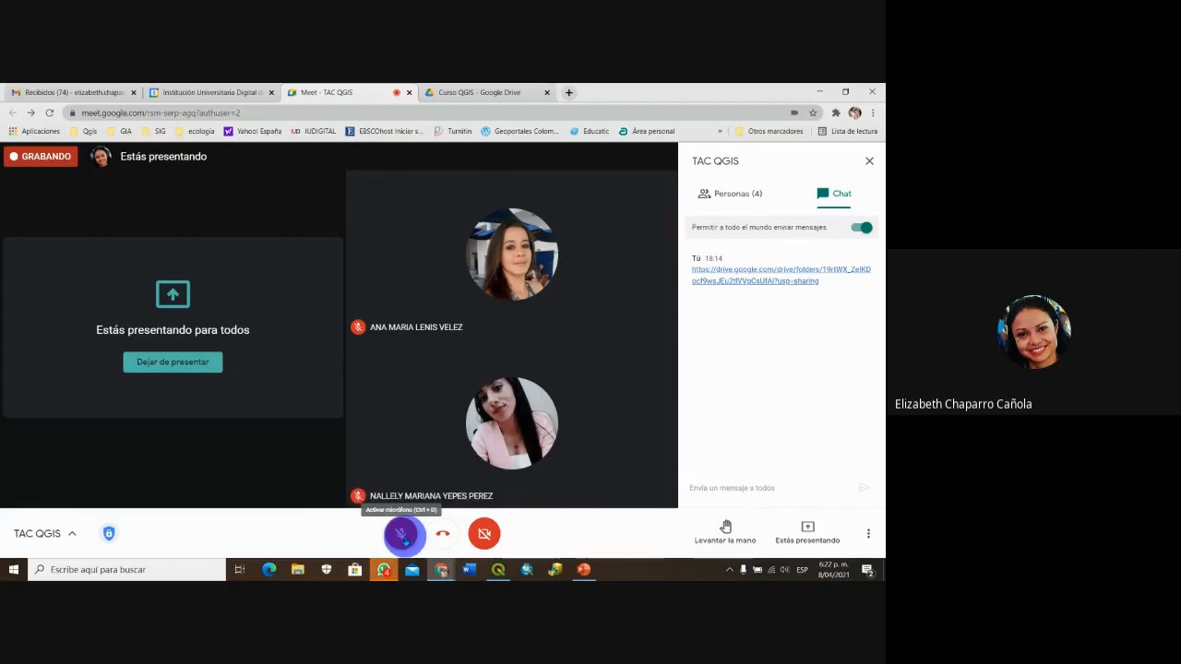
- Unmute the meeting microphone, then switch to QGIS with the WhatsApp window closed
{"action": "left_click", "coordinate": [403, 539]}
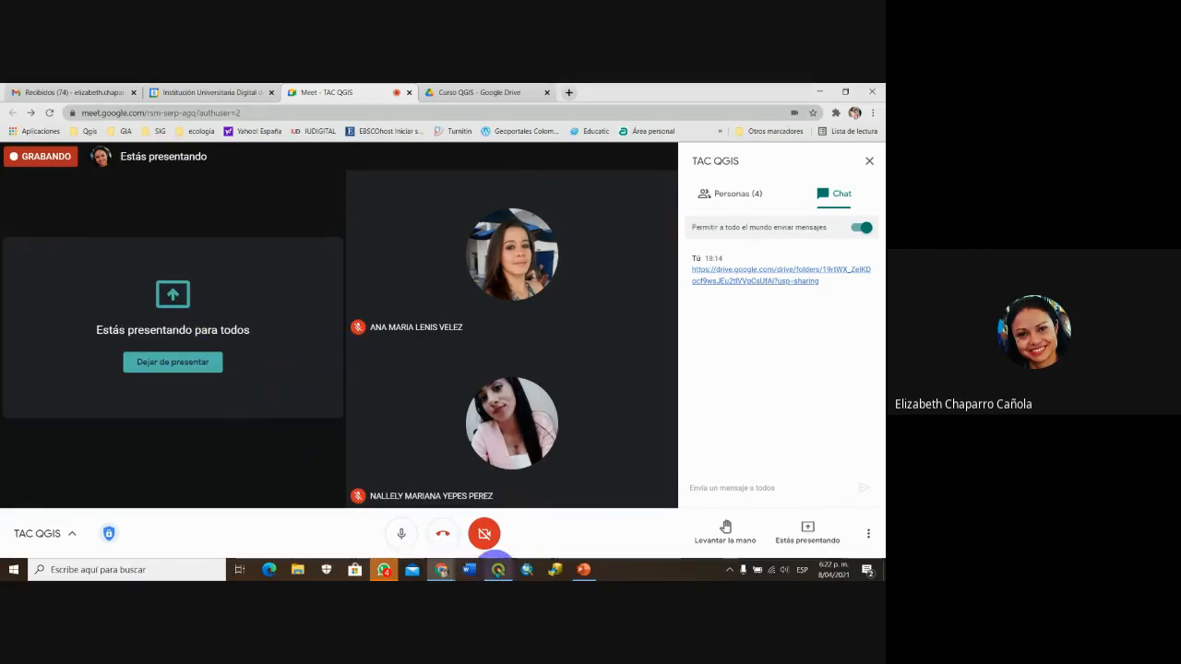
{"action": "left_click", "coordinate": [498, 568]}
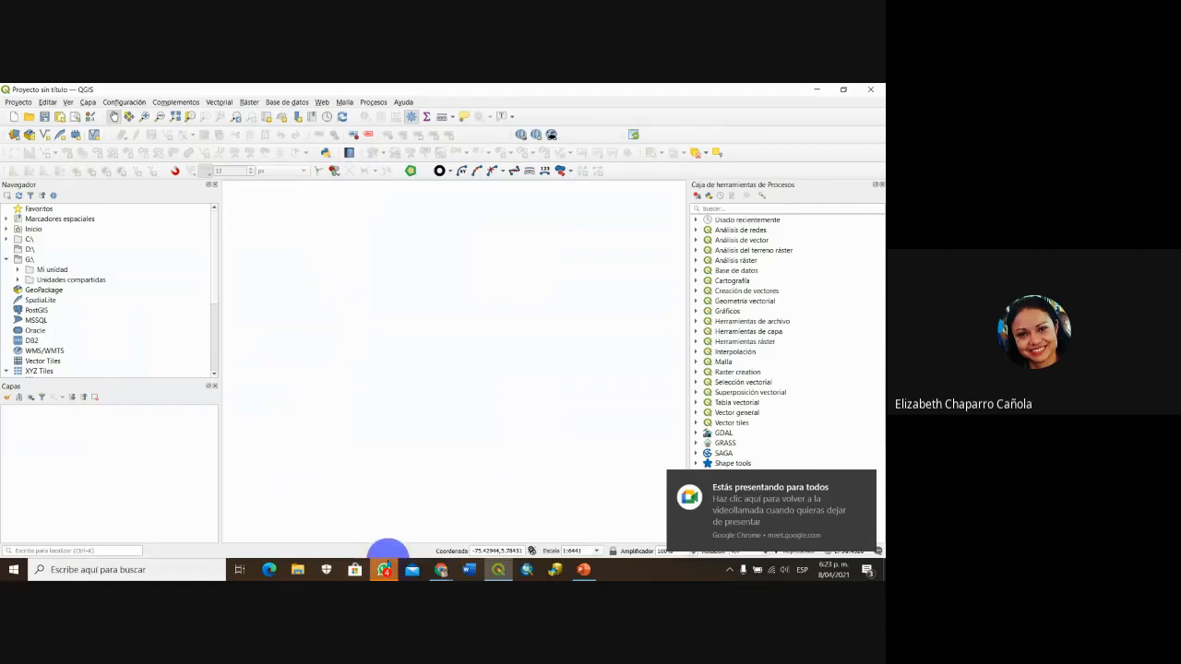
{"action": "right_click", "coordinate": [383, 565]}
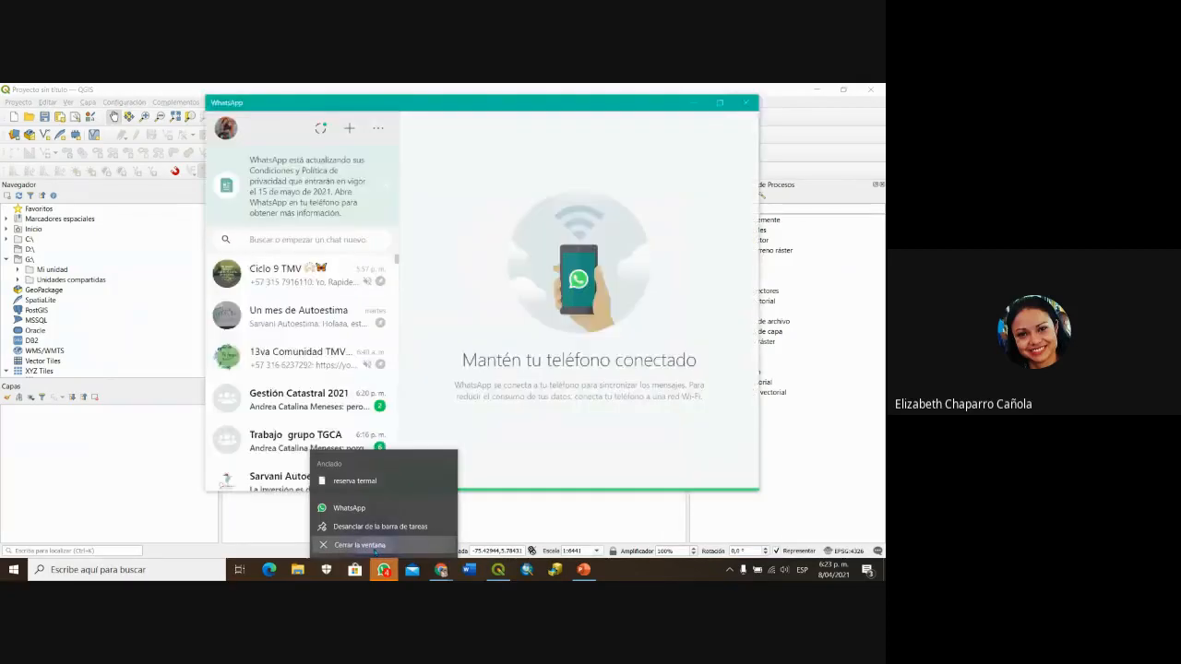
{"action": "left_click", "coordinate": [369, 545]}
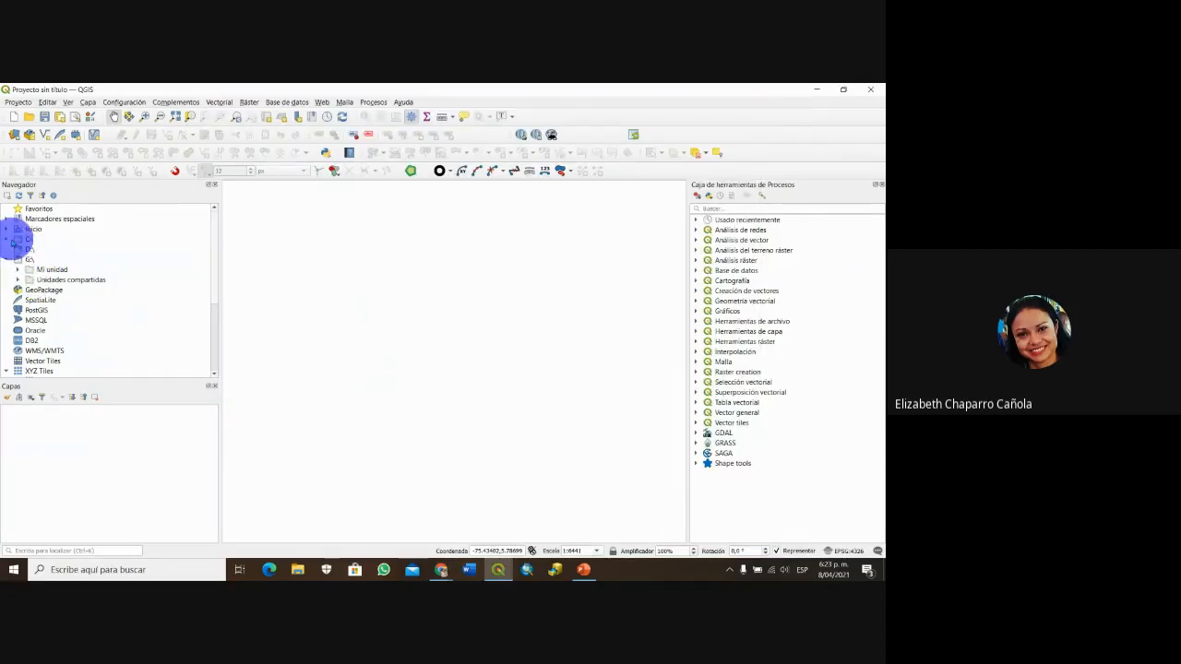
- Expand the C: drive in the file browser down to the Documents folder under Users\Usuario
{"action": "left_click", "coordinate": [7, 239]}
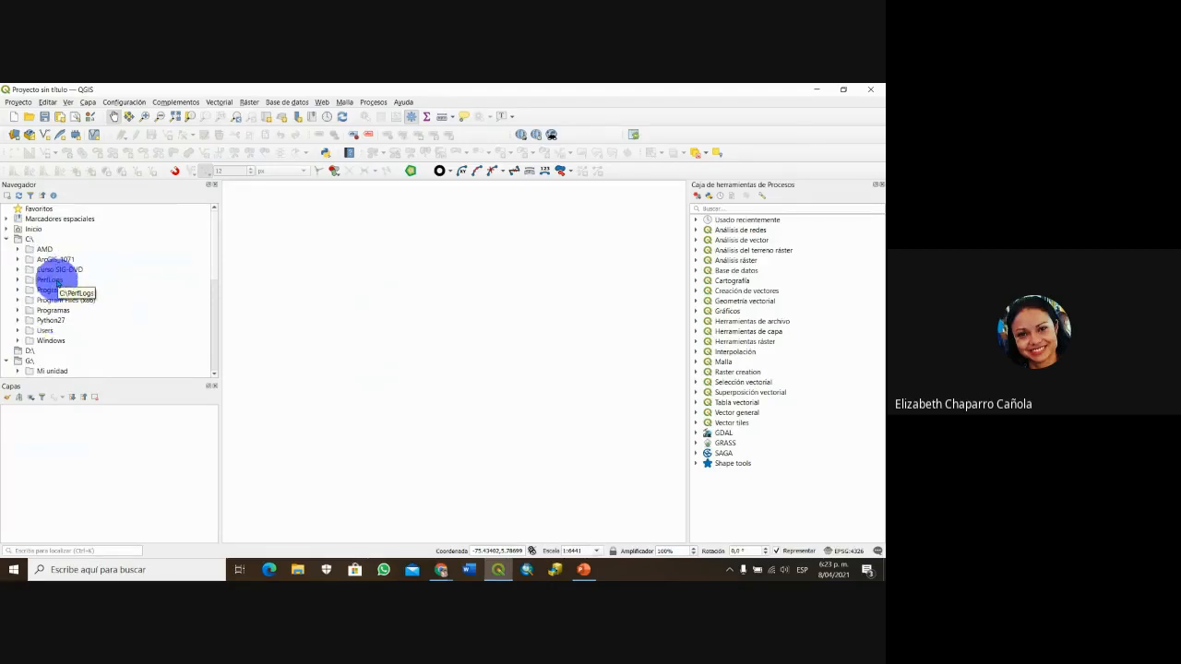
{"action": "left_click", "coordinate": [87, 102]}
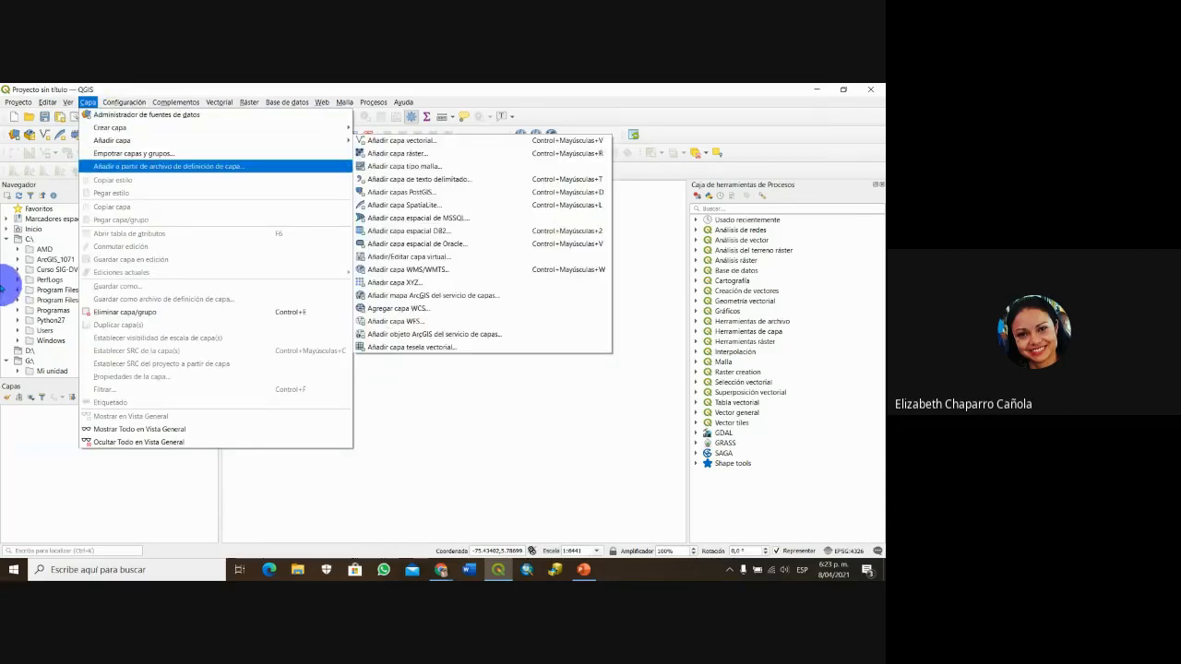
{"action": "left_click", "coordinate": [17, 280]}
{"action": "left_click", "coordinate": [17, 330]}
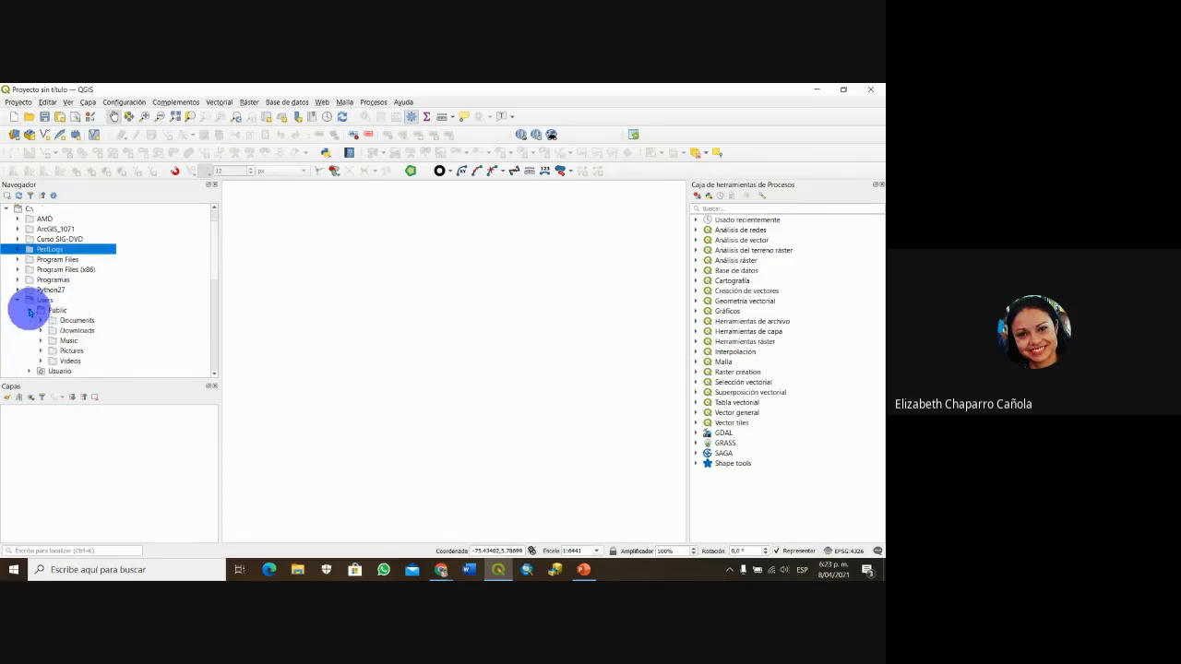
{"action": "scroll", "coordinate": [30, 310], "scroll_direction": "down", "scroll_amount": 1}
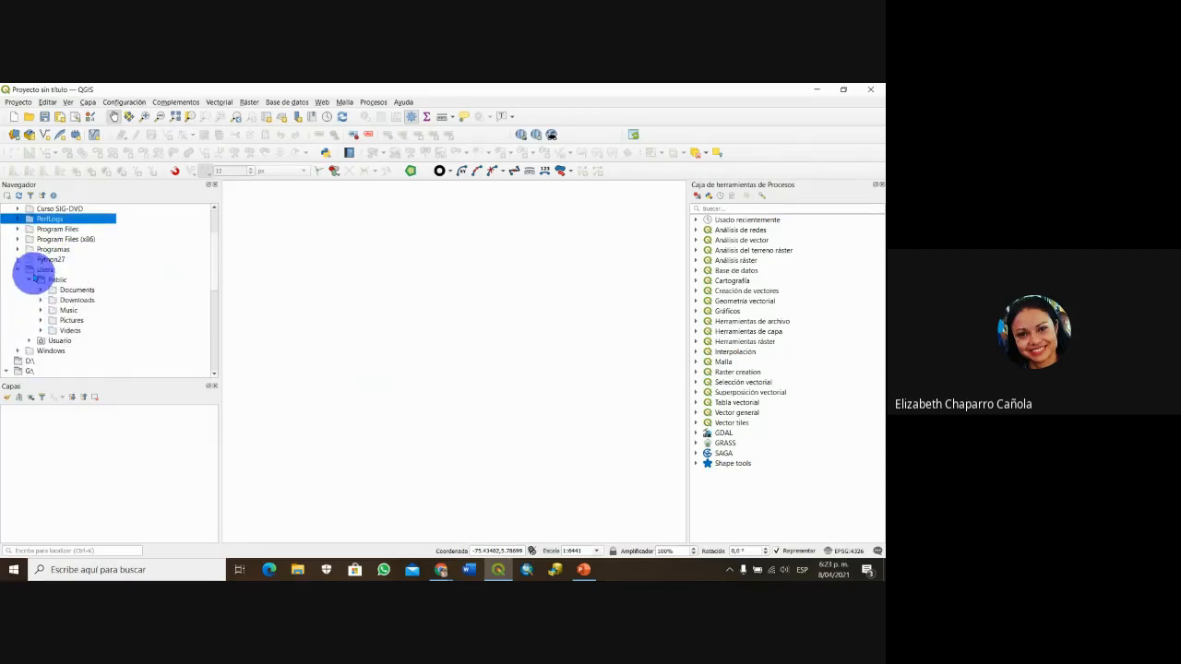
{"action": "scroll", "coordinate": [35, 275], "scroll_direction": "down", "scroll_amount": 1}
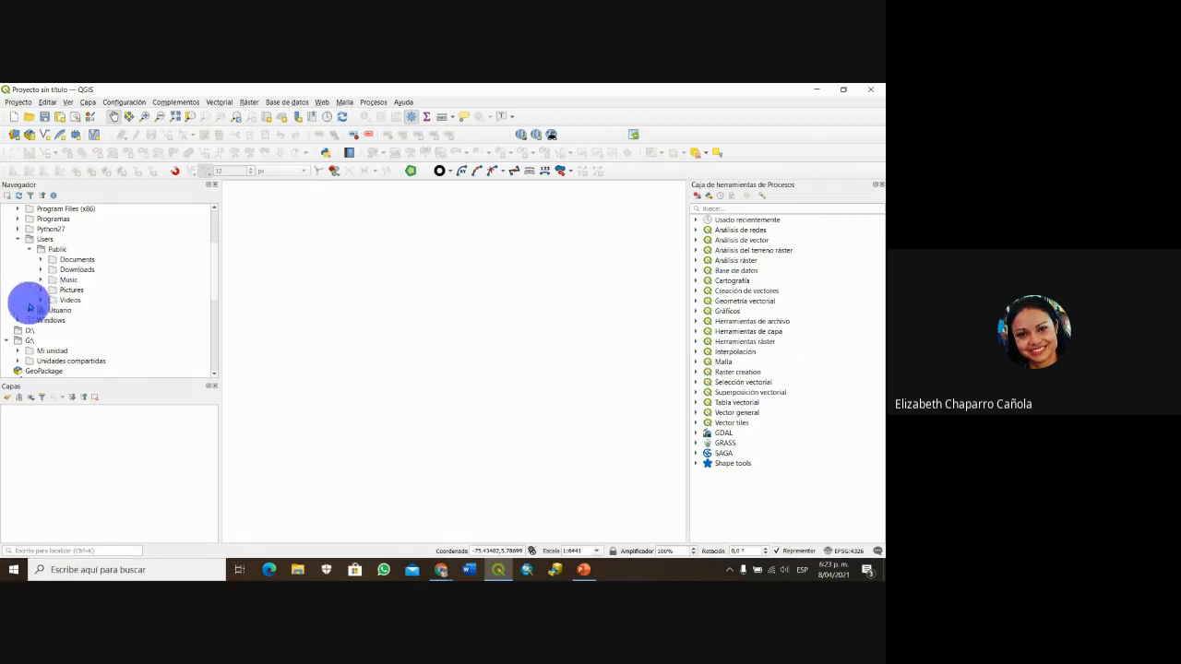
{"action": "left_click", "coordinate": [30, 306]}
{"action": "left_click", "coordinate": [29, 311]}
{"action": "scroll", "coordinate": [48, 301], "scroll_direction": "down", "scroll_amount": 4}
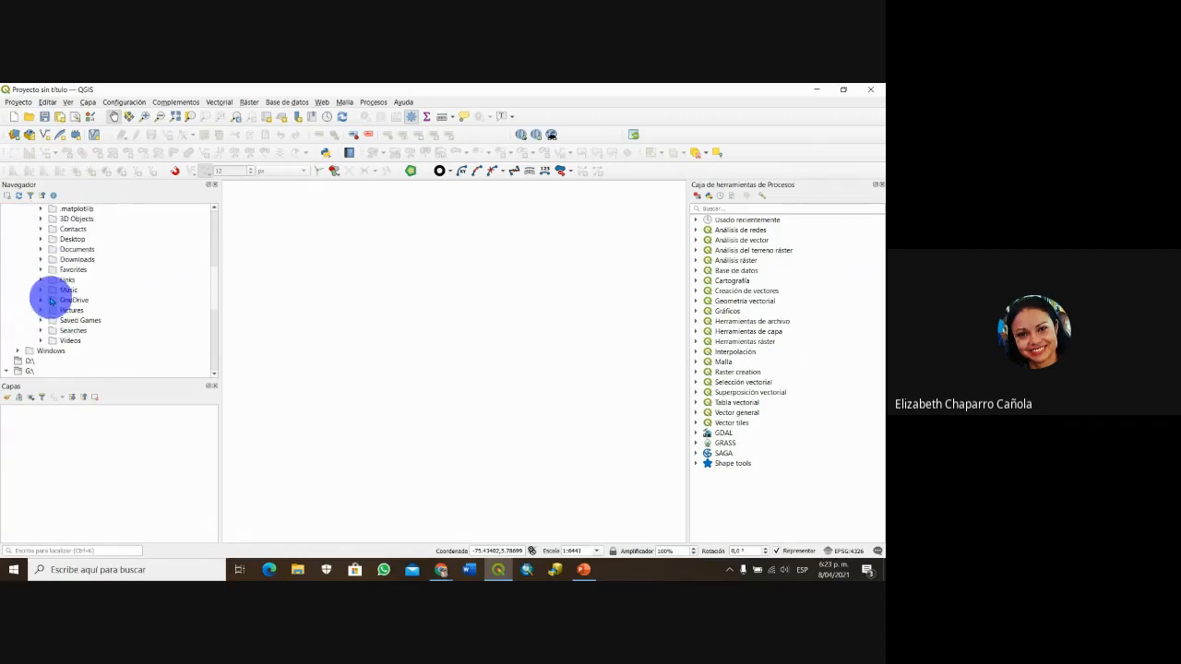
{"action": "left_click", "coordinate": [40, 250]}
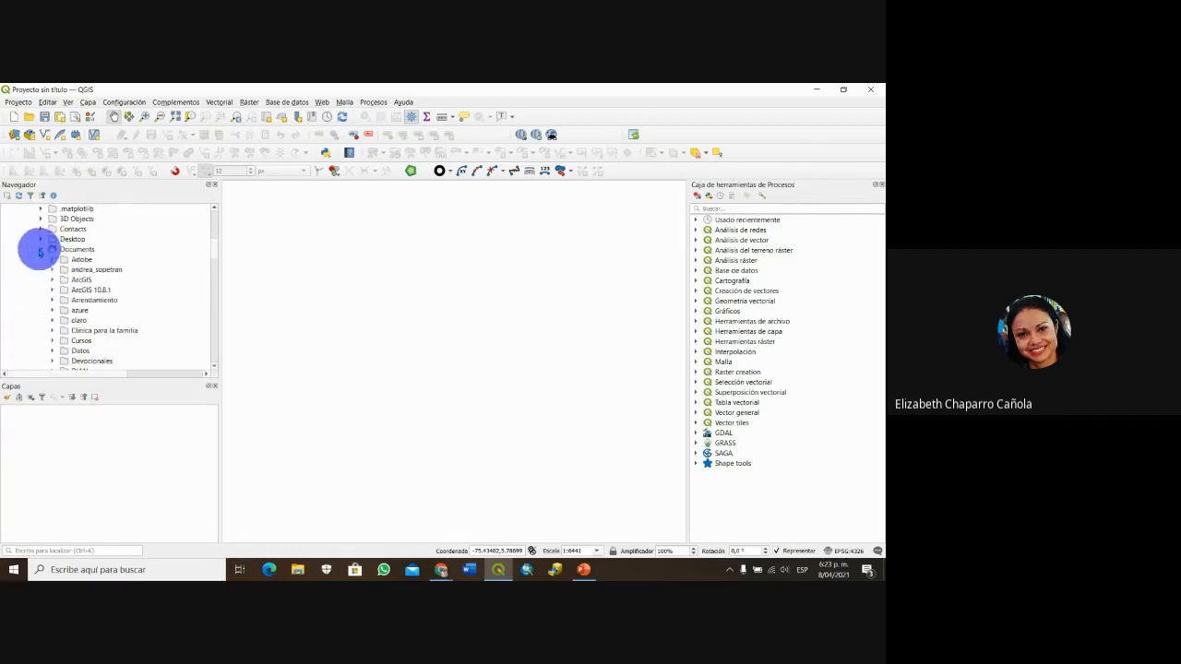
- Expand the UDIGITAL folder inside Documents and its TAC subfolder
{"action": "scroll", "coordinate": [71, 257], "scroll_direction": "down", "scroll_amount": 10}
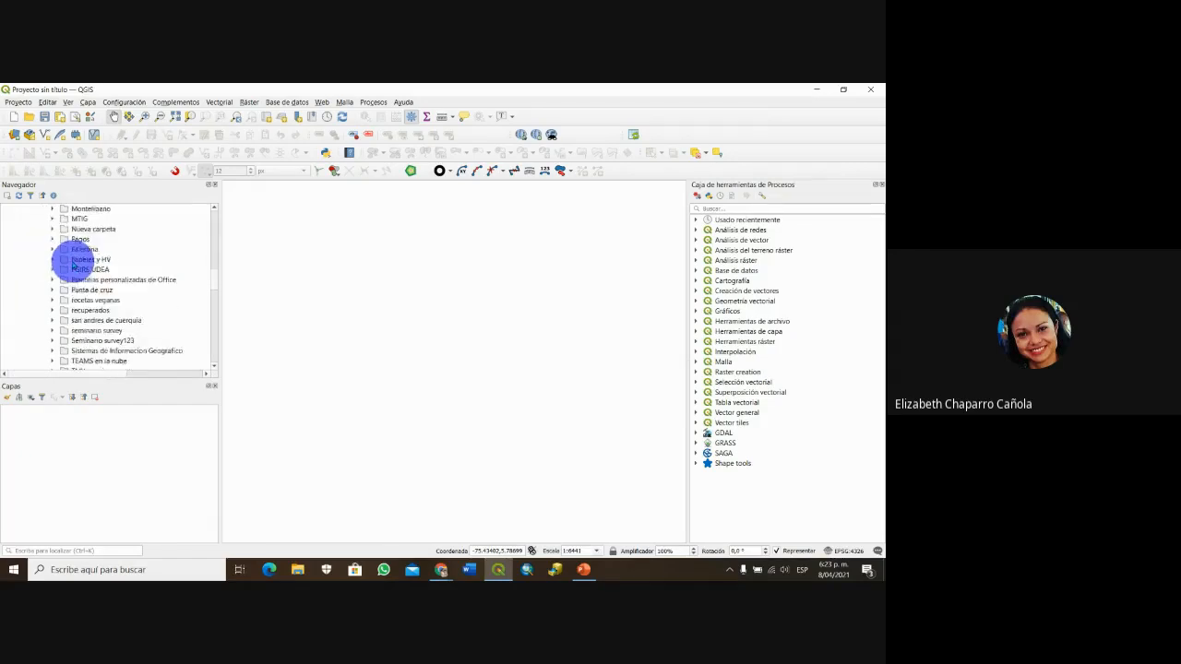
{"action": "scroll", "coordinate": [73, 265], "scroll_direction": "down", "scroll_amount": 4}
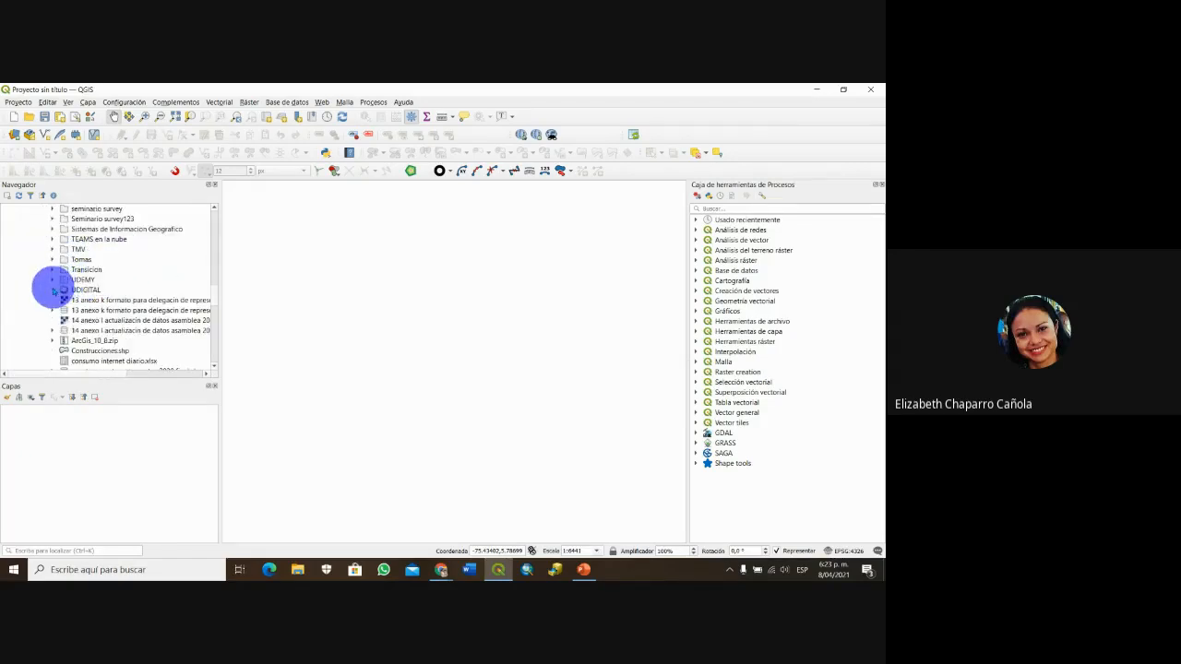
{"action": "left_click", "coordinate": [53, 289]}
{"action": "scroll", "coordinate": [106, 277], "scroll_direction": "down", "scroll_amount": 2}
{"action": "scroll", "coordinate": [143, 318], "scroll_direction": "down", "scroll_amount": 1}
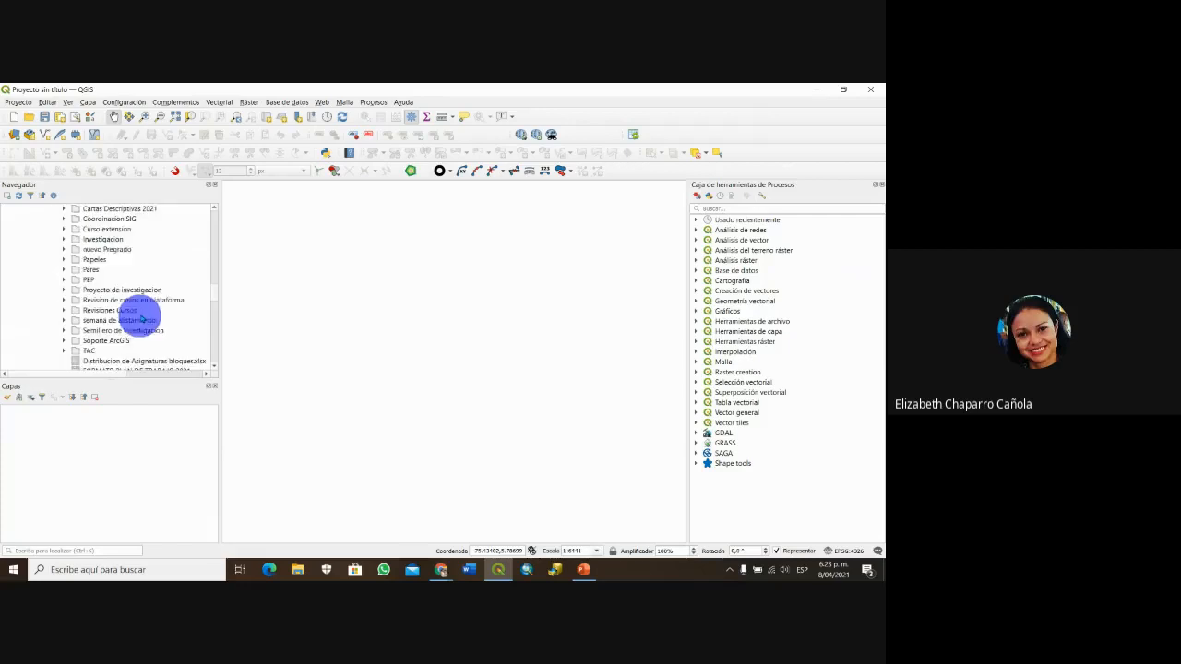
{"action": "left_click", "coordinate": [64, 351]}
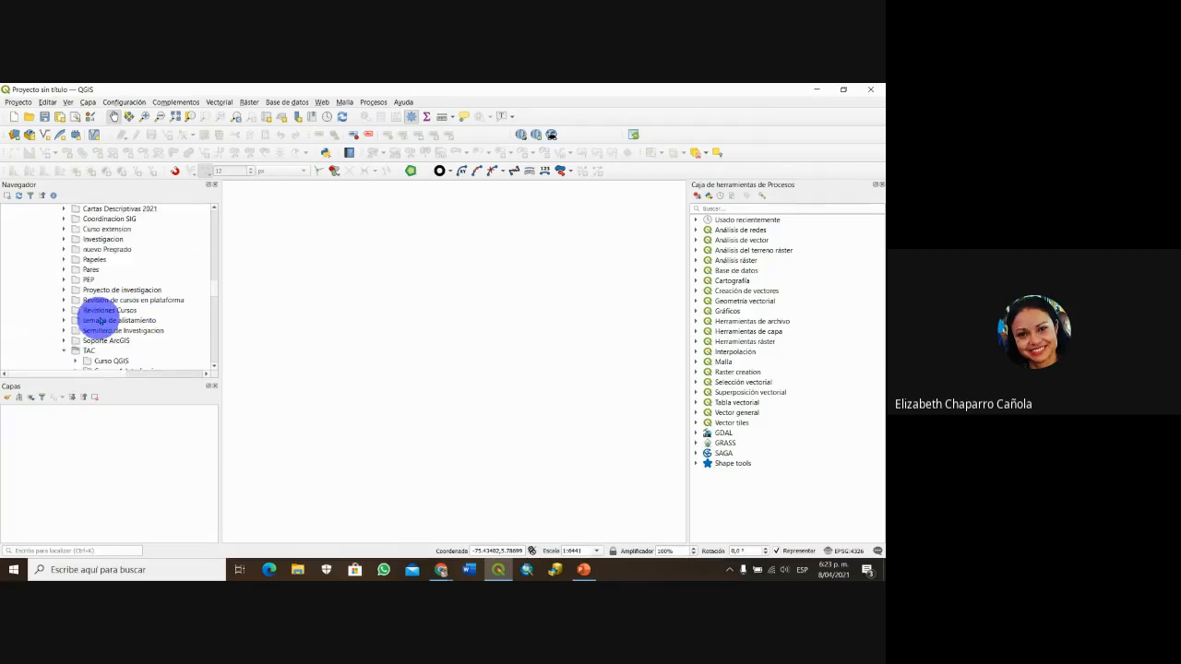
- Expand Semana6_geoprocesamiento inside TAC down to Informacion descargada and its DescargoInformacion_Abejorral subfolder
{"action": "scroll", "coordinate": [102, 319], "scroll_direction": "down", "scroll_amount": 3}
{"action": "double_click", "coordinate": [120, 330]}
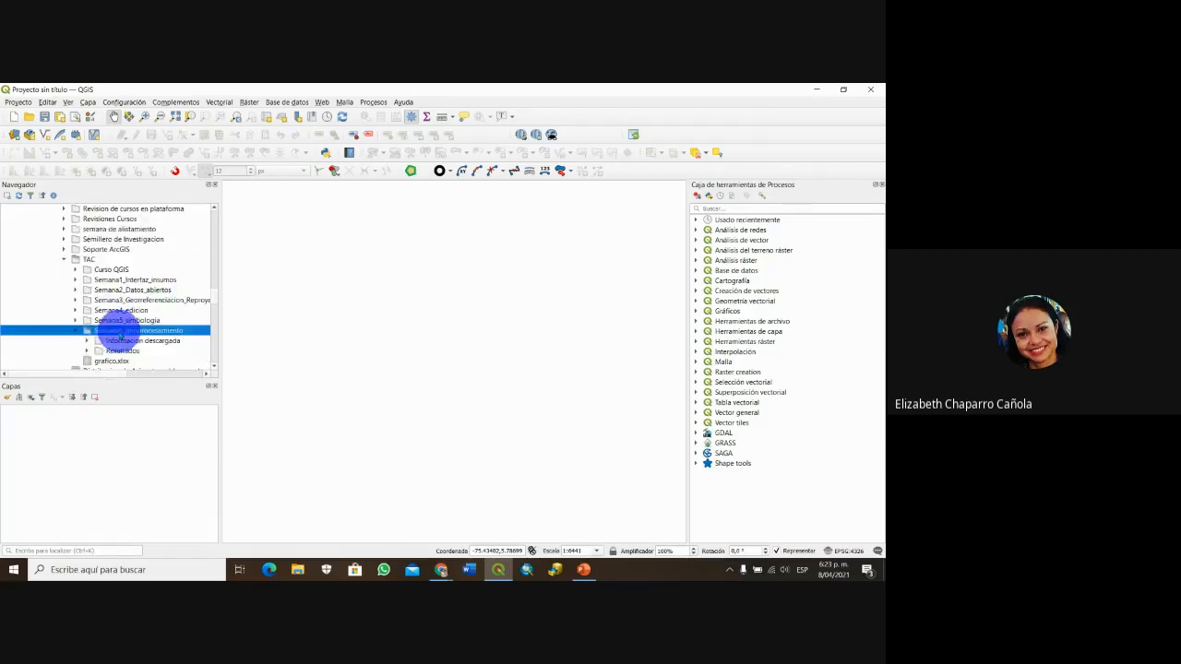
{"action": "scroll", "coordinate": [148, 330], "scroll_direction": "down", "scroll_amount": 1}
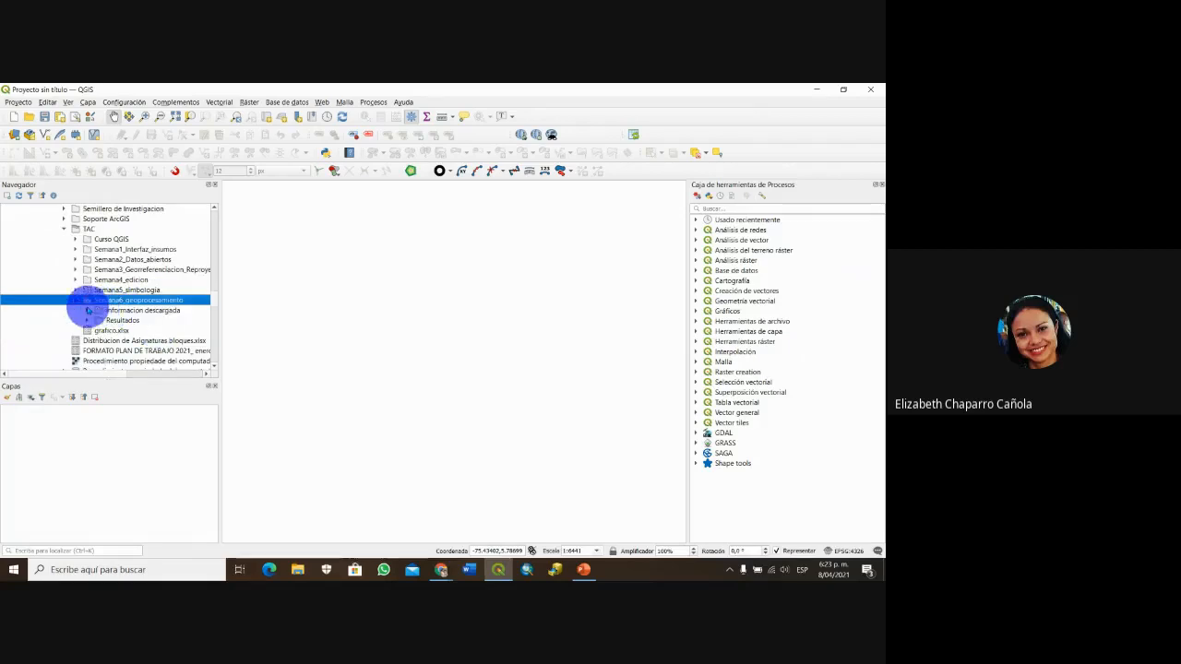
{"action": "left_click", "coordinate": [89, 310]}
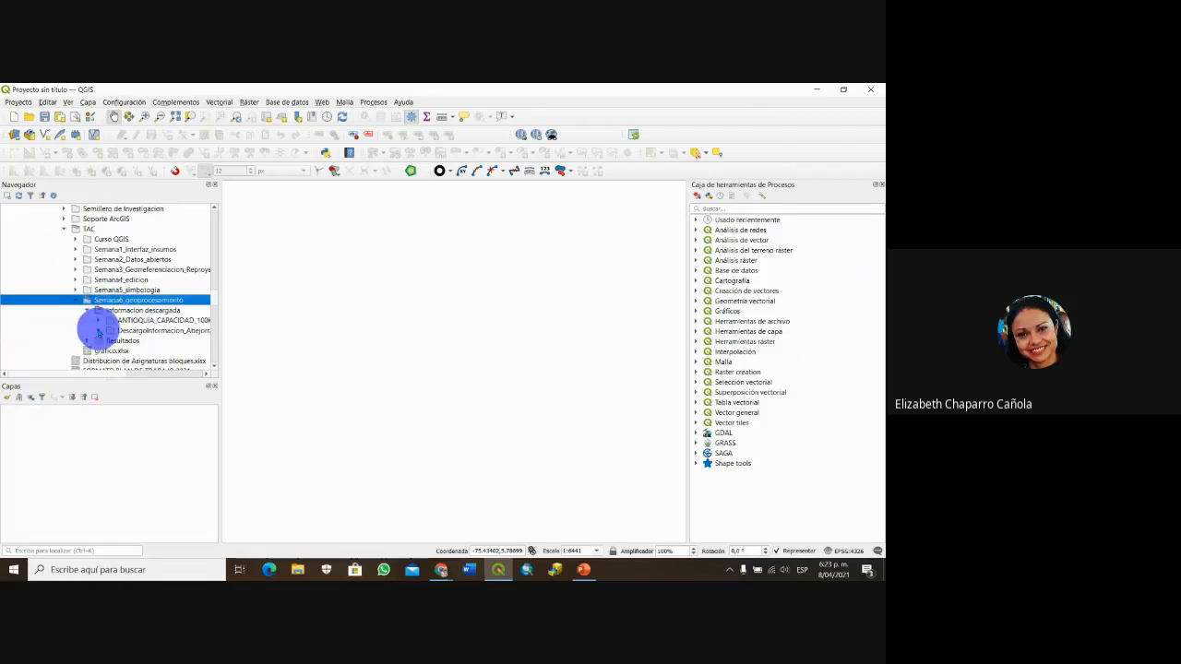
{"action": "left_click", "coordinate": [98, 331]}
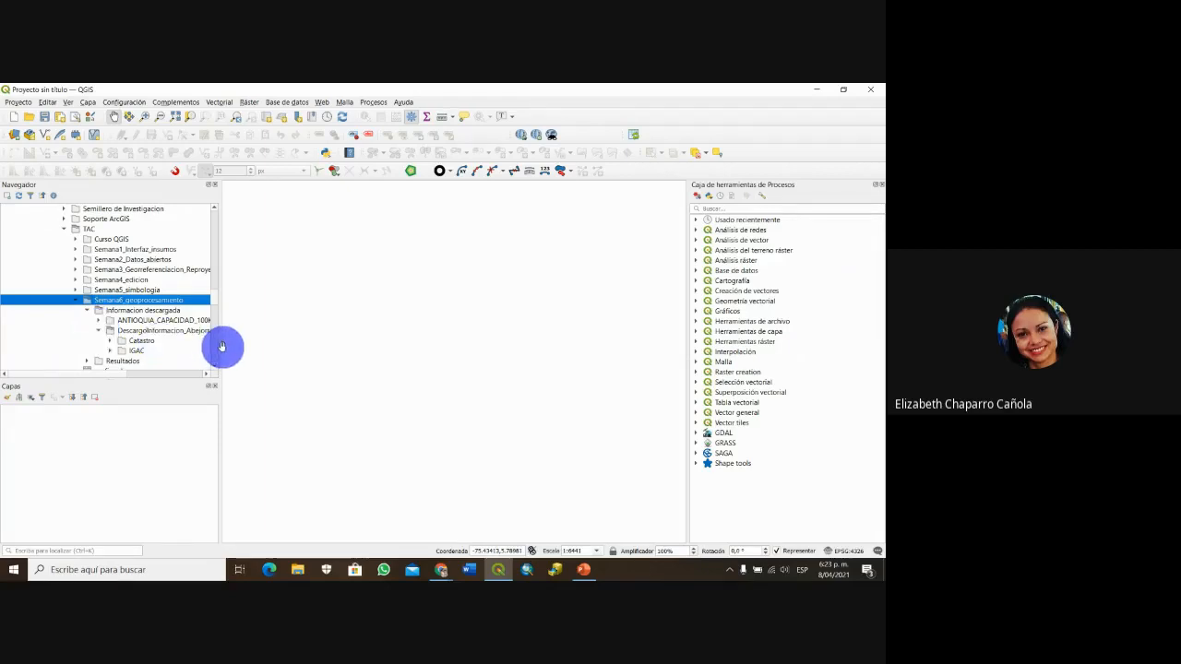
- Widen the file browser and expand the Catastro folder, inspecting the contents of its barrios subfolder
{"action": "left_click_drag", "start_coordinate": [220, 343], "coordinate": [268, 342]}
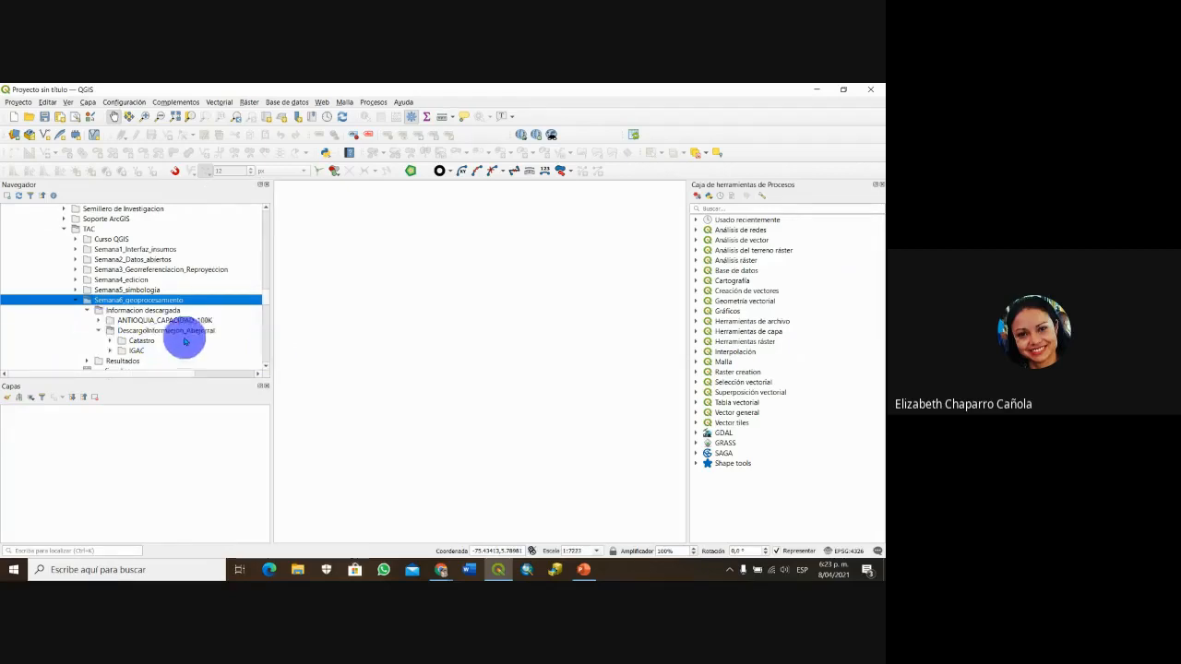
{"action": "left_click", "coordinate": [111, 342]}
{"action": "scroll", "coordinate": [157, 300], "scroll_direction": "down", "scroll_amount": 1}
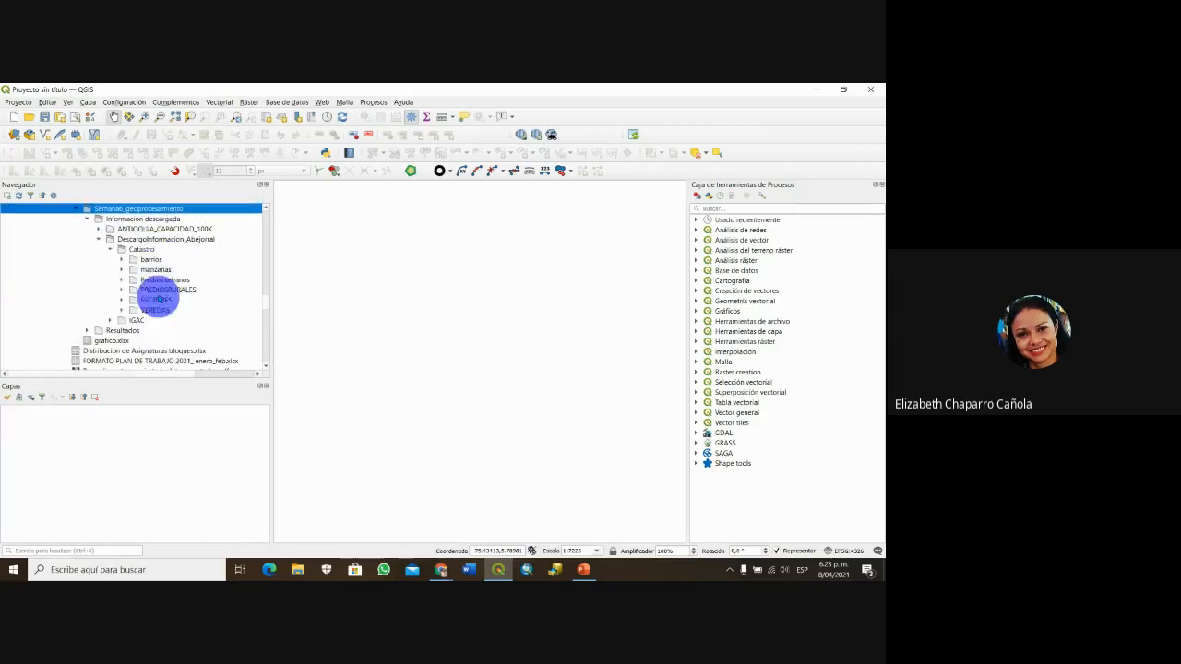
{"action": "left_click", "coordinate": [122, 260]}
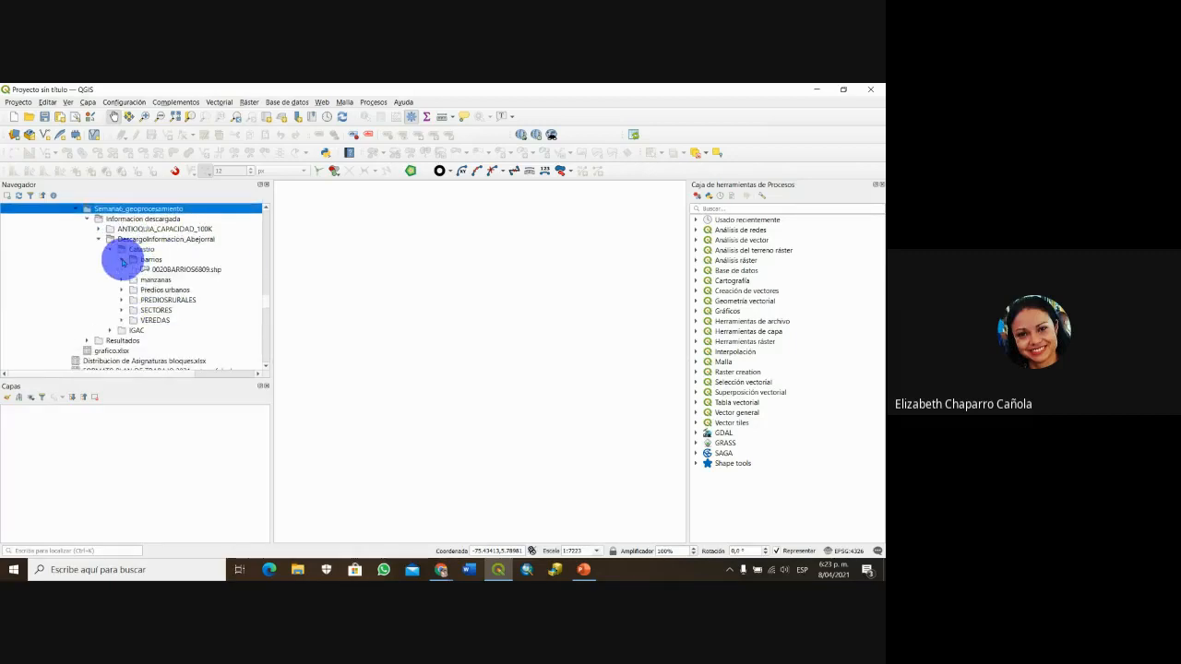
{"action": "left_click", "coordinate": [122, 261]}
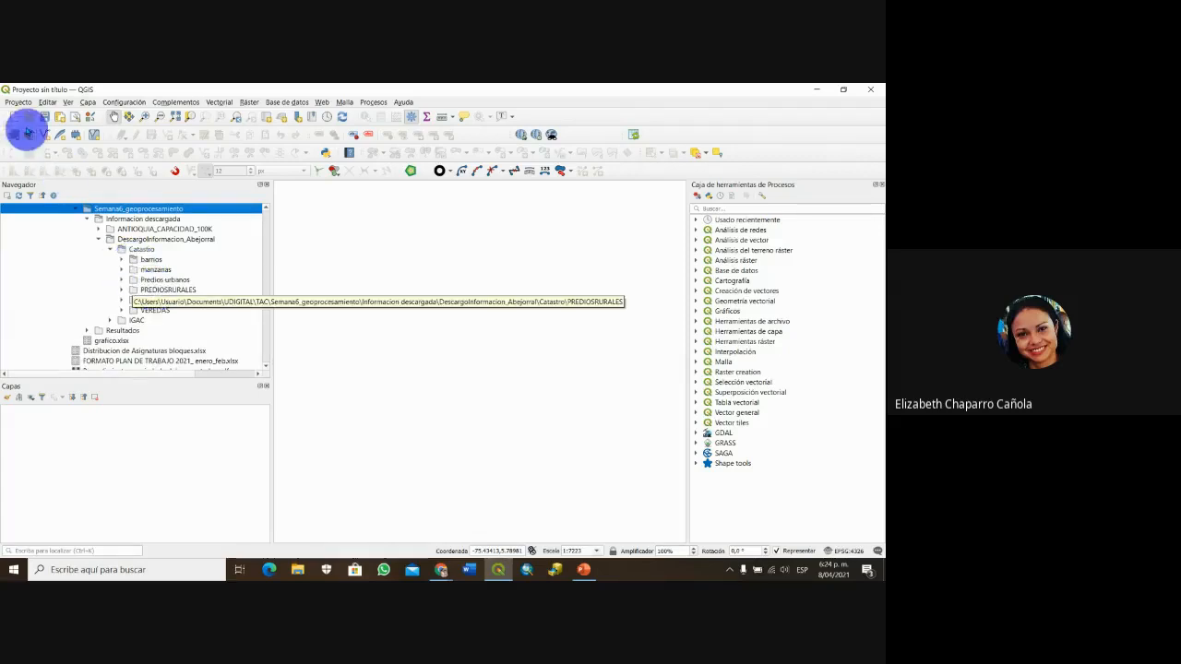
- Open the Edicion2 project from the Edicion2021 folder and hide its diferencia and diferenciasimetrica layers
{"action": "left_click", "coordinate": [28, 117]}
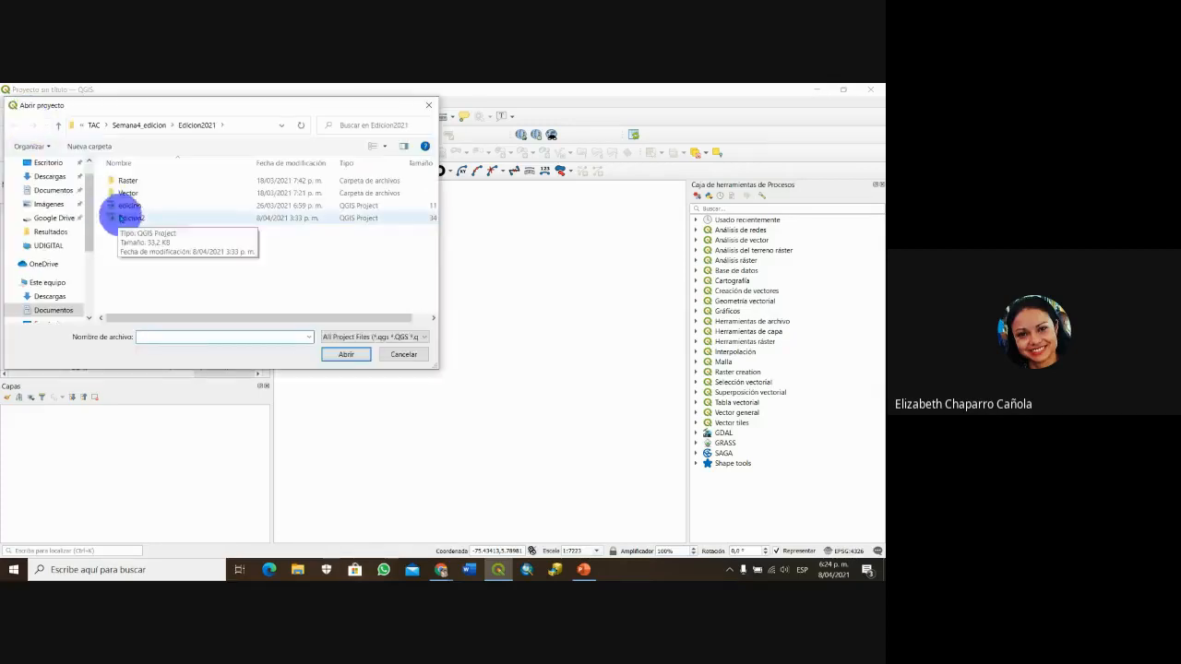
{"action": "double_click", "coordinate": [131, 217]}
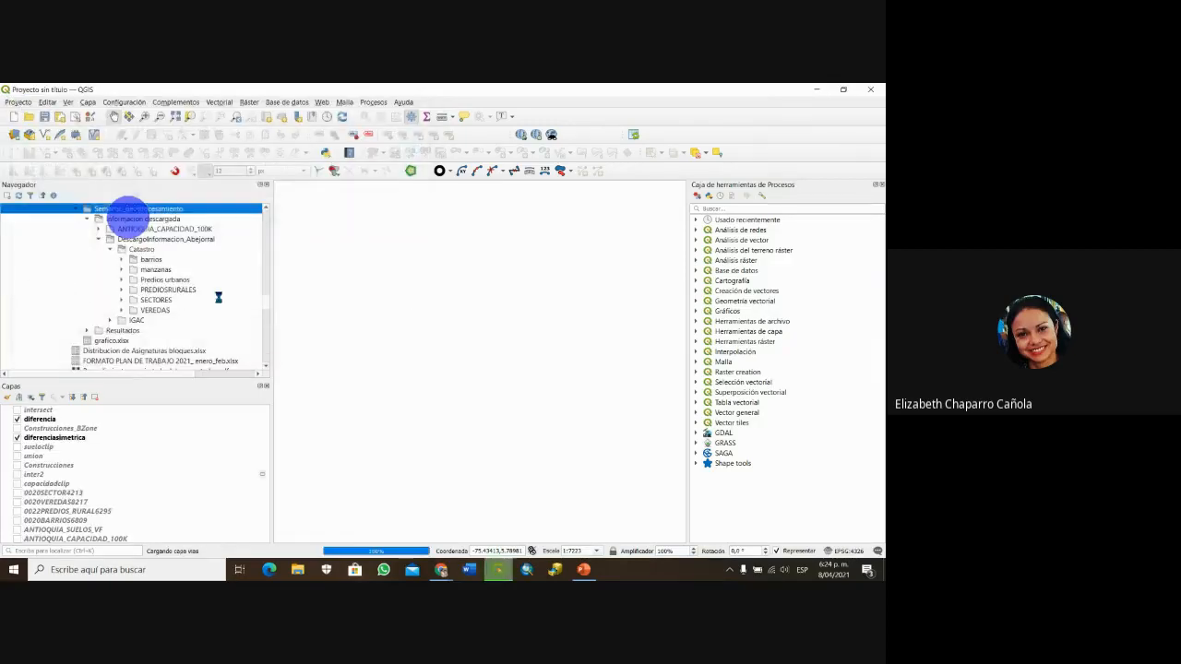
{"action": "left_click", "coordinate": [17, 420]}
{"action": "left_click", "coordinate": [17, 441]}
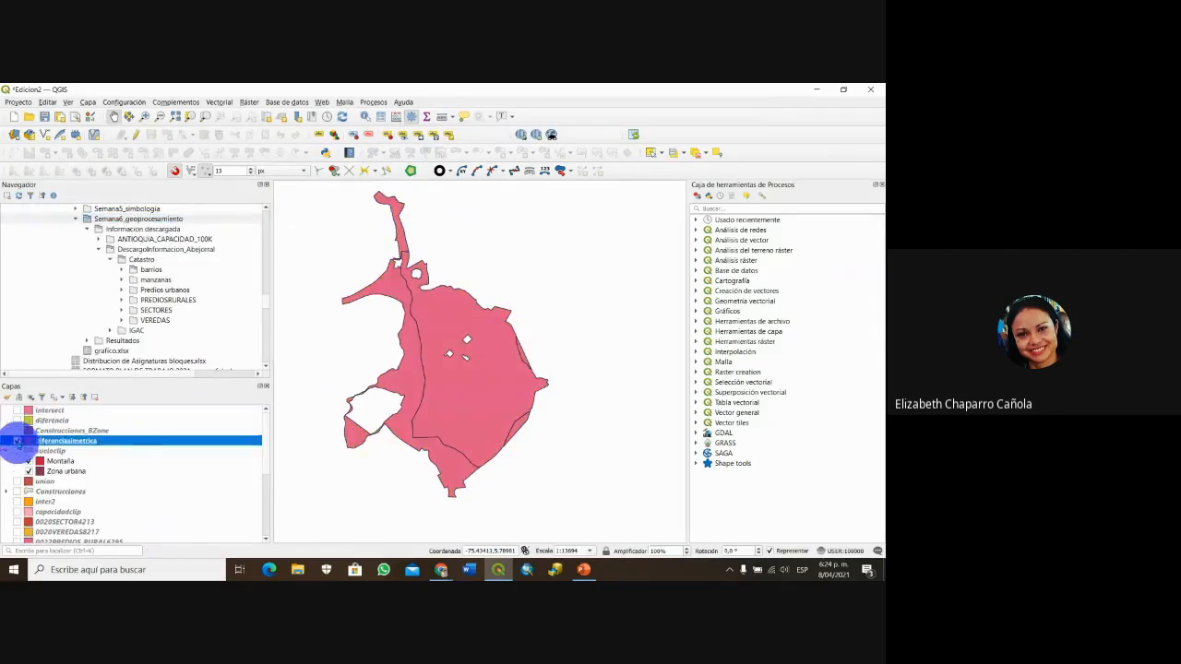
{"action": "left_click", "coordinate": [7, 451]}
- Remove the nine consecutive layers from intersect through capacidadclip from the project
{"action": "left_click", "coordinate": [57, 410]}
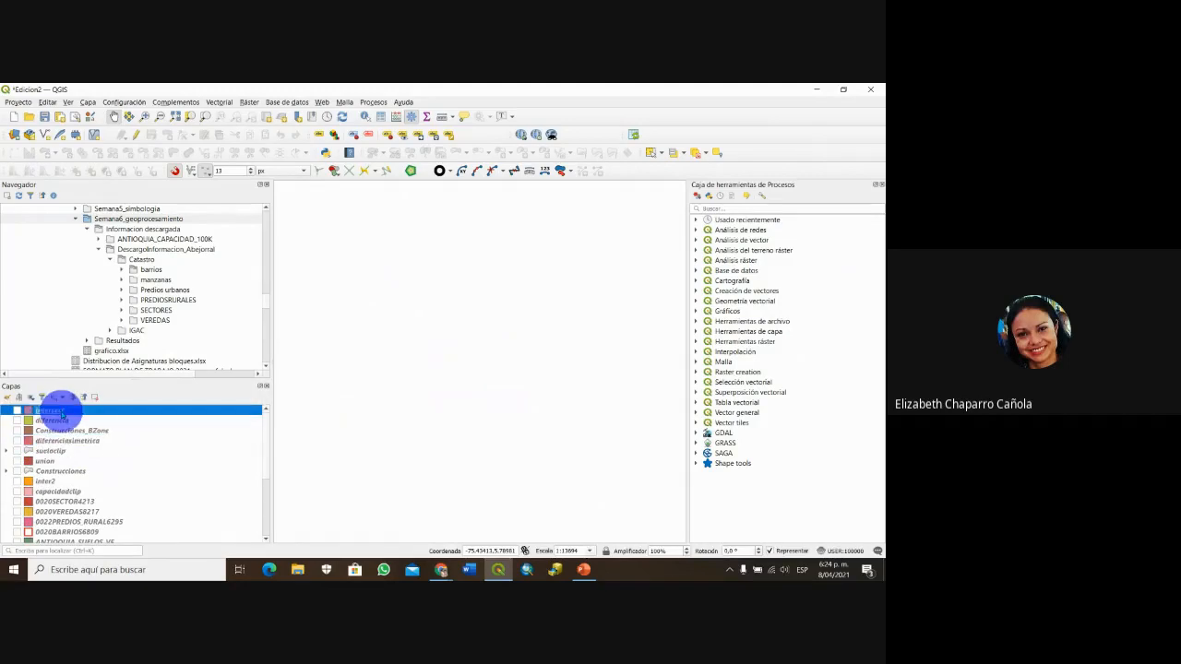
{"action": "left_click", "coordinate": [63, 420]}
{"action": "left_click", "coordinate": [58, 410]}
{"action": "left_click", "coordinate": [63, 420], "text": "shift"}
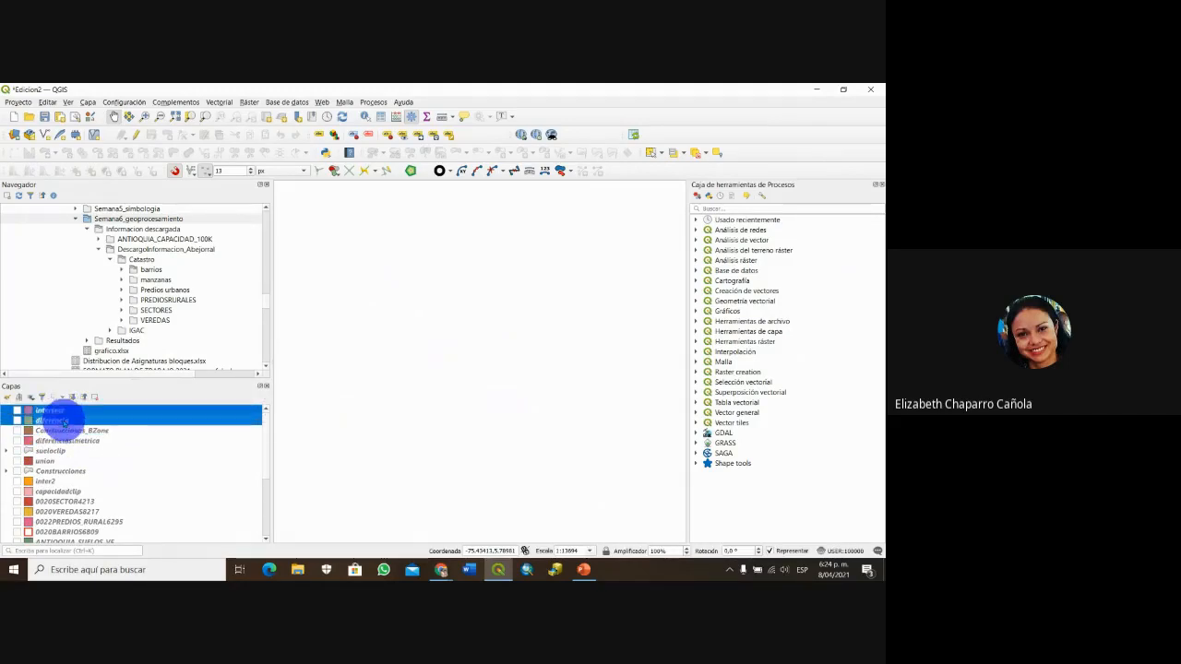
{"action": "left_click", "coordinate": [67, 431], "text": "shift"}
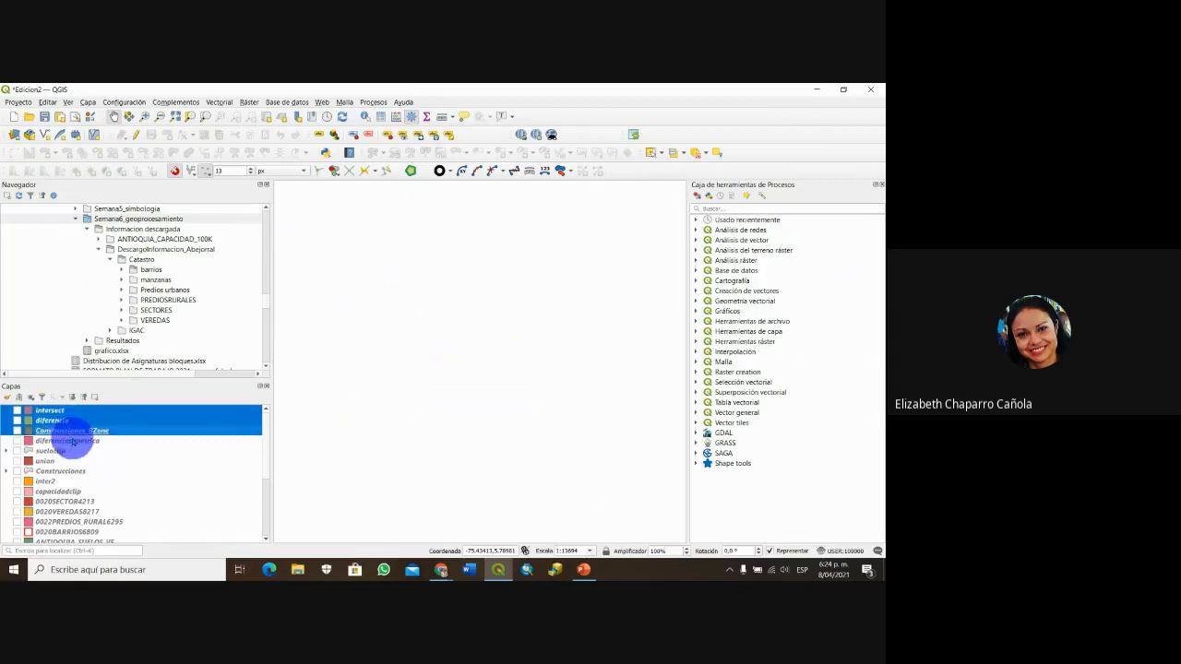
{"action": "left_click", "coordinate": [73, 441], "text": "shift"}
{"action": "left_click", "coordinate": [58, 451], "text": "shift"}
{"action": "left_click", "coordinate": [55, 461], "text": "shift"}
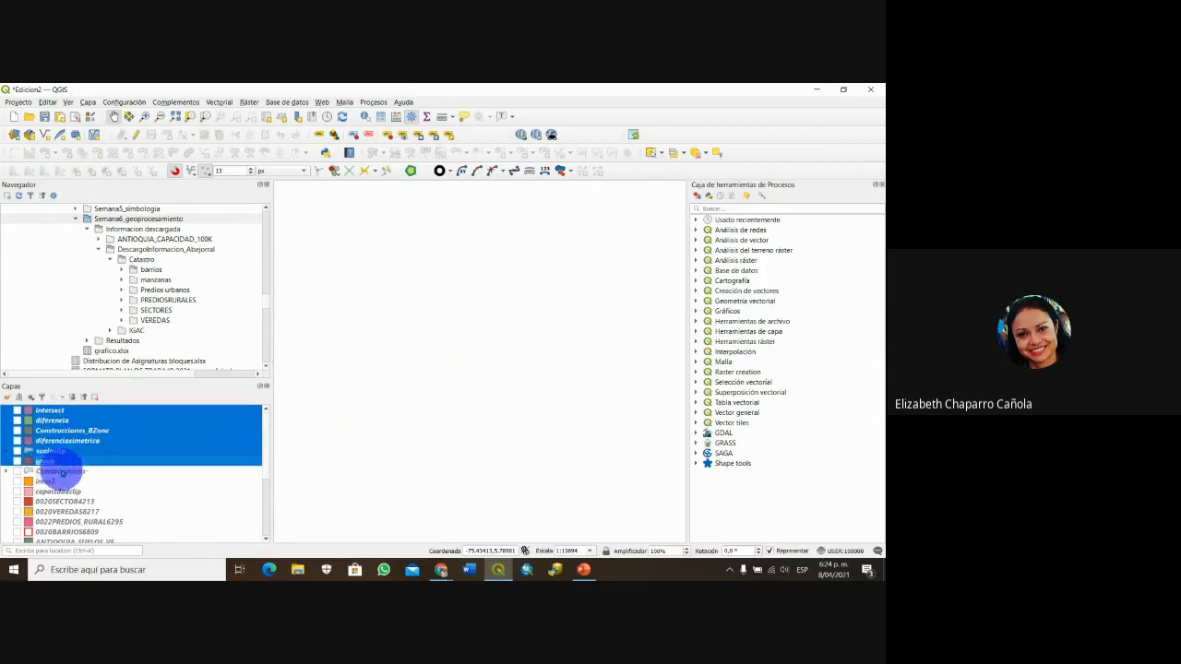
{"action": "left_click", "coordinate": [62, 472], "text": "shift"}
{"action": "left_click", "coordinate": [51, 482], "text": "shift"}
{"action": "left_click", "coordinate": [57, 491], "text": "shift"}
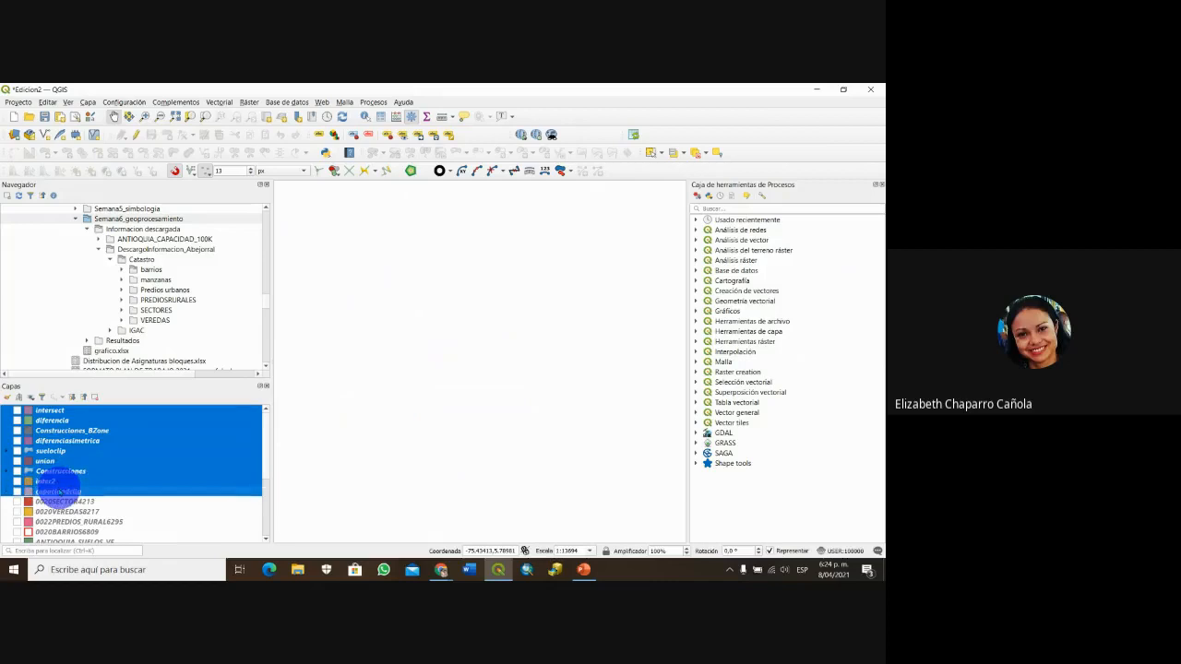
{"action": "right_click", "coordinate": [57, 492]}
{"action": "left_click", "coordinate": [110, 320]}
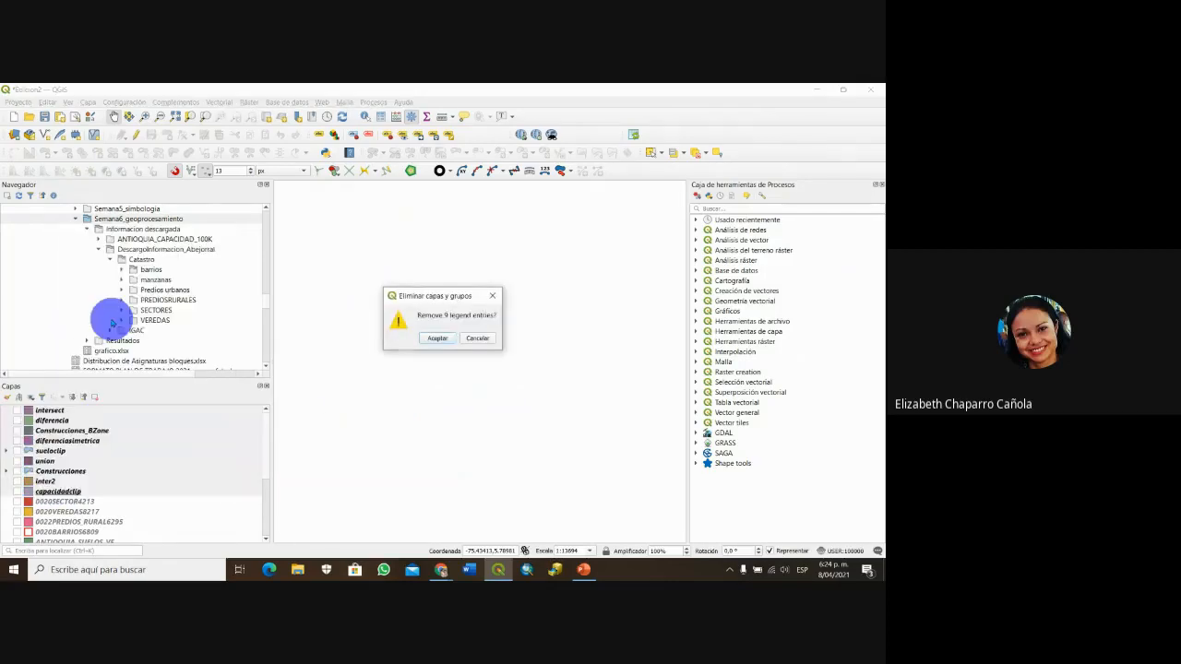
{"action": "left_click", "coordinate": [442, 341]}
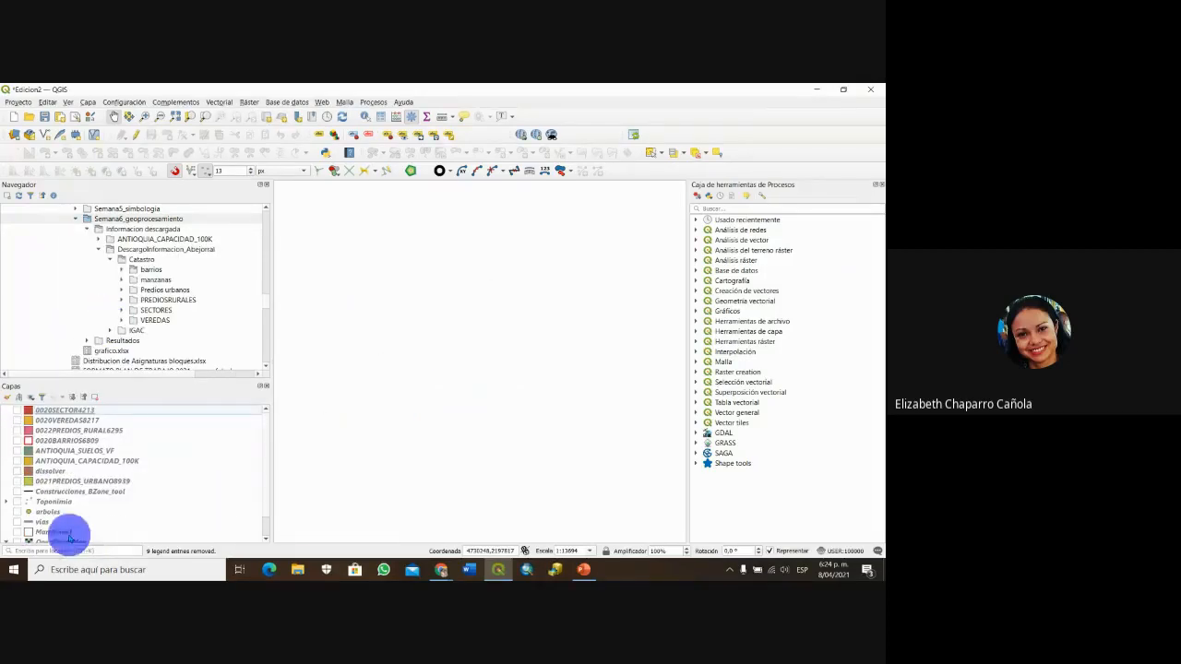
- Turn on the visibility of the CTM12_Abejorral layer
{"action": "scroll", "coordinate": [67, 513], "scroll_direction": "down", "scroll_amount": 1}
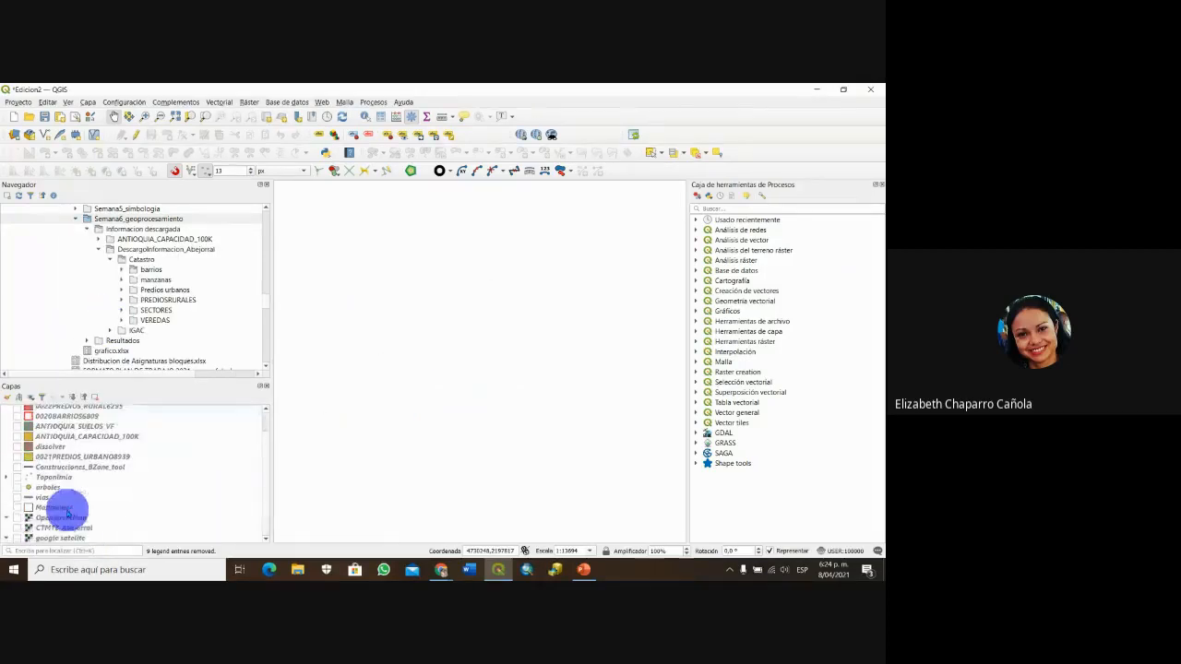
{"action": "left_click", "coordinate": [15, 529]}
{"action": "scroll", "coordinate": [502, 330], "scroll_direction": "down", "scroll_amount": 1}
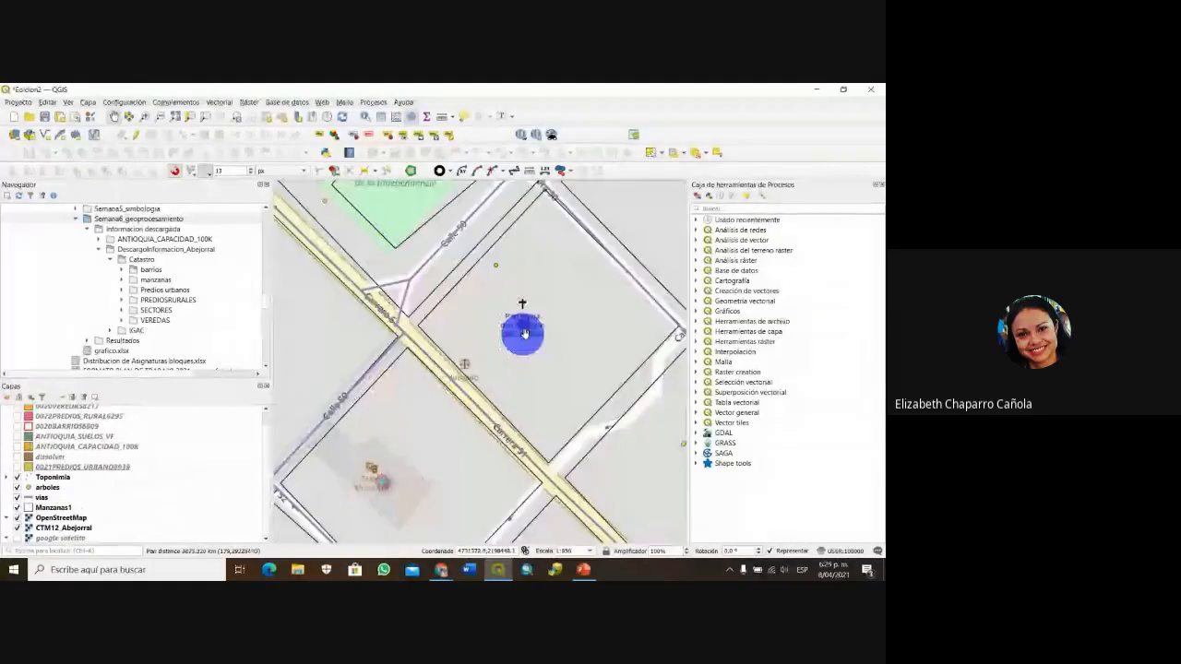
- Expand the Resultados folder and add Construcciones_BZone.shp to the project
{"action": "left_click_drag", "start_coordinate": [523, 334], "coordinate": [538, 303]}
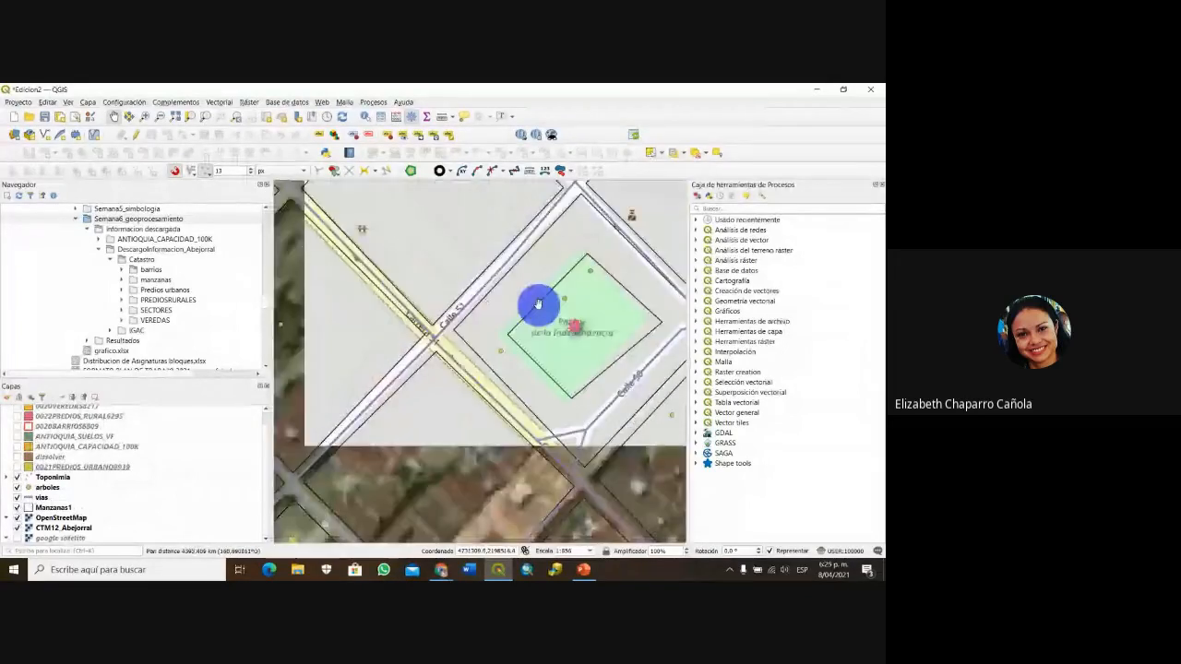
{"action": "scroll", "coordinate": [538, 369], "scroll_direction": "down", "scroll_amount": 1}
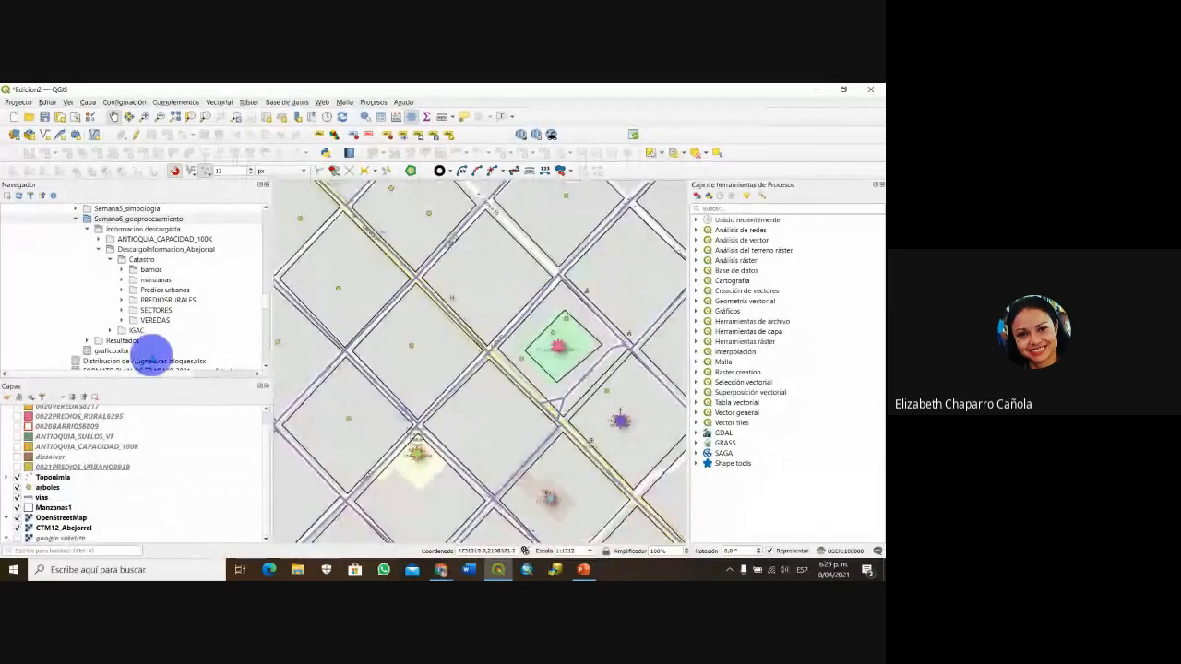
{"action": "left_click", "coordinate": [86, 339]}
{"action": "scroll", "coordinate": [180, 316], "scroll_direction": "down", "scroll_amount": 3}
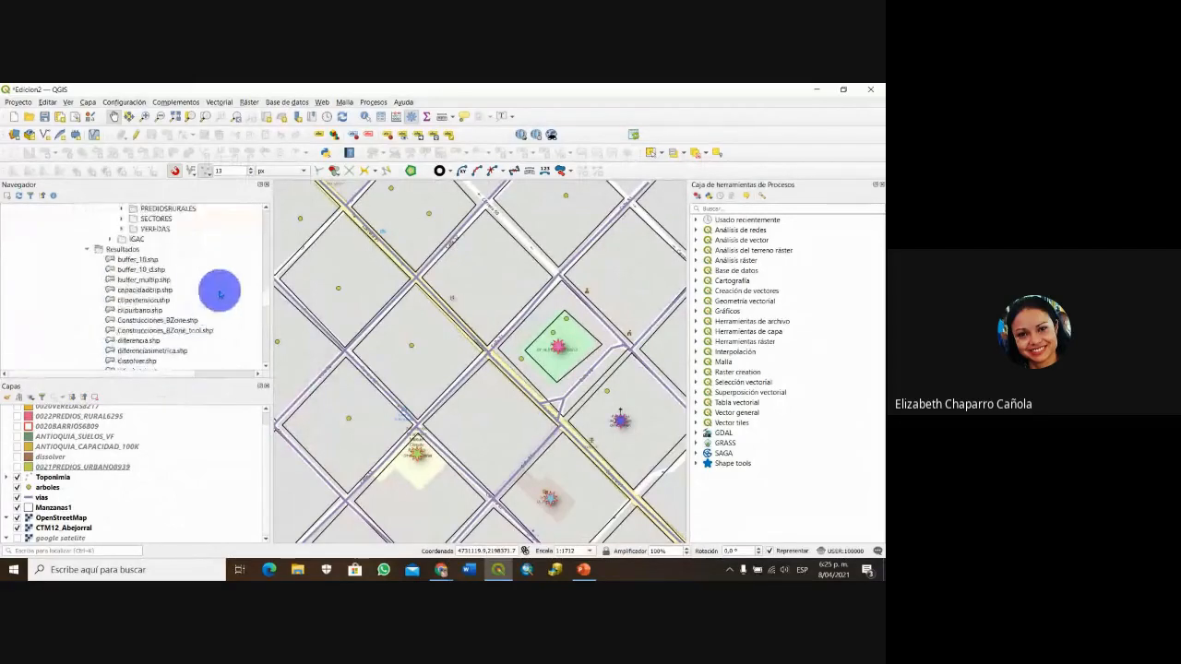
{"action": "left_click", "coordinate": [185, 319]}
{"action": "mouse_move", "coordinate": [187, 314]}
{"action": "left_mouse_down"}
{"action": "mouse_move", "coordinate": [162, 332]}
{"action": "mouse_move", "coordinate": [95, 474]}
{"action": "mouse_move", "coordinate": [93, 509]}
{"action": "left_mouse_up"}
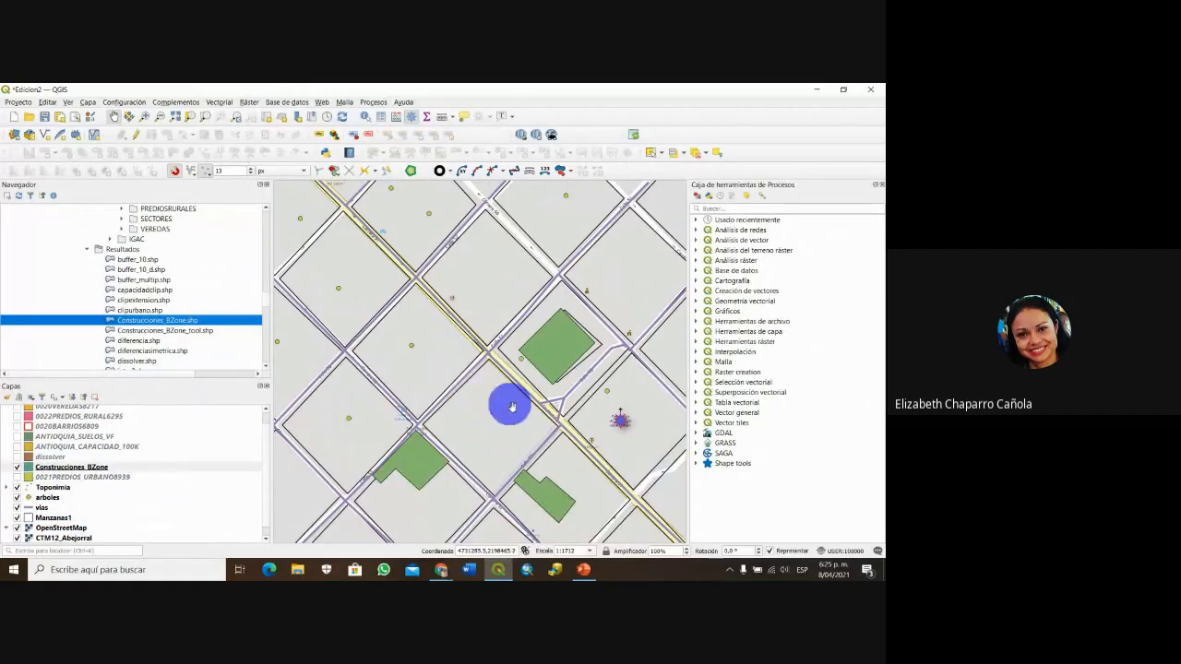
- Hide the OpenStreetMap layer and move Construcciones_BZone directly below Manzanas1 in the layer order
{"action": "scroll", "coordinate": [545, 403], "scroll_direction": "down", "scroll_amount": 1}
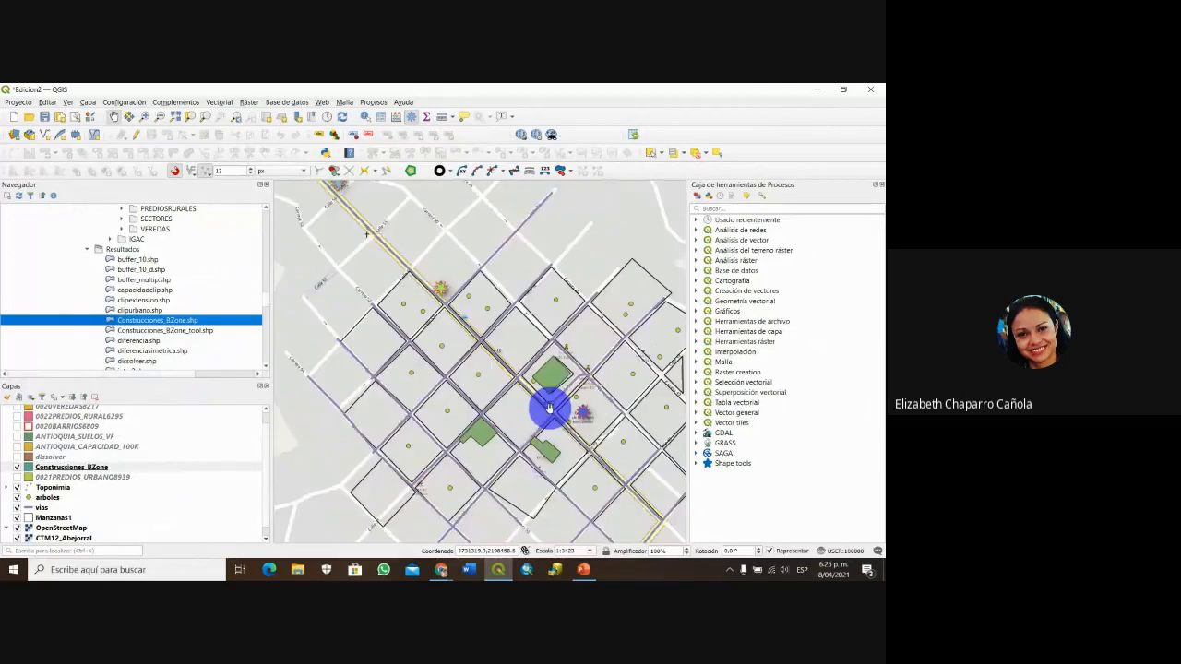
{"action": "left_click_drag", "start_coordinate": [549, 406], "coordinate": [495, 369]}
{"action": "left_click", "coordinate": [17, 527]}
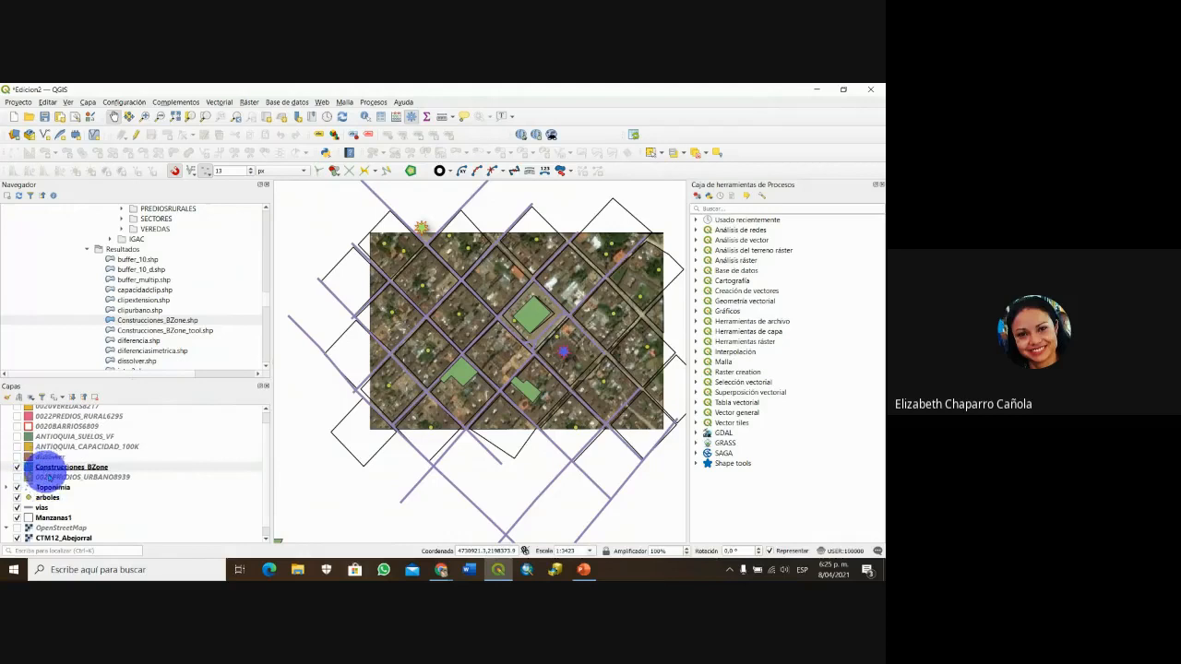
{"action": "left_click_drag", "start_coordinate": [72, 468], "coordinate": [70, 528]}
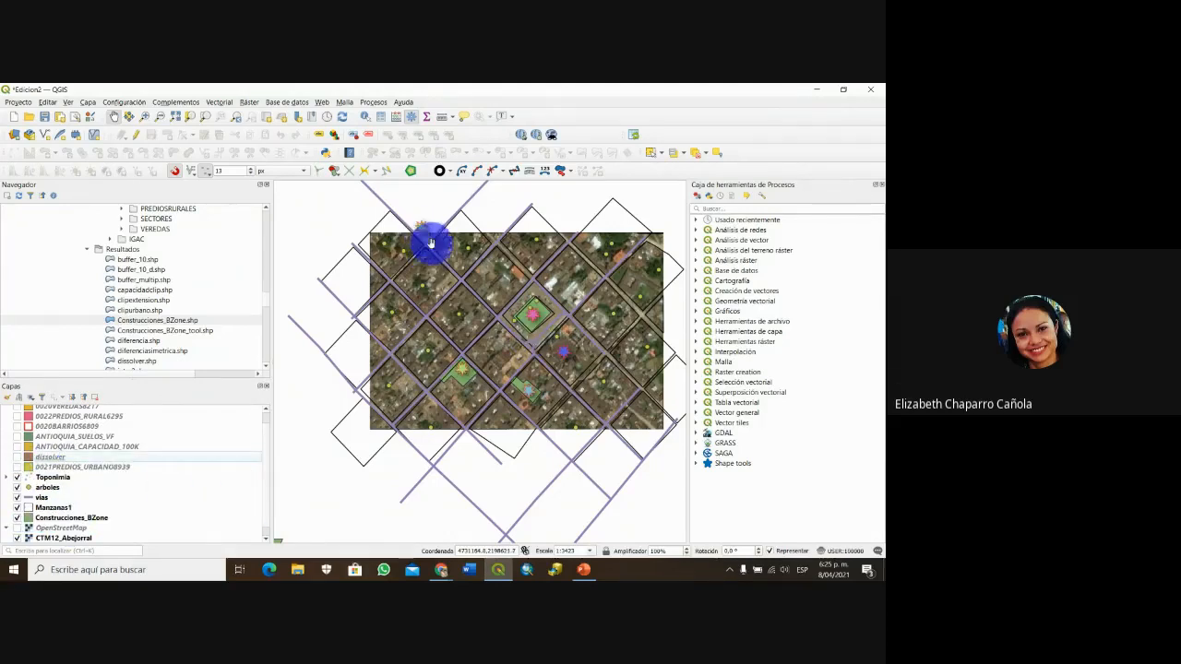
- Hide the Construcciones_BZone layer and turn the OpenStreetMap base layer back on
{"action": "scroll", "coordinate": [577, 366], "scroll_direction": "up", "scroll_amount": 1}
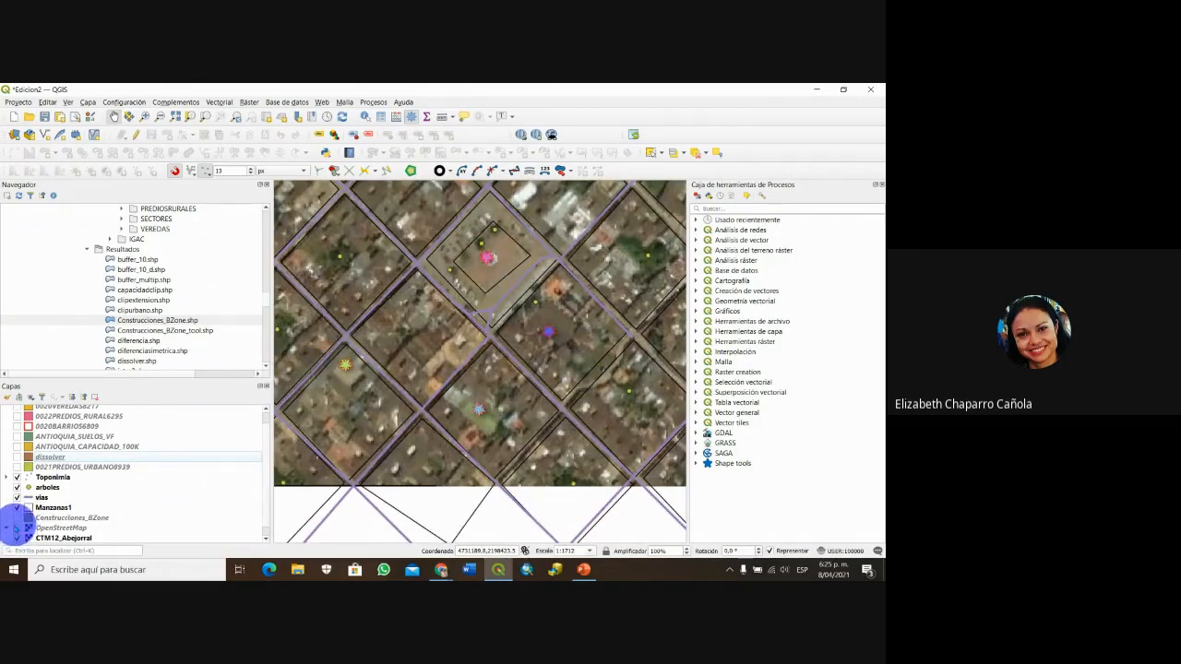
{"action": "left_click", "coordinate": [18, 528]}
{"action": "left_click_drag", "start_coordinate": [516, 386], "coordinate": [553, 350]}
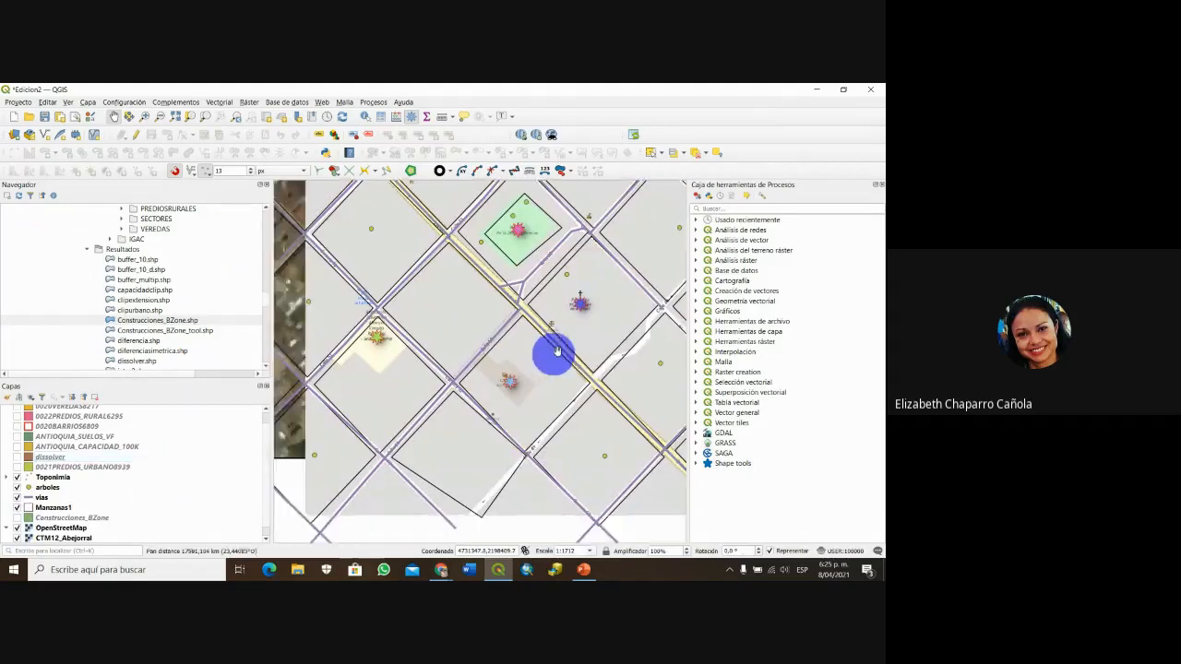
- Examine the Toponimia points, trees, roads and blocks against the OpenStreetMap base across the town and its outskirts
{"action": "scroll", "coordinate": [526, 374], "scroll_direction": "up", "scroll_amount": 1}
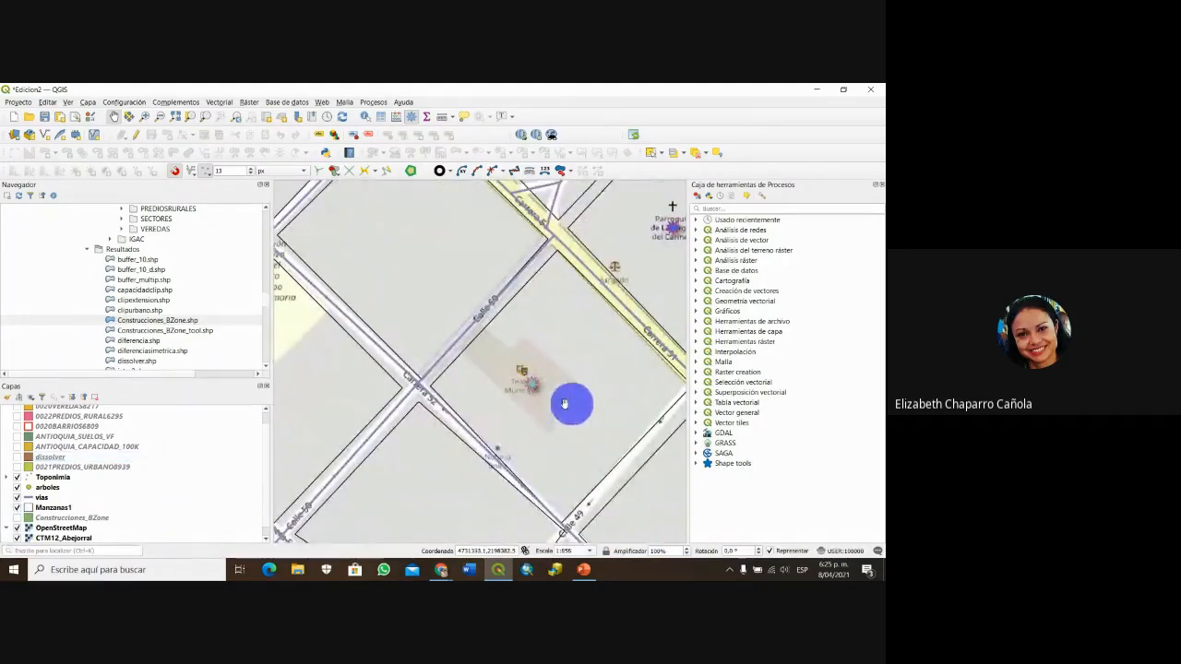
{"action": "left_click_drag", "start_coordinate": [534, 384], "coordinate": [463, 500]}
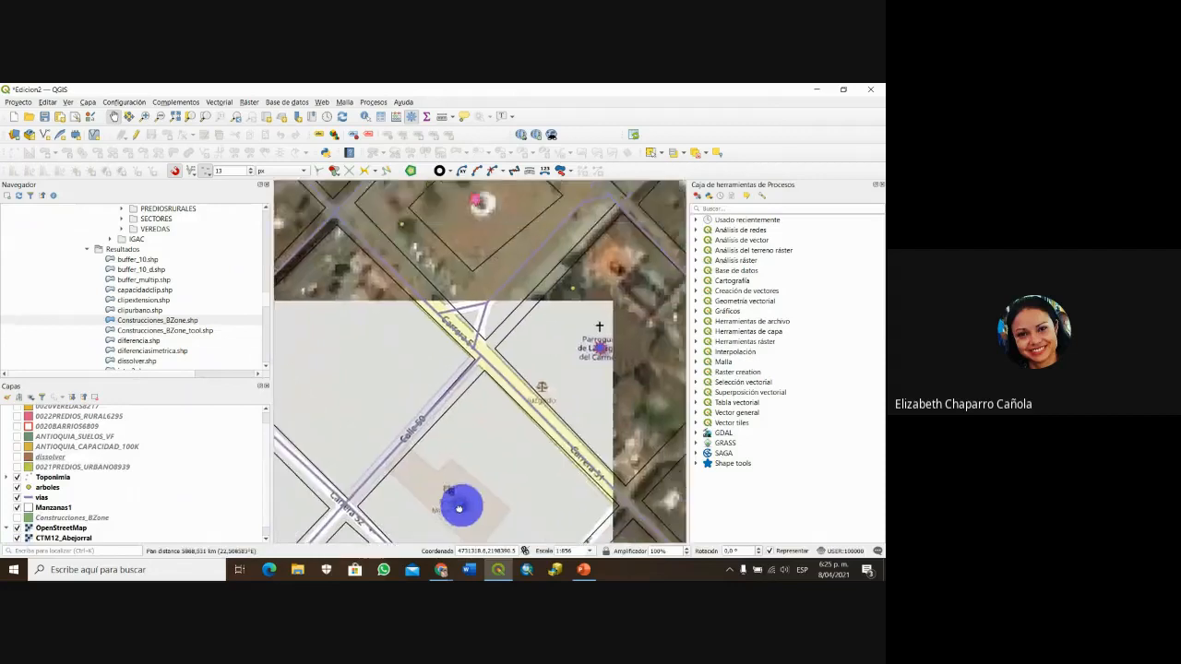
{"action": "left_click_drag", "start_coordinate": [488, 308], "coordinate": [597, 512]}
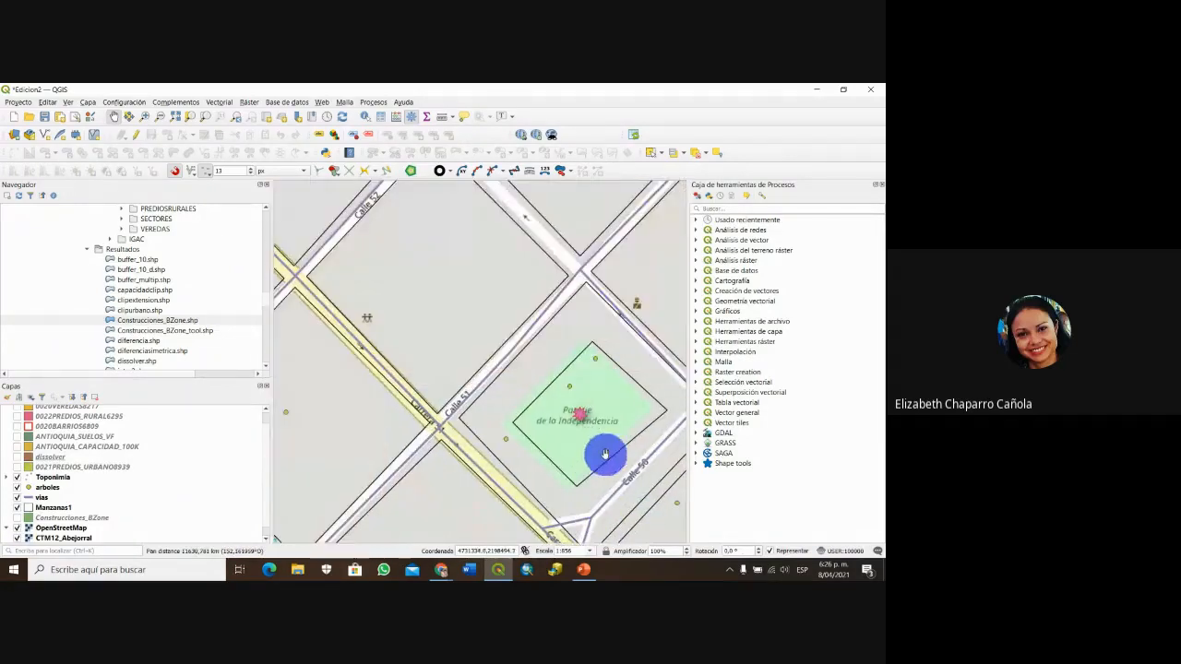
{"action": "scroll", "coordinate": [574, 392], "scroll_direction": "down", "scroll_amount": 1}
{"action": "scroll", "coordinate": [574, 391], "scroll_direction": "down", "scroll_amount": 2}
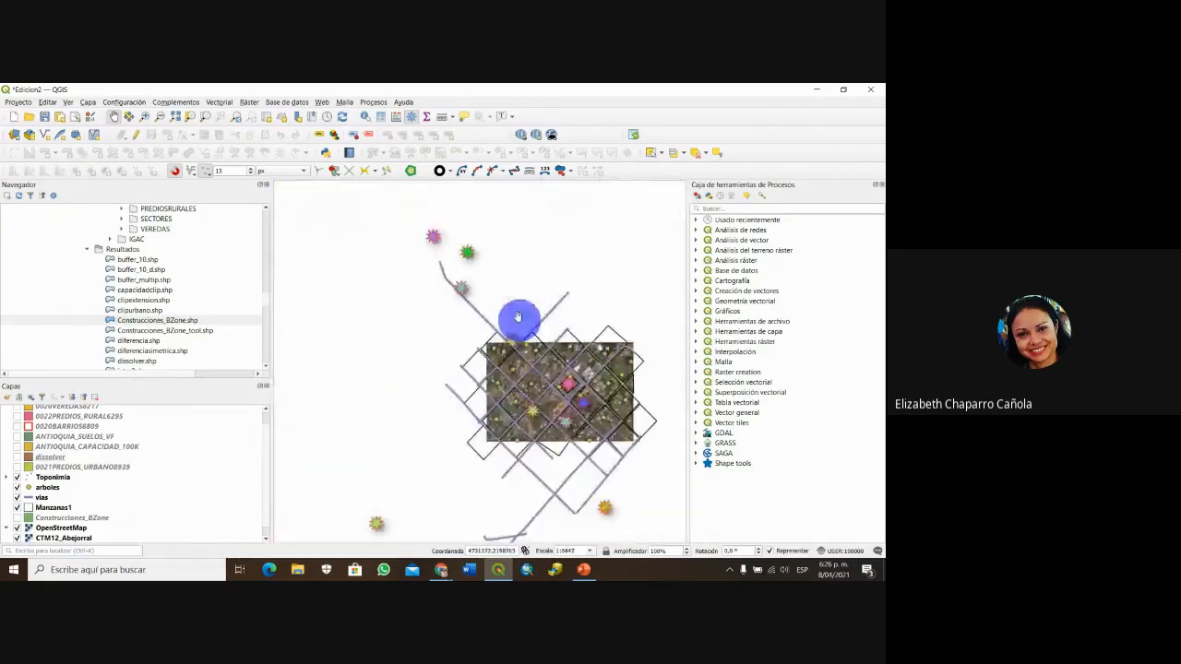
{"action": "left_click_drag", "start_coordinate": [514, 308], "coordinate": [548, 387]}
{"action": "scroll", "coordinate": [507, 303], "scroll_direction": "up", "scroll_amount": 2}
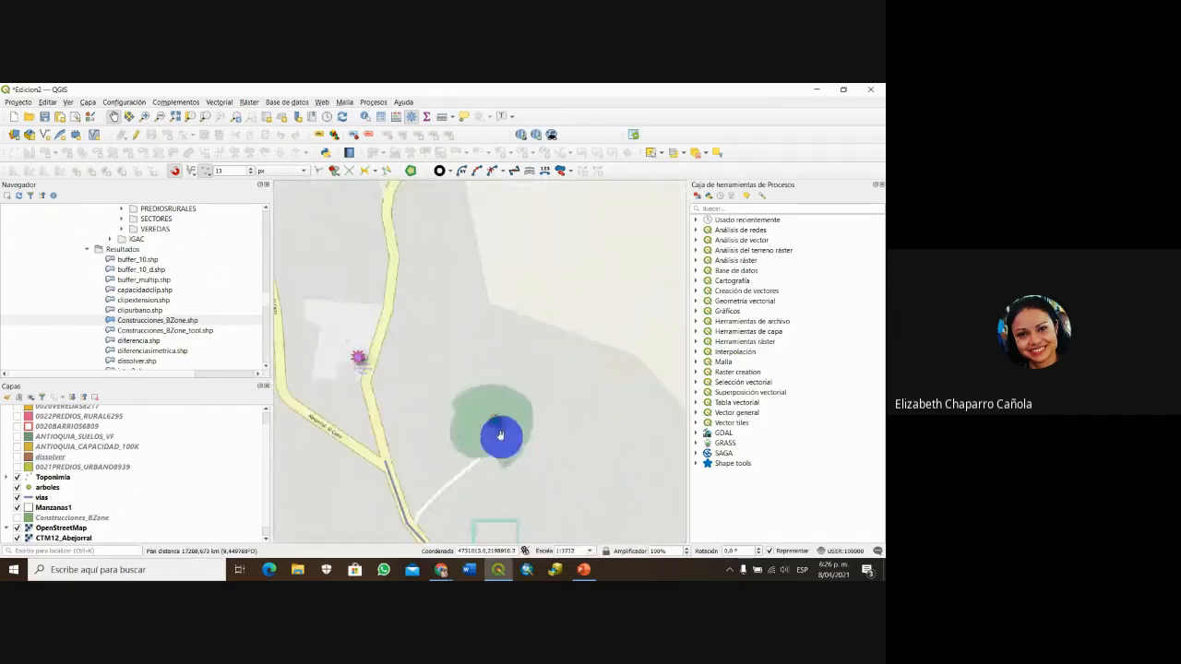
{"action": "left_click_drag", "start_coordinate": [538, 446], "coordinate": [556, 319]}
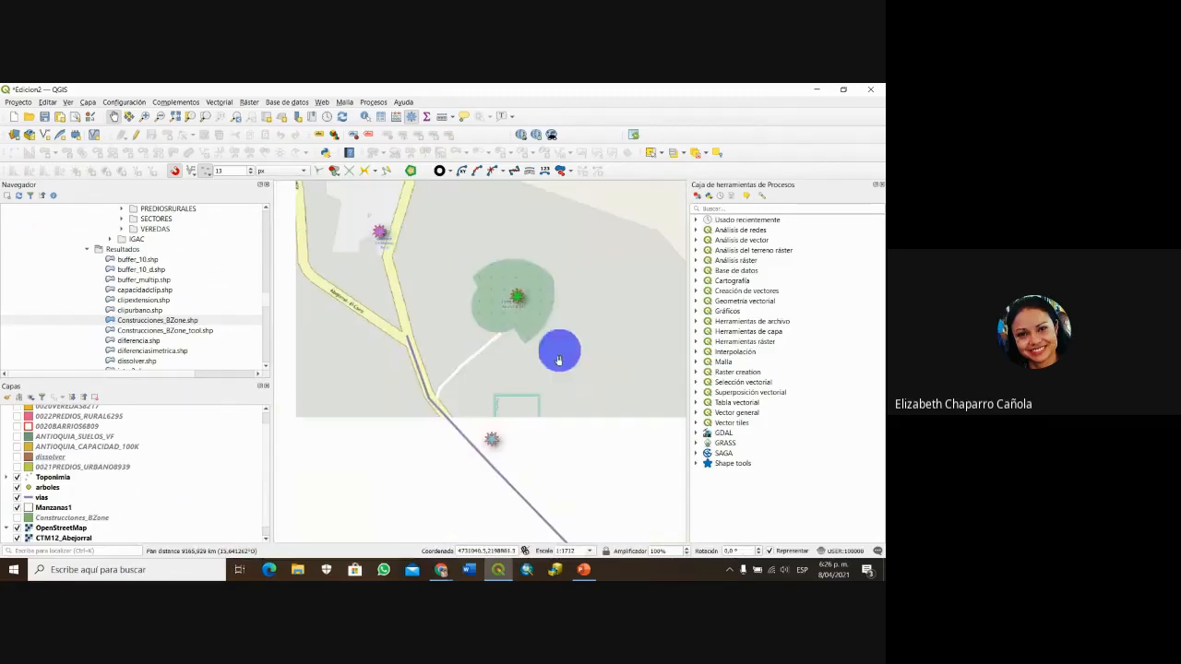
{"action": "left_click_drag", "start_coordinate": [566, 424], "coordinate": [546, 268]}
{"action": "left_click_drag", "start_coordinate": [500, 358], "coordinate": [546, 509]}
{"action": "left_click_drag", "start_coordinate": [609, 538], "coordinate": [534, 351]}
{"action": "left_click_drag", "start_coordinate": [534, 493], "coordinate": [446, 289]}
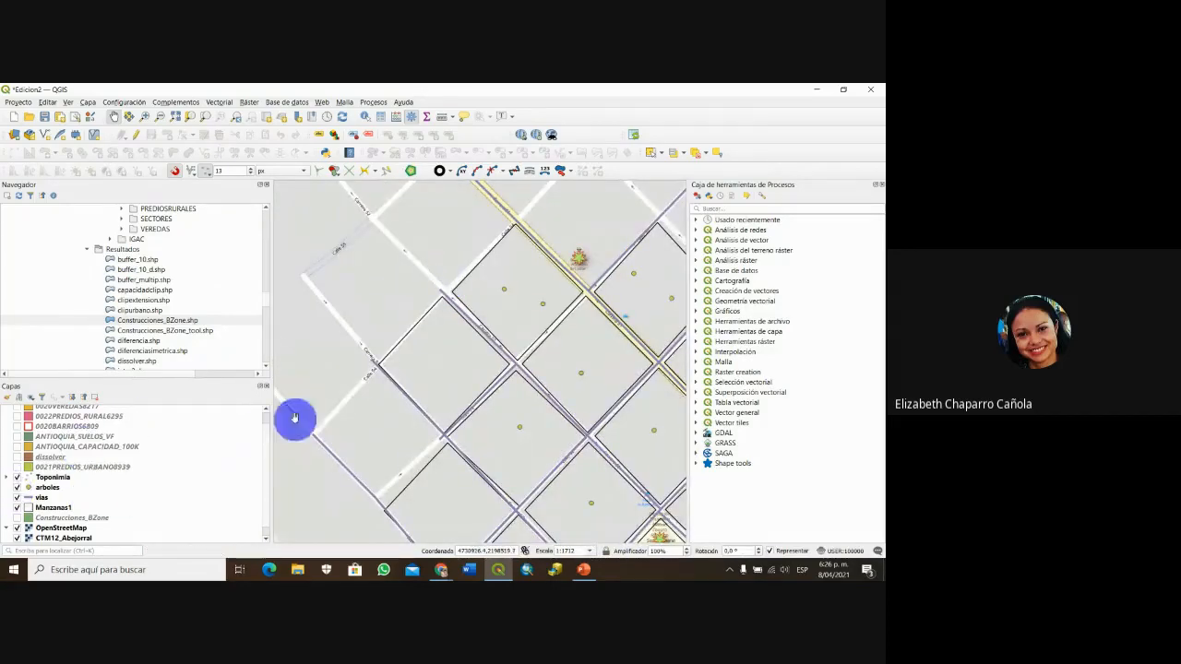
{"action": "left_click_drag", "start_coordinate": [340, 384], "coordinate": [359, 350]}
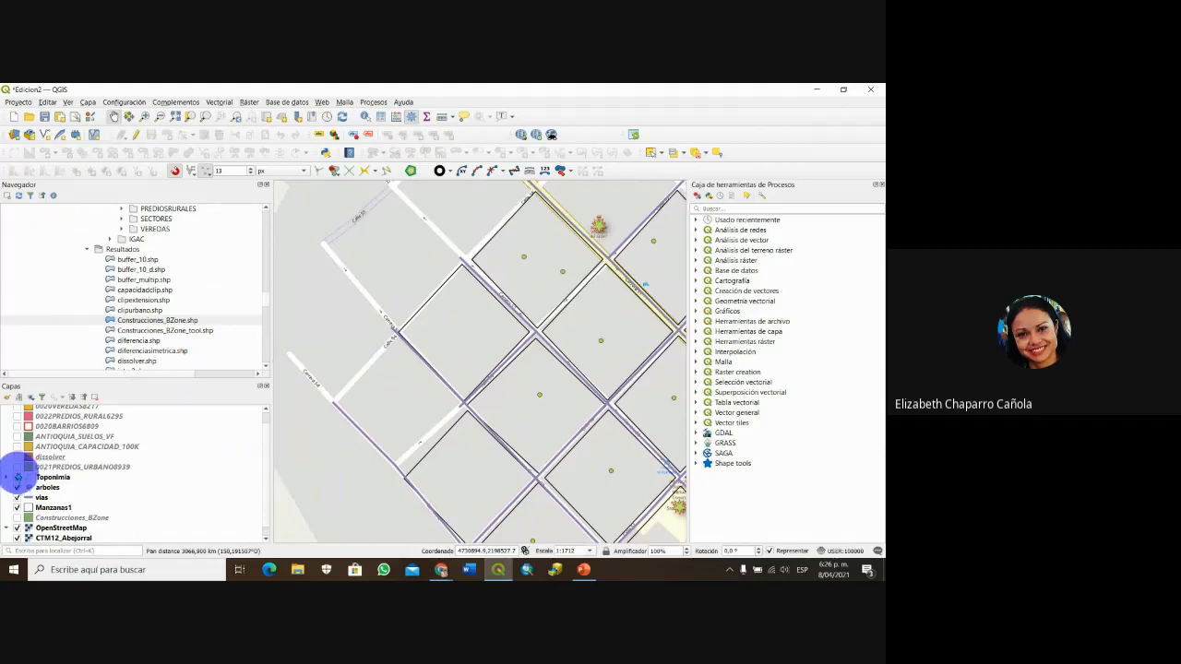
{"action": "left_click", "coordinate": [20, 477]}
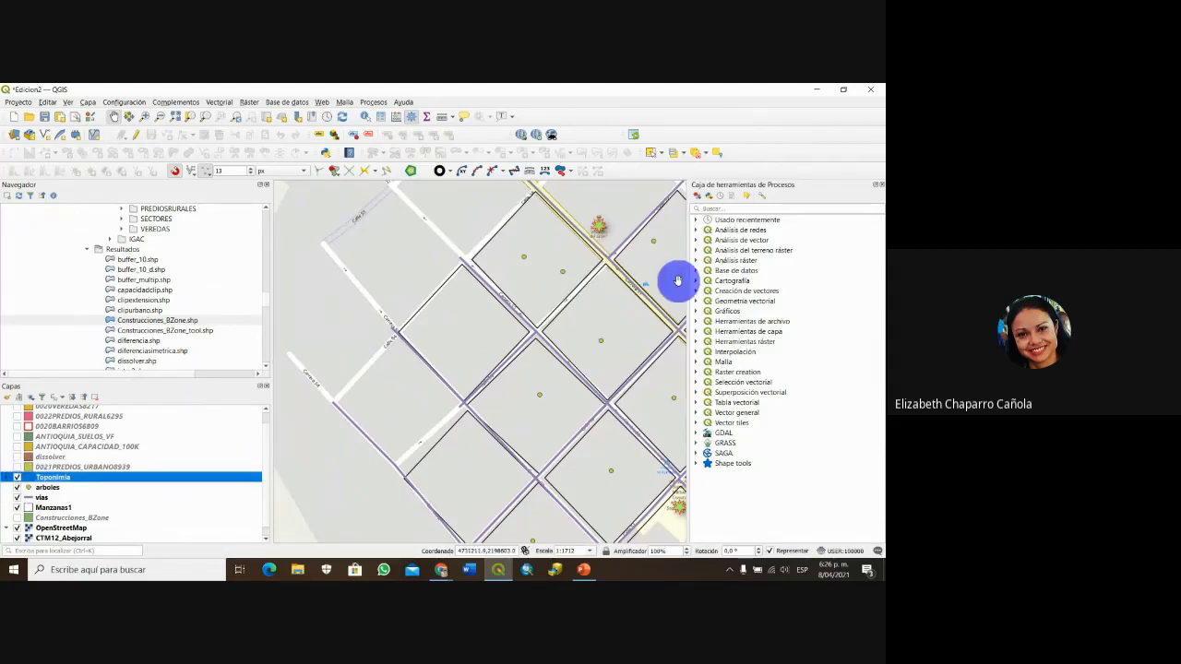
{"action": "left_click_drag", "start_coordinate": [479, 382], "coordinate": [417, 384]}
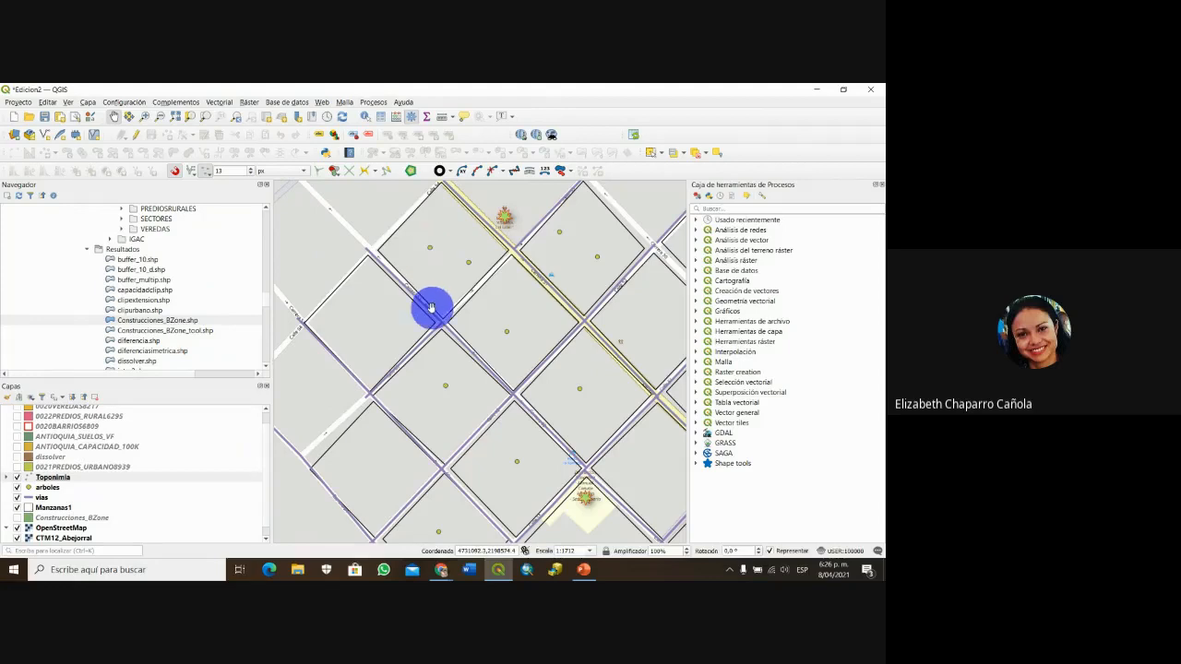
- Close the processing toolbox and turn off the visibility of the CTM12_Abejorral layer
{"action": "left_click", "coordinate": [881, 184]}
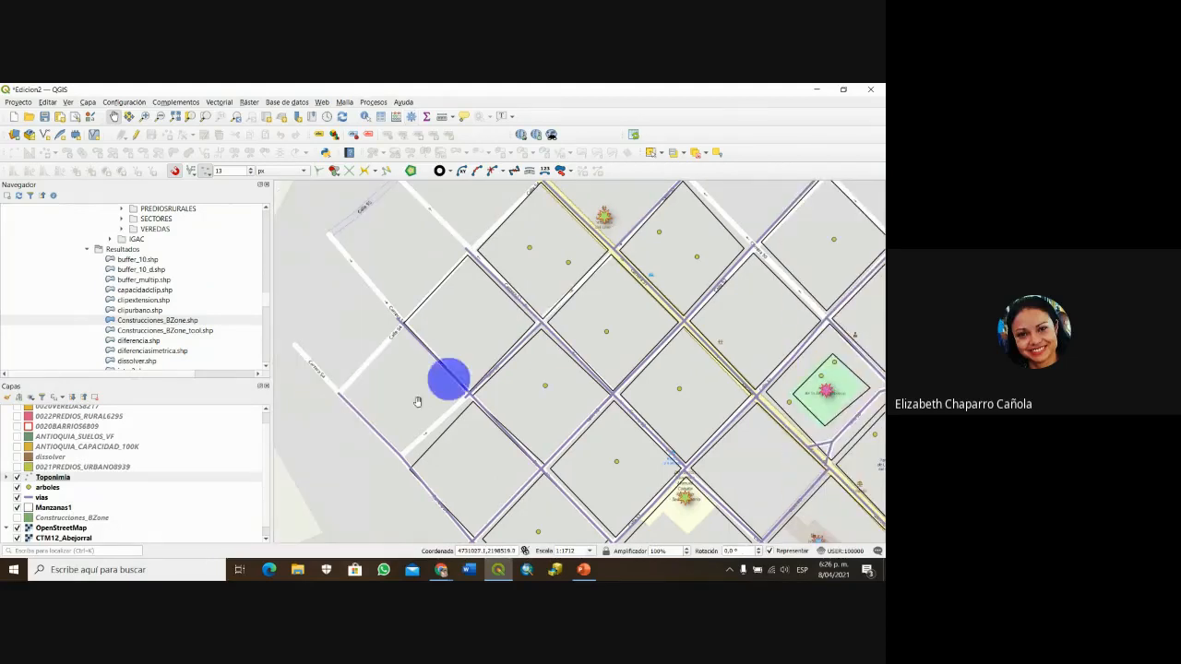
{"action": "scroll", "coordinate": [28, 507], "scroll_direction": "down", "scroll_amount": 1}
{"action": "left_click", "coordinate": [16, 527]}
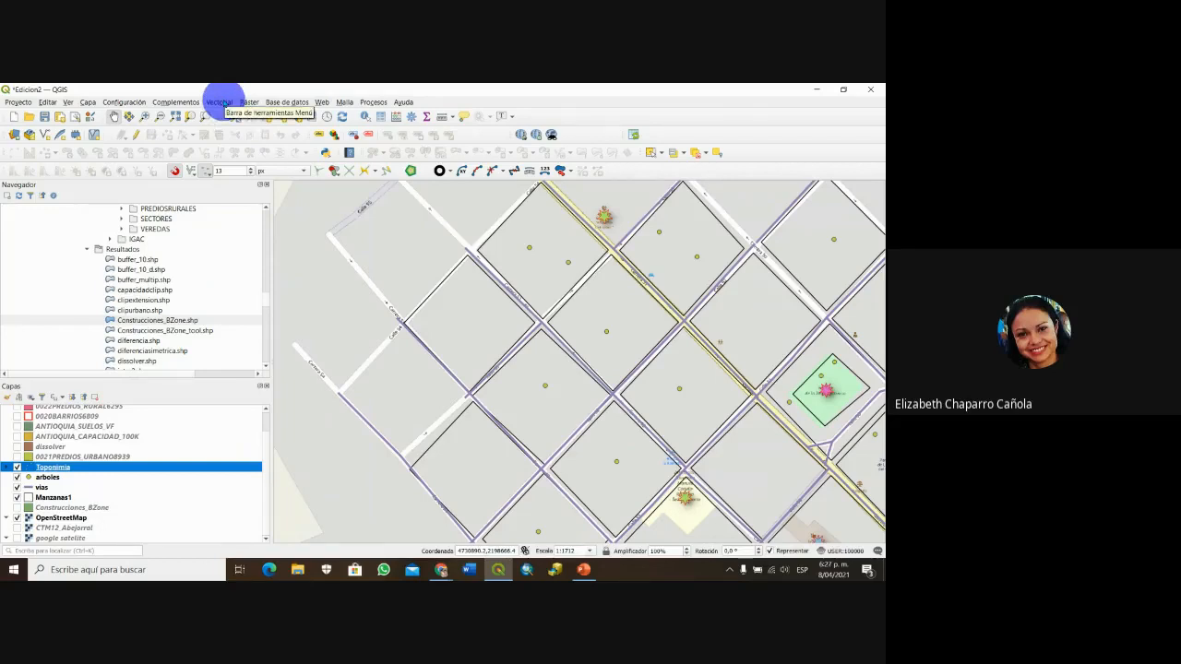
- Open the vector geoprocessing Buffer tool, enlarge its dialog and read through its description
{"action": "left_click", "coordinate": [220, 101]}
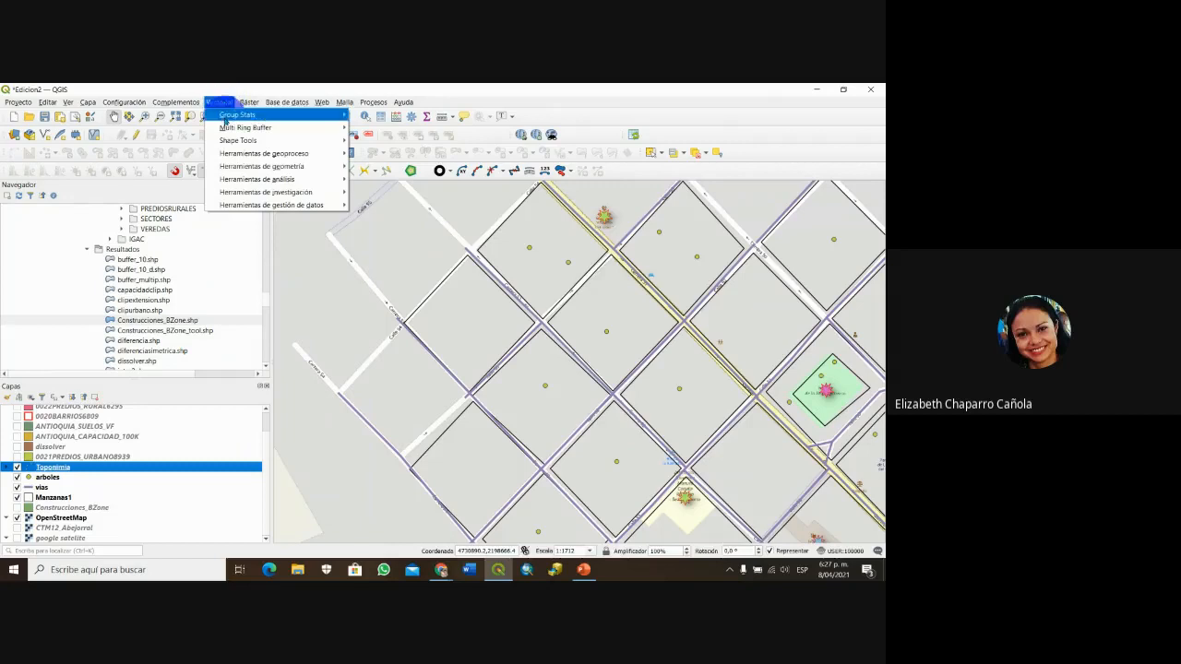
{"action": "mouse_move", "coordinate": [242, 153]}
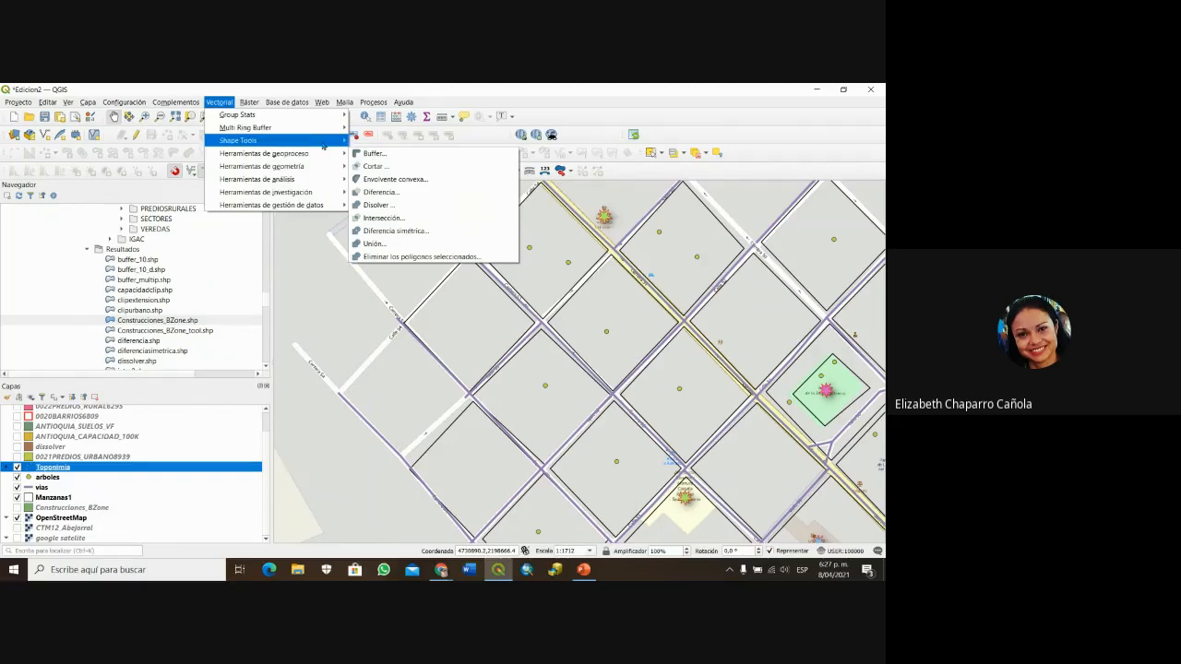
{"action": "left_click", "coordinate": [373, 153]}
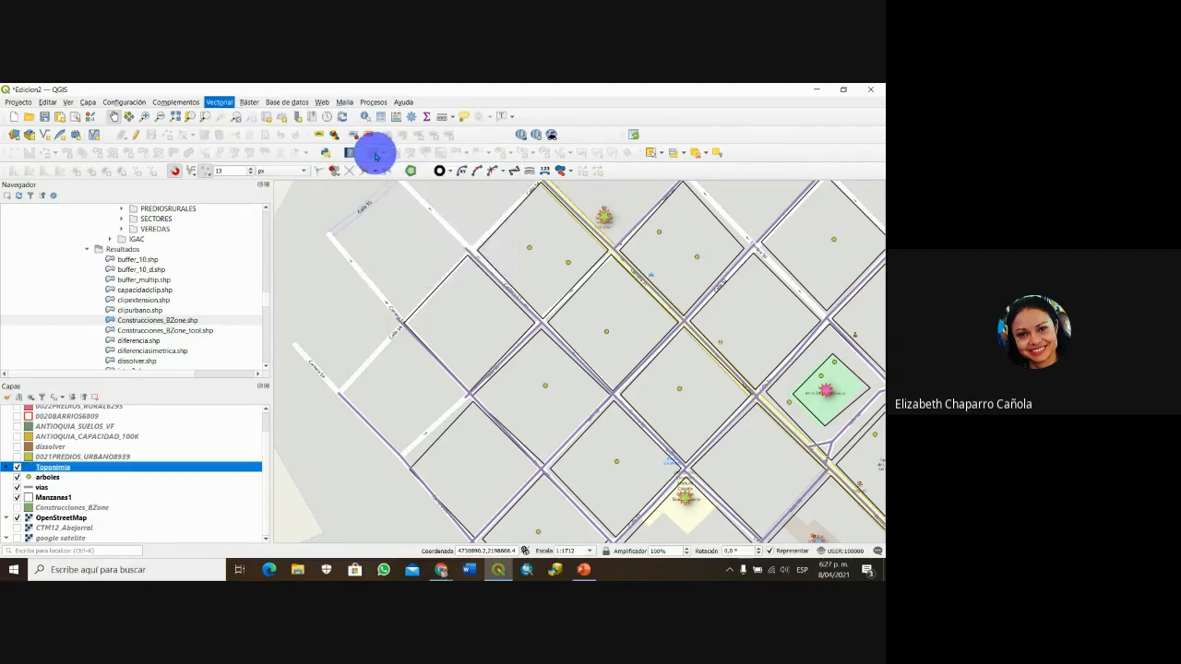
{"action": "left_click_drag", "start_coordinate": [575, 242], "coordinate": [459, 212]}
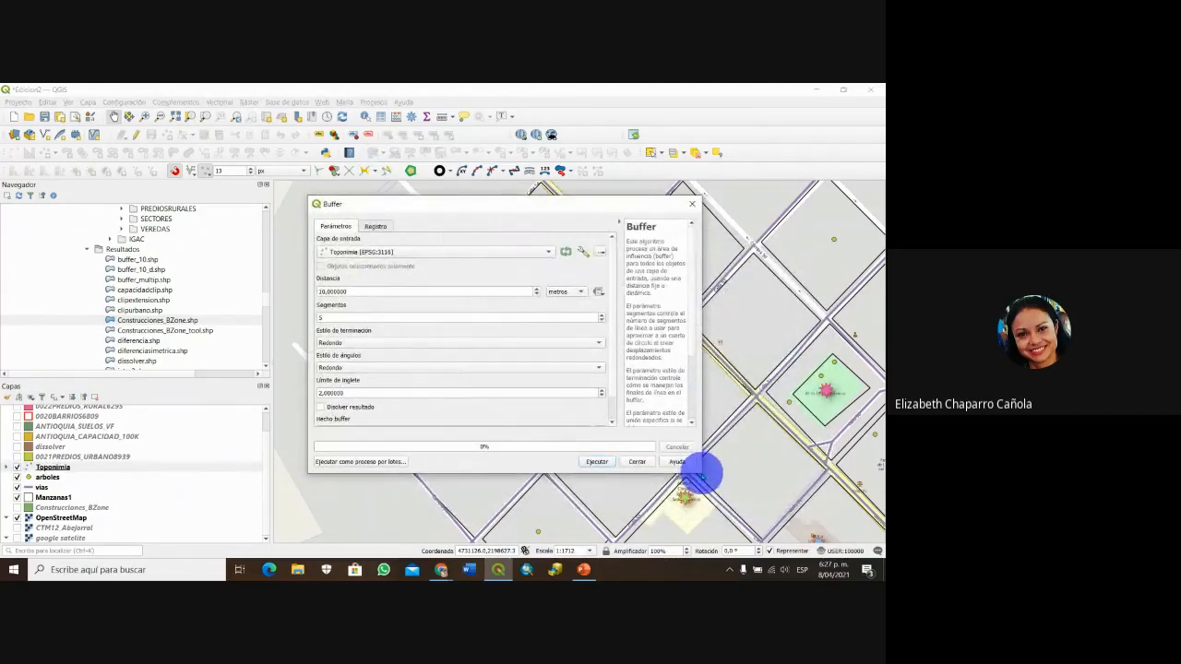
{"action": "left_click_drag", "start_coordinate": [701, 474], "coordinate": [756, 479]}
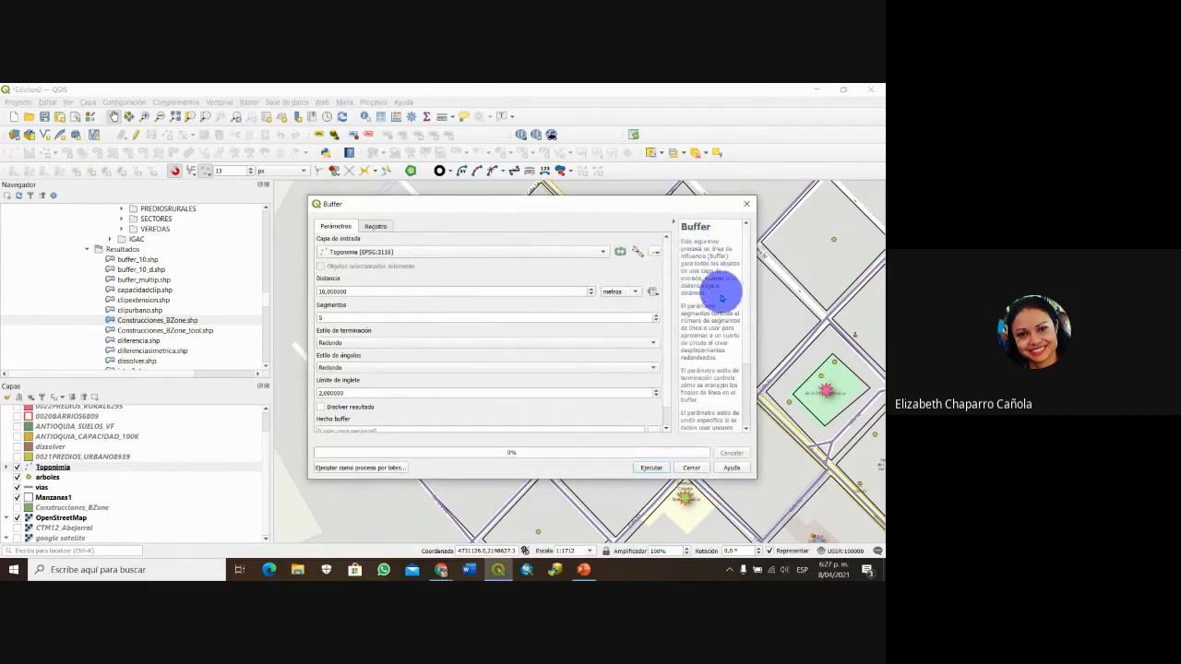
{"action": "scroll", "coordinate": [744, 387], "scroll_direction": "down", "scroll_amount": 5}
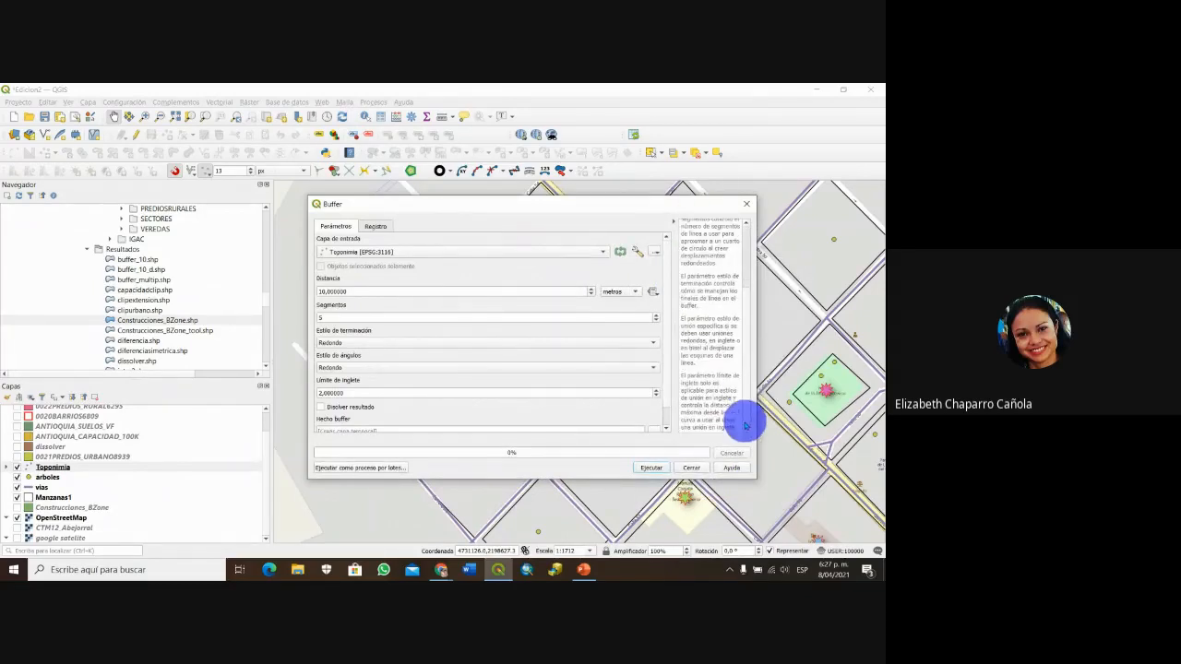
{"action": "scroll", "coordinate": [743, 401], "scroll_direction": "up", "scroll_amount": 5}
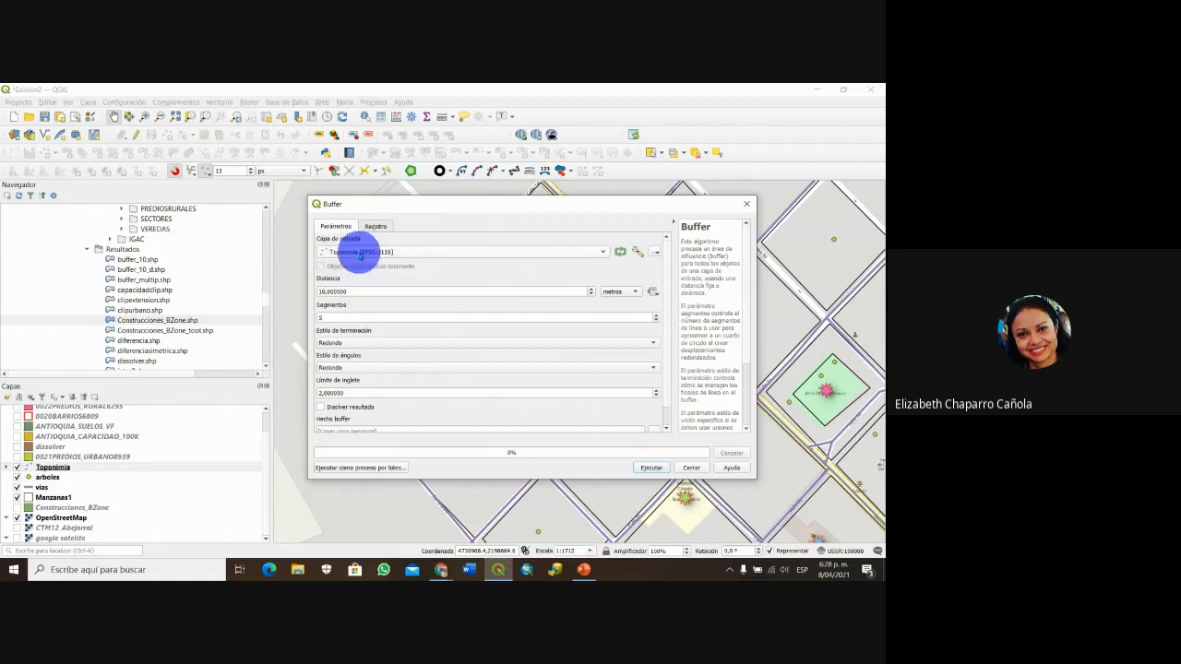
- Choose arboles as the buffer's input layer and keep the distance at 10 with metros as the unit
{"action": "left_click", "coordinate": [607, 250]}
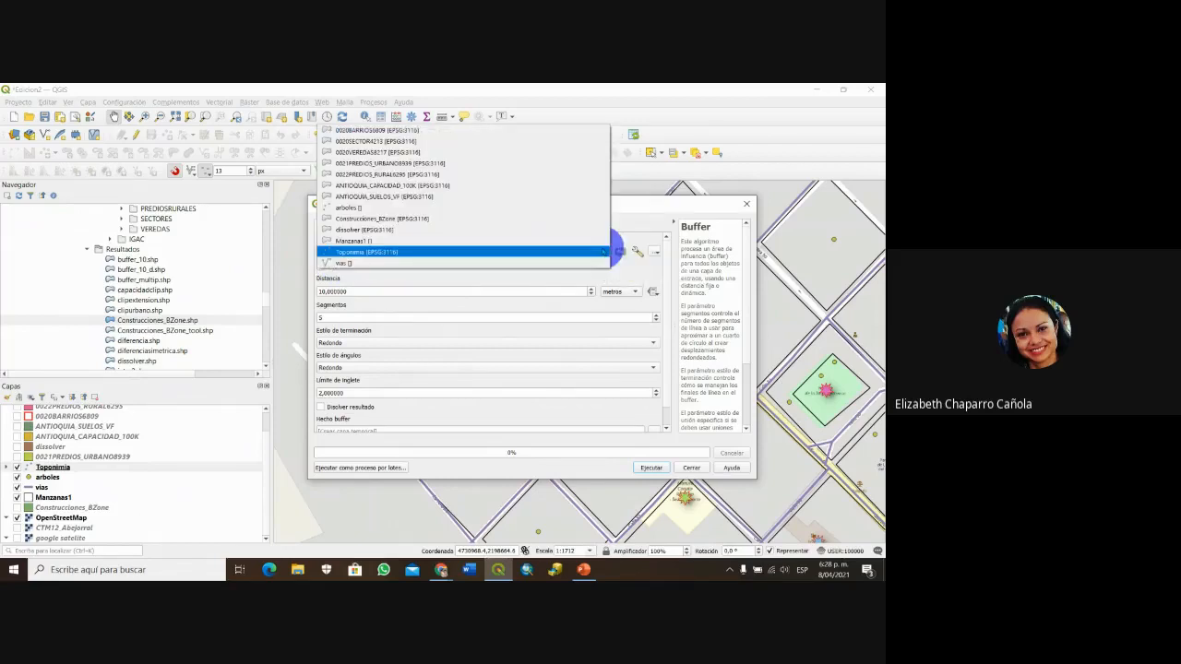
{"action": "left_click", "coordinate": [554, 208]}
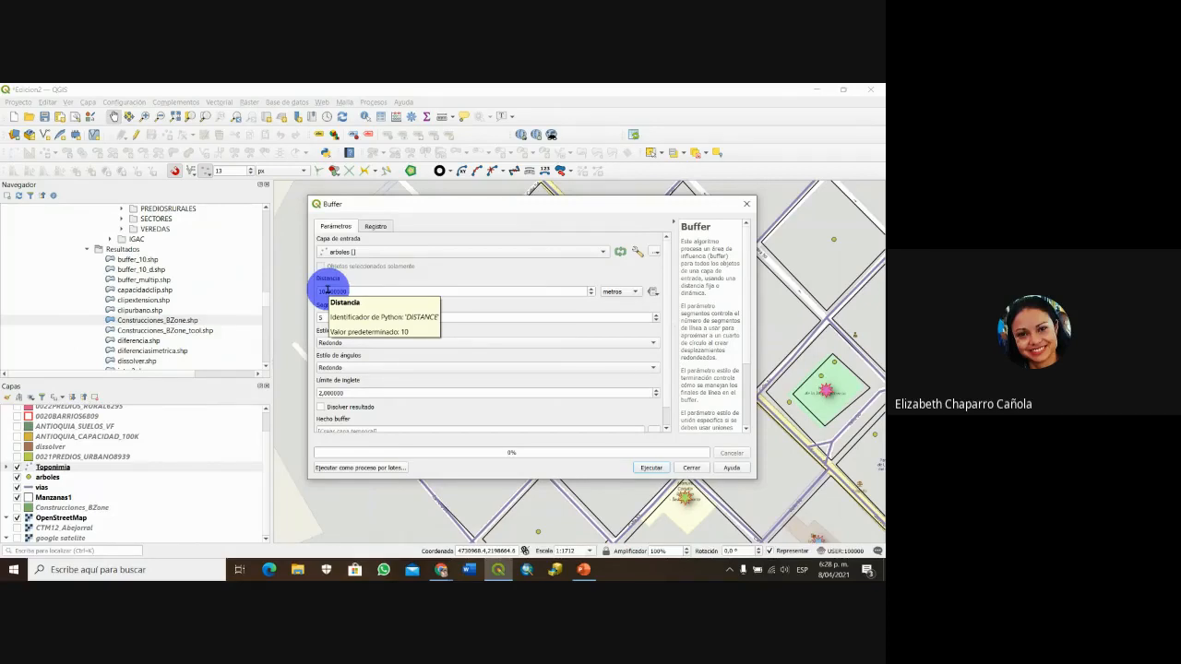
{"action": "left_click", "coordinate": [570, 289]}
{"action": "left_click_drag", "start_coordinate": [303, 290], "coordinate": [363, 290]}
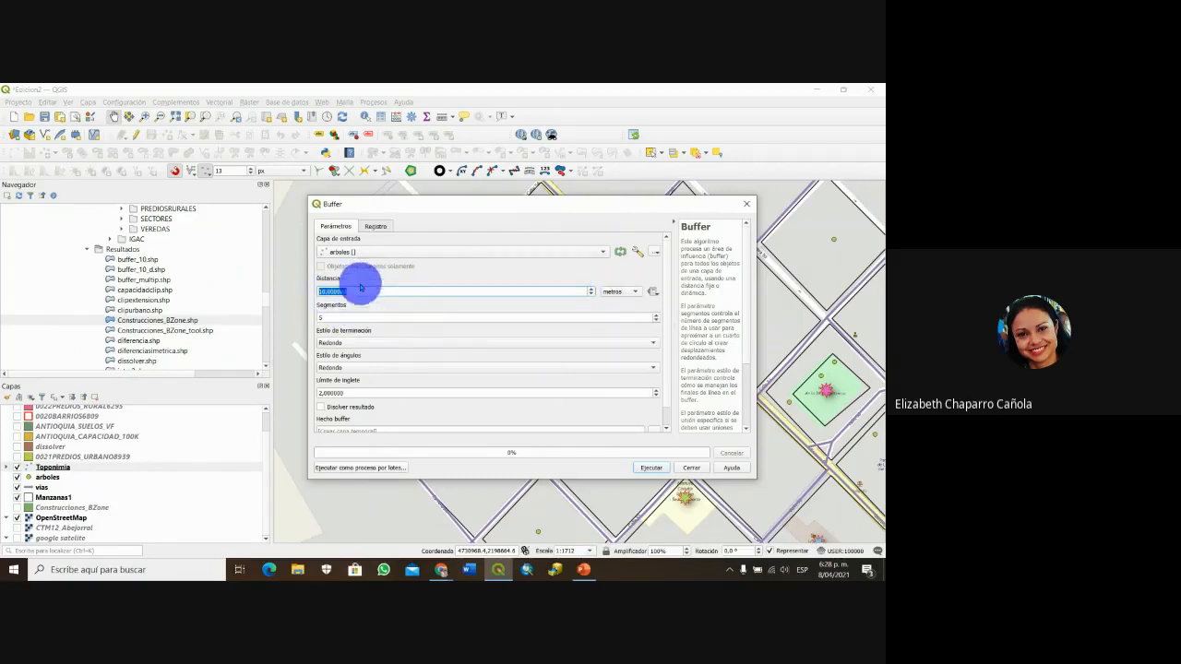
{"action": "left_click", "coordinate": [637, 291]}
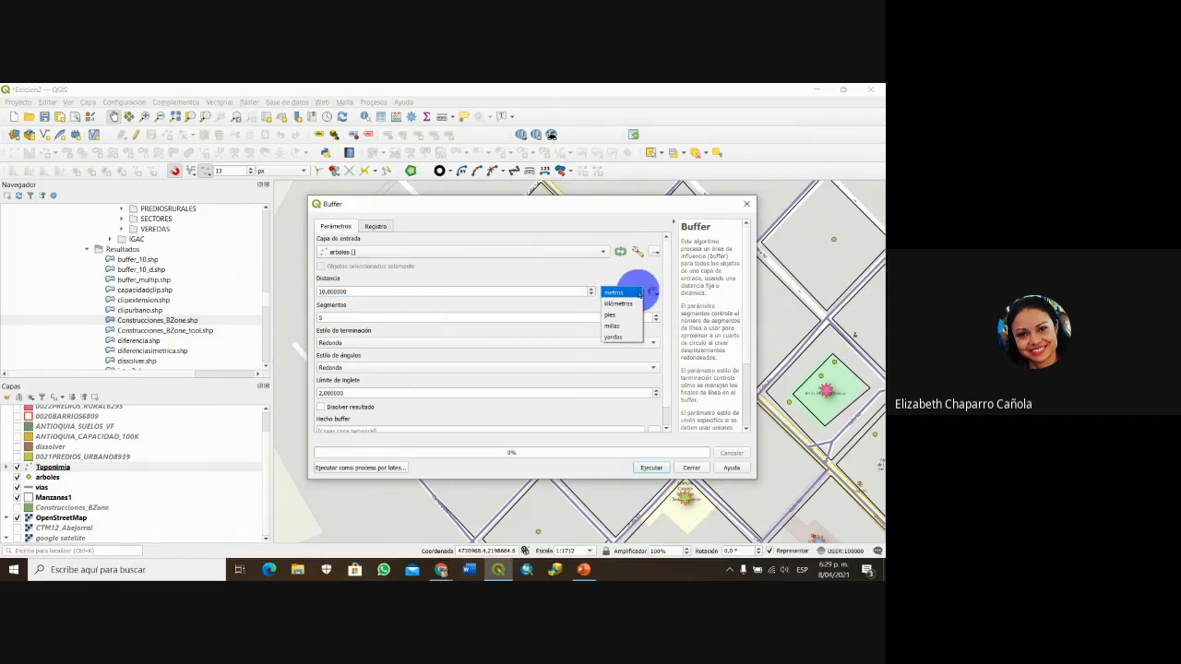
{"action": "left_click", "coordinate": [635, 294]}
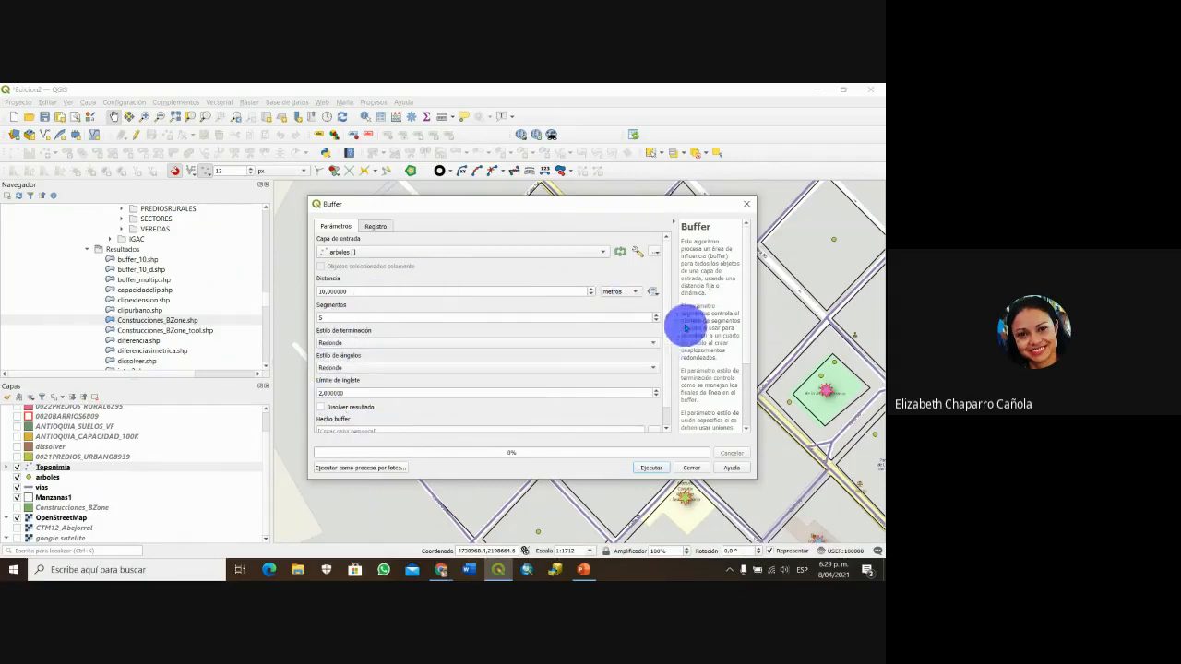
- Choose to save the buffer output to a file instead of a temporary layer
{"action": "scroll", "coordinate": [667, 430], "scroll_direction": "down", "scroll_amount": 2}
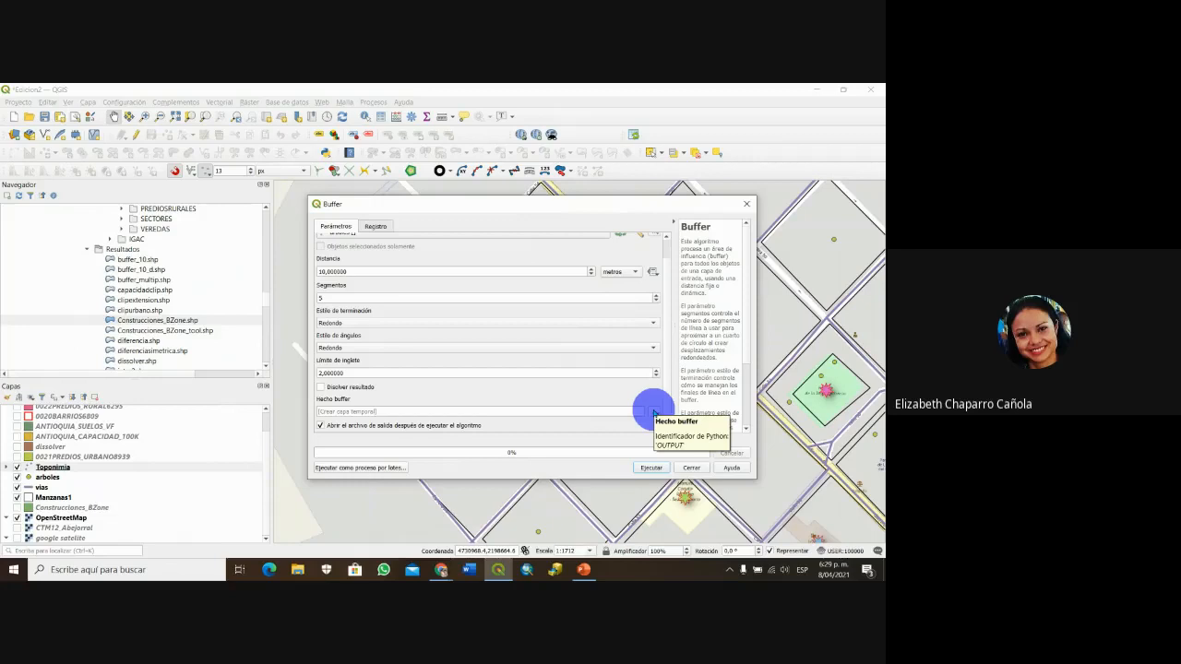
{"action": "left_click", "coordinate": [653, 412]}
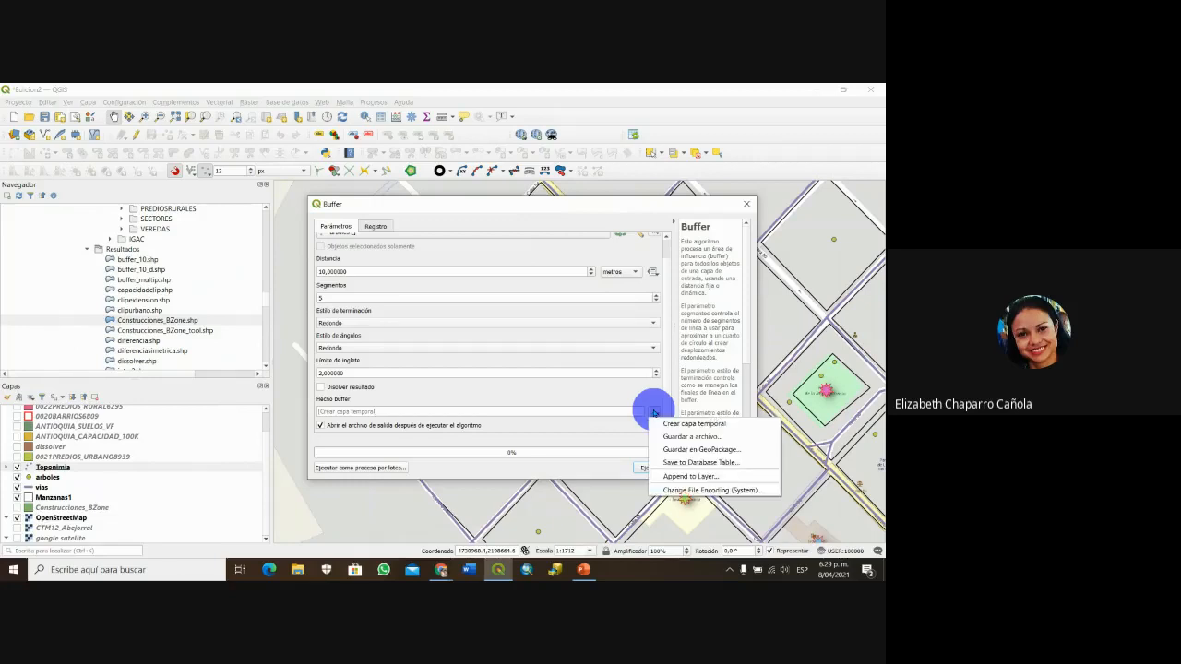
{"action": "left_click", "coordinate": [654, 413]}
{"action": "left_click", "coordinate": [655, 413]}
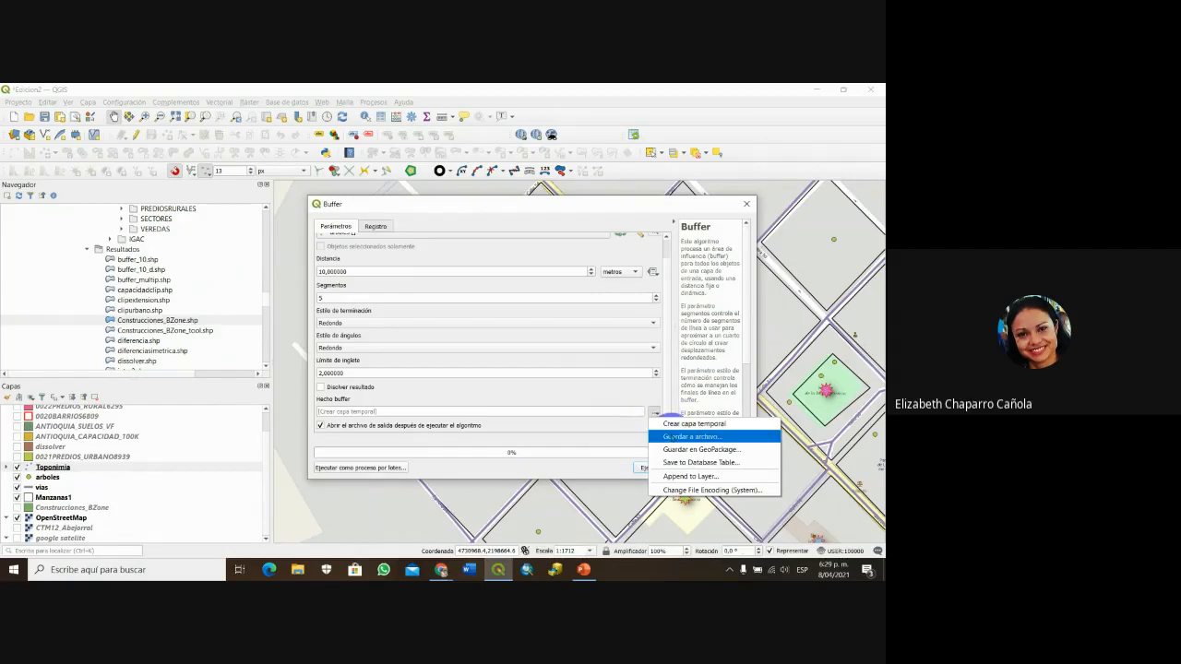
{"action": "left_click", "coordinate": [669, 436]}
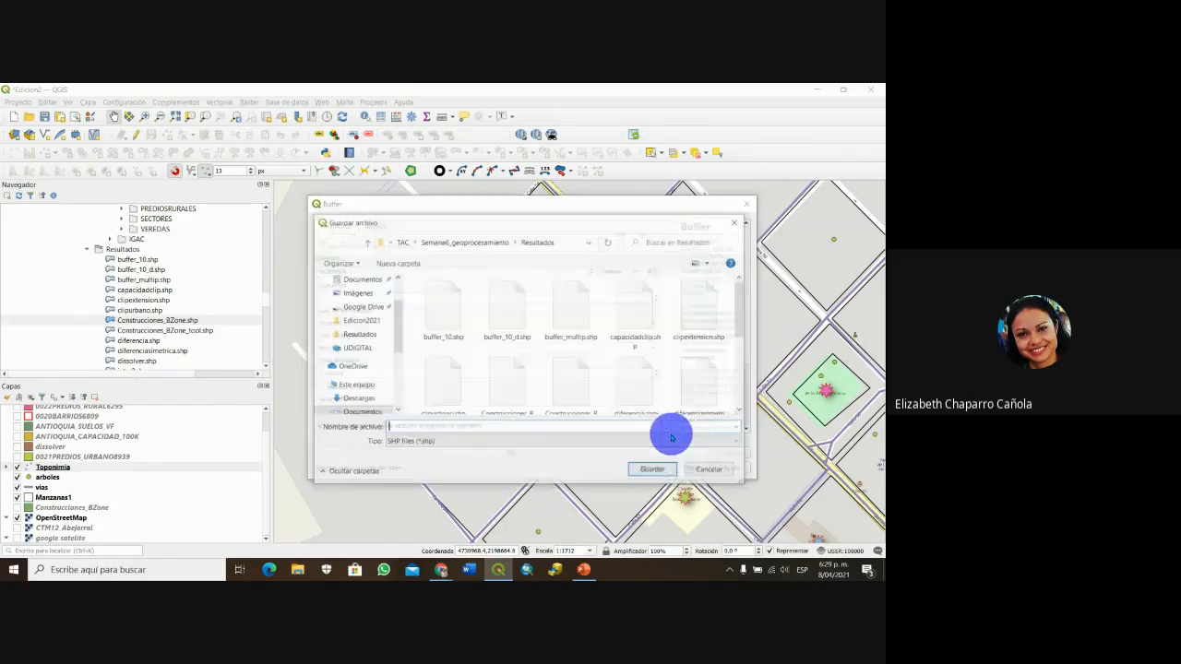
- Create a folder named Resultados2 inside Semana6_geoprocesamiento and open it as the save location
{"action": "left_click", "coordinate": [491, 237]}
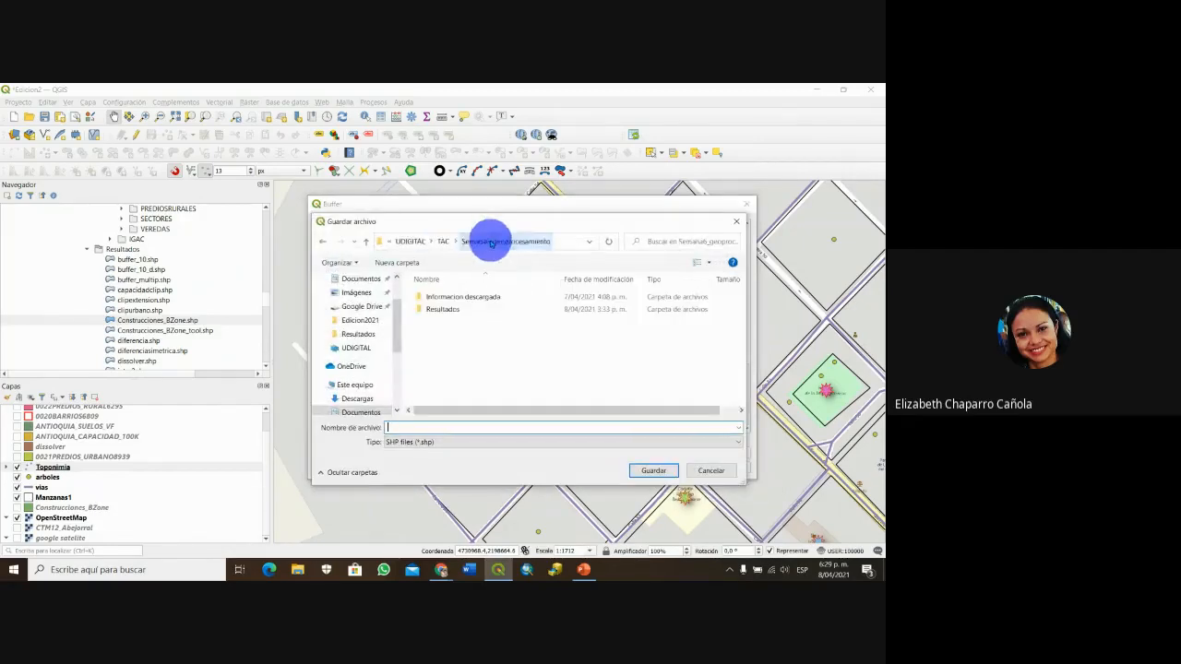
{"action": "right_click", "coordinate": [453, 328]}
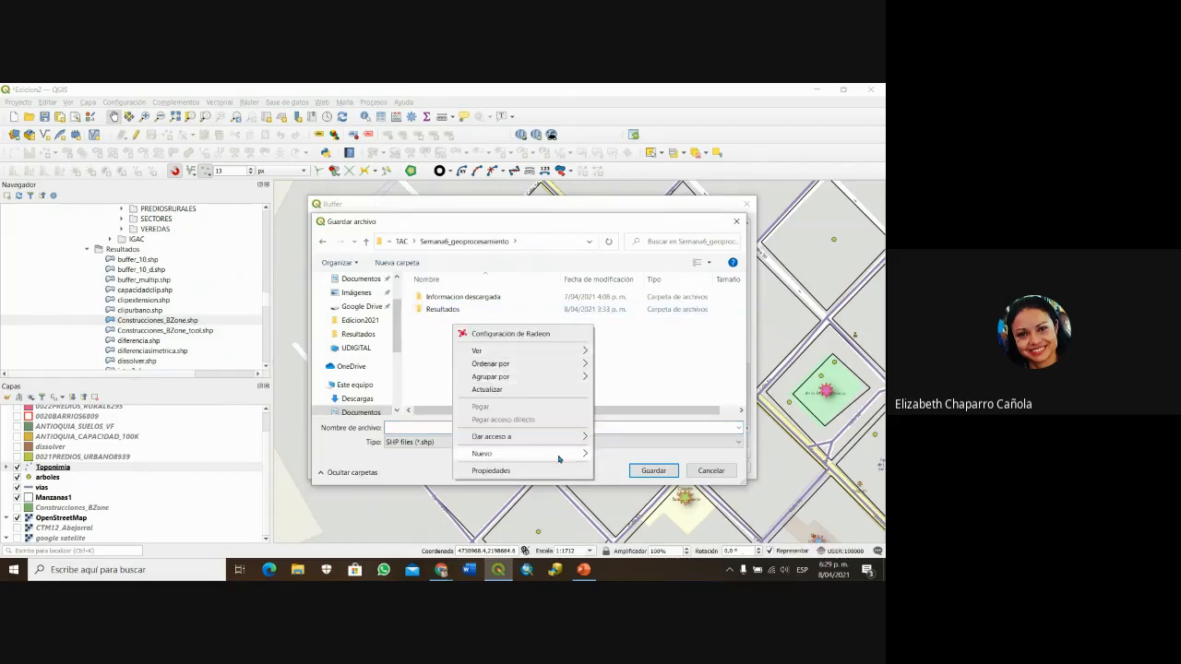
{"action": "mouse_move", "coordinate": [570, 457]}
{"action": "left_click", "coordinate": [633, 243]}
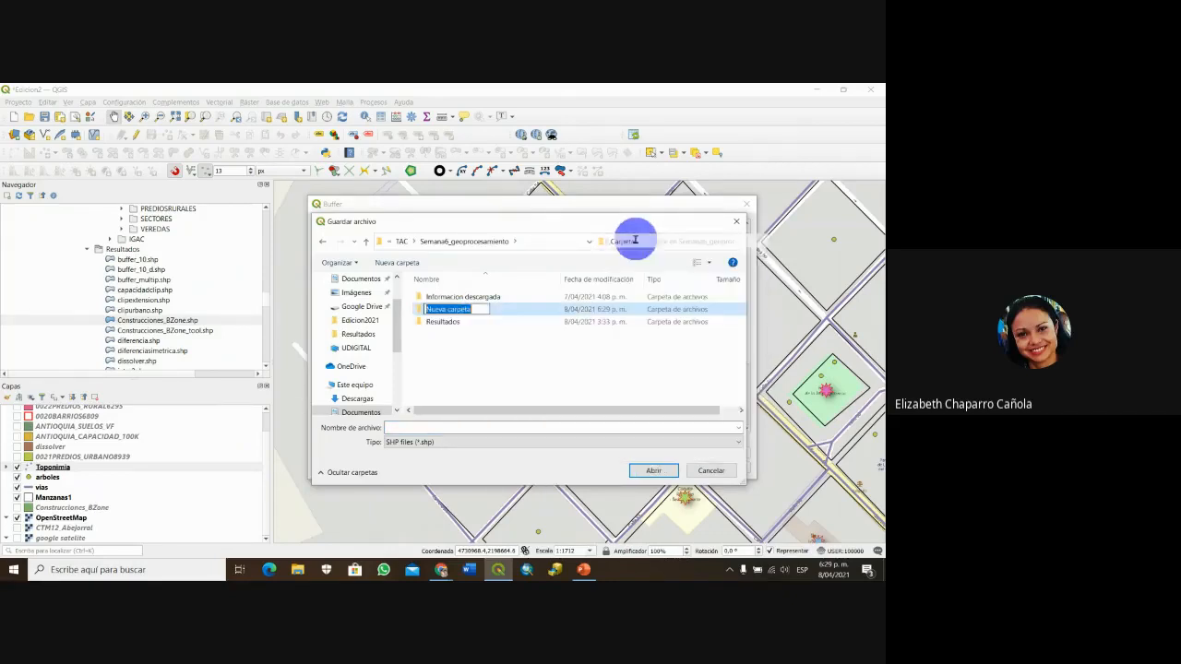
{"action": "type", "text": "Resultados2"}
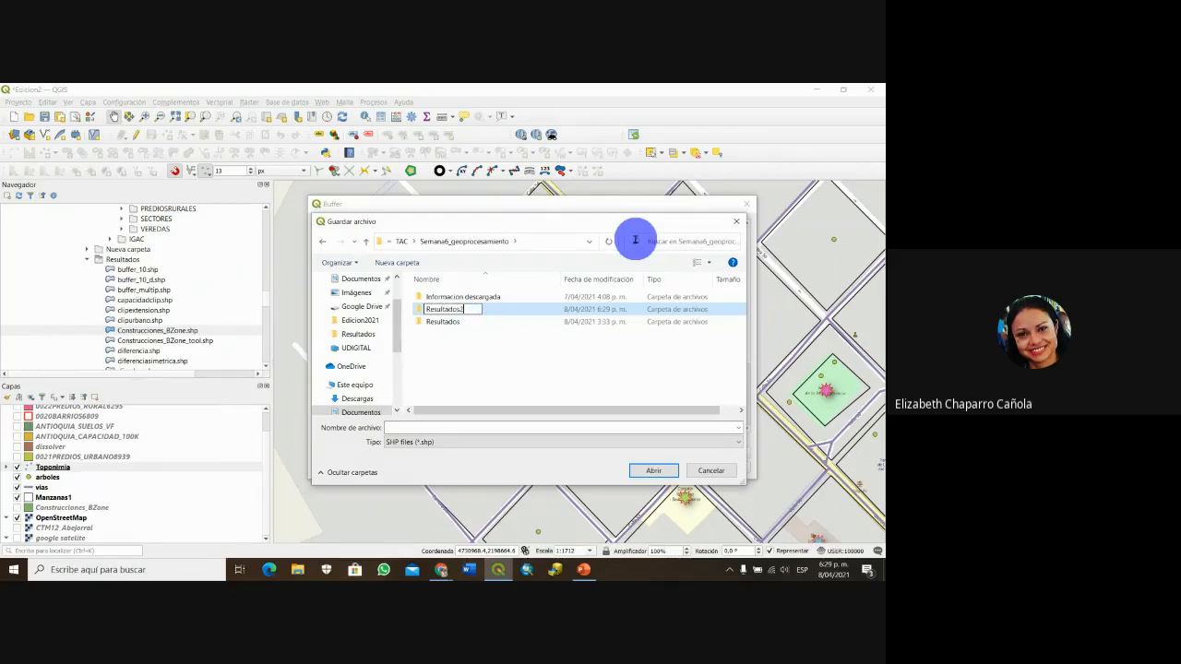
{"action": "left_click", "coordinate": [529, 367]}
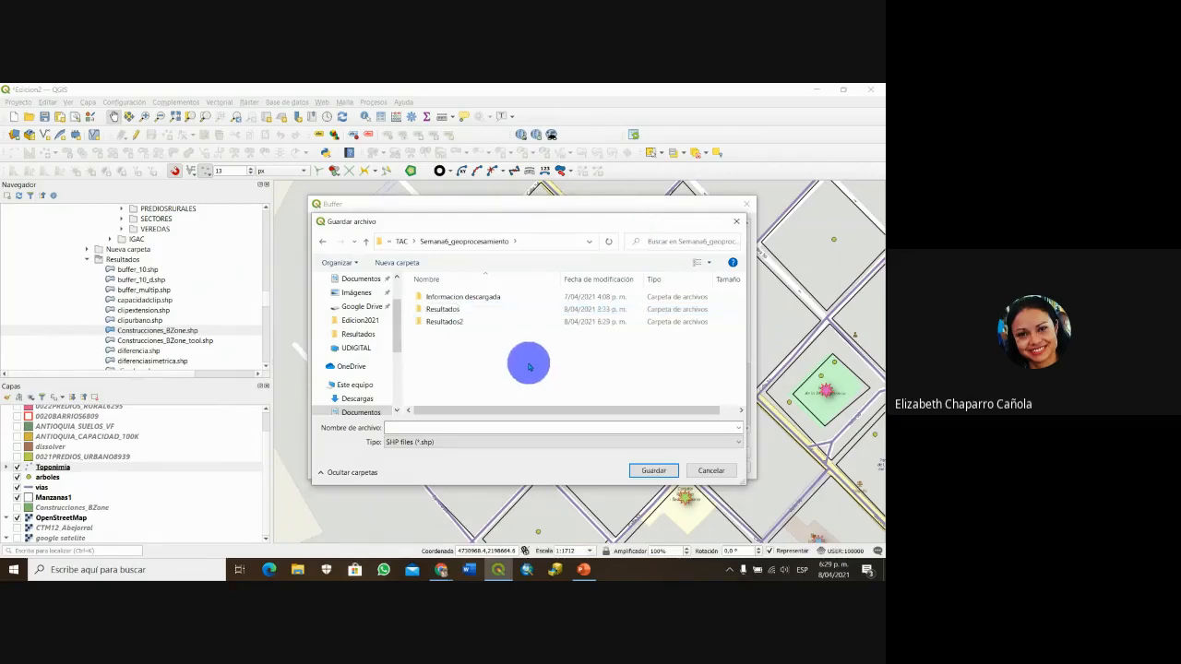
{"action": "double_click", "coordinate": [443, 321]}
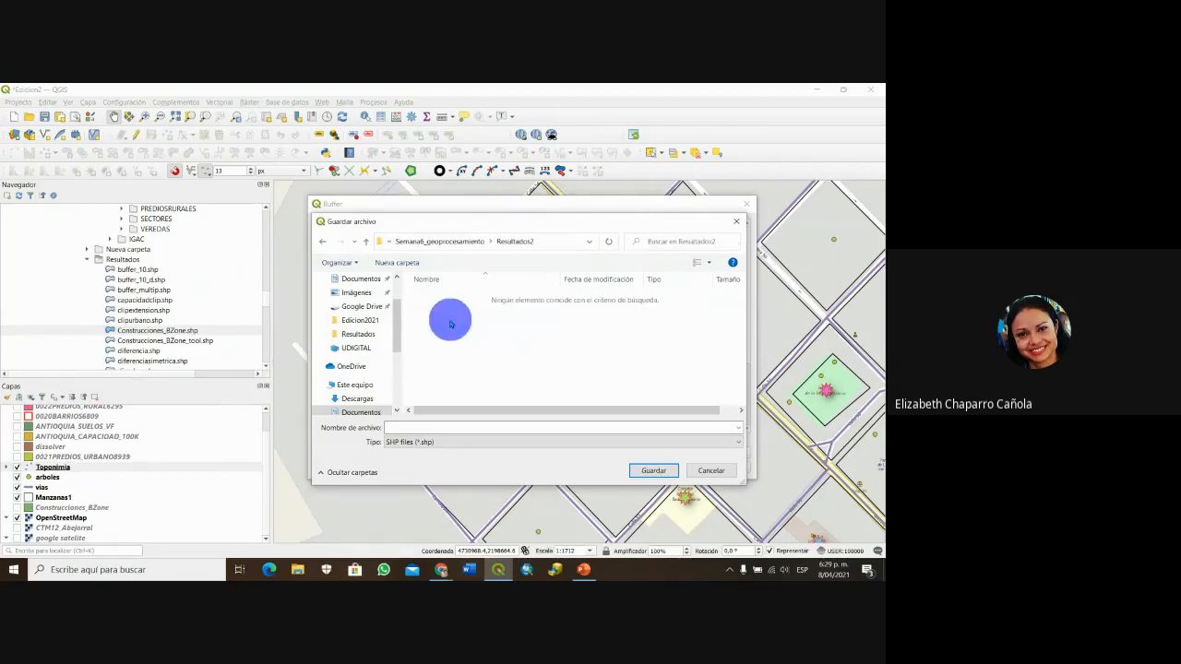
- Name the output shapefile buffer10m, save it in Resultados2 and run the buffer
{"action": "left_click", "coordinate": [430, 428]}
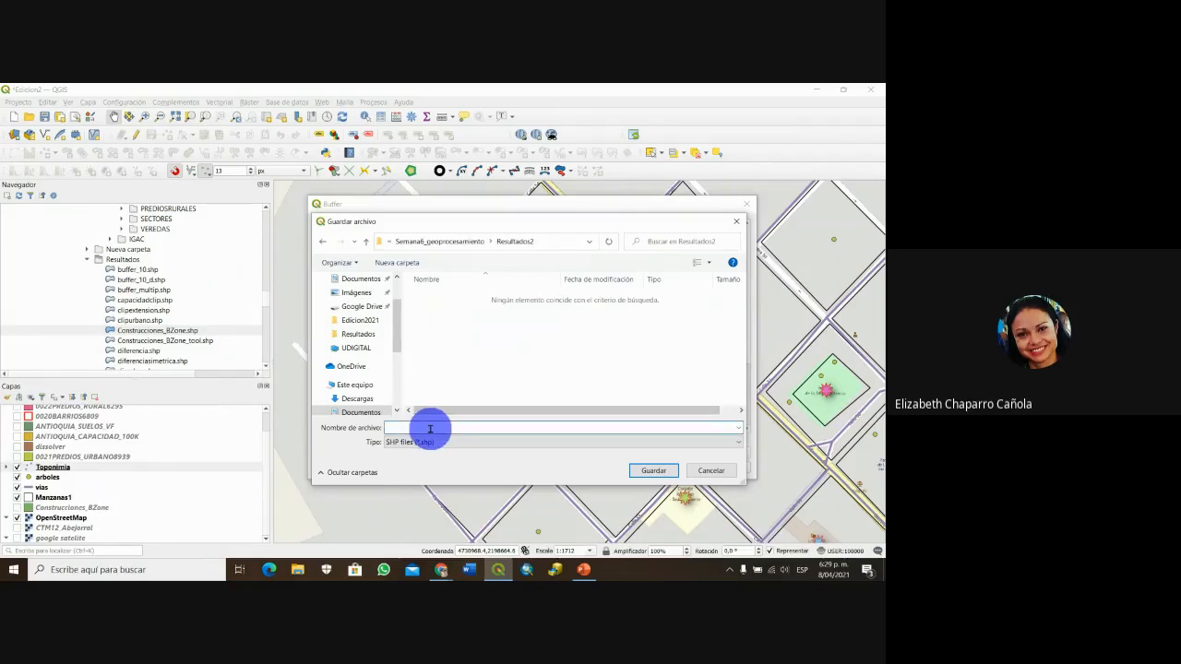
{"action": "type", "text": "bu"}
{"action": "double_click", "coordinate": [400, 427]}
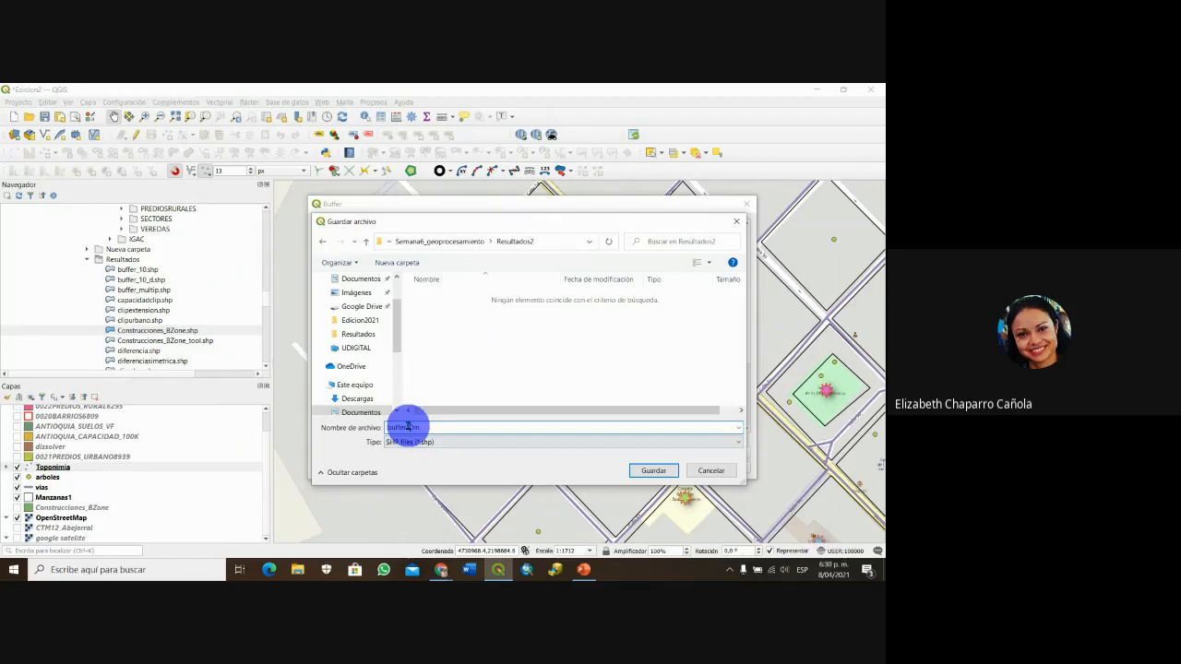
{"action": "left_click", "coordinate": [411, 427]}
{"action": "left_click_drag", "start_coordinate": [431, 427], "coordinate": [392, 430]}
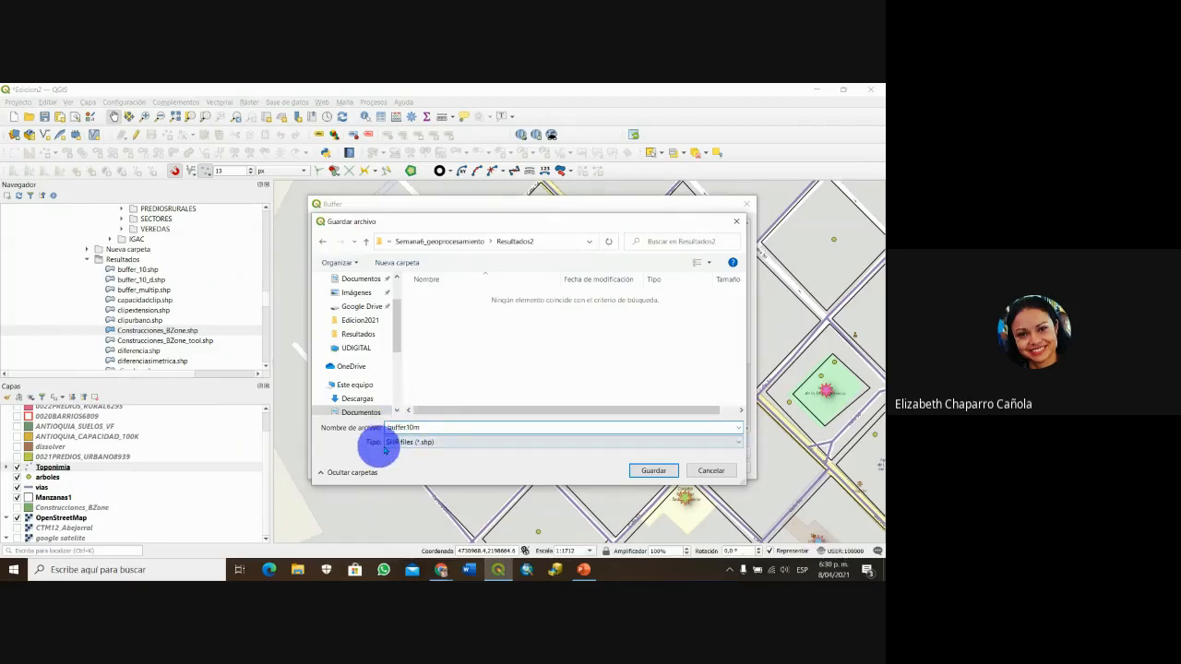
{"action": "left_click", "coordinate": [653, 470]}
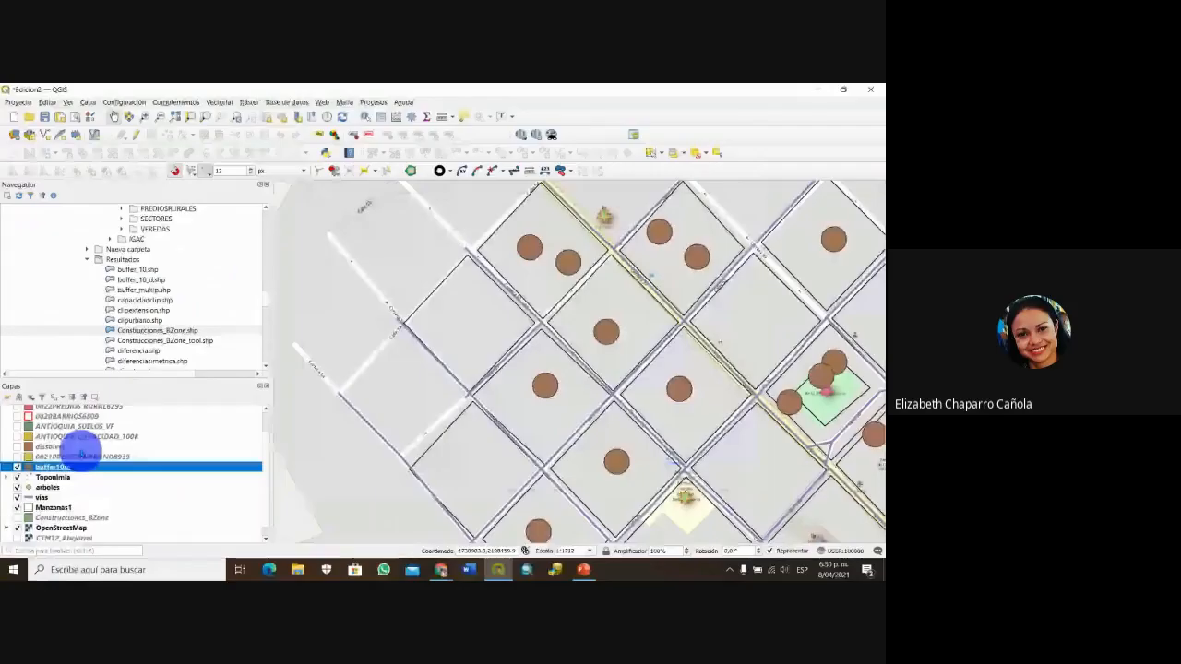
- Move the arboles layer above buffer10m and inspect the tree points within their buffer circles
{"action": "left_click_drag", "start_coordinate": [50, 487], "coordinate": [56, 462]}
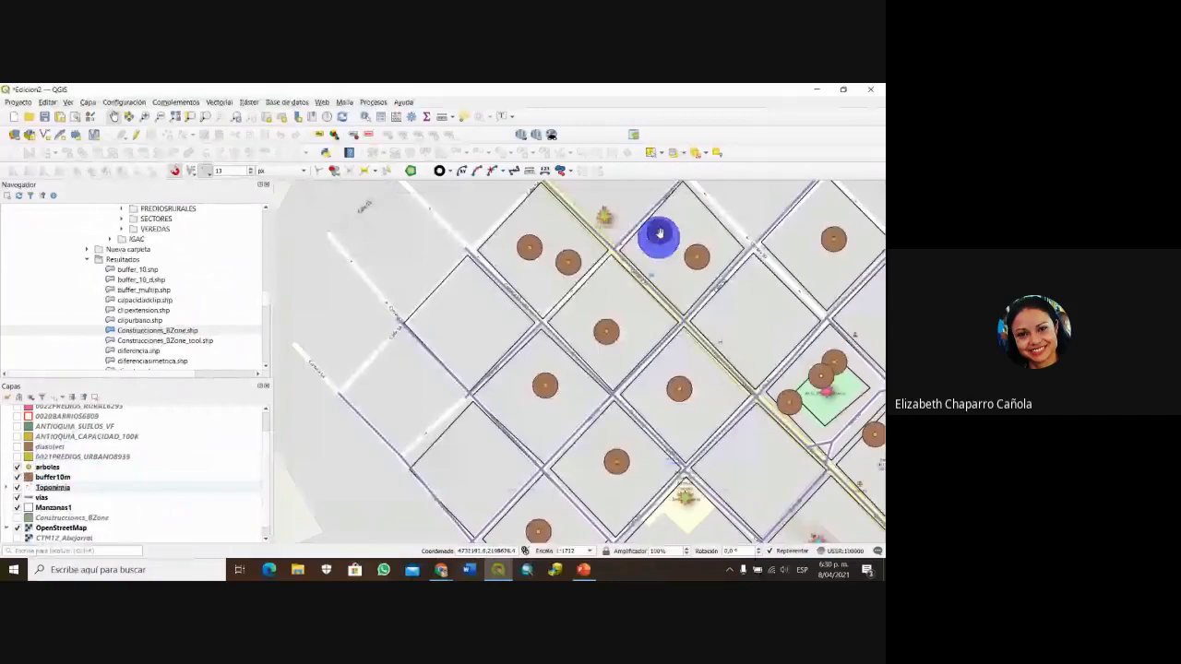
{"action": "scroll", "coordinate": [598, 305], "scroll_direction": "up", "scroll_amount": 2}
{"action": "left_click_drag", "start_coordinate": [676, 453], "coordinate": [609, 345]}
{"action": "scroll", "coordinate": [609, 345], "scroll_direction": "up", "scroll_amount": 1}
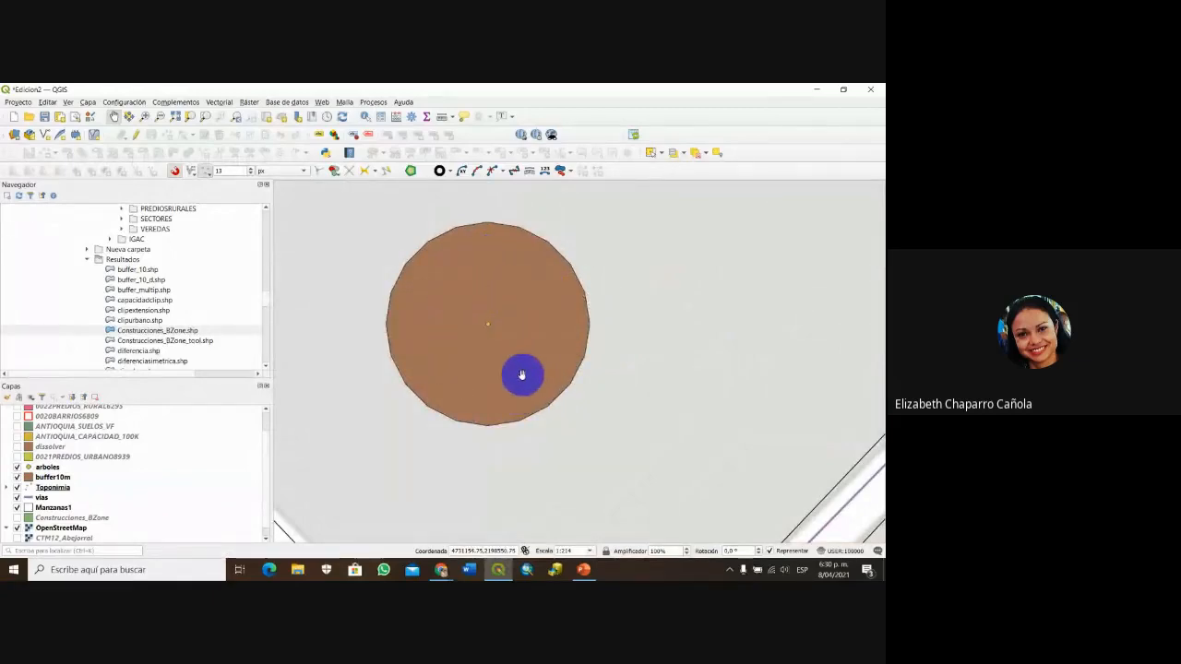
{"action": "scroll", "coordinate": [527, 340], "scroll_direction": "down", "scroll_amount": 1}
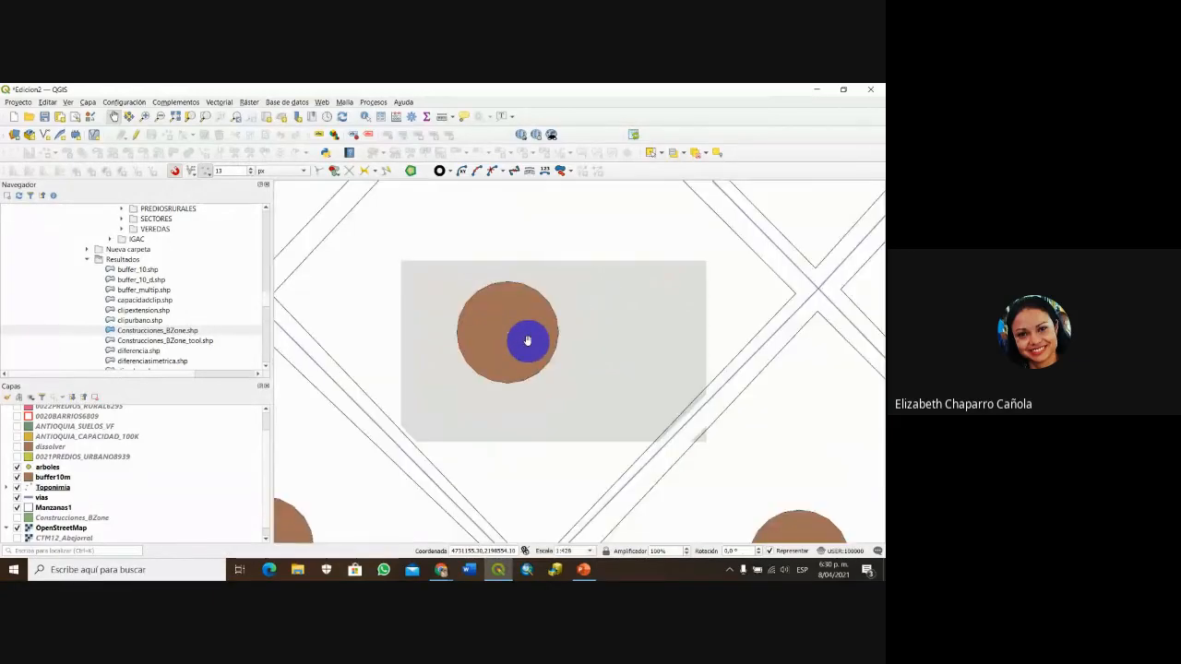
{"action": "scroll", "coordinate": [527, 341], "scroll_direction": "down", "scroll_amount": 1}
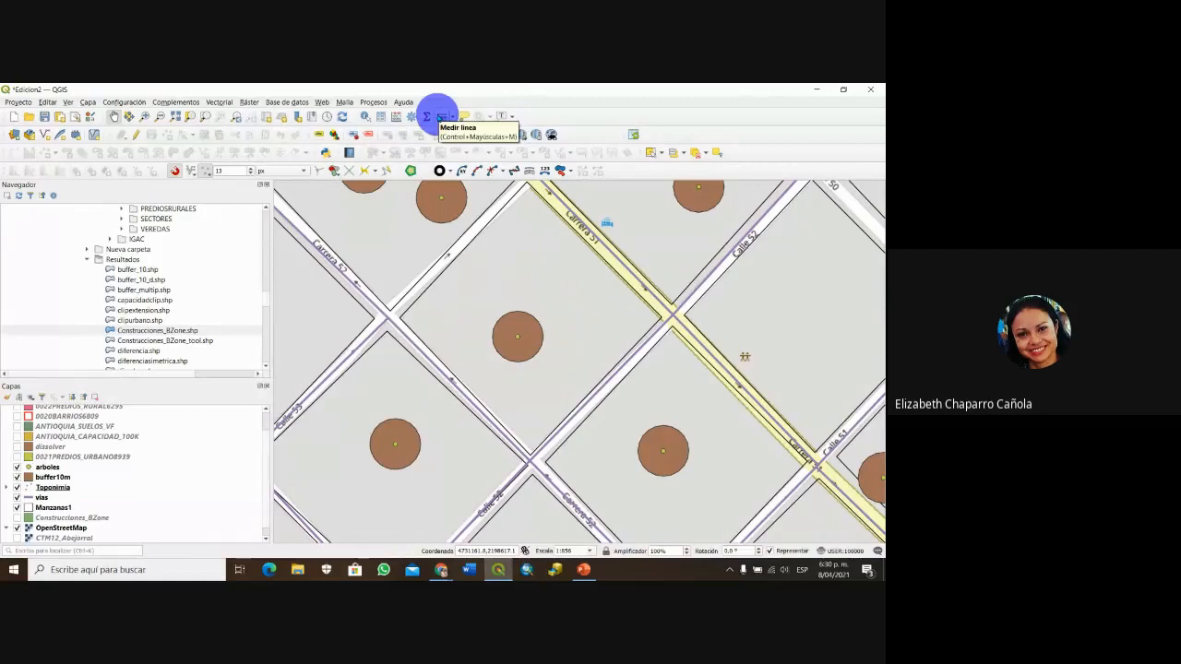
- Measure from a tree point towards its buffer's edge, switch the measurement to Cartesiano, and close the measuring tool
{"action": "left_click", "coordinate": [441, 116]}
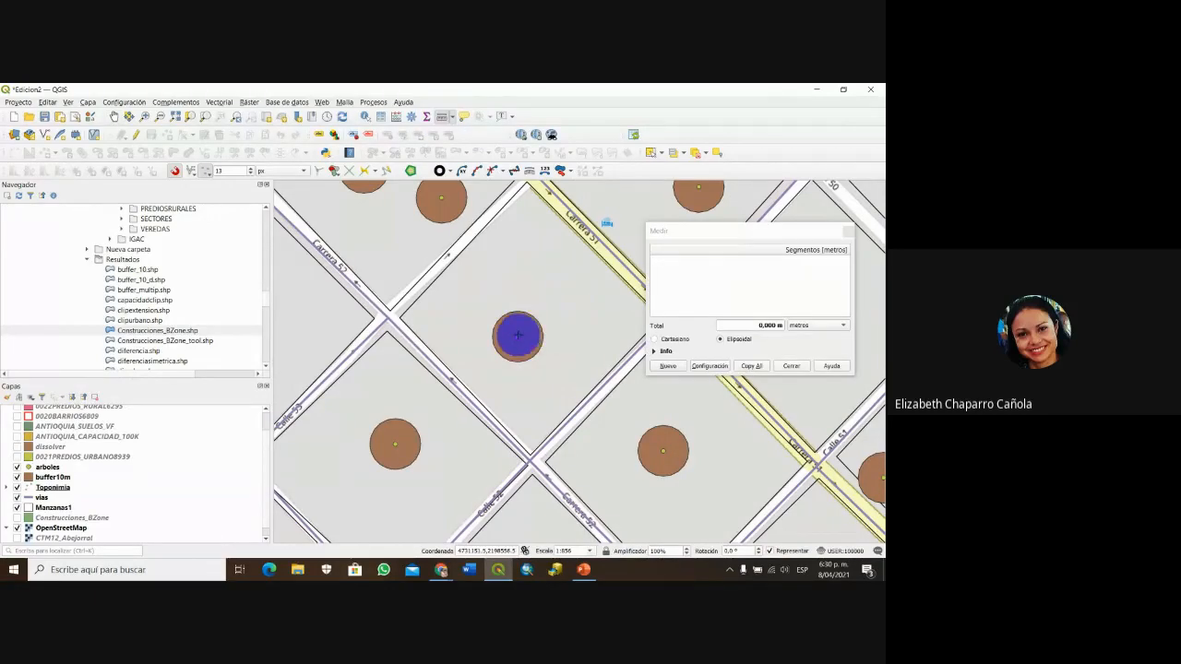
{"action": "scroll", "coordinate": [518, 335], "scroll_direction": "up", "scroll_amount": 3}
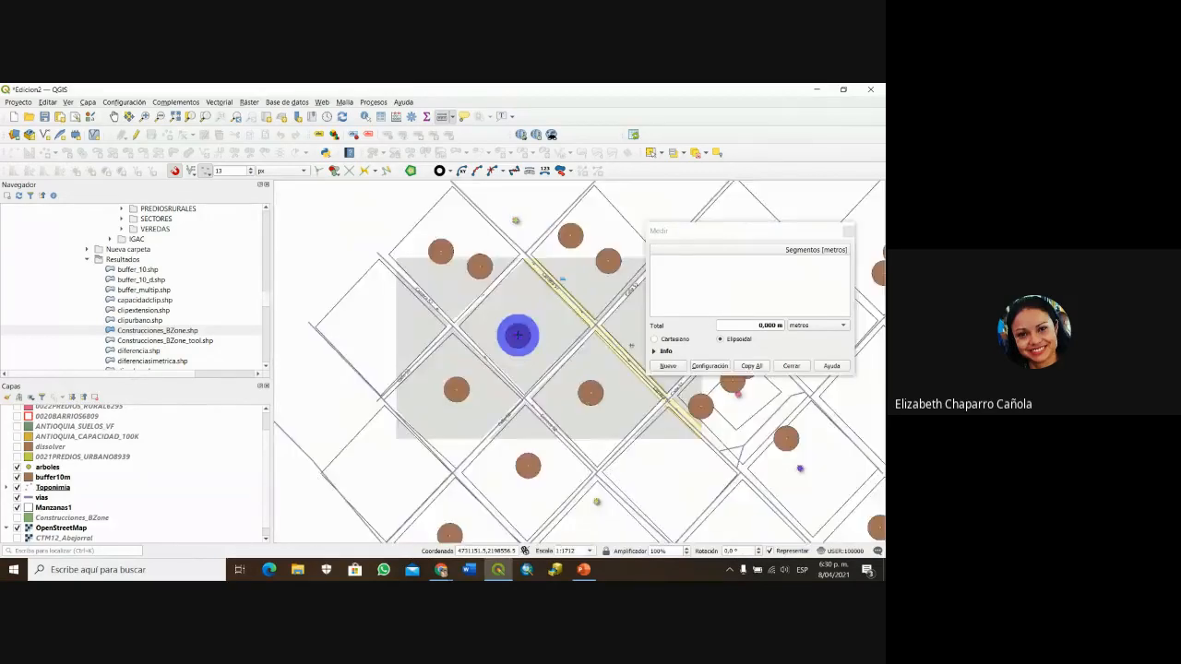
{"action": "scroll", "coordinate": [489, 361], "scroll_direction": "down", "scroll_amount": 1}
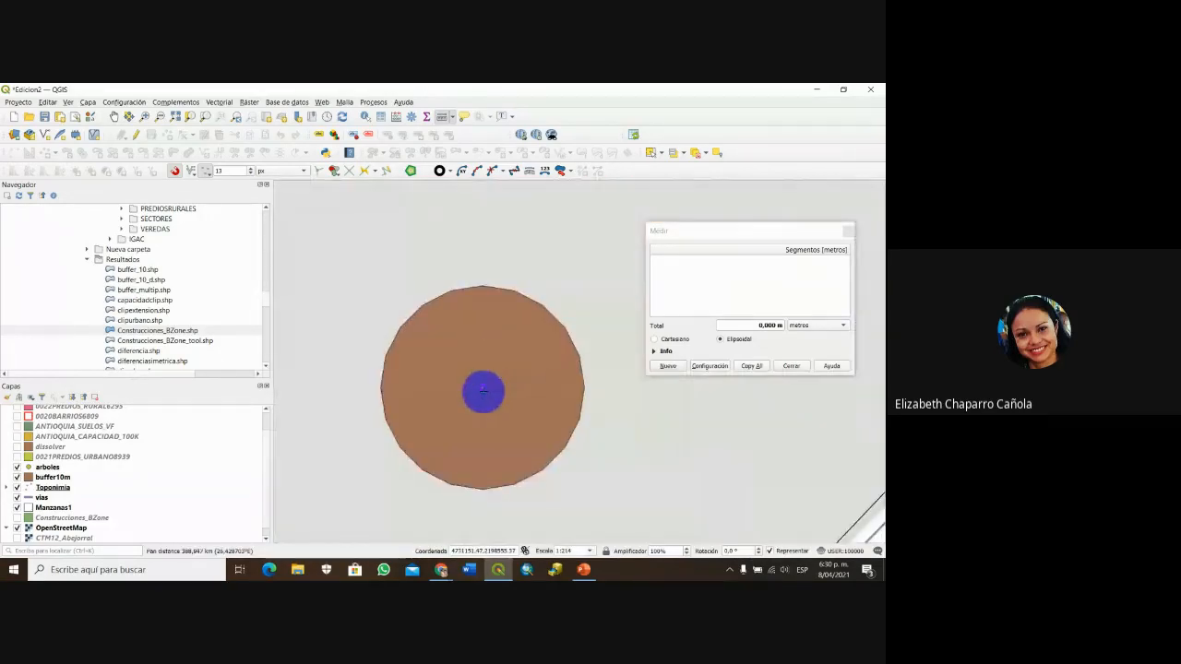
{"action": "left_click", "coordinate": [481, 388]}
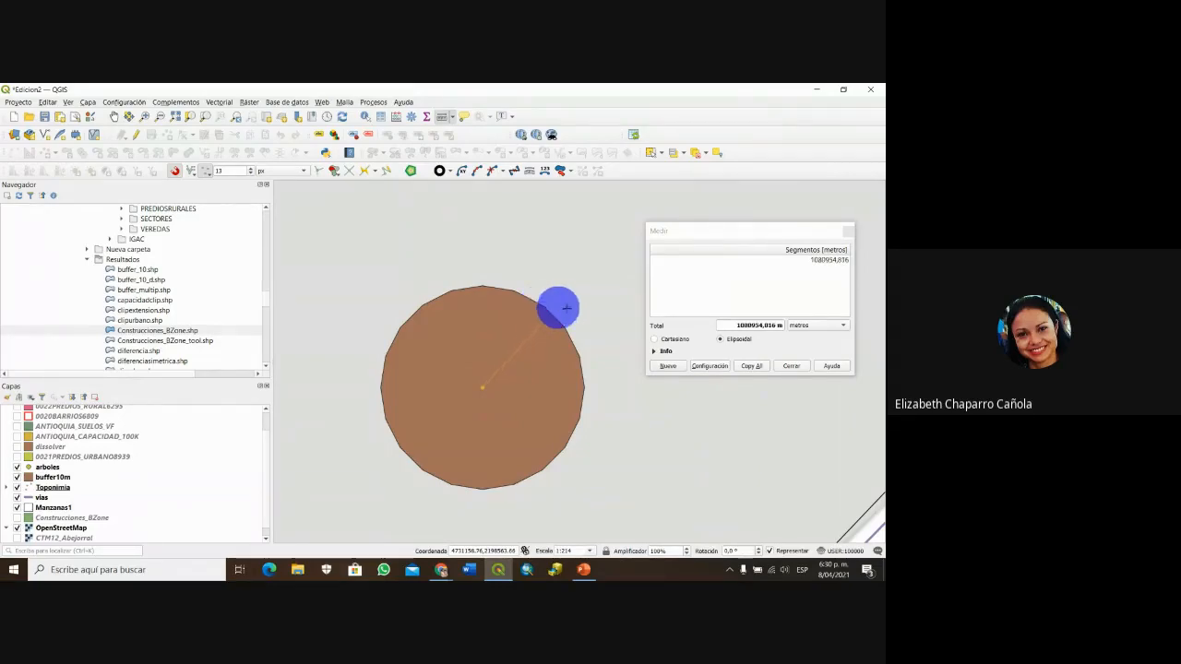
{"action": "left_click", "coordinate": [655, 340]}
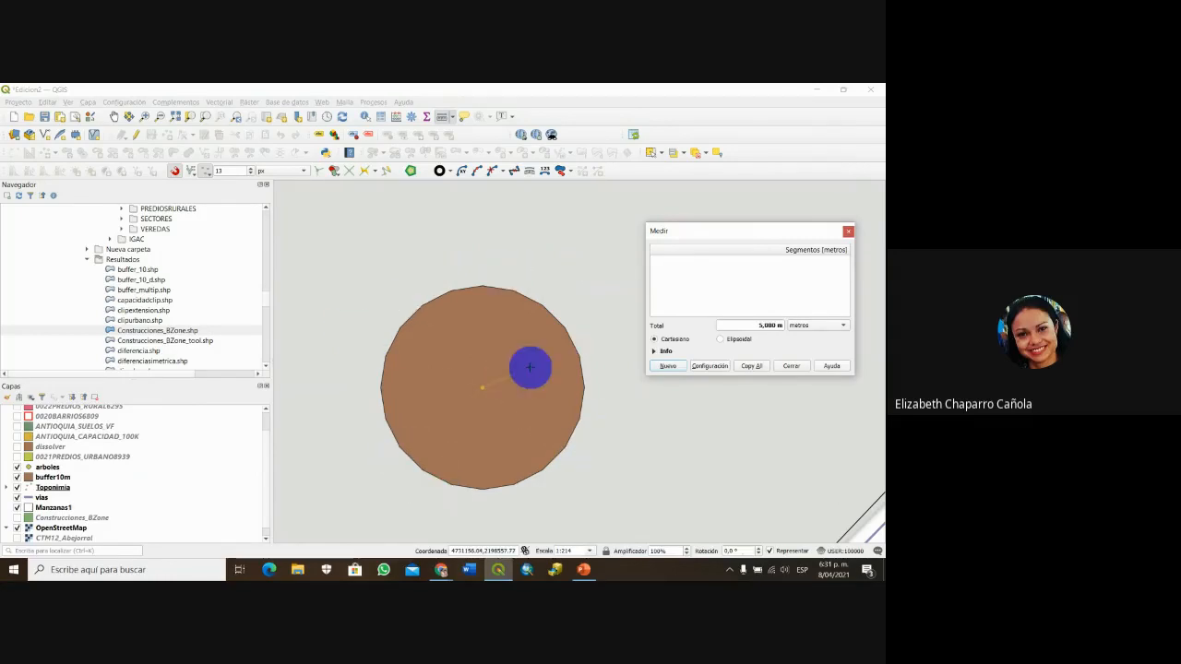
{"action": "left_click", "coordinate": [792, 366]}
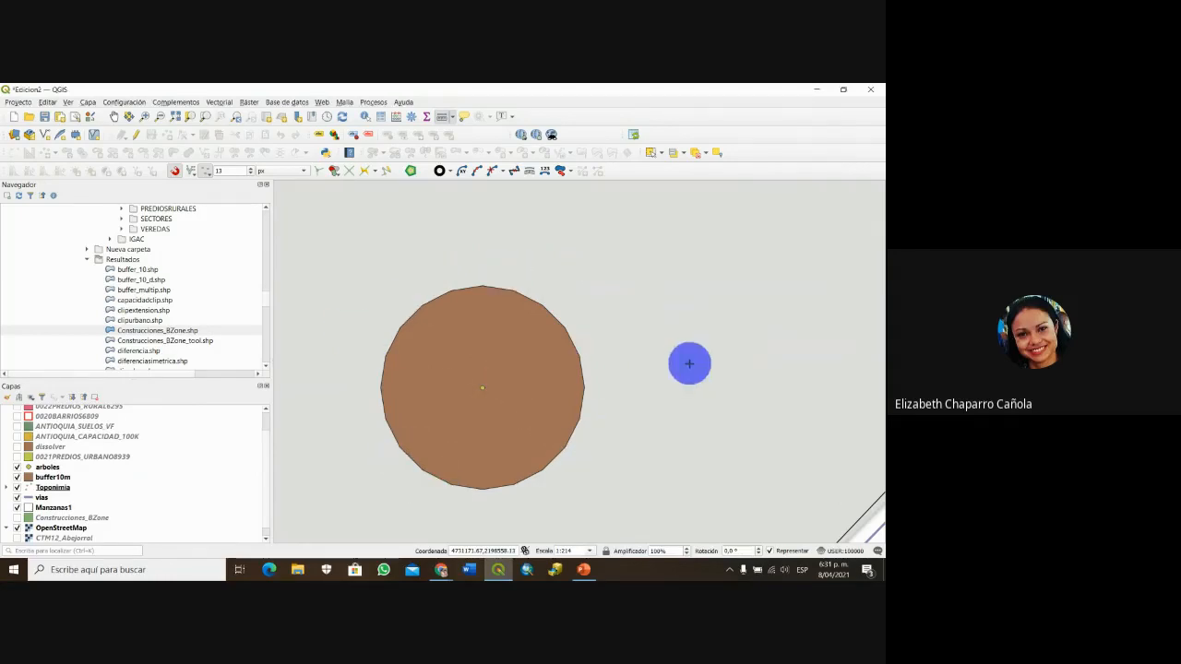
- Add 0021PREDIOS_URBANO8939.shp from the Catastro Predios urbanos folder to the project, directly below the buffer10m layer
{"action": "scroll", "coordinate": [689, 364], "scroll_direction": "down", "scroll_amount": 1}
{"action": "scroll", "coordinate": [689, 364], "scroll_direction": "down", "scroll_amount": 2}
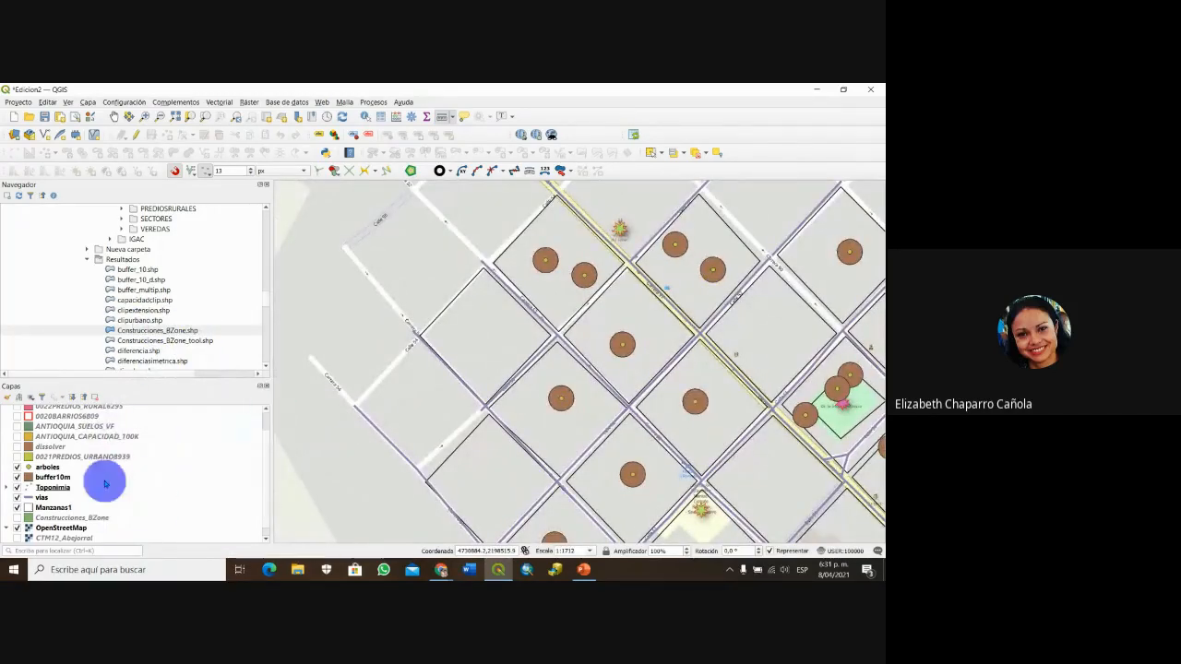
{"action": "scroll", "coordinate": [158, 477], "scroll_direction": "down", "scroll_amount": 1}
{"action": "scroll", "coordinate": [158, 477], "scroll_direction": "up", "scroll_amount": 3}
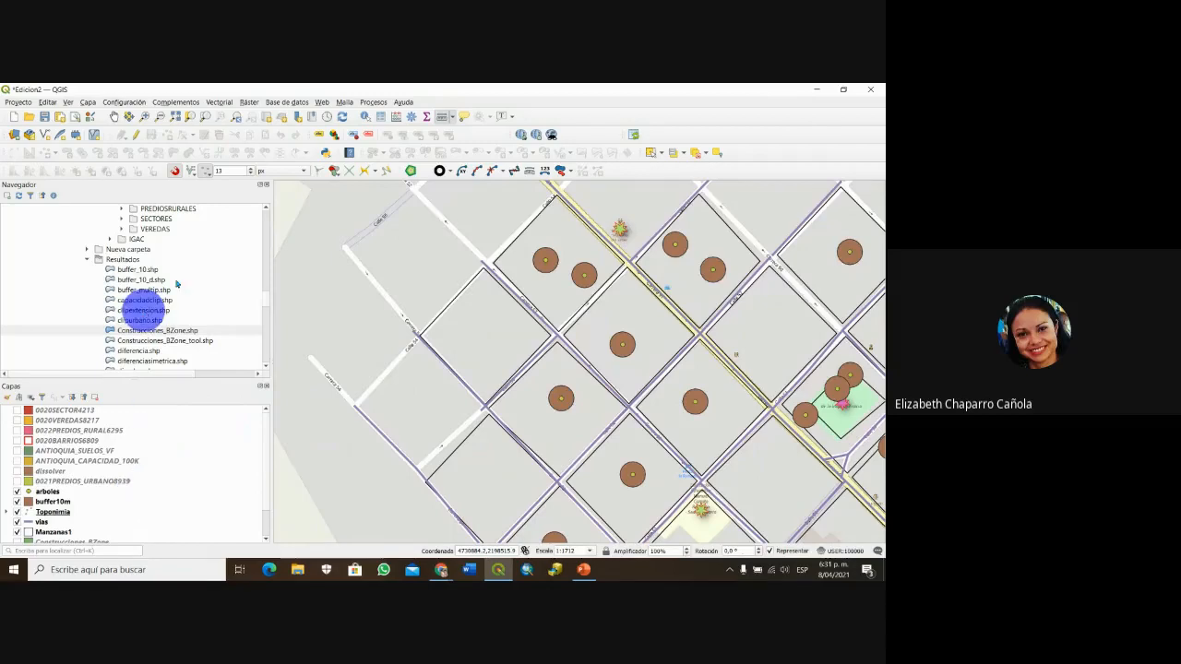
{"action": "scroll", "coordinate": [182, 271], "scroll_direction": "up", "scroll_amount": 2}
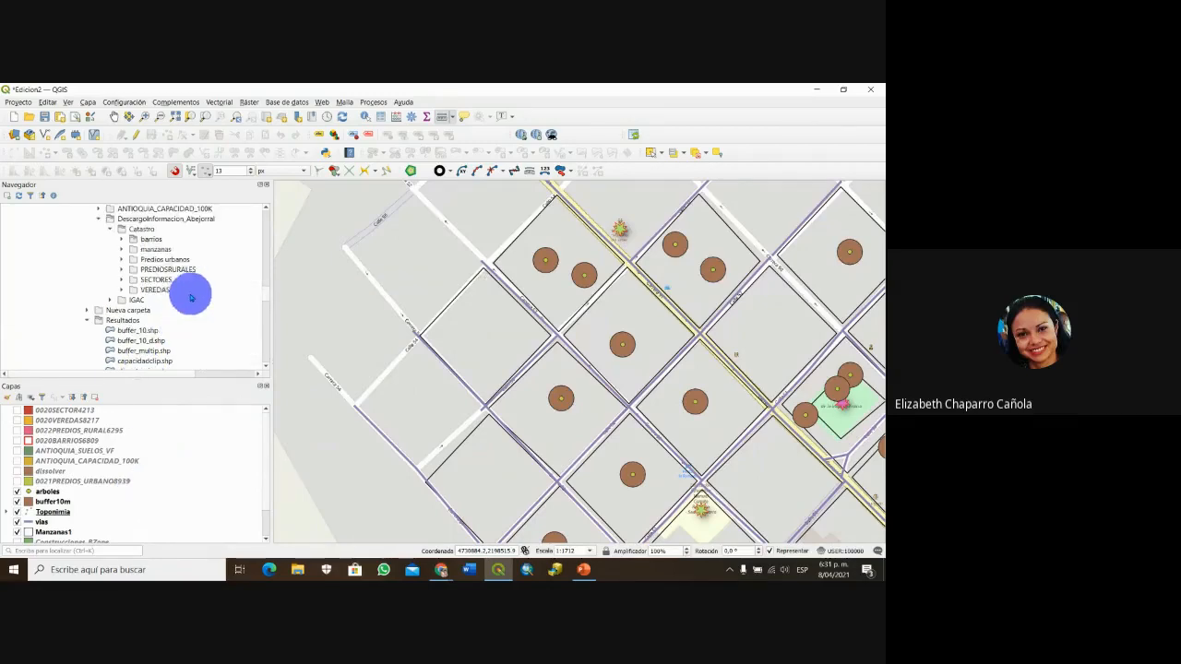
{"action": "left_click", "coordinate": [123, 259]}
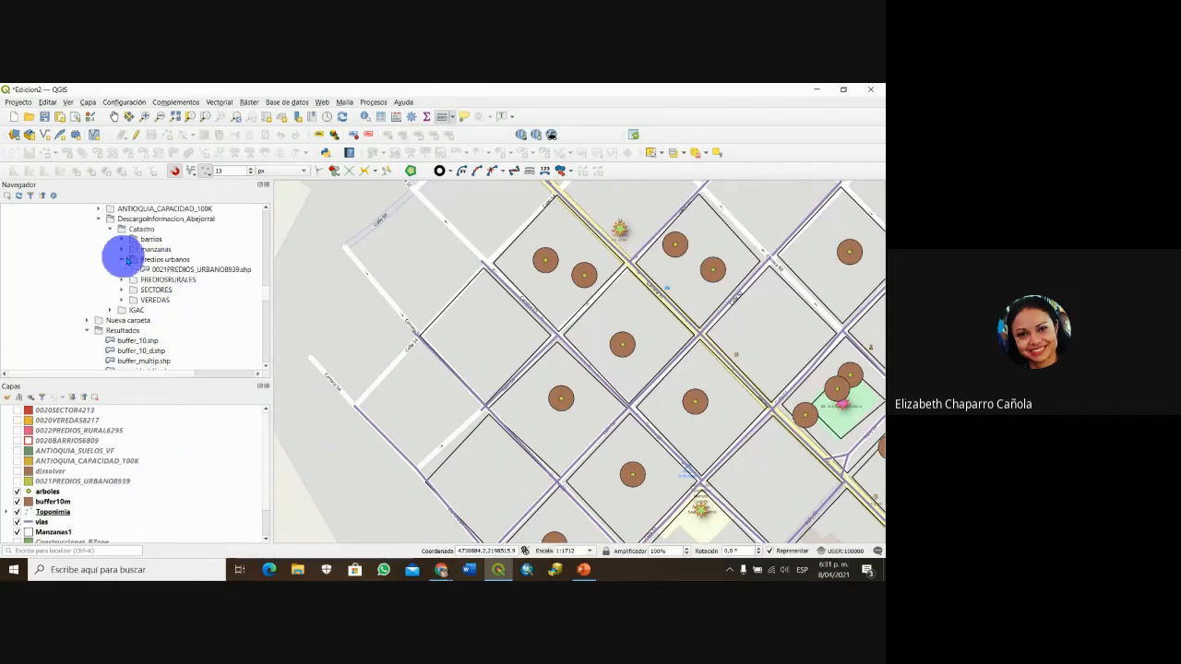
{"action": "left_click", "coordinate": [202, 271]}
{"action": "left_click_drag", "start_coordinate": [202, 270], "coordinate": [86, 512]}
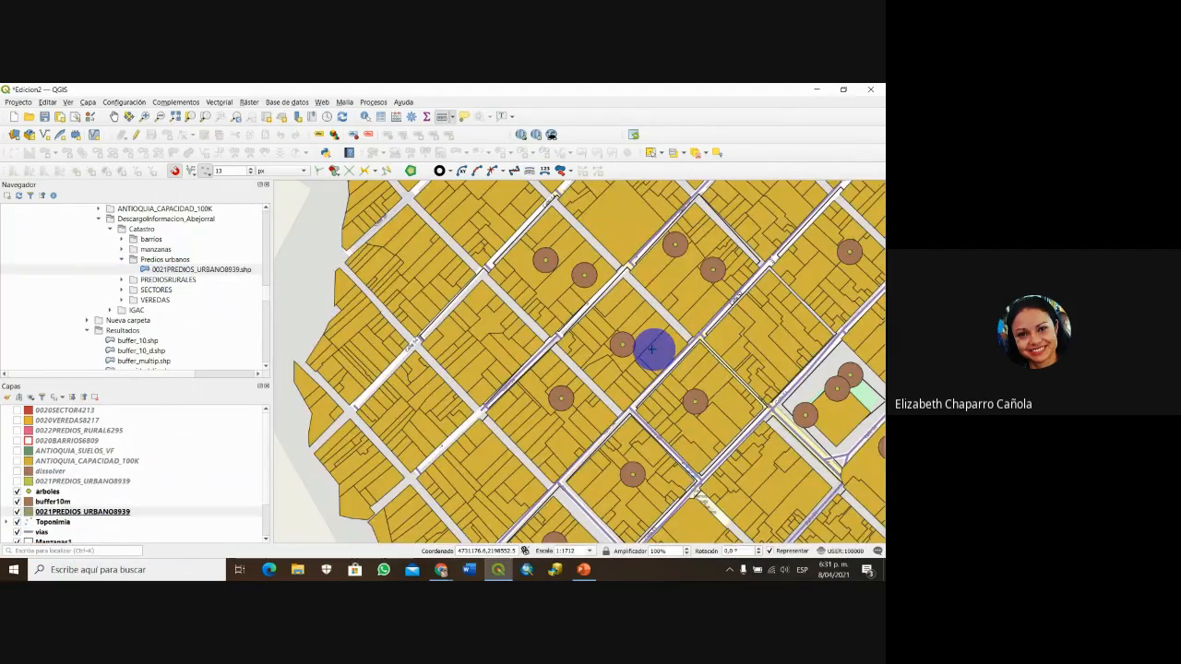
- Examine the tree buffers over the urban parcels, and hide buffer10m to compare the trees alone
{"action": "left_click_drag", "start_coordinate": [651, 348], "coordinate": [540, 363]}
{"action": "scroll", "coordinate": [523, 357], "scroll_direction": "up", "scroll_amount": 3}
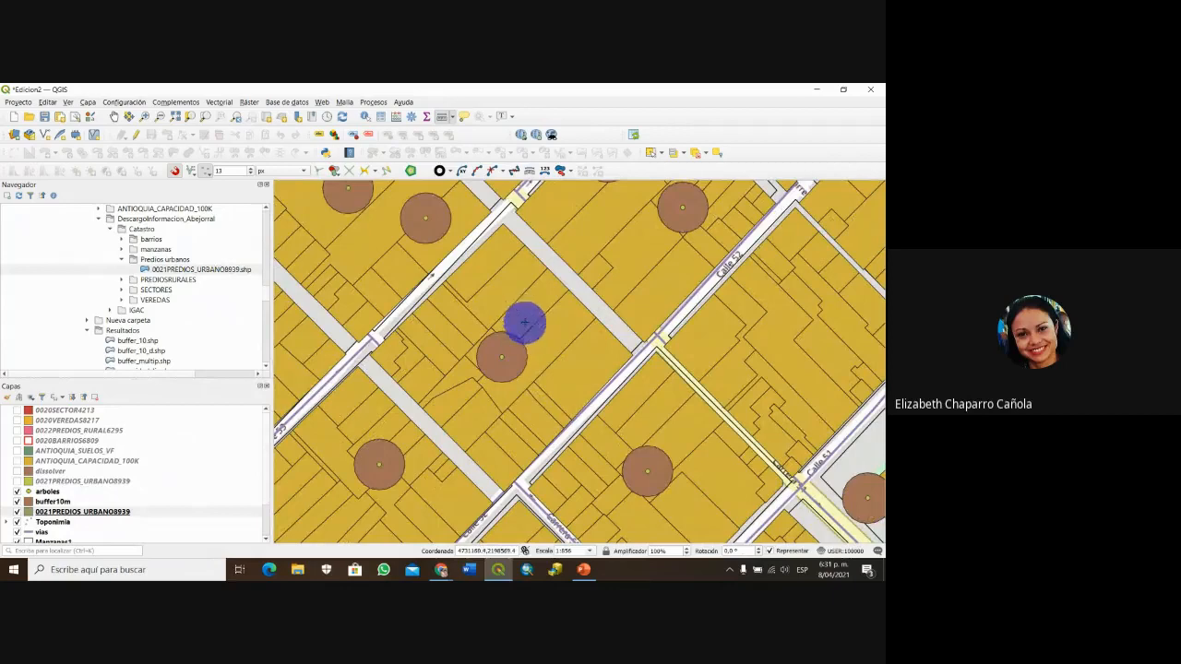
{"action": "left_click_drag", "start_coordinate": [540, 331], "coordinate": [427, 282]}
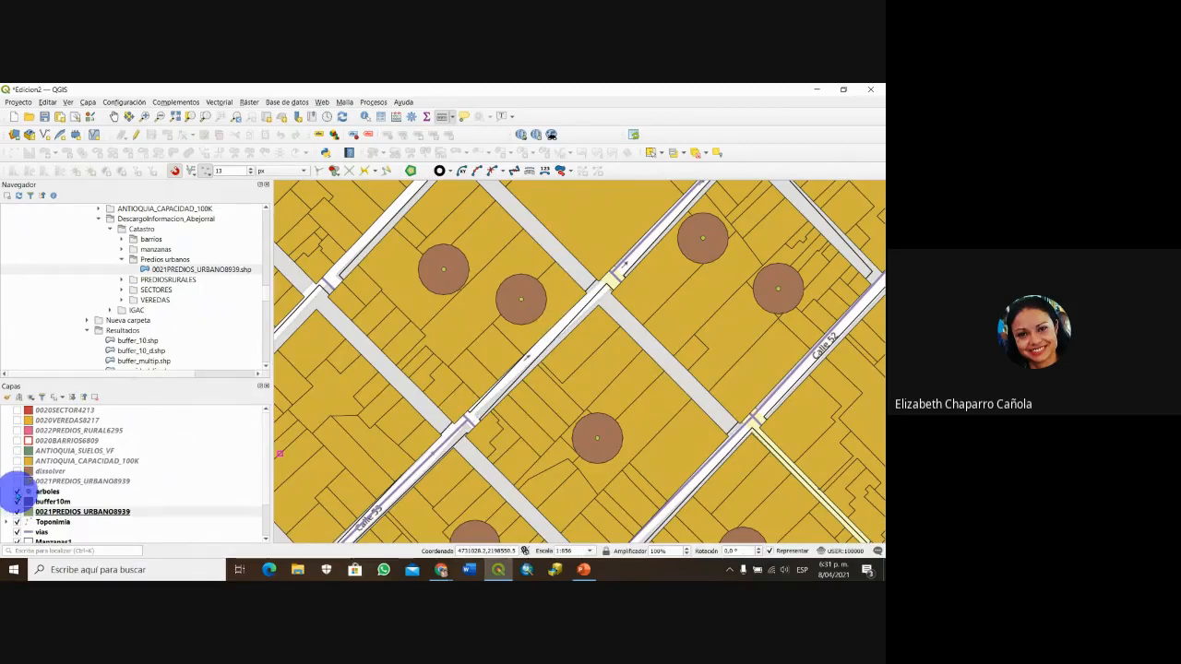
{"action": "left_click", "coordinate": [17, 501]}
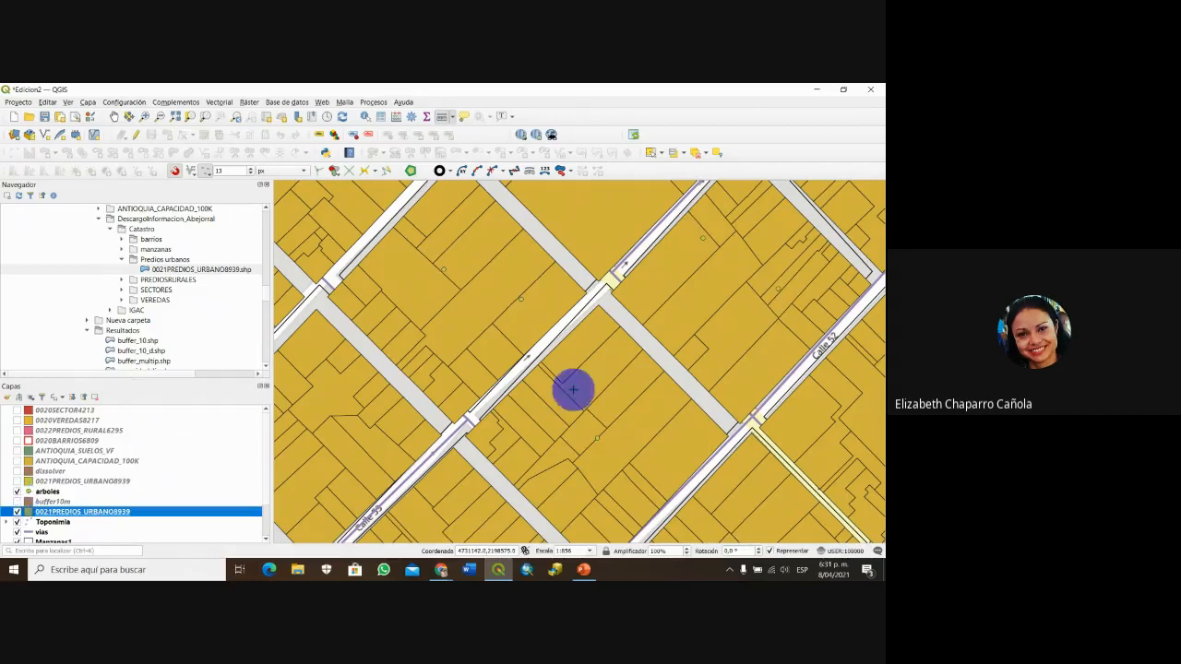
{"action": "scroll", "coordinate": [635, 443], "scroll_direction": "down", "scroll_amount": 2}
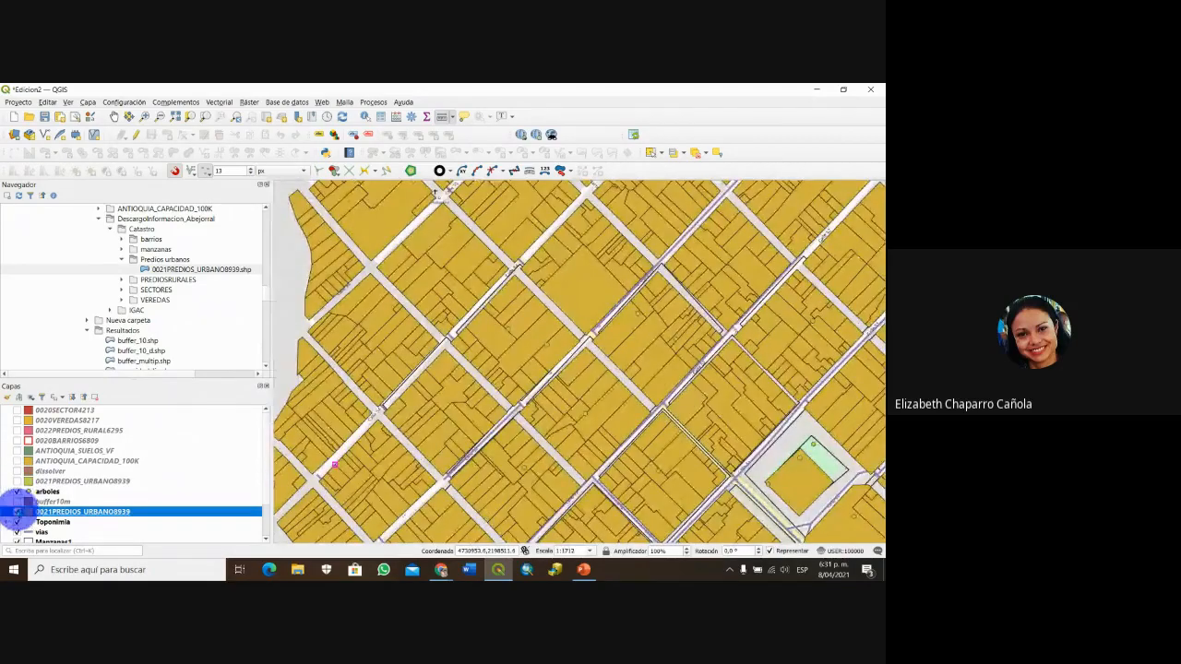
- Turn off the newly added 0021PREDIOS_URBANO8939 layer and show buffer10m again across the town blocks
{"action": "left_click", "coordinate": [17, 512]}
{"action": "left_click", "coordinate": [17, 501]}
{"action": "scroll", "coordinate": [745, 395], "scroll_direction": "down", "scroll_amount": 1}
{"action": "left_click_drag", "start_coordinate": [745, 396], "coordinate": [538, 305]}
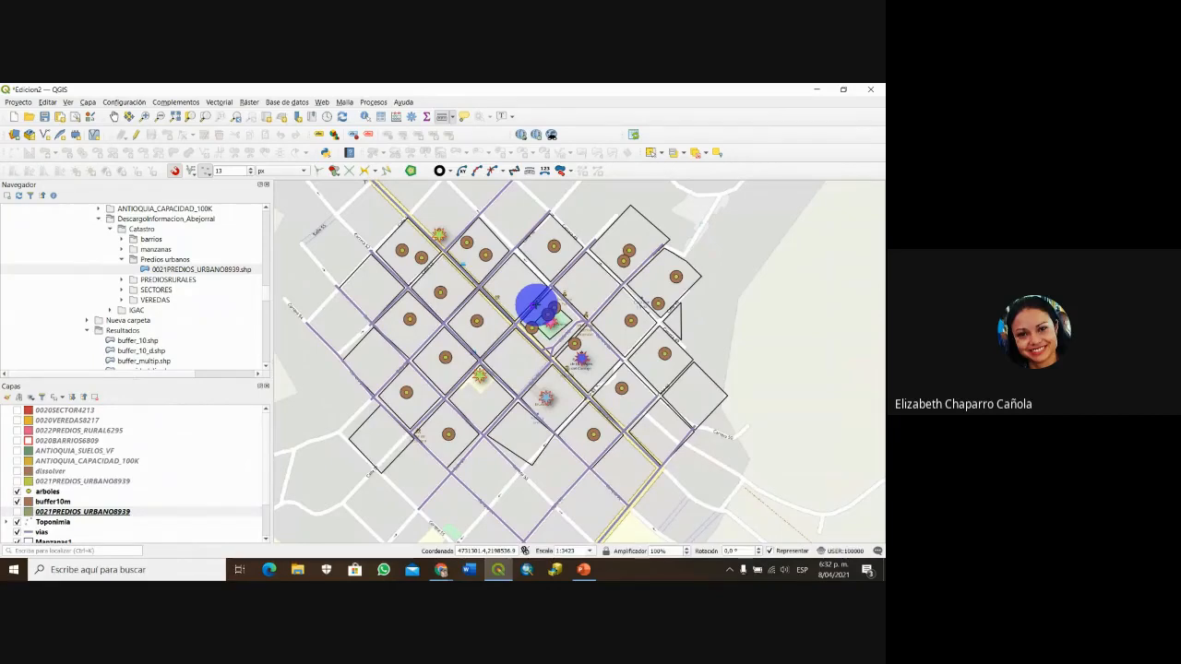
- Open the processing toolbox and filter its algorithms by "buffer"
{"action": "left_click", "coordinate": [374, 102]}
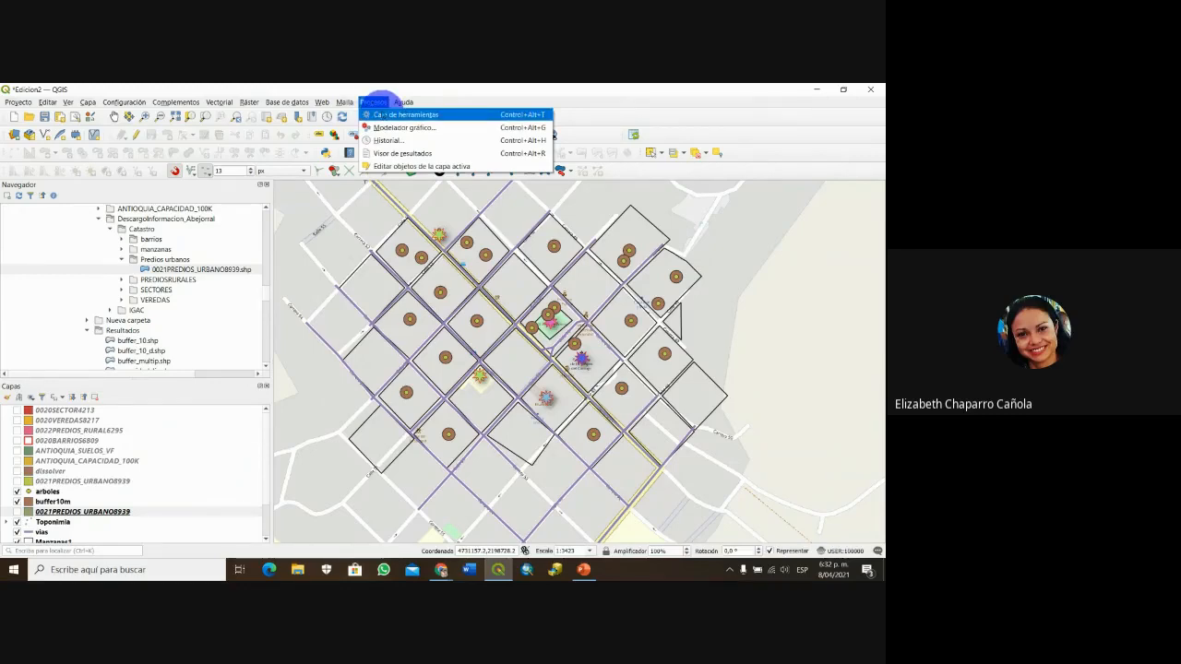
{"action": "left_click", "coordinate": [382, 113]}
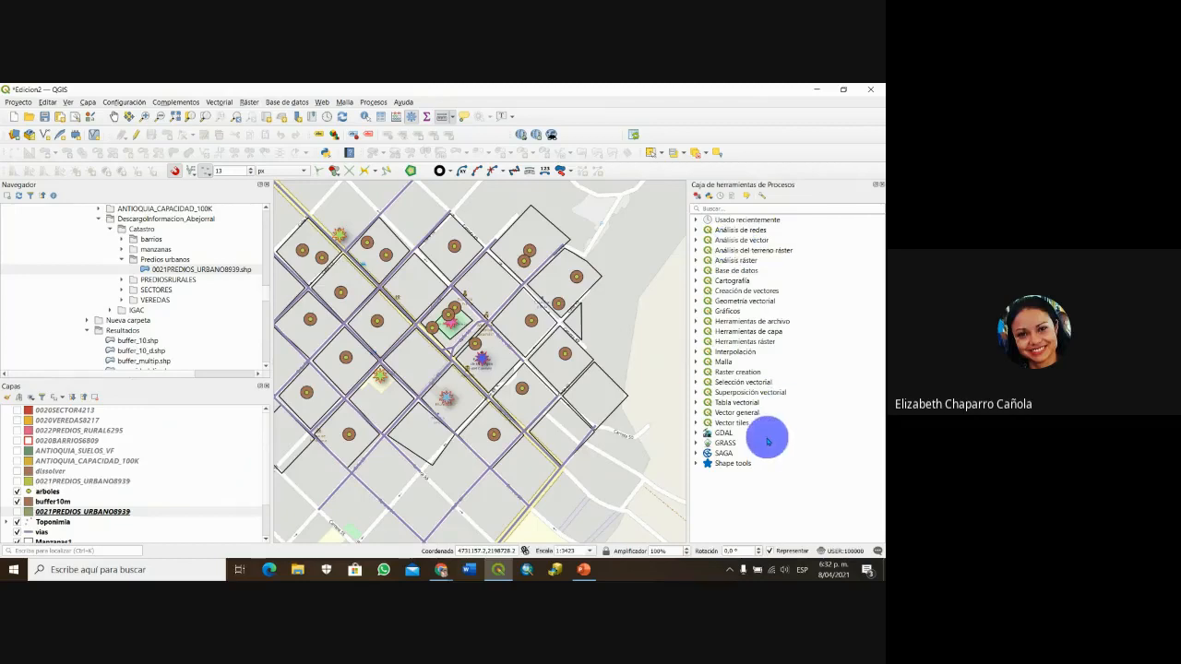
{"action": "left_click", "coordinate": [716, 208]}
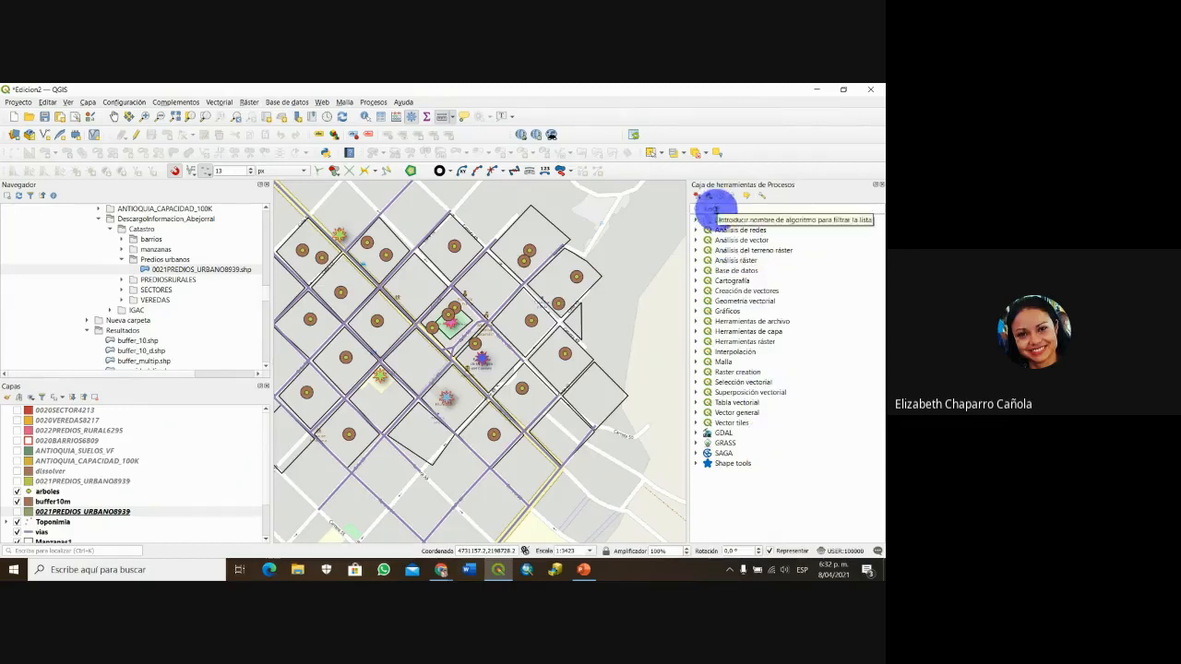
{"action": "type", "text": "buffer"}
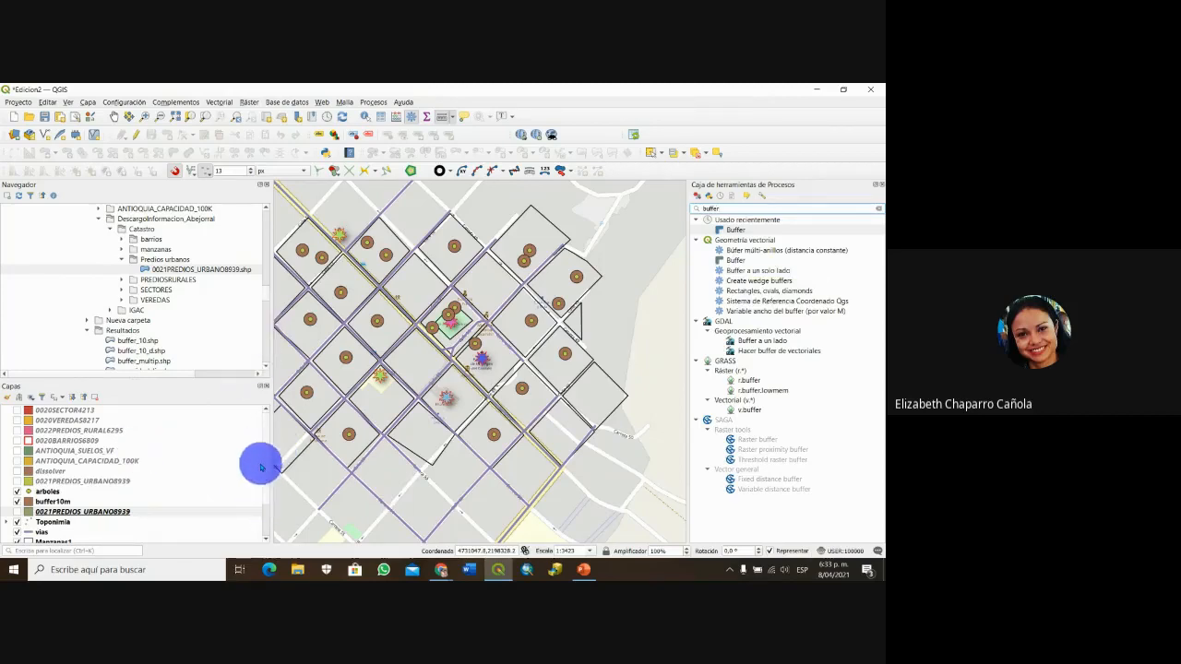
- Hide the arboles, buffer10m and OpenStreetMap layers
{"action": "left_click_drag", "start_coordinate": [266, 462], "coordinate": [258, 496]}
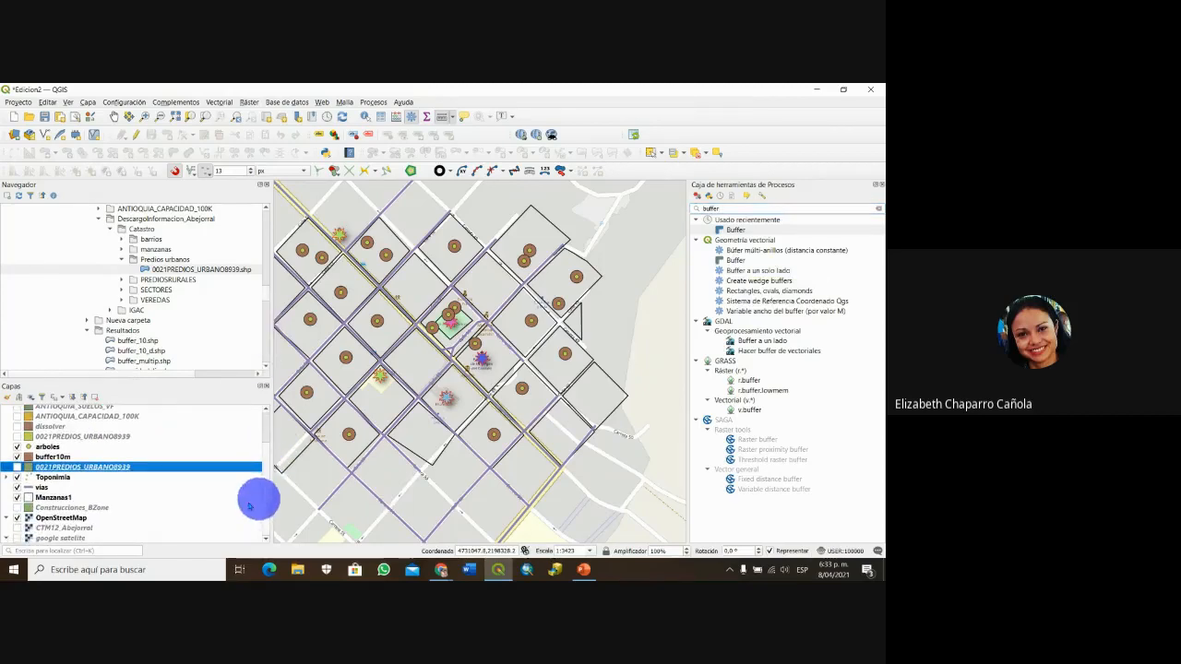
{"action": "left_click", "coordinate": [16, 447]}
{"action": "left_click", "coordinate": [17, 457]}
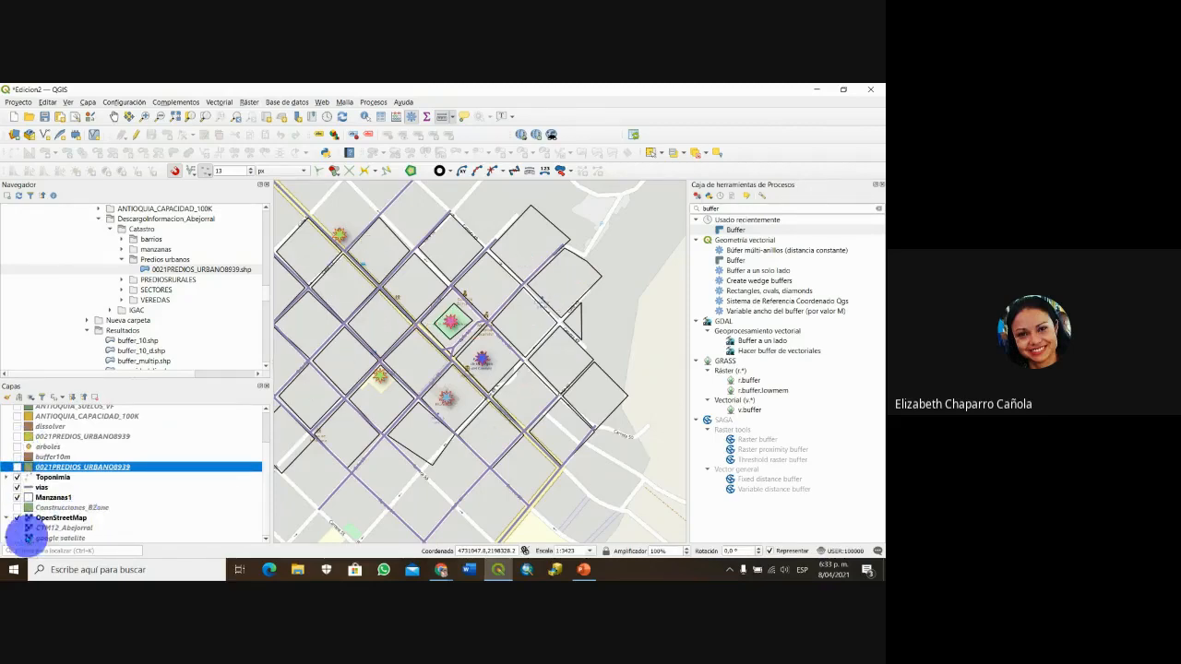
{"action": "left_click", "coordinate": [17, 519]}
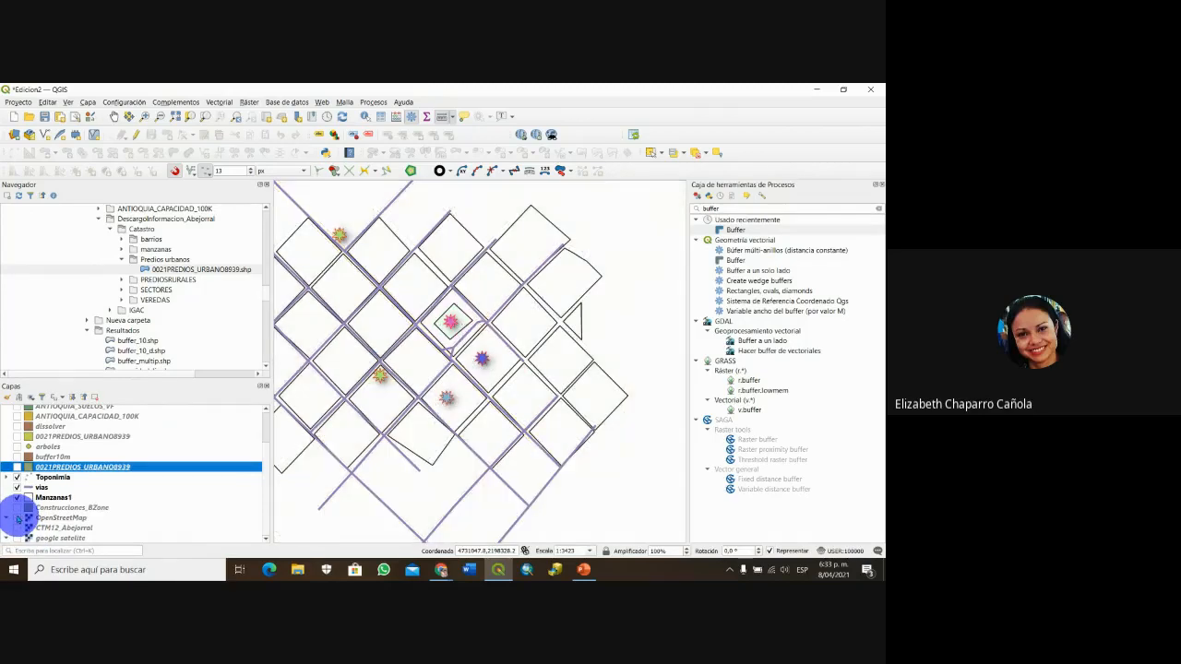
- Make vias the active layer and select the straight road running northeast beyond the upper edge of the town blocks
{"action": "left_click_drag", "start_coordinate": [428, 347], "coordinate": [464, 351]}
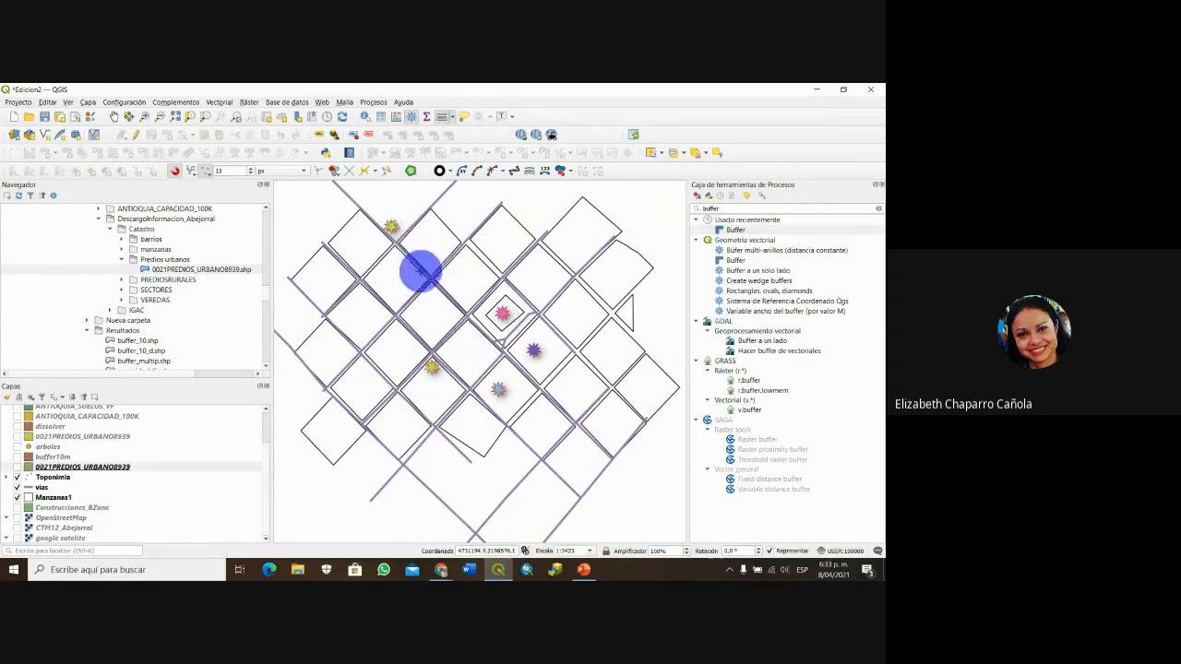
{"action": "scroll", "coordinate": [425, 277], "scroll_direction": "up", "scroll_amount": 1}
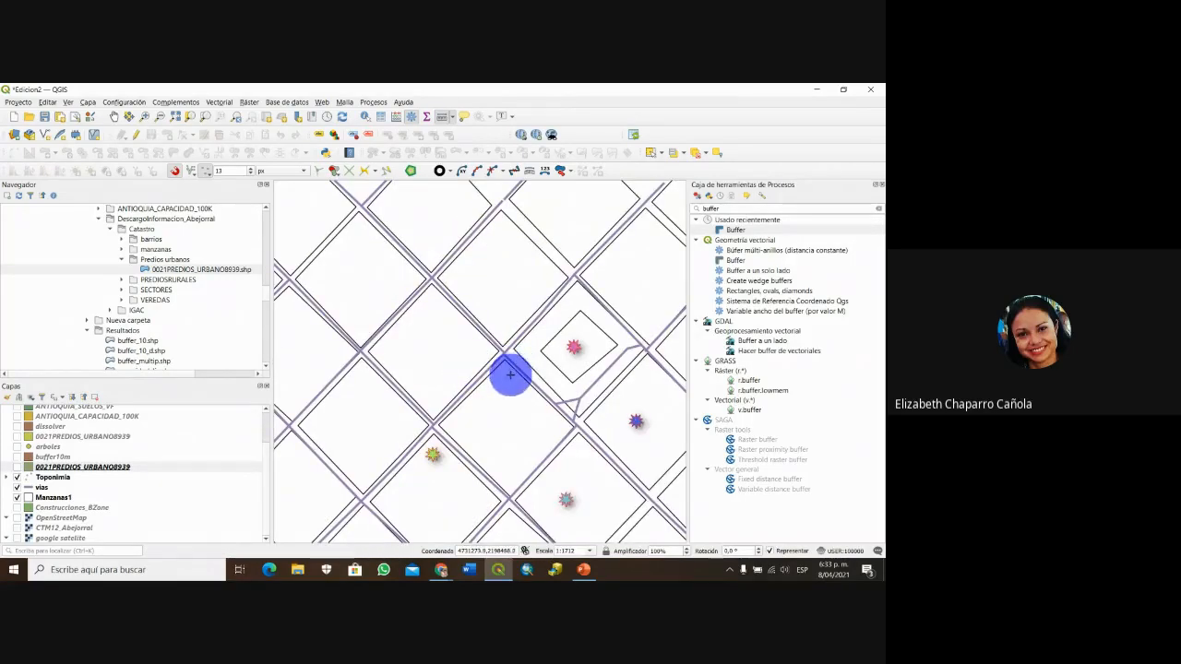
{"action": "left_click_drag", "start_coordinate": [462, 221], "coordinate": [513, 358]}
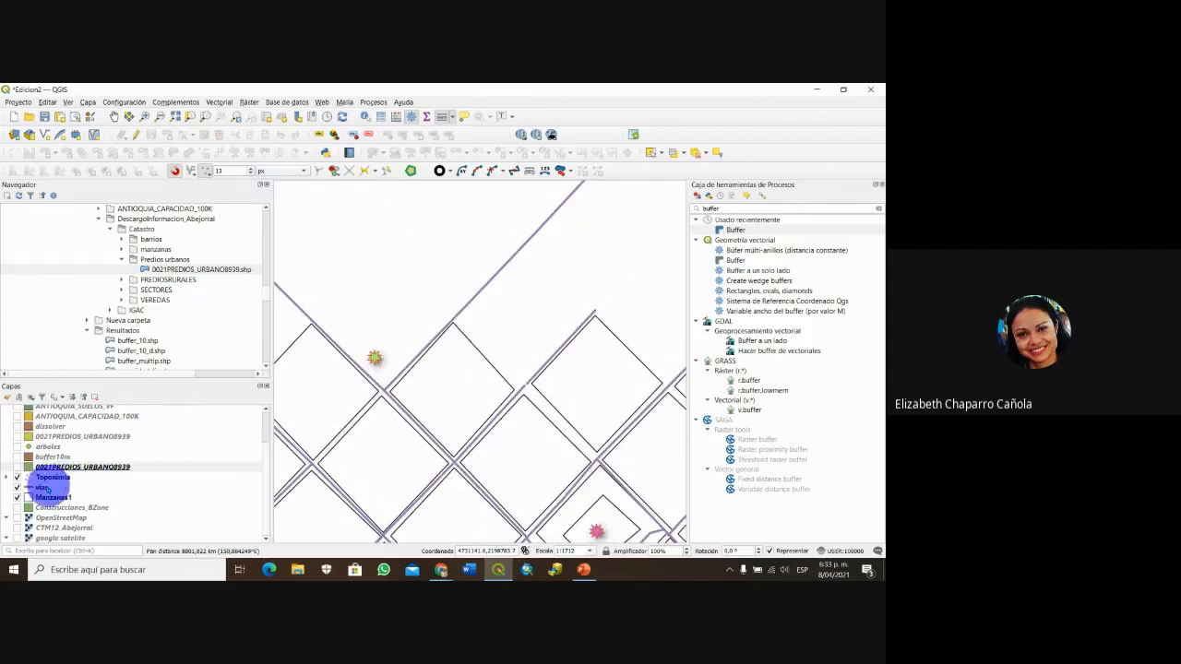
{"action": "left_click", "coordinate": [42, 488]}
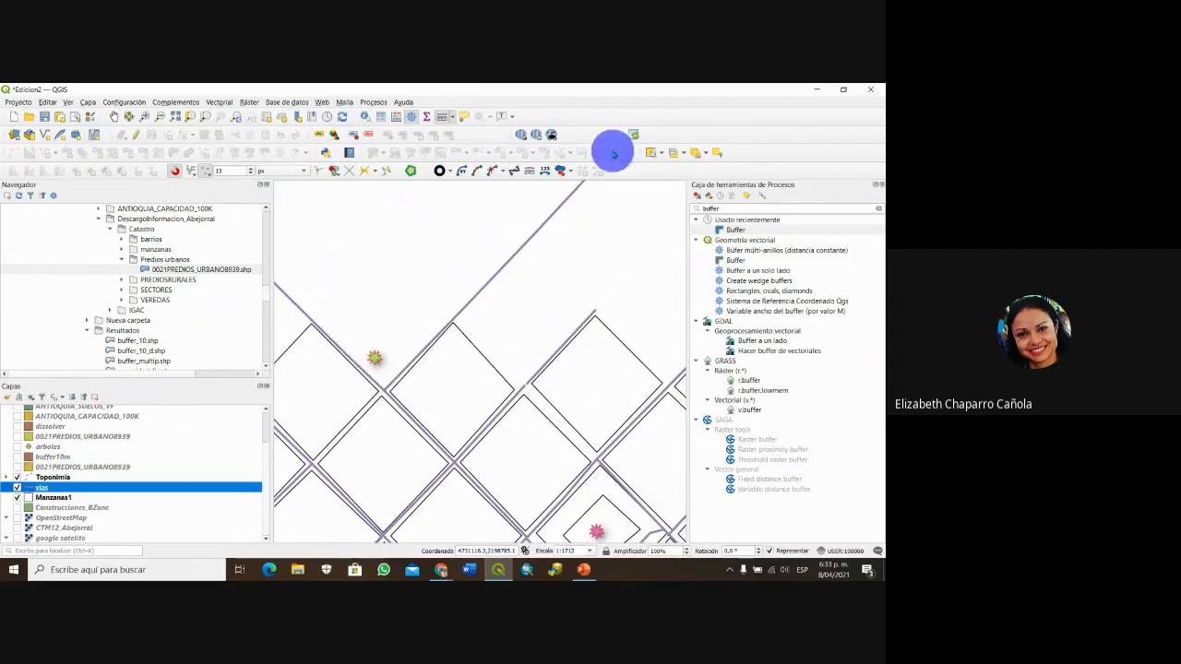
{"action": "left_click", "coordinate": [650, 153]}
{"action": "left_click", "coordinate": [503, 250]}
{"action": "scroll", "coordinate": [582, 345], "scroll_direction": "down", "scroll_amount": 1}
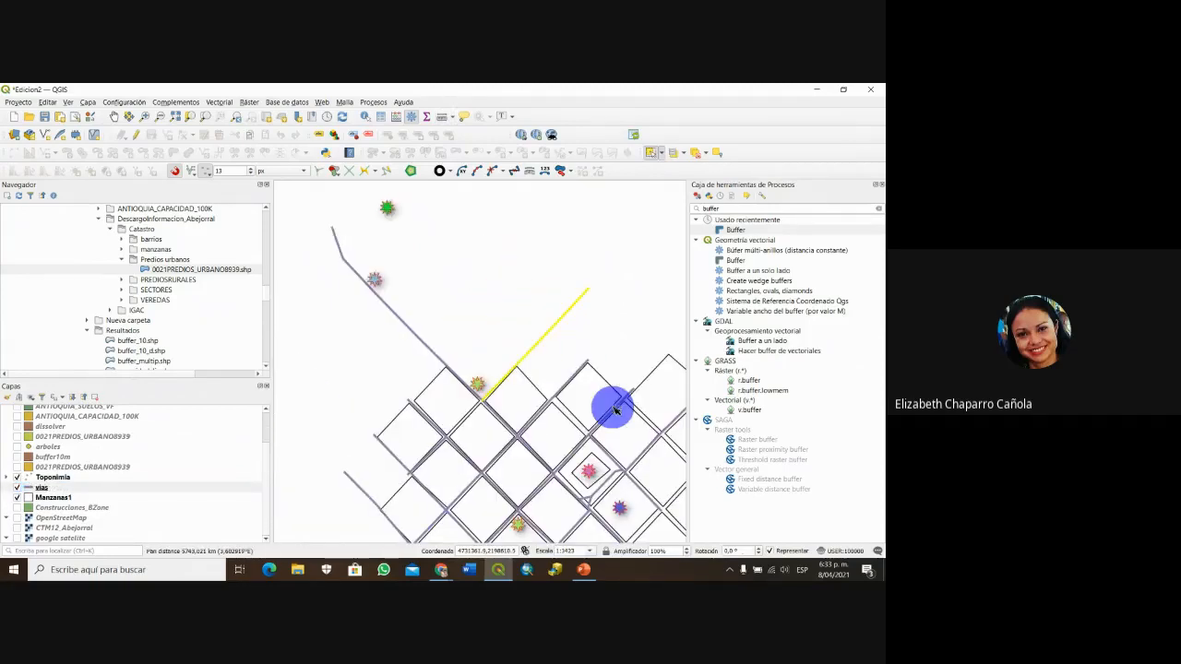
{"action": "left_click_drag", "start_coordinate": [617, 410], "coordinate": [566, 377]}
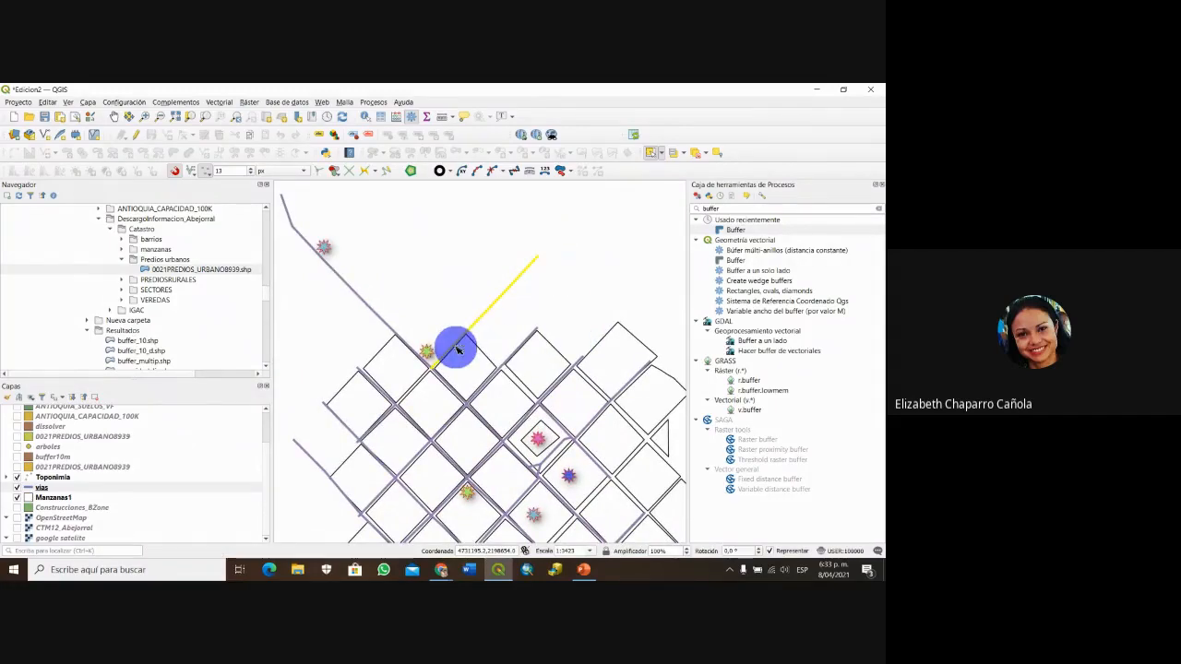
{"action": "scroll", "coordinate": [480, 314], "scroll_direction": "down", "scroll_amount": 1}
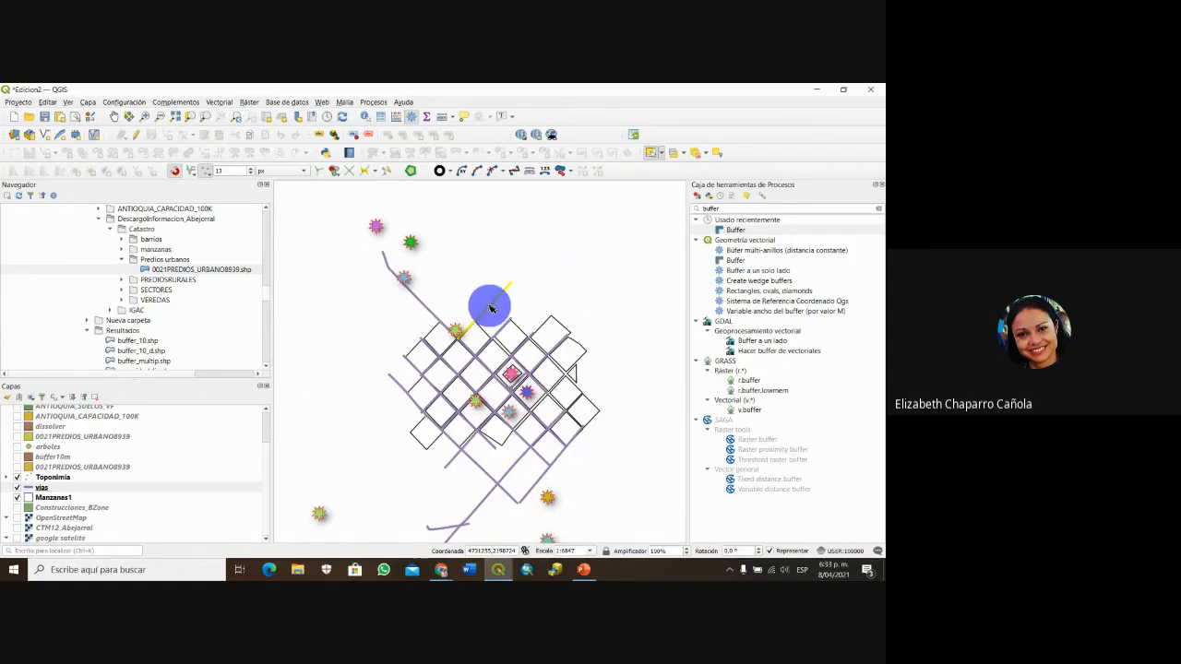
{"action": "scroll", "coordinate": [490, 309], "scroll_direction": "up", "scroll_amount": 1}
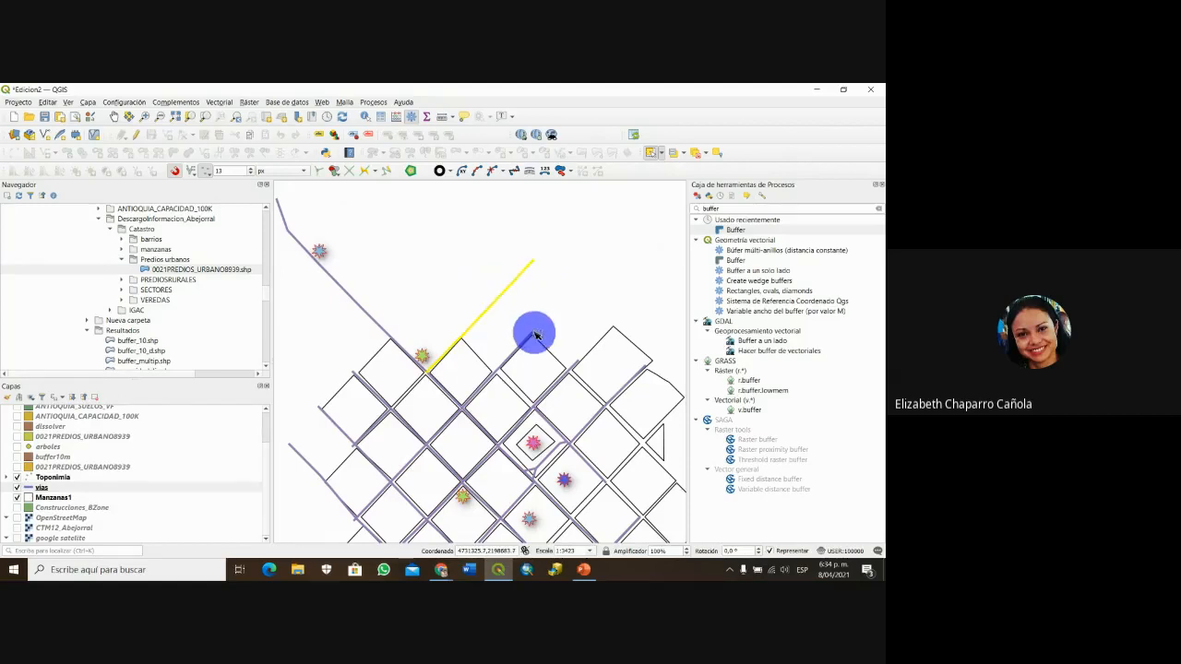
{"action": "left_click_drag", "start_coordinate": [484, 282], "coordinate": [511, 324]}
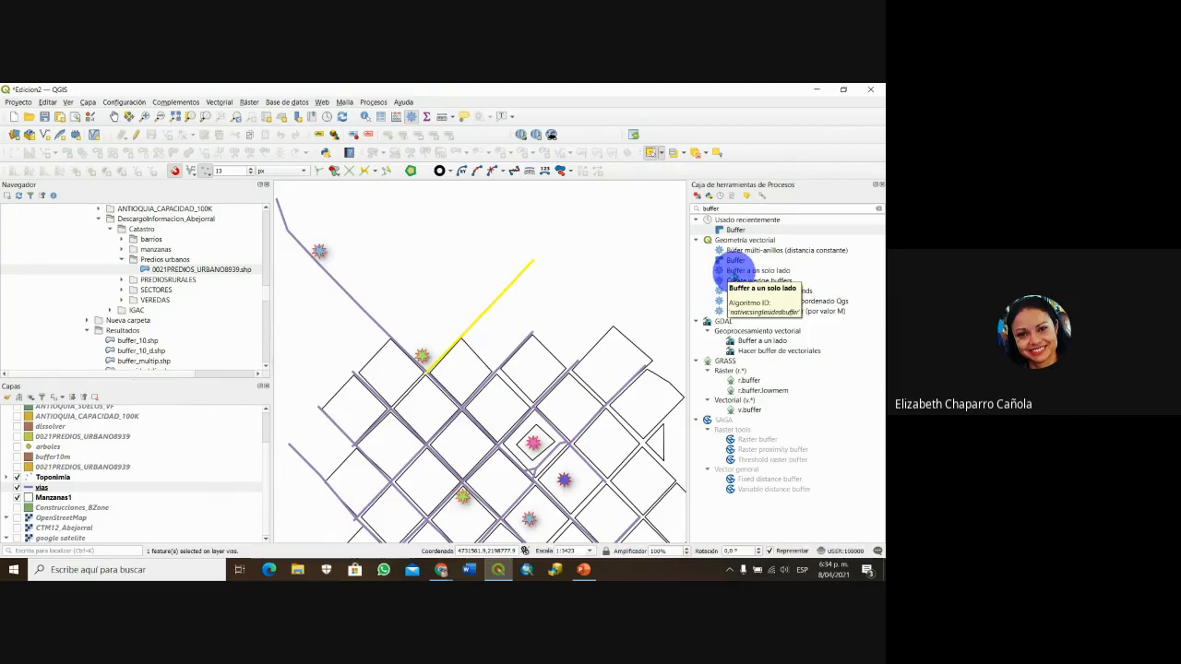
- Set up Buffer a un solo lado for only the selected vias feature, with a 30-metre distance on the Derecha side
{"action": "left_click", "coordinate": [735, 272]}
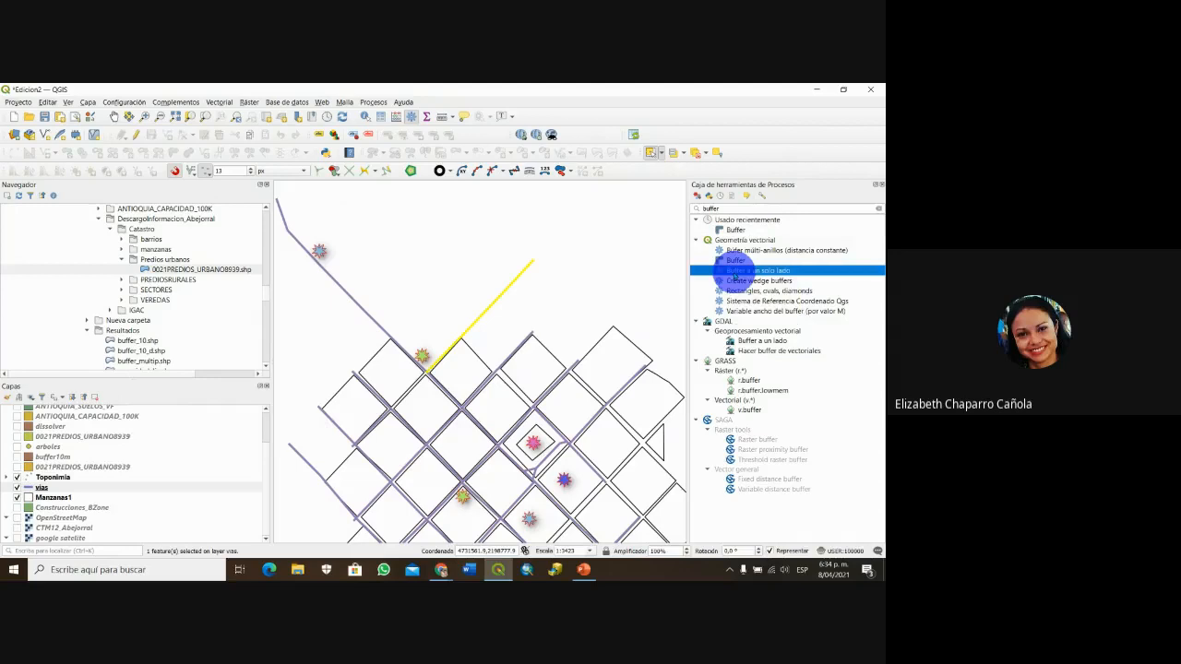
{"action": "double_click", "coordinate": [735, 272]}
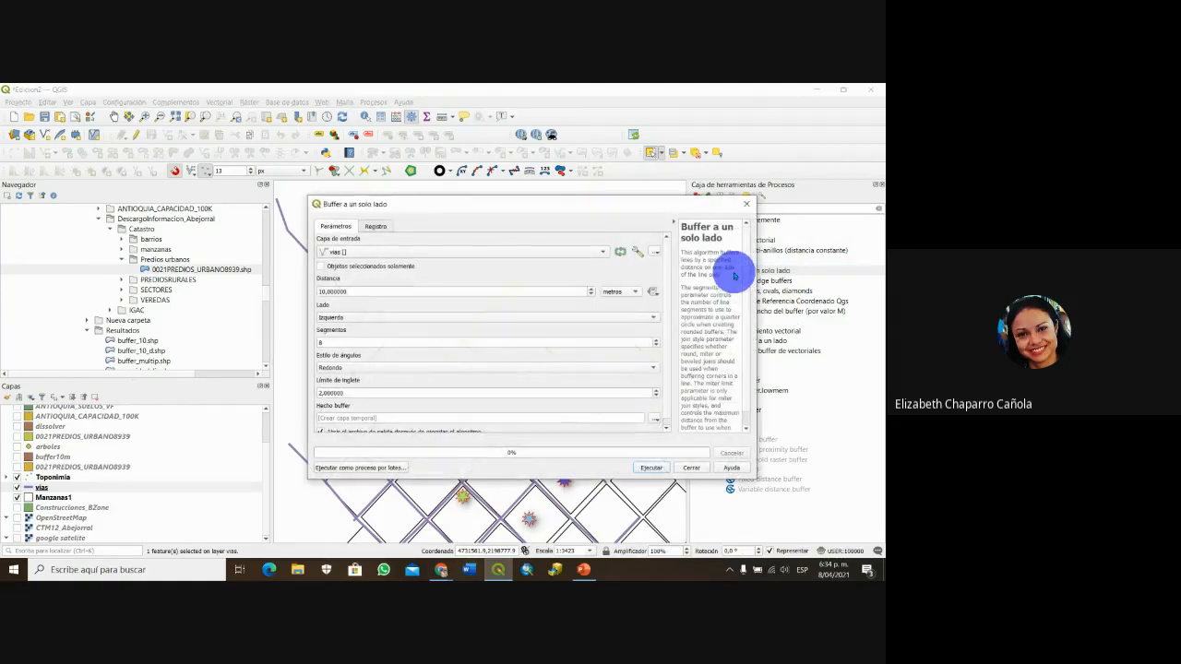
{"action": "left_click_drag", "start_coordinate": [487, 214], "coordinate": [474, 194]}
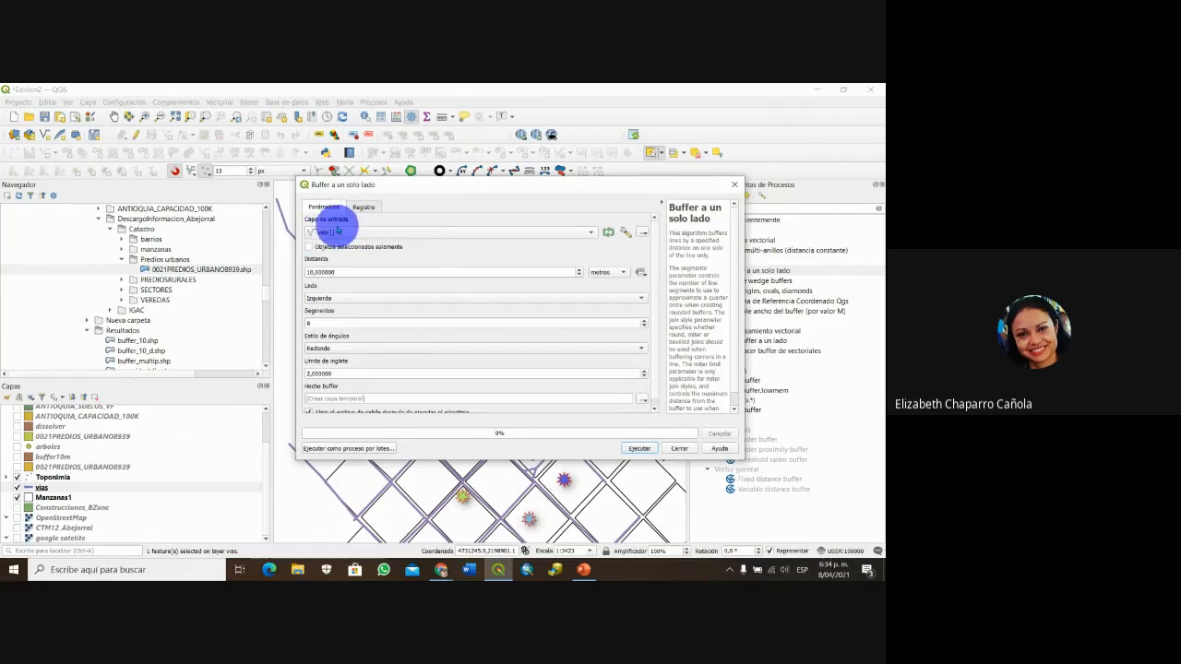
{"action": "left_click_drag", "start_coordinate": [439, 191], "coordinate": [479, 173]}
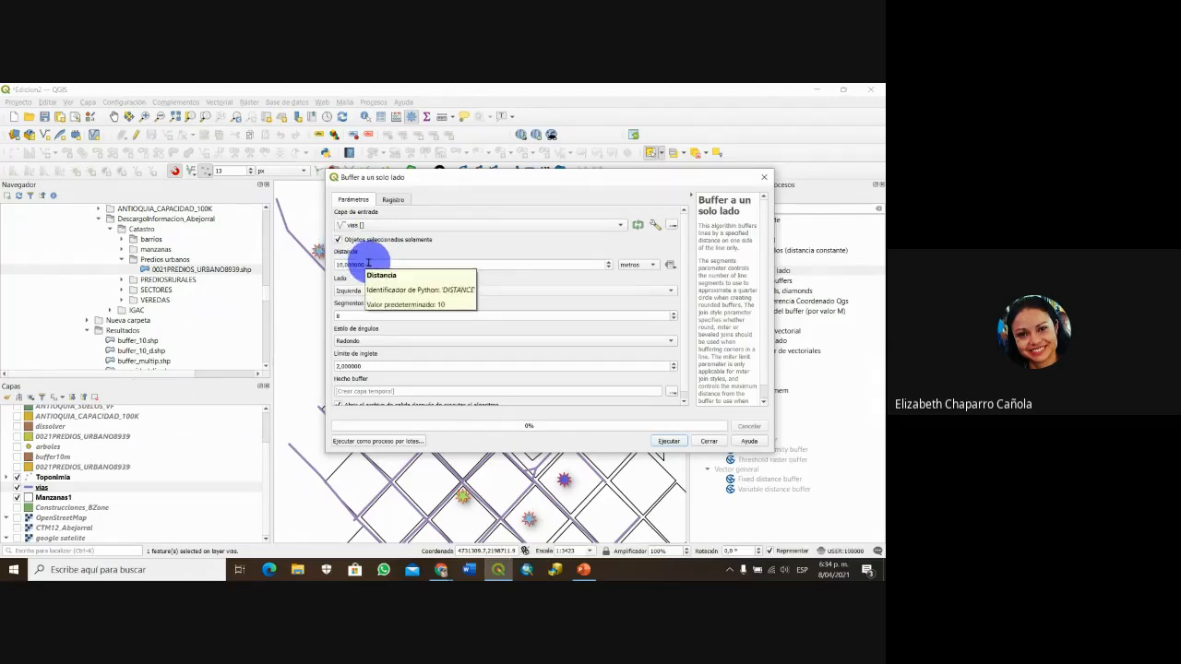
{"action": "left_click_drag", "start_coordinate": [330, 263], "coordinate": [364, 264]}
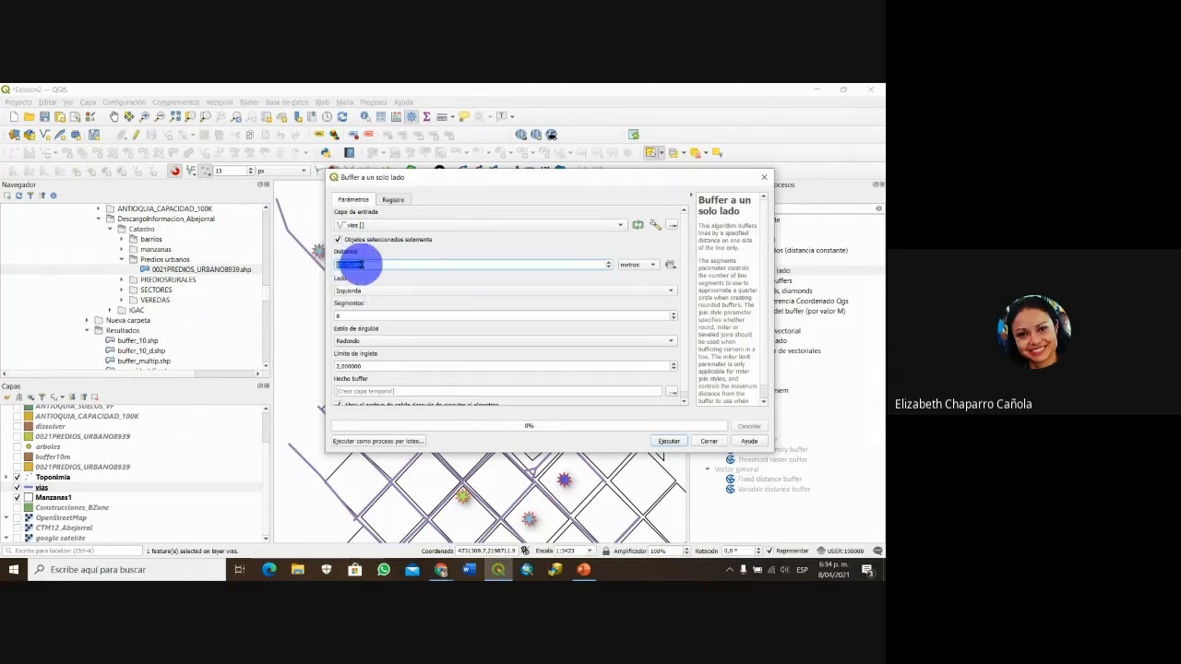
{"action": "type", "text": "5"}
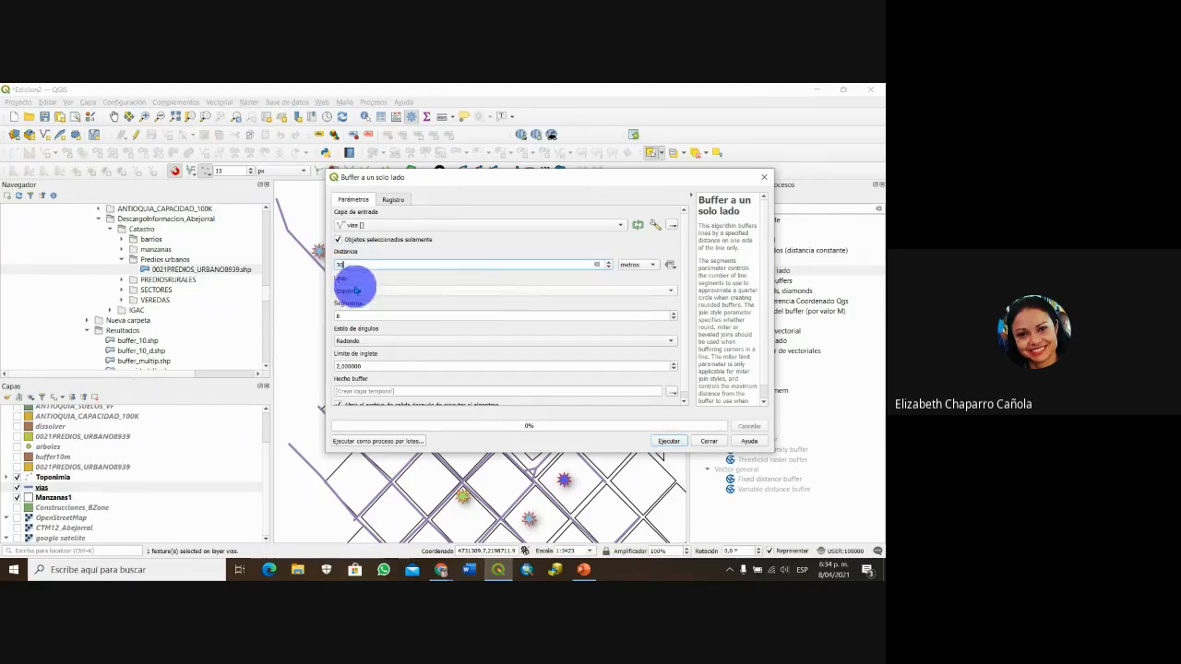
{"action": "type", "text": "0"}
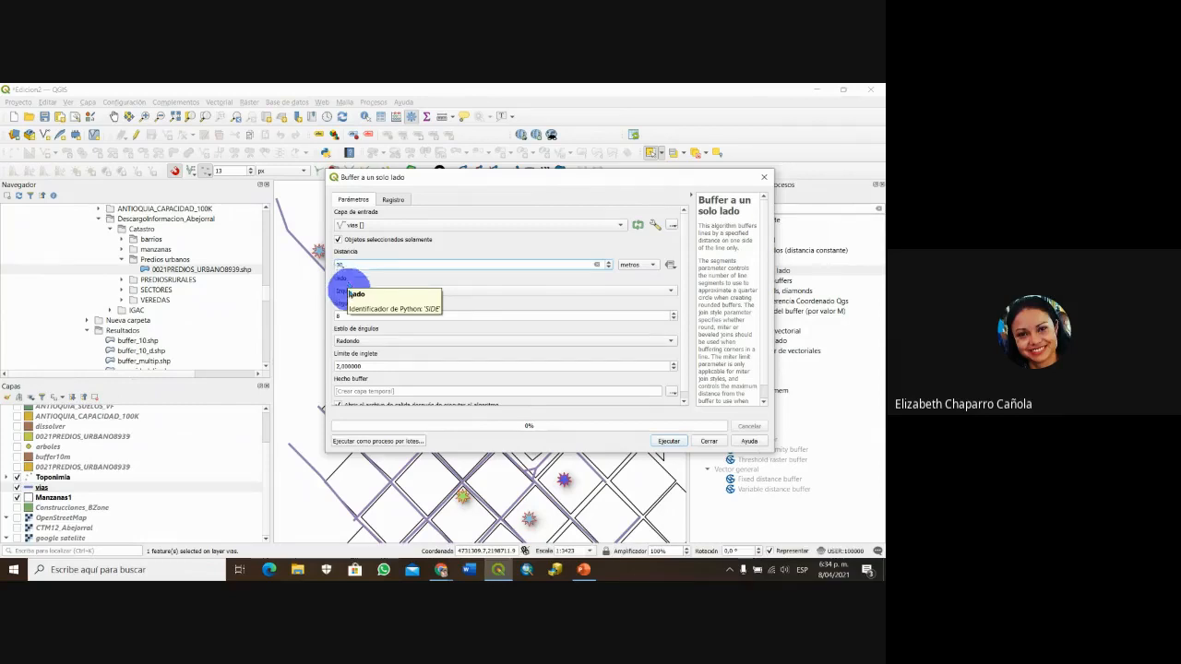
{"action": "left_click", "coordinate": [349, 291]}
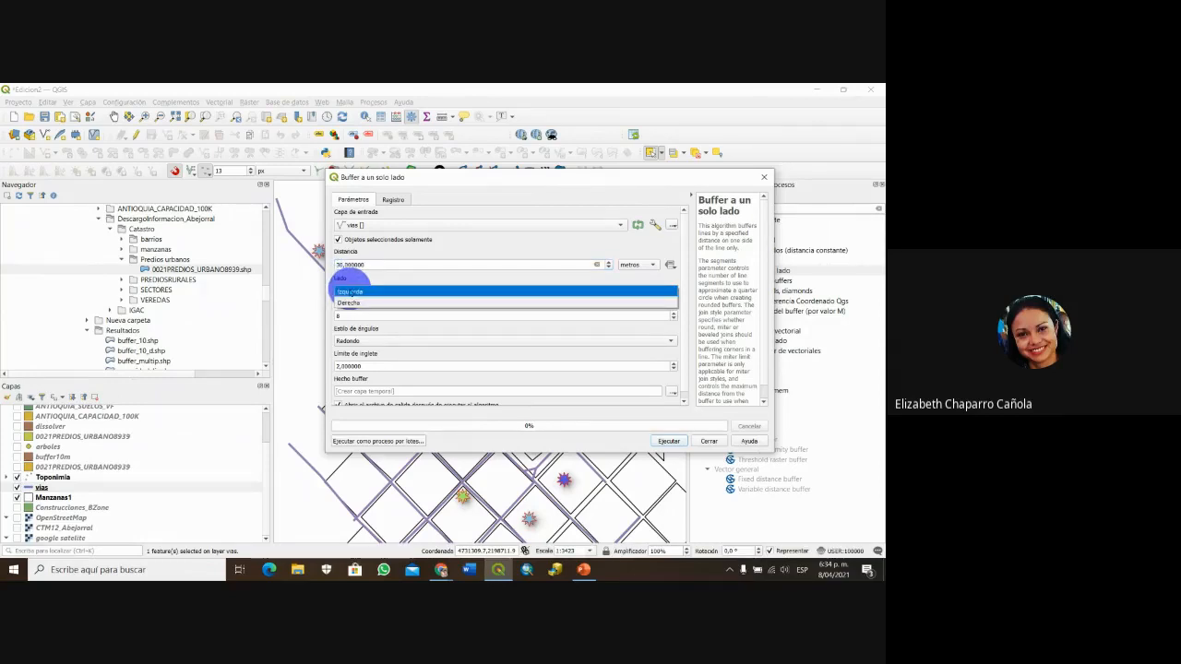
{"action": "left_click", "coordinate": [350, 303]}
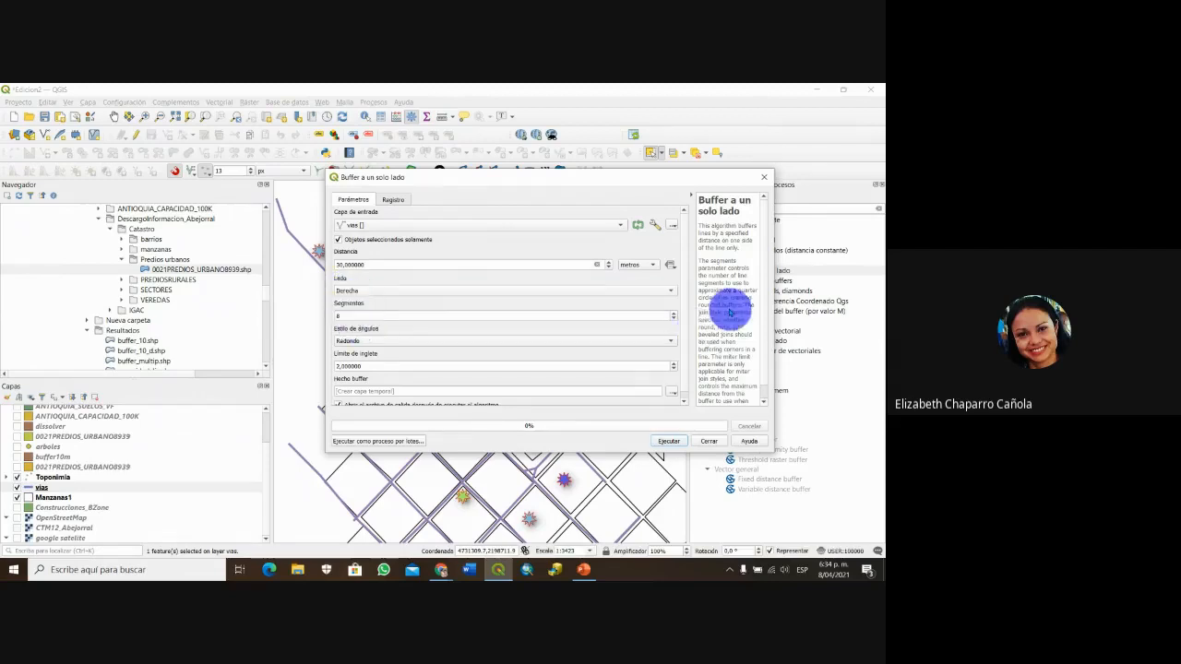
- Save the one-sided buffer output as buff_der_30m in Resultados2, run the algorithm, and view the result on the map
{"action": "scroll", "coordinate": [683, 304], "scroll_direction": "down", "scroll_amount": 1}
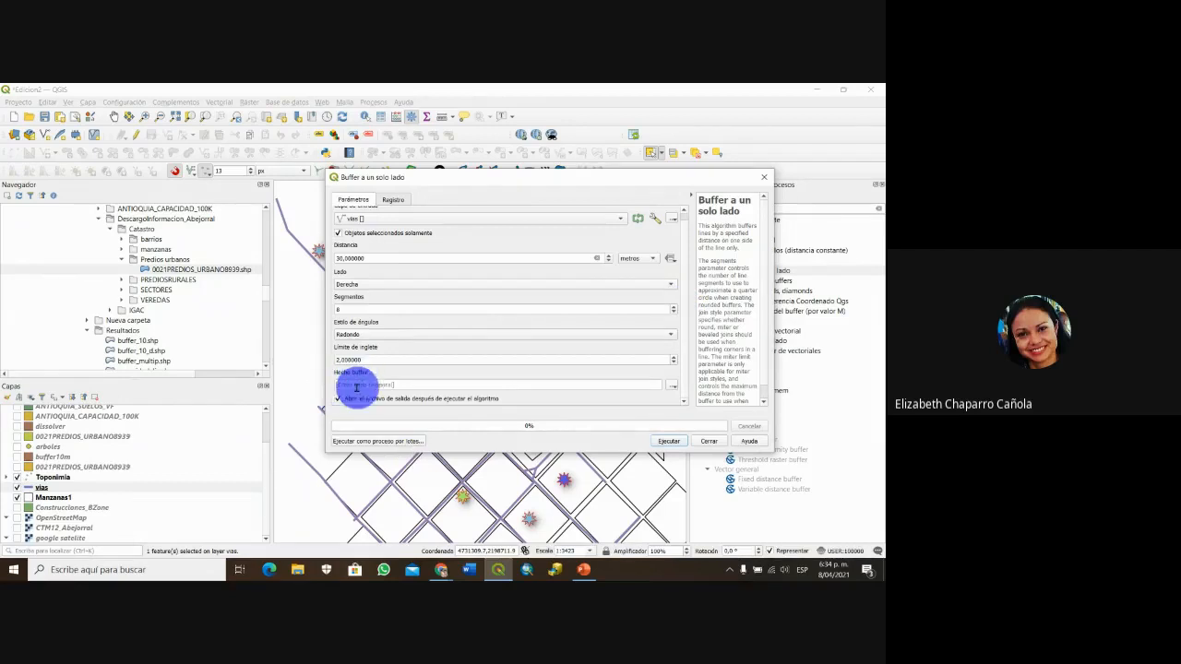
{"action": "left_click", "coordinate": [672, 385]}
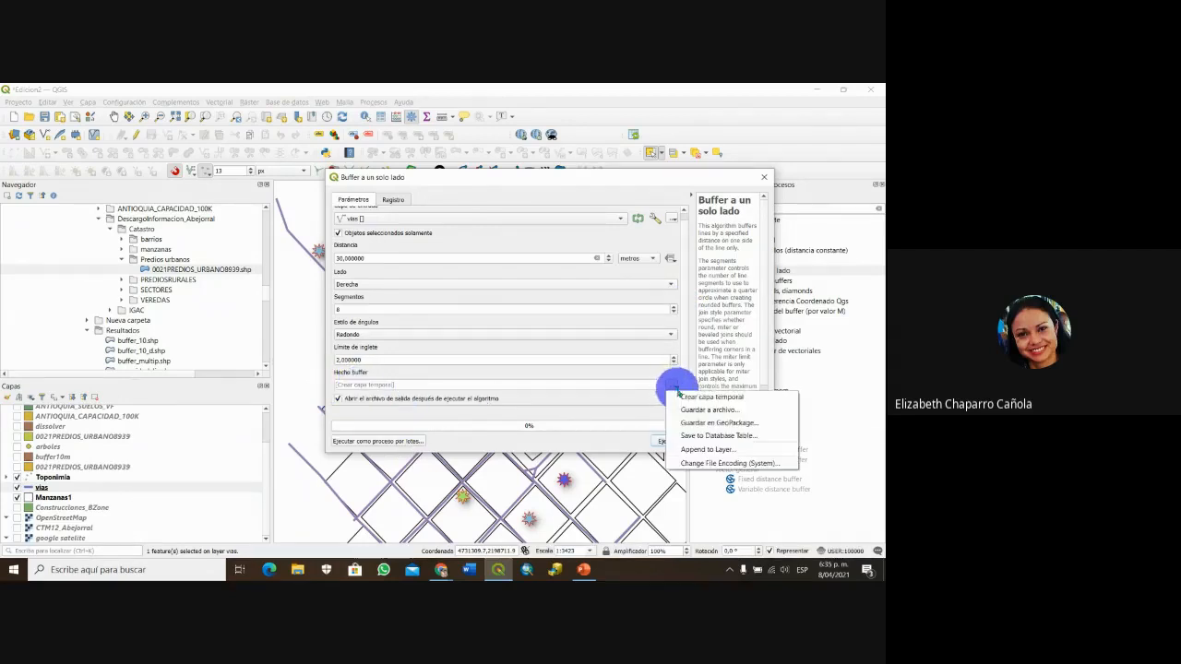
{"action": "left_click", "coordinate": [687, 411]}
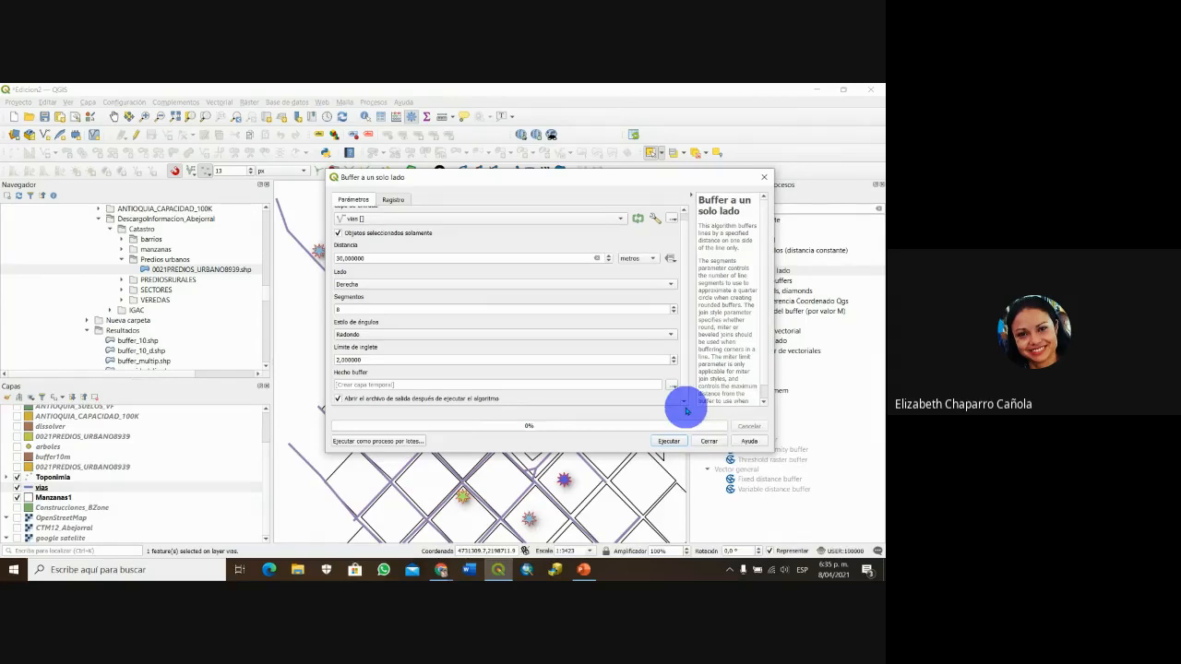
{"action": "left_click", "coordinate": [484, 400]}
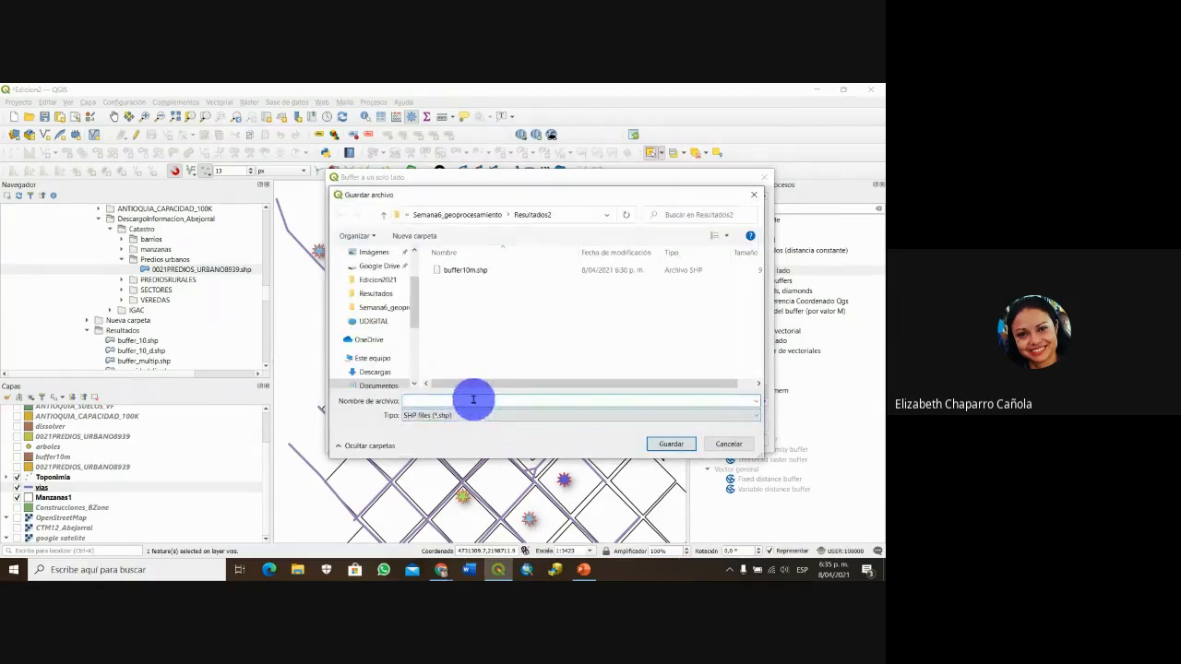
{"action": "type", "text": "buff"}
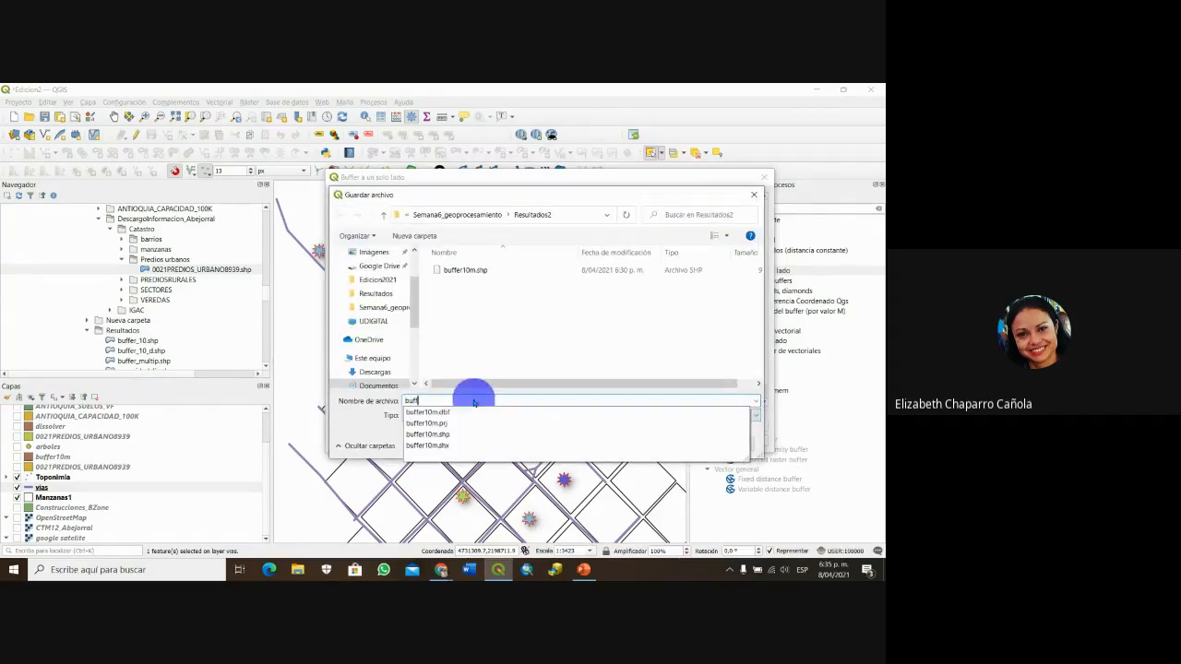
{"action": "type", "text": "_der_30m"}
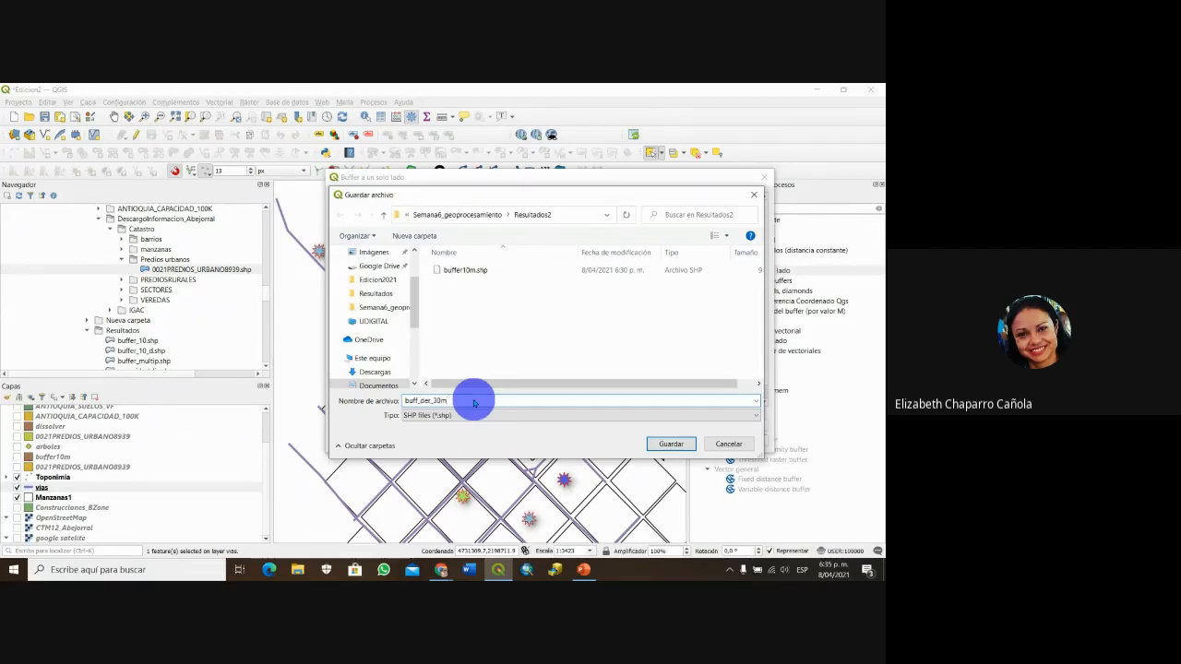
{"action": "left_click", "coordinate": [671, 443]}
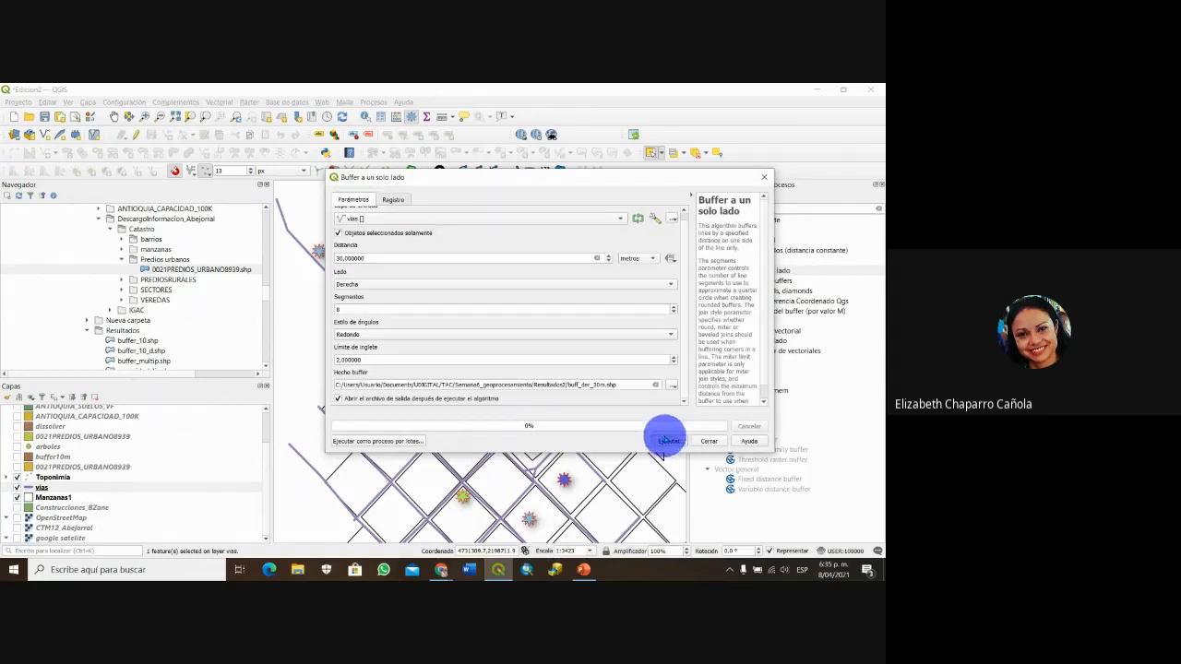
{"action": "left_click", "coordinate": [666, 441]}
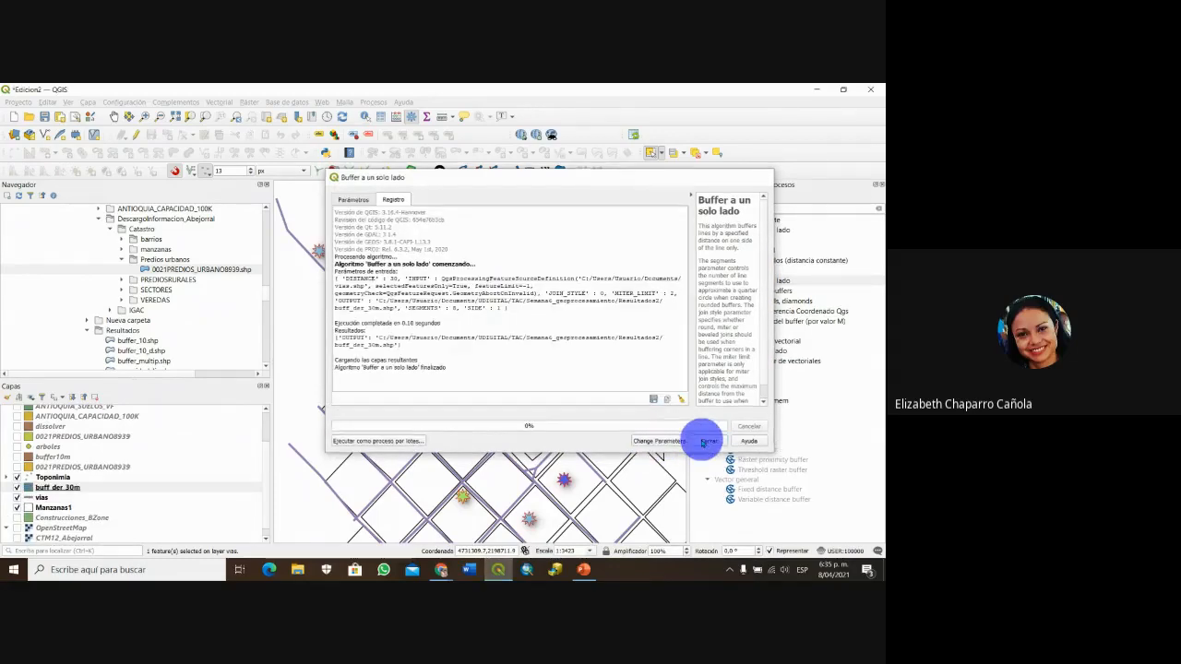
{"action": "left_click", "coordinate": [706, 440]}
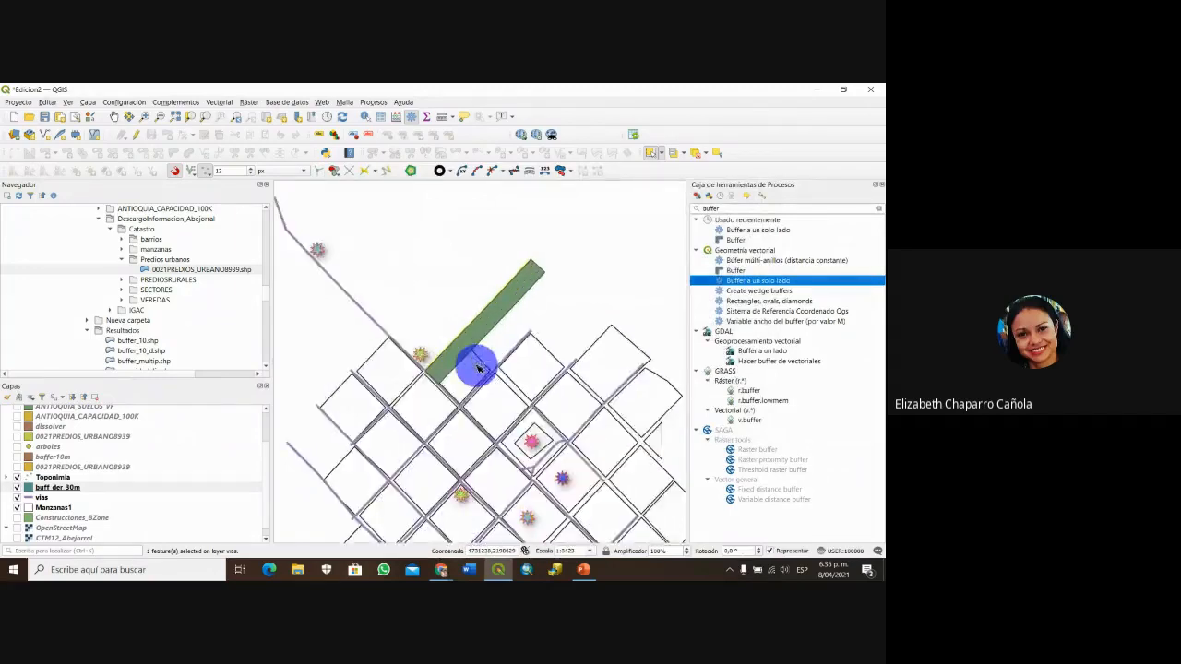
{"action": "scroll", "coordinate": [470, 361], "scroll_direction": "up", "scroll_amount": 2}
{"action": "left_click_drag", "start_coordinate": [464, 377], "coordinate": [519, 435]}
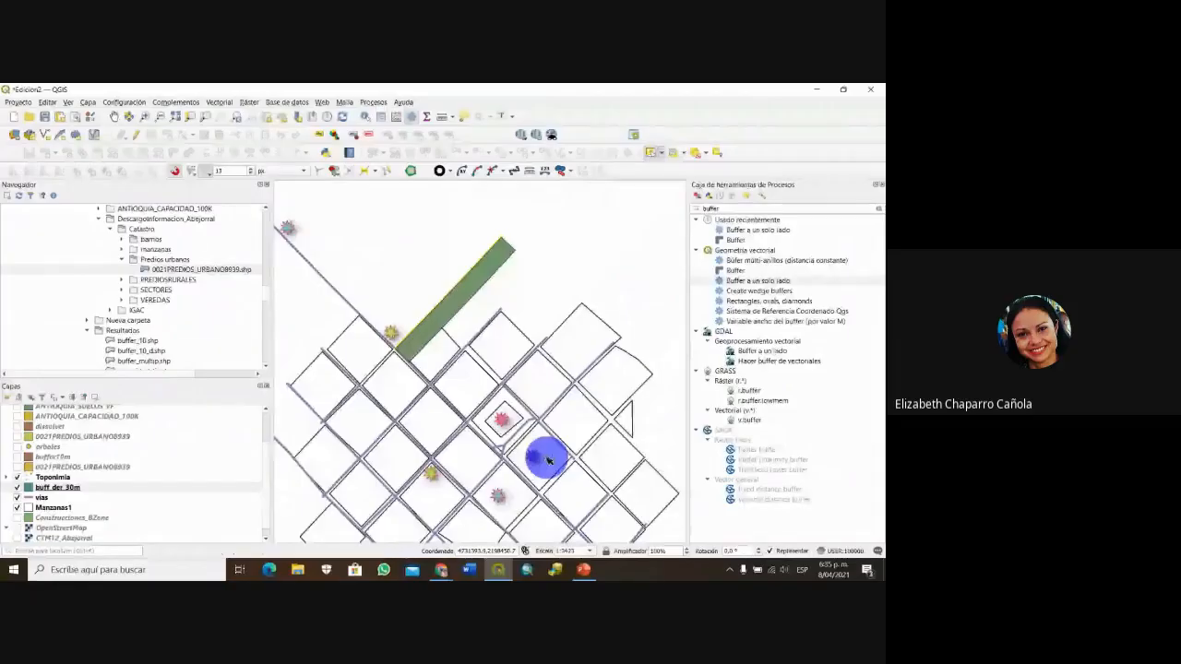
- Switch to the Google Meet call in Chrome to check on the participants and chat, and return to QGIS
{"action": "left_click", "coordinate": [441, 569]}
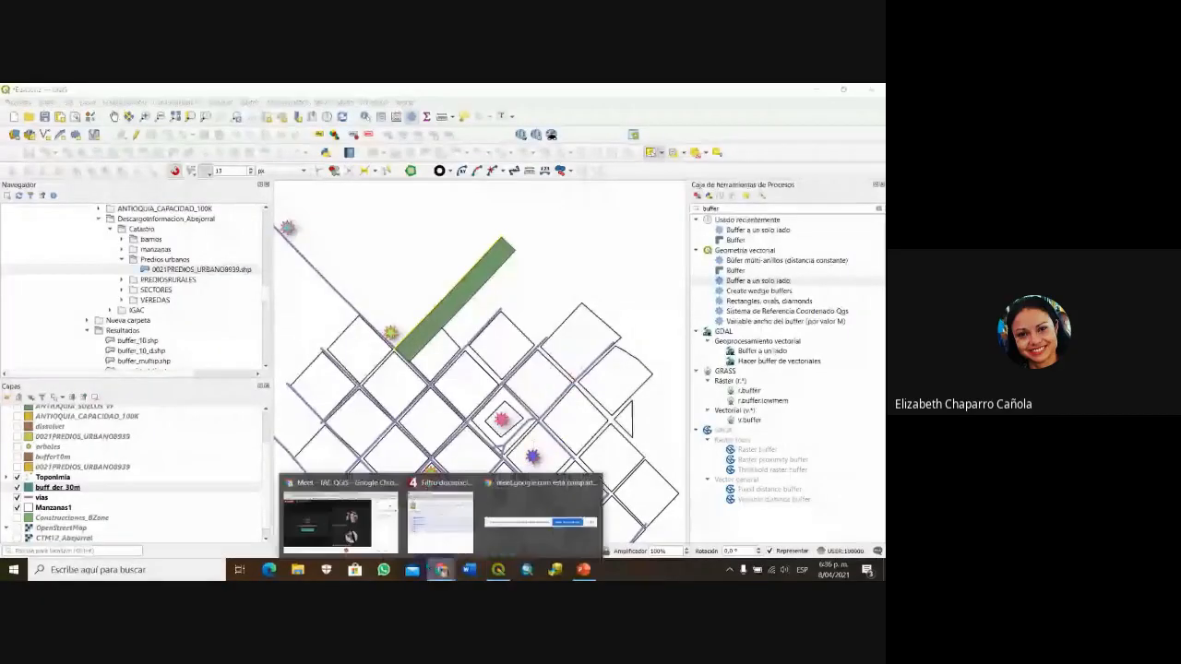
{"action": "left_click", "coordinate": [369, 518]}
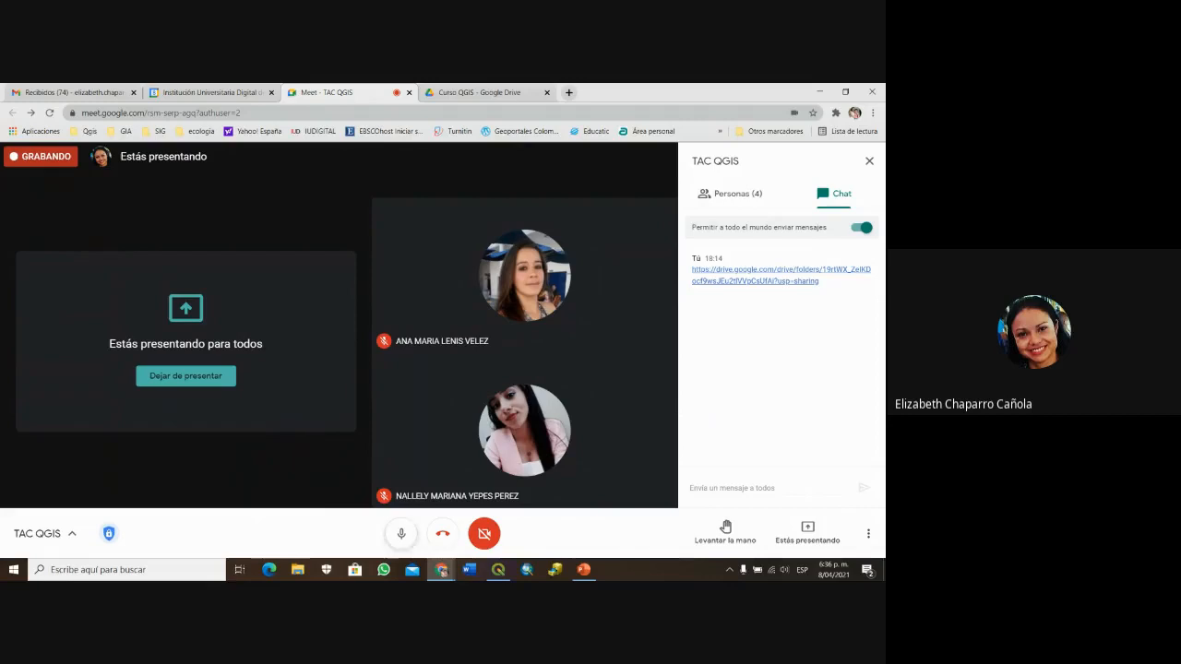
{"action": "left_click", "coordinate": [499, 569]}
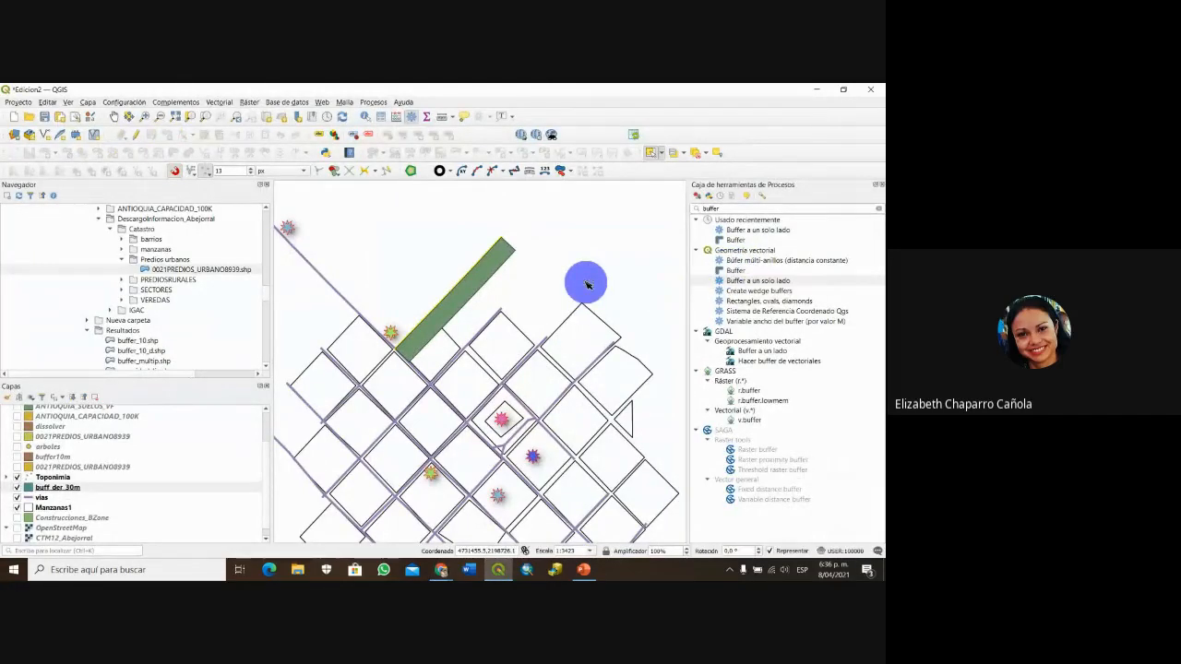
- Show the Construcciones_BZone layer and hide Manzanas1 around the central building block
{"action": "left_click_drag", "start_coordinate": [555, 369], "coordinate": [587, 297]}
{"action": "scroll", "coordinate": [554, 375], "scroll_direction": "down", "scroll_amount": 1}
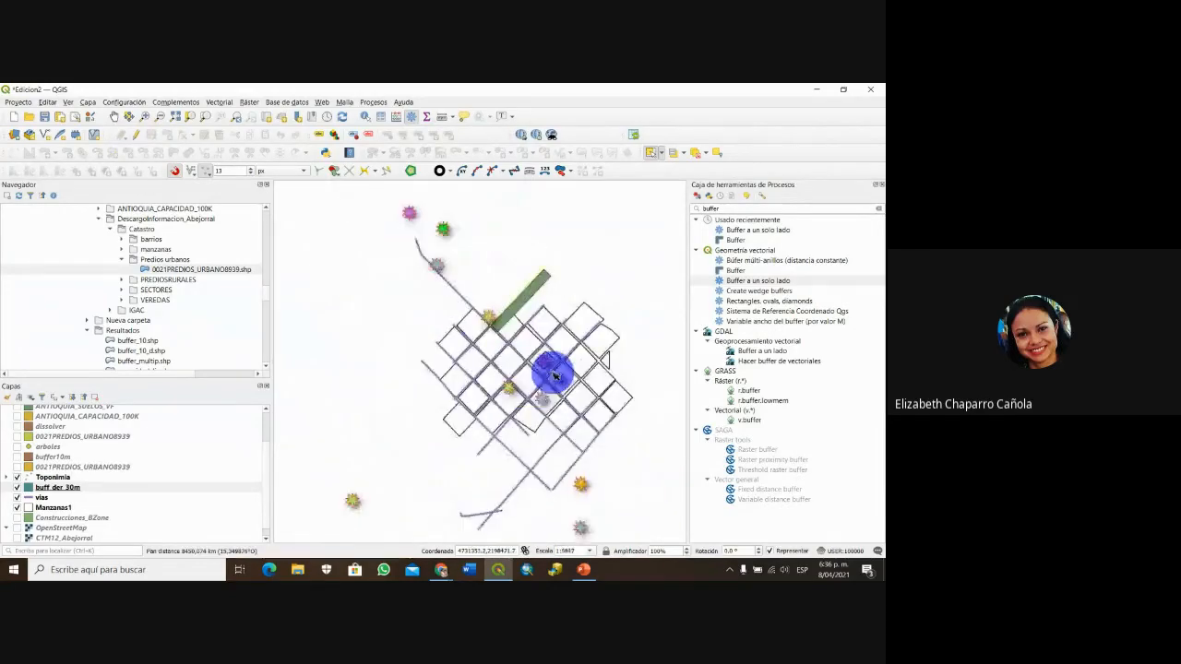
{"action": "scroll", "coordinate": [554, 375], "scroll_direction": "up", "scroll_amount": 4}
{"action": "mouse_move", "coordinate": [538, 332]}
{"action": "left_mouse_down"}
{"action": "mouse_move", "coordinate": [523, 427]}
{"action": "mouse_move", "coordinate": [540, 375]}
{"action": "mouse_move", "coordinate": [518, 337]}
{"action": "left_mouse_up"}
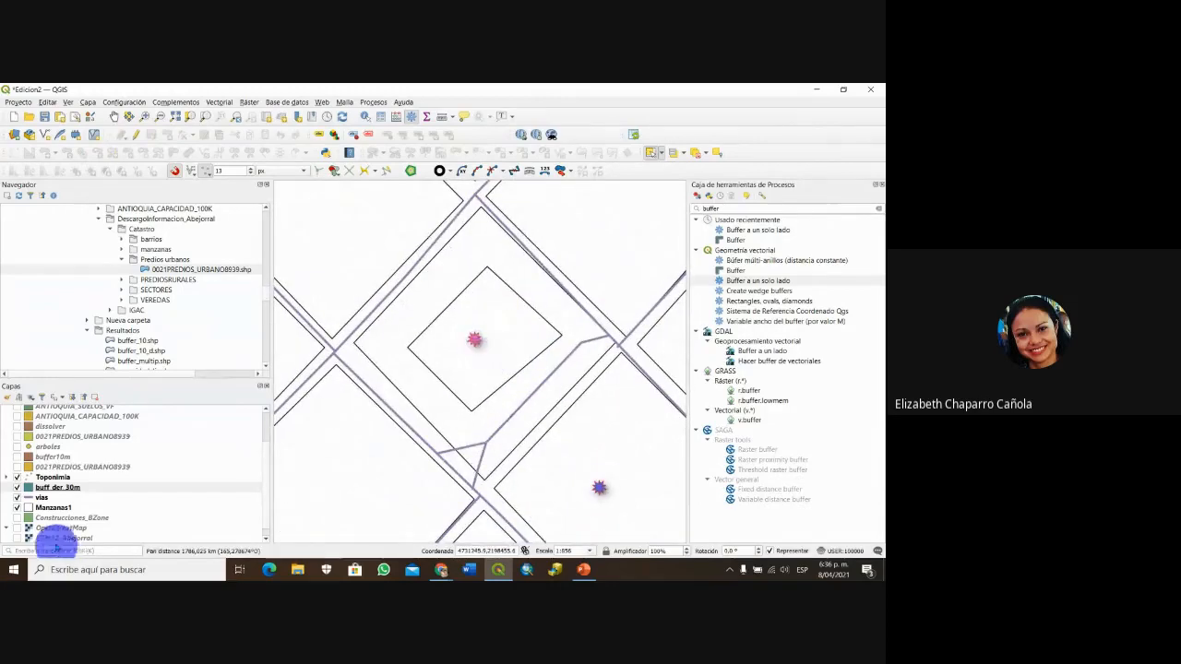
{"action": "left_click", "coordinate": [17, 517]}
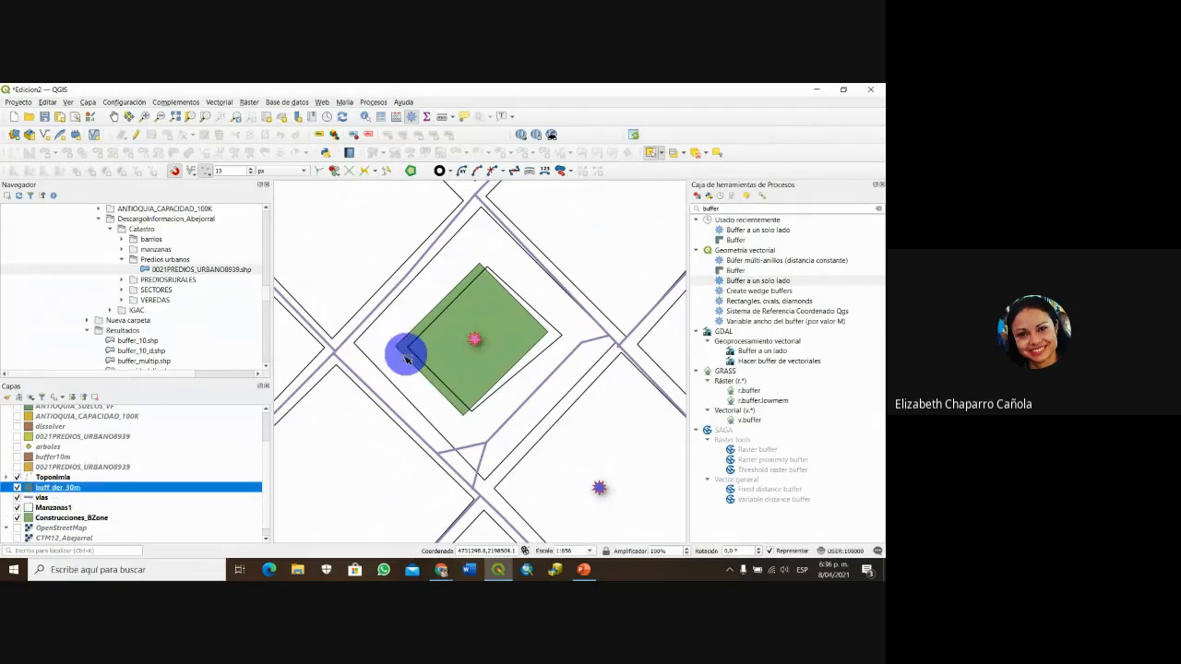
{"action": "left_click", "coordinate": [16, 507]}
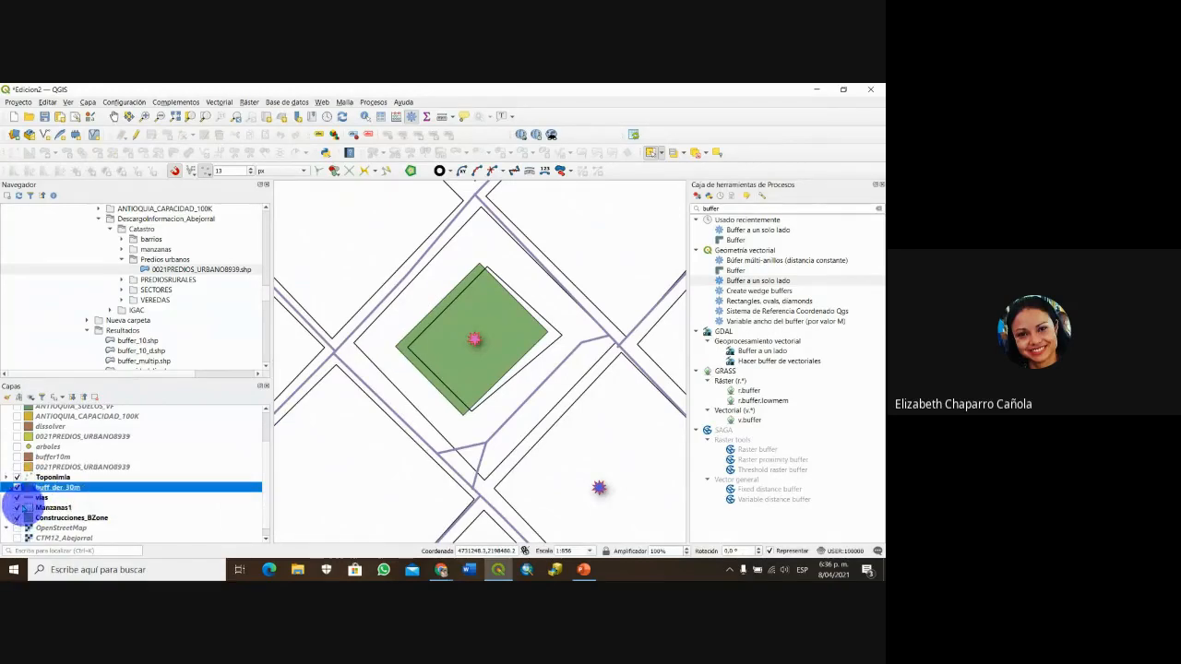
{"action": "left_click", "coordinate": [457, 328]}
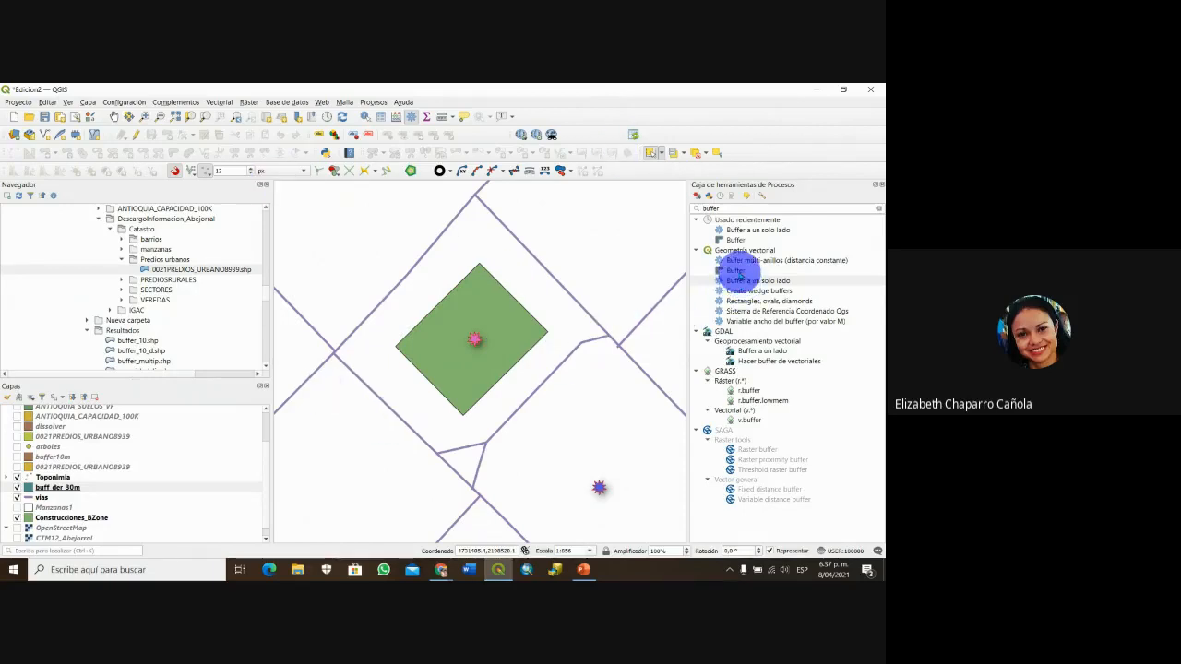
- Search the plugin manager for multi ring b to check the Multi Ring Buffer plugin, and close the manager
{"action": "left_click", "coordinate": [739, 271]}
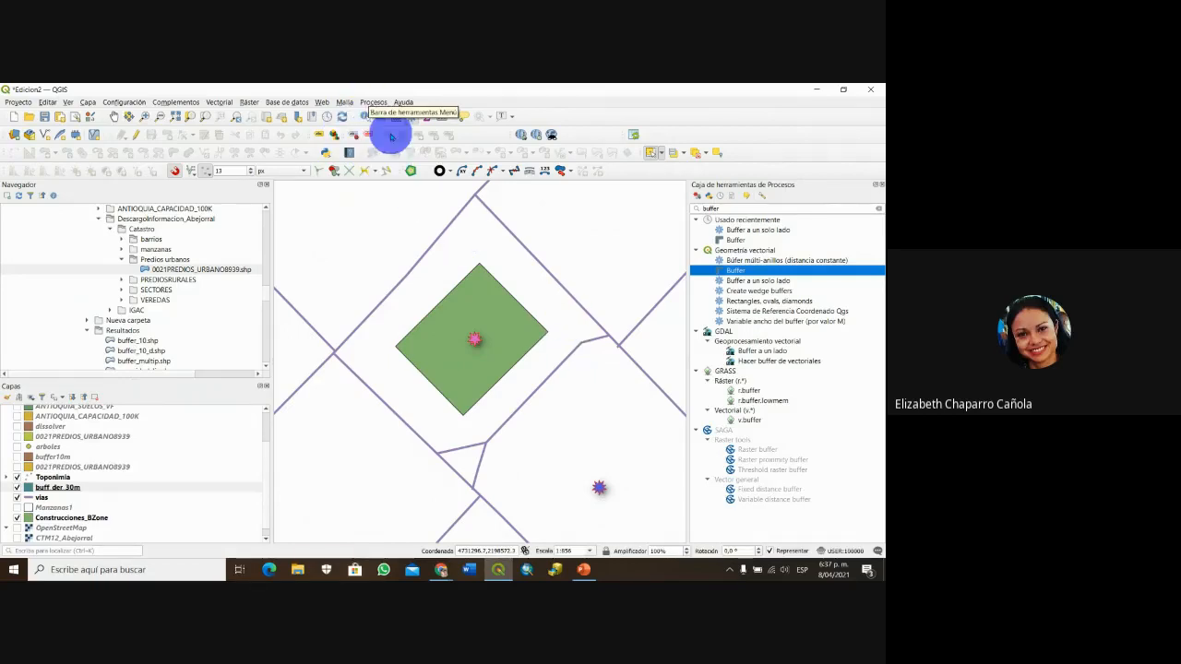
{"action": "left_click", "coordinate": [180, 101]}
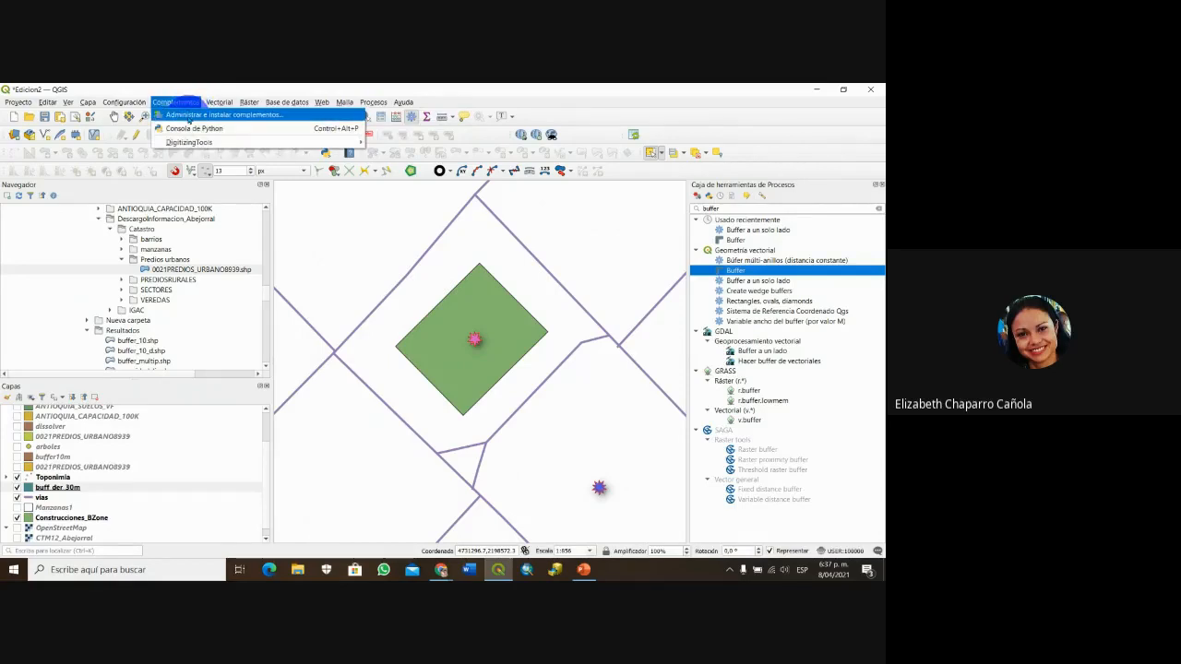
{"action": "left_click", "coordinate": [189, 115]}
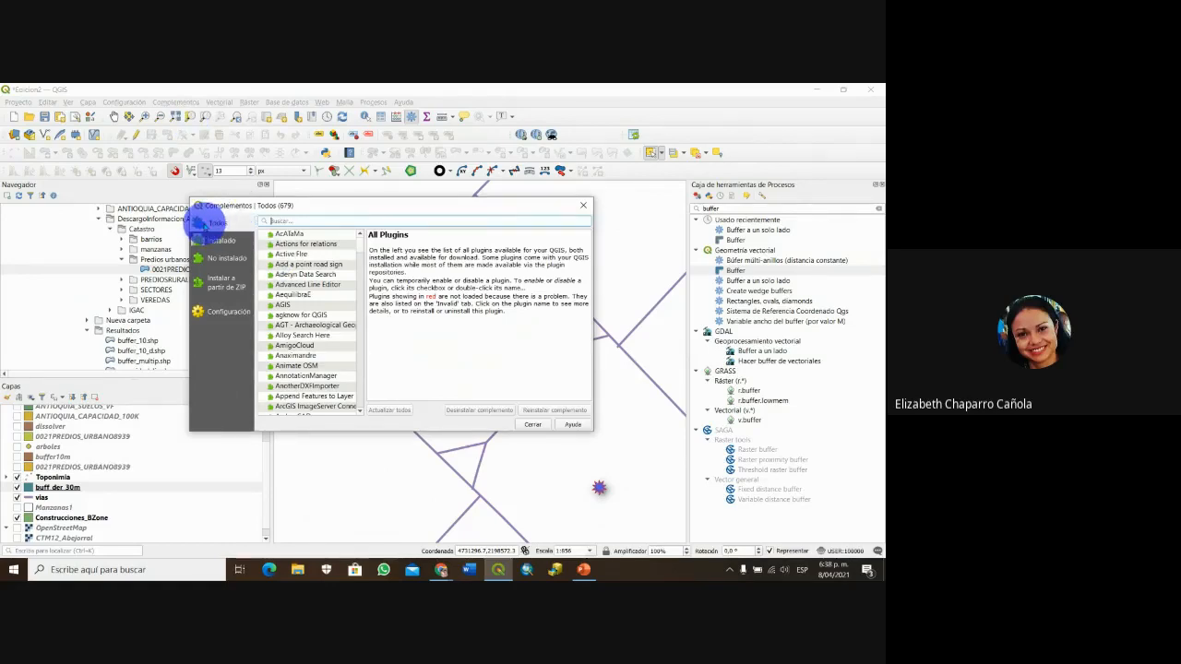
{"action": "left_click", "coordinate": [278, 219]}
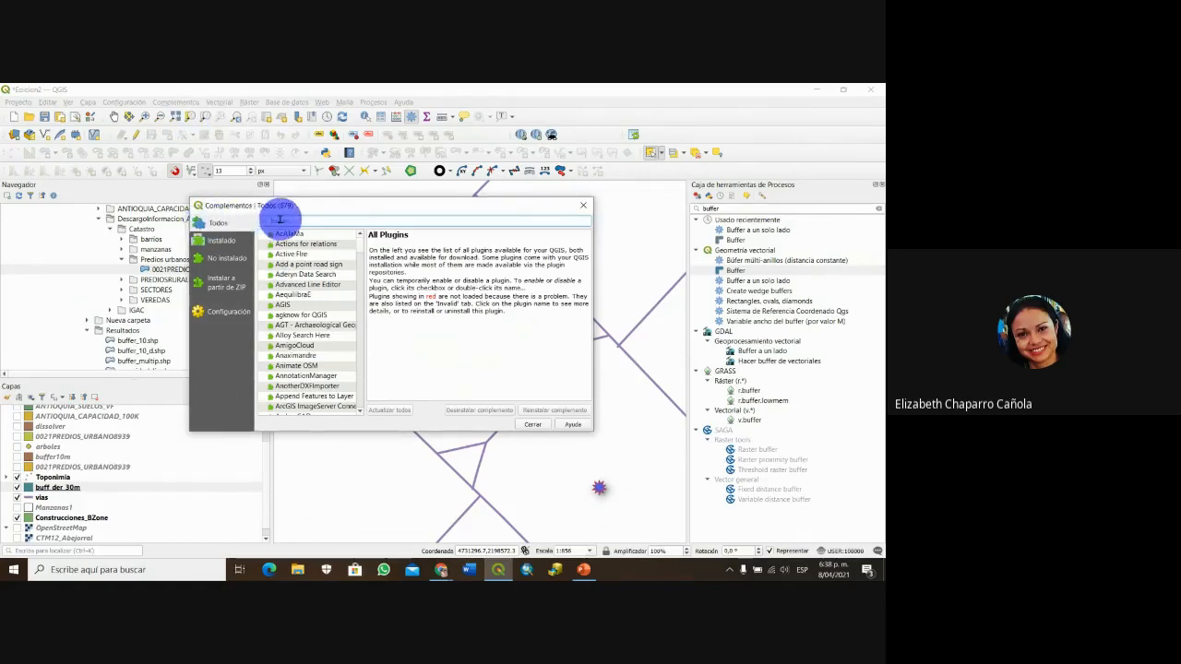
{"action": "type", "text": "mult"}
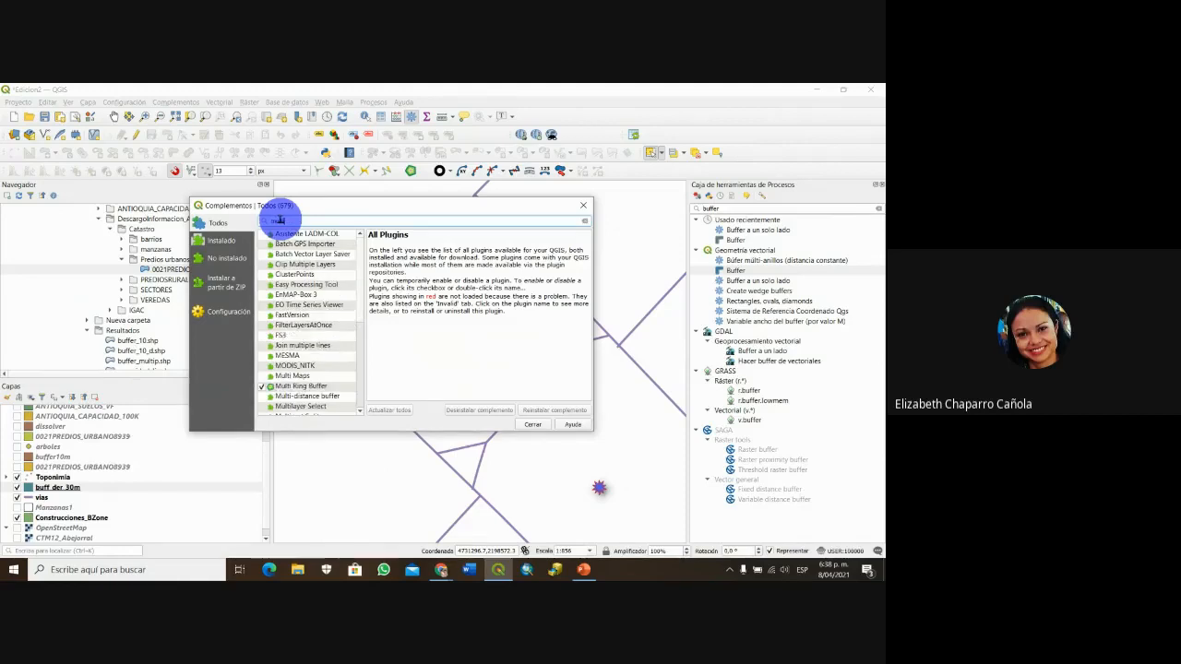
{"action": "type", "text": "i r"}
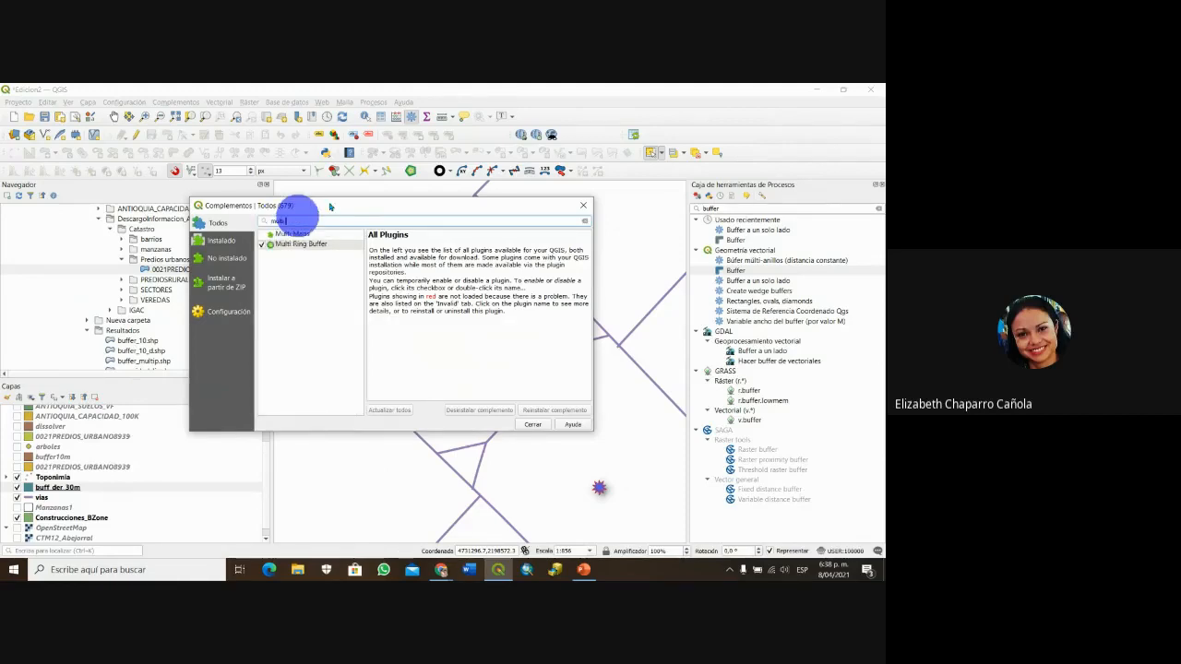
{"action": "type", "text": "ing b"}
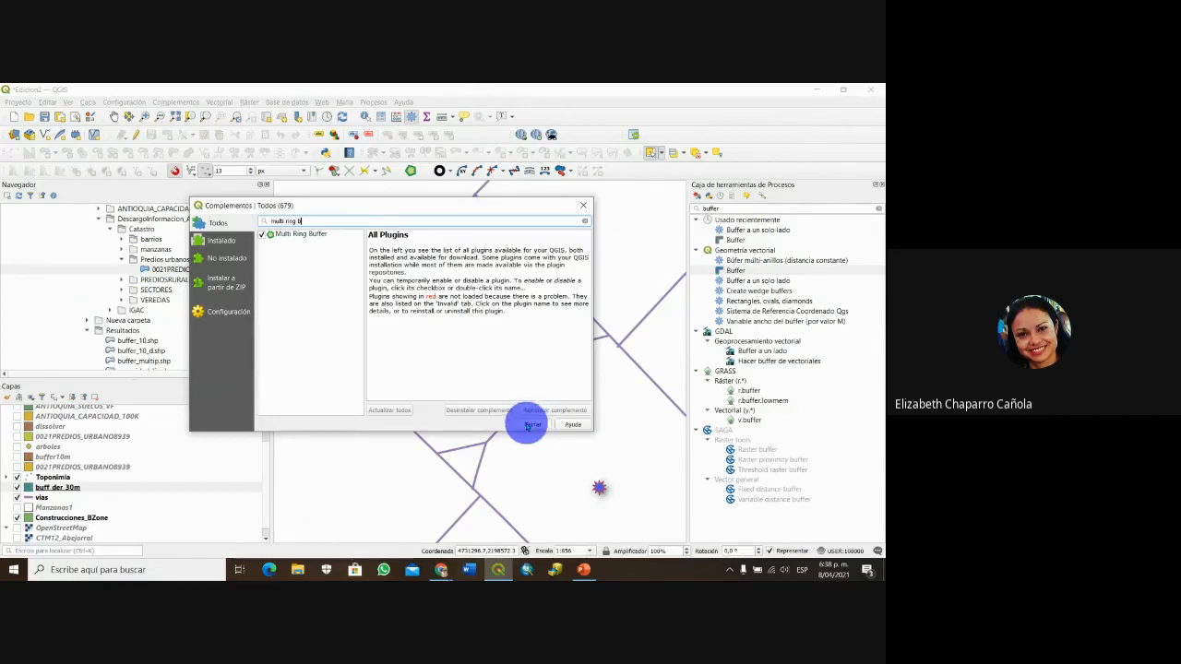
{"action": "left_click", "coordinate": [531, 426]}
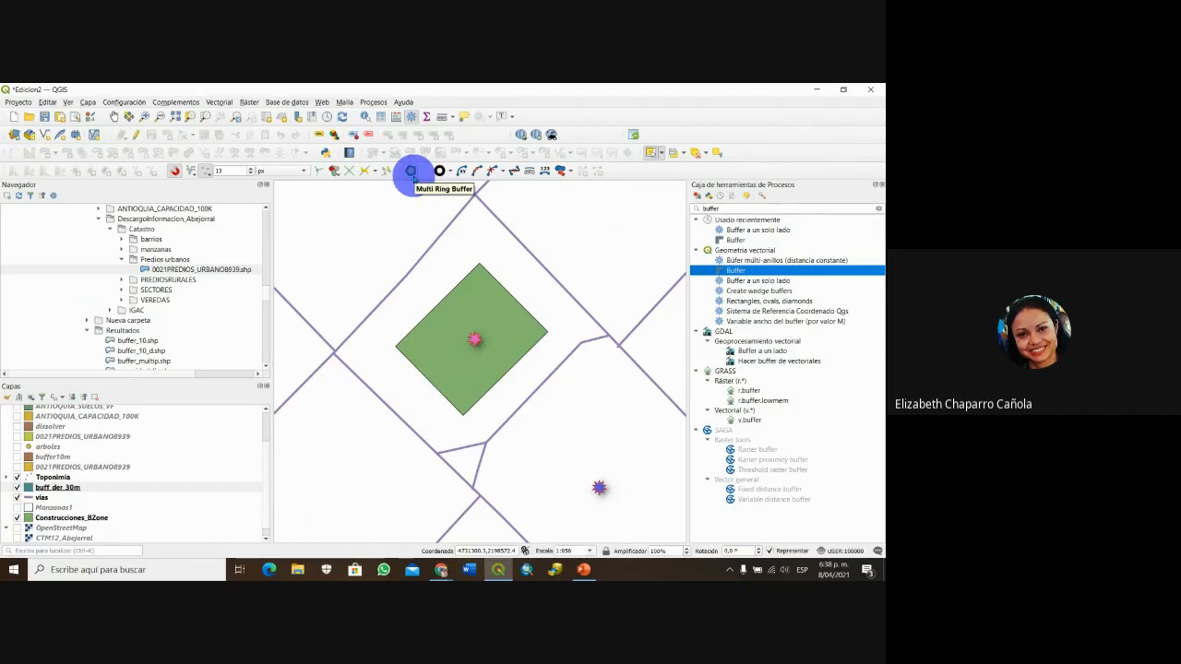
{"action": "left_click", "coordinate": [411, 171]}
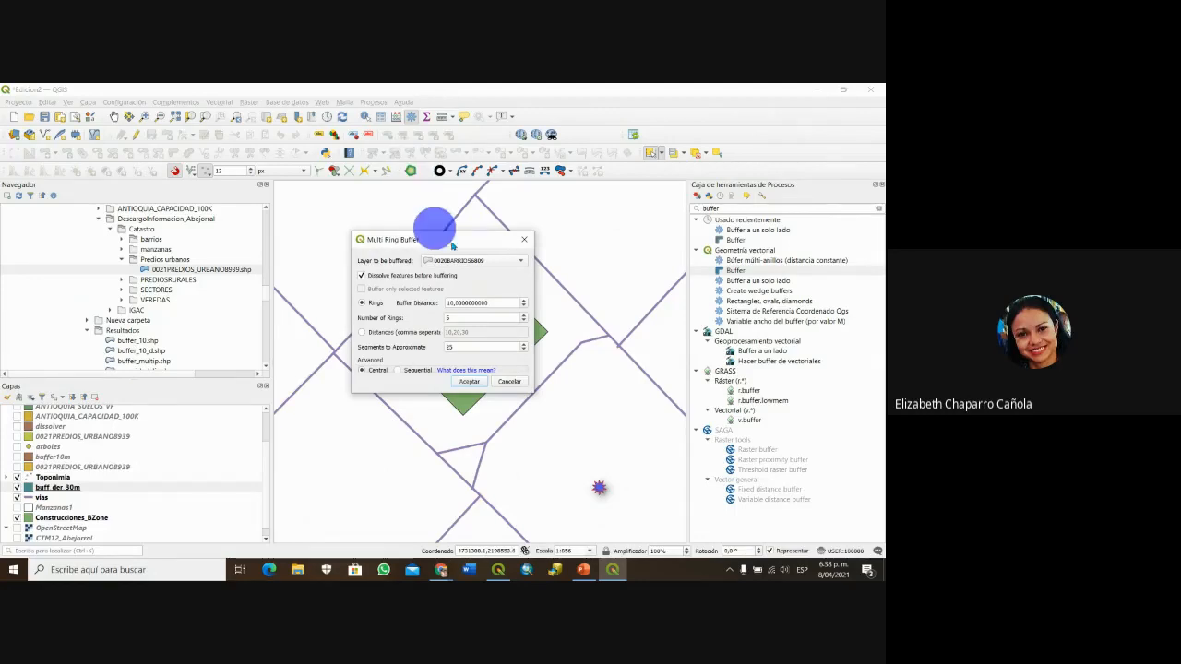
{"action": "left_click_drag", "start_coordinate": [459, 242], "coordinate": [466, 218]}
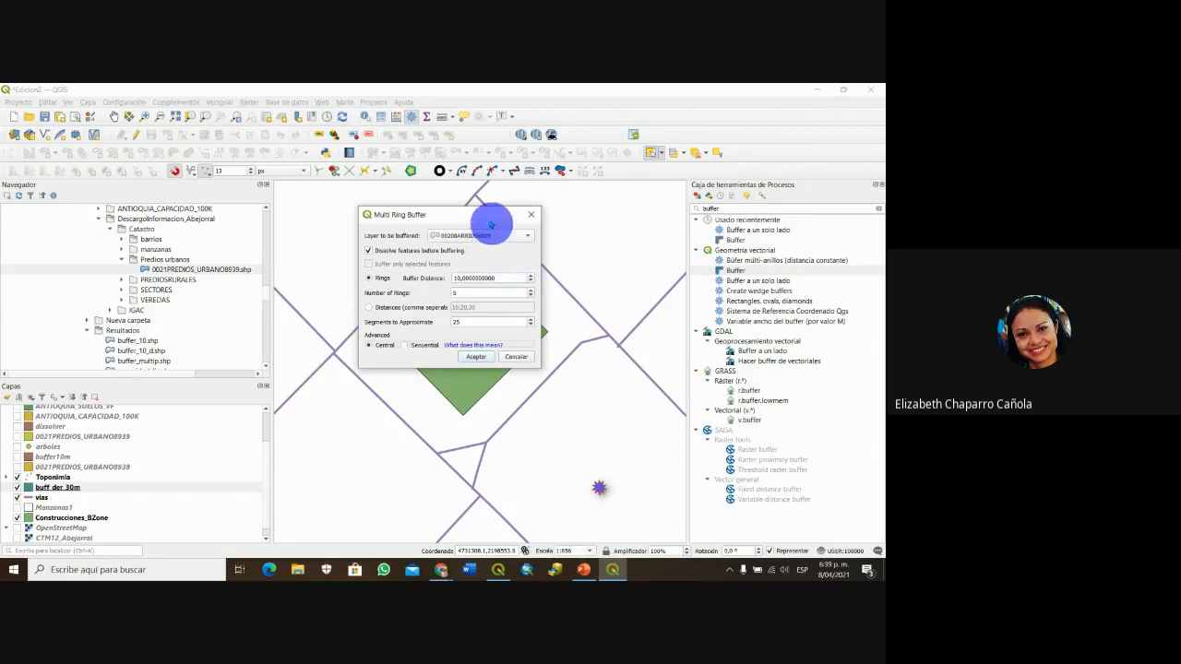
{"action": "left_click", "coordinate": [536, 218]}
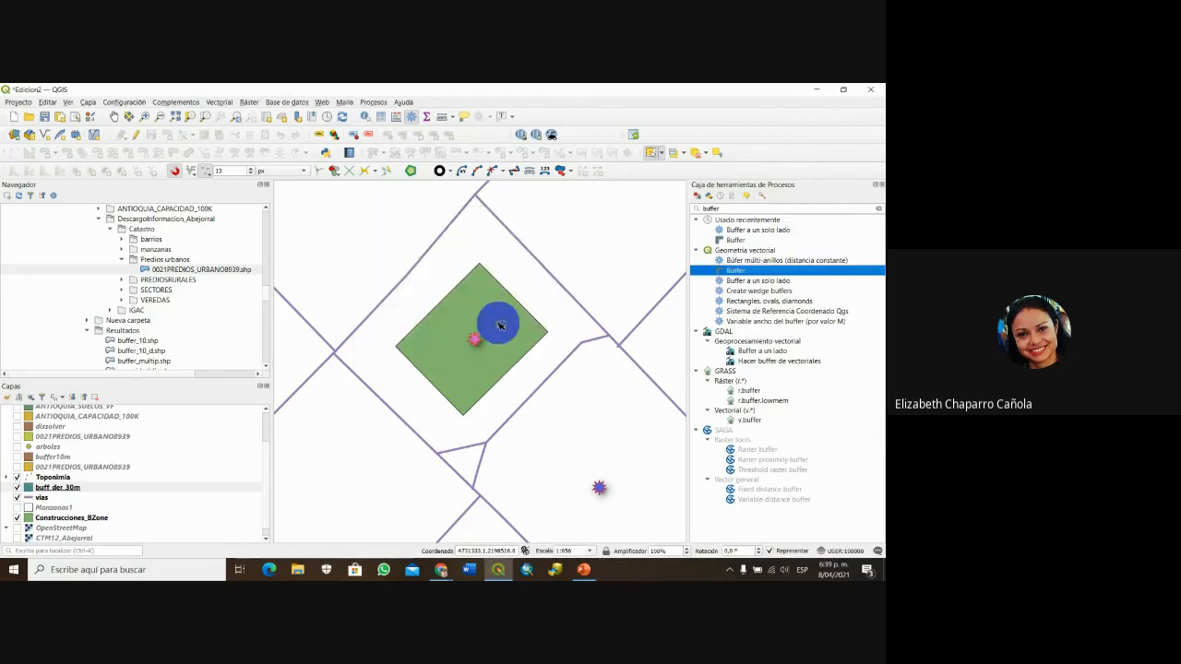
- Make Construcciones_BZone the active layer and select the diamond-shaped building polygon in the central block
{"action": "left_click", "coordinate": [500, 325]}
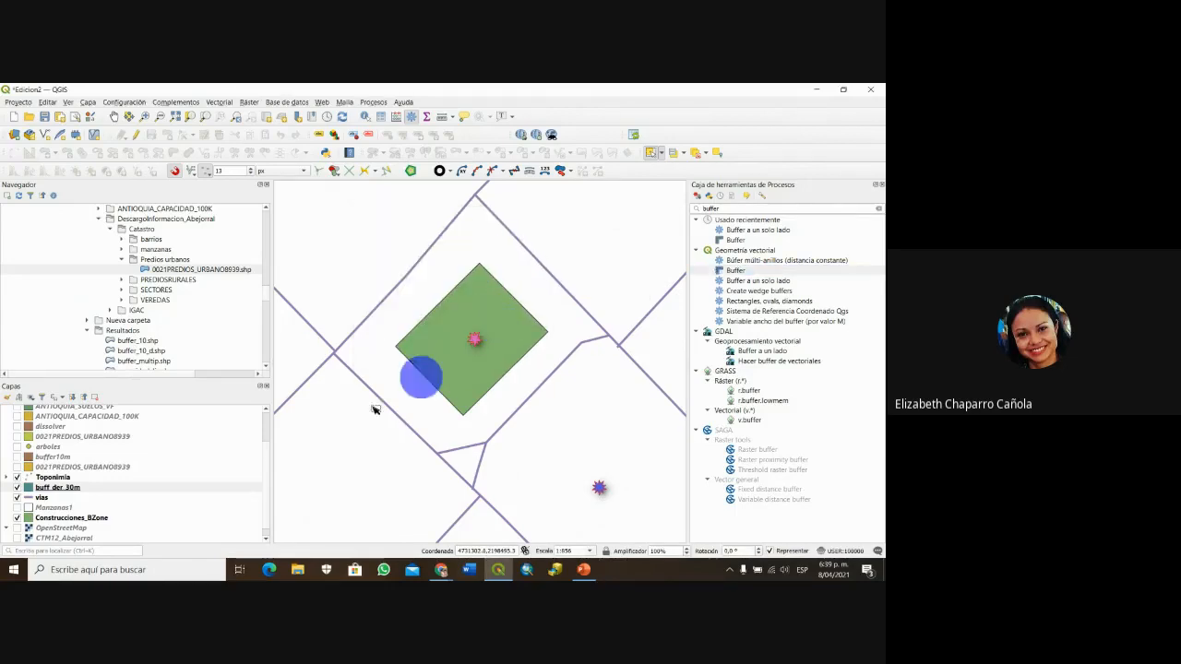
{"action": "left_click", "coordinate": [56, 518]}
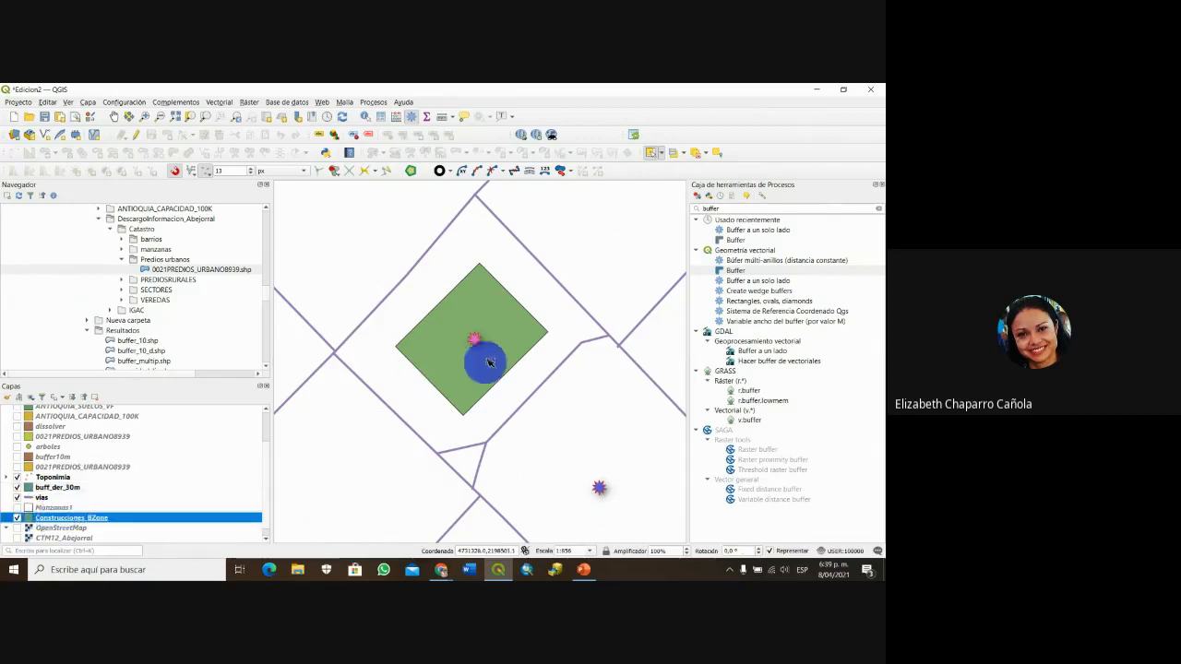
{"action": "left_click", "coordinate": [503, 326]}
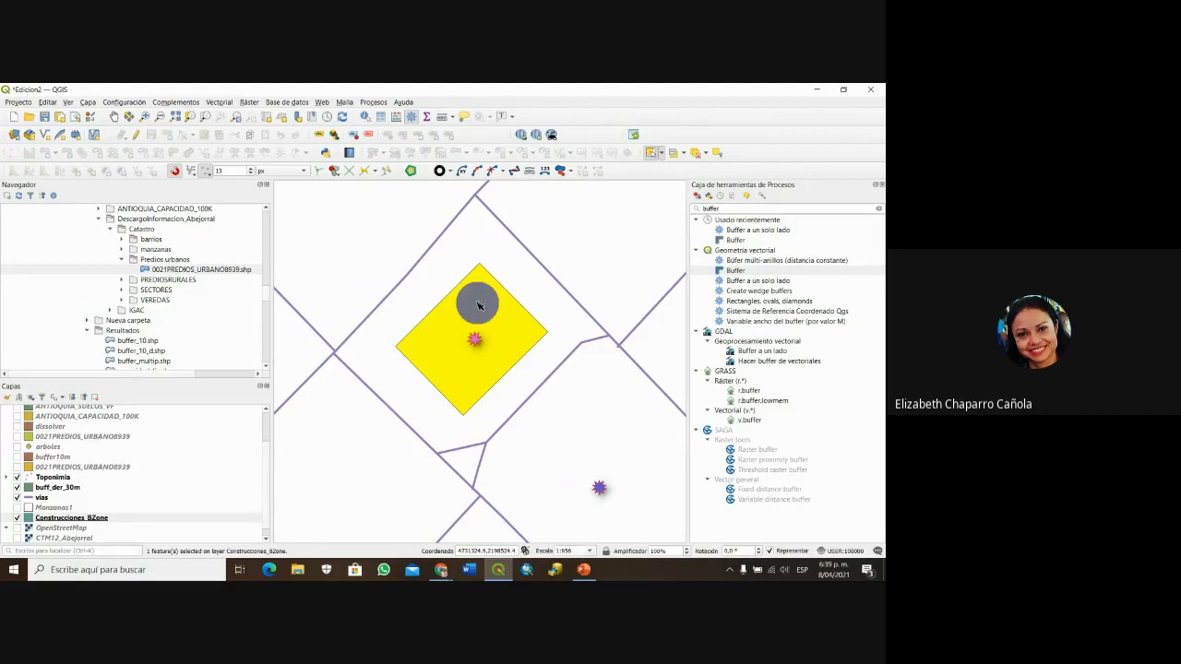
{"action": "scroll", "coordinate": [479, 305], "scroll_direction": "down", "scroll_amount": 4}
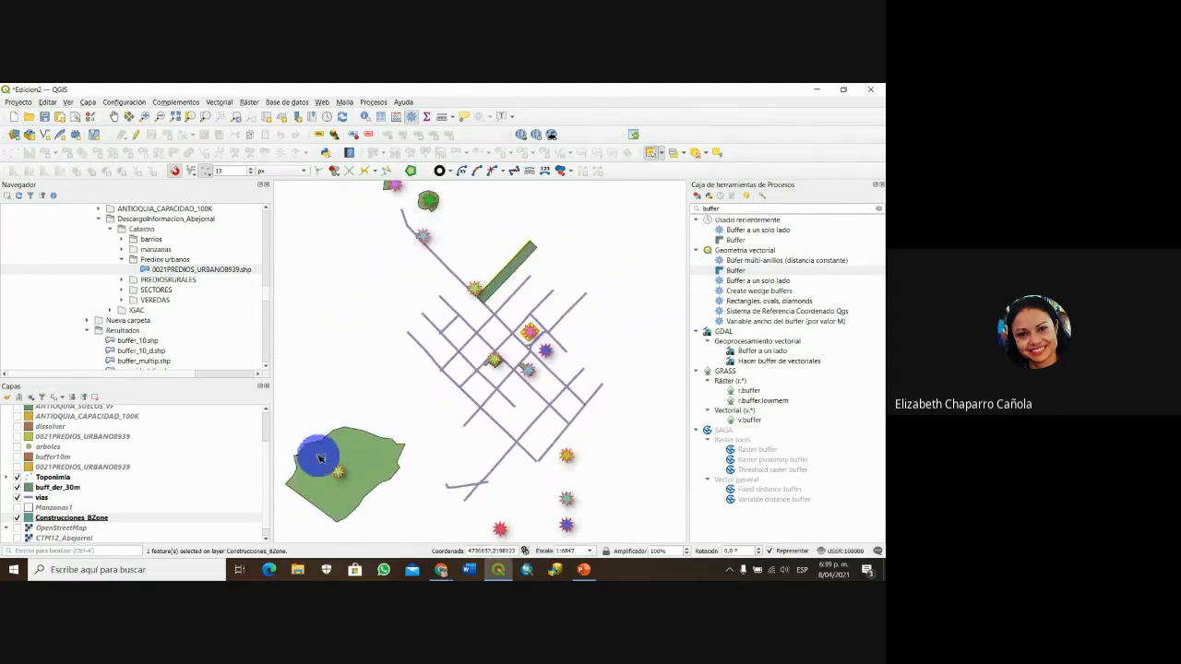
{"action": "scroll", "coordinate": [529, 337], "scroll_direction": "up", "scroll_amount": 4}
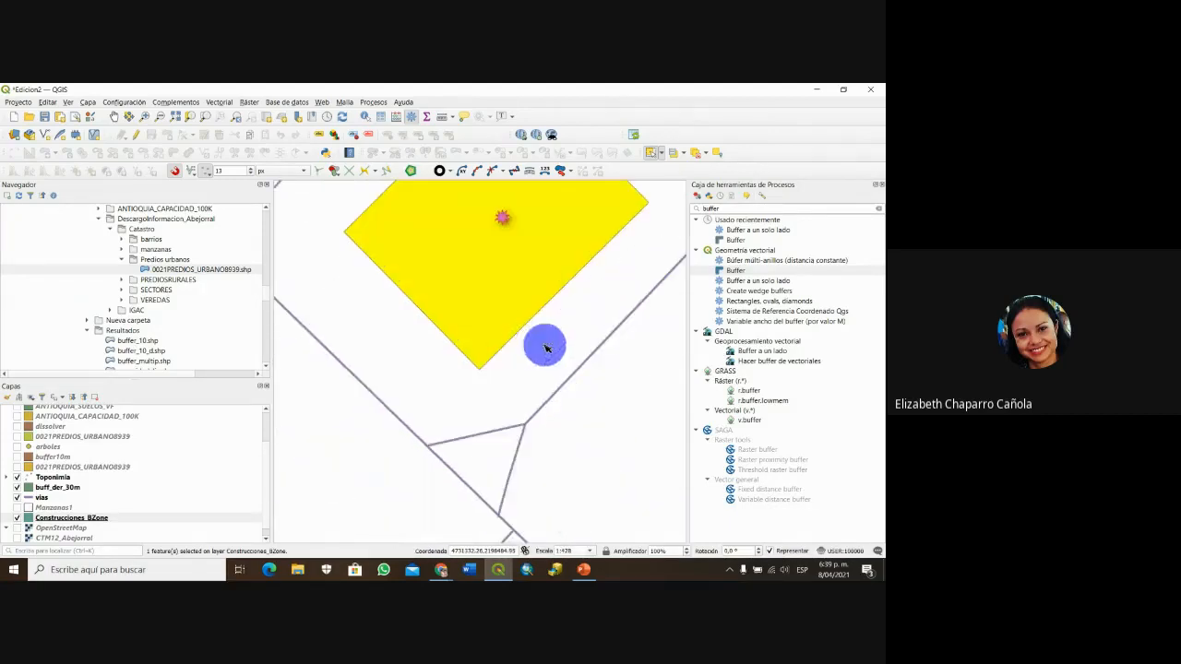
{"action": "left_click_drag", "start_coordinate": [546, 348], "coordinate": [542, 409]}
{"action": "scroll", "coordinate": [556, 356], "scroll_direction": "down", "scroll_amount": 1}
{"action": "left_click_drag", "start_coordinate": [548, 354], "coordinate": [526, 367]}
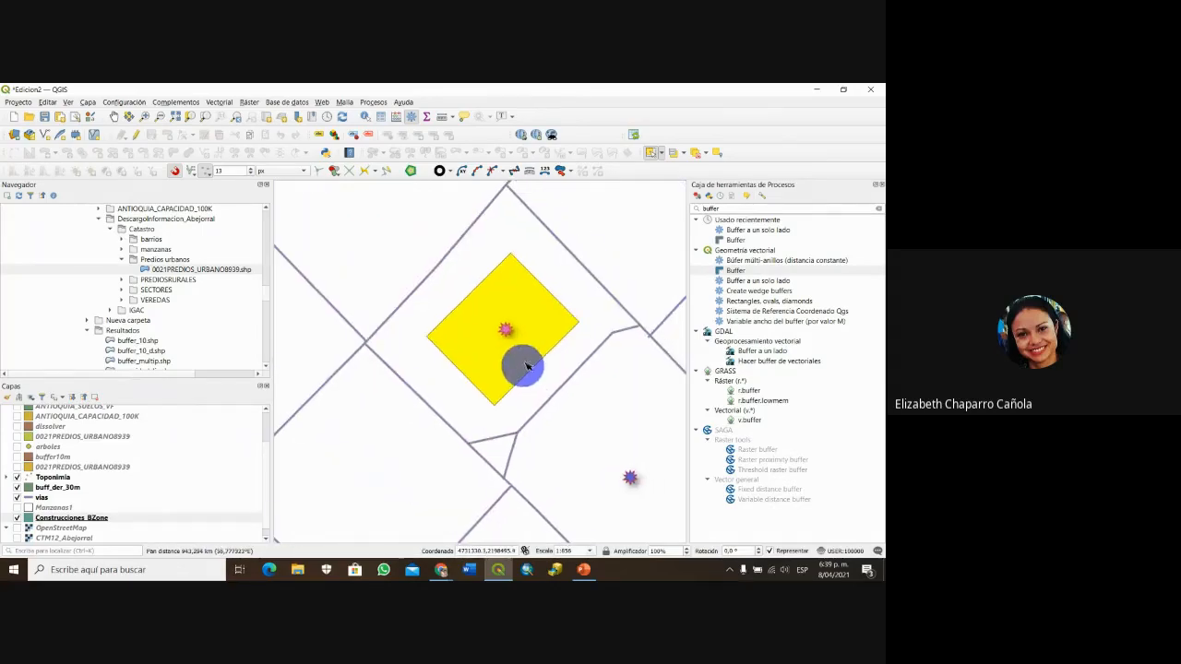
- Start a Multi Ring Buffer with Construcciones_BZone as the layer to be buffered
{"action": "left_click", "coordinate": [410, 171]}
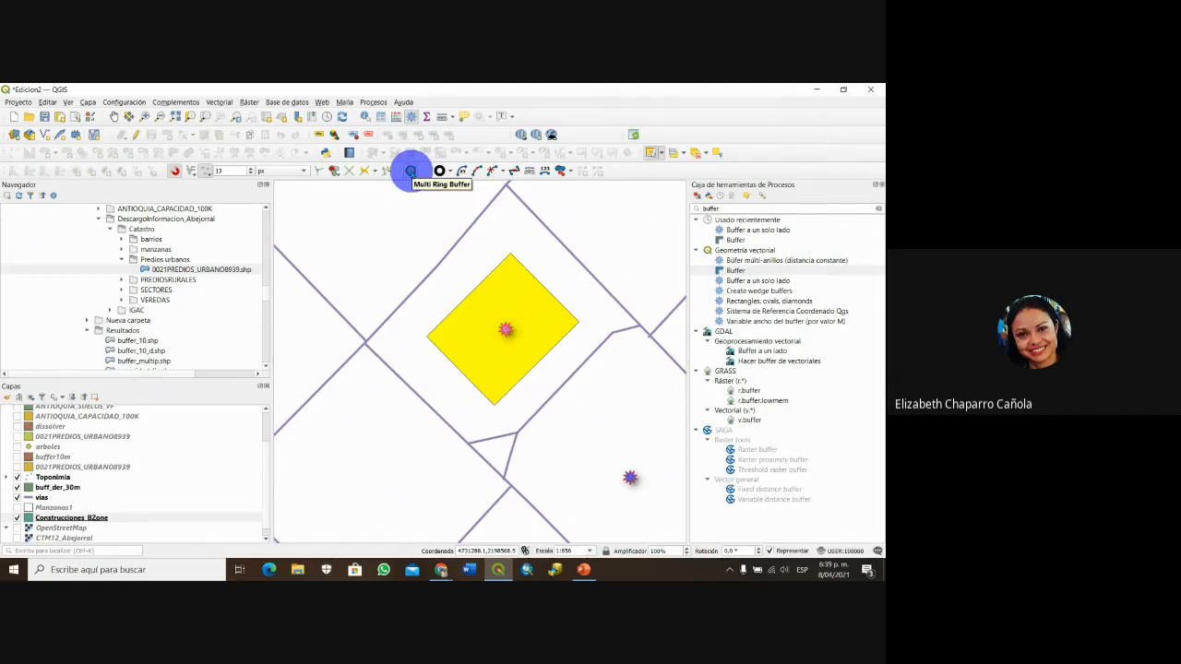
{"action": "left_click", "coordinate": [411, 171]}
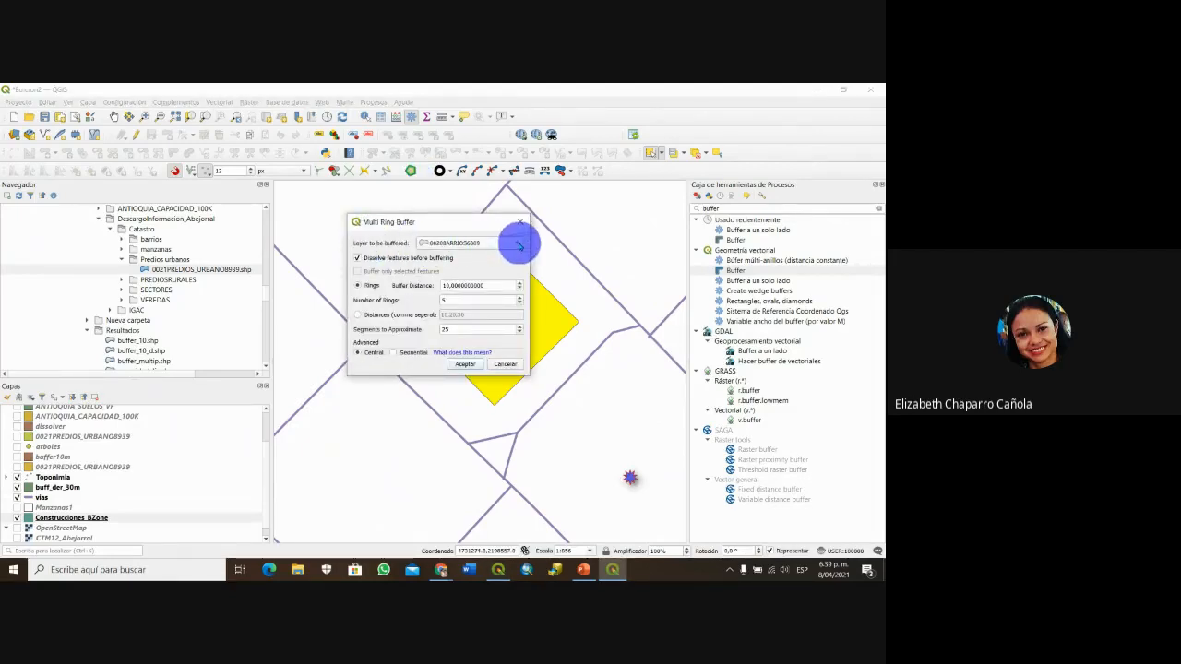
{"action": "left_click", "coordinate": [520, 244]}
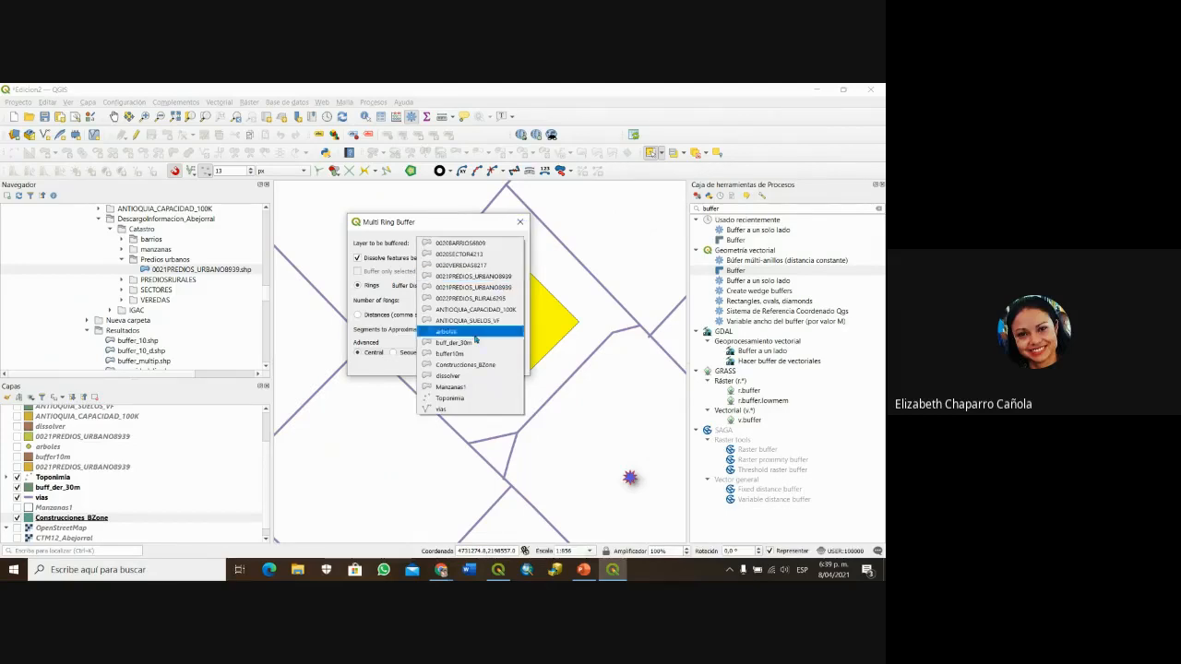
{"action": "left_click", "coordinate": [472, 365]}
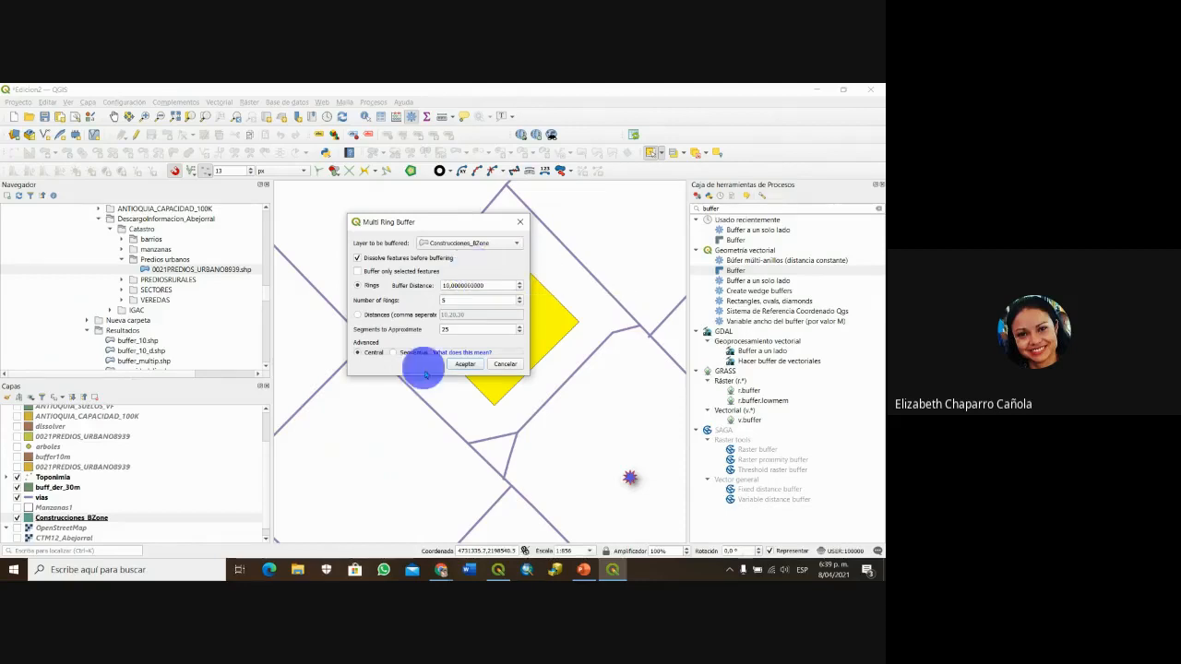
- Set the ring distances individually to 20,30,50 and run the Multi Ring Buffer on Construcciones_BZone
{"action": "left_click", "coordinate": [359, 316]}
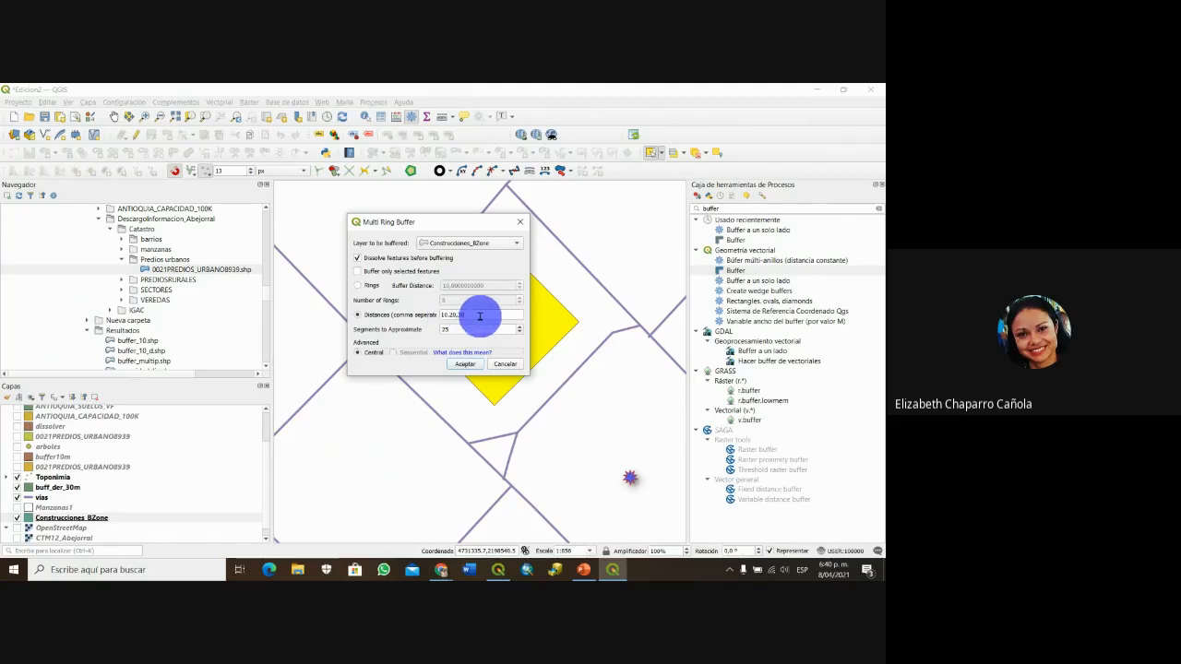
{"action": "left_click_drag", "start_coordinate": [480, 223], "coordinate": [331, 196]}
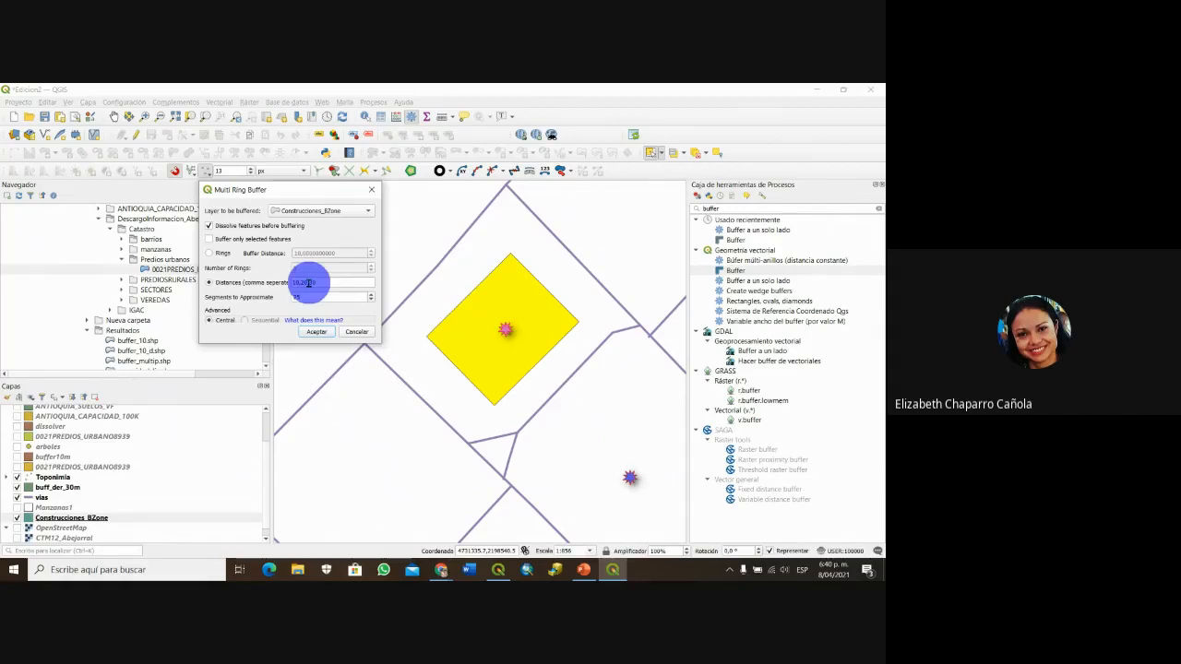
{"action": "type", "text": ",30"}
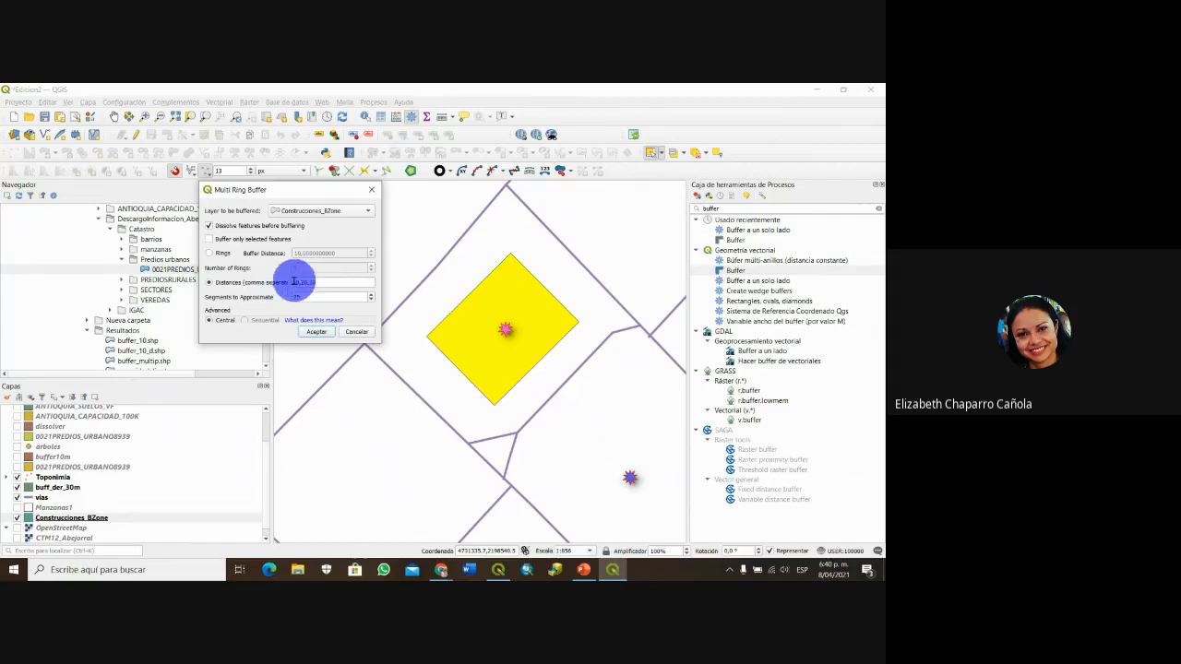
{"action": "double_click", "coordinate": [295, 283]}
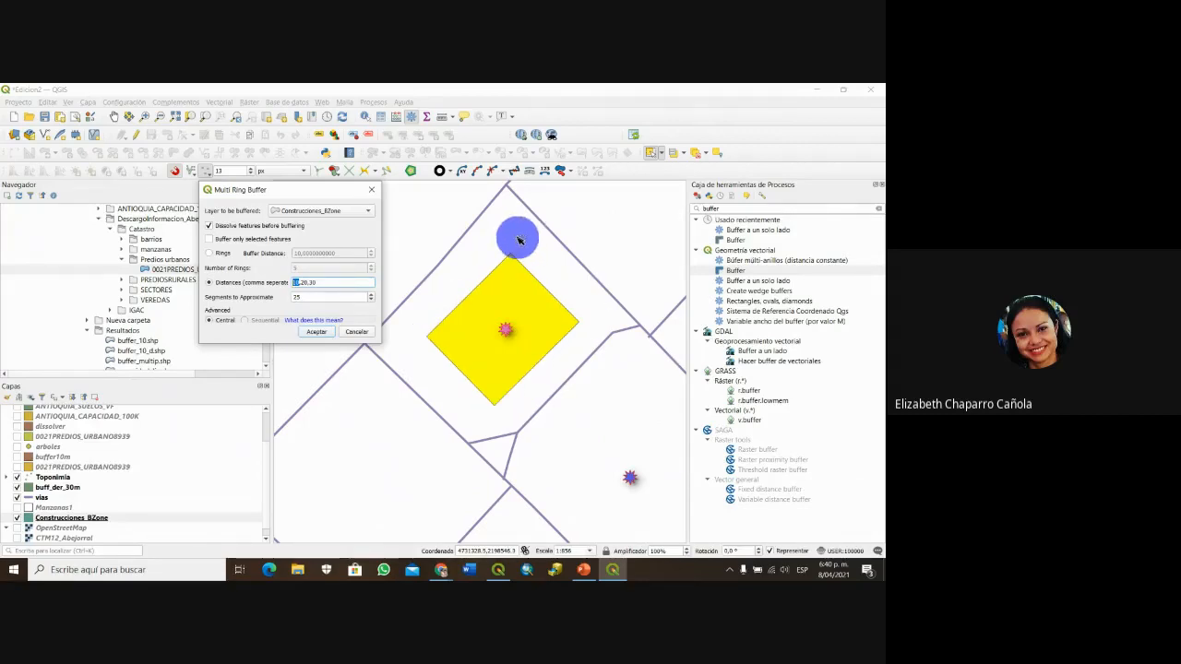
{"action": "left_click_drag", "start_coordinate": [307, 283], "coordinate": [299, 283]}
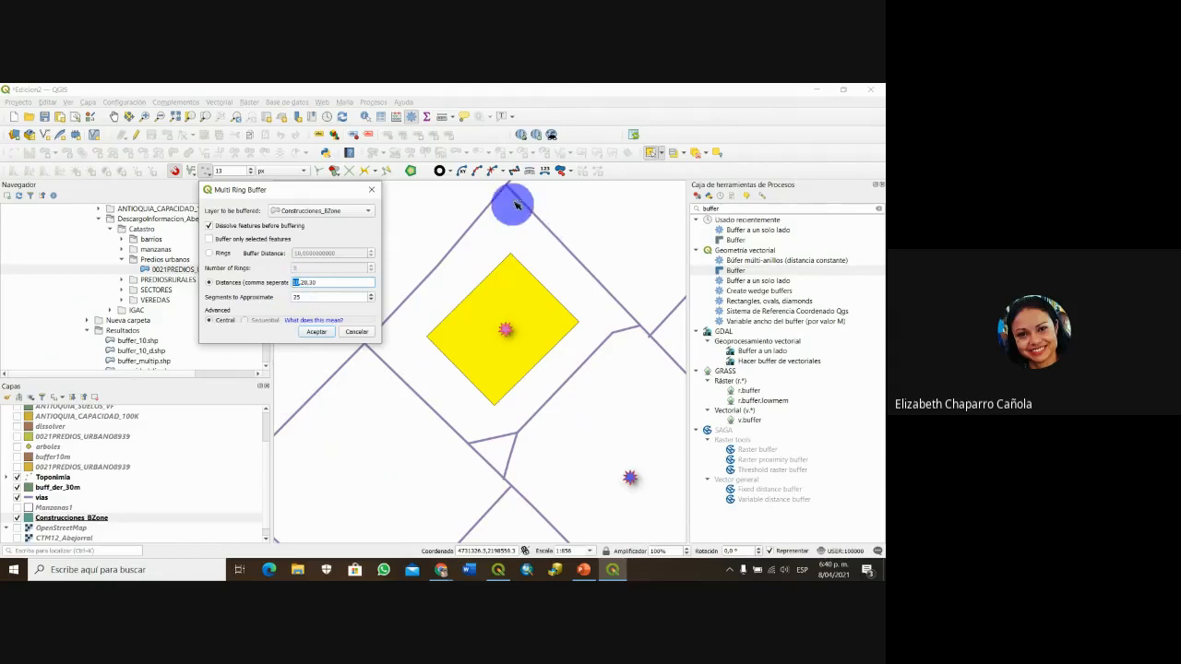
{"action": "left_click_drag", "start_coordinate": [314, 284], "coordinate": [300, 283]}
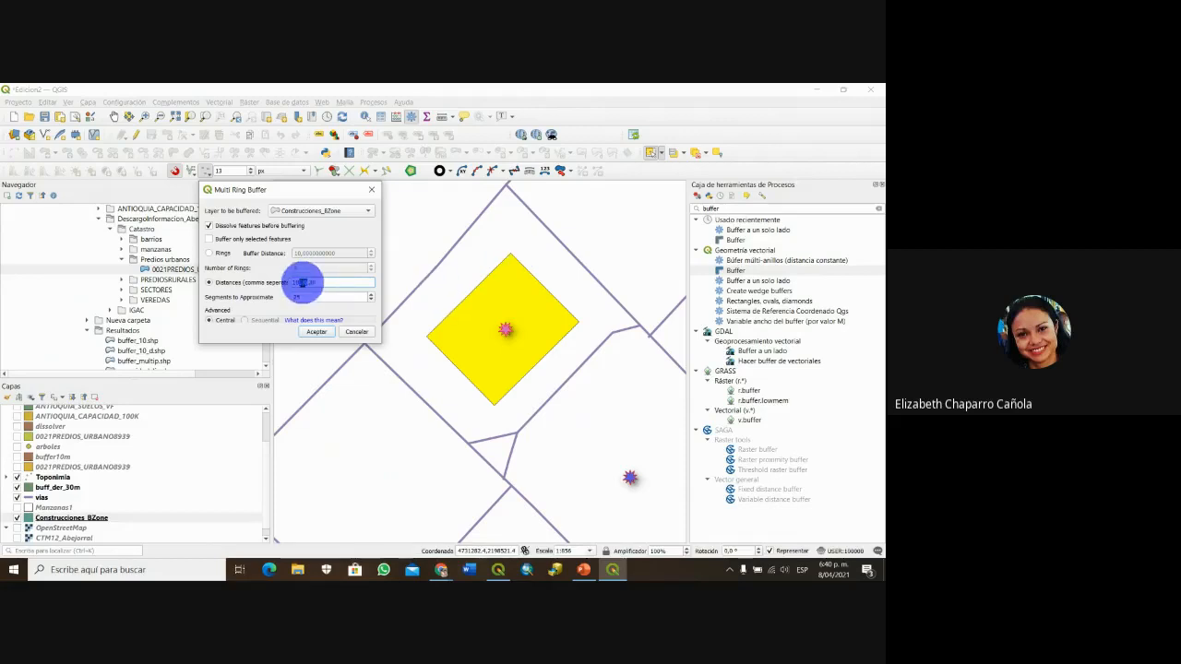
{"action": "left_click_drag", "start_coordinate": [303, 283], "coordinate": [315, 283]}
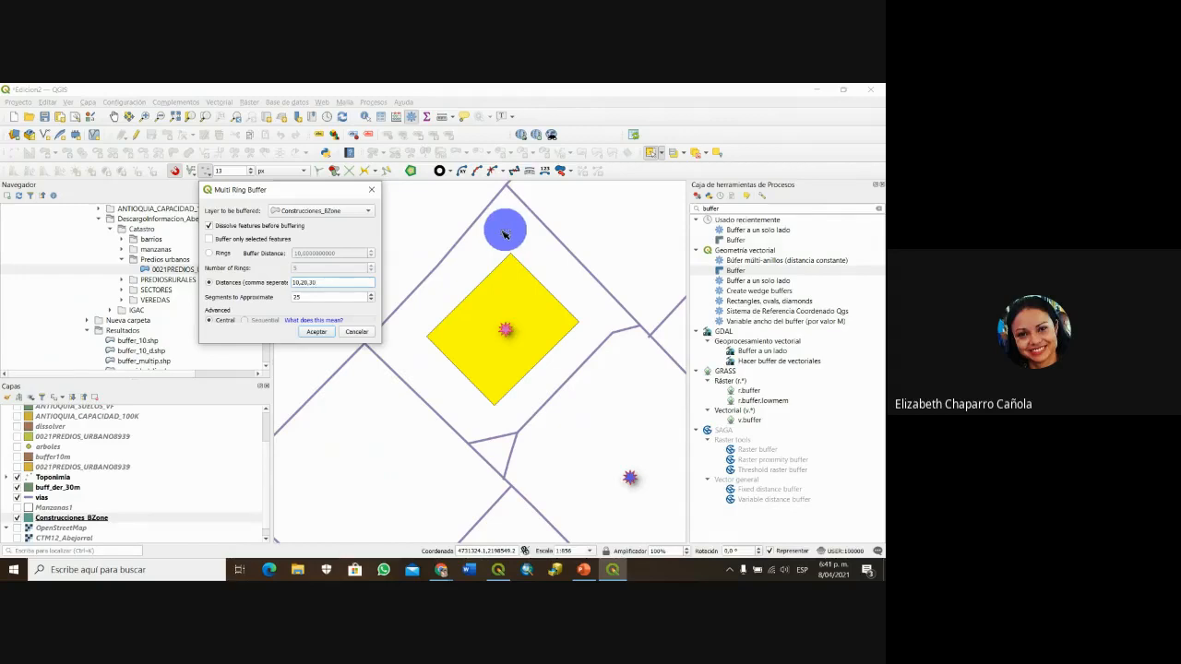
{"action": "triple_click", "coordinate": [298, 283]}
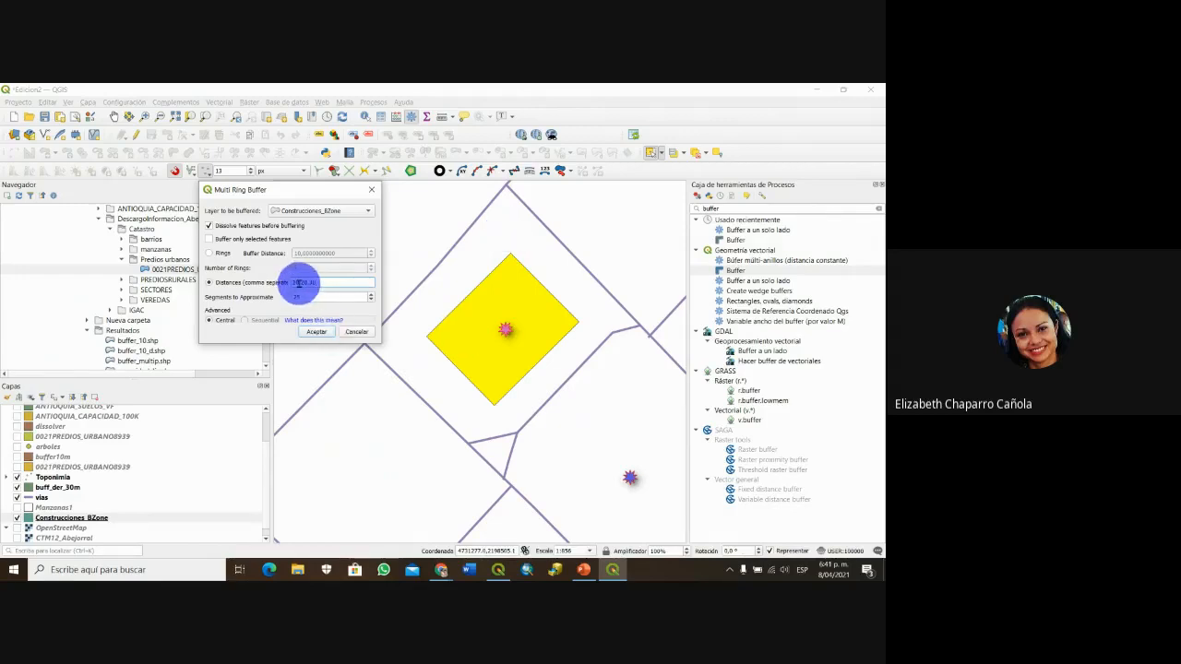
{"action": "left_click_drag", "start_coordinate": [300, 283], "coordinate": [291, 283]}
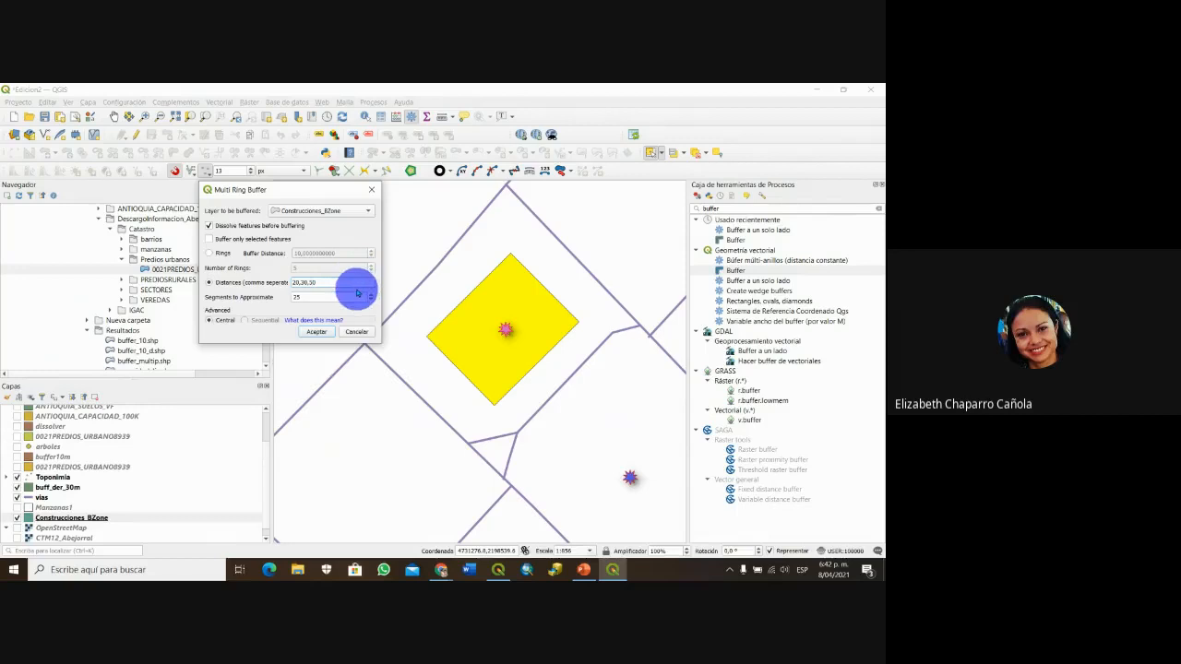
{"action": "key", "text": "ctrl+a"}
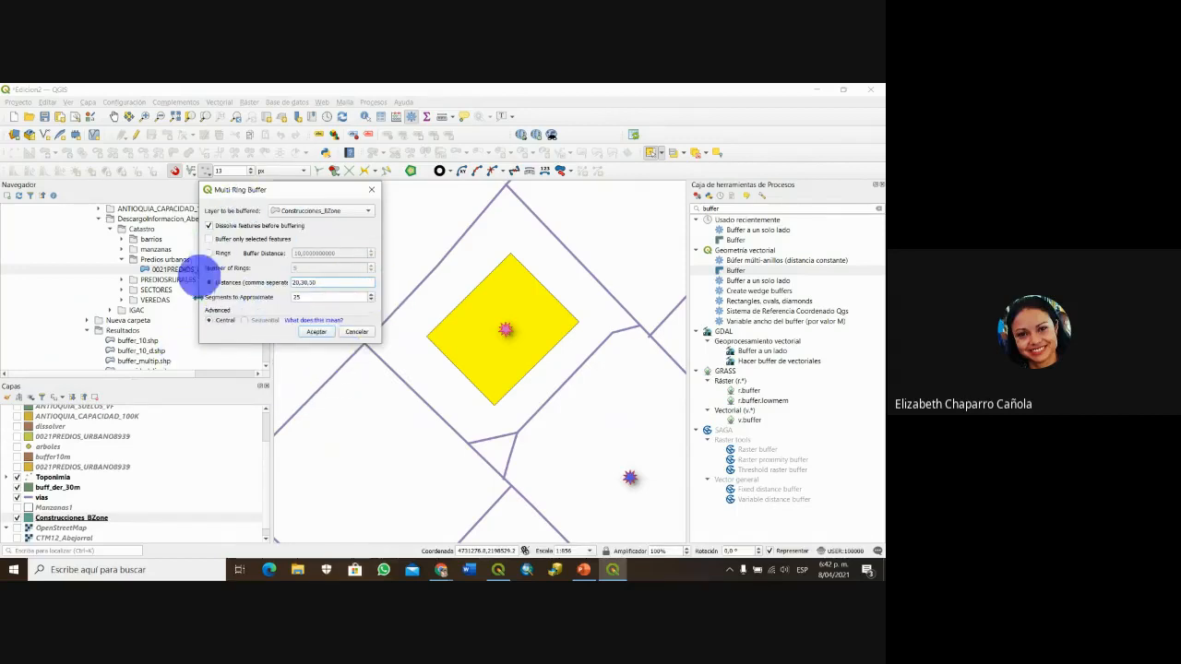
{"action": "left_click", "coordinate": [318, 333]}
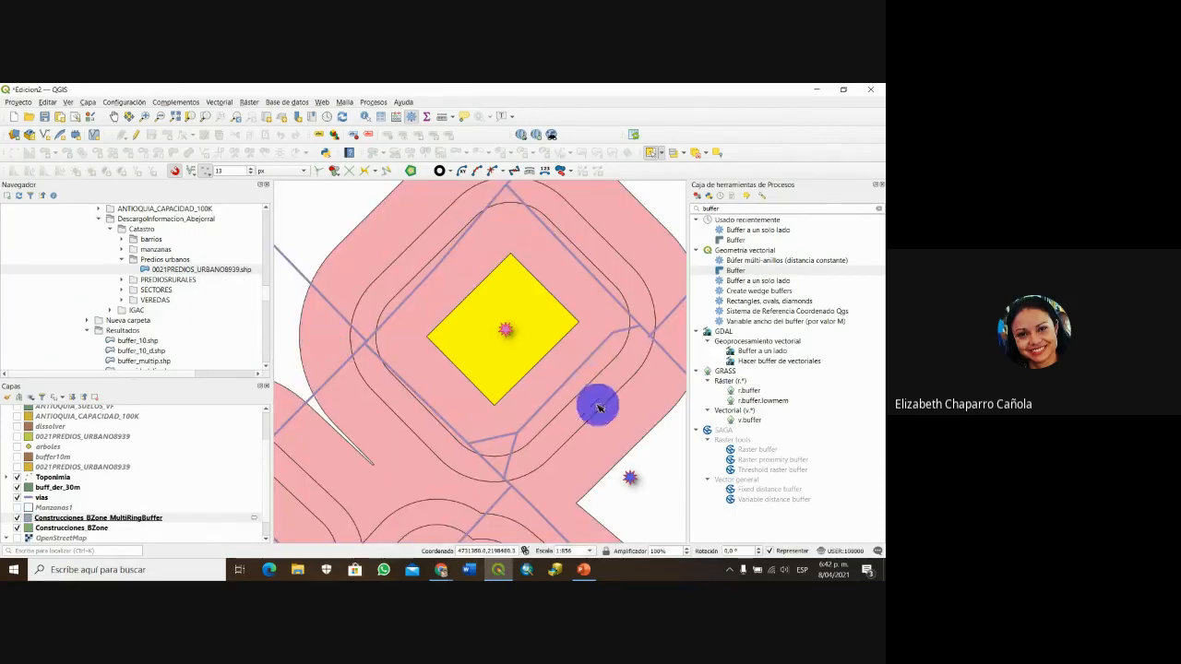
- Measure the widths of the buffer rings outward from the northeast edge of the yellow building polygon, and close the measurement
{"action": "scroll", "coordinate": [548, 367], "scroll_direction": "down", "scroll_amount": 2}
{"action": "scroll", "coordinate": [569, 418], "scroll_direction": "up", "scroll_amount": 2}
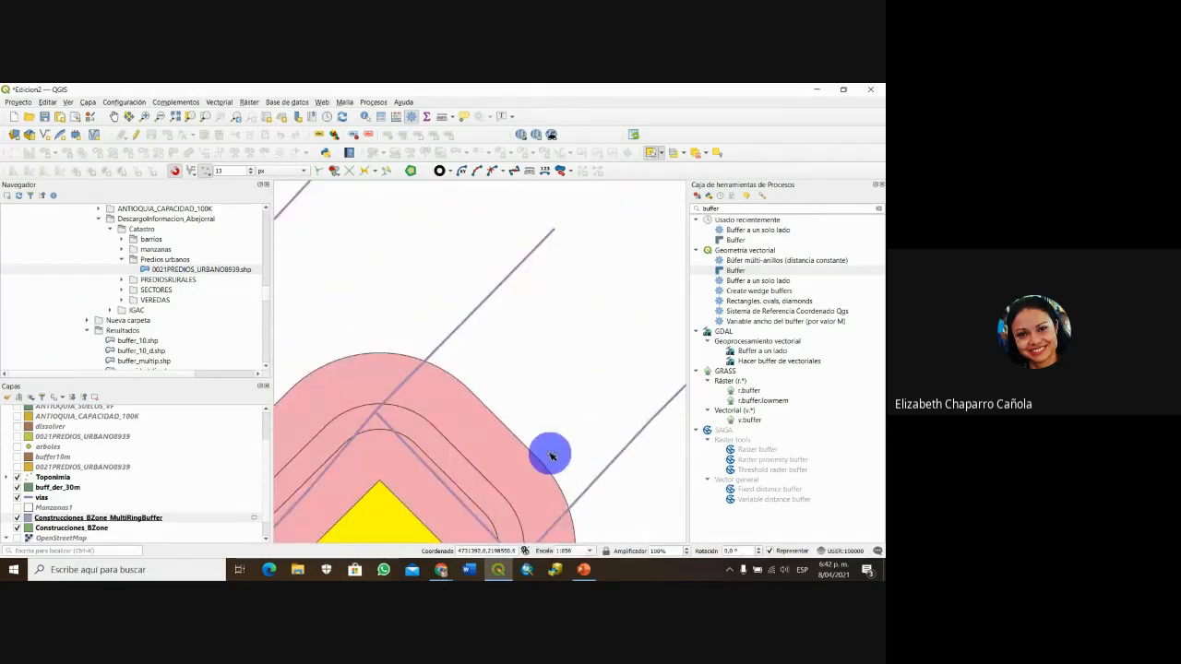
{"action": "scroll", "coordinate": [548, 453], "scroll_direction": "down", "scroll_amount": 2}
{"action": "scroll", "coordinate": [579, 382], "scroll_direction": "up", "scroll_amount": 2}
{"action": "left_click_drag", "start_coordinate": [596, 359], "coordinate": [529, 444]}
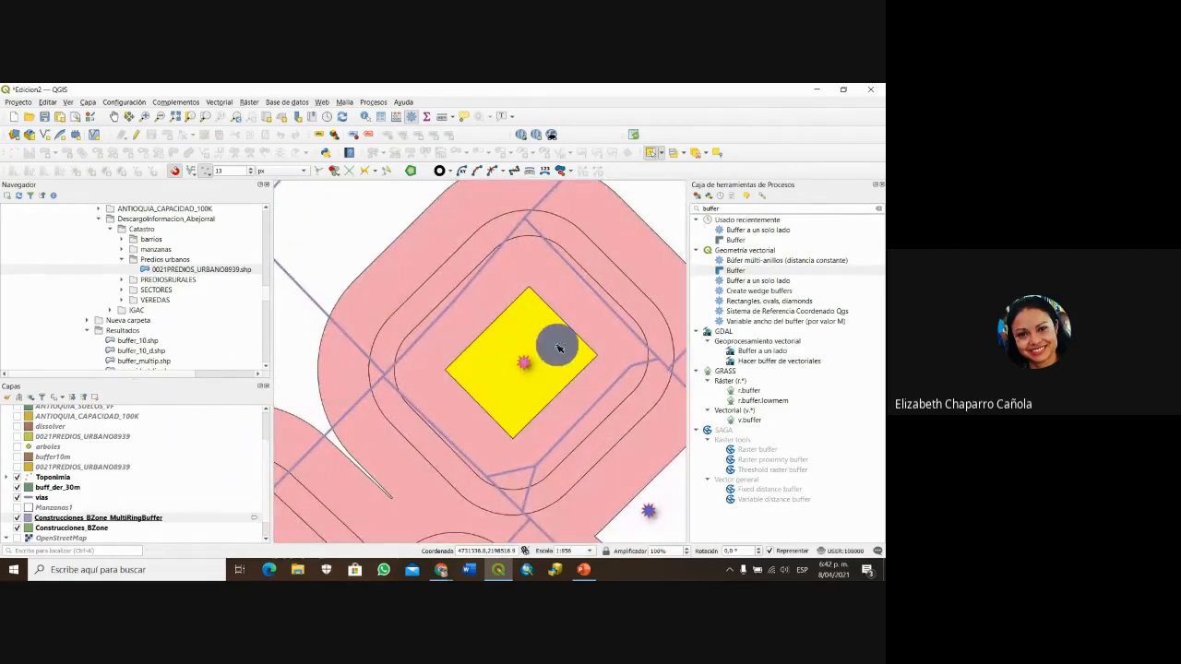
{"action": "left_click_drag", "start_coordinate": [575, 353], "coordinate": [518, 361]}
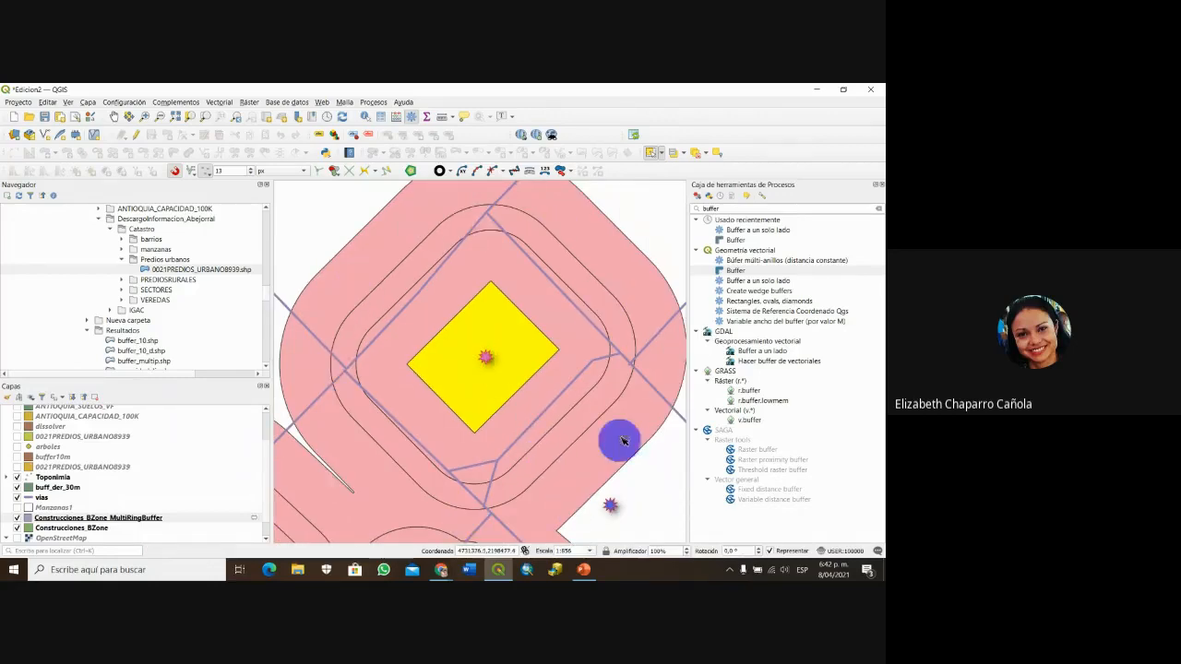
{"action": "left_click", "coordinate": [441, 116]}
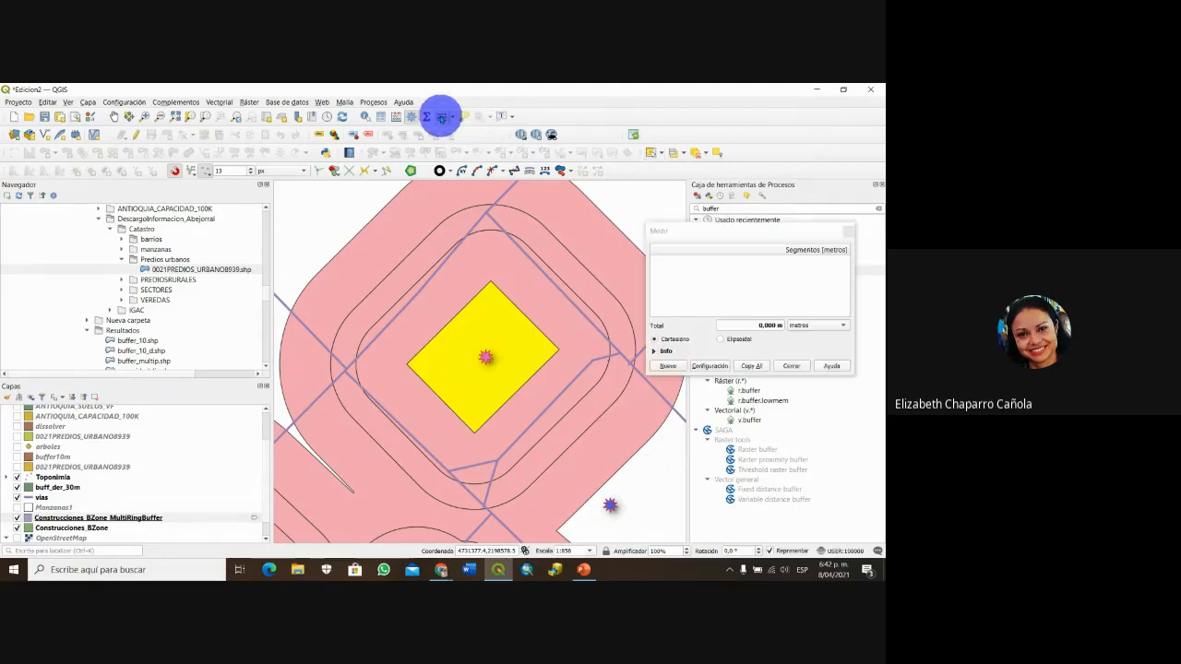
{"action": "left_click_drag", "start_coordinate": [610, 354], "coordinate": [568, 400]}
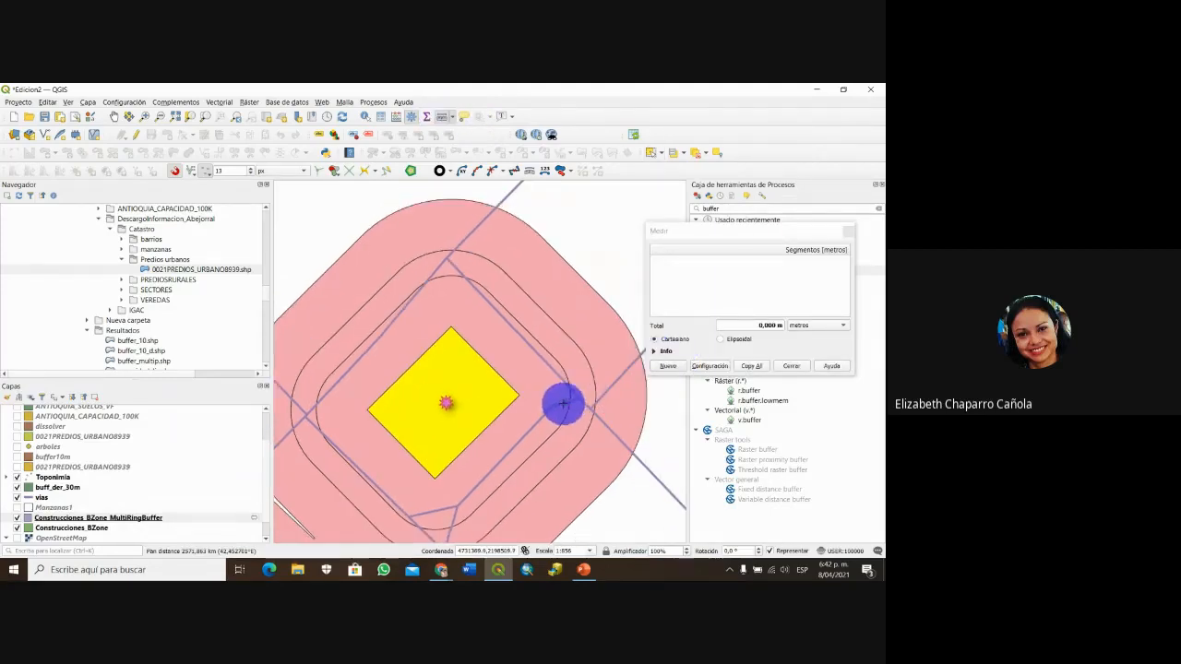
{"action": "left_click", "coordinate": [487, 354]}
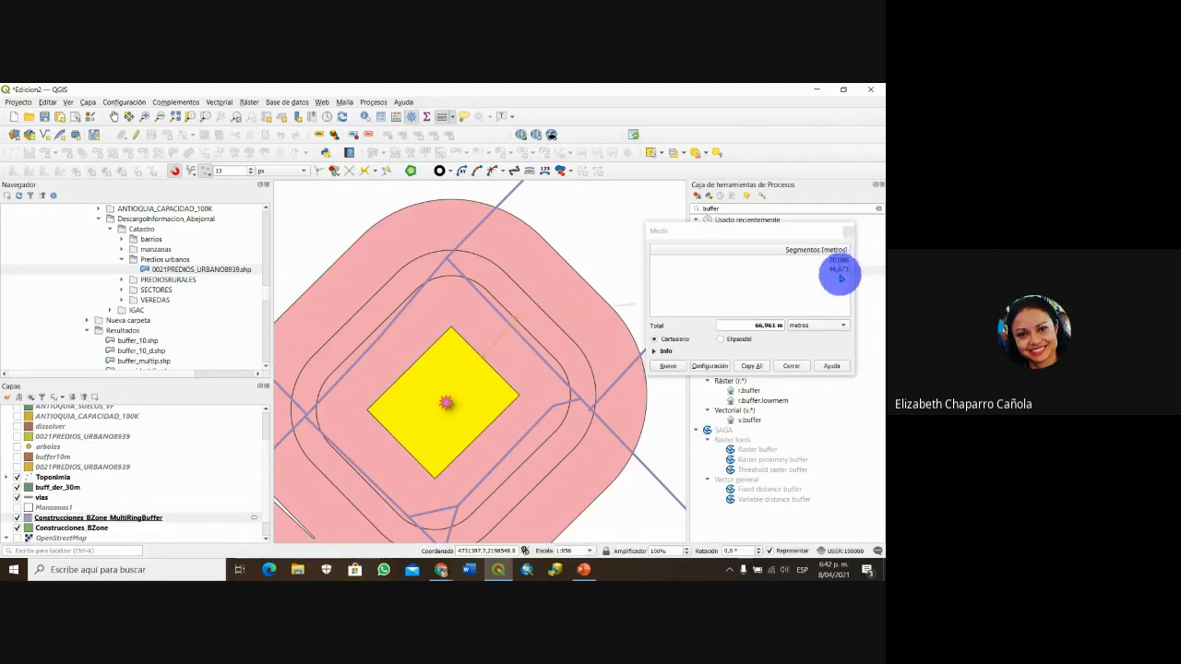
{"action": "left_click", "coordinate": [530, 298]}
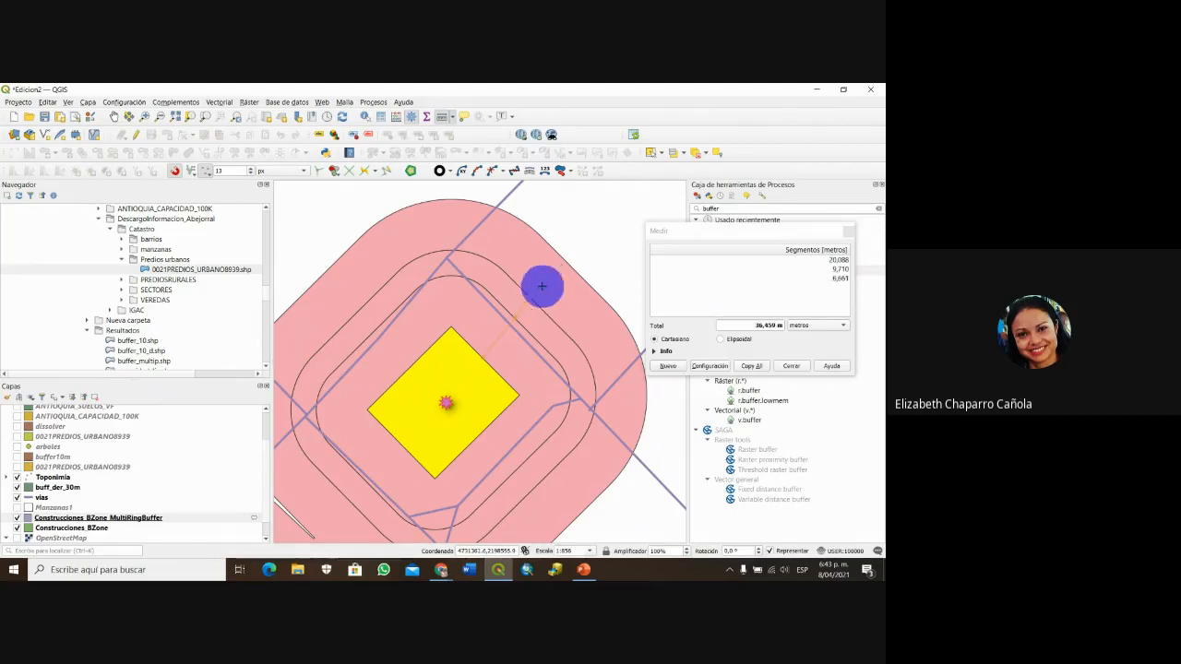
{"action": "scroll", "coordinate": [541, 288], "scroll_direction": "up", "scroll_amount": 4}
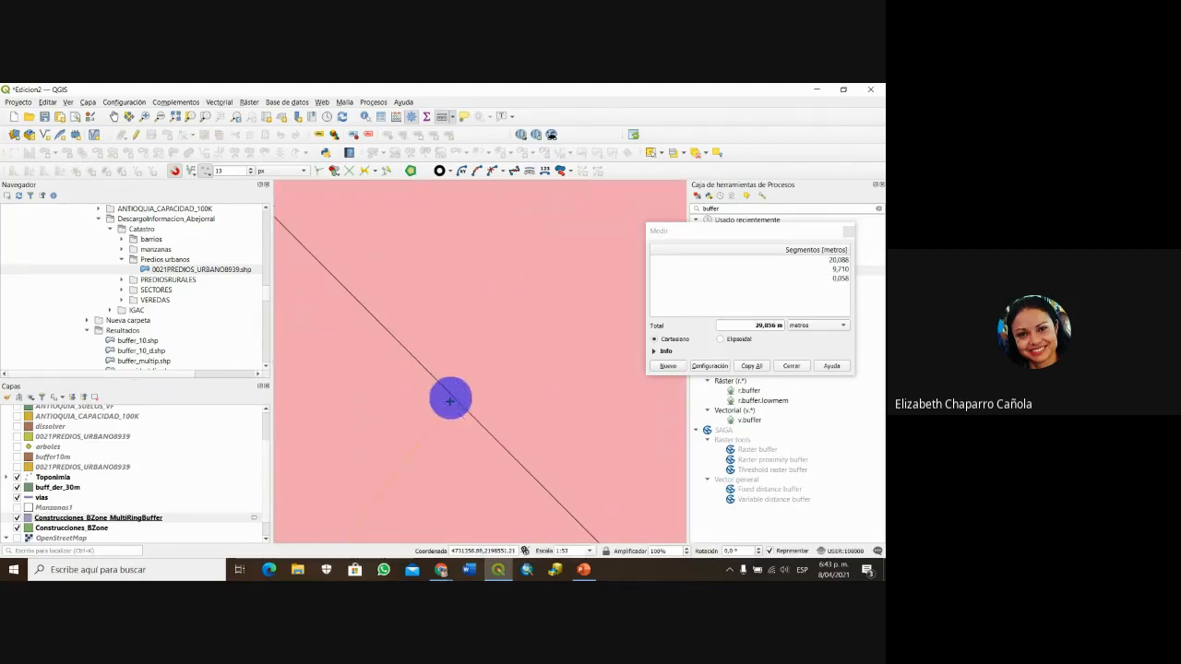
{"action": "scroll", "coordinate": [490, 364], "scroll_direction": "down", "scroll_amount": 1}
{"action": "scroll", "coordinate": [490, 363], "scroll_direction": "down", "scroll_amount": 3}
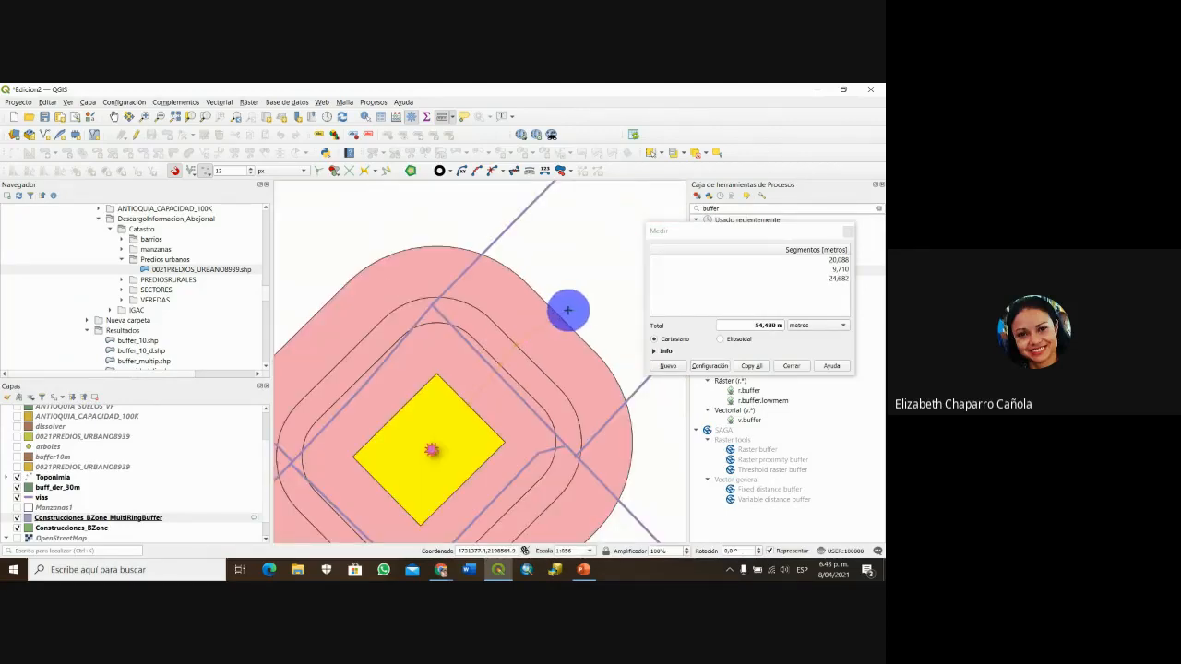
{"action": "left_click", "coordinate": [791, 365]}
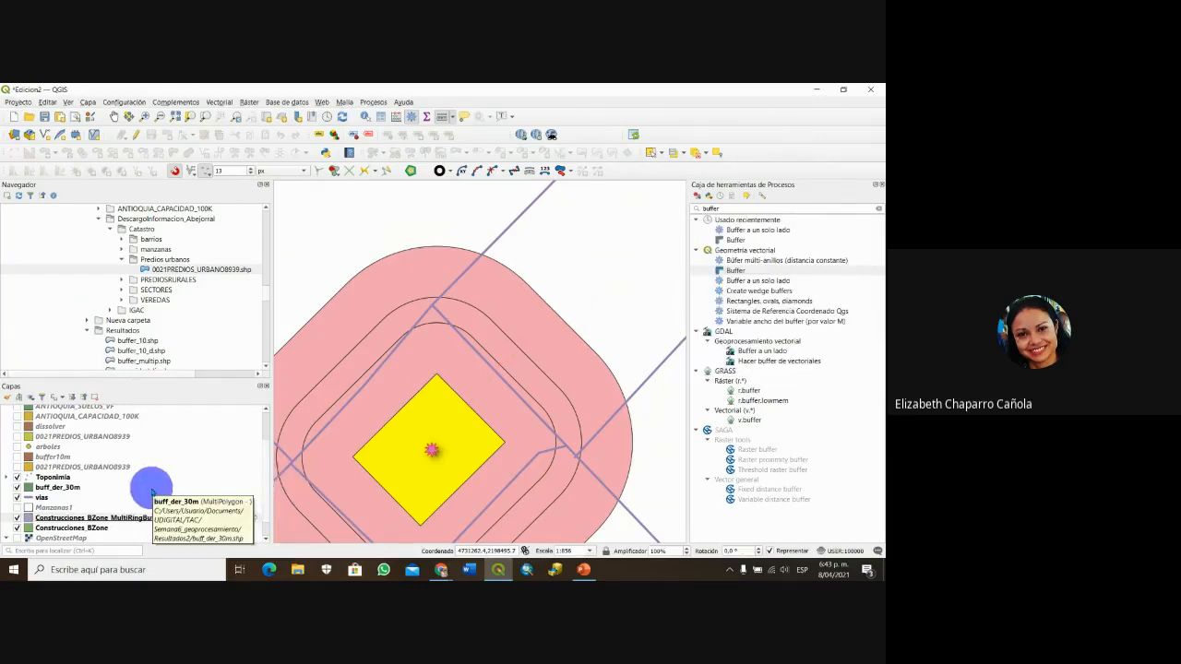
{"action": "scroll", "coordinate": [105, 474], "scroll_direction": "up", "scroll_amount": 2}
{"action": "scroll", "coordinate": [106, 481], "scroll_direction": "down", "scroll_amount": 3}
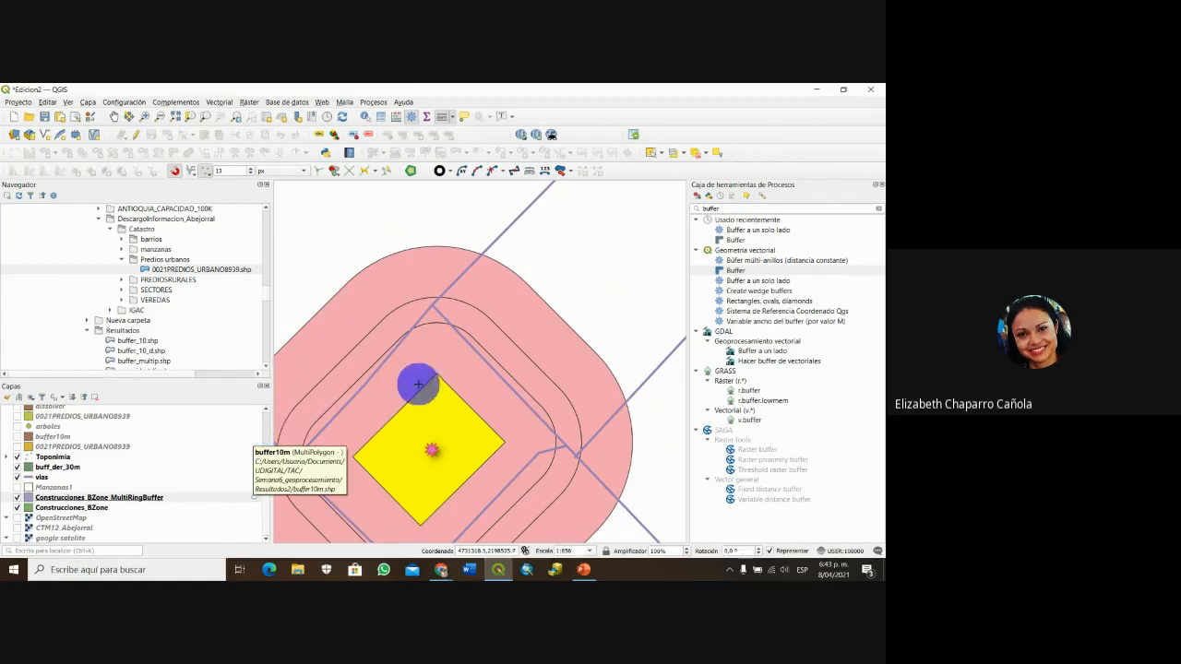
{"action": "left_click_drag", "start_coordinate": [429, 326], "coordinate": [484, 279]}
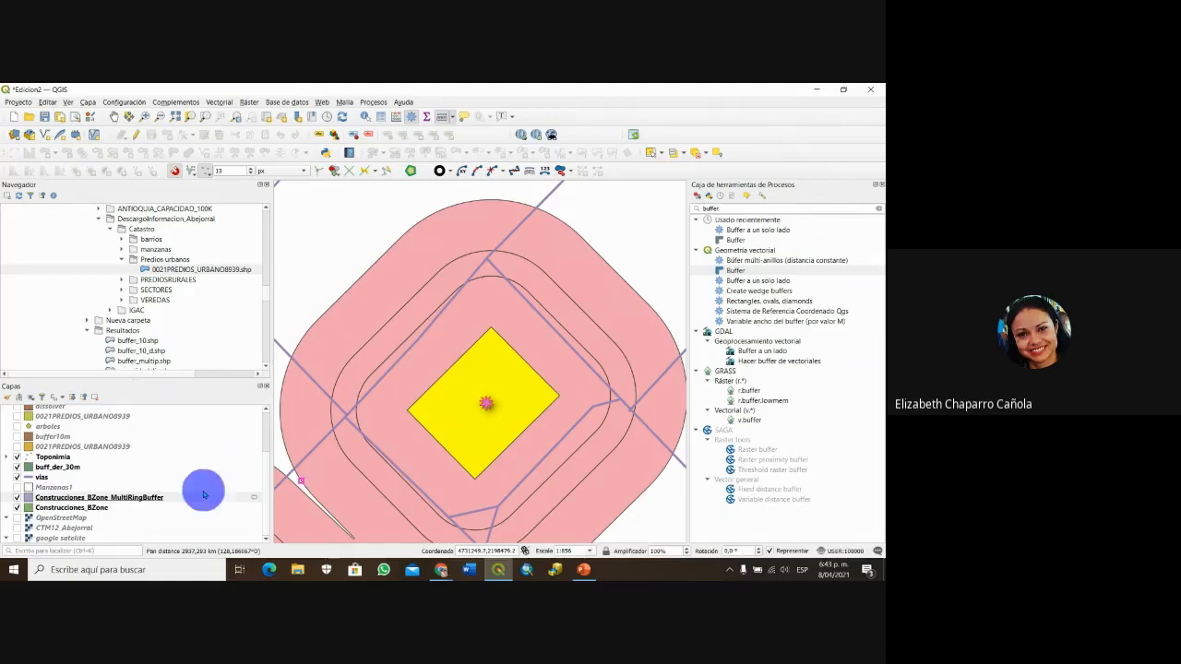
{"action": "right_click", "coordinate": [104, 498]}
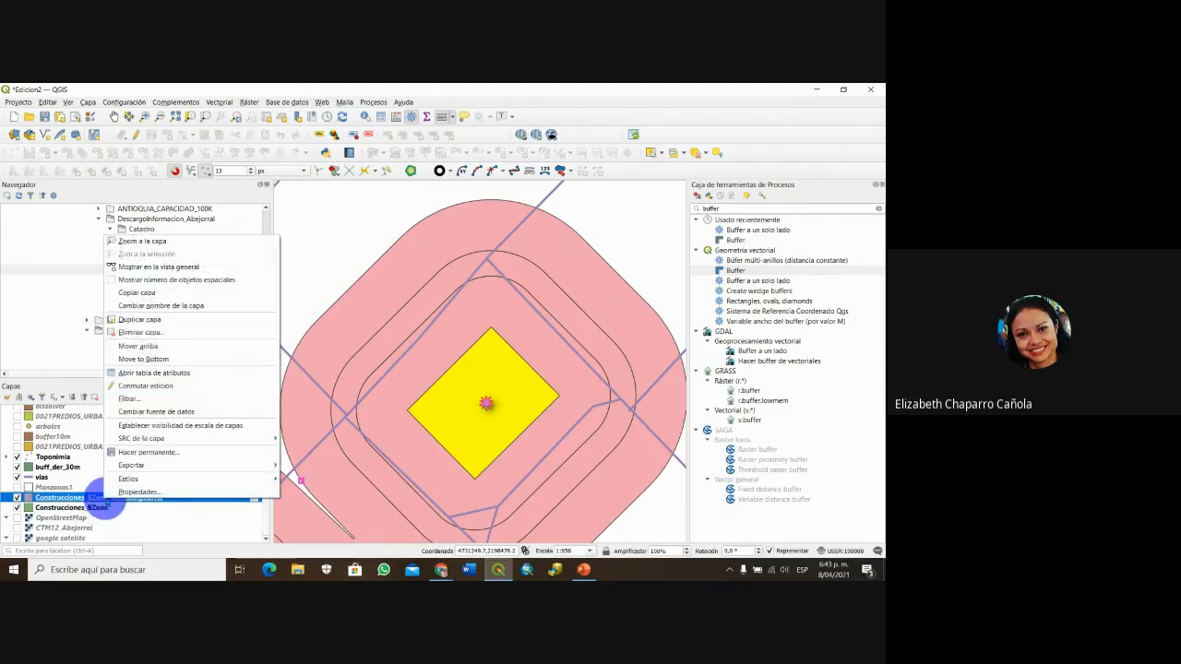
{"action": "mouse_move", "coordinate": [164, 466]}
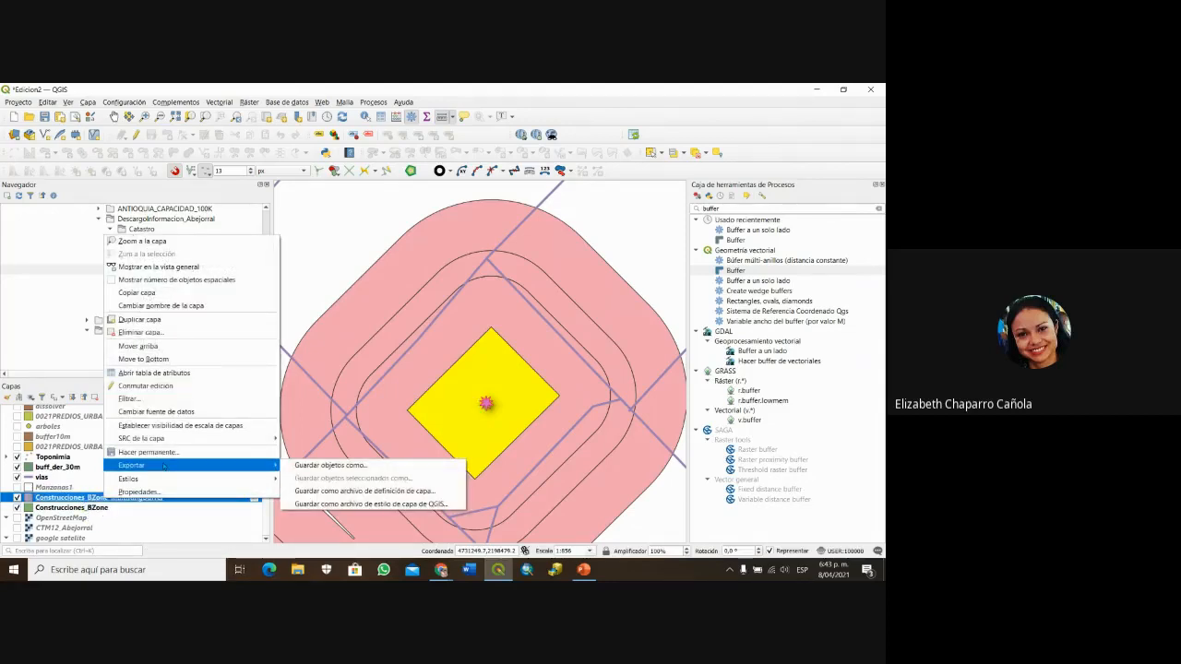
{"action": "left_click", "coordinate": [323, 465]}
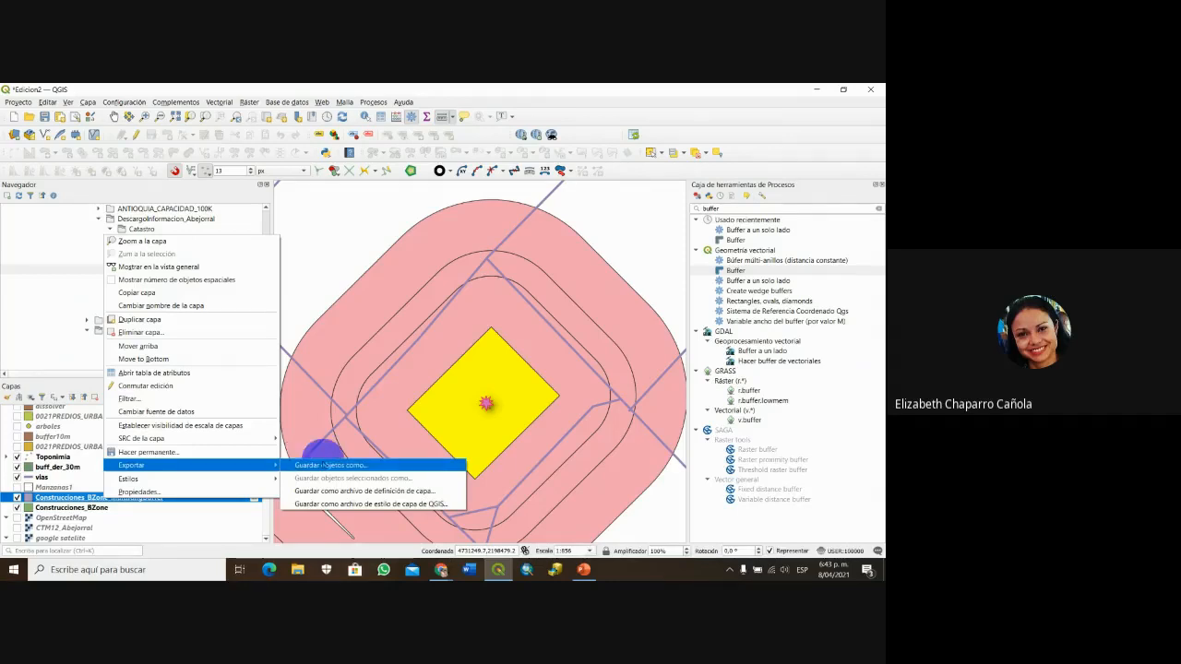
{"action": "left_click", "coordinate": [92, 496]}
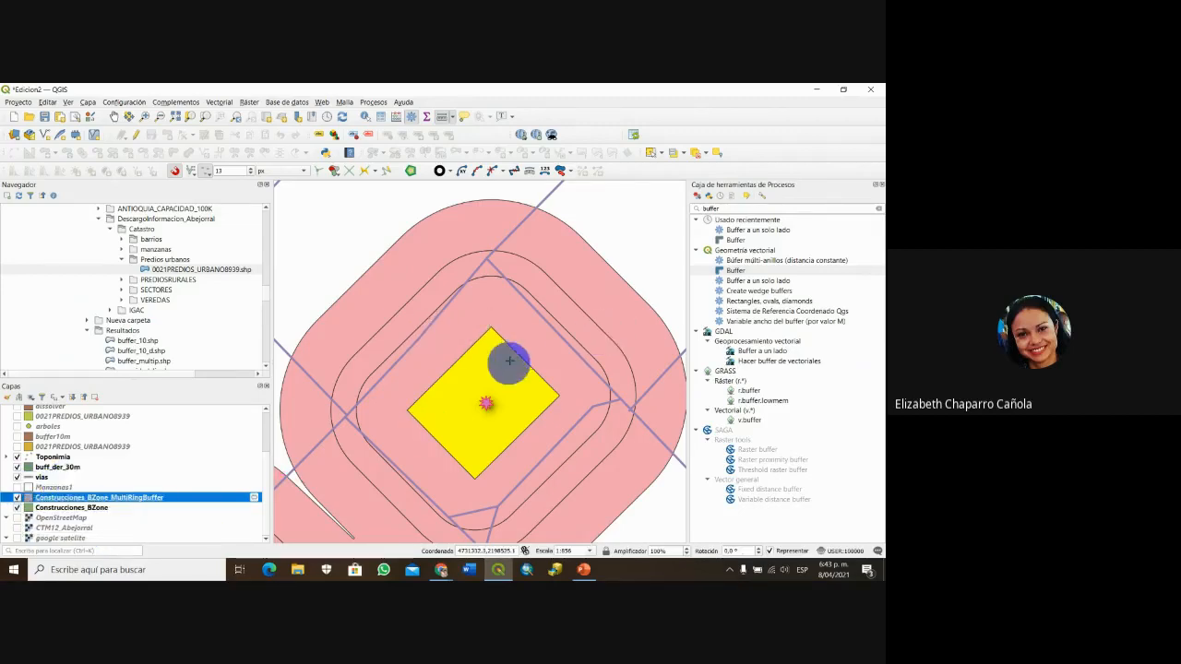
{"action": "left_click_drag", "start_coordinate": [509, 359], "coordinate": [535, 324]}
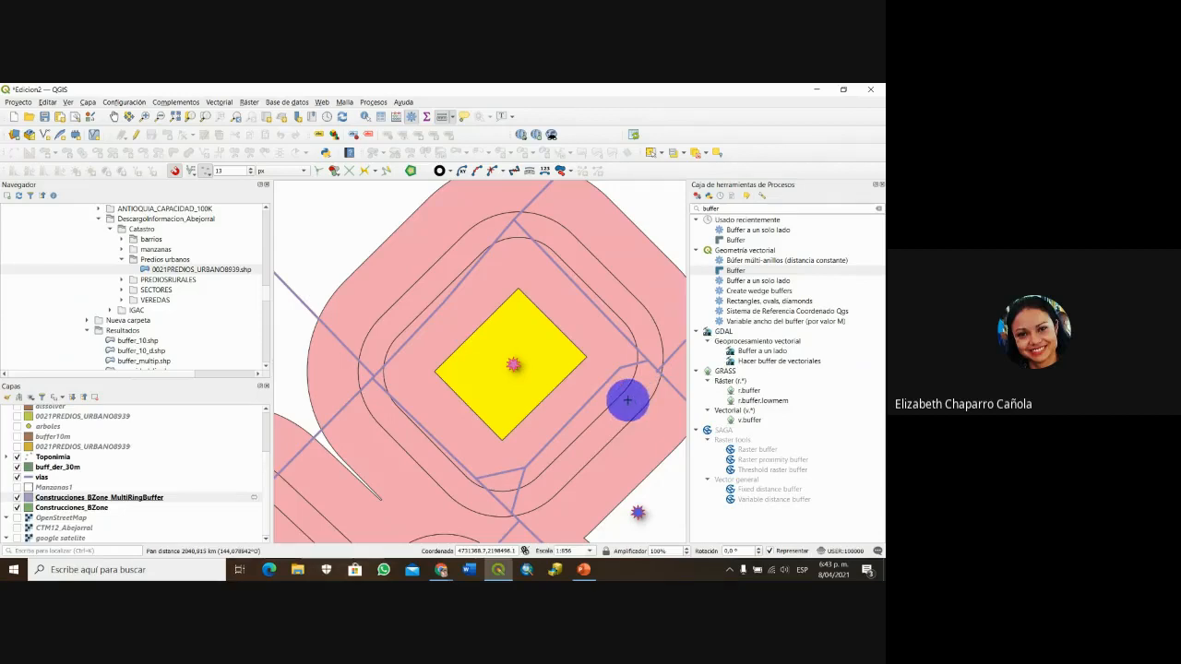
{"action": "left_click", "coordinate": [25, 499]}
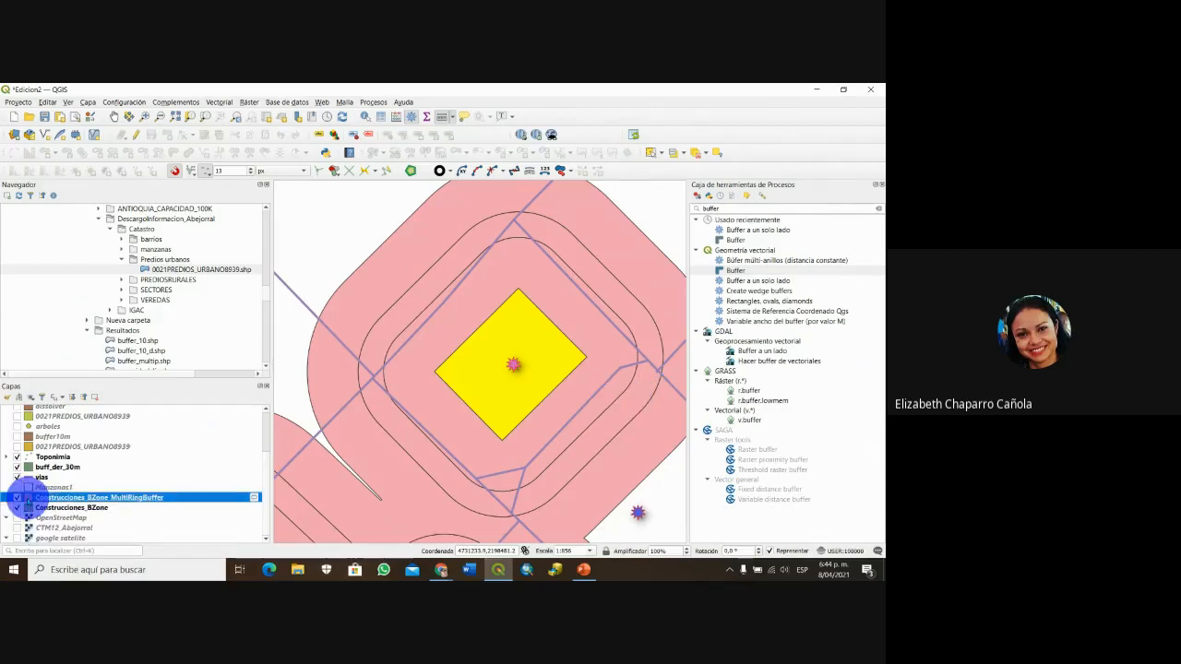
{"action": "double_click", "coordinate": [25, 499]}
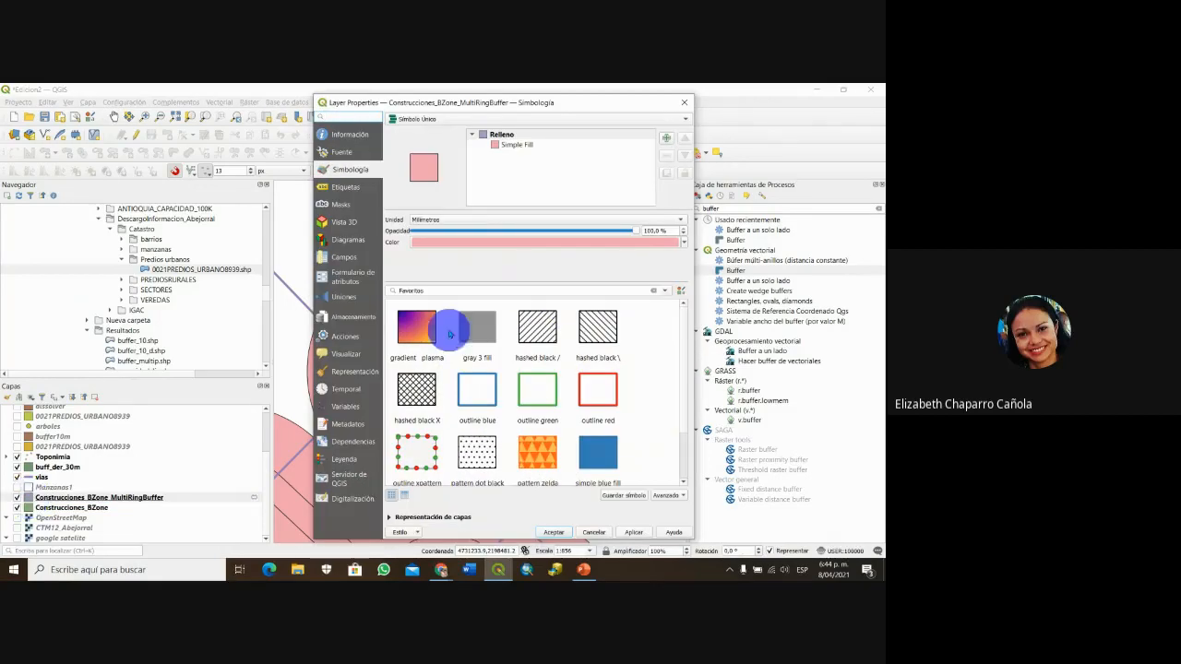
{"action": "left_click", "coordinate": [684, 102]}
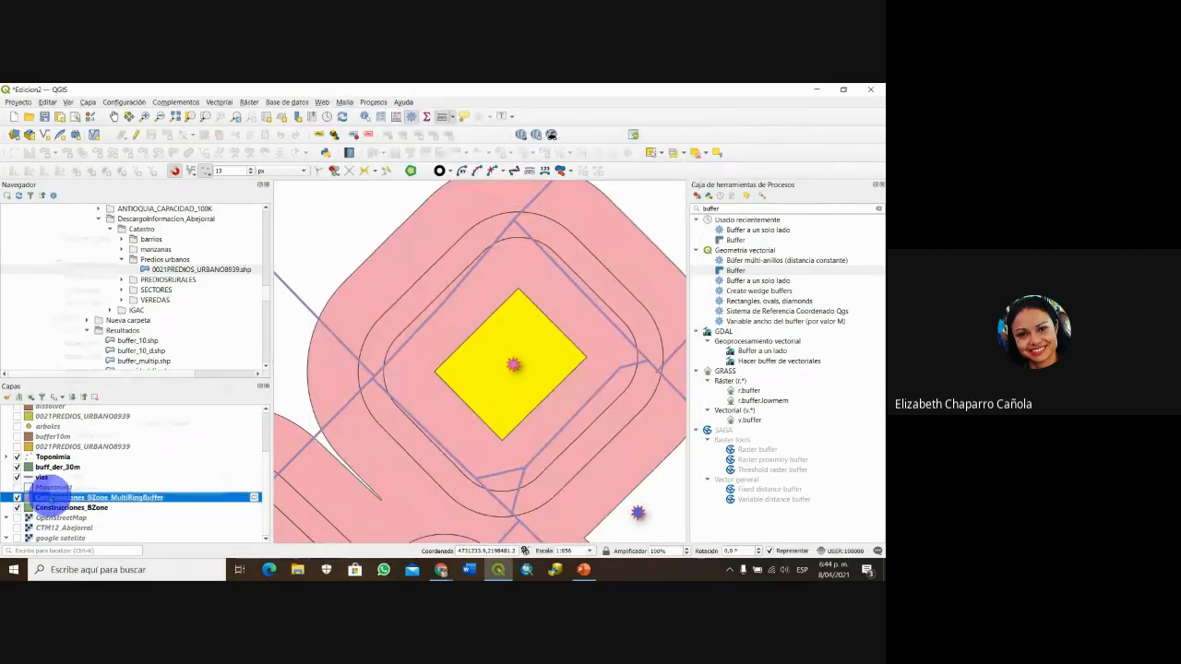
- Open the attribute table of Construcciones_BZone_MultiRingBuffer and examine the ring distances in the mrb_dist field
{"action": "right_click", "coordinate": [22, 498]}
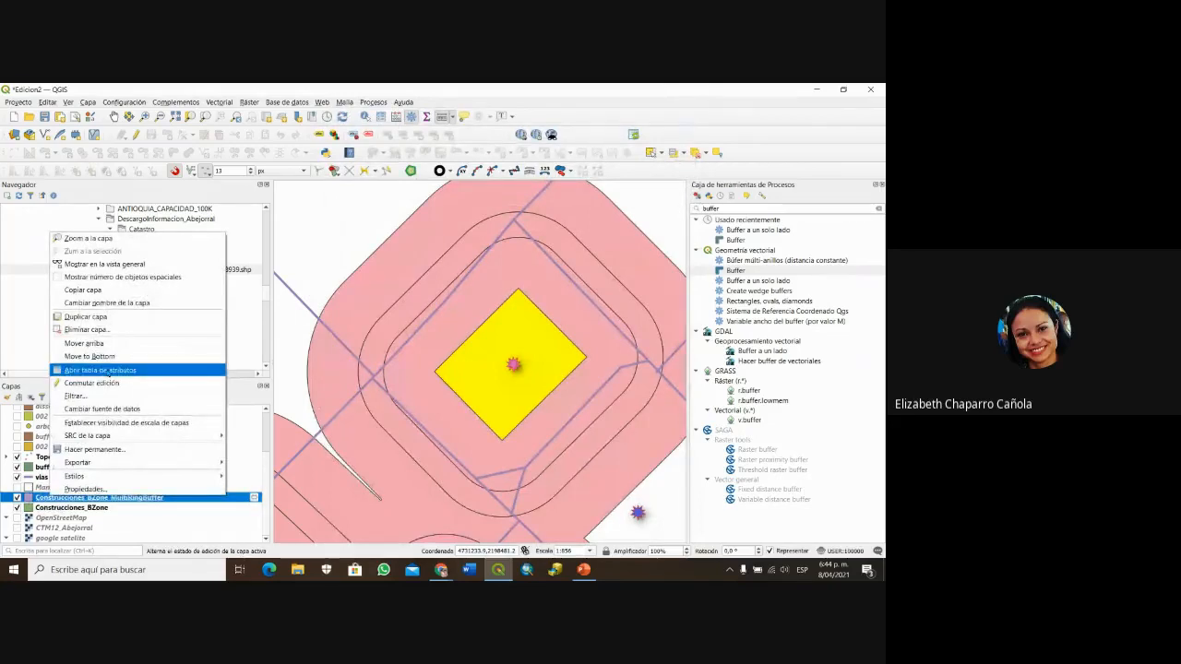
{"action": "left_click", "coordinate": [102, 370]}
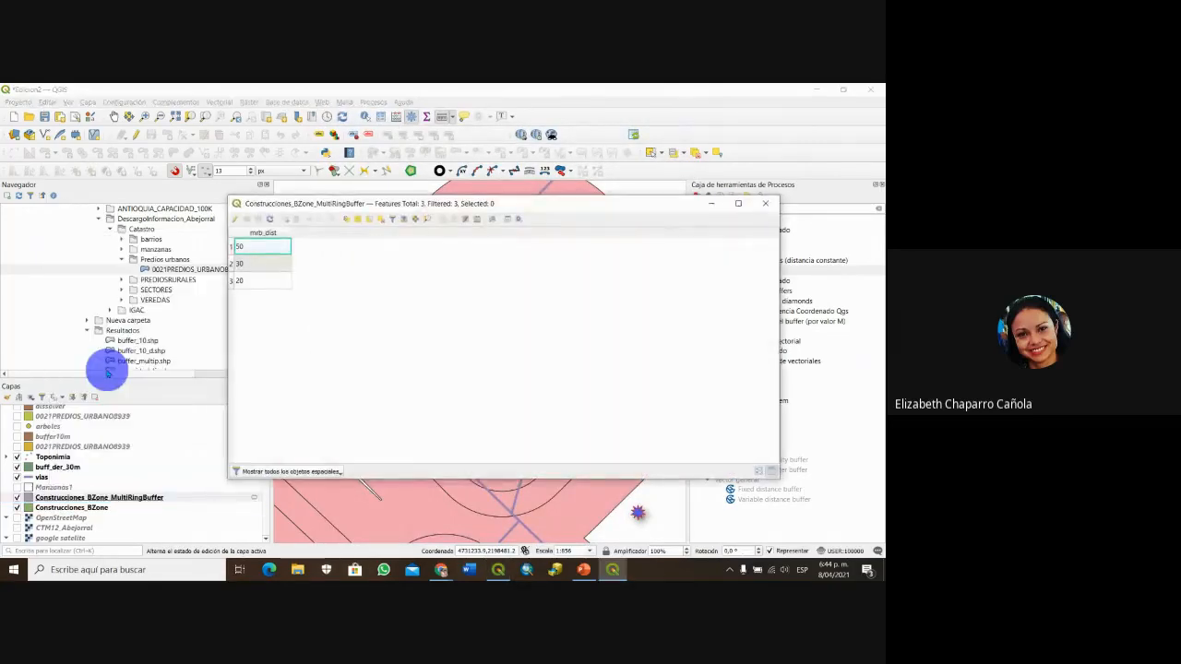
{"action": "left_click_drag", "start_coordinate": [485, 202], "coordinate": [569, 211]}
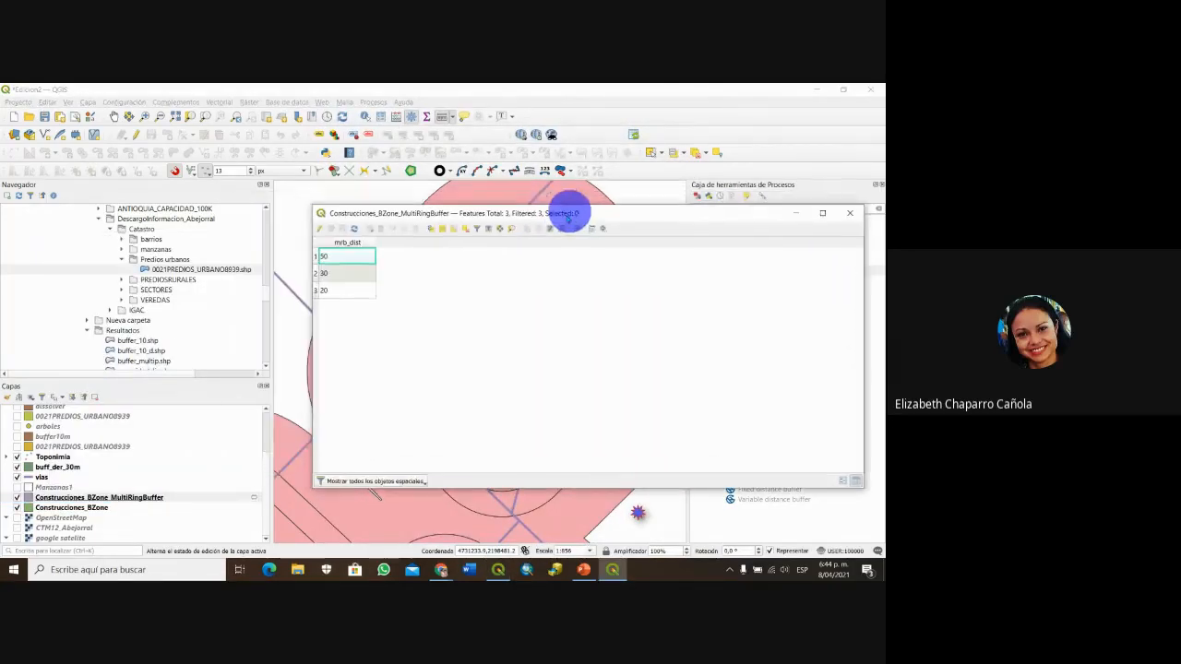
{"action": "left_click", "coordinate": [339, 270]}
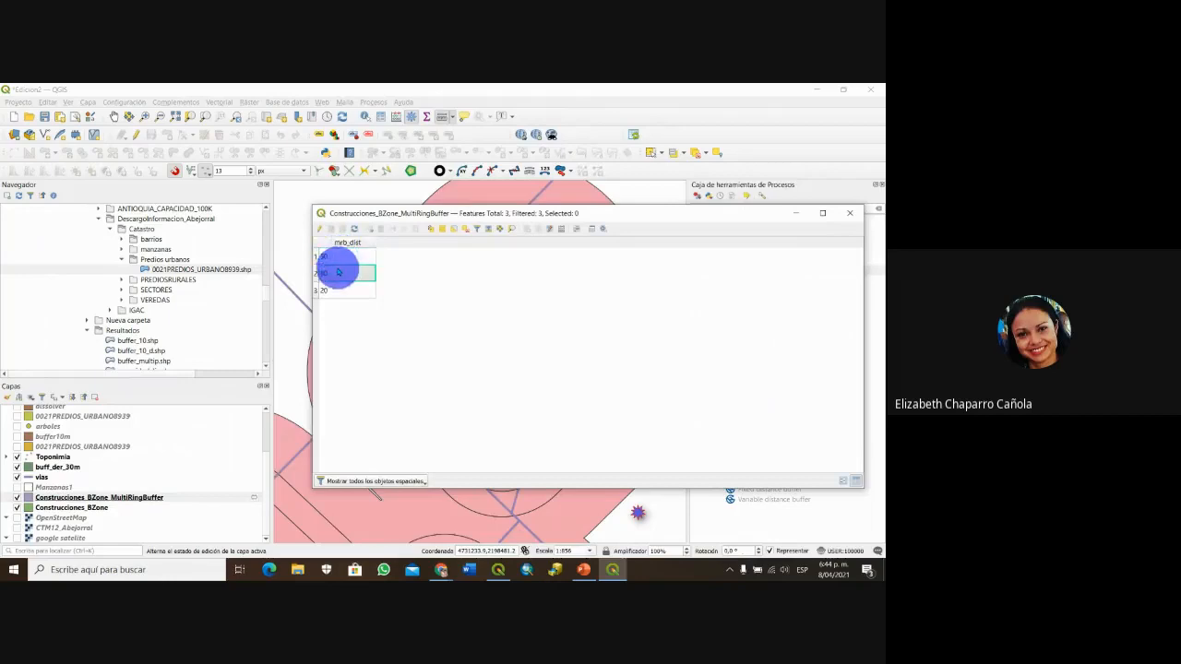
{"action": "left_click", "coordinate": [341, 289]}
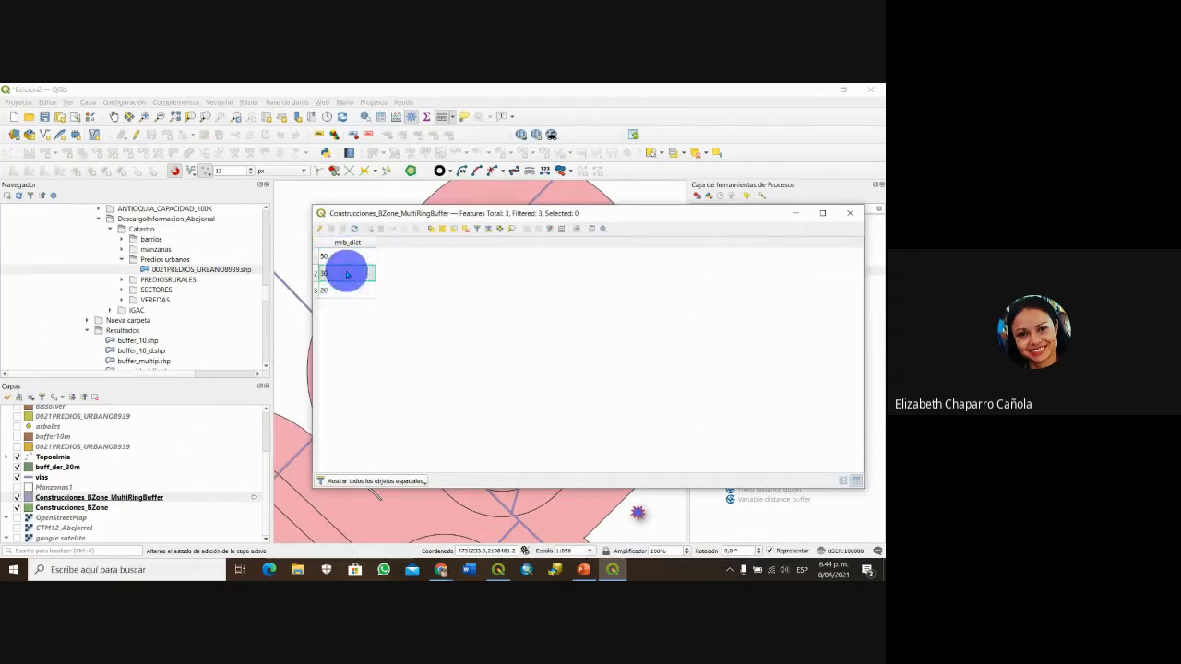
{"action": "left_click", "coordinate": [347, 257]}
{"action": "left_click", "coordinate": [343, 272]}
{"action": "left_click", "coordinate": [345, 292]}
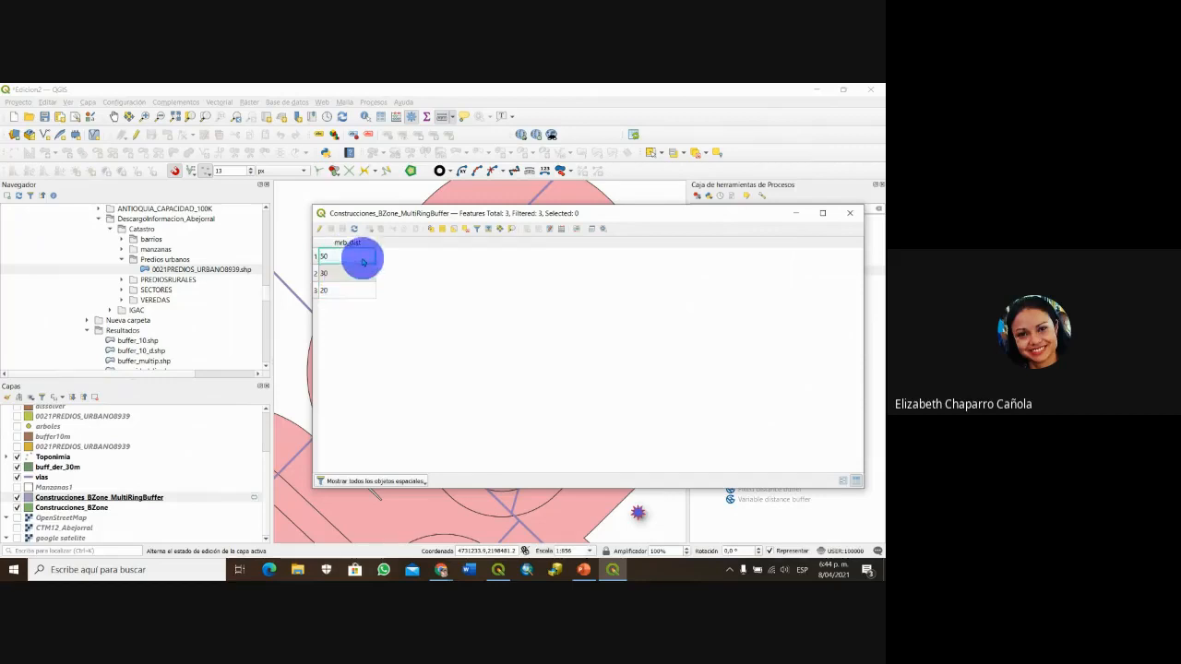
- Enable editing on Construcciones_BZone_MultiRingBuffer and add a field named Descripcion of unlimited-length text type
{"action": "left_click", "coordinate": [320, 229]}
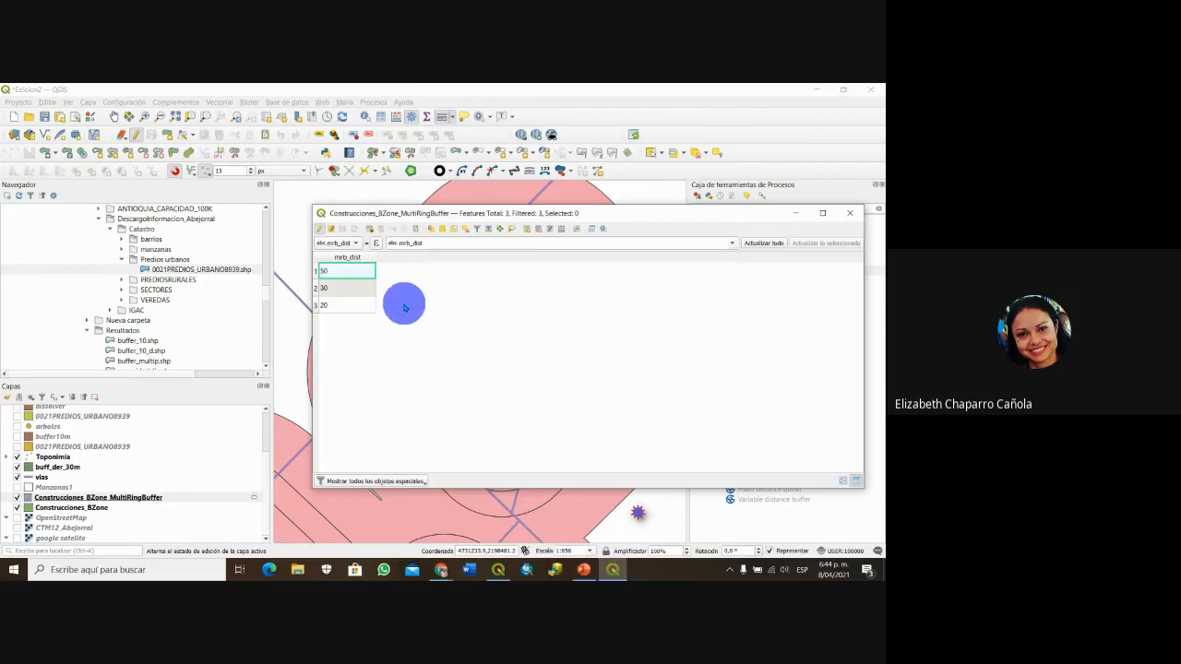
{"action": "left_click", "coordinate": [527, 230]}
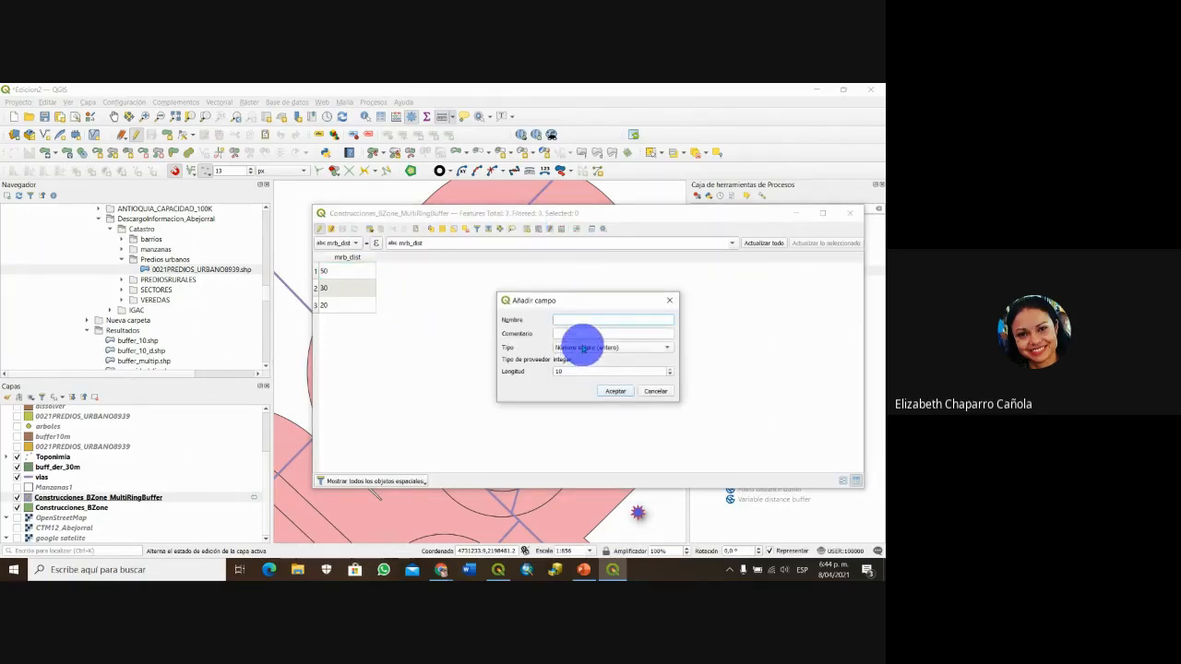
{"action": "type", "text": "Descripcion"}
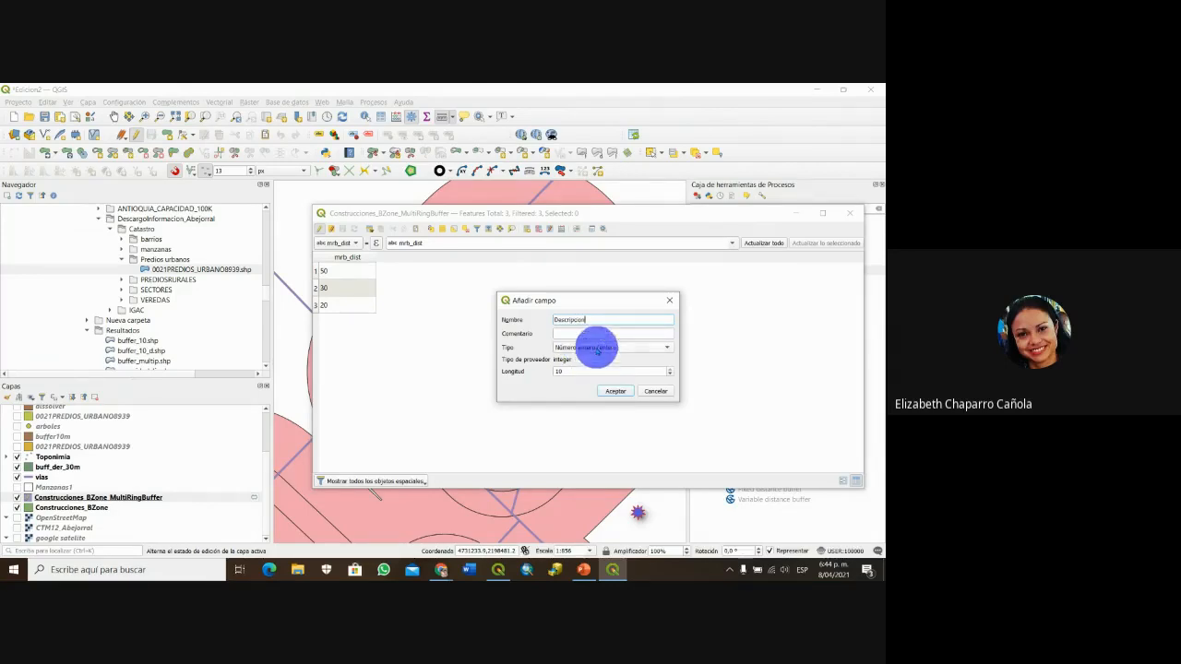
{"action": "left_click", "coordinate": [594, 350]}
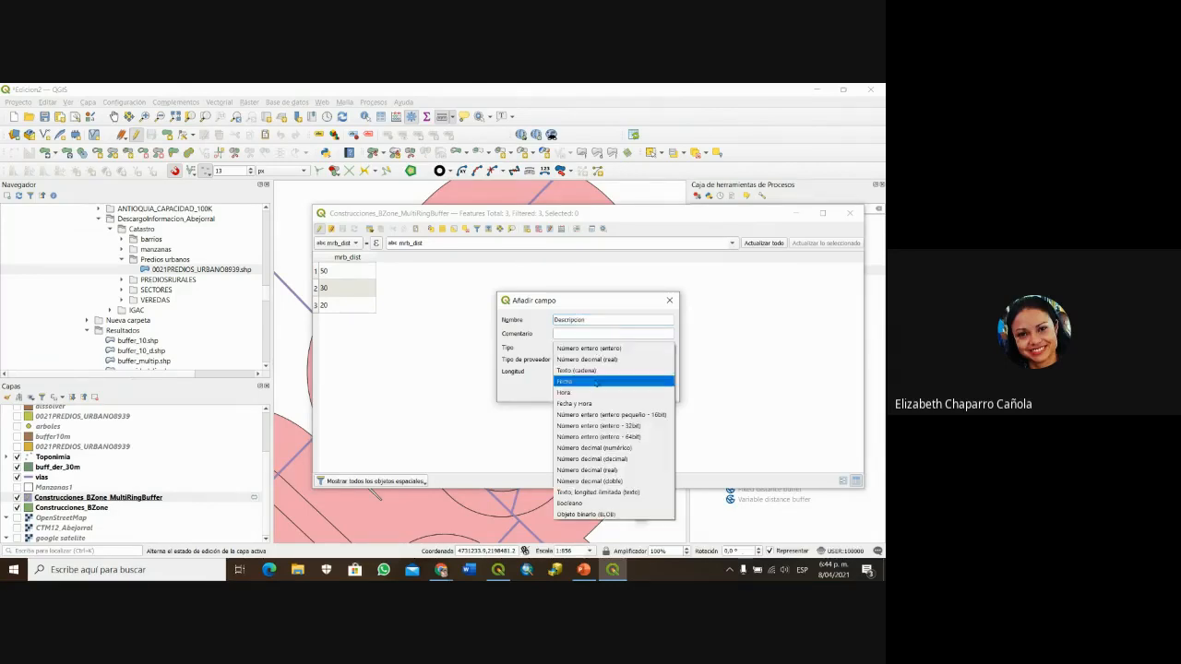
{"action": "left_click", "coordinate": [609, 492]}
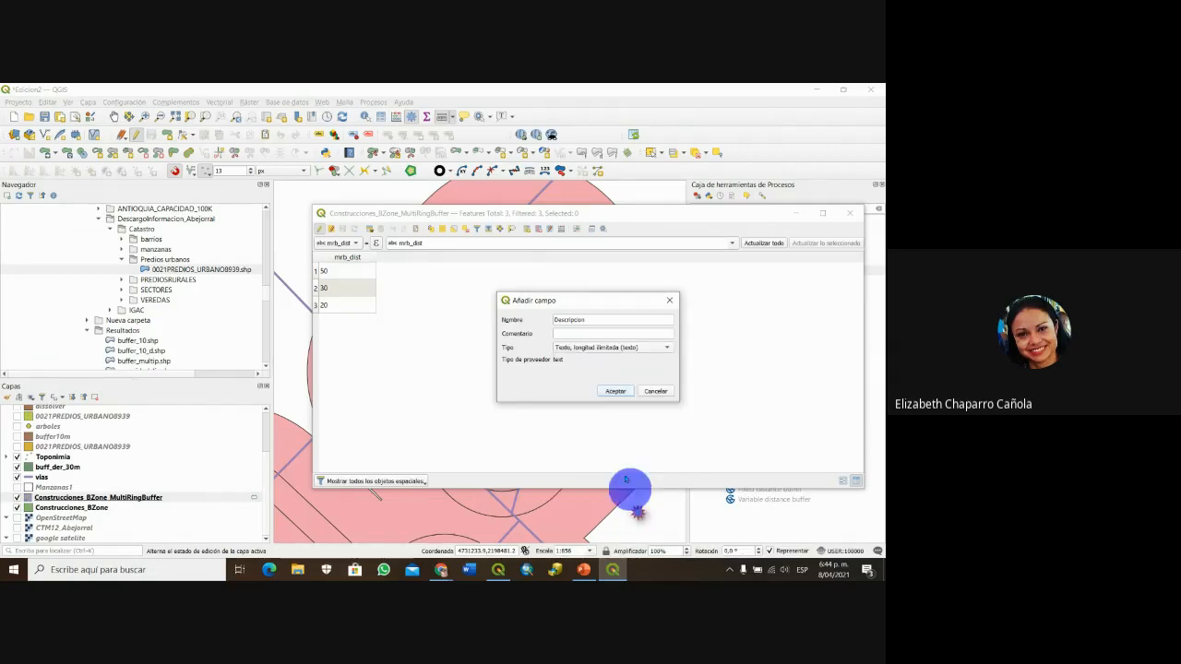
{"action": "left_click", "coordinate": [625, 392]}
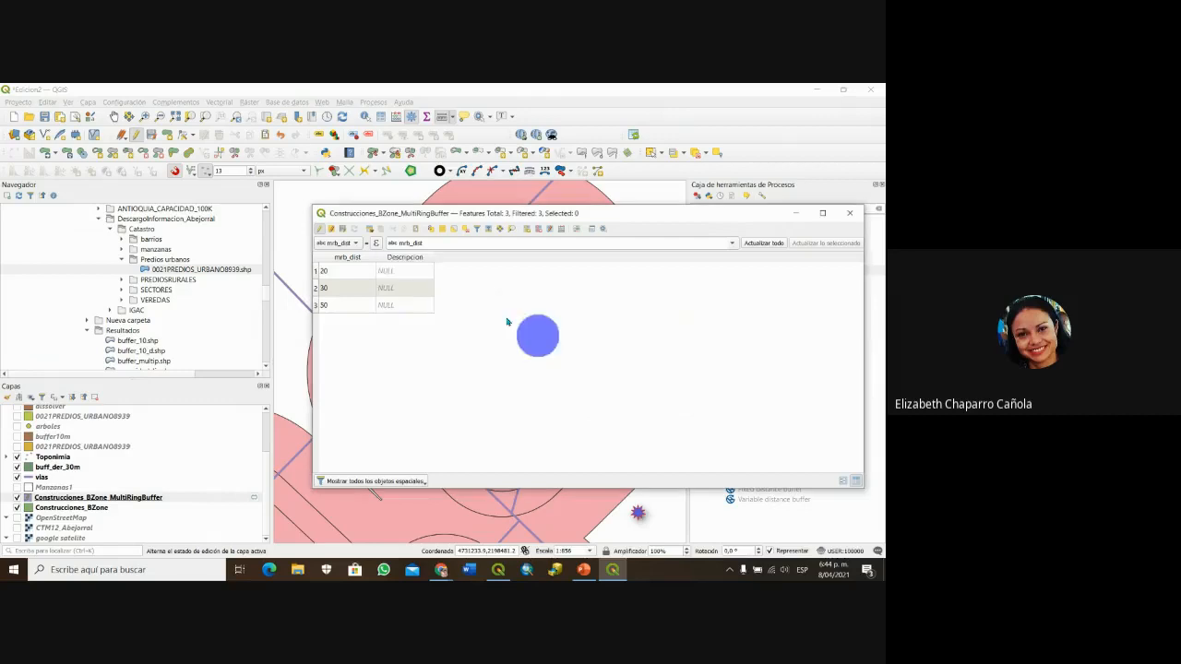
- Fill Descripcion with "parque con arboles" for ring 20, "ciclo ruta" for 30 and "paseo de mascotas" for 50, and close the attribute table
{"action": "left_click", "coordinate": [325, 257]}
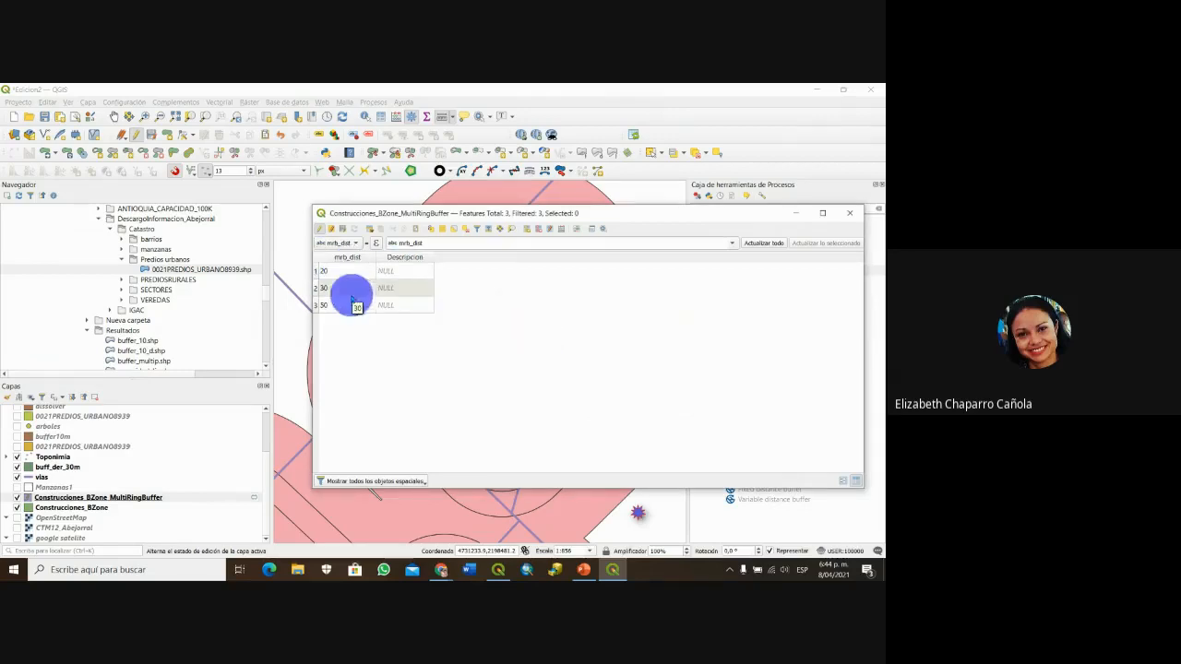
{"action": "double_click", "coordinate": [393, 270]}
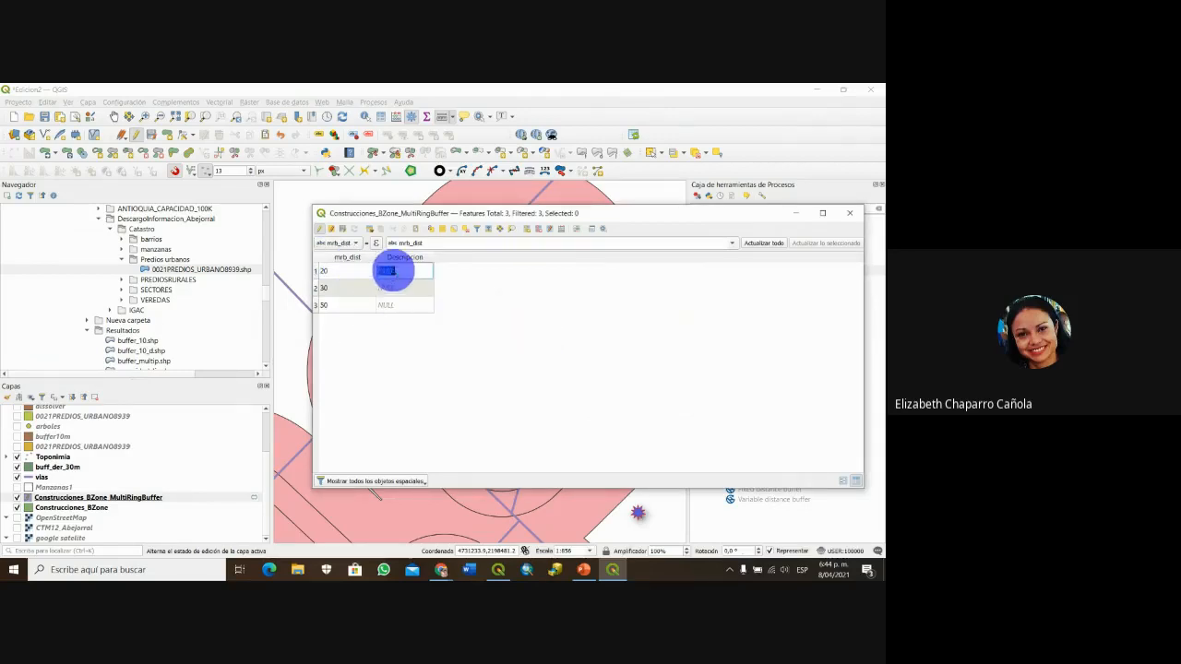
{"action": "type", "text": "primerb..."}
{"action": "double_click", "coordinate": [392, 288]}
{"action": "type", "text": "c"}
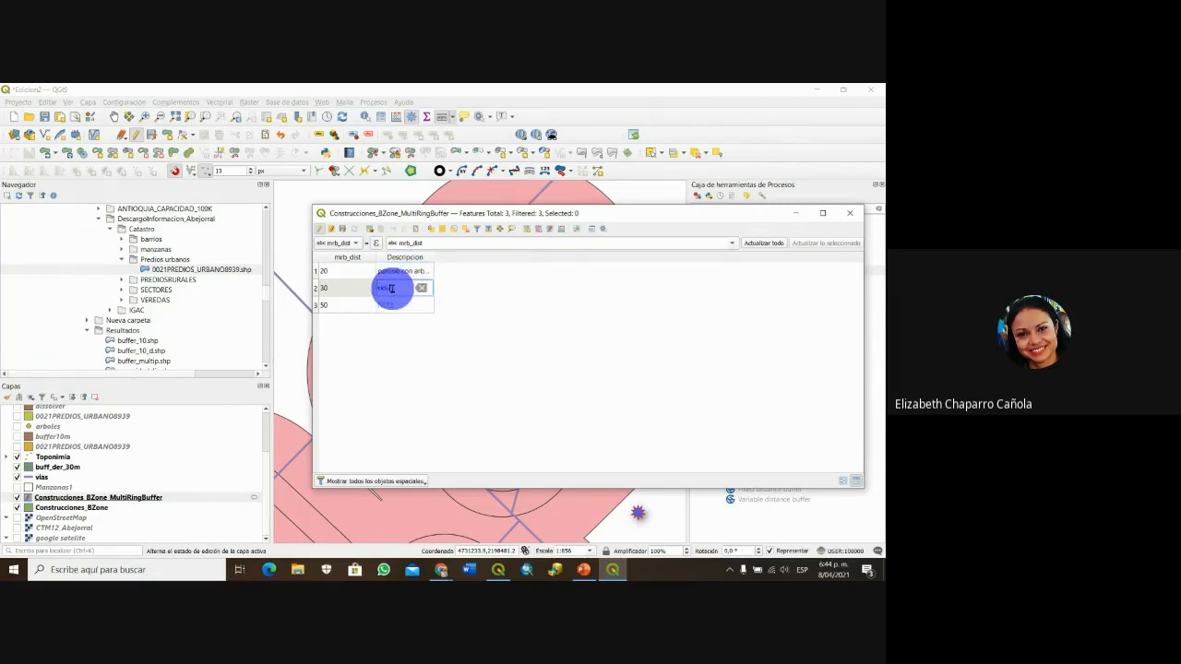
{"action": "type", "text": "iclor t"}
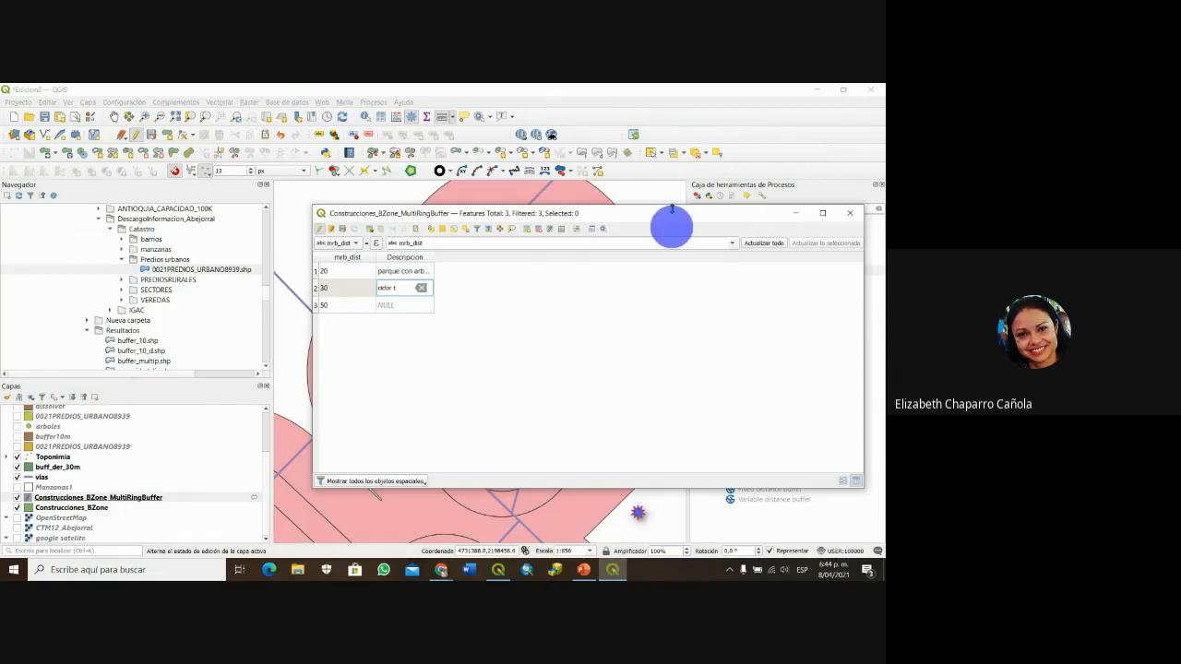
{"action": "type", "text": "uta"}
{"action": "double_click", "coordinate": [397, 305]}
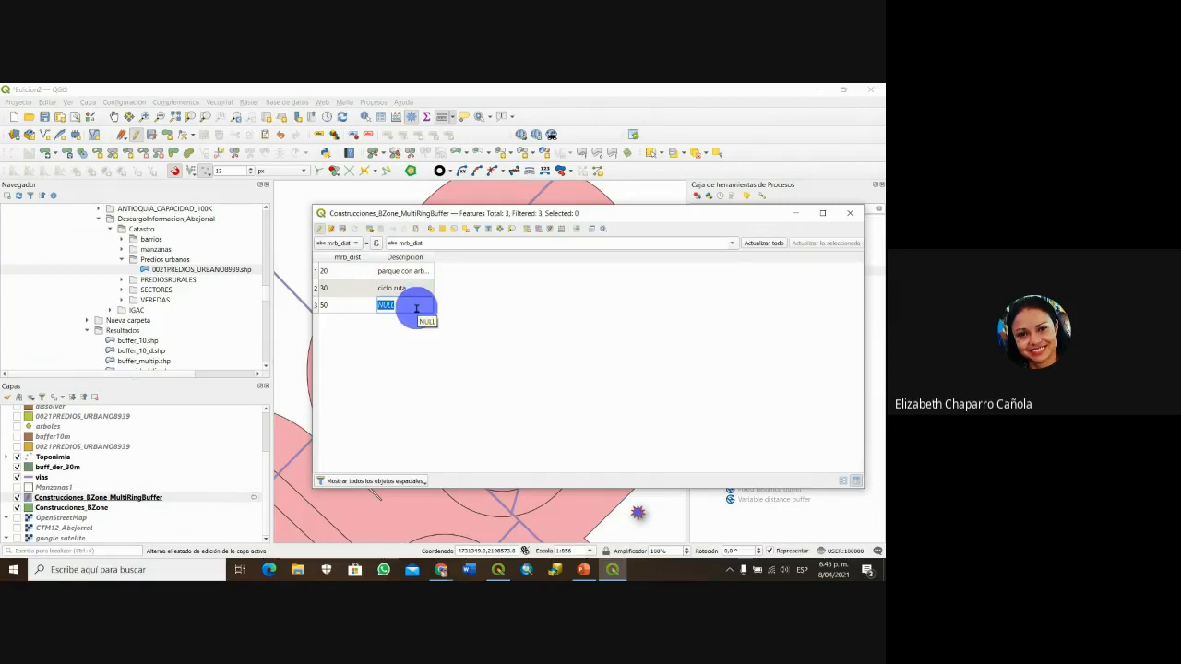
{"action": "type", "text": "paseo de mascotas"}
{"action": "left_click", "coordinate": [506, 320]}
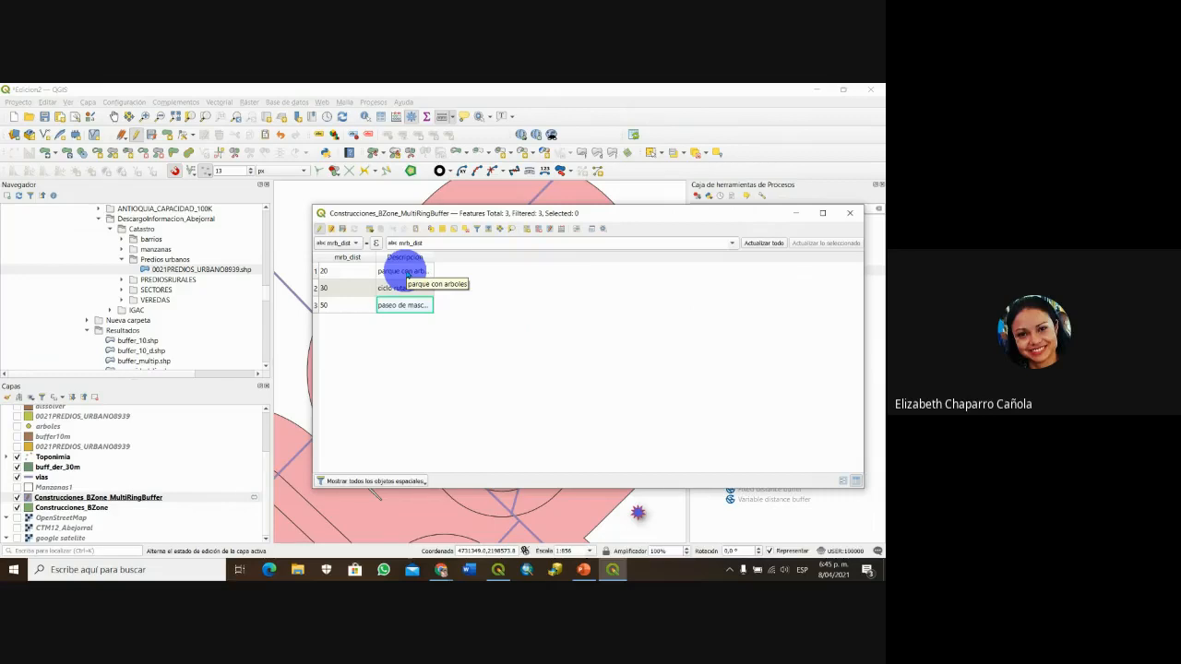
{"action": "left_click", "coordinate": [321, 228]}
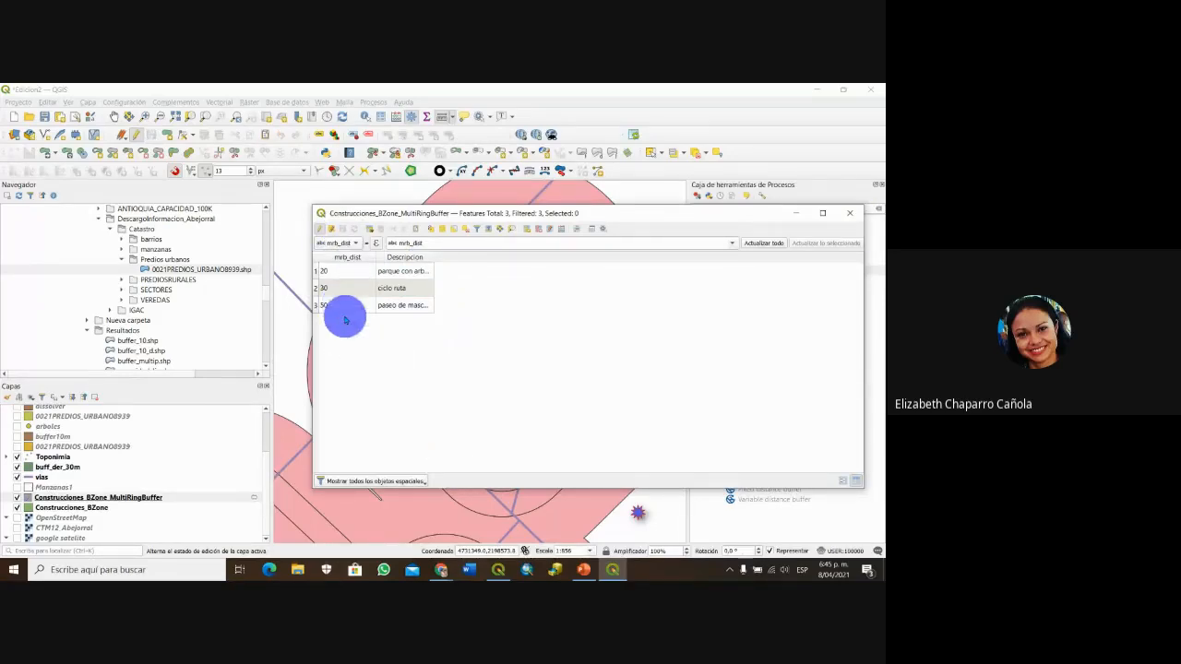
{"action": "left_click", "coordinate": [849, 214]}
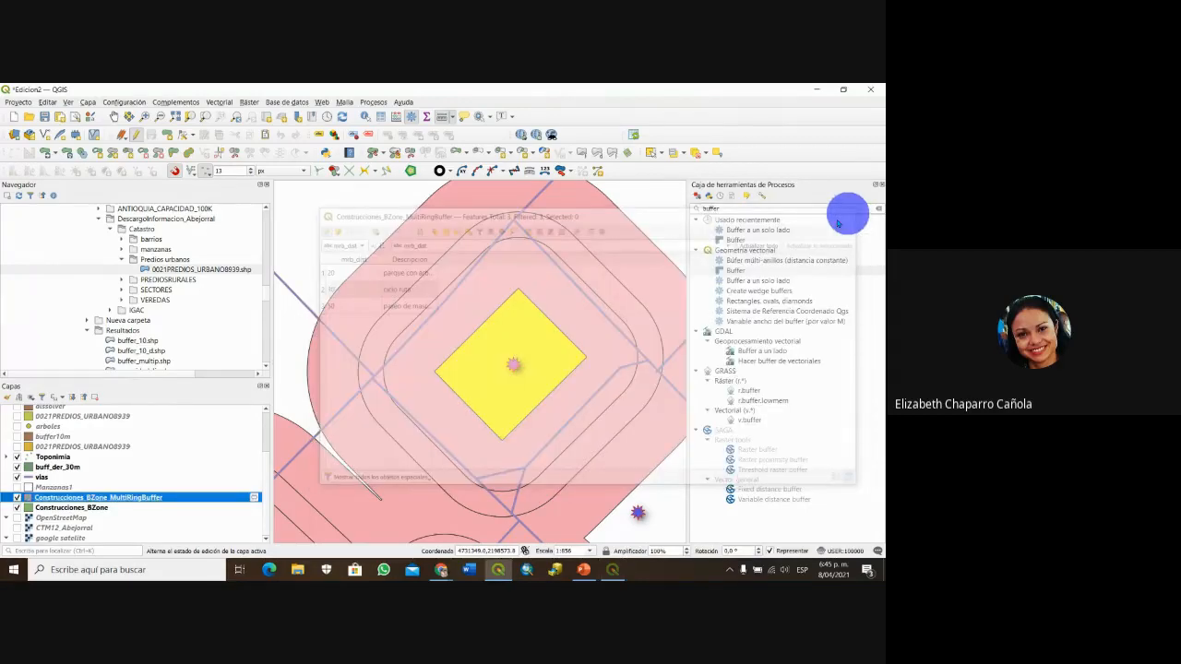
- Open the Construcciones_BZone_MultiRingBuffer symbology and categorize it by mrb_dist with filled symbols
{"action": "double_click", "coordinate": [66, 492]}
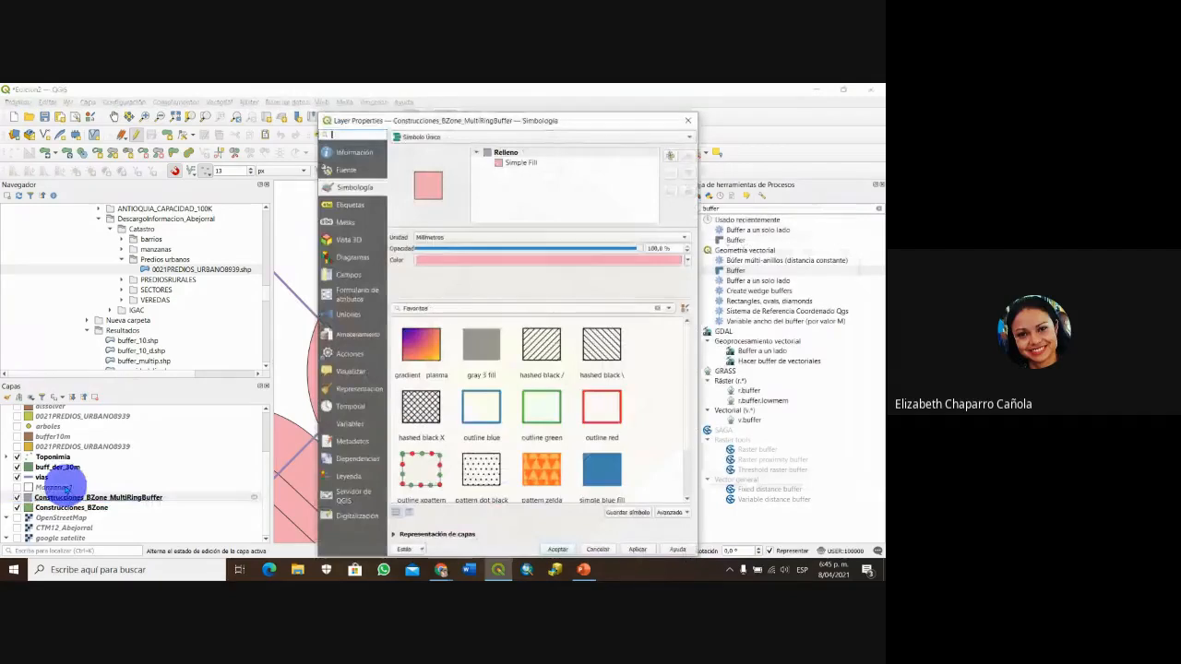
{"action": "left_click", "coordinate": [460, 138]}
{"action": "left_click", "coordinate": [452, 148]}
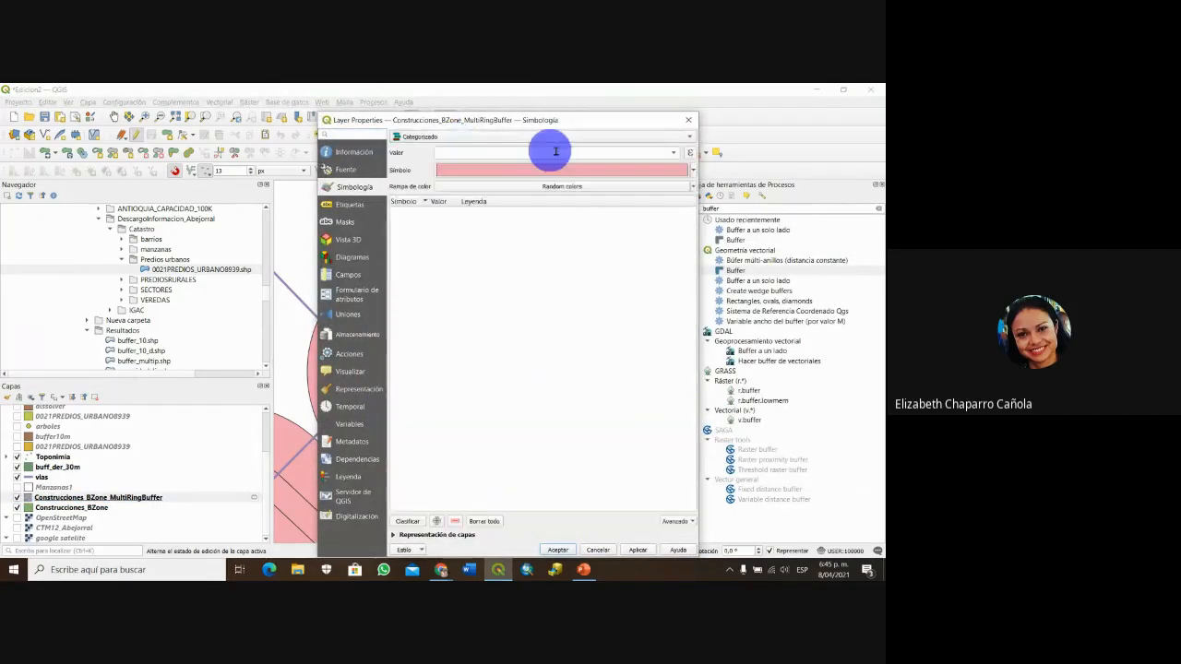
{"action": "left_click", "coordinate": [673, 153]}
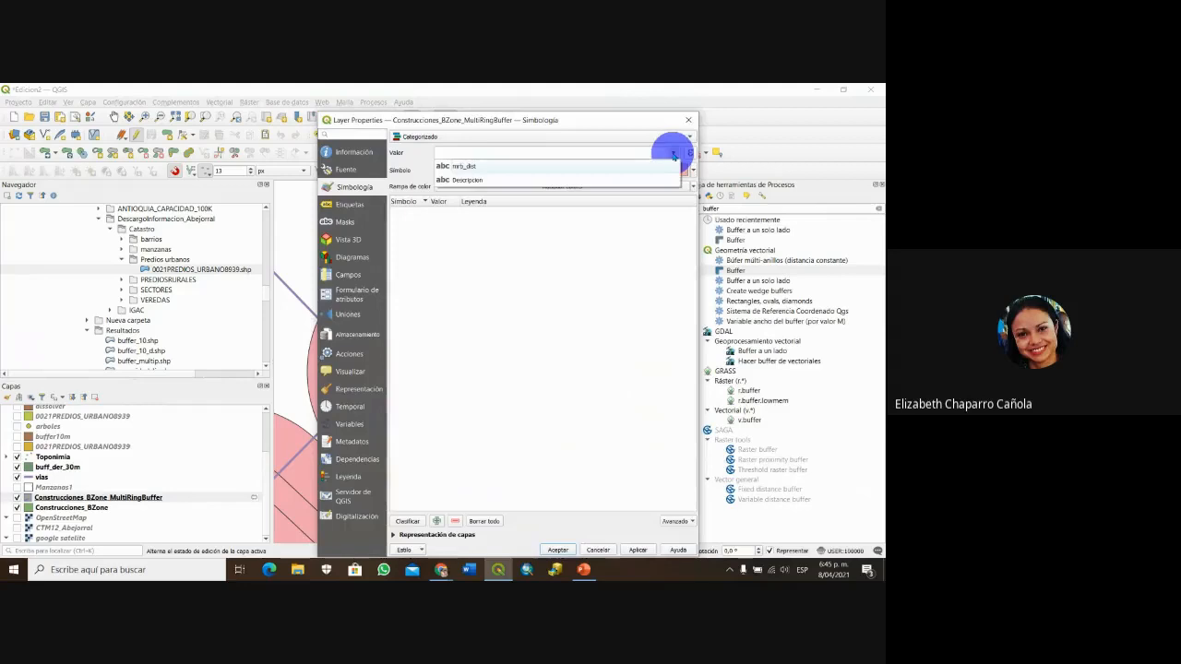
{"action": "left_click", "coordinate": [462, 166]}
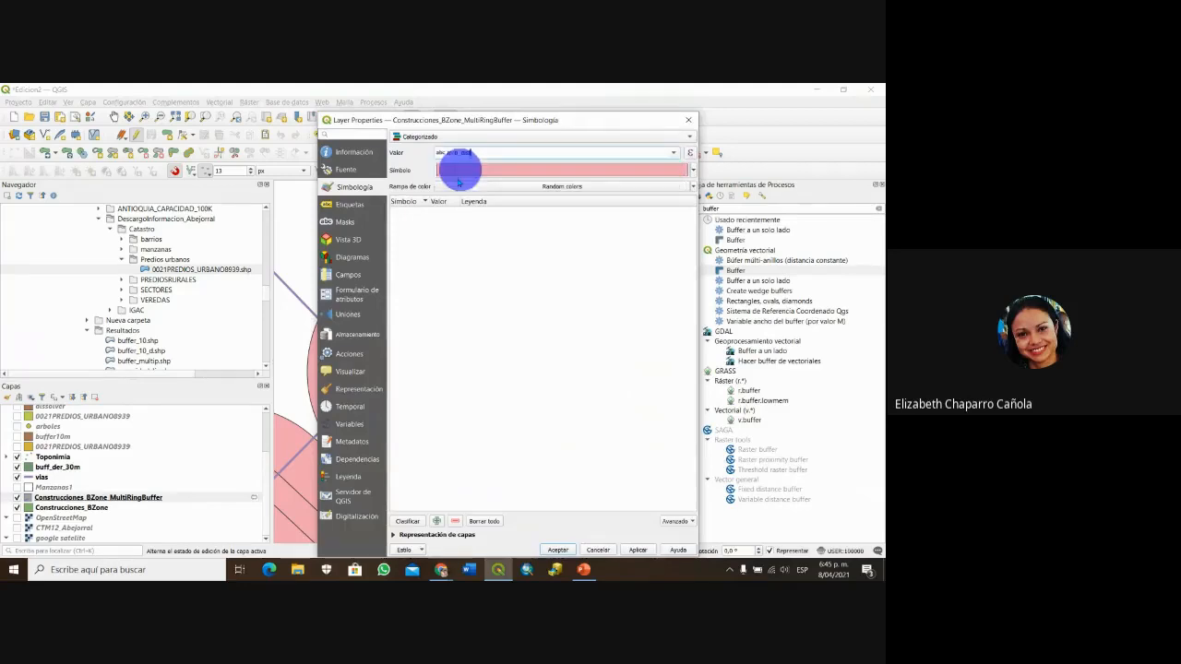
{"action": "left_click", "coordinate": [406, 522]}
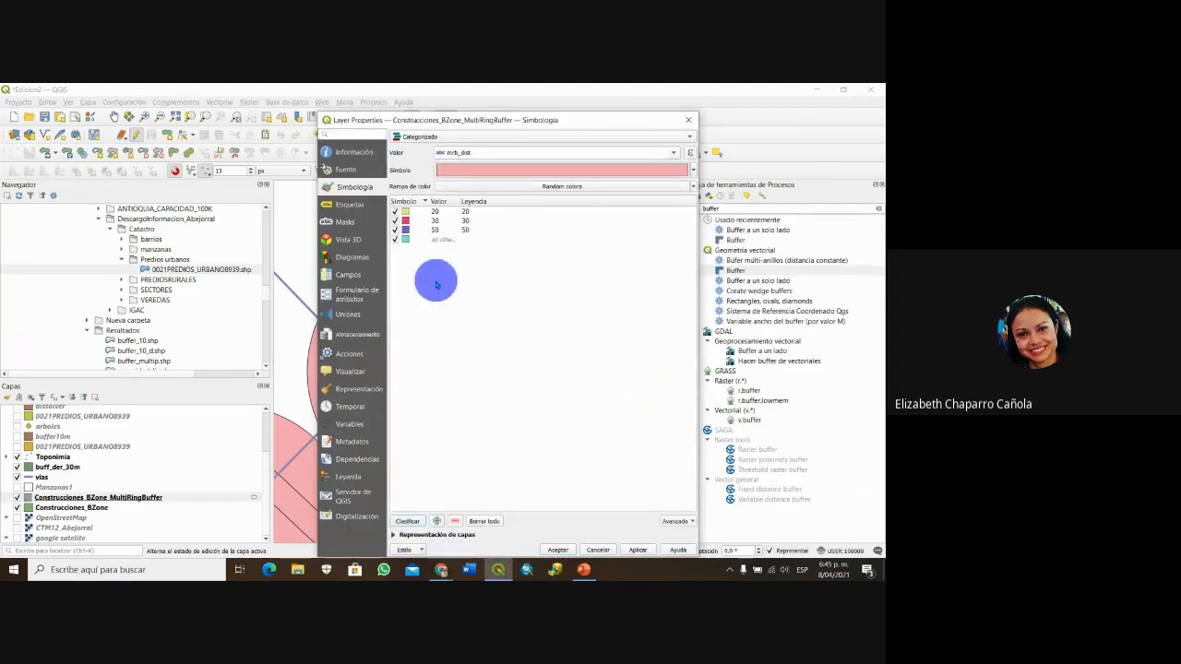
- Switch the multi-ring buffer layer to a single symbol and change its Simple Fill to the outline type Simple Line
{"action": "left_click", "coordinate": [471, 136]}
{"action": "left_click", "coordinate": [470, 125]}
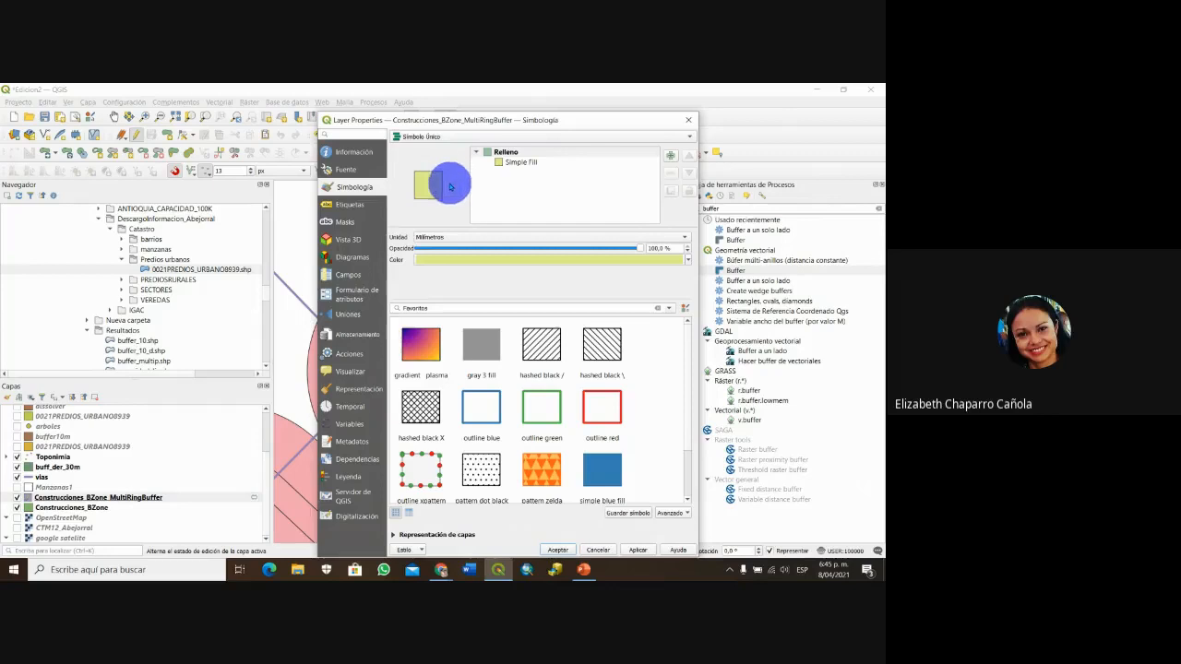
{"action": "left_click", "coordinate": [512, 152]}
{"action": "left_click", "coordinate": [519, 163]}
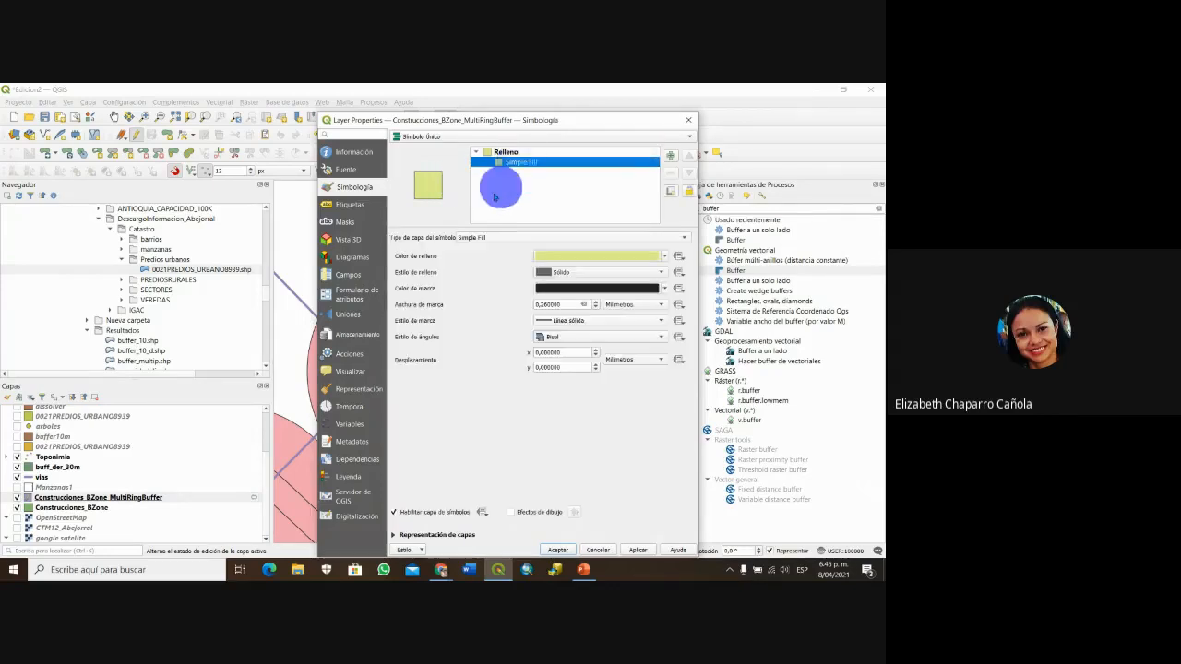
{"action": "left_click", "coordinate": [483, 238]}
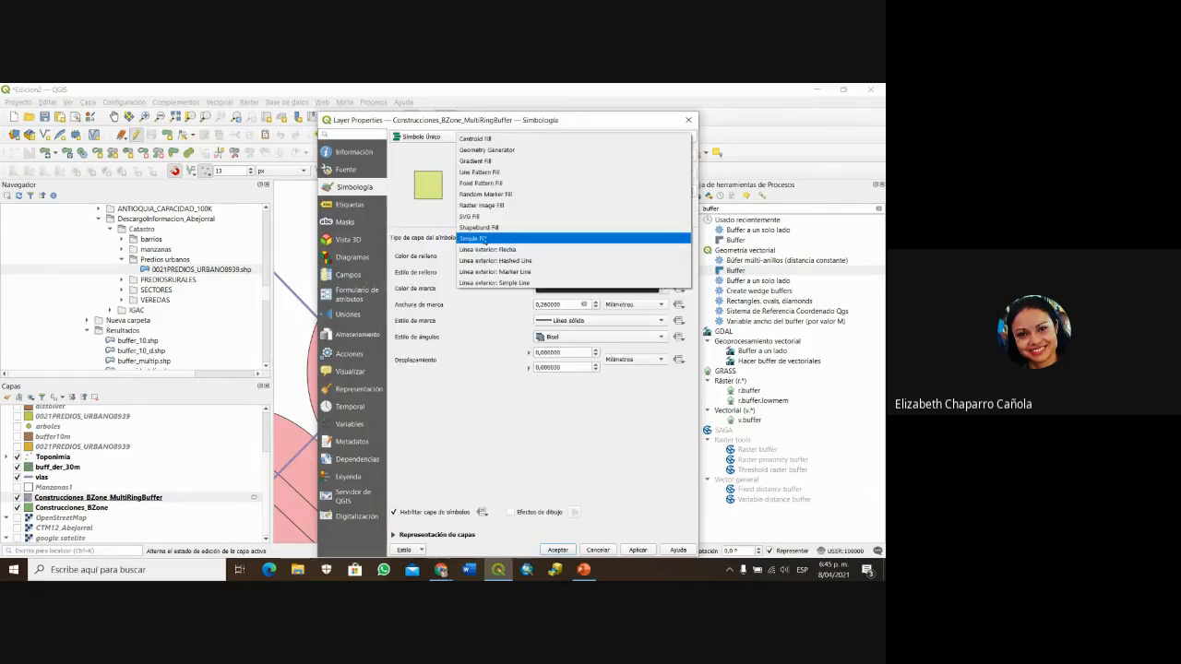
{"action": "left_click", "coordinate": [496, 283]}
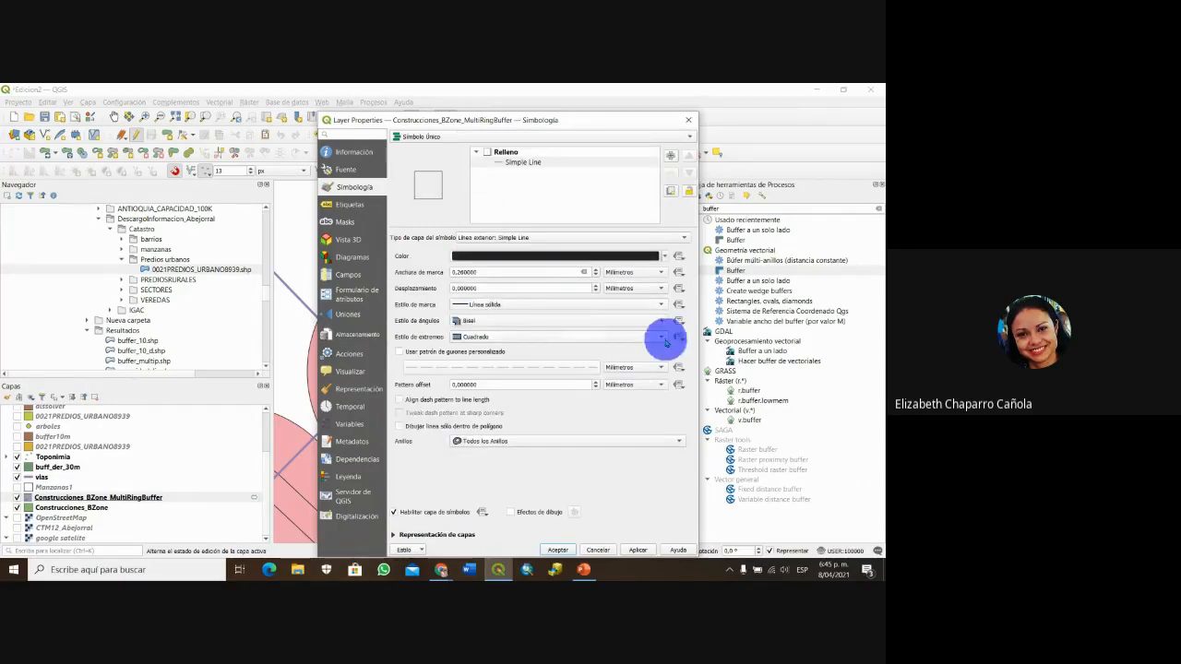
- Categorize the outline-only symbology by the mrb_dist field and classify its values
{"action": "left_click", "coordinate": [436, 139]}
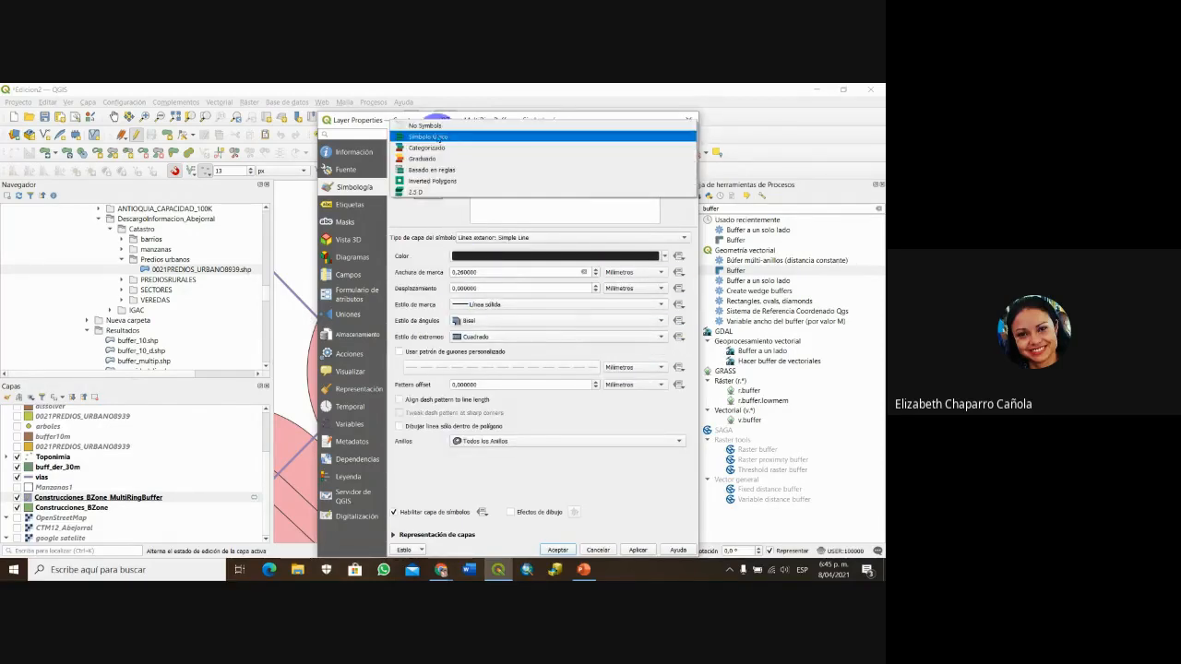
{"action": "left_click", "coordinate": [437, 146]}
{"action": "left_click", "coordinate": [500, 150]}
{"action": "left_click", "coordinate": [681, 157]}
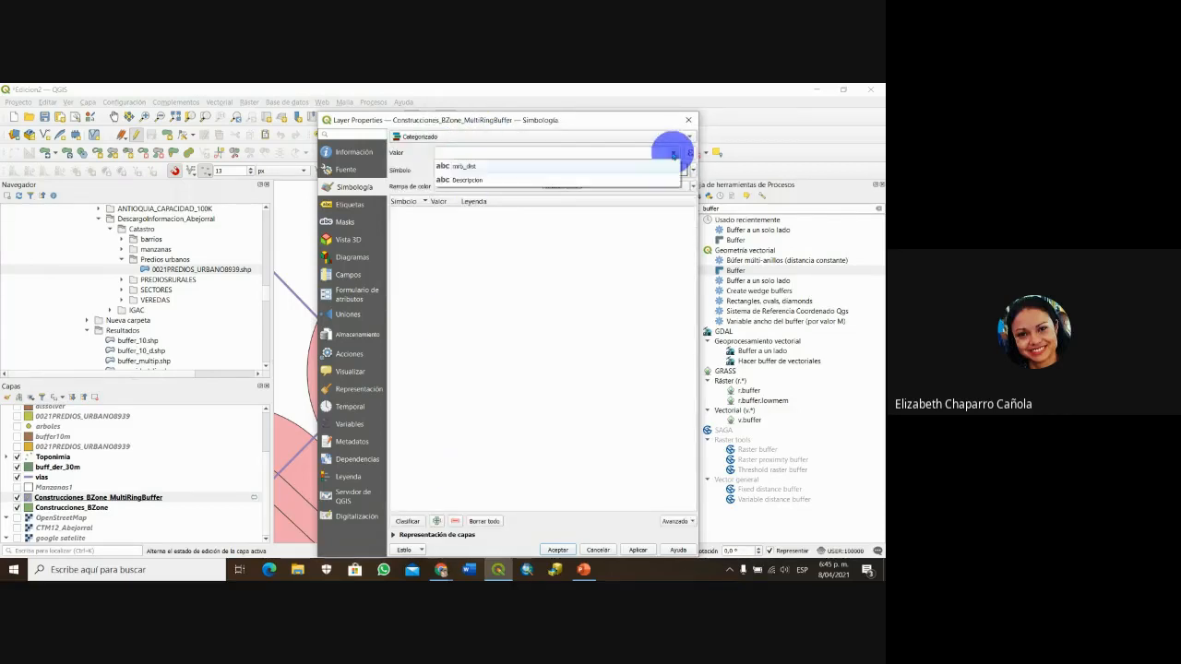
{"action": "left_click", "coordinate": [504, 164]}
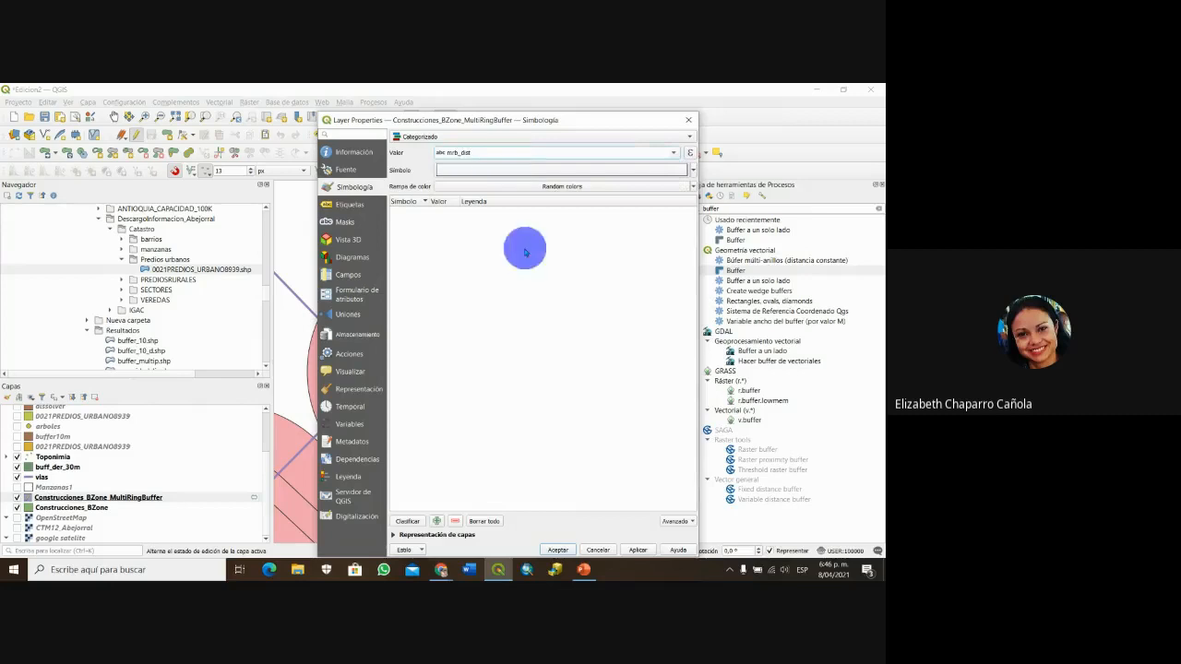
{"action": "left_click", "coordinate": [409, 521]}
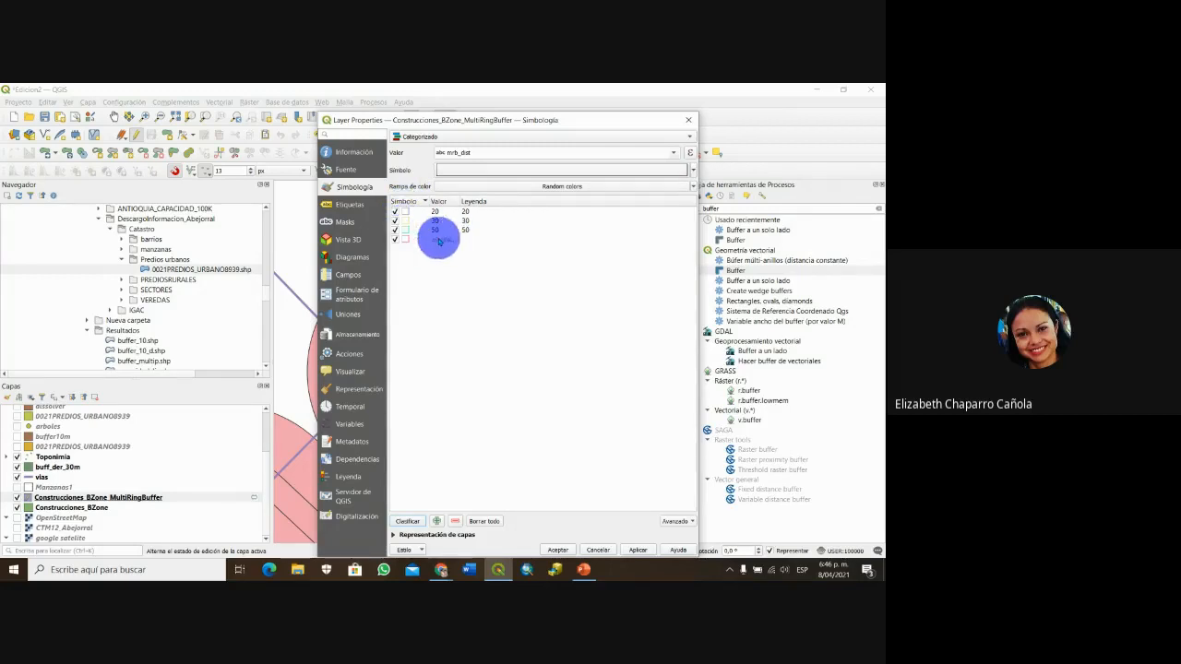
- Remove the category for all other values and accept the symbology of the multi-ring buffer layer
{"action": "left_click", "coordinate": [429, 240]}
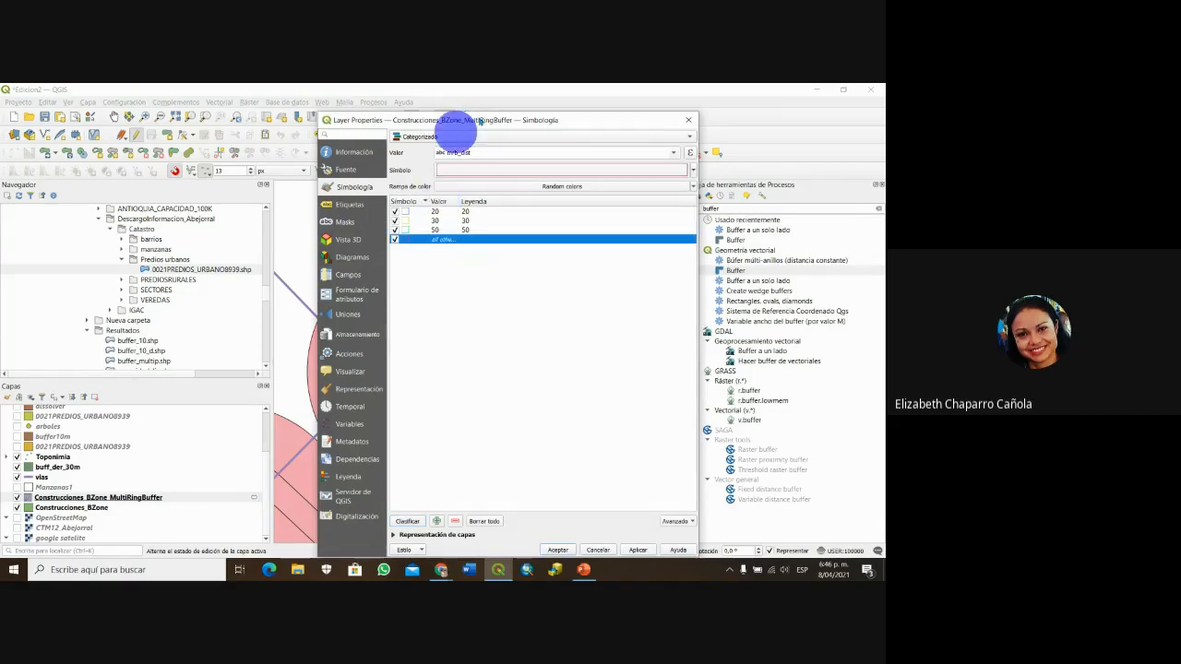
{"action": "left_click_drag", "start_coordinate": [479, 109], "coordinate": [481, 109]}
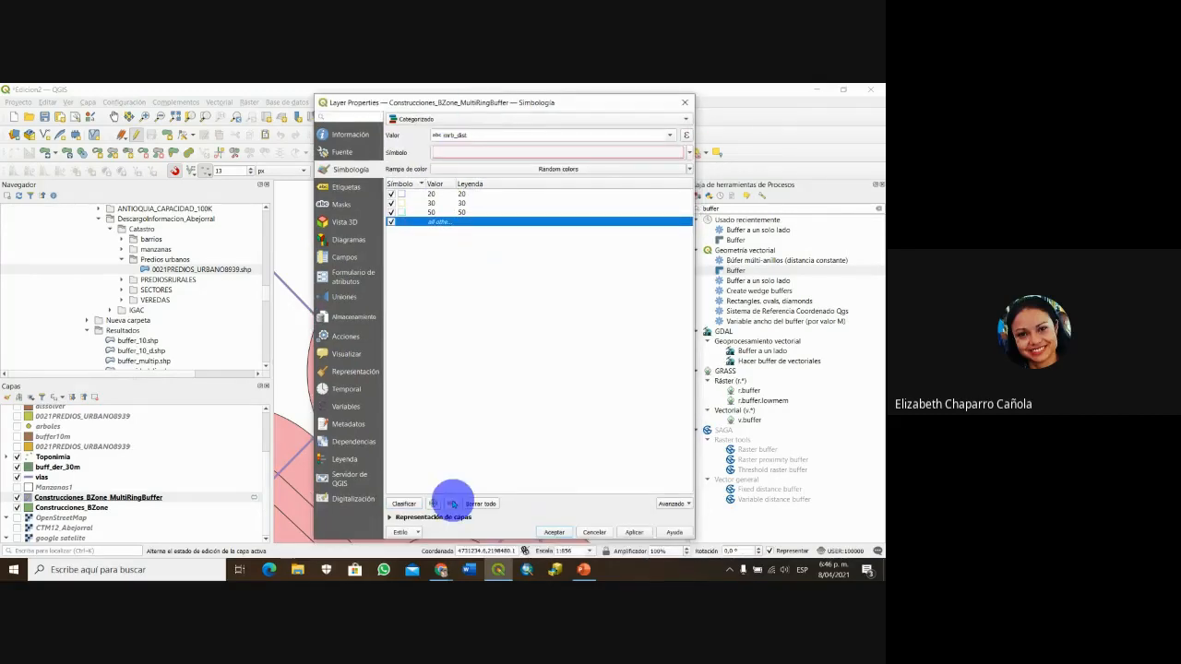
{"action": "left_click", "coordinate": [451, 504]}
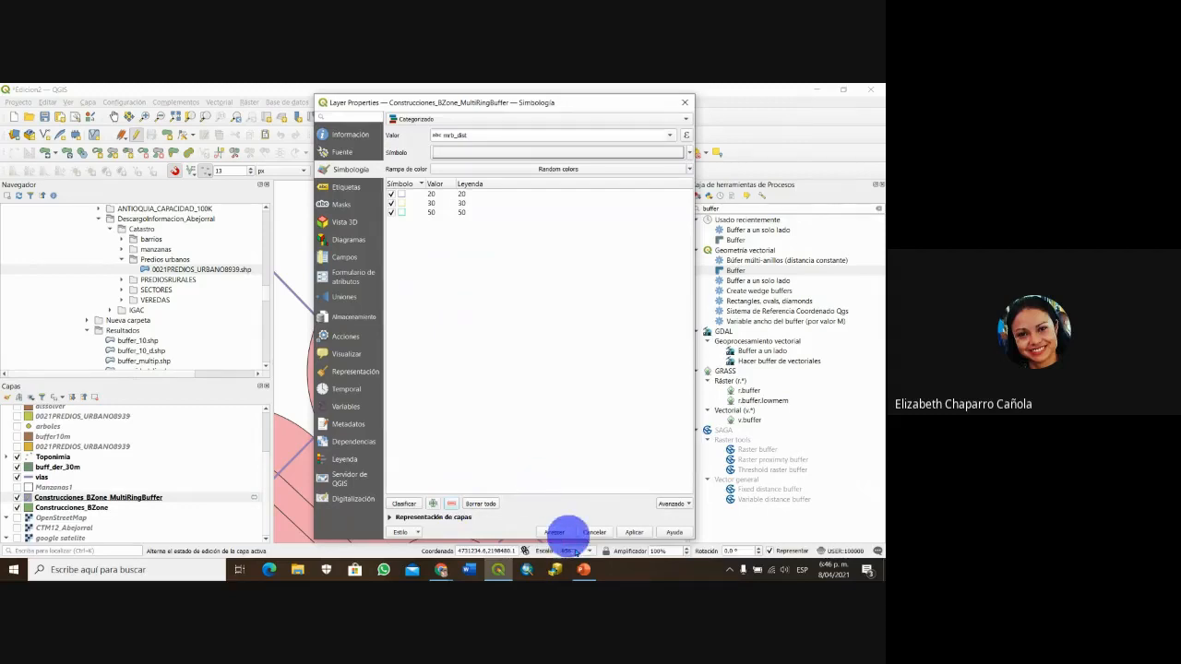
{"action": "left_click", "coordinate": [554, 533]}
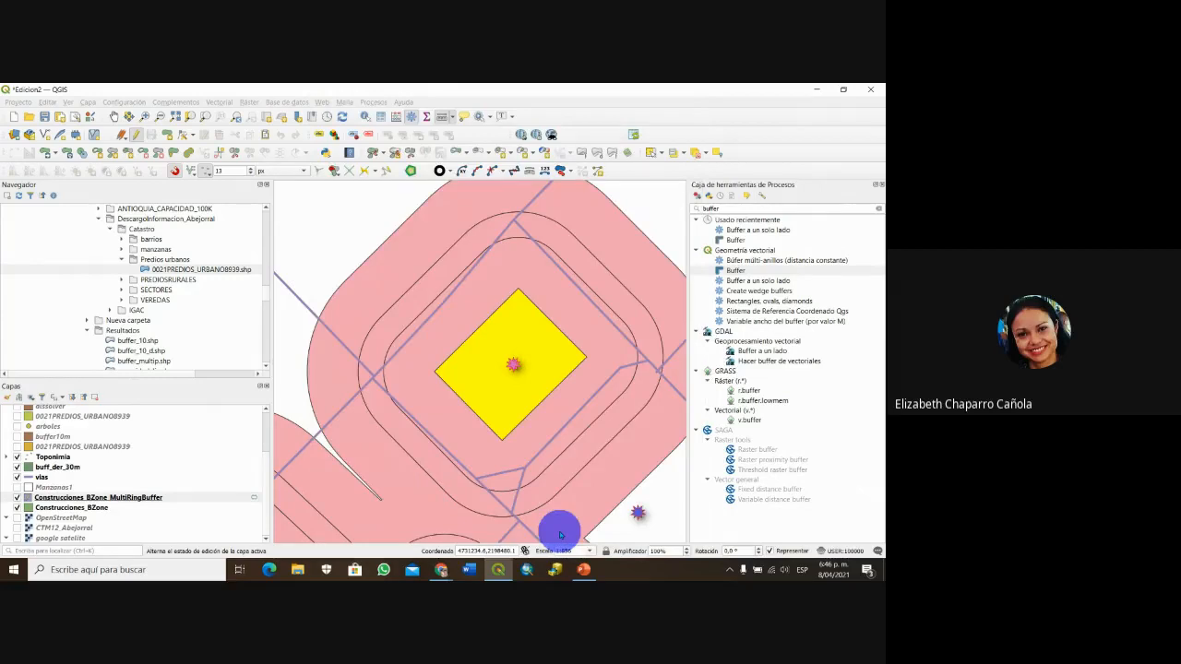
- Hide the Construcciones_BZone layer and show the OpenStreetMap base map beneath the ring outlines
{"action": "left_click", "coordinate": [16, 507]}
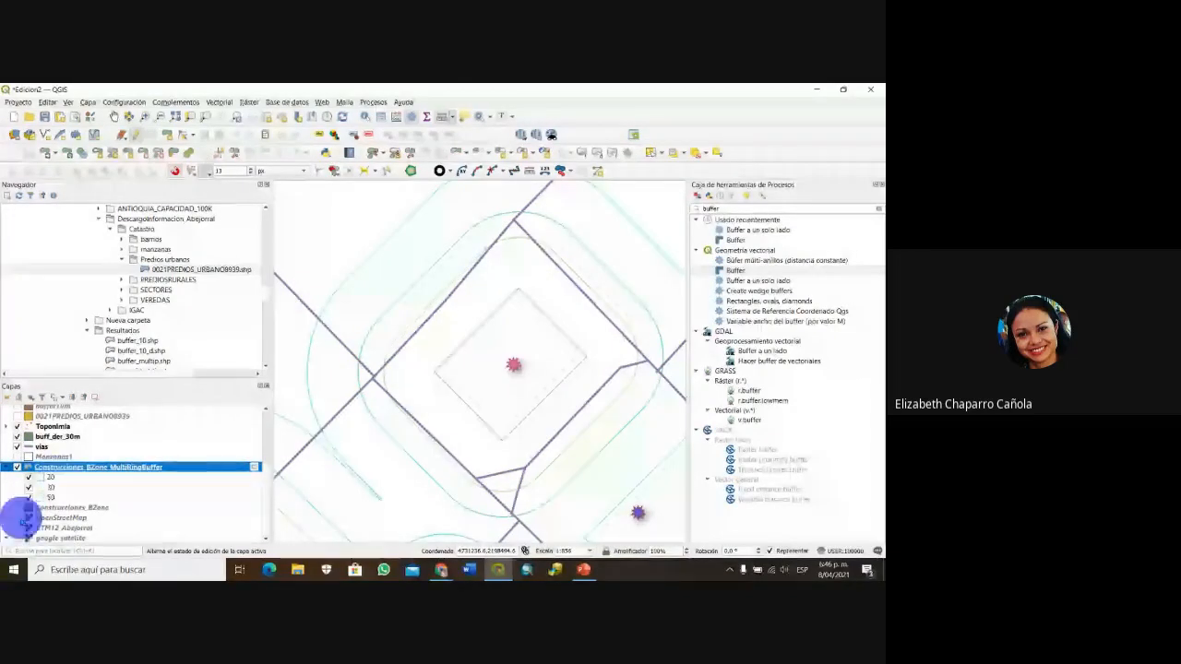
{"action": "left_click", "coordinate": [17, 517]}
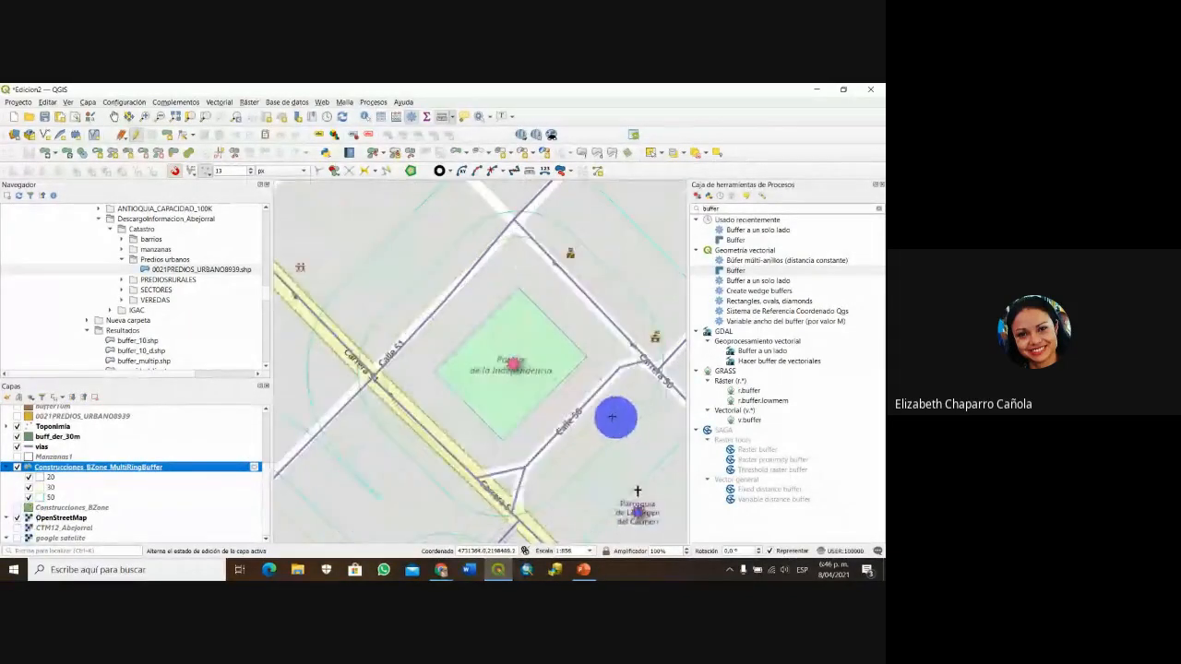
- Hide and show the multi-ring buffer layer to compare its rings with the streets around Parque de la Independencia
{"action": "scroll", "coordinate": [520, 371], "scroll_direction": "down", "scroll_amount": 1}
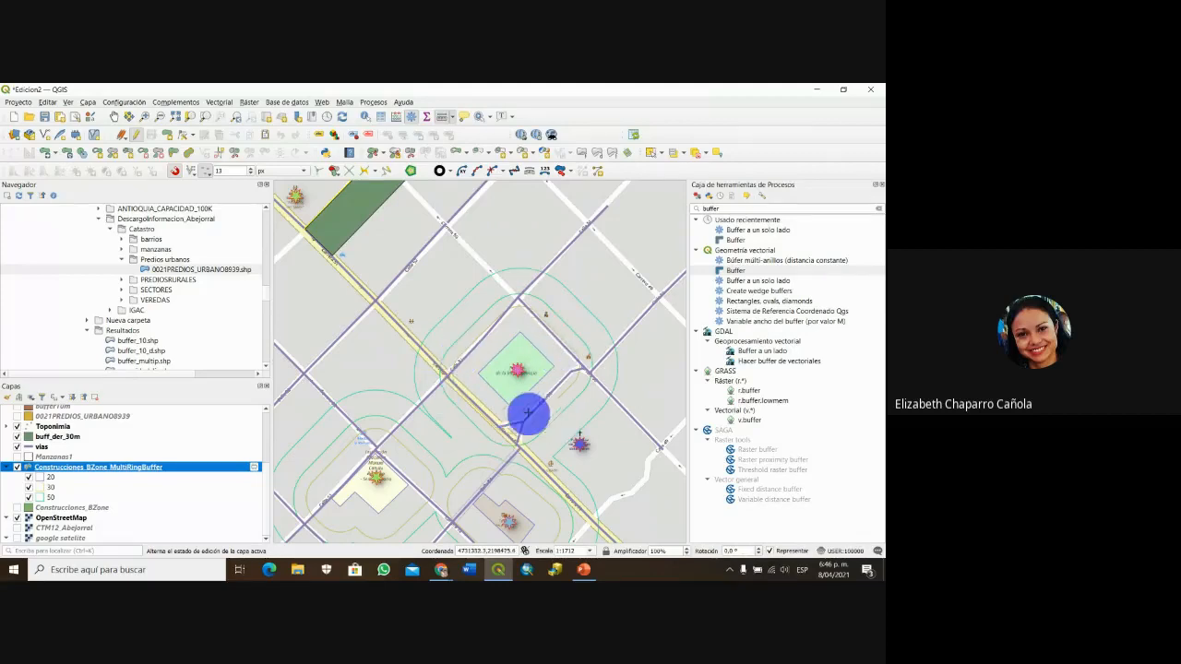
{"action": "scroll", "coordinate": [570, 355], "scroll_direction": "up", "scroll_amount": 1}
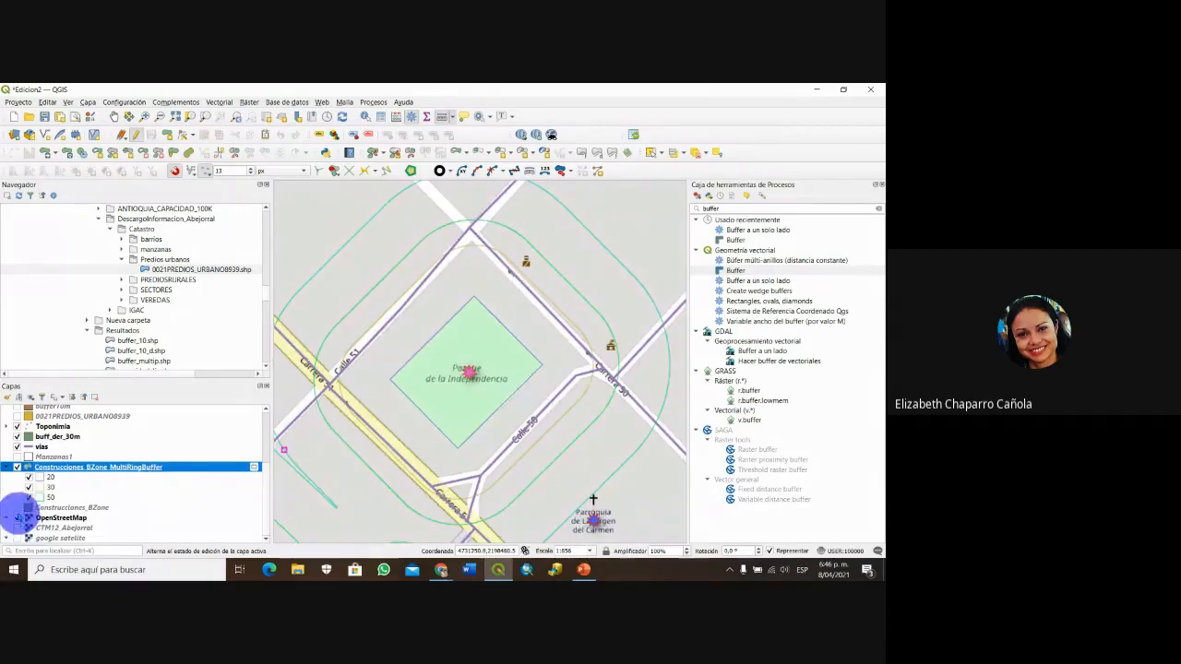
{"action": "left_click", "coordinate": [18, 467]}
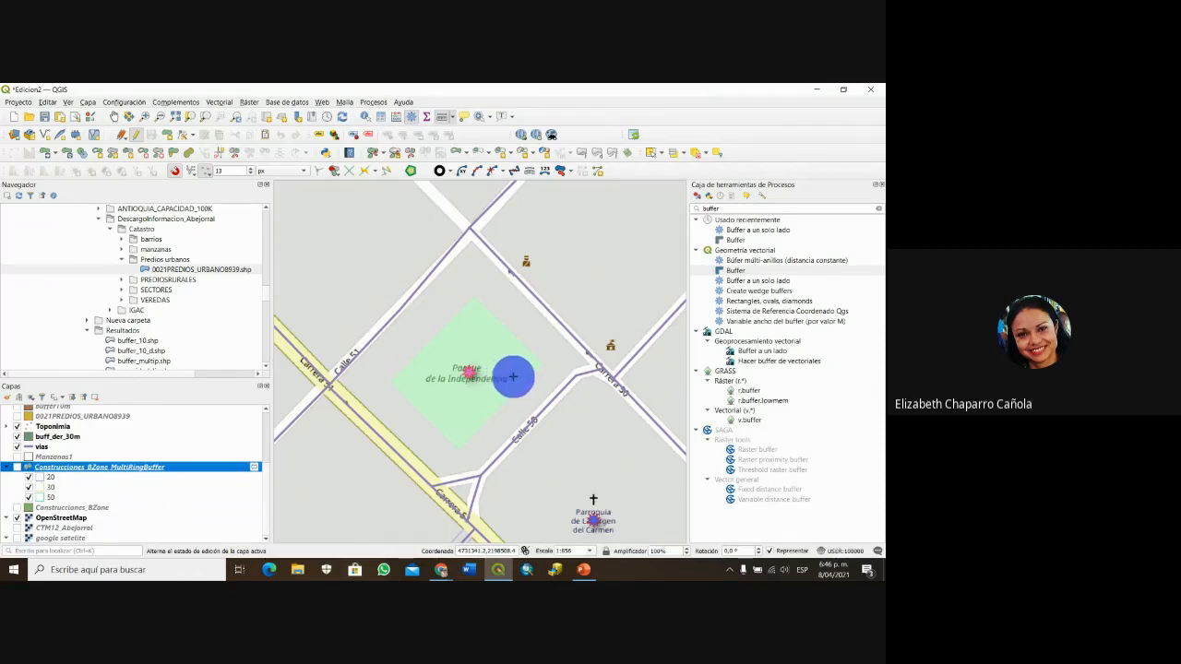
{"action": "scroll", "coordinate": [513, 376], "scroll_direction": "down", "scroll_amount": 1}
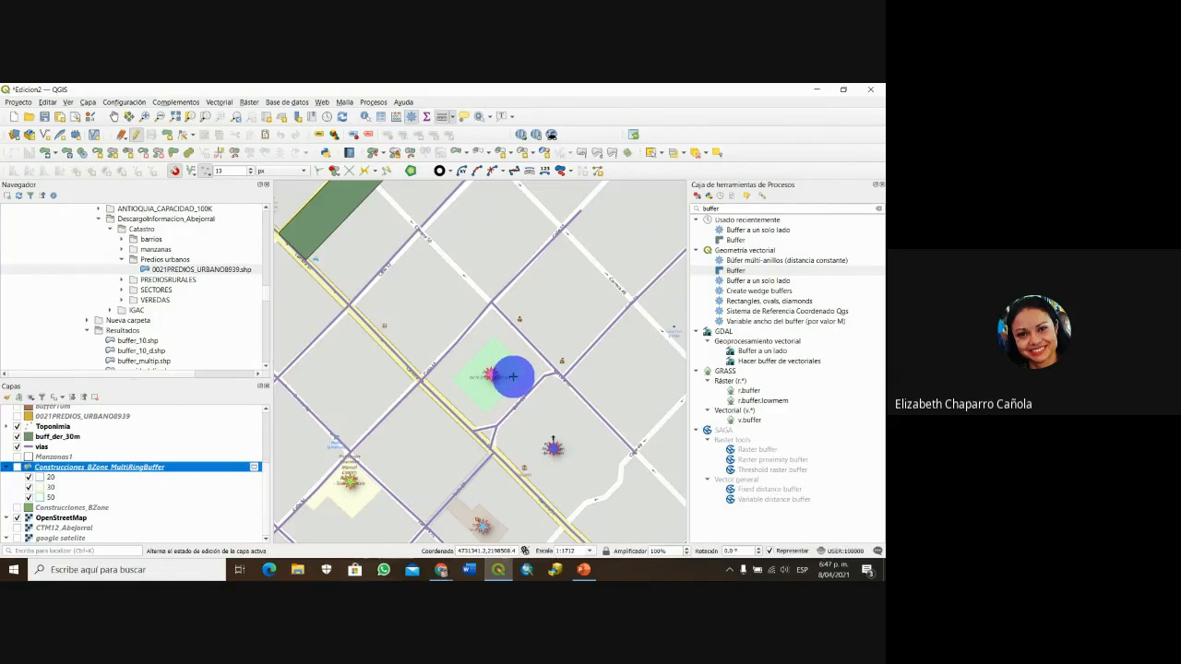
{"action": "left_click", "coordinate": [16, 466]}
{"action": "left_click_drag", "start_coordinate": [507, 337], "coordinate": [563, 277]}
- Start exporting the Construcciones_BZone_MultiRingBuffer layer as an ESRI shapefile with the file name multiplebuffer
{"action": "right_click", "coordinate": [138, 464]}
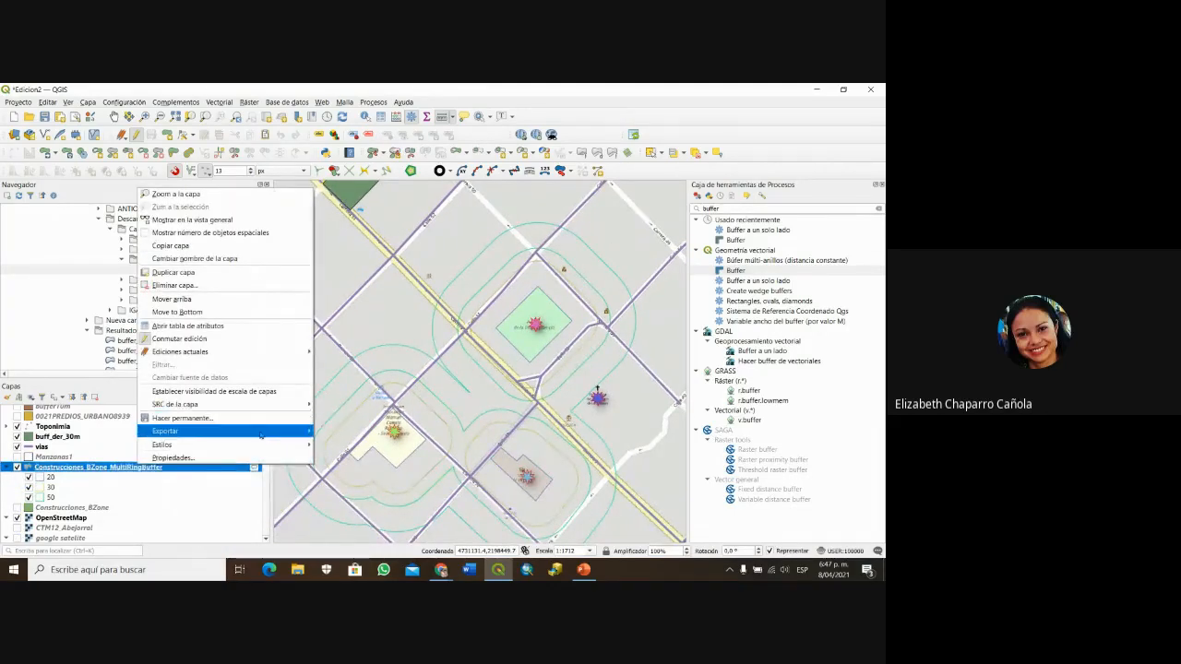
{"action": "mouse_move", "coordinate": [261, 435]}
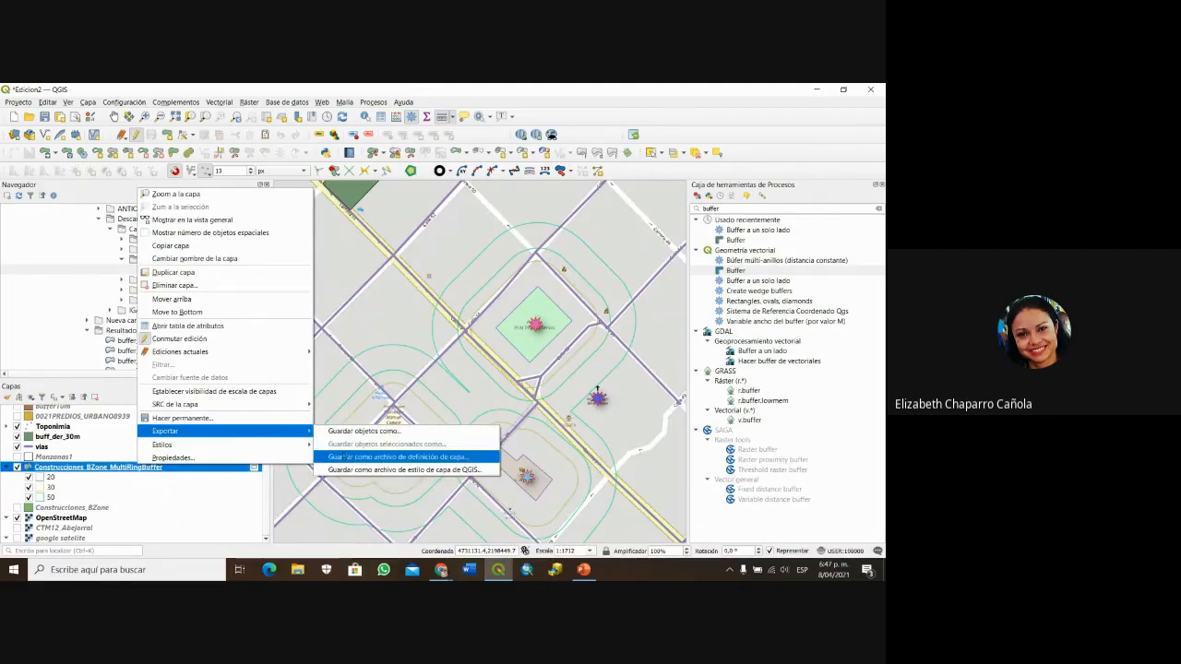
{"action": "left_click", "coordinate": [358, 430]}
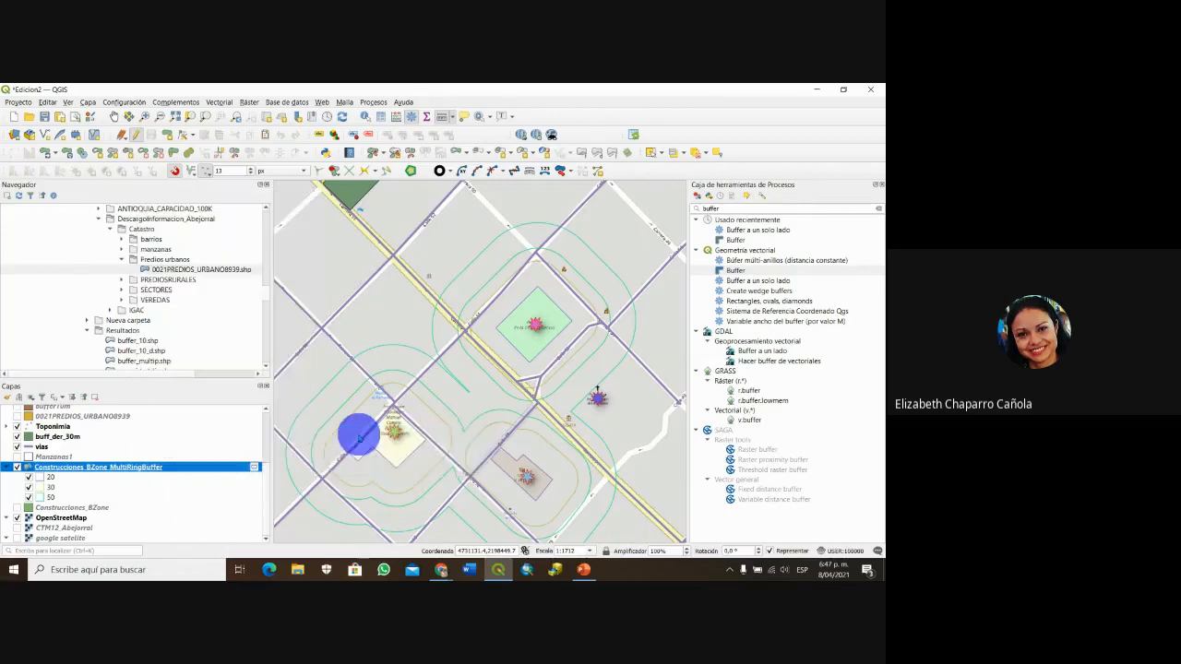
{"action": "left_click", "coordinate": [437, 222]}
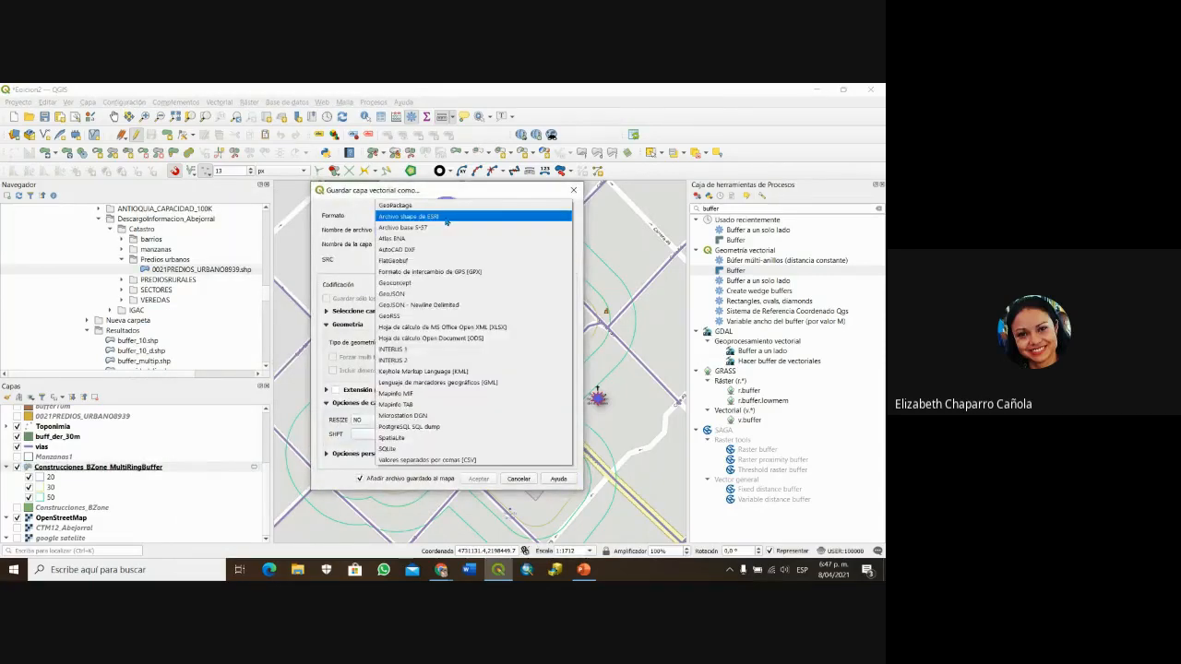
{"action": "left_click", "coordinate": [426, 222]}
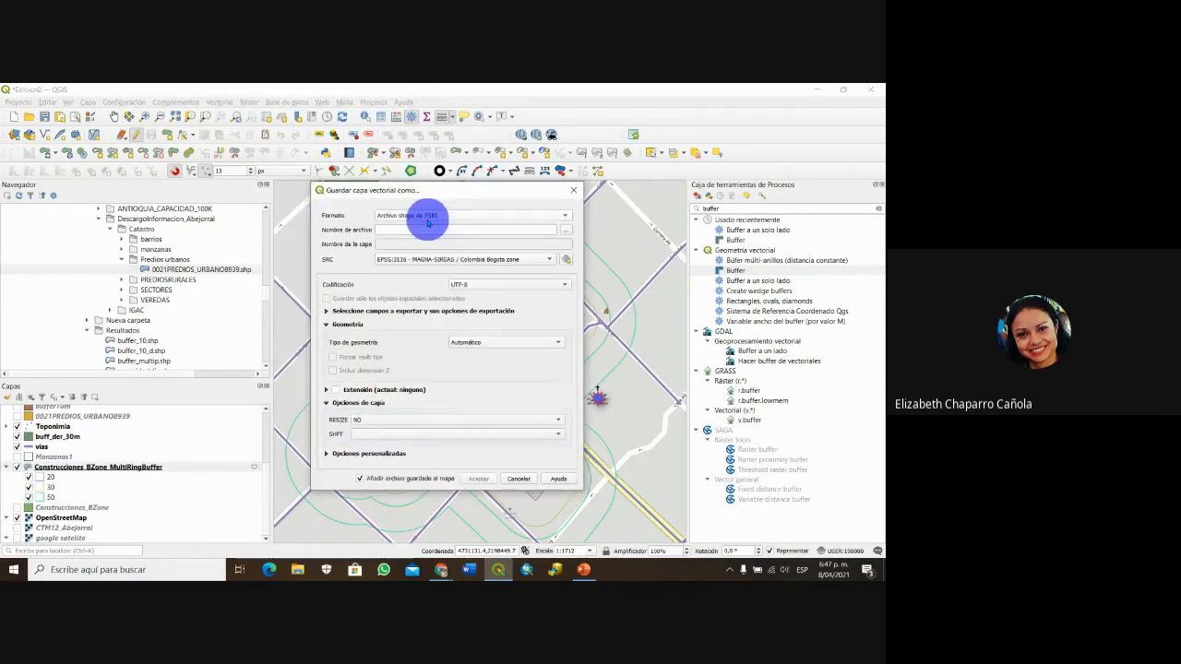
{"action": "left_click", "coordinate": [413, 230]}
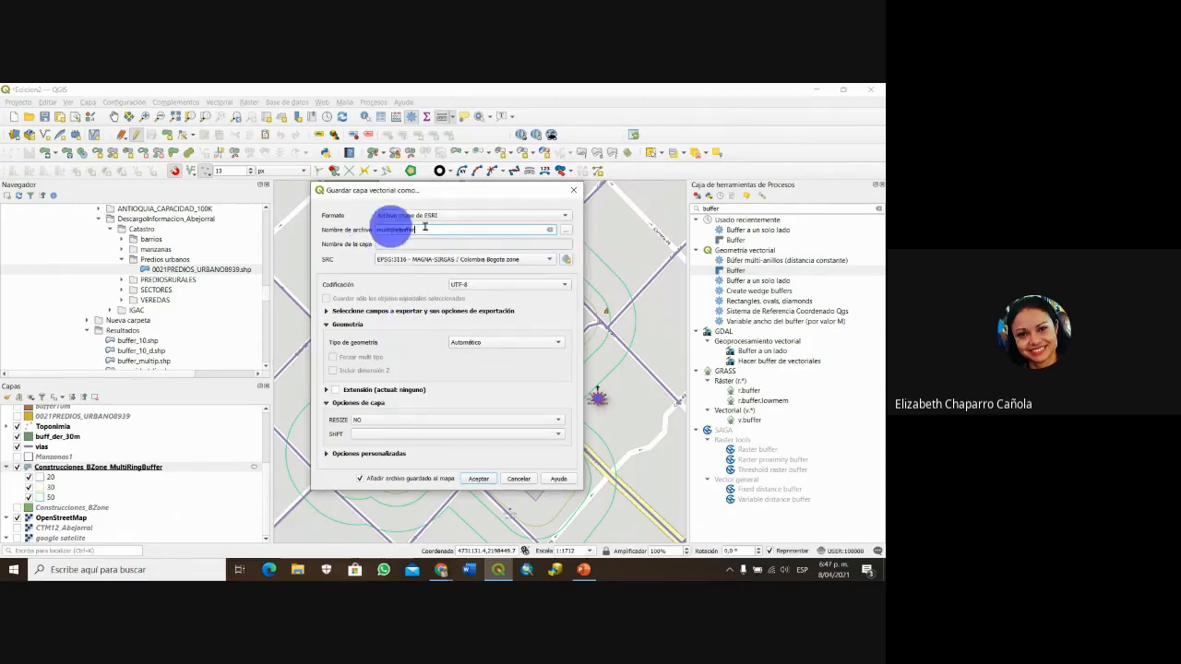
- Set the export location to UDIGITAL/TAC/Semana6_geoprocesamiento/Resultados2 and save the multiplebuffer shapefile, adding it to the map
{"action": "left_click", "coordinate": [565, 231]}
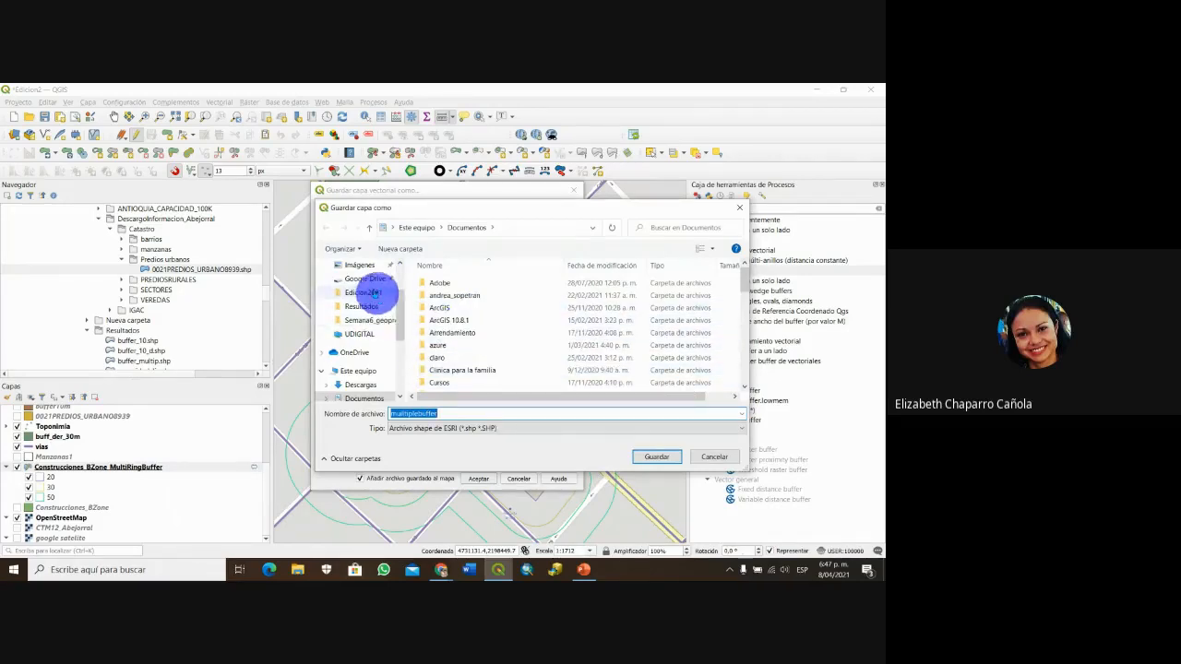
{"action": "scroll", "coordinate": [521, 340], "scroll_direction": "down", "scroll_amount": 5}
{"action": "scroll", "coordinate": [522, 341], "scroll_direction": "down", "scroll_amount": 5}
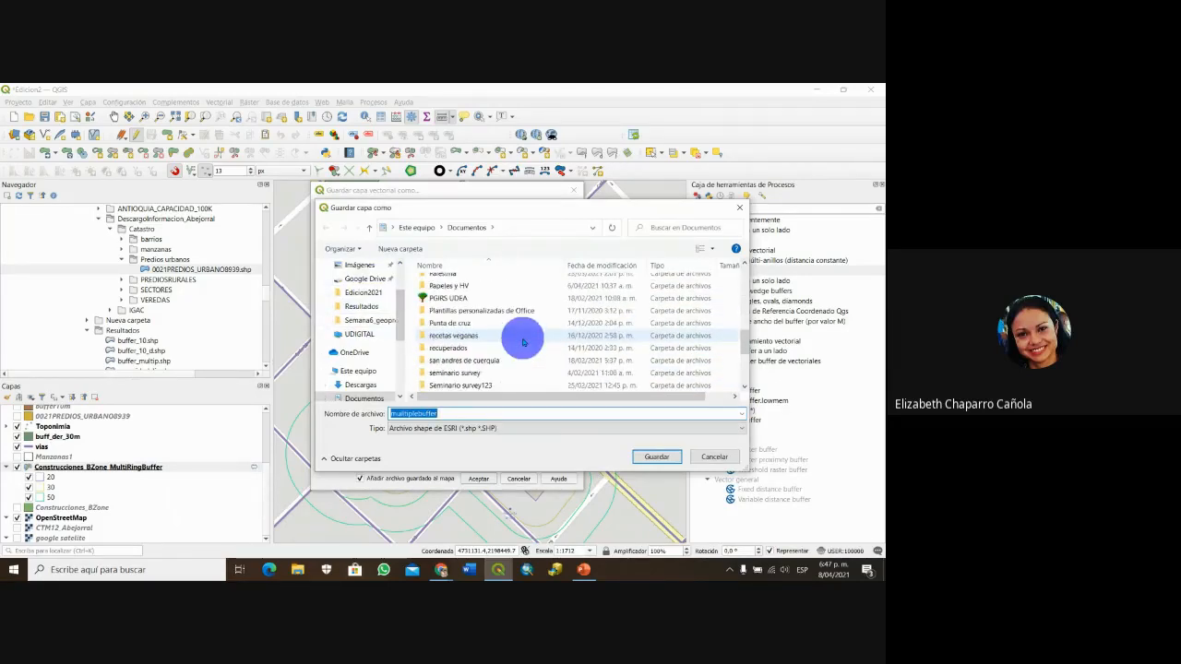
{"action": "left_click", "coordinate": [461, 349]}
{"action": "double_click", "coordinate": [461, 349]}
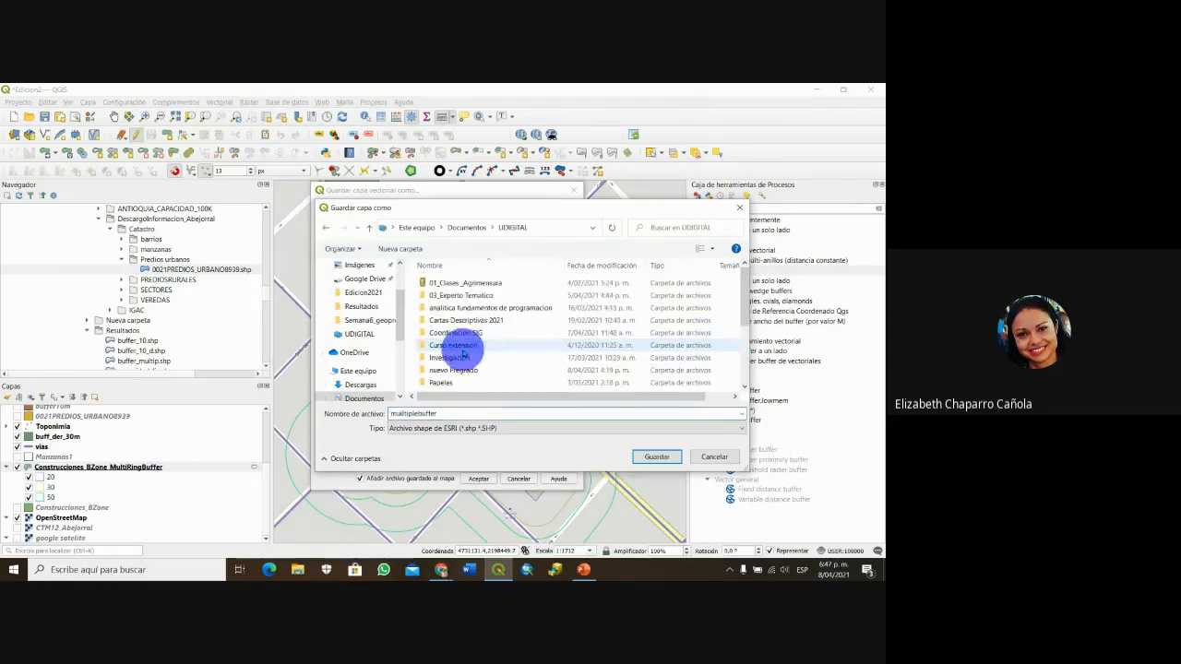
{"action": "scroll", "coordinate": [462, 360], "scroll_direction": "down", "scroll_amount": 5}
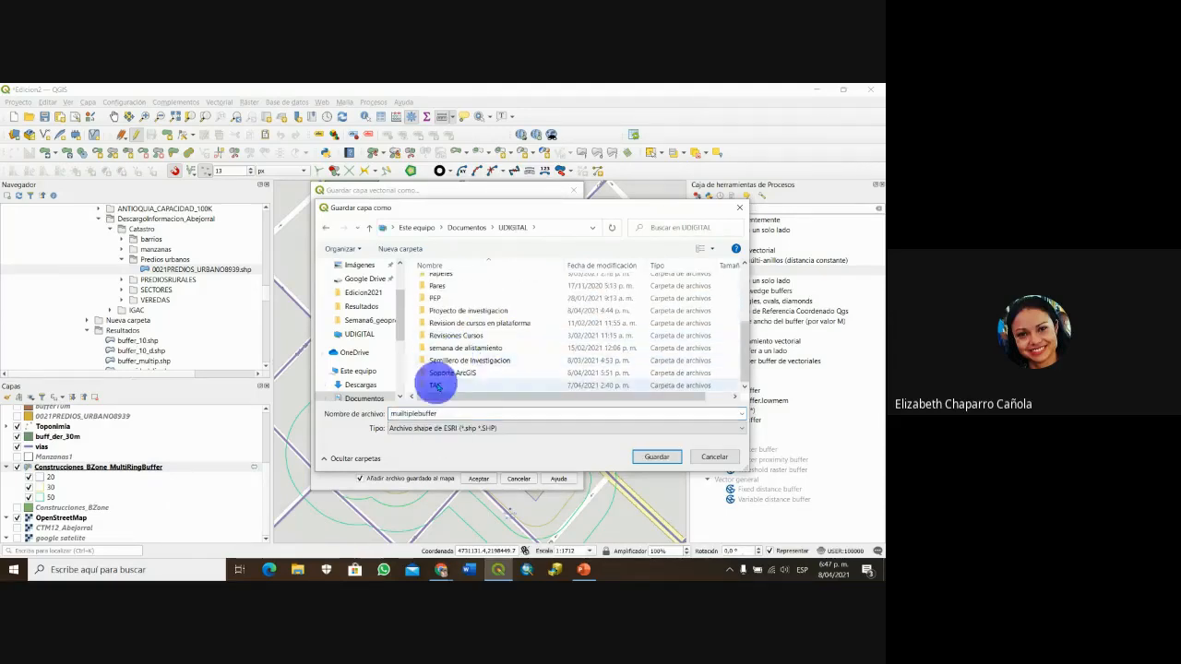
{"action": "double_click", "coordinate": [438, 385]}
{"action": "double_click", "coordinate": [492, 360]}
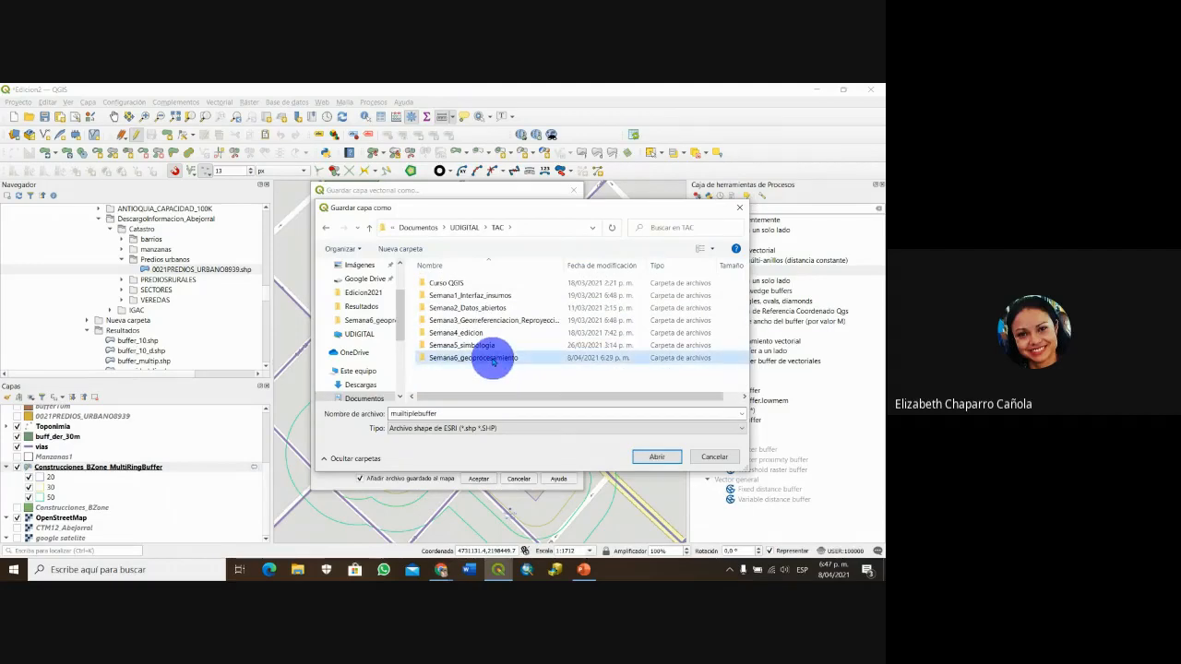
{"action": "double_click", "coordinate": [448, 308]}
{"action": "left_click", "coordinate": [449, 413]}
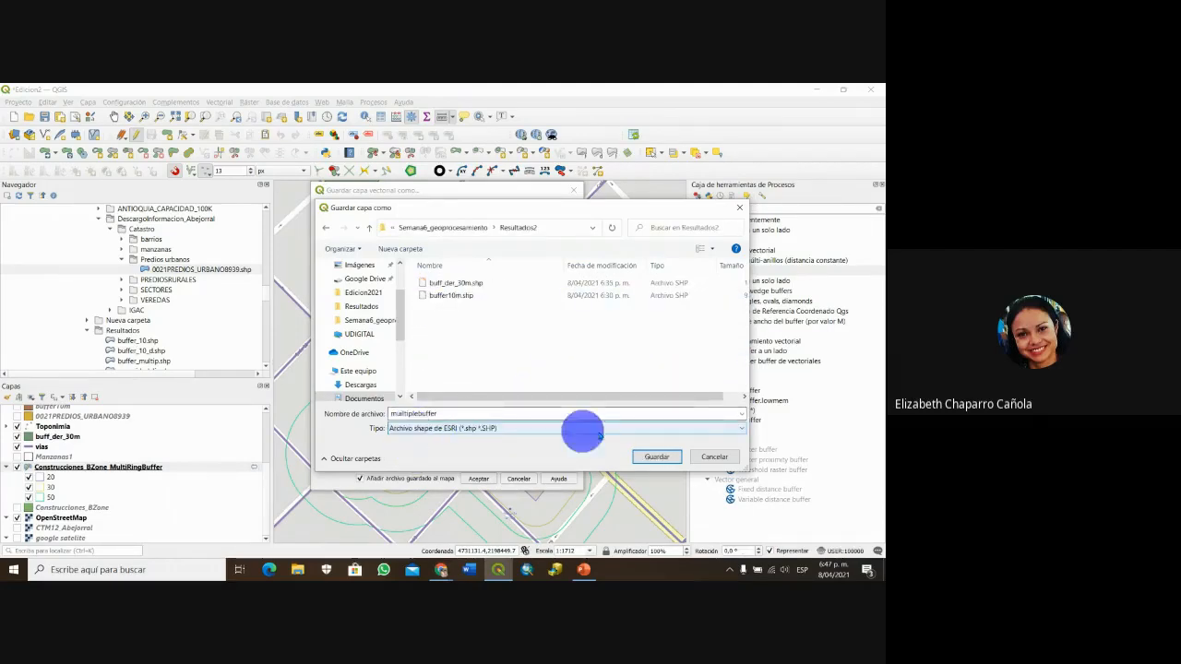
{"action": "left_click", "coordinate": [664, 456]}
{"action": "left_click", "coordinate": [478, 478]}
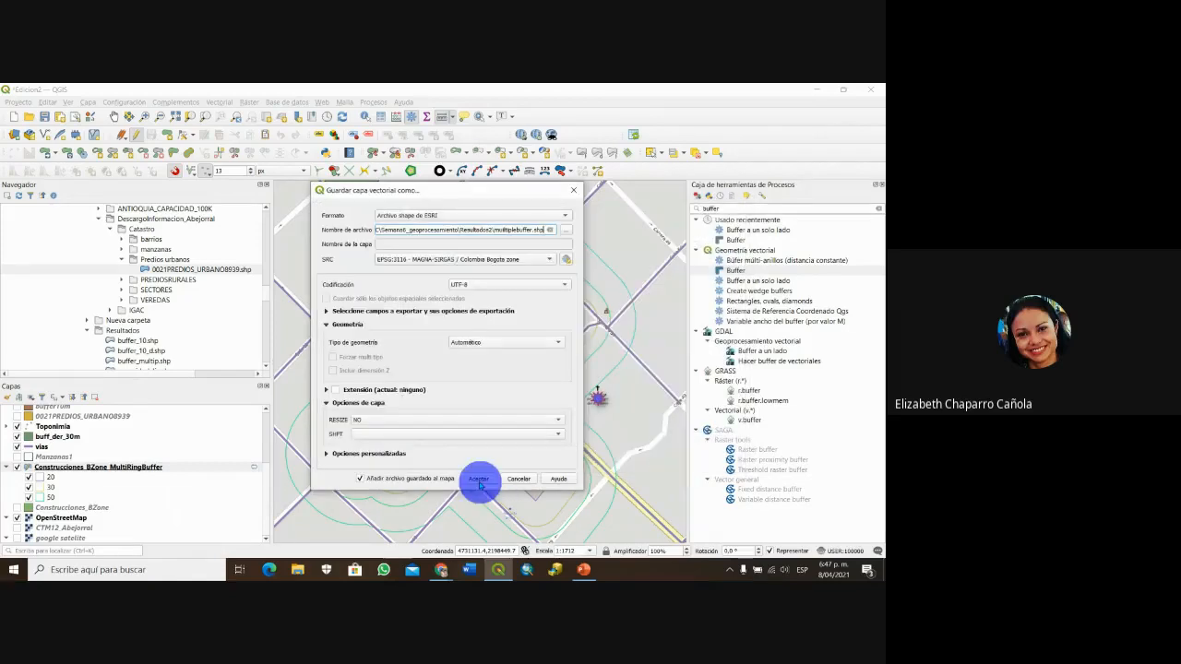
{"action": "left_click", "coordinate": [480, 479]}
- Hide the exported multiplebuffer layer so the original ring outlines can be seen
{"action": "left_click_drag", "start_coordinate": [291, 402], "coordinate": [387, 409]}
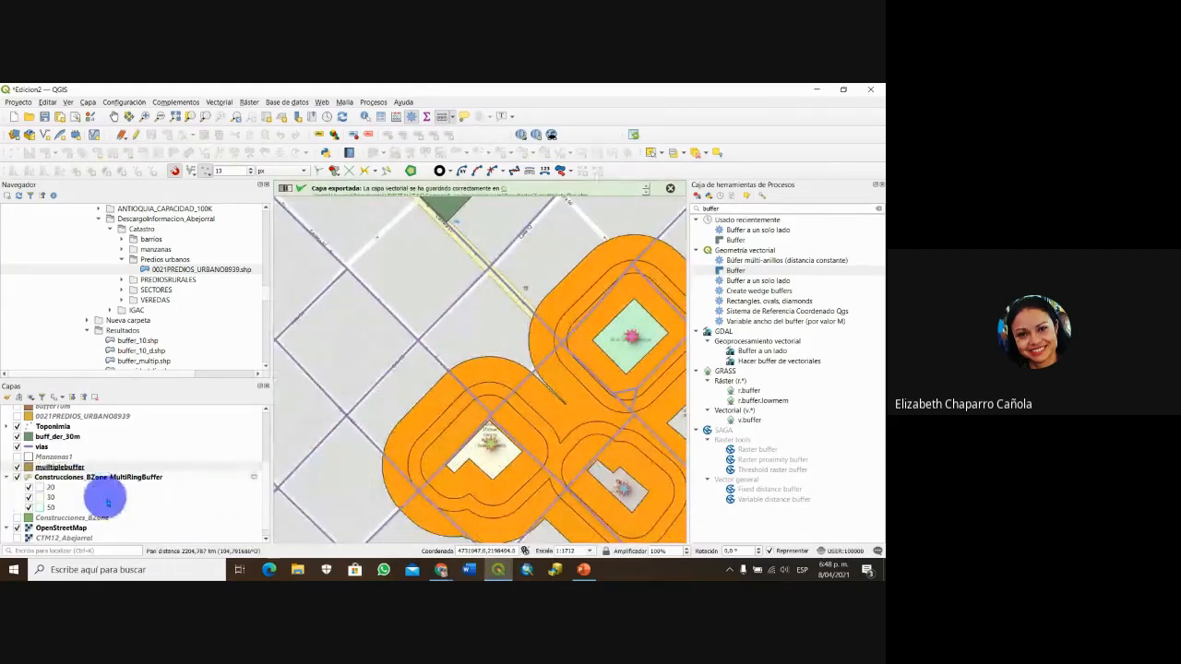
{"action": "left_click_drag", "start_coordinate": [499, 440], "coordinate": [523, 362]}
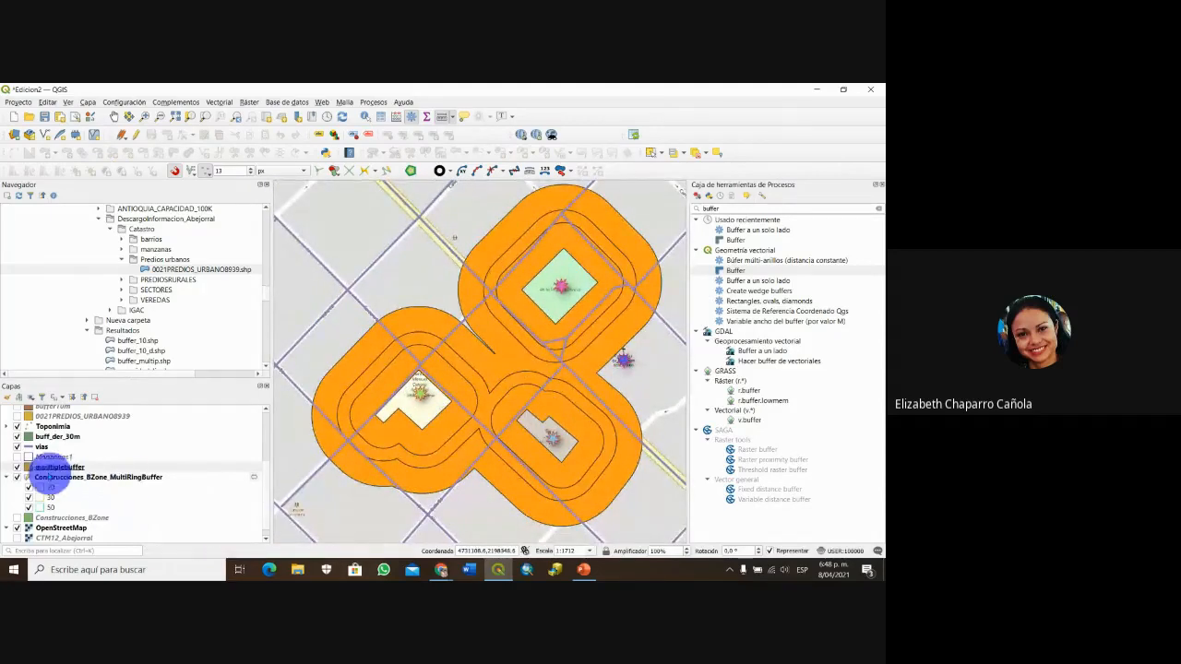
{"action": "left_click", "coordinate": [19, 467]}
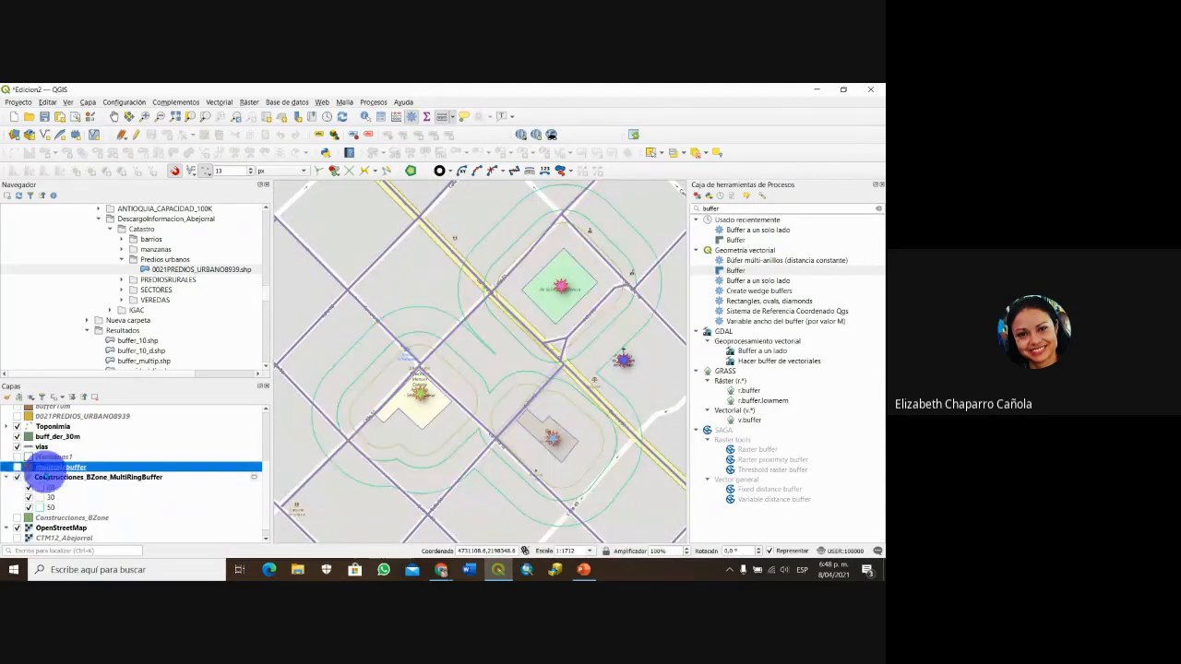
- Copy all style categories from the Construcciones_BZone_MultiRingBuffer layer
{"action": "right_click", "coordinate": [44, 477]}
{"action": "mouse_move", "coordinate": [83, 442]}
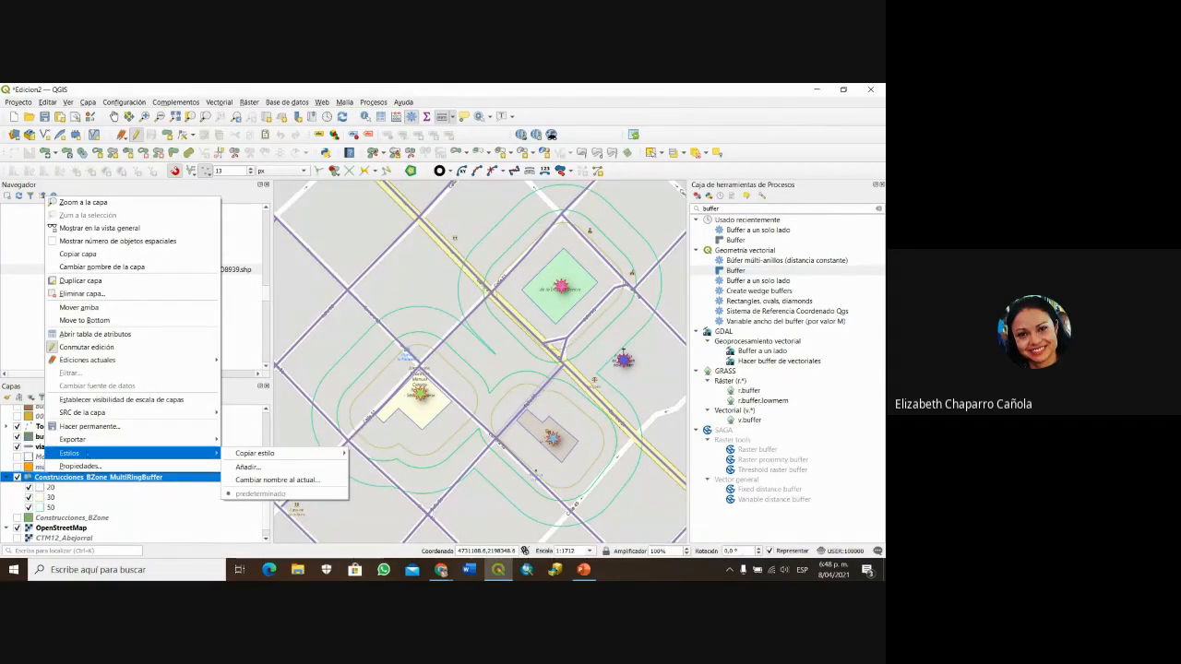
{"action": "left_click", "coordinate": [242, 452]}
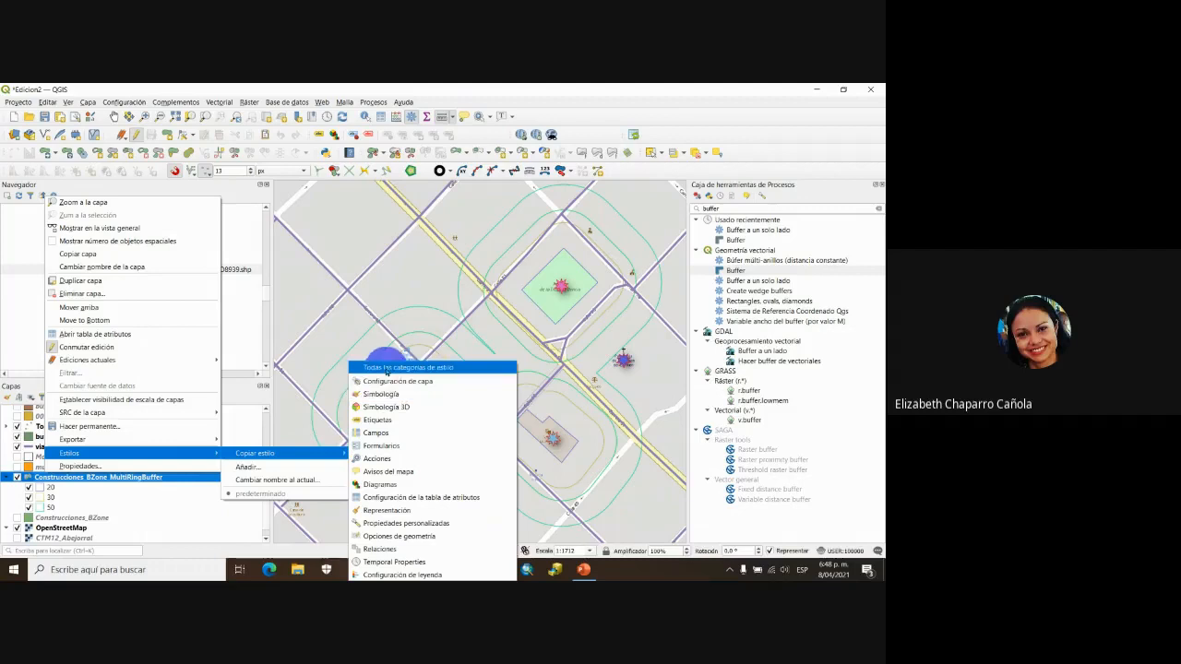
{"action": "left_click", "coordinate": [387, 368]}
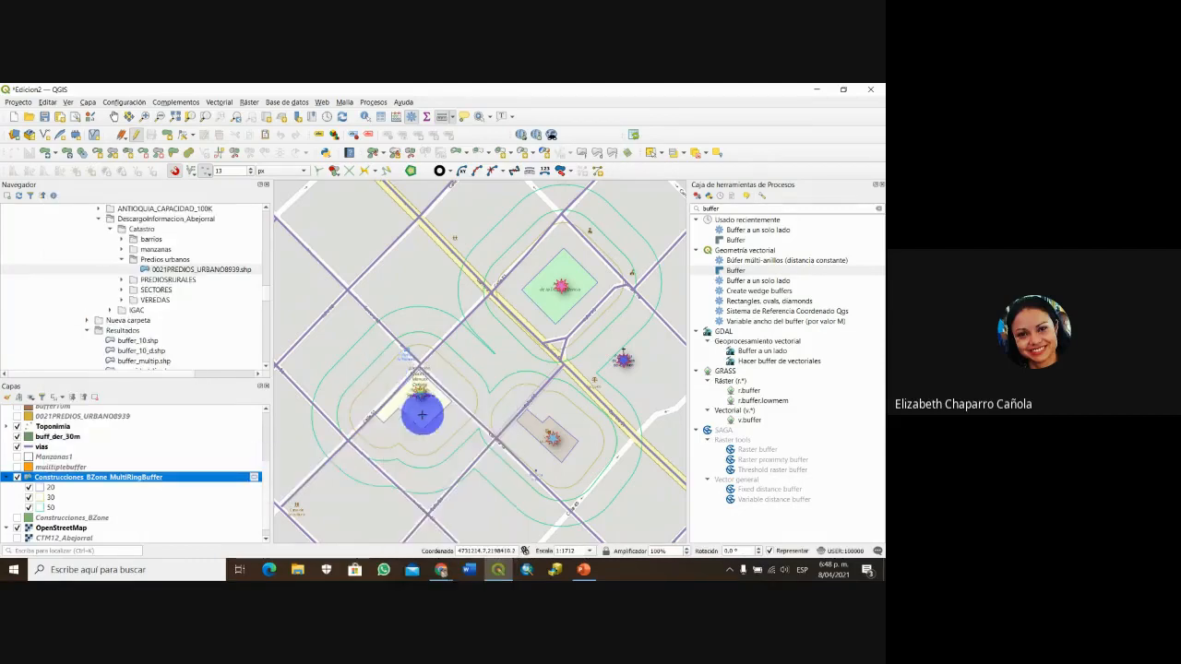
- Copy only the symbology style of the Construcciones_BZone_MultiRingBuffer layer
{"action": "right_click", "coordinate": [235, 478]}
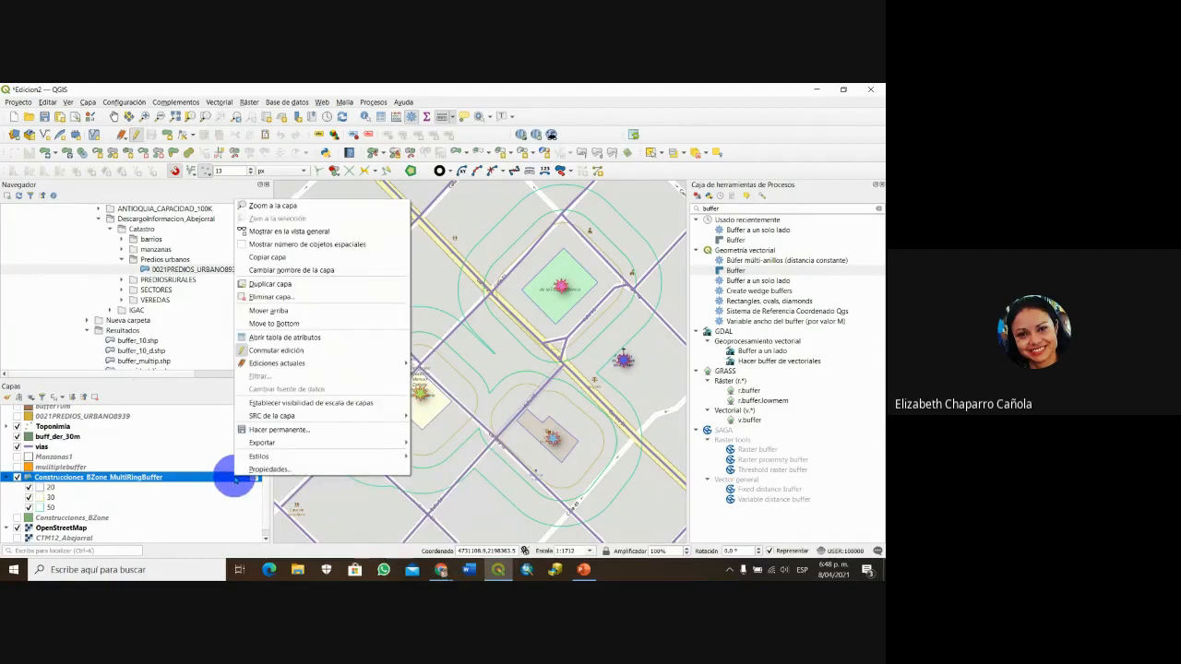
{"action": "mouse_move", "coordinate": [261, 457]}
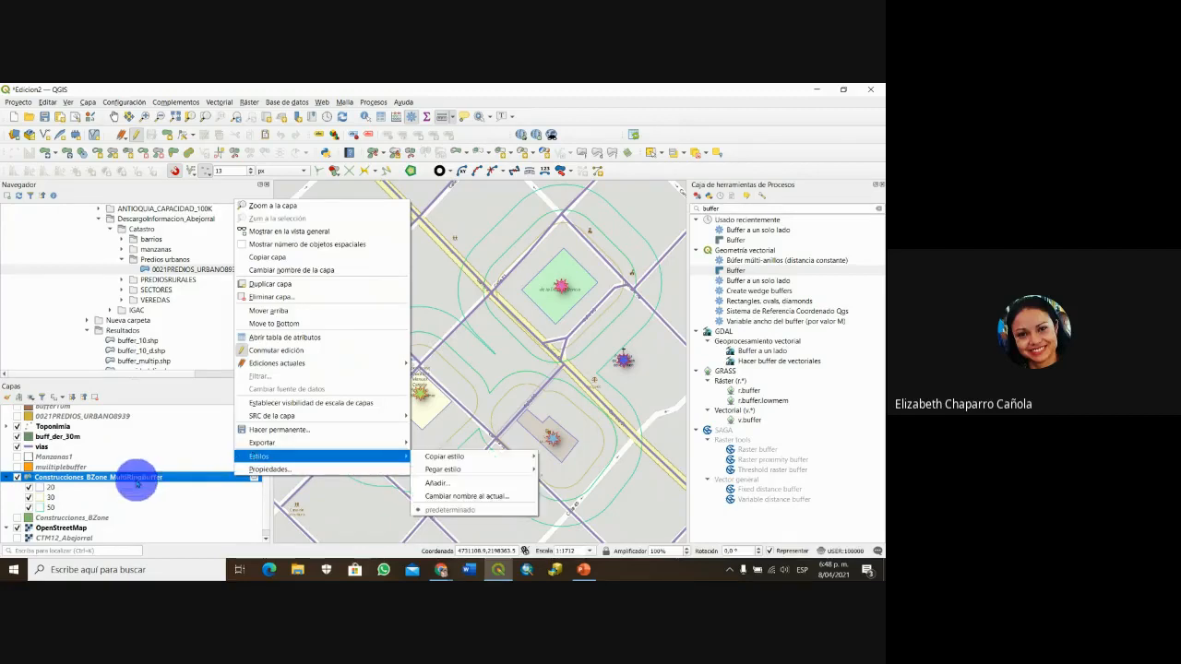
{"action": "right_click", "coordinate": [136, 480]}
{"action": "mouse_move", "coordinate": [182, 461]}
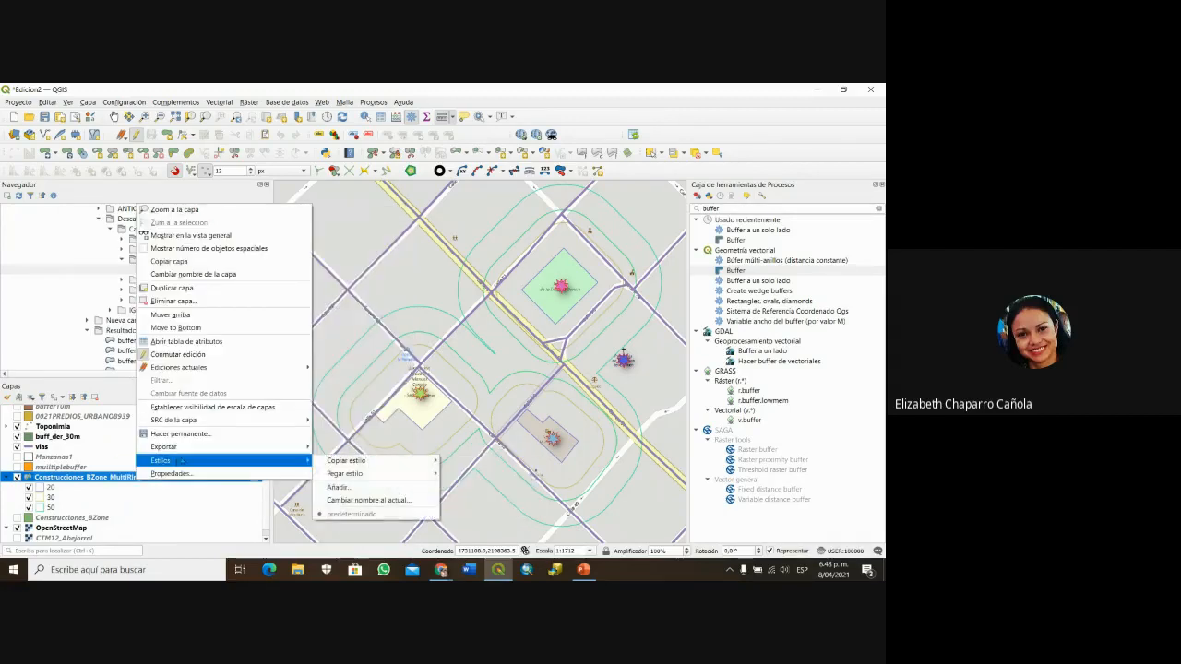
{"action": "mouse_move", "coordinate": [334, 458]}
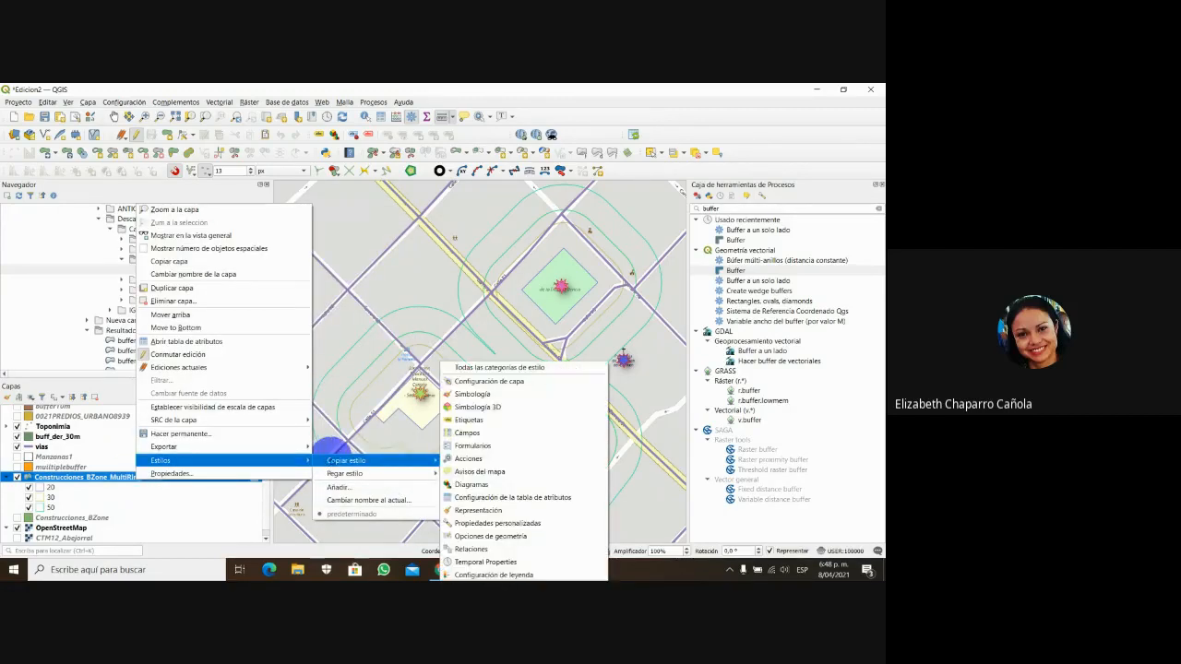
{"action": "left_click", "coordinate": [493, 395]}
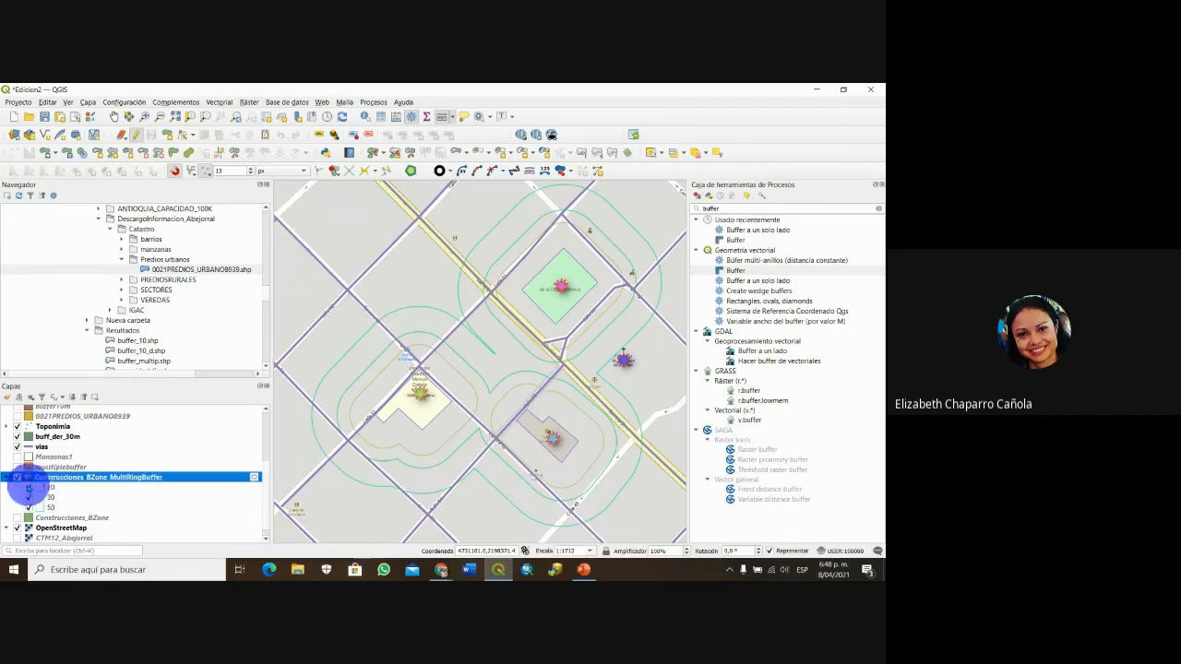
- Hide the Construcciones_BZone_MultiRingBuffer layer, view the symbology properties of the exported multiplebuffer layer and close them unchanged
{"action": "left_click", "coordinate": [16, 477]}
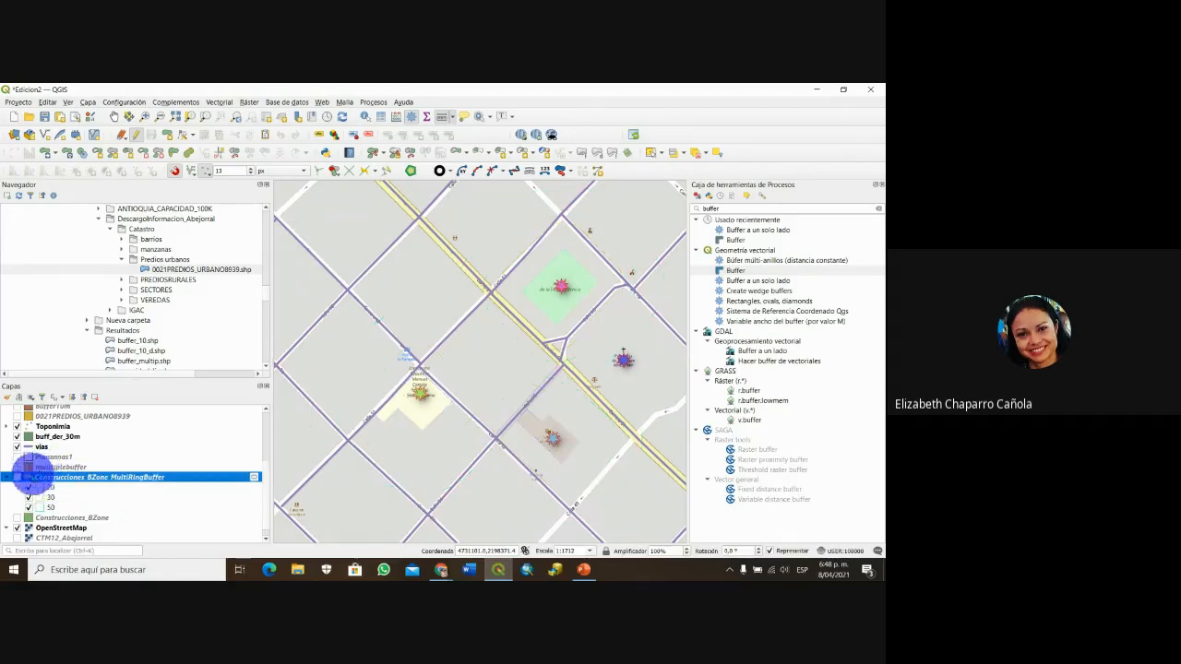
{"action": "left_click", "coordinate": [57, 466]}
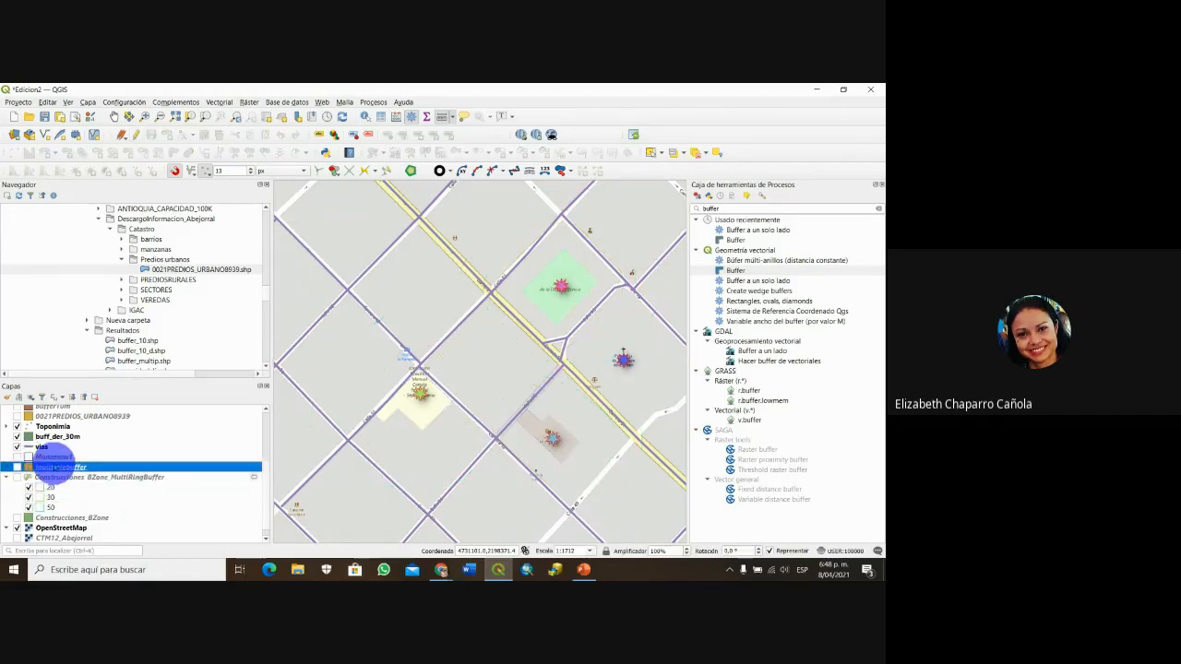
{"action": "double_click", "coordinate": [57, 466]}
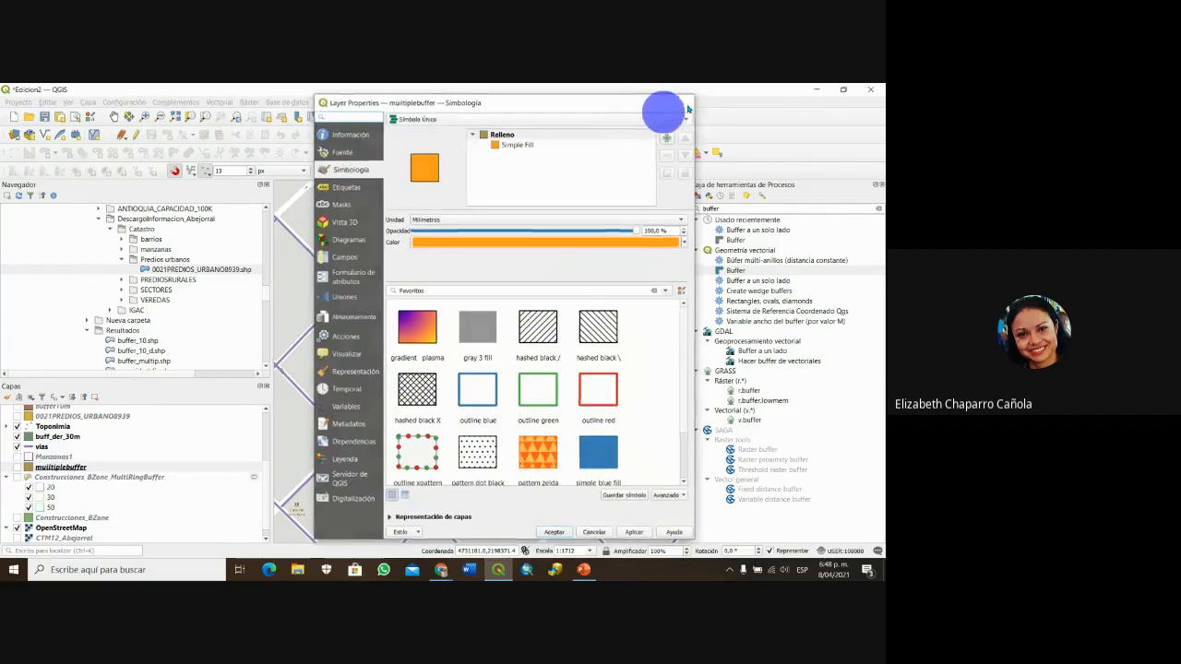
{"action": "left_click", "coordinate": [687, 105]}
- View the whole urban area of the map and switch to the geoprocessing presentation in PowerPoint
{"action": "scroll", "coordinate": [596, 361], "scroll_direction": "down", "scroll_amount": 1}
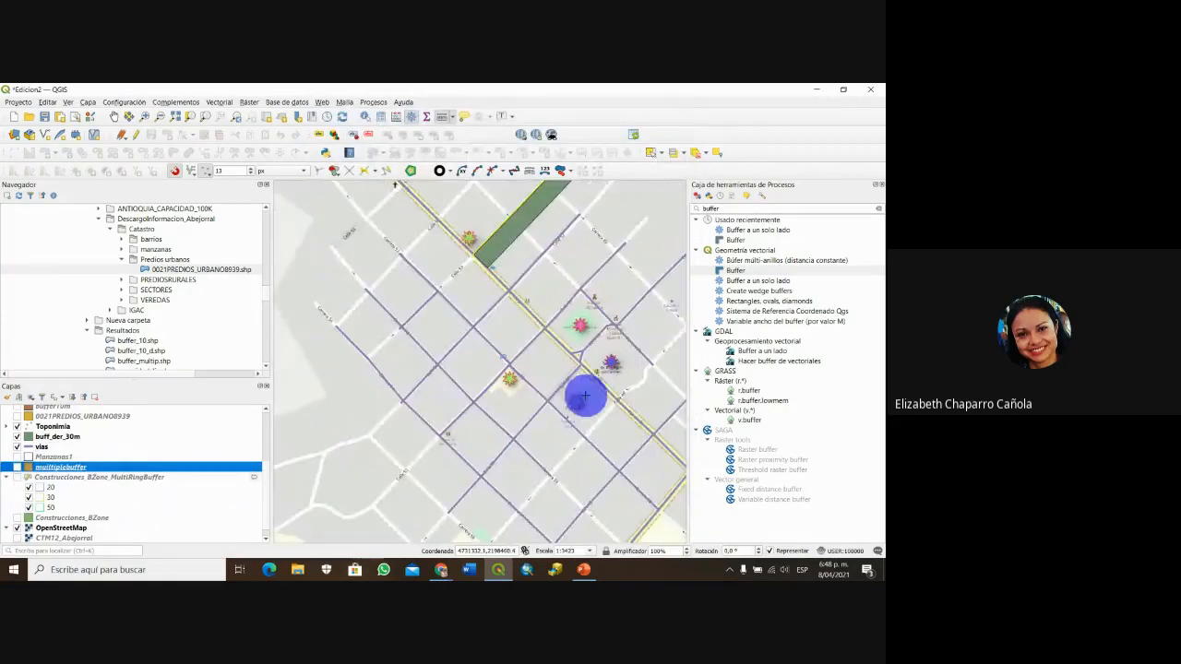
{"action": "scroll", "coordinate": [585, 395], "scroll_direction": "down", "scroll_amount": 1}
{"action": "left_click_drag", "start_coordinate": [575, 369], "coordinate": [482, 395]}
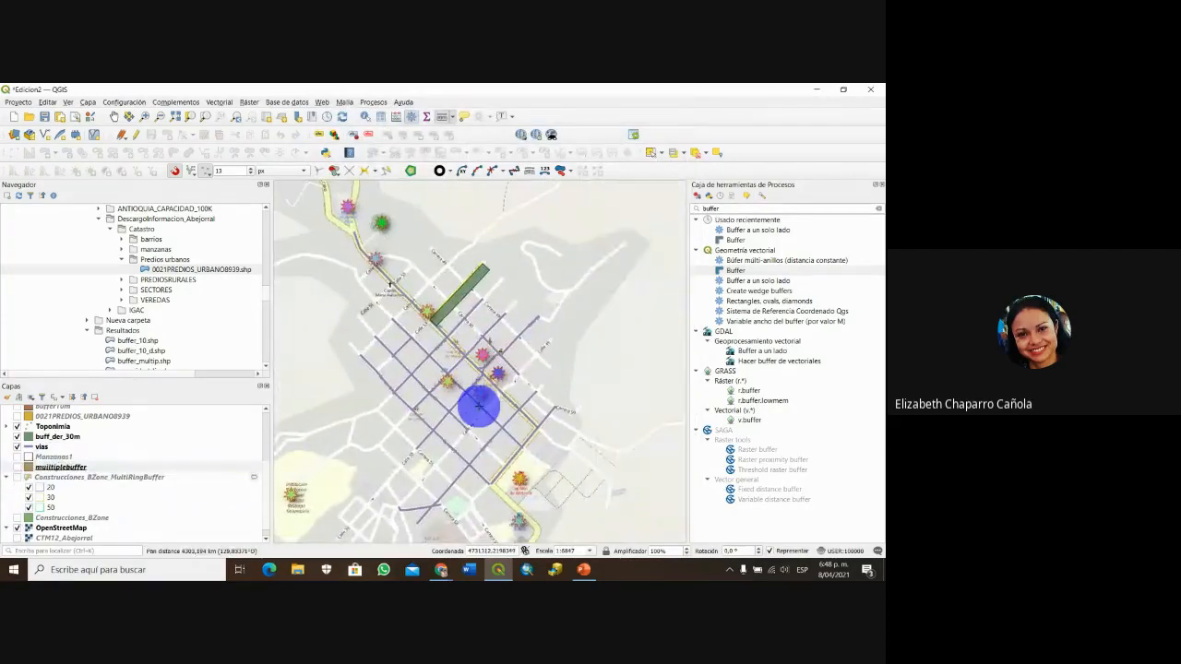
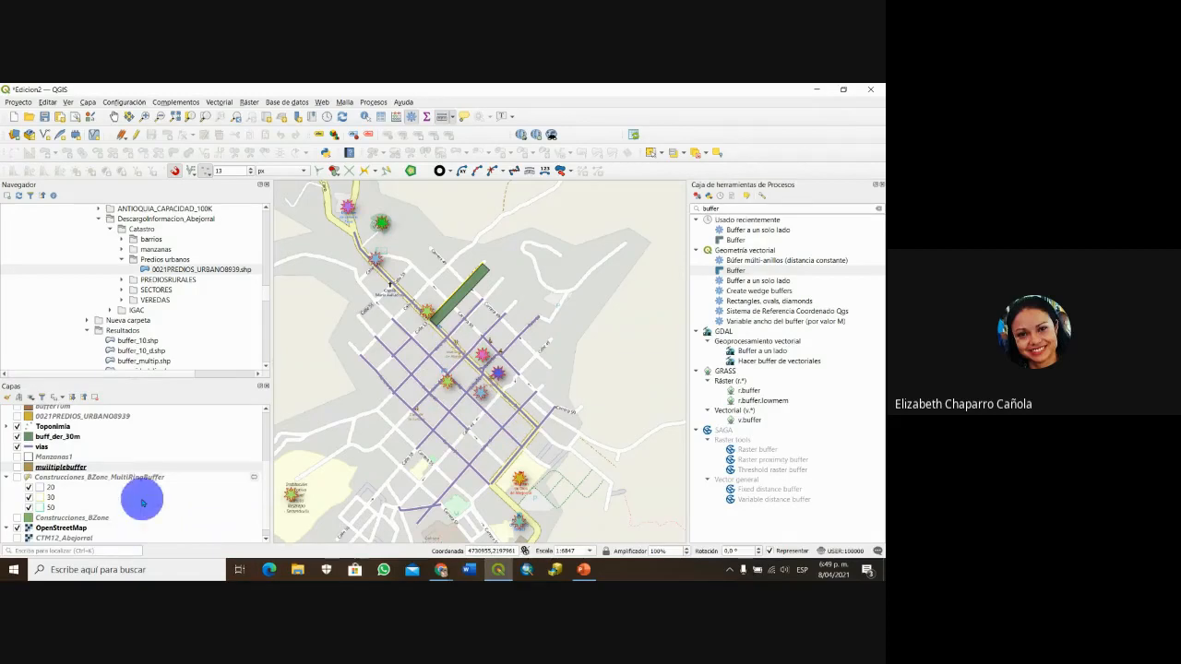
{"action": "left_click", "coordinate": [584, 569]}
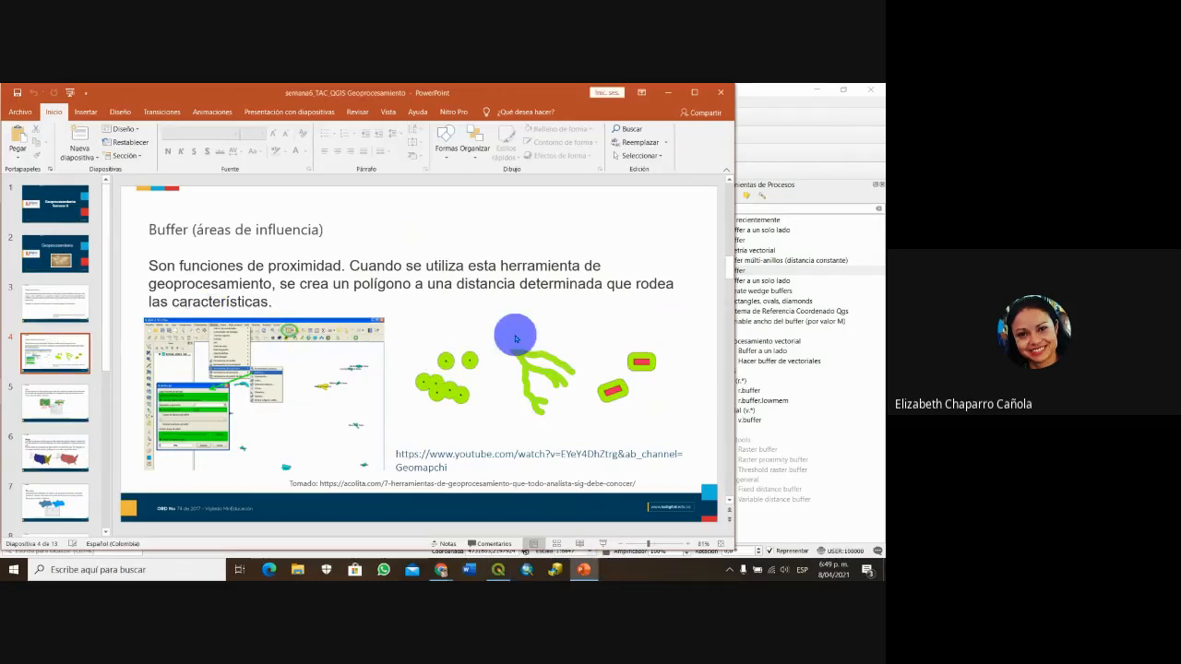
- Show the slide explaining Clip and switch back to the Edicion2 project in QGIS
{"action": "key", "text": "Page_Down"}
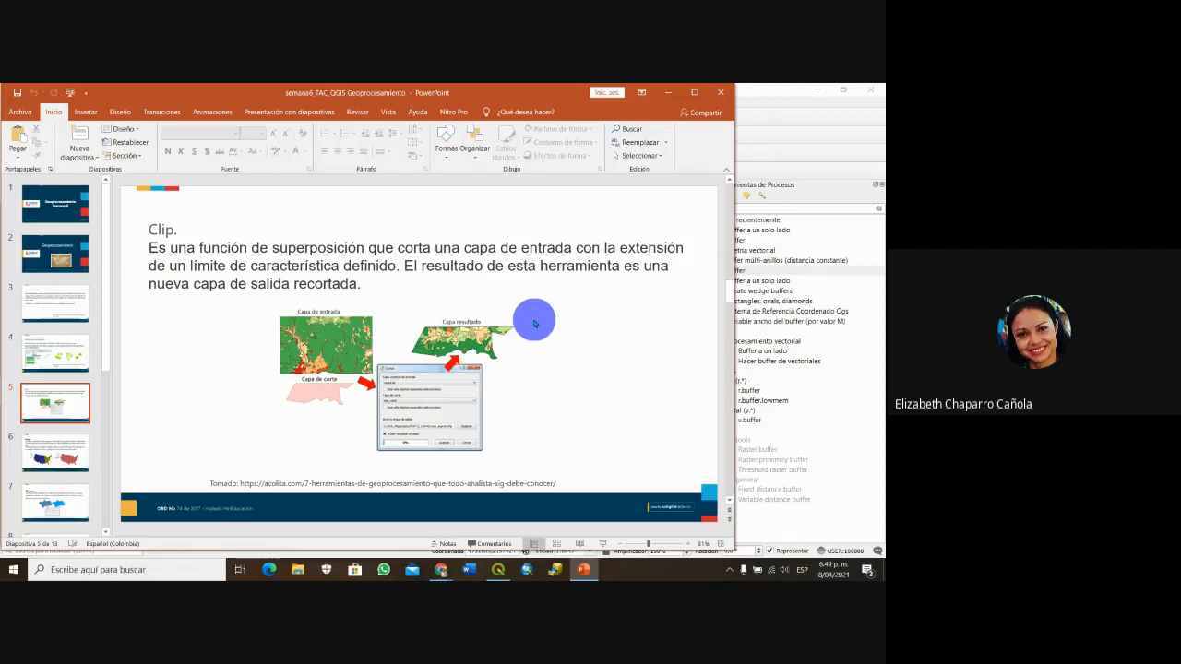
{"action": "left_click", "coordinate": [671, 93]}
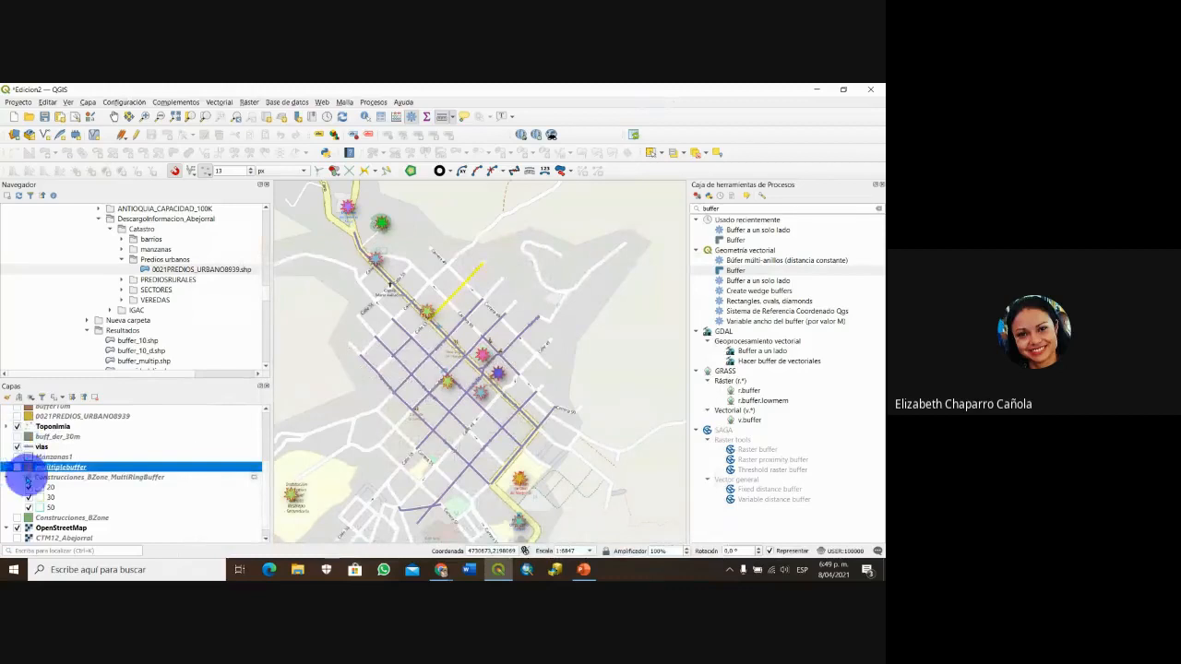
- Hide the OpenStreetMap base map and show the 0020VEREDAS8217 layer with 0022PREDIOS_RURAL6295 placed above it
{"action": "left_click", "coordinate": [7, 477]}
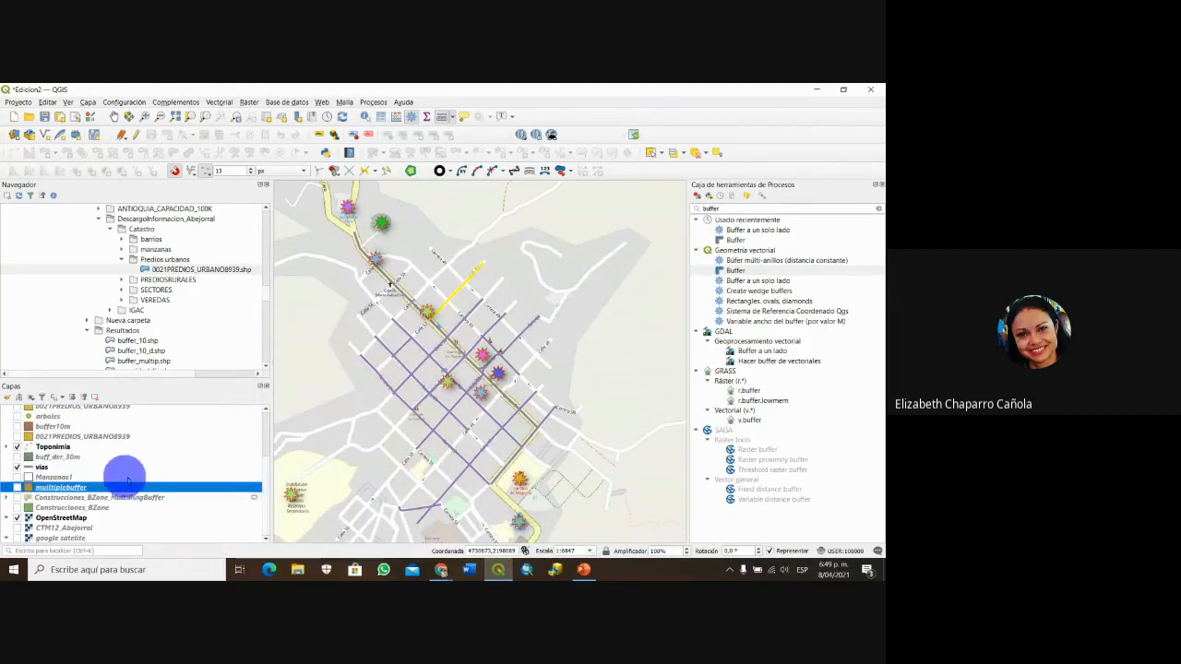
{"action": "left_click", "coordinate": [17, 517]}
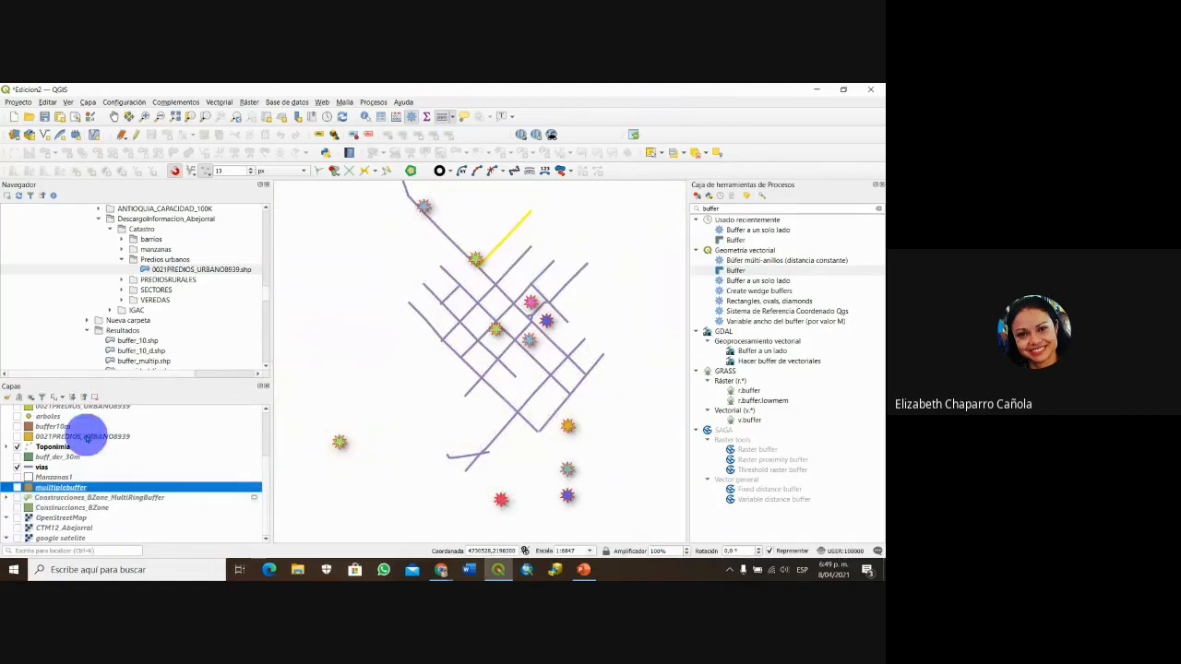
{"action": "scroll", "coordinate": [137, 474], "scroll_direction": "up", "scroll_amount": 3}
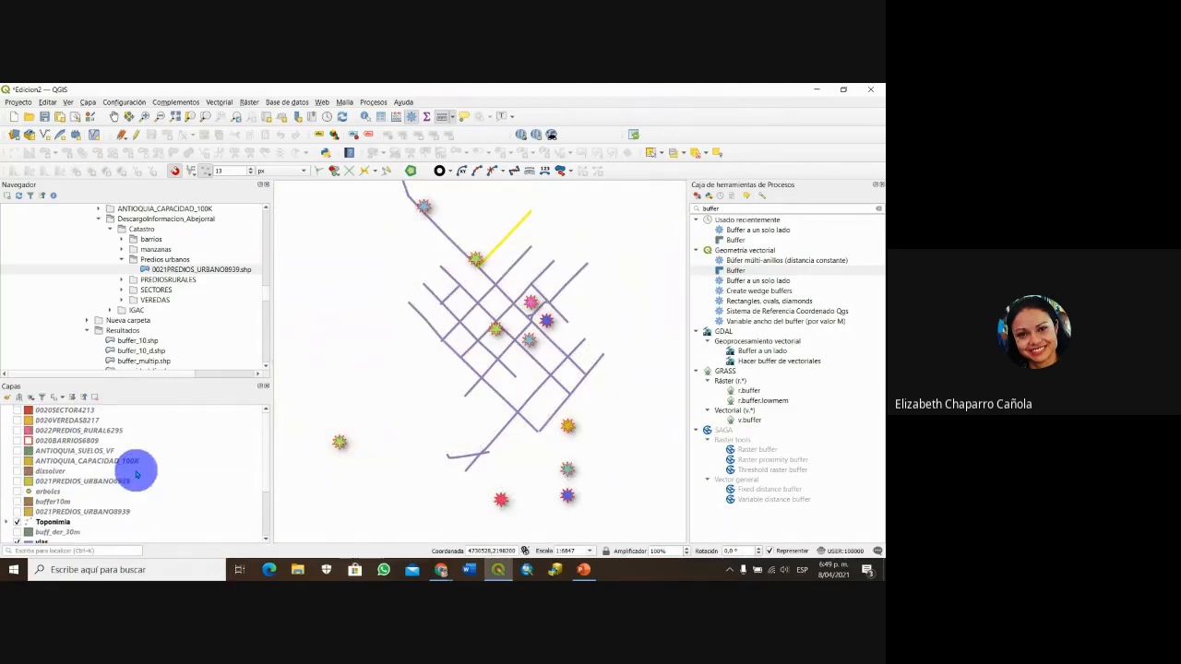
{"action": "left_click", "coordinate": [17, 420]}
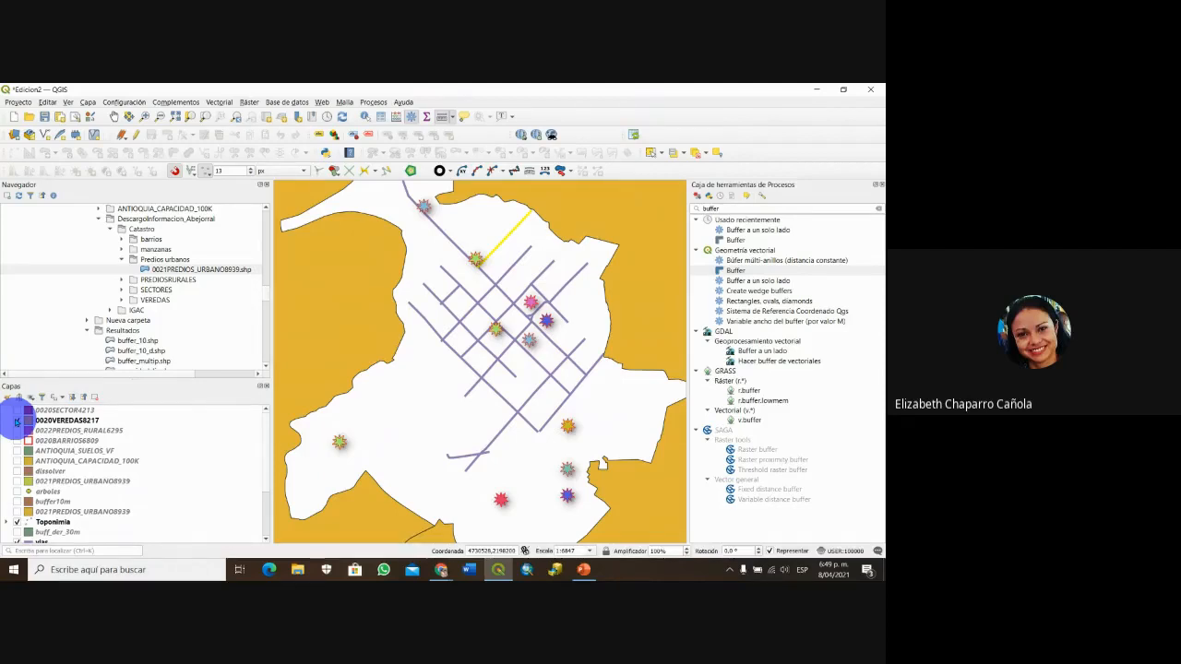
{"action": "left_click", "coordinate": [16, 431]}
{"action": "left_click_drag", "start_coordinate": [17, 431], "coordinate": [42, 415]}
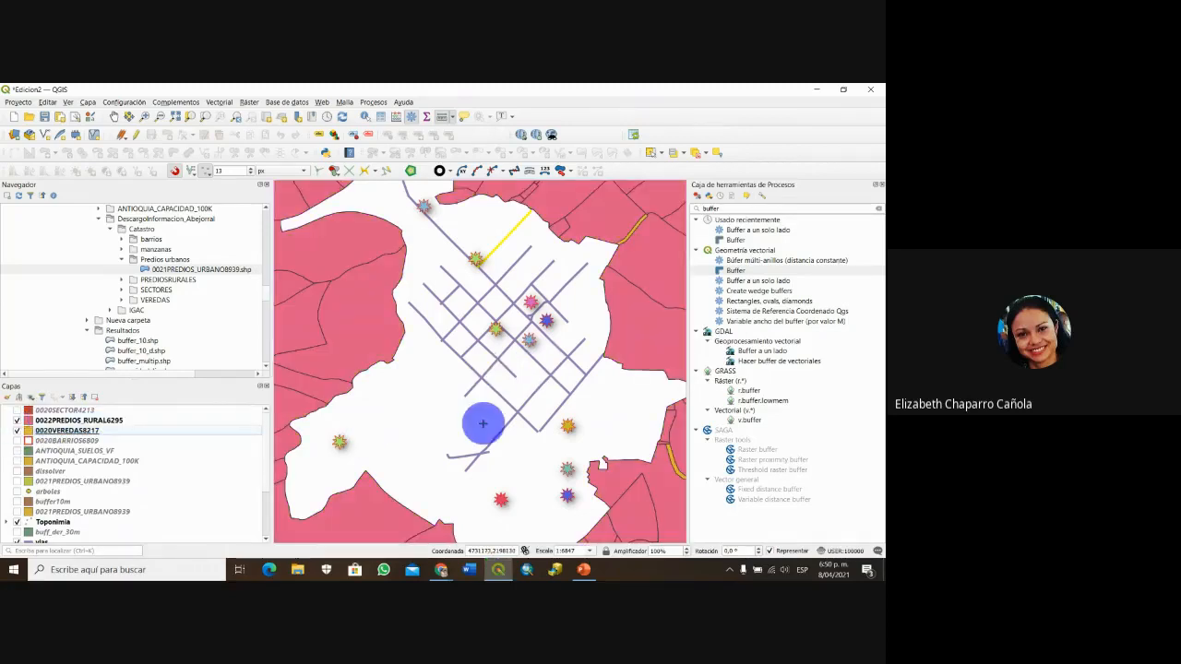
- Examine the rural parcels around the urban area and across the whole municipality, and hide the 0022PREDIOS_RURAL6295 layer
{"action": "scroll", "coordinate": [482, 423], "scroll_direction": "down", "scroll_amount": 2}
{"action": "scroll", "coordinate": [498, 427], "scroll_direction": "down", "scroll_amount": 2}
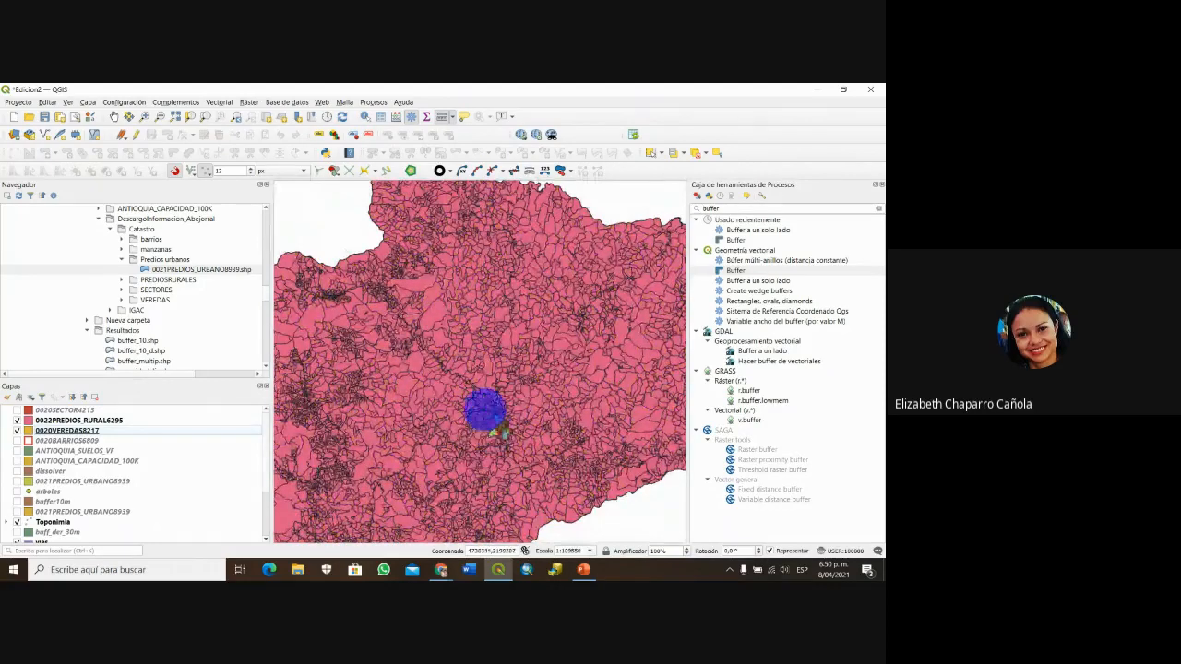
{"action": "scroll", "coordinate": [484, 411], "scroll_direction": "up", "scroll_amount": 2}
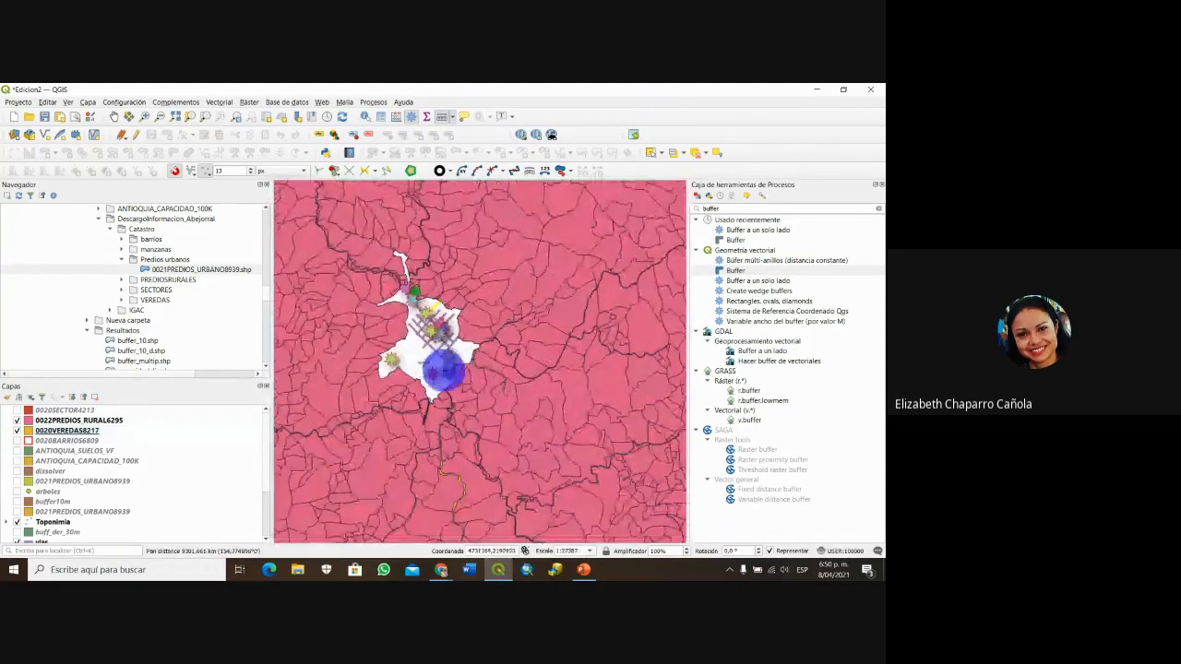
{"action": "scroll", "coordinate": [551, 502], "scroll_direction": "up", "scroll_amount": 1}
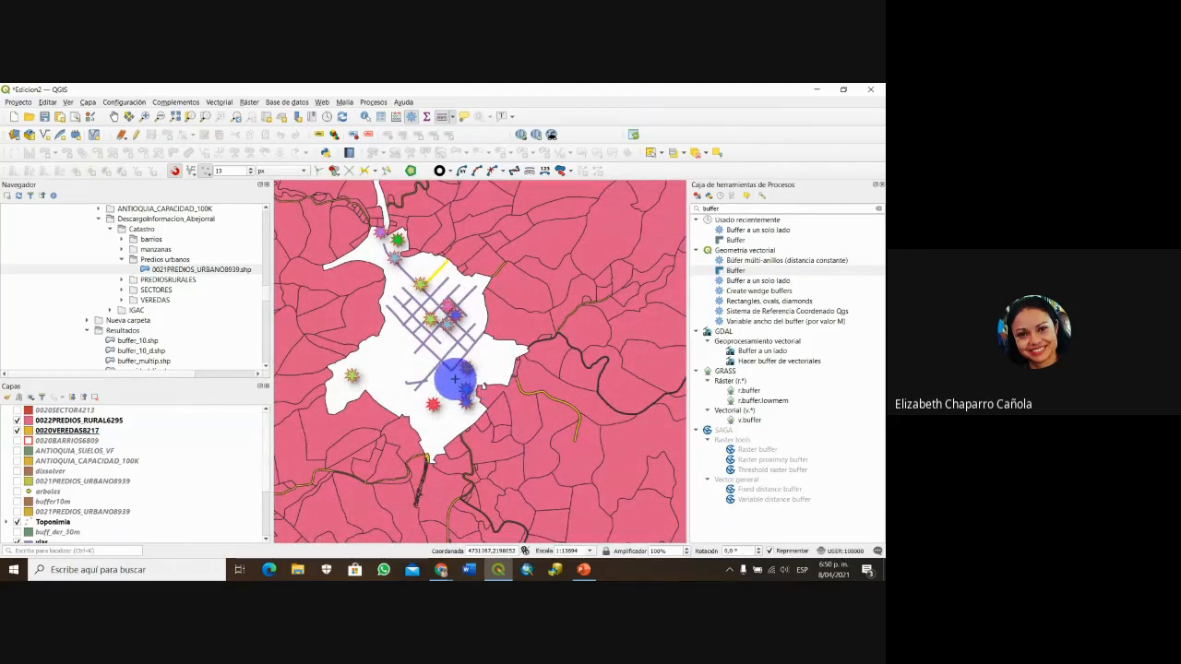
{"action": "scroll", "coordinate": [457, 380], "scroll_direction": "down", "scroll_amount": 2}
{"action": "scroll", "coordinate": [501, 309], "scroll_direction": "down", "scroll_amount": 2}
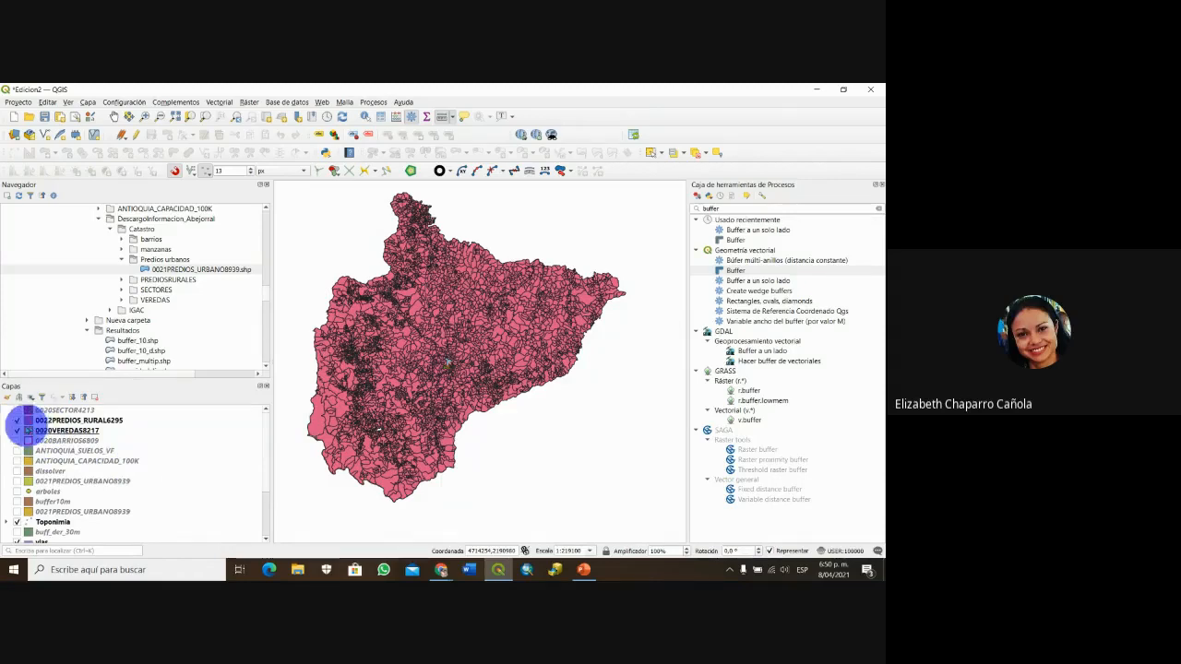
{"action": "left_click", "coordinate": [17, 419]}
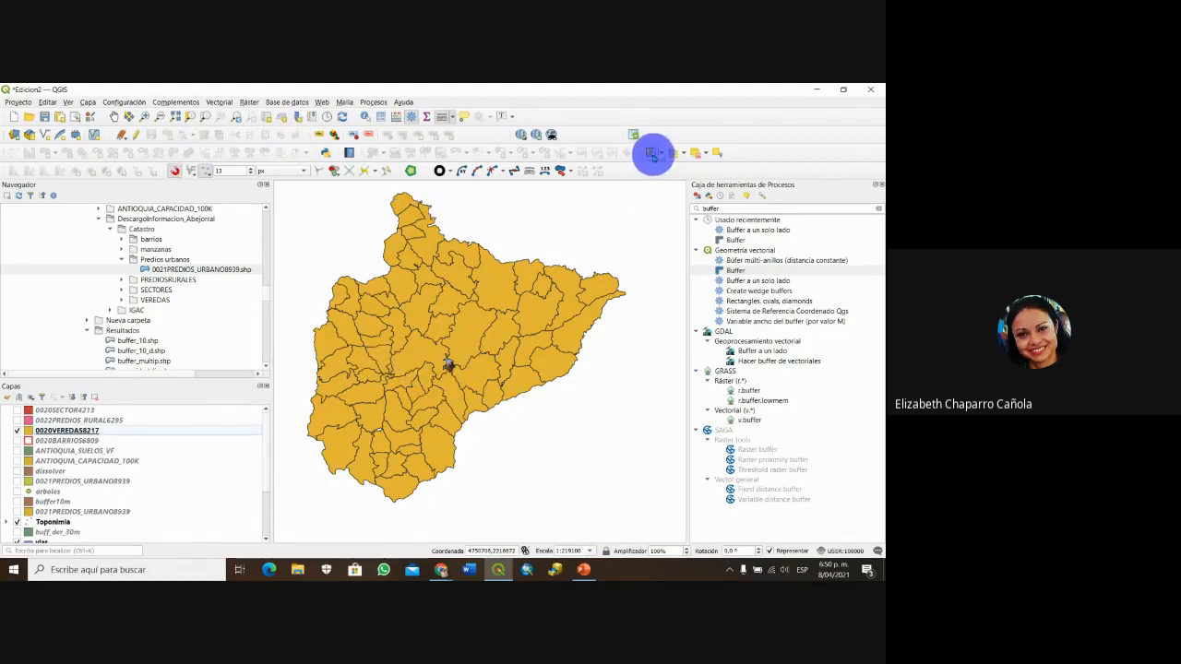
- Select the vereda polygon immediately south of the urban area in the 0020VEREDAS8217 layer
{"action": "scroll", "coordinate": [467, 379], "scroll_direction": "up", "scroll_amount": 2}
{"action": "left_click_drag", "start_coordinate": [490, 403], "coordinate": [462, 390]}
{"action": "scroll", "coordinate": [544, 406], "scroll_direction": "up", "scroll_amount": 1}
{"action": "left_click", "coordinate": [463, 394]}
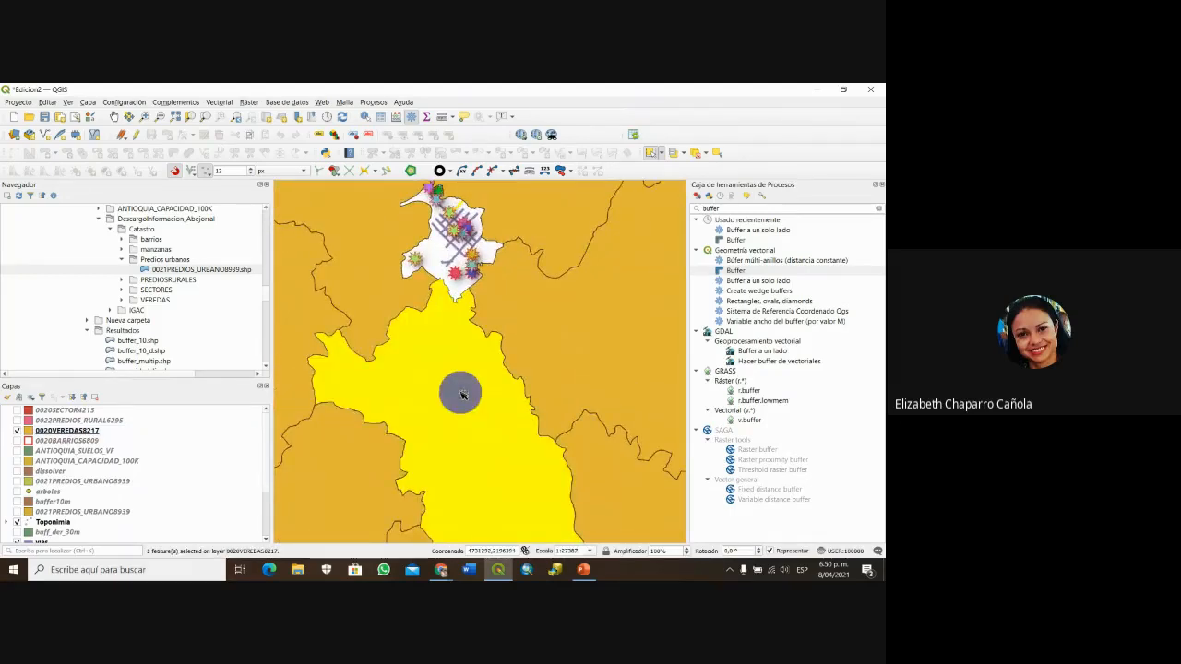
{"action": "left_click_drag", "start_coordinate": [459, 391], "coordinate": [459, 345]}
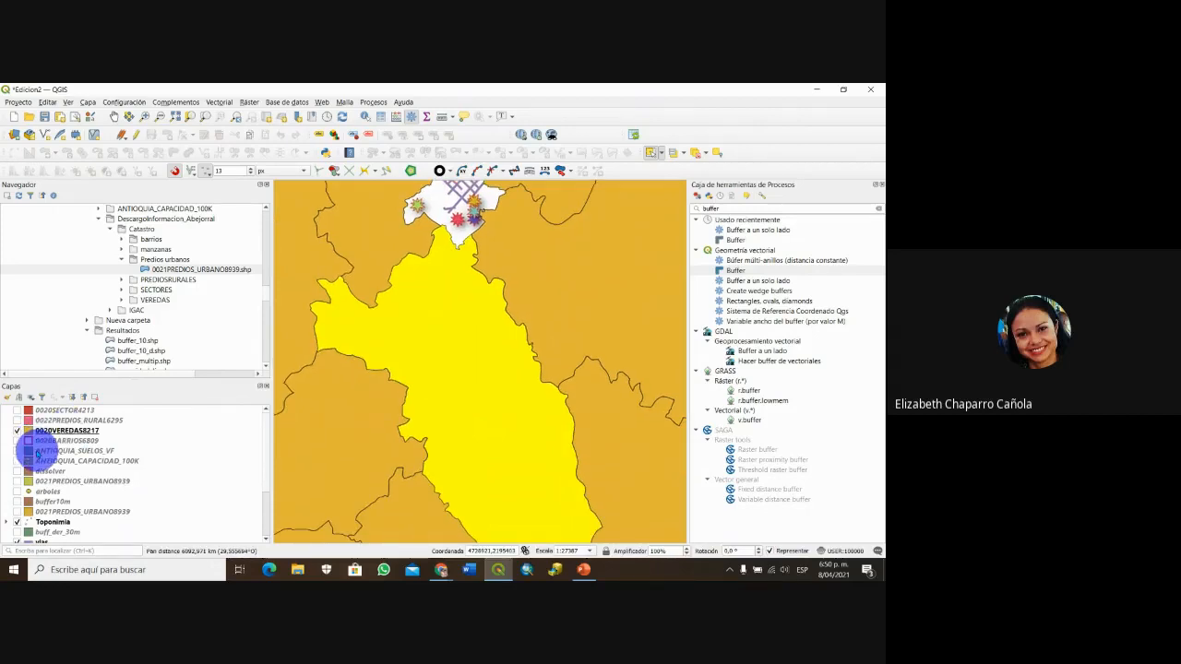
- Briefly show the 0022PREDIOS_RURAL6295 parcels over the selected vereda, hide them again and inspect the vereda's extent
{"action": "left_click", "coordinate": [16, 421]}
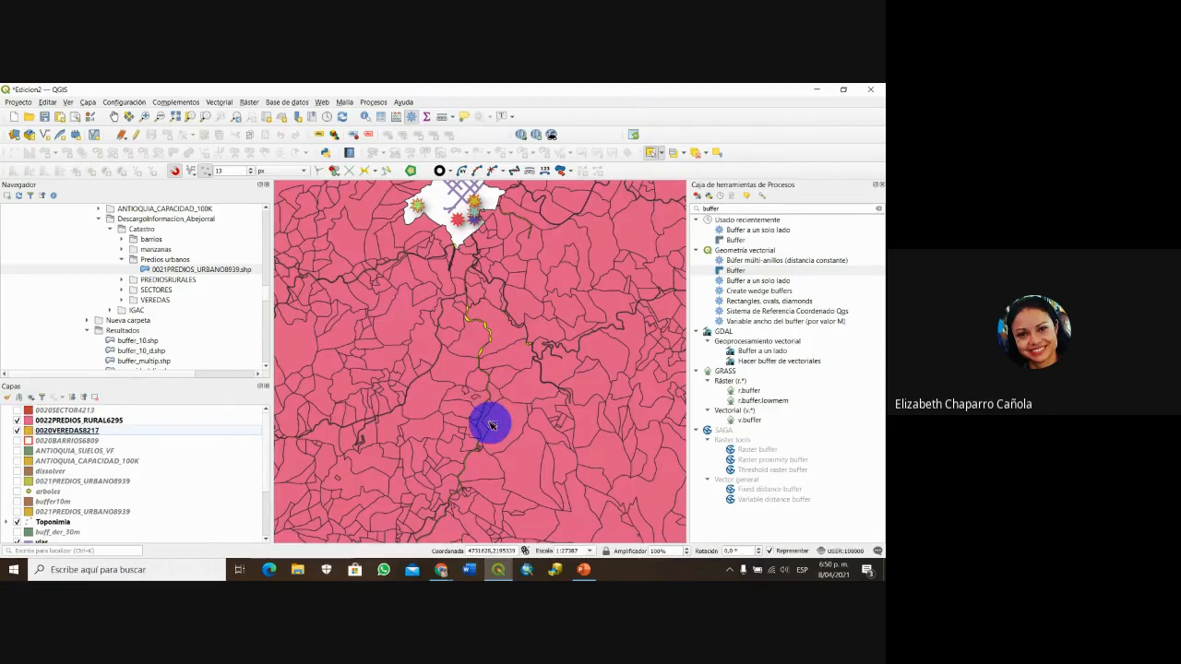
{"action": "left_click", "coordinate": [17, 420]}
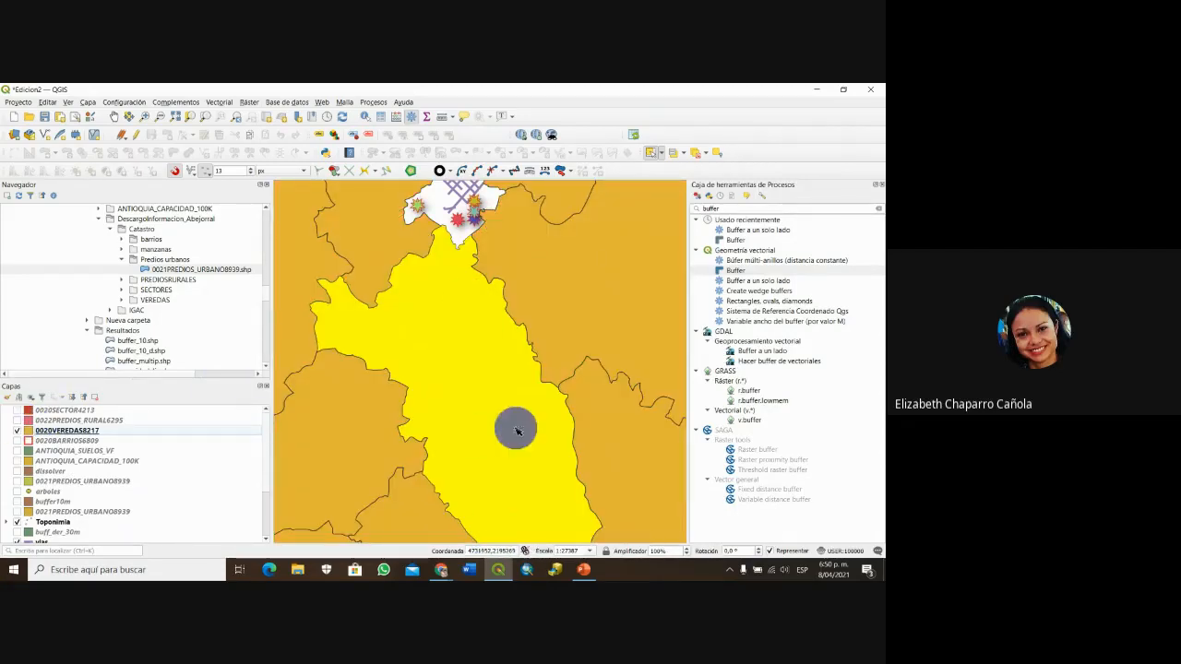
{"action": "left_click_drag", "start_coordinate": [511, 420], "coordinate": [504, 315]}
{"action": "left_click_drag", "start_coordinate": [473, 257], "coordinate": [486, 380]}
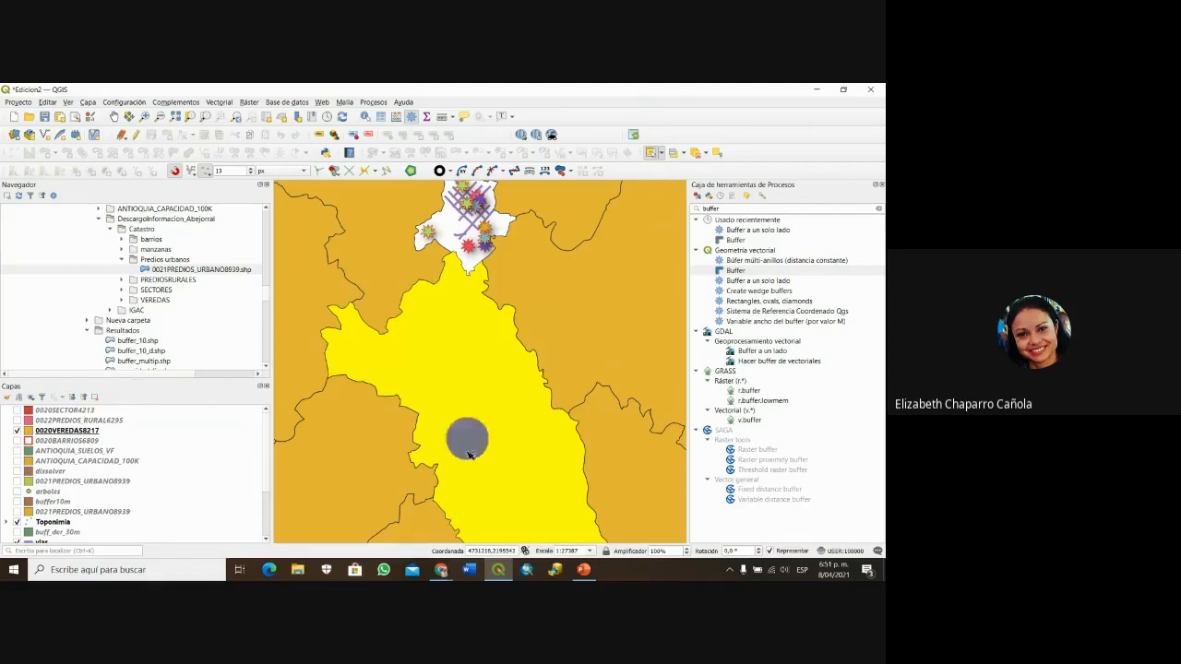
- Open the Clip (Cortar) vector geoprocessing tool
{"action": "left_click", "coordinate": [220, 102]}
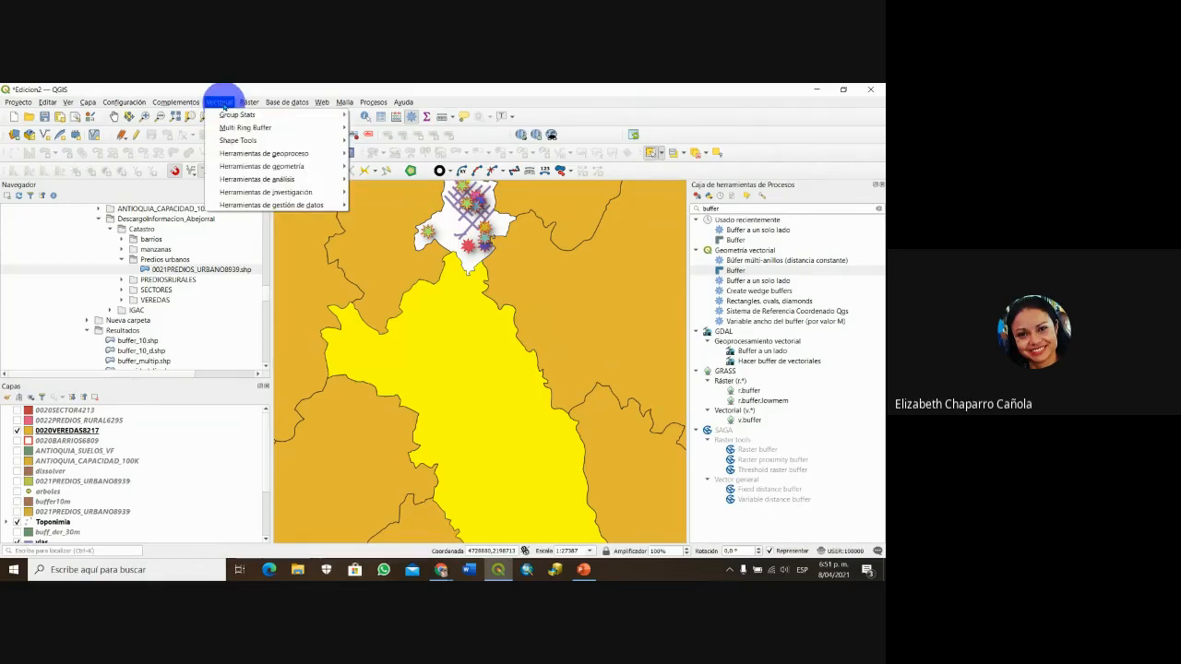
{"action": "mouse_move", "coordinate": [232, 128]}
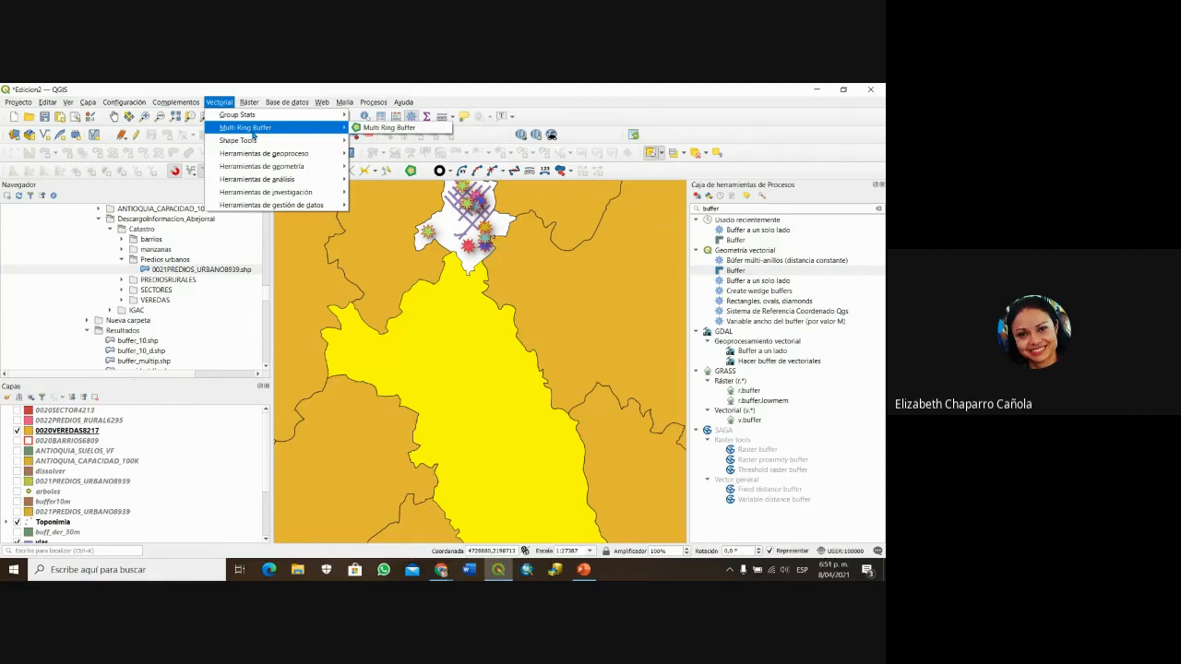
{"action": "mouse_move", "coordinate": [268, 154]}
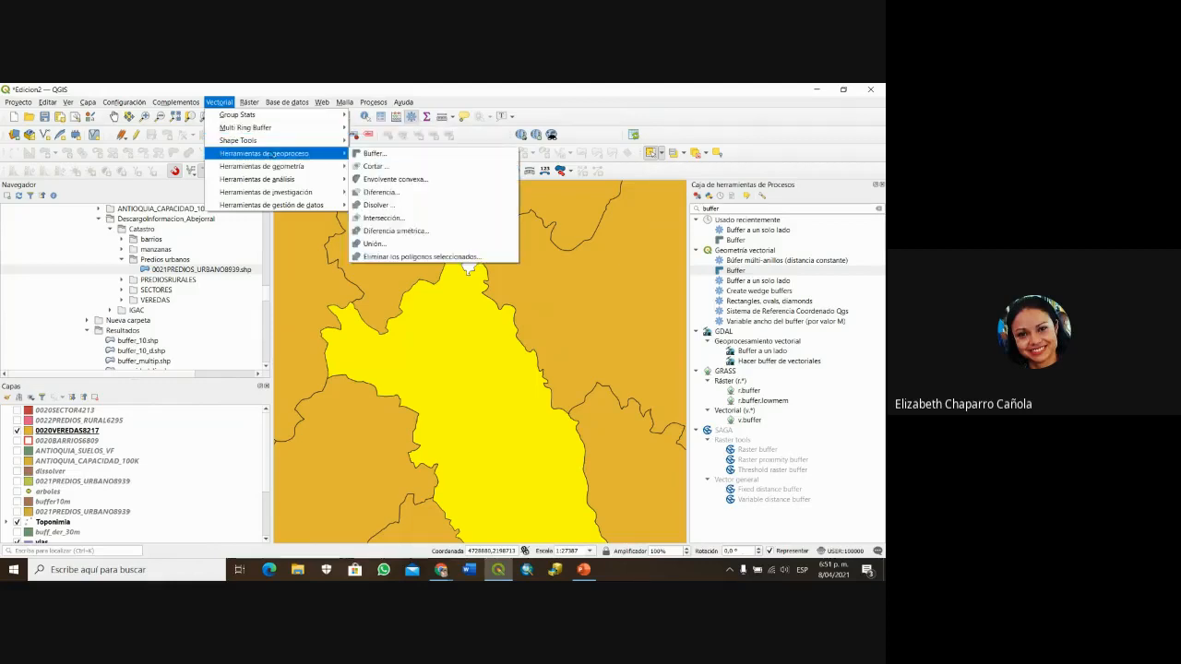
{"action": "left_click", "coordinate": [381, 168]}
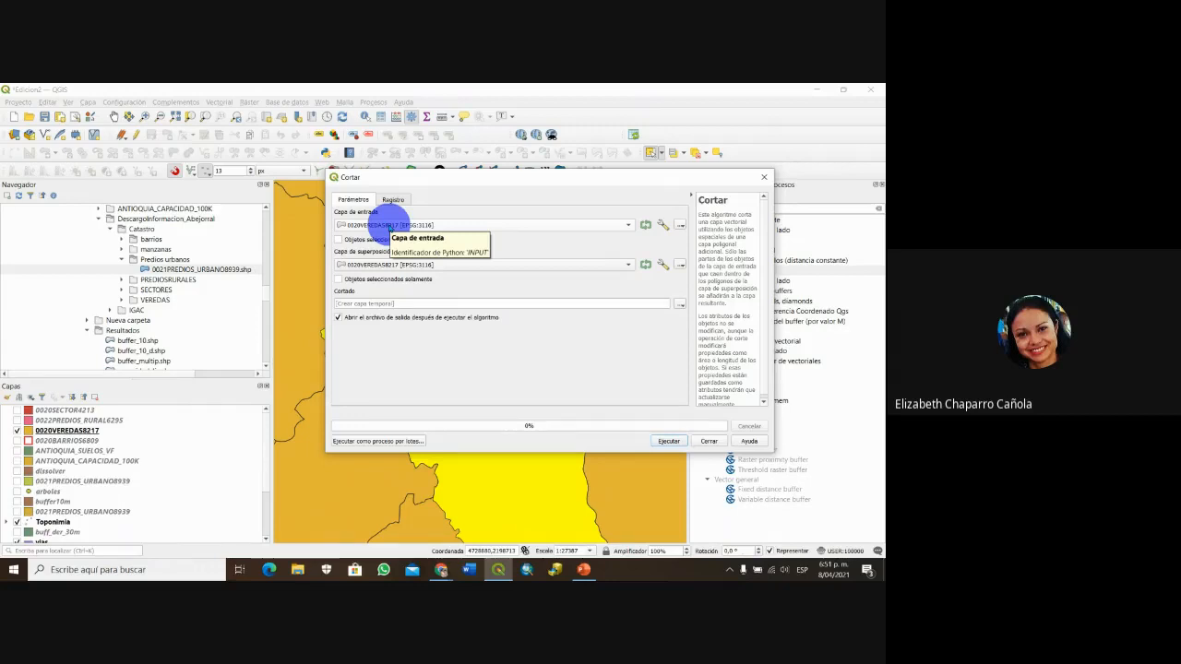
- Set the Clip input layer to 0022PREDIOS_RURAL6295 and restrict the 0020VEREDAS8217 overlay to its selected features
{"action": "left_click", "coordinate": [447, 229]}
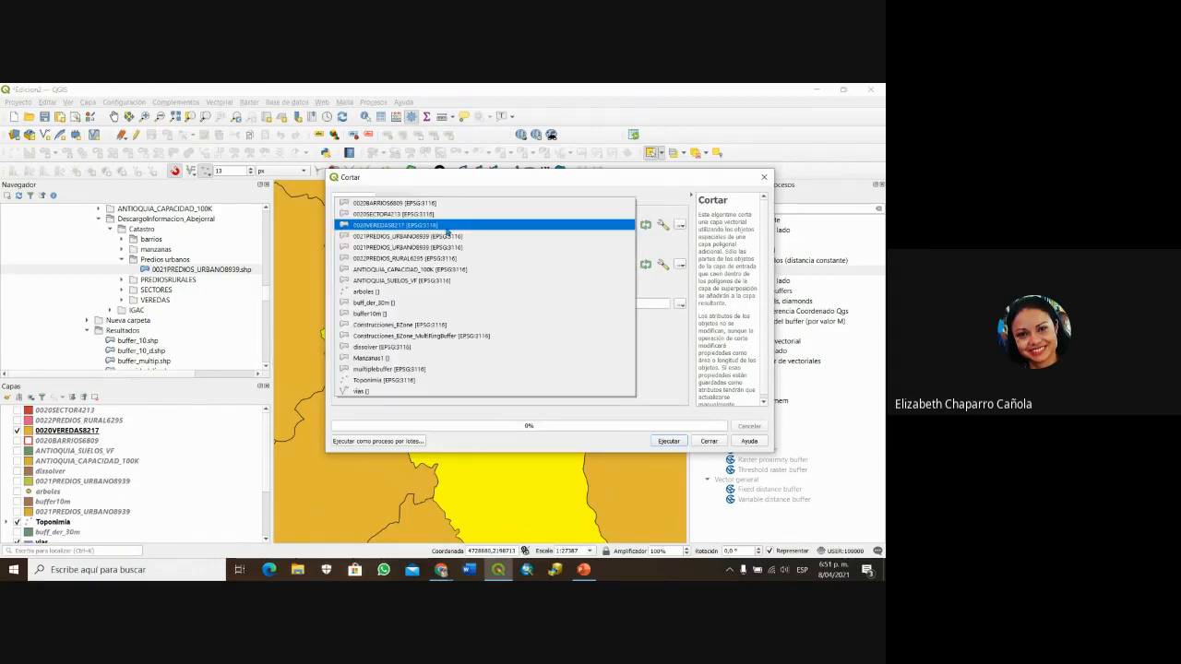
{"action": "left_click", "coordinate": [430, 258]}
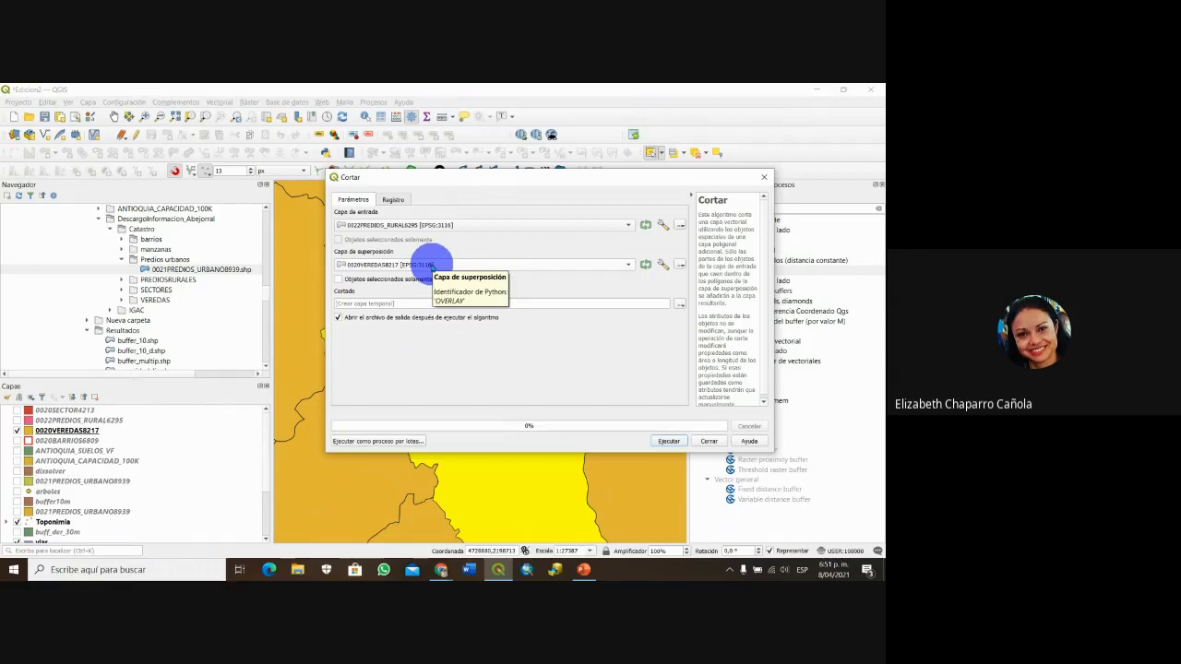
{"action": "left_click", "coordinate": [337, 278]}
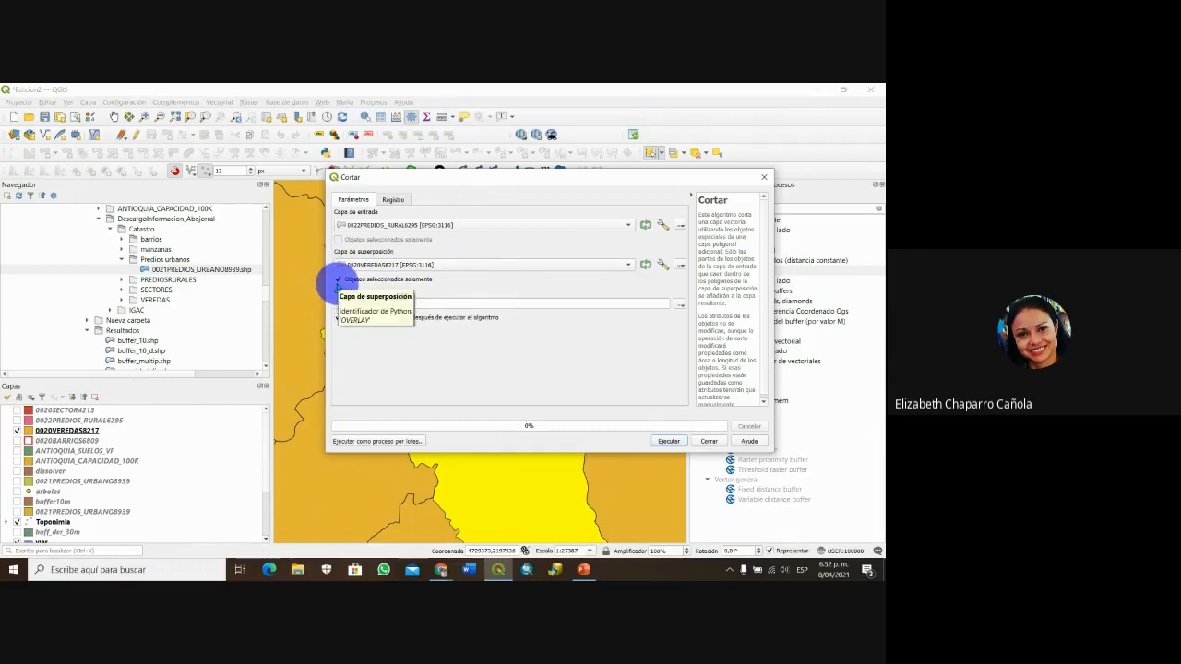
- Run the clip with the output saved as shapefile "clip" in the Resultados2 folder, and close the tool
{"action": "left_click", "coordinate": [679, 306]}
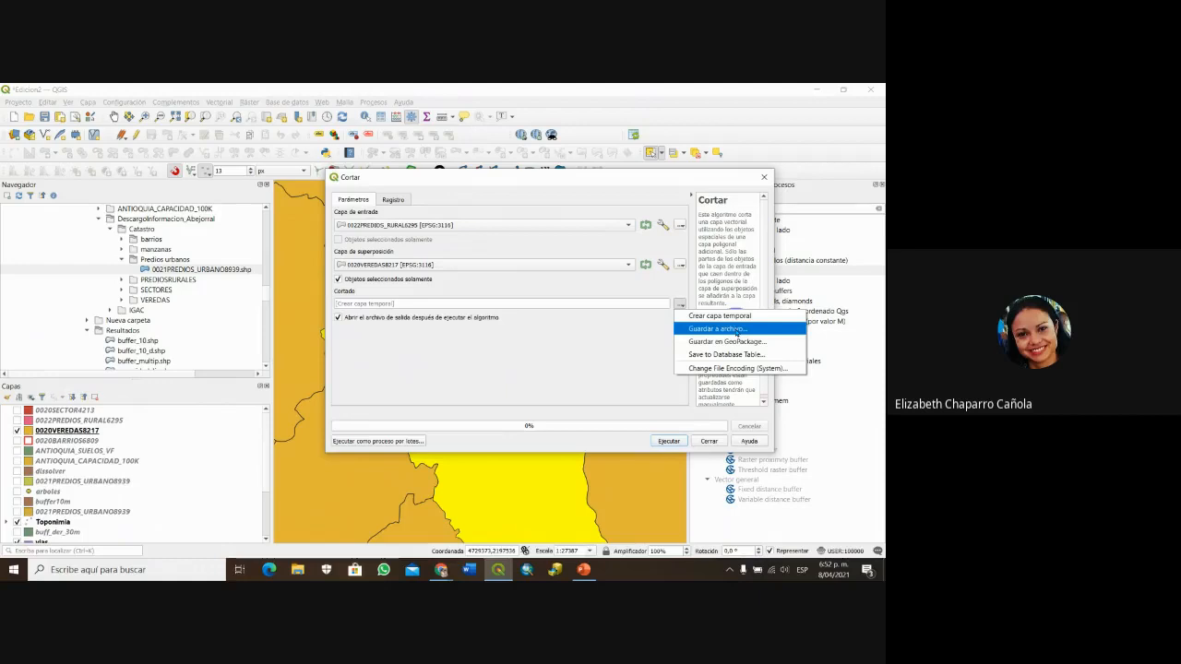
{"action": "left_click", "coordinate": [729, 329]}
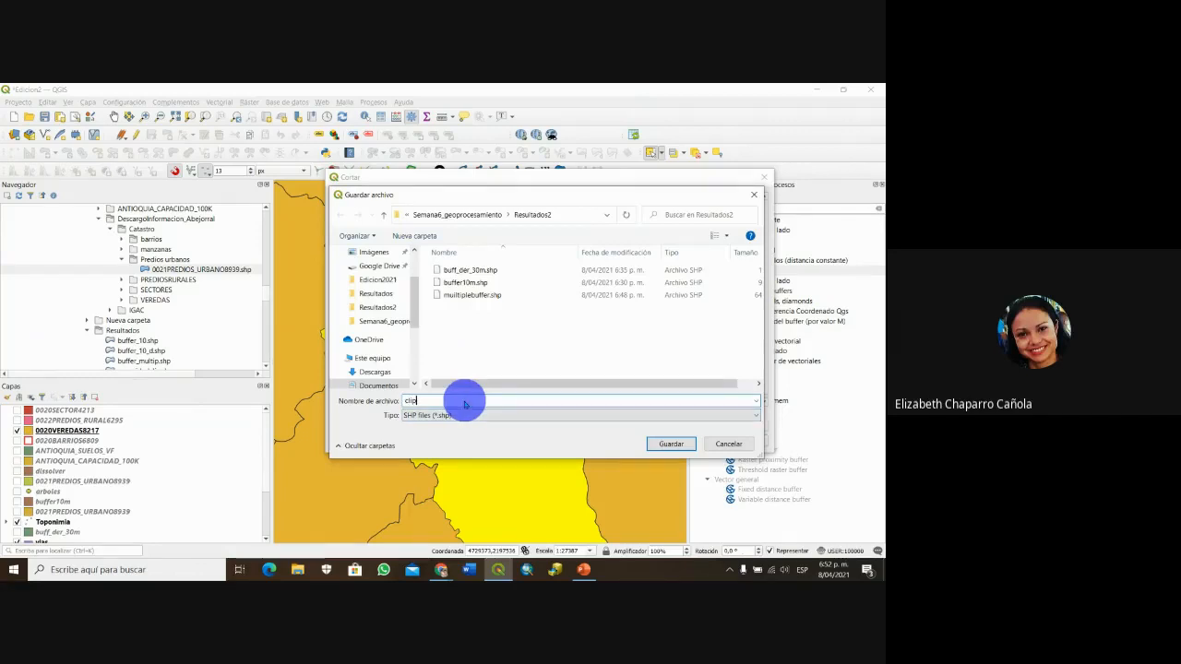
{"action": "left_click", "coordinate": [673, 443]}
{"action": "left_click", "coordinate": [685, 447]}
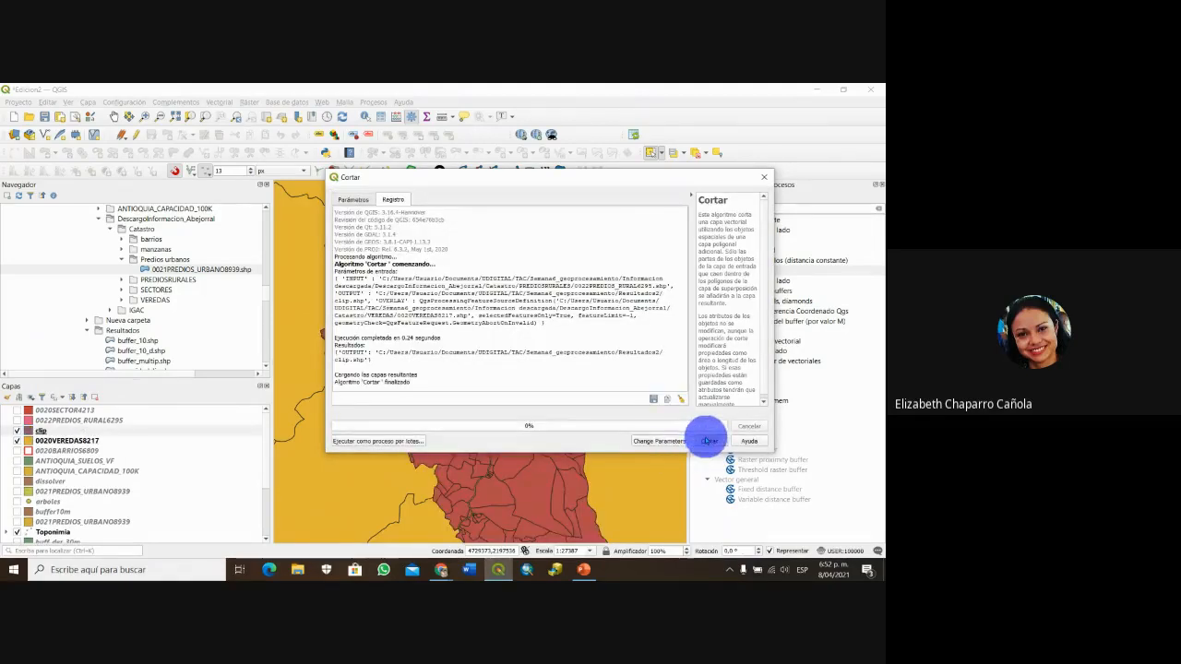
{"action": "left_click", "coordinate": [707, 441]}
- Hide the 0020VEREDAS8217 layer and examine the clipped rural parcels on the map
{"action": "scroll", "coordinate": [461, 392], "scroll_direction": "down", "scroll_amount": 1}
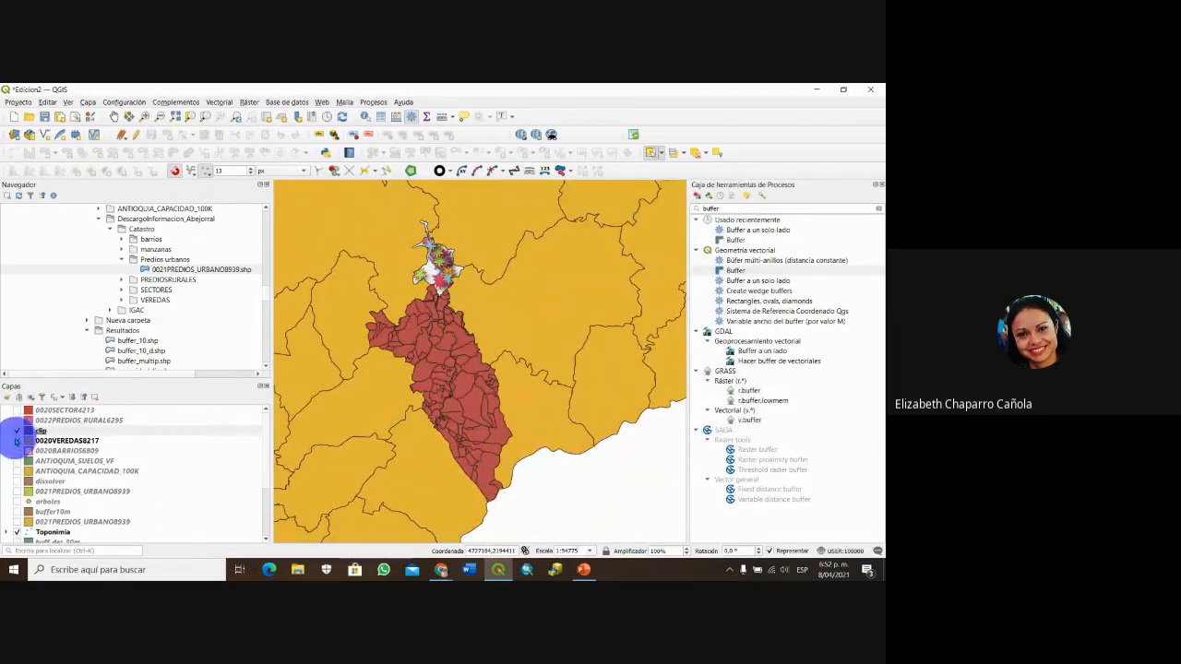
{"action": "left_click", "coordinate": [17, 441]}
{"action": "mouse_move", "coordinate": [517, 391]}
{"action": "left_mouse_down"}
{"action": "mouse_move", "coordinate": [616, 393]}
{"action": "mouse_move", "coordinate": [527, 390]}
{"action": "left_mouse_up"}
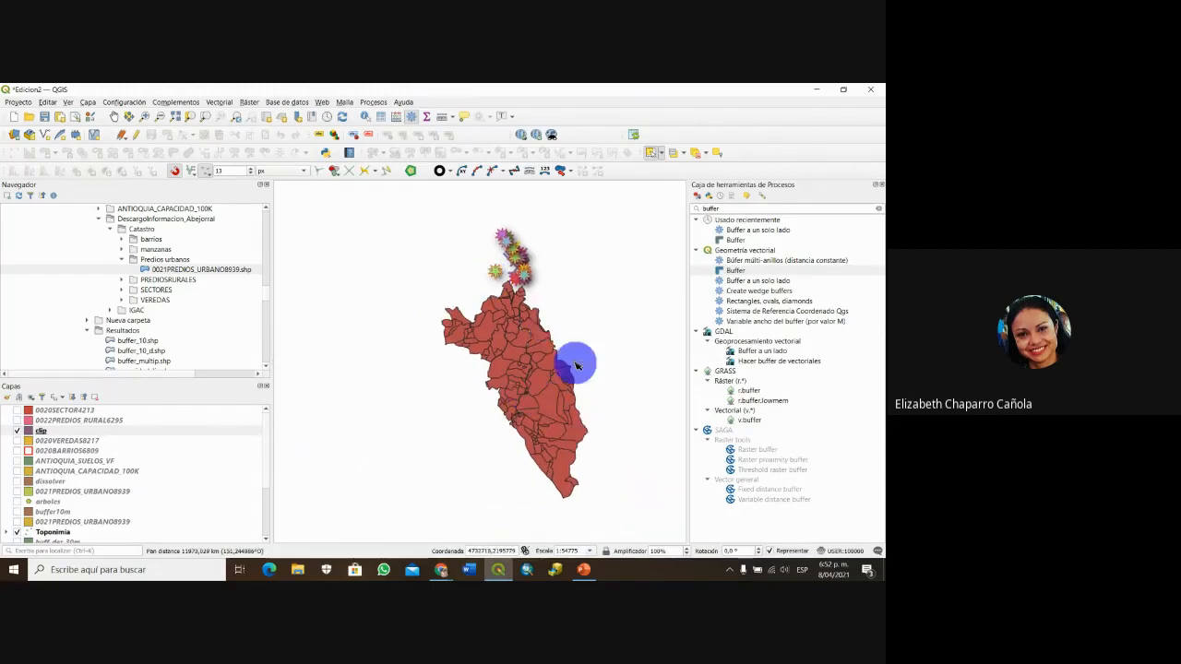
{"action": "scroll", "coordinate": [572, 355], "scroll_direction": "up", "scroll_amount": 1}
{"action": "scroll", "coordinate": [533, 388], "scroll_direction": "down", "scroll_amount": 1}
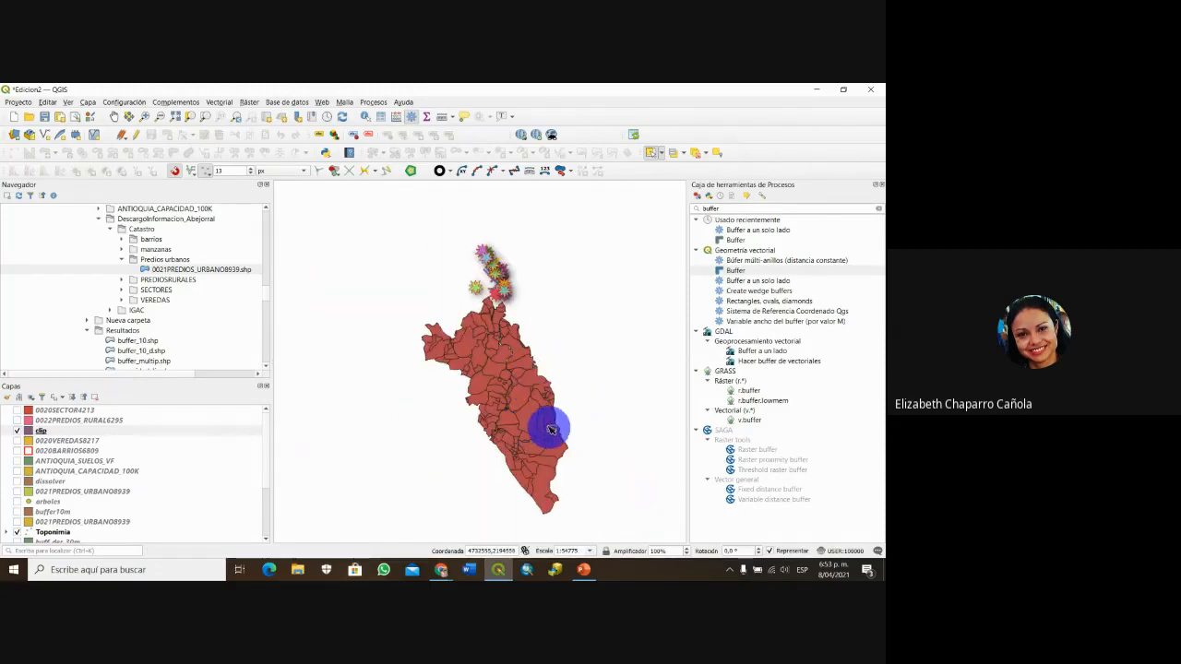
{"action": "left_click_drag", "start_coordinate": [551, 429], "coordinate": [551, 397]}
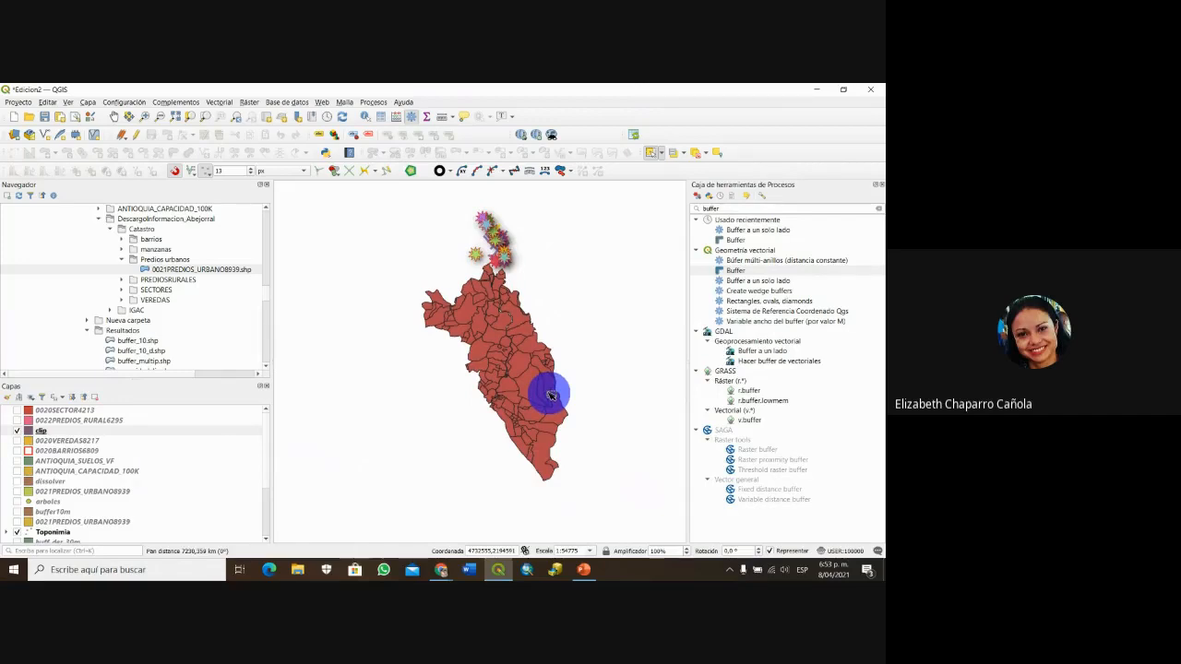
{"action": "left_click_drag", "start_coordinate": [530, 311], "coordinate": [577, 357]}
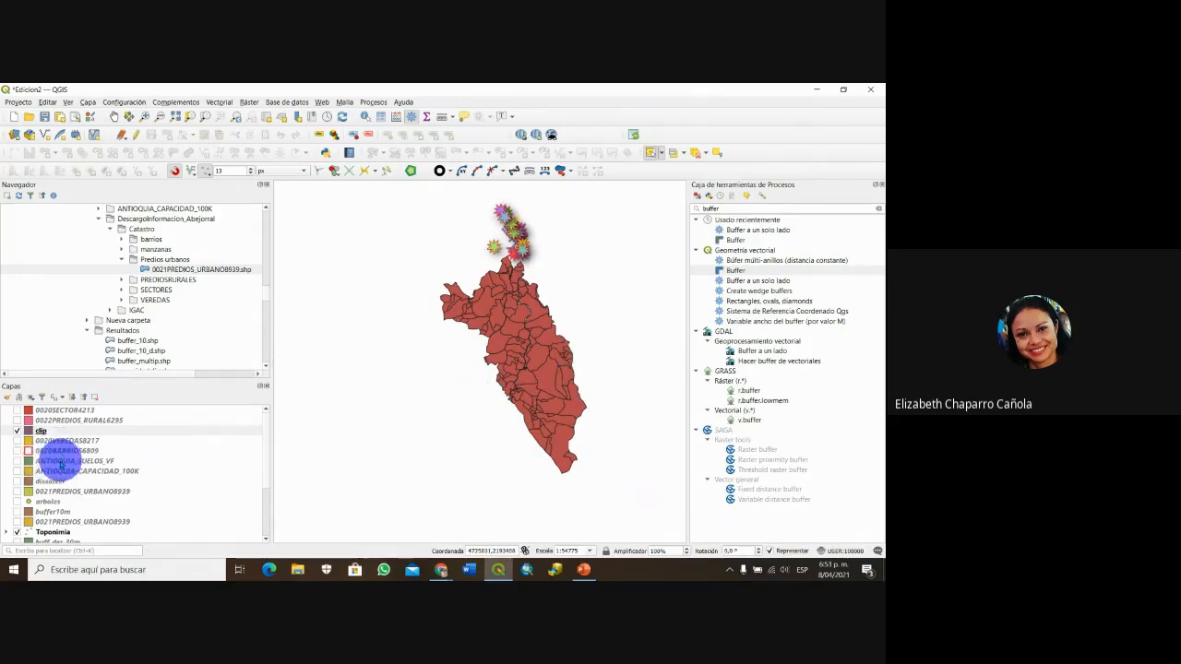
- Hide the clip layer and show the 0020VEREDAS8217 layer again
{"action": "left_click", "coordinate": [17, 431]}
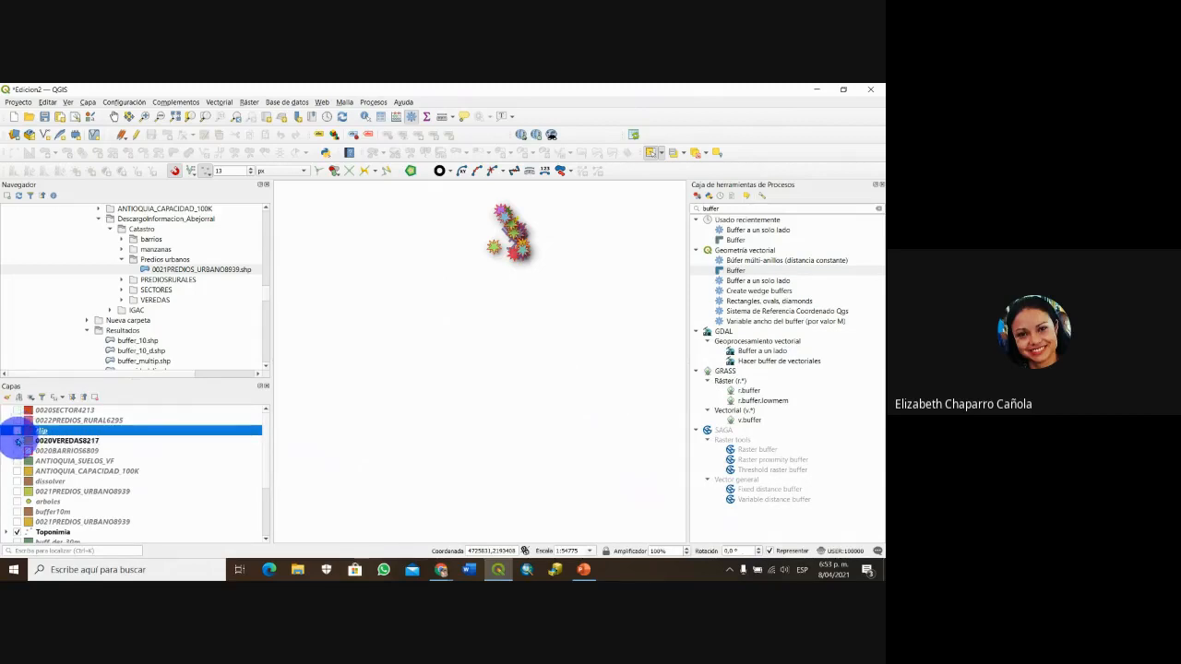
{"action": "left_click", "coordinate": [17, 440]}
{"action": "left_click", "coordinate": [456, 361]}
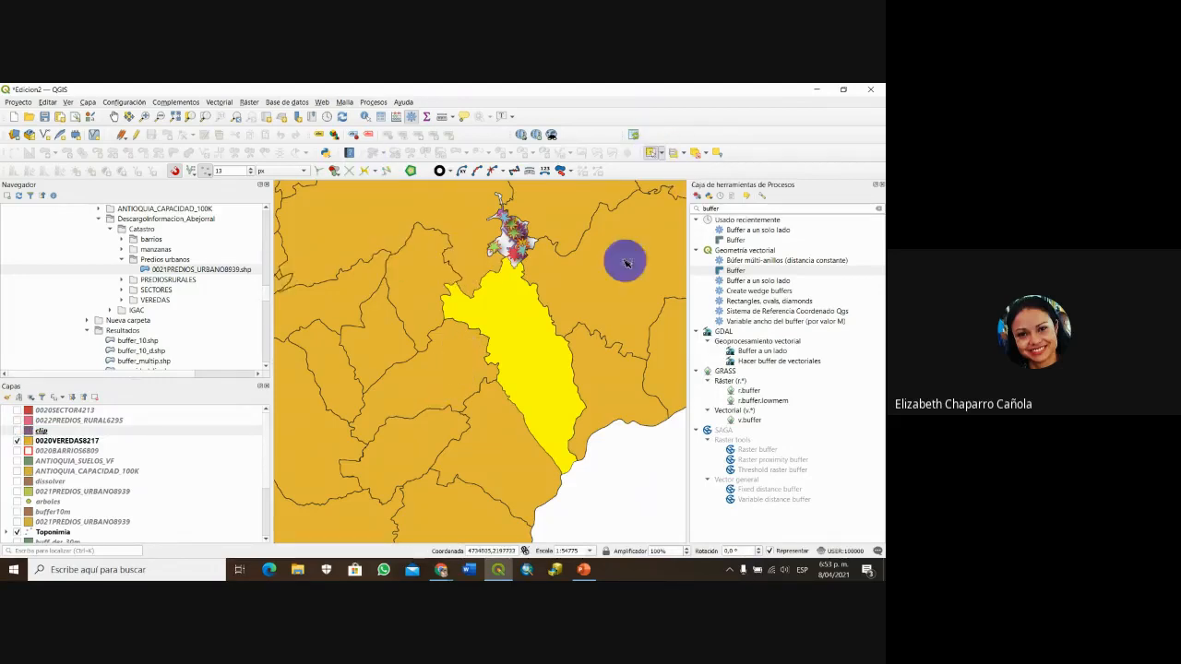
{"action": "left_click_drag", "start_coordinate": [590, 338], "coordinate": [556, 337]}
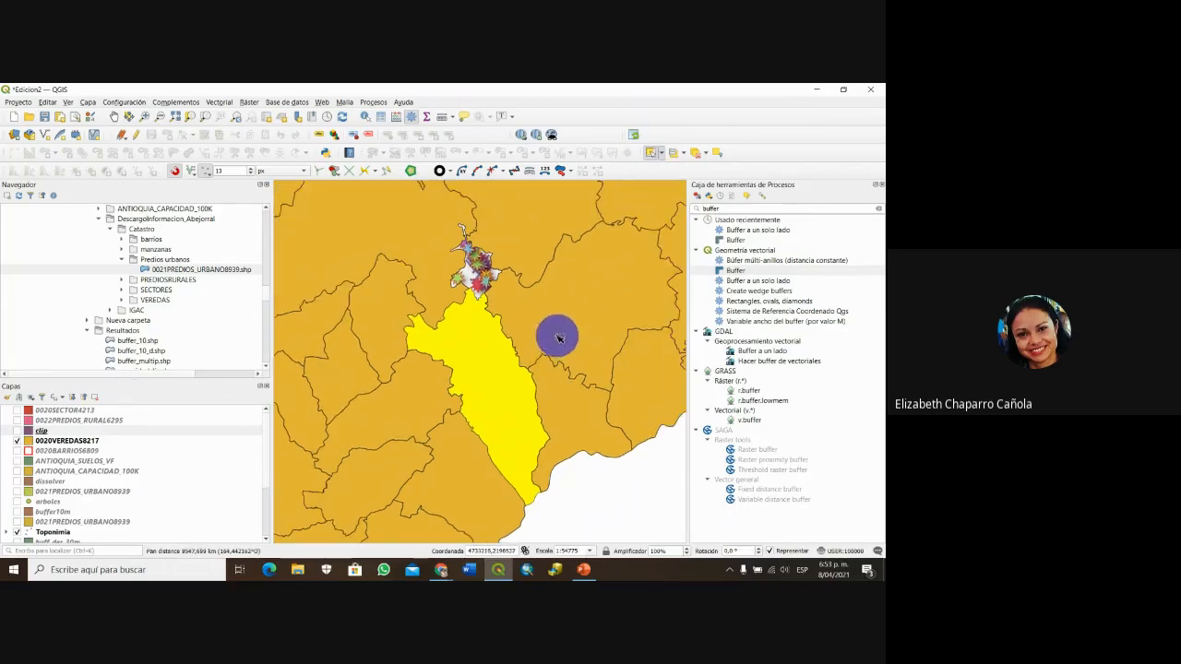
{"action": "scroll", "coordinate": [83, 524], "scroll_direction": "down", "scroll_amount": 3}
{"action": "scroll", "coordinate": [85, 512], "scroll_direction": "up", "scroll_amount": 3}
- In the 0020VEREDAS8217 layer, select the large vereda polygon northeast of the previously selected one instead
{"action": "left_click", "coordinate": [83, 440]}
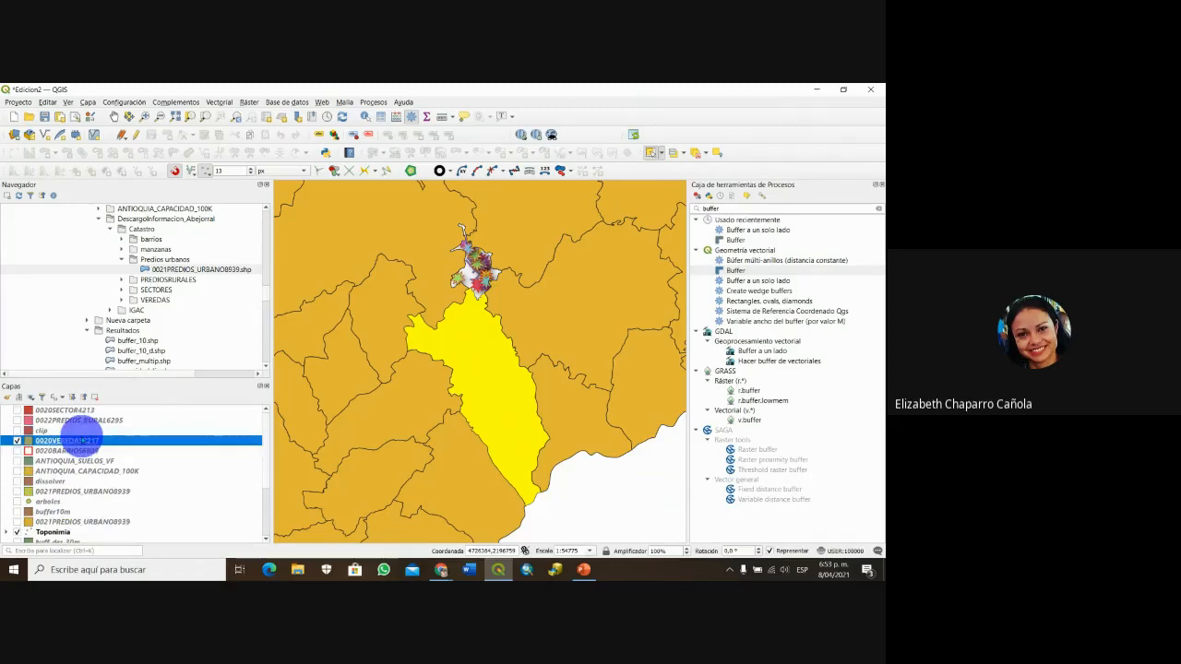
{"action": "left_click", "coordinate": [560, 297]}
{"action": "left_click_drag", "start_coordinate": [583, 297], "coordinate": [561, 327]}
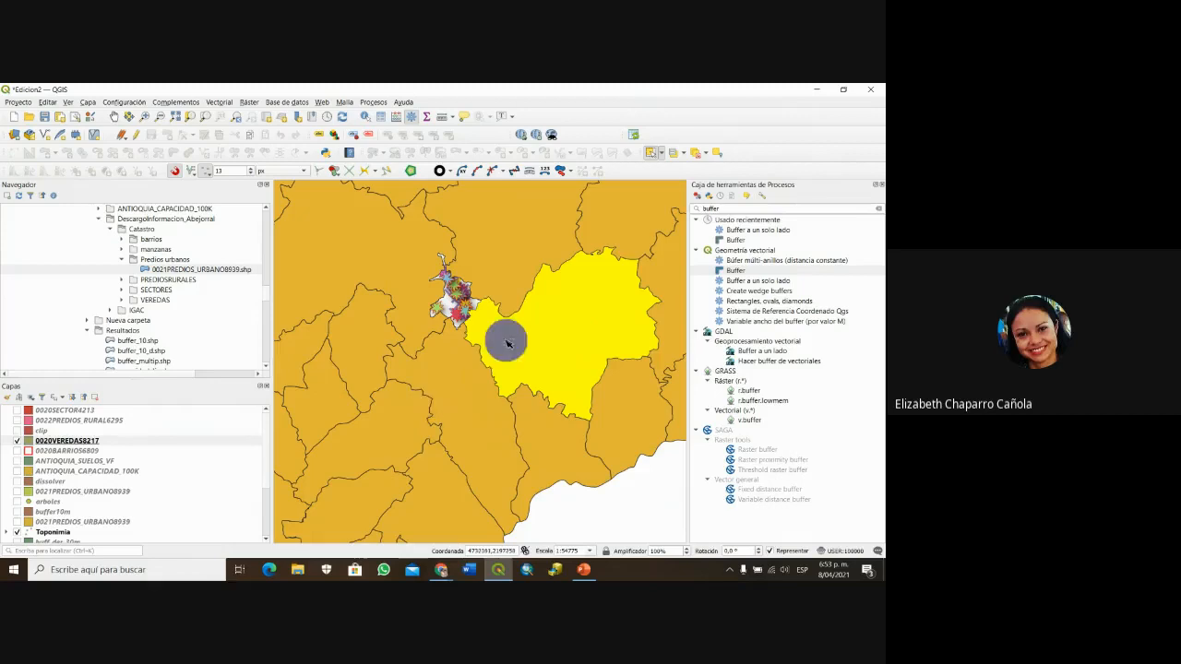
{"action": "left_click", "coordinate": [542, 343]}
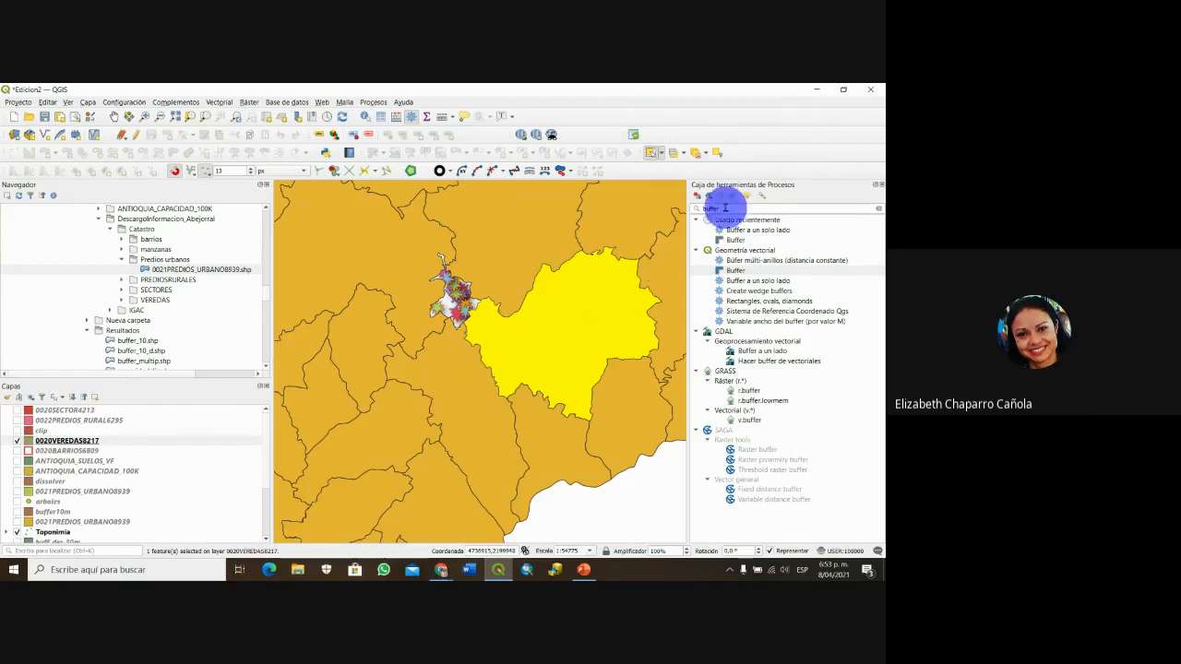
- Set up another Clip with 0022PREDIOS_RURAL6295 as input and only the selected features of 0020VEREDAS8217 as overlay
{"action": "left_click", "coordinate": [220, 102]}
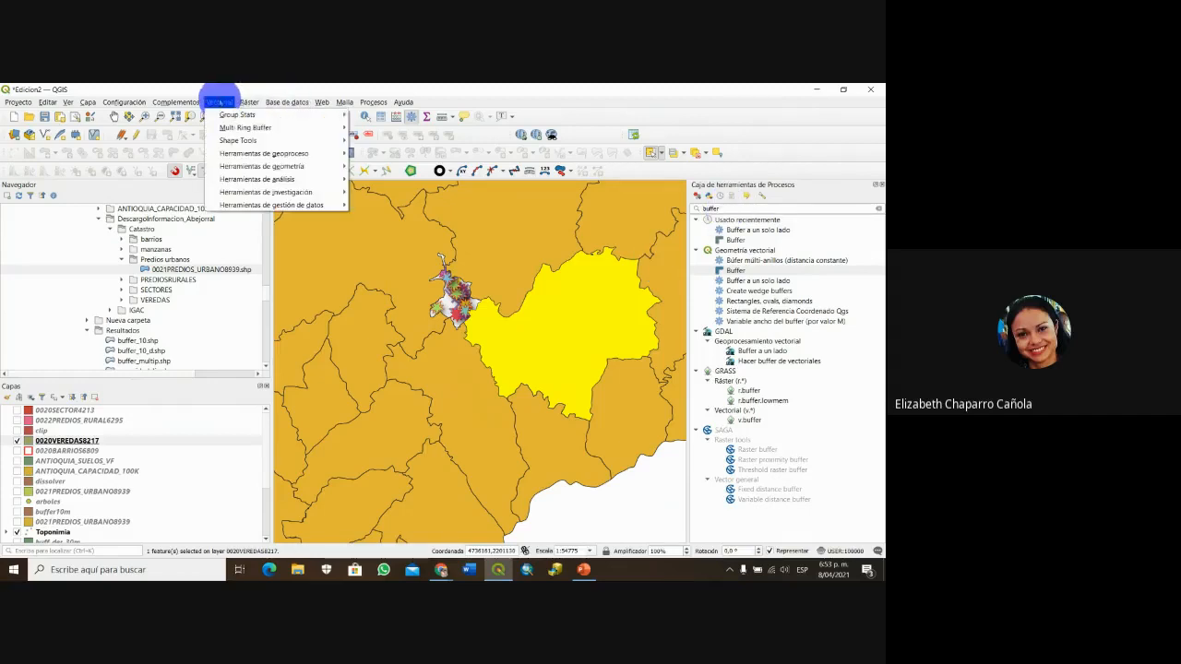
{"action": "mouse_move", "coordinate": [304, 153]}
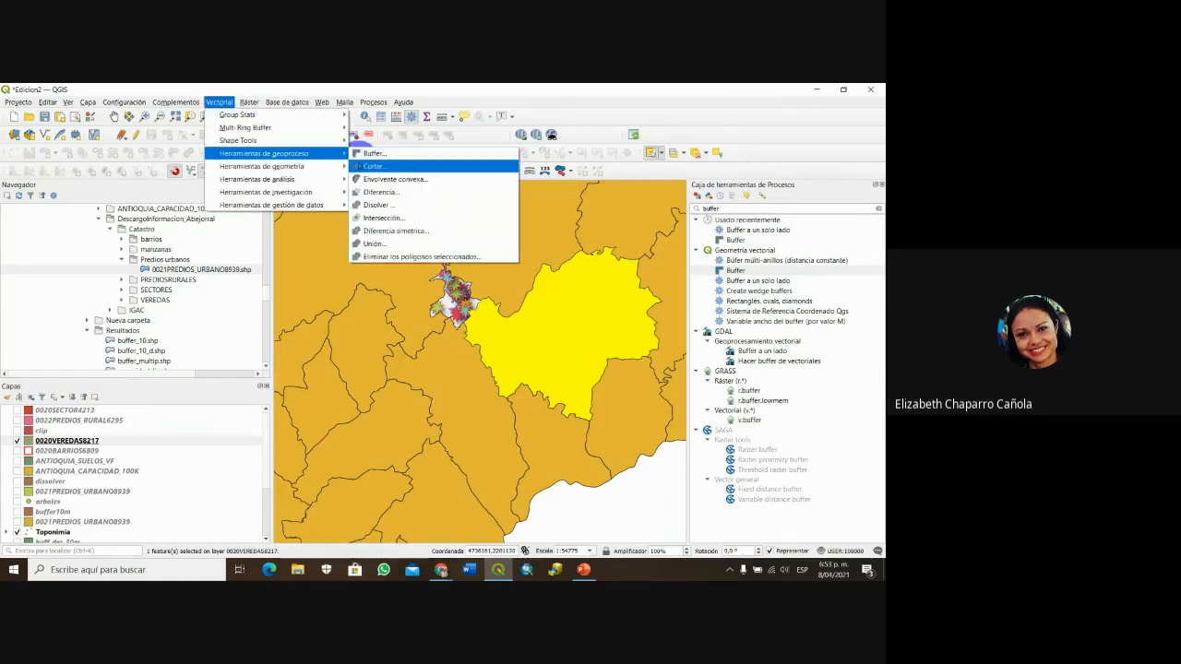
{"action": "left_click", "coordinate": [362, 165]}
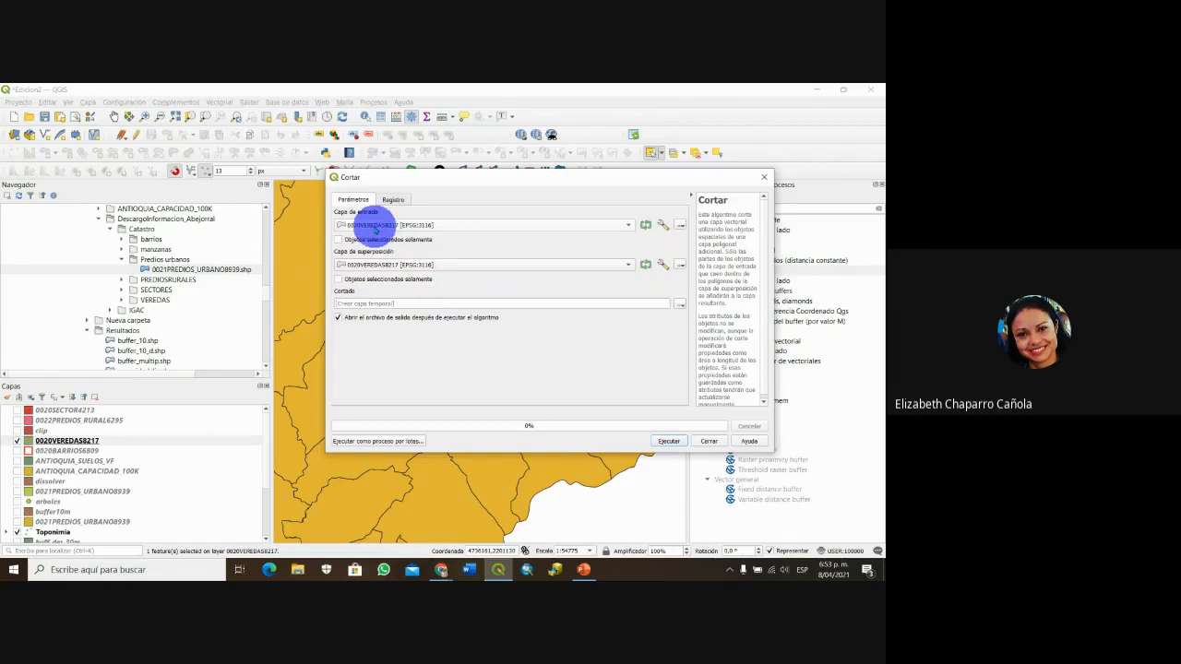
{"action": "left_click", "coordinate": [629, 225]}
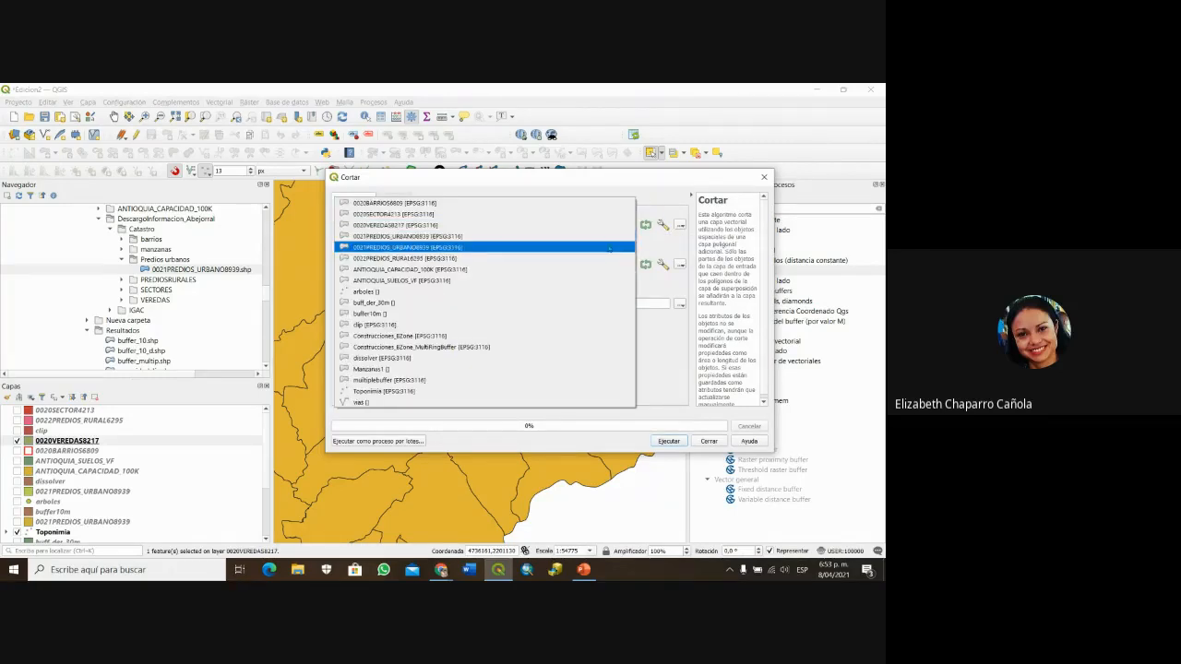
{"action": "left_click", "coordinate": [604, 258]}
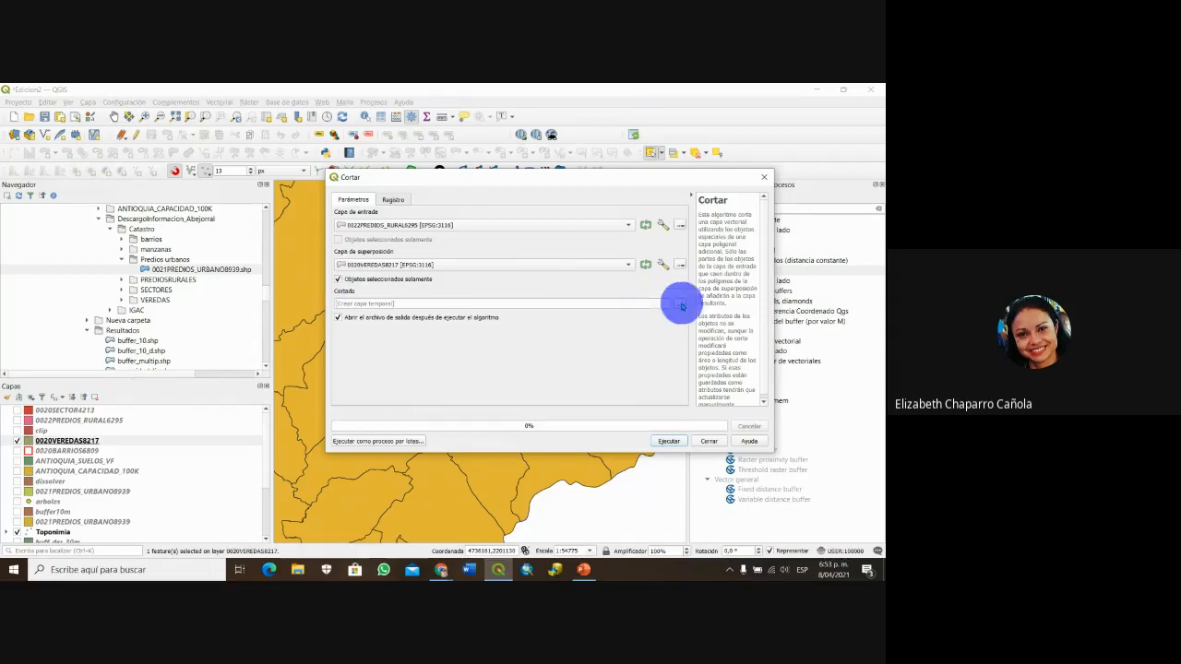
- Run the clip with the output saved as shapefile "clip2" in the Resultados2 folder, and close the tool
{"action": "left_click", "coordinate": [681, 304]}
{"action": "left_click", "coordinate": [692, 327]}
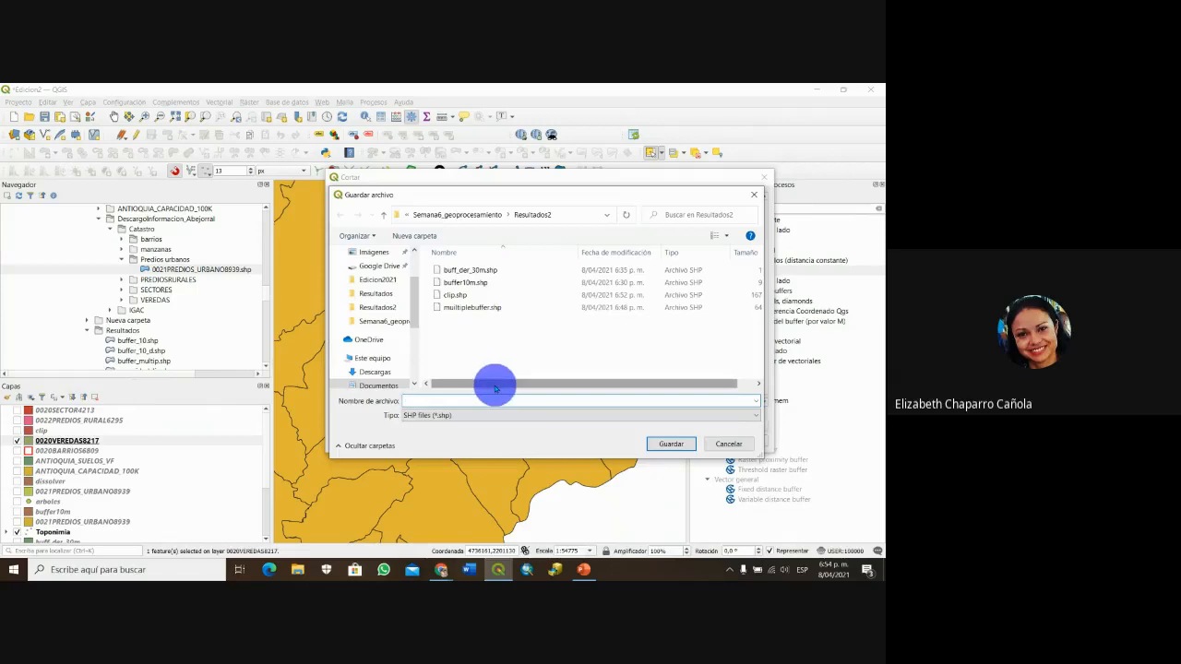
{"action": "type", "text": "clip2"}
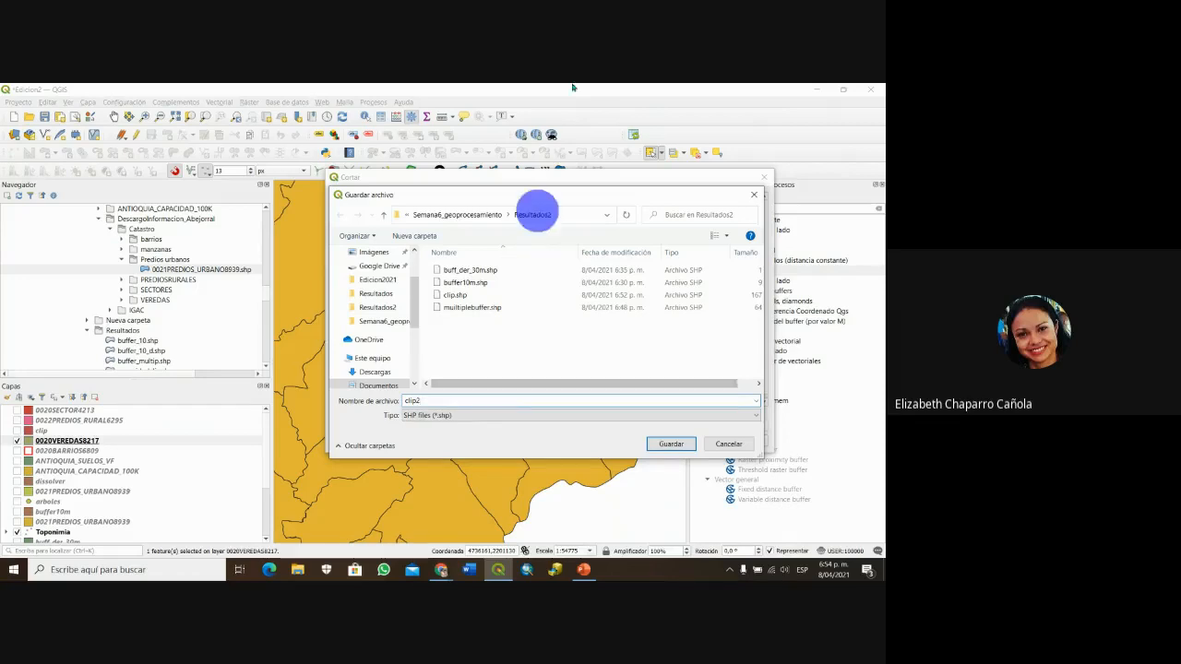
{"action": "left_click", "coordinate": [673, 445]}
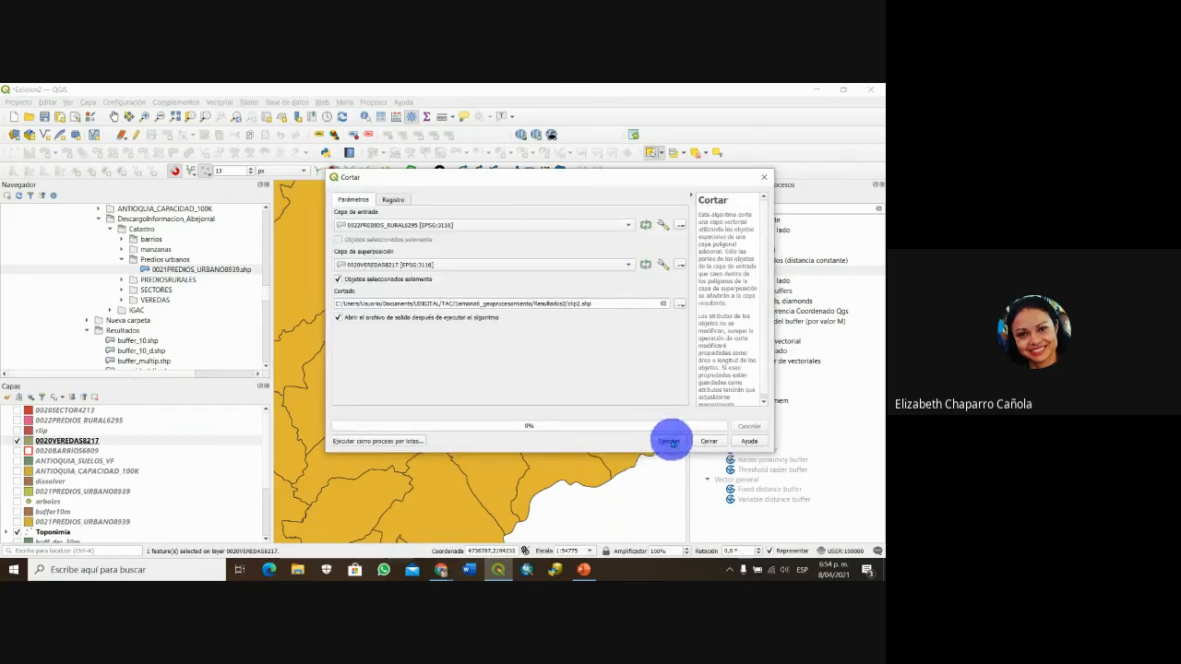
{"action": "left_click", "coordinate": [671, 441]}
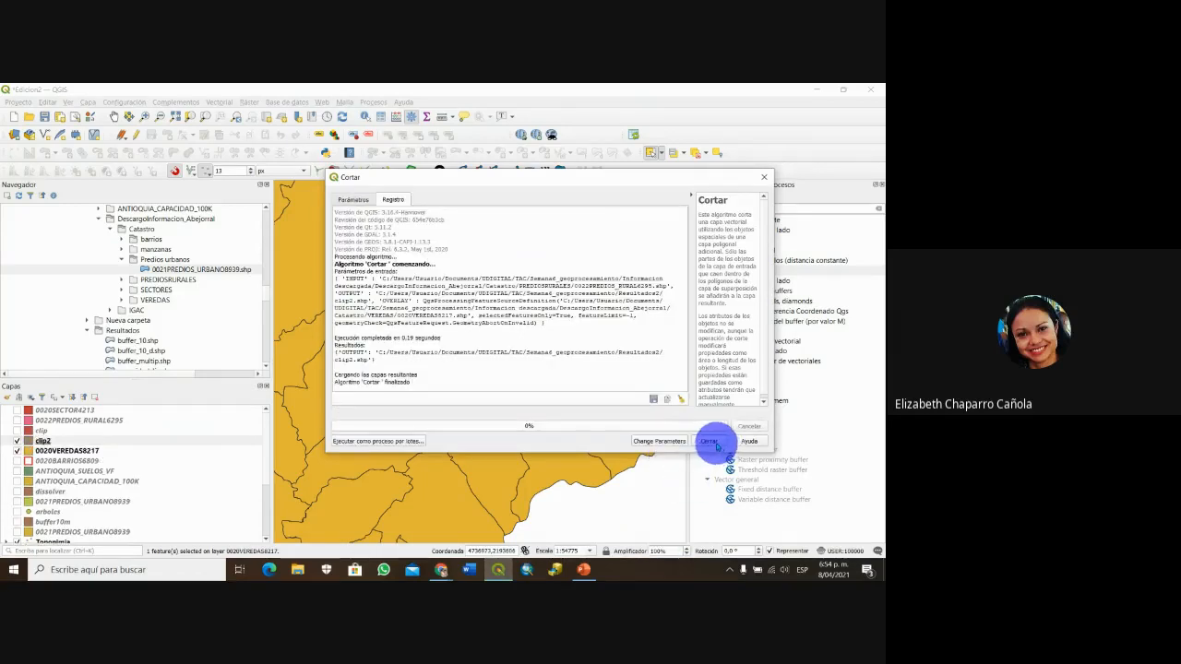
{"action": "left_click", "coordinate": [709, 441]}
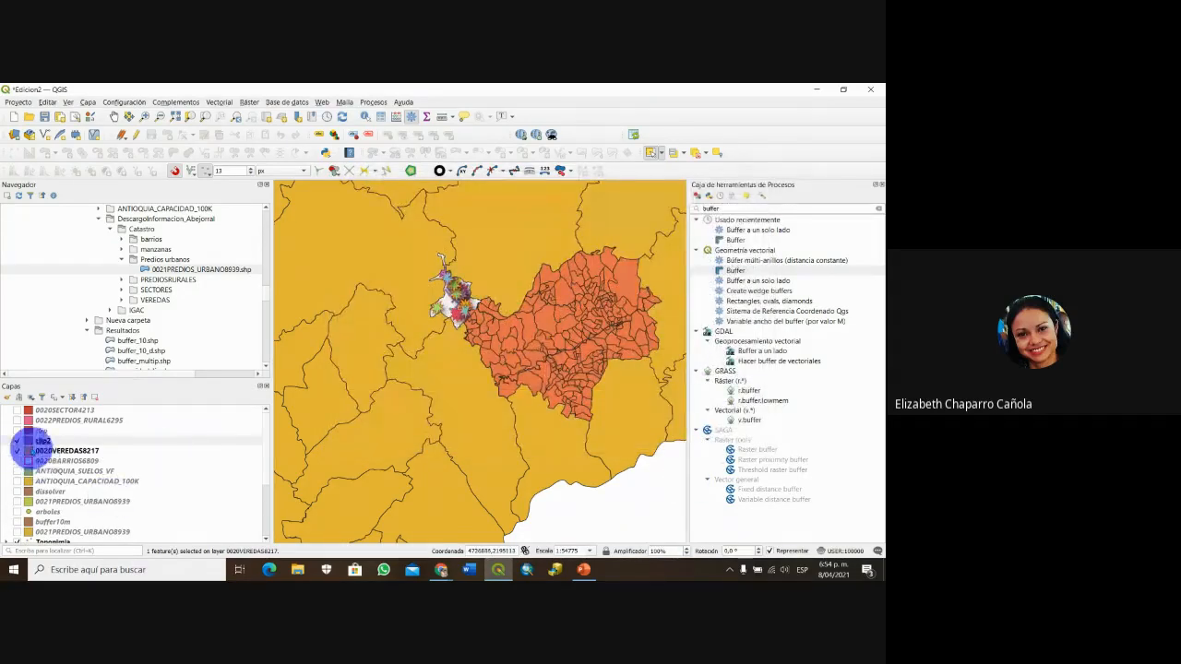
- Show the clip layer alongside clip2 with 0020VEREDAS8217 hidden, and save the project
{"action": "left_click", "coordinate": [16, 449]}
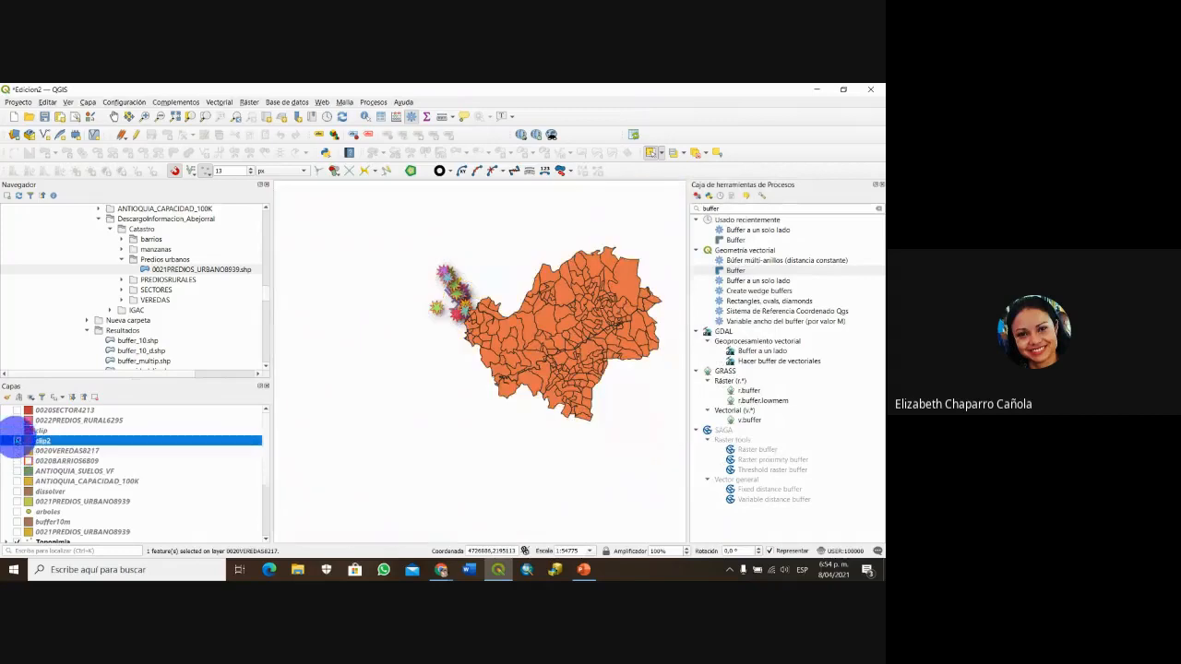
{"action": "left_click", "coordinate": [16, 431]}
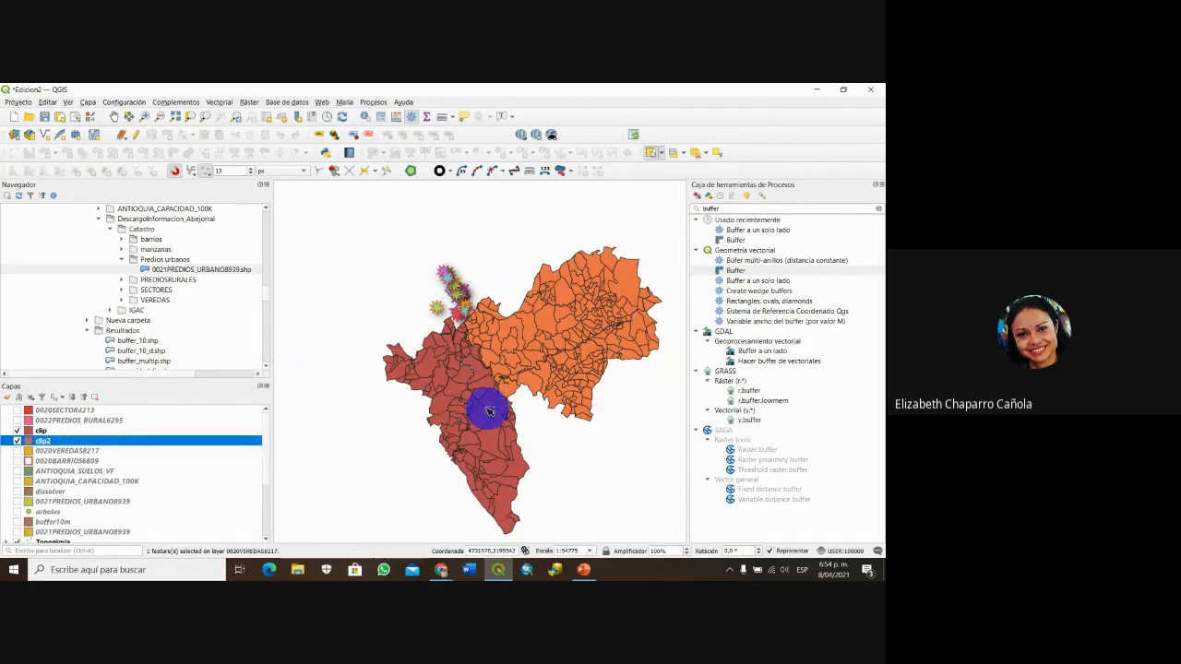
{"action": "scroll", "coordinate": [600, 385], "scroll_direction": "up", "scroll_amount": 1}
{"action": "scroll", "coordinate": [434, 358], "scroll_direction": "down", "scroll_amount": 1}
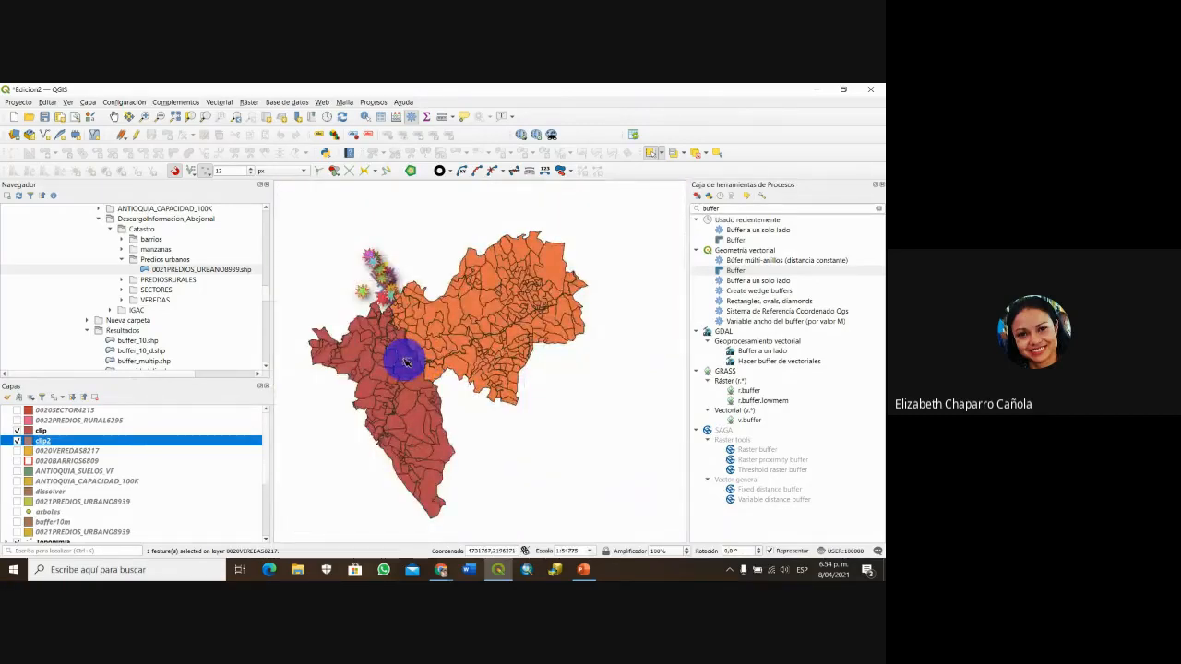
{"action": "left_click_drag", "start_coordinate": [480, 397], "coordinate": [541, 413]}
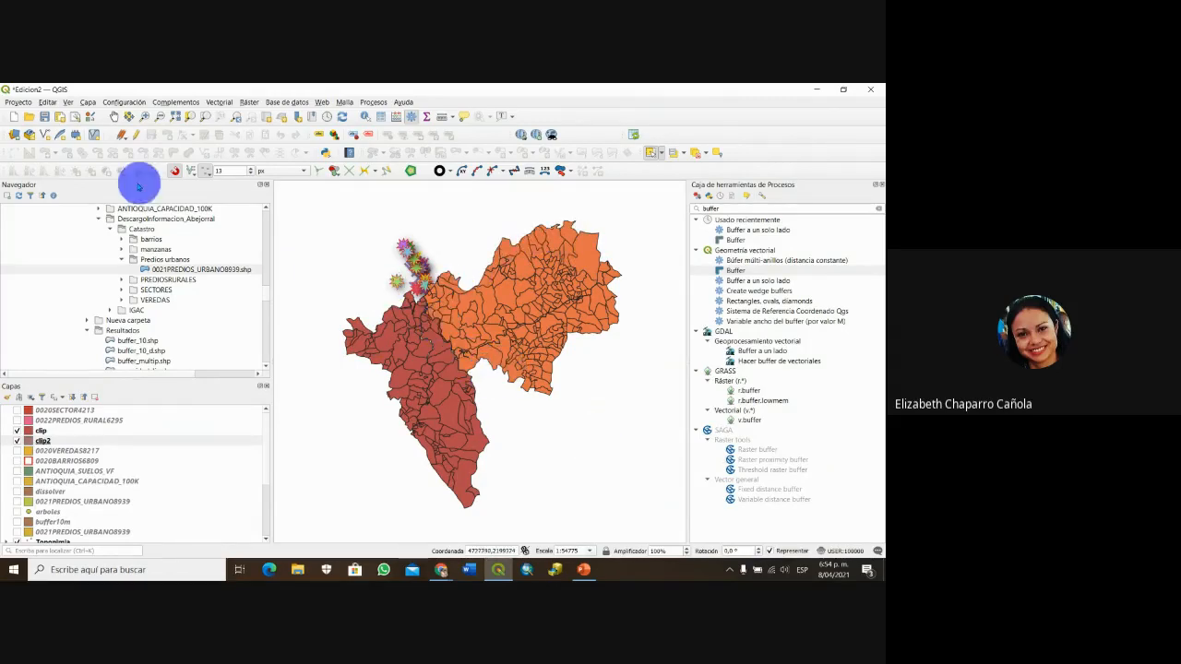
{"action": "left_click", "coordinate": [44, 116]}
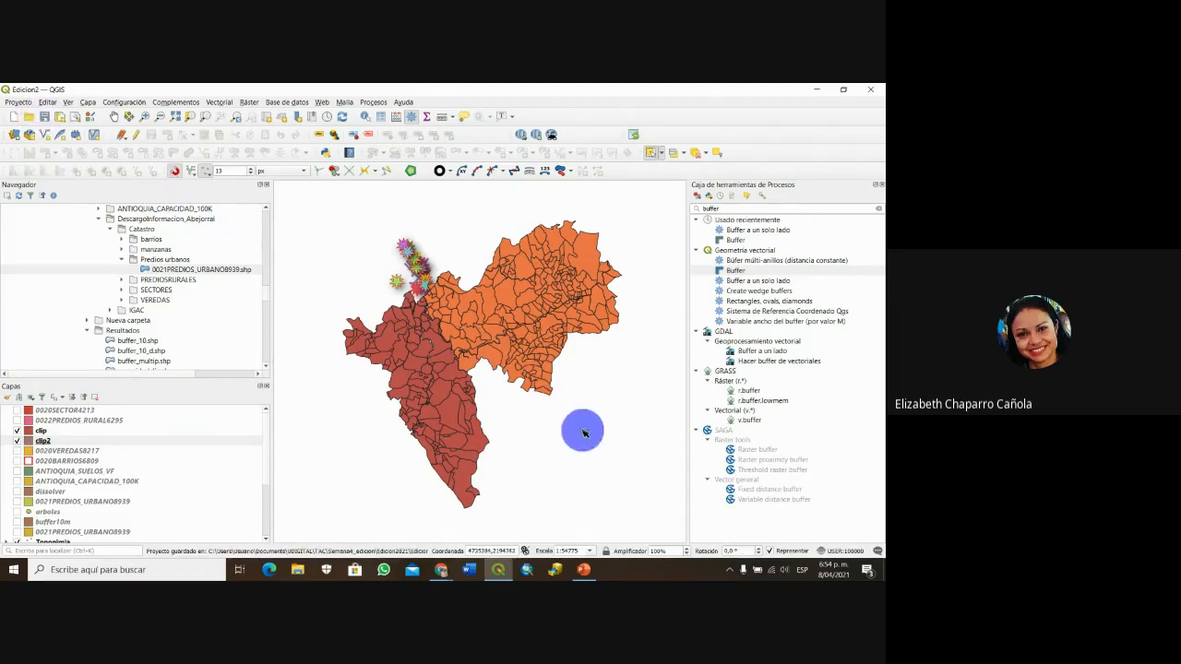
- Switch to PowerPoint to read the slide about the Merge tool, and return to the QGIS map of both clipped layers
{"action": "left_click", "coordinate": [583, 569]}
{"action": "scroll", "coordinate": [466, 374], "scroll_direction": "down", "scroll_amount": 1}
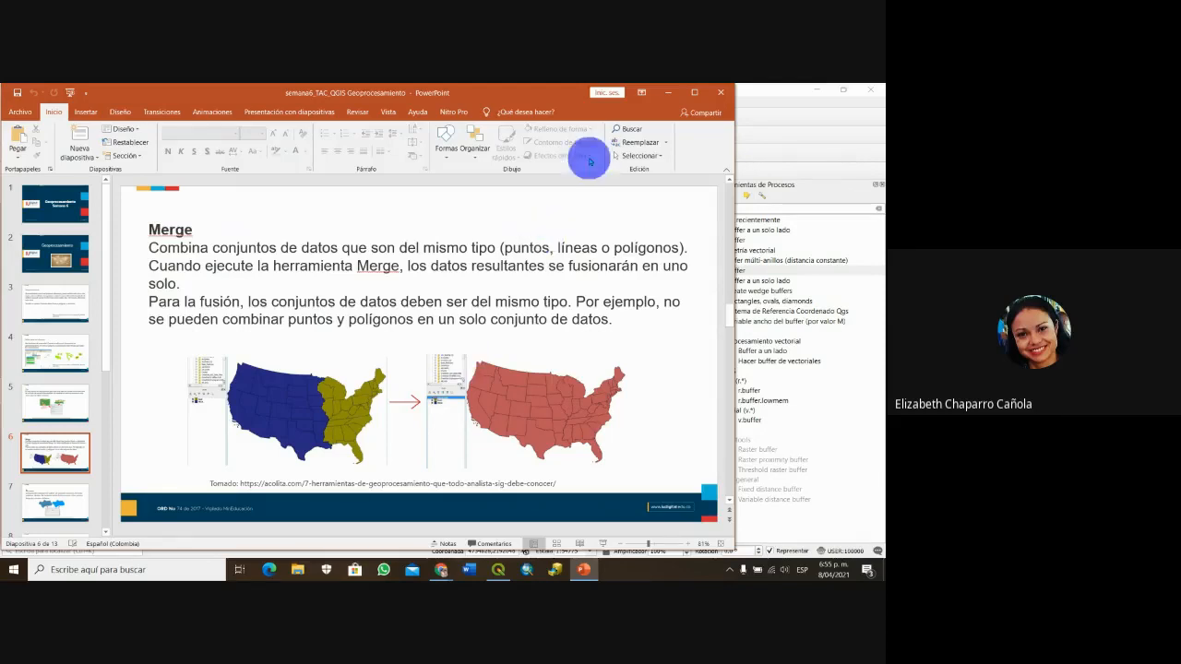
{"action": "left_click", "coordinate": [666, 94]}
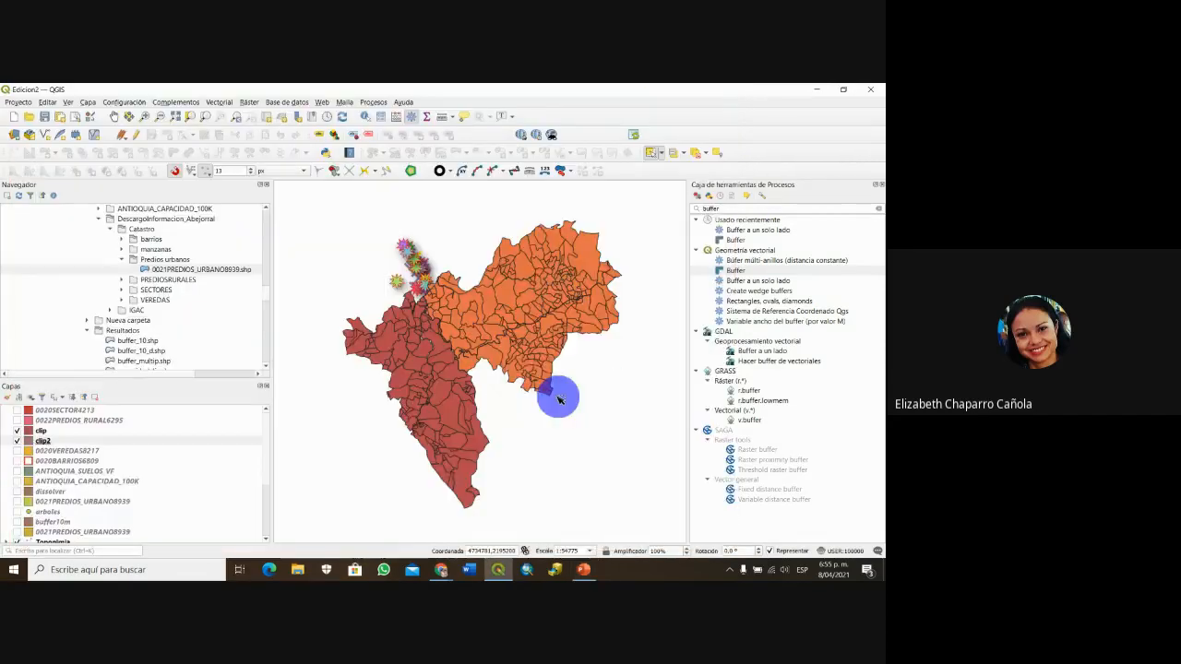
{"action": "left_click_drag", "start_coordinate": [568, 406], "coordinate": [527, 430]}
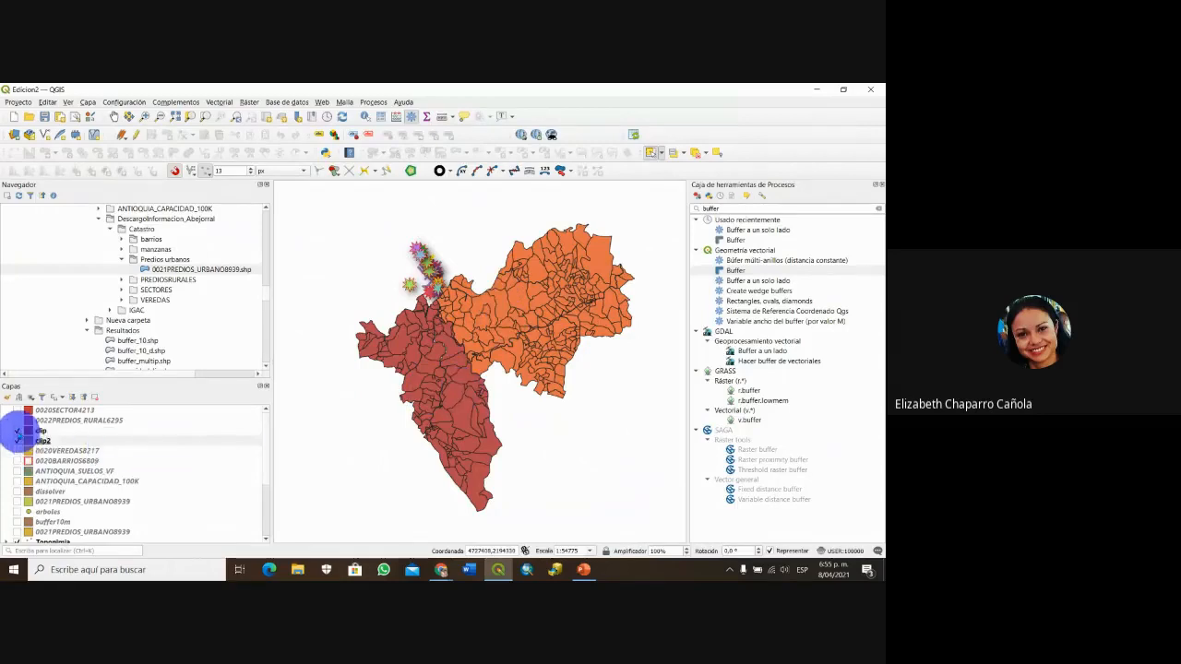
- Toggle the clip and clip2 layers off and on in turn to compare the parcels each one covers
{"action": "left_click", "coordinate": [17, 440]}
{"action": "left_click", "coordinate": [17, 430]}
{"action": "left_click", "coordinate": [16, 440]}
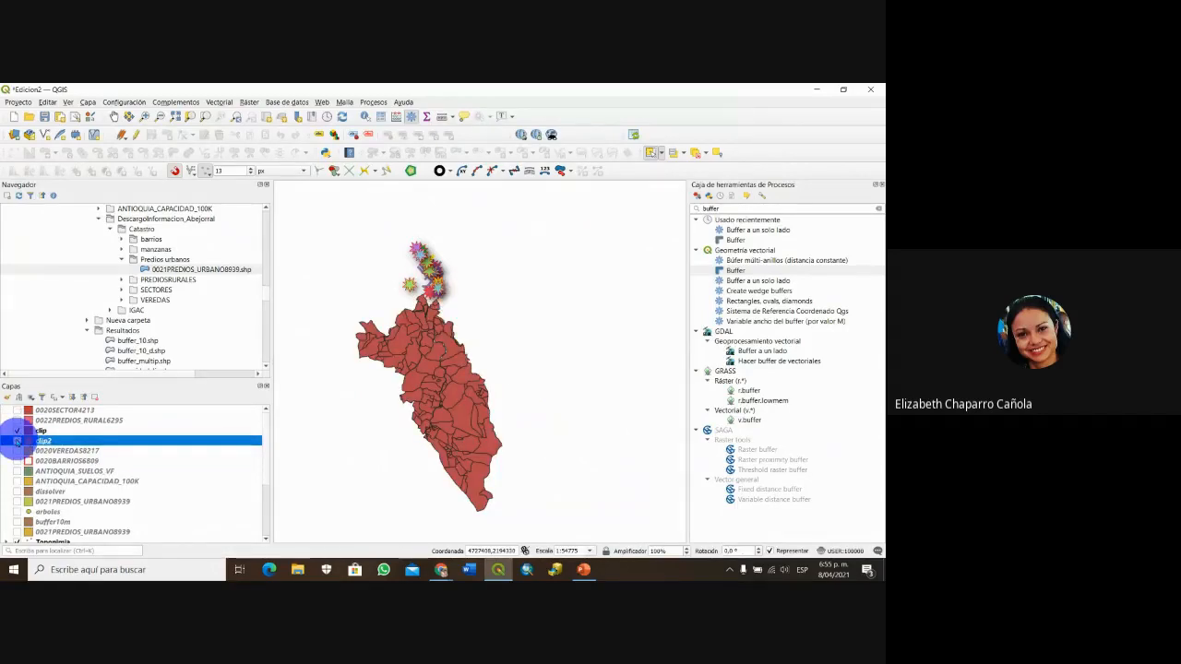
{"action": "left_click", "coordinate": [16, 441]}
{"action": "left_click", "coordinate": [17, 431]}
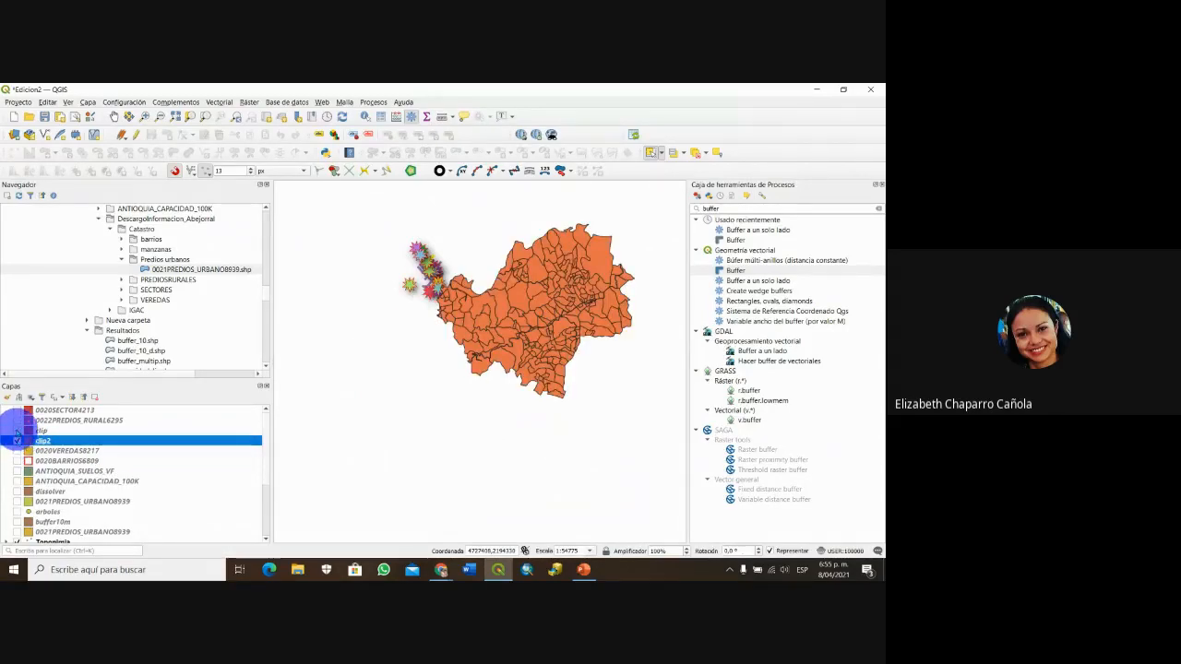
{"action": "left_click", "coordinate": [16, 431]}
{"action": "left_click", "coordinate": [16, 441]}
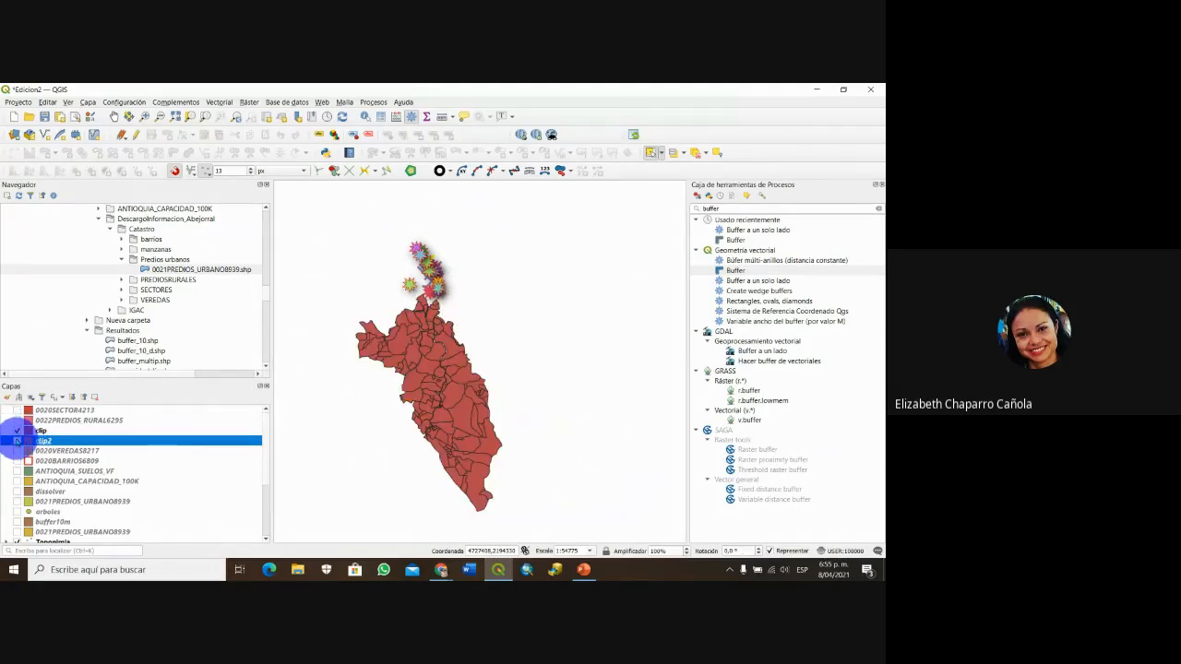
{"action": "left_click", "coordinate": [17, 441]}
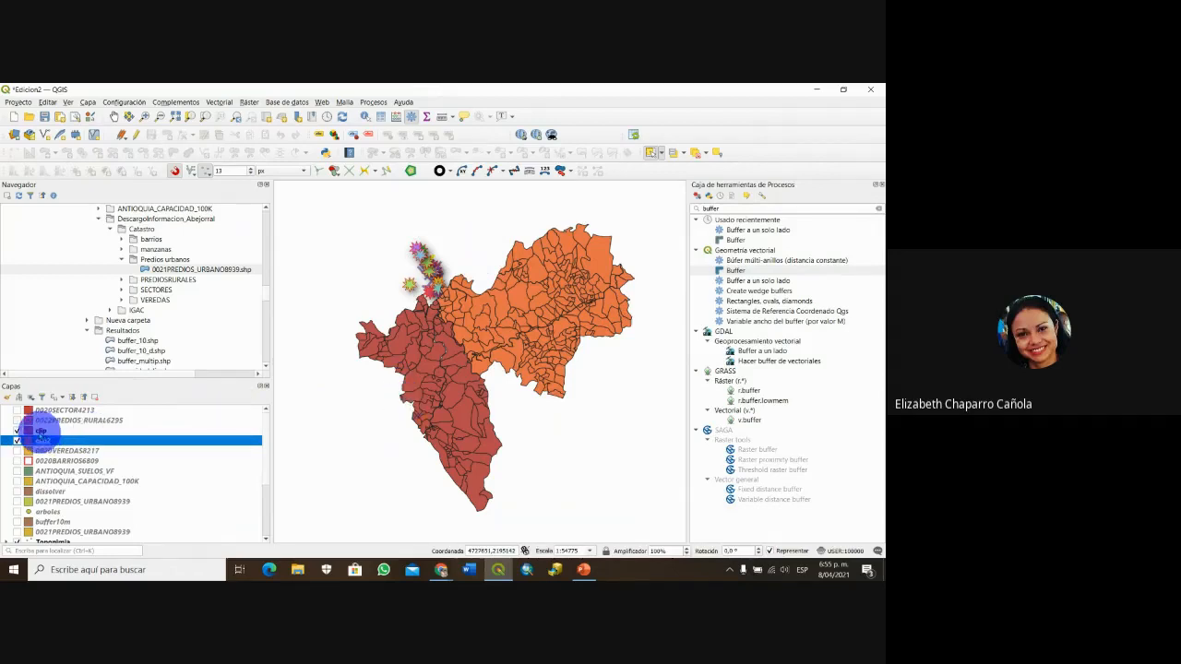
- Examine the attribute tables of the clip and clip2 layers, comparing their fields and number of features
{"action": "left_click", "coordinate": [40, 431]}
{"action": "right_click", "coordinate": [40, 431]}
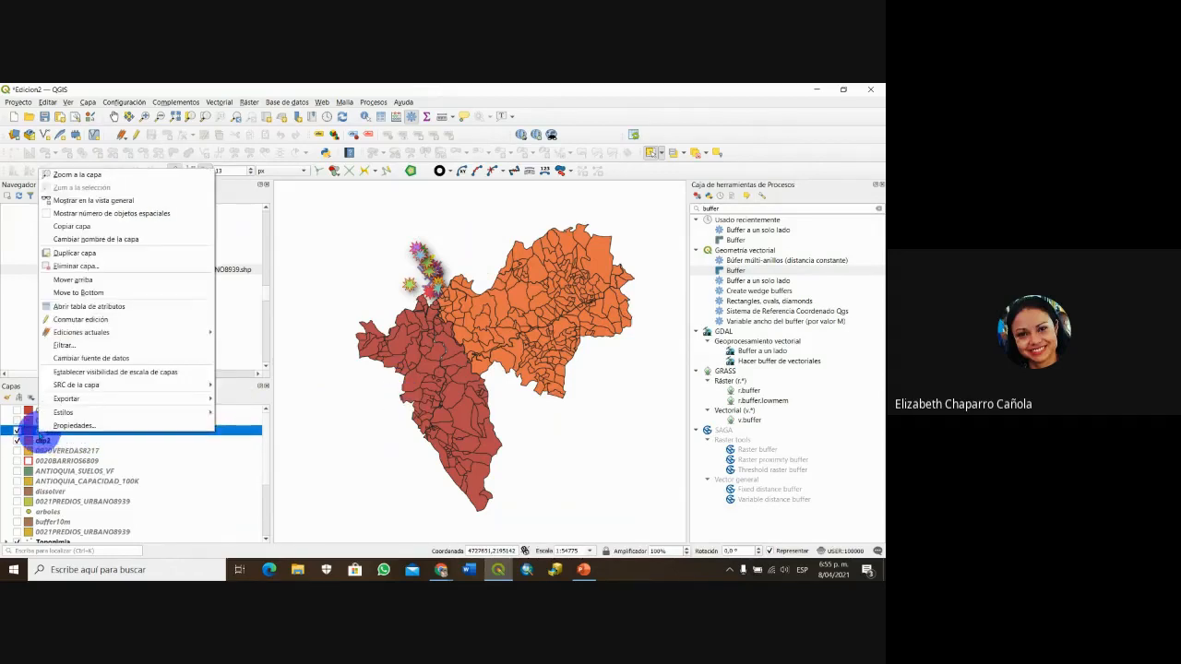
{"action": "left_click", "coordinate": [90, 307]}
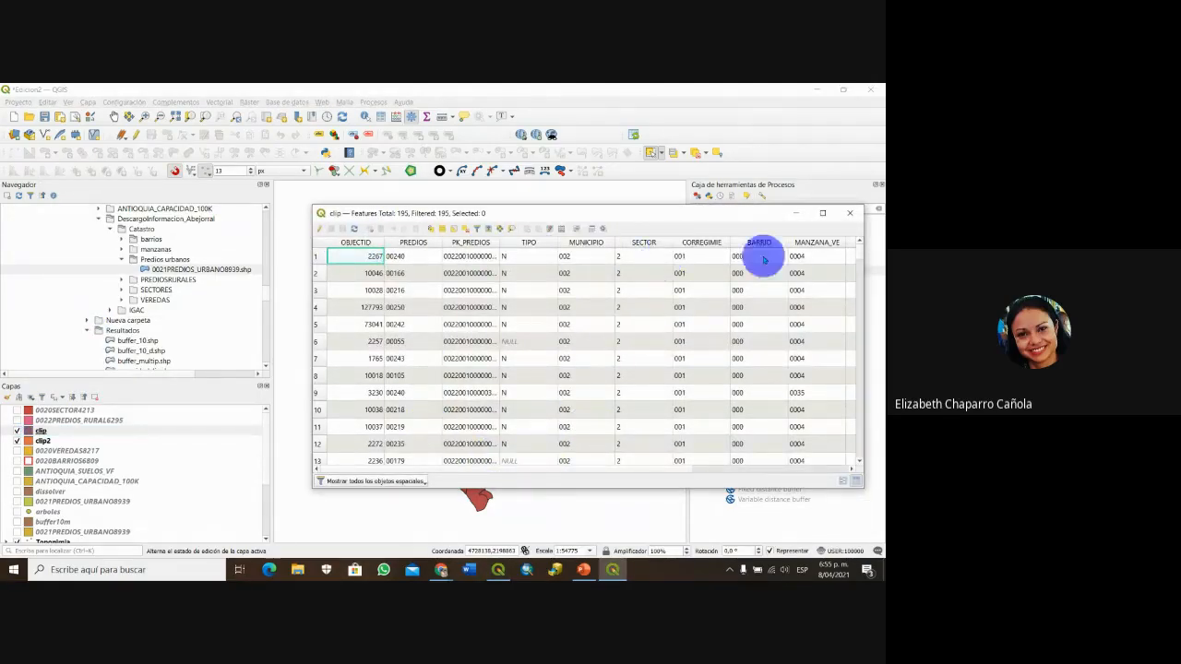
{"action": "left_click_drag", "start_coordinate": [673, 473], "coordinate": [862, 290]}
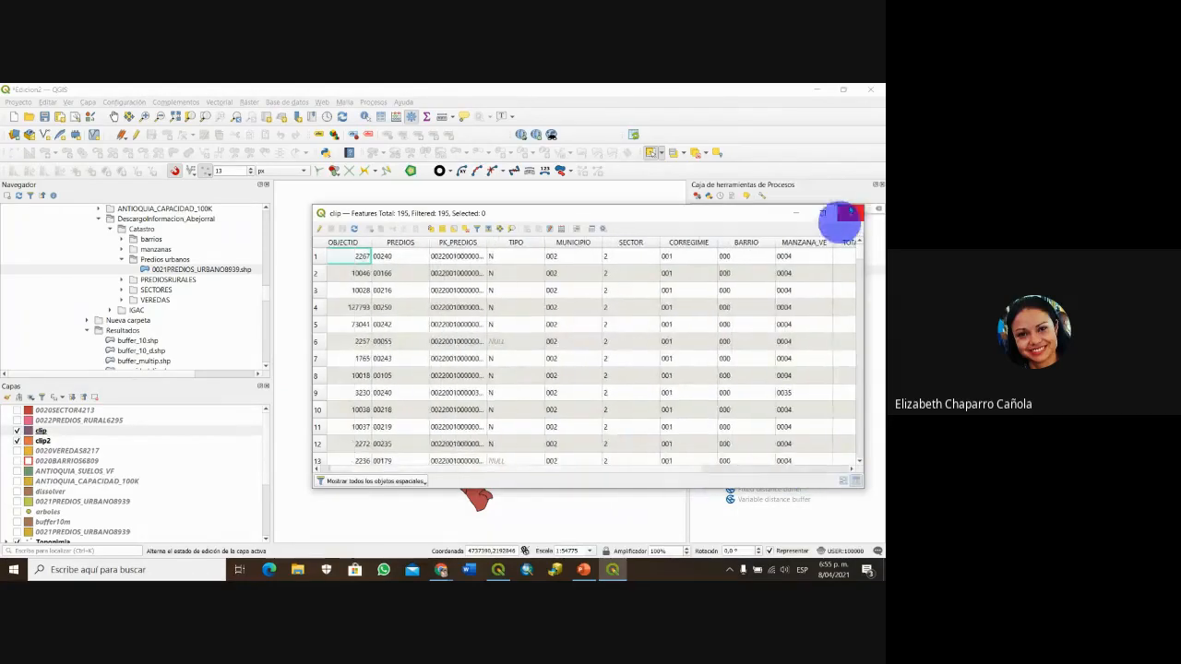
{"action": "left_click", "coordinate": [850, 212]}
{"action": "right_click", "coordinate": [42, 441]}
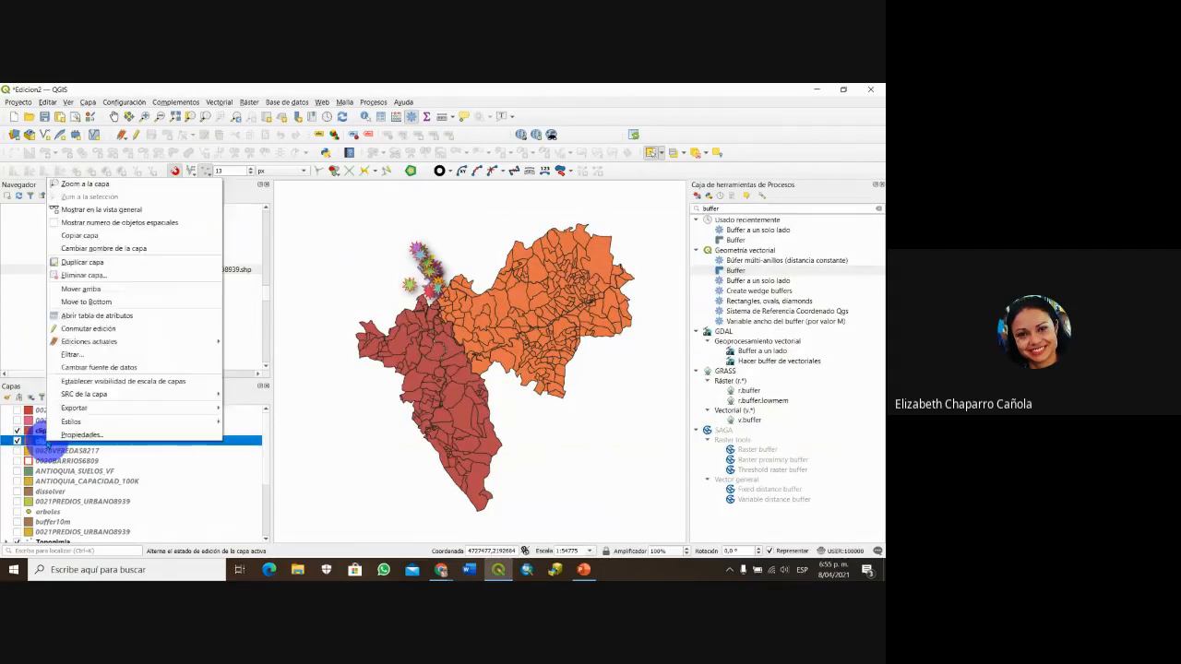
{"action": "left_click", "coordinate": [97, 316]}
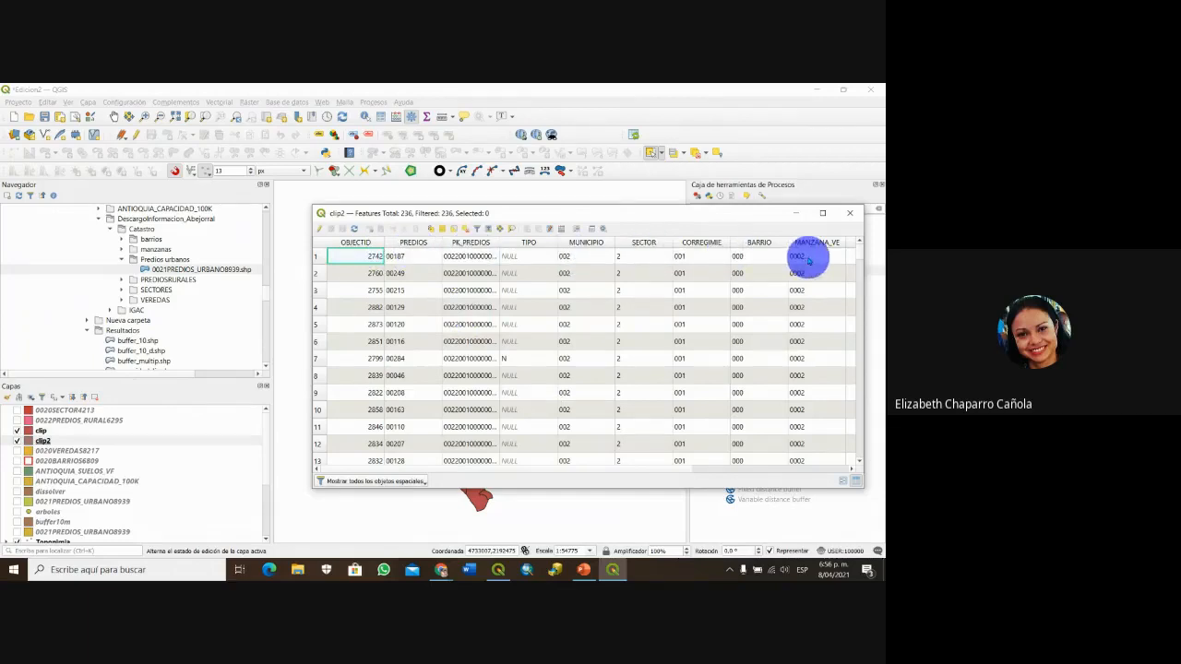
{"action": "left_click", "coordinate": [849, 213]}
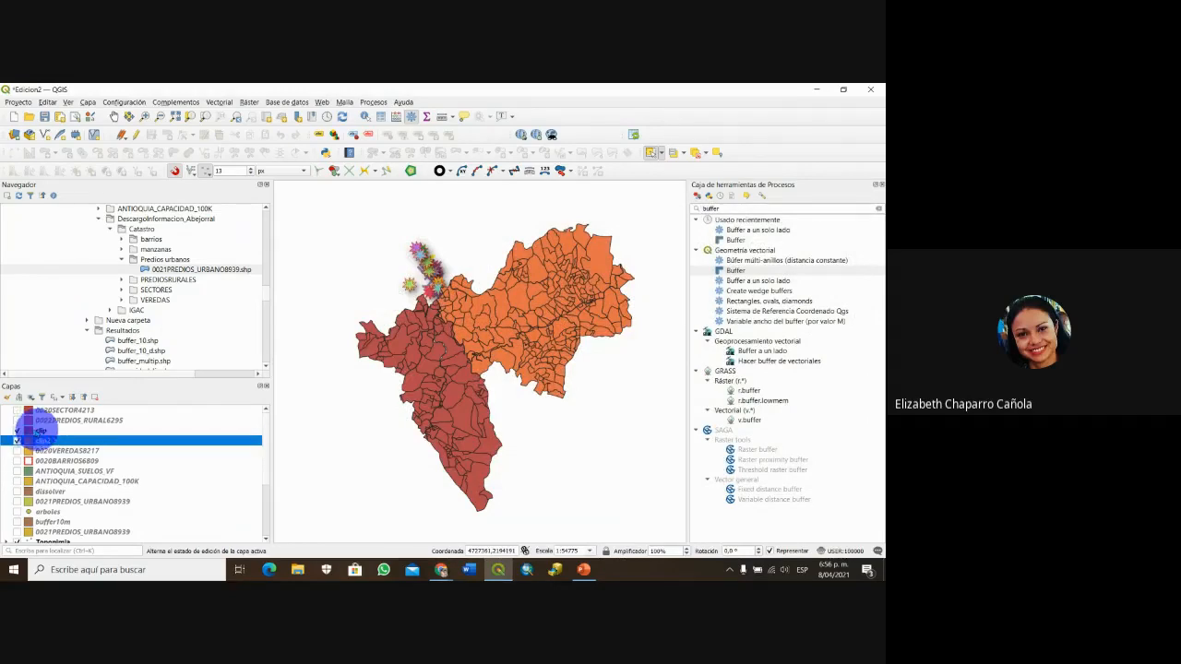
- Hide and show clip and clip2 once more to identify each layer's area, leaving both visible
{"action": "left_click", "coordinate": [17, 430]}
{"action": "left_click", "coordinate": [16, 440]}
{"action": "left_click", "coordinate": [17, 430]}
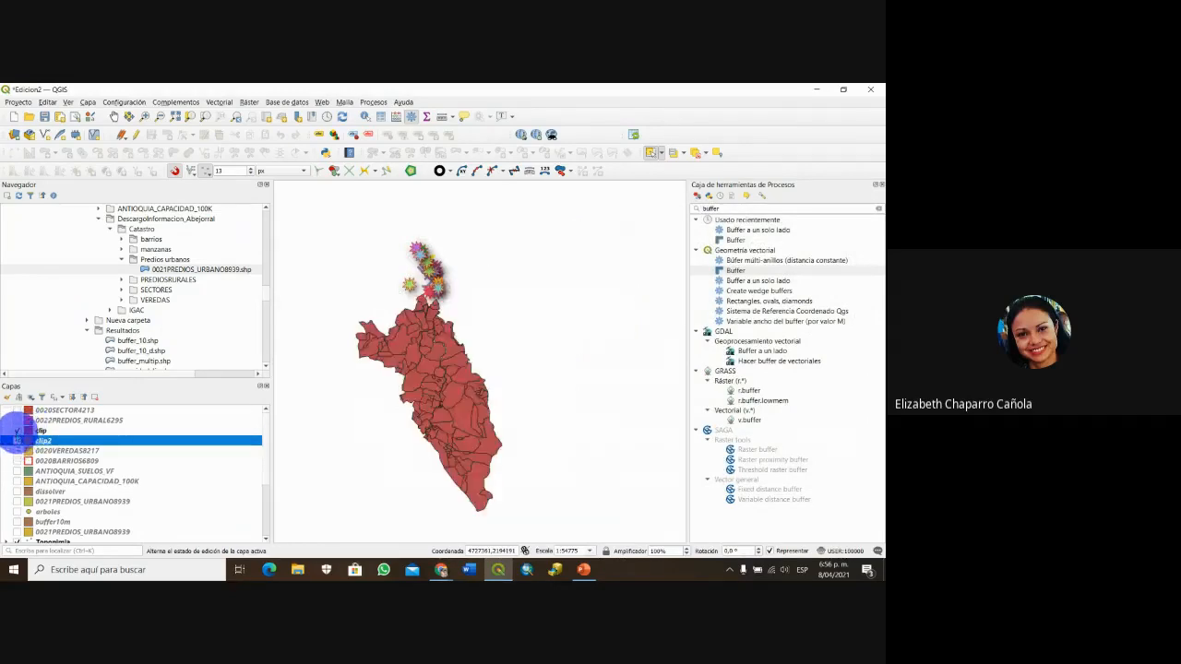
{"action": "left_click", "coordinate": [17, 440]}
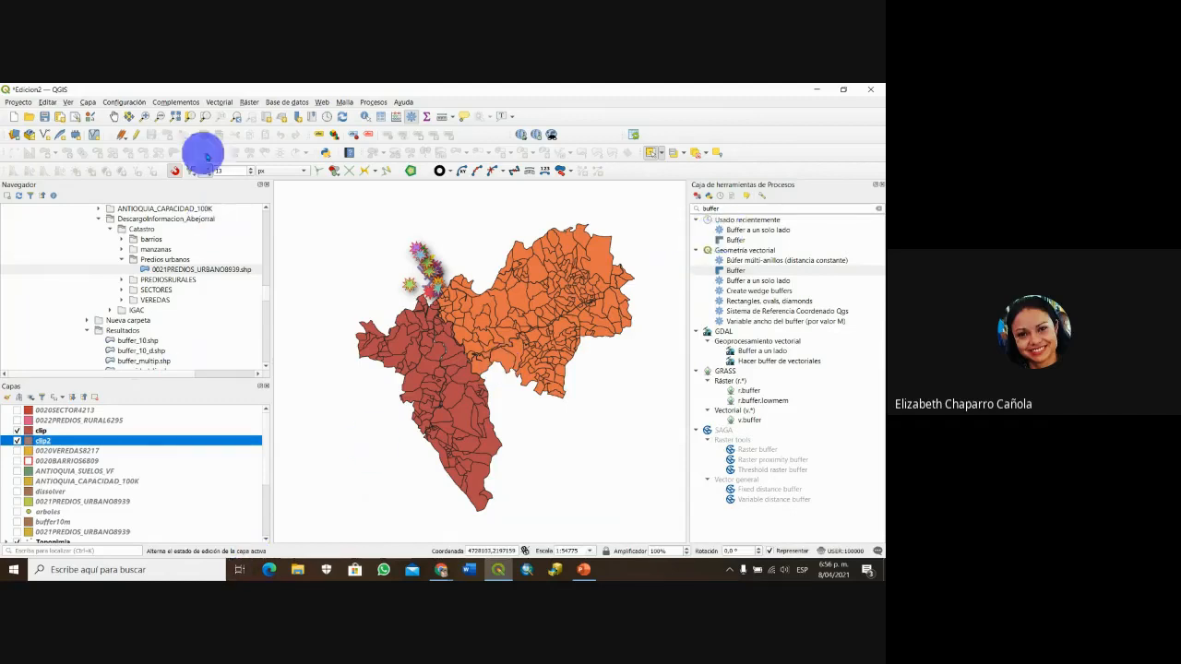
- Set up the Unir capas vectoriales tool with clip and clip2 as the input layers
{"action": "left_click", "coordinate": [220, 102]}
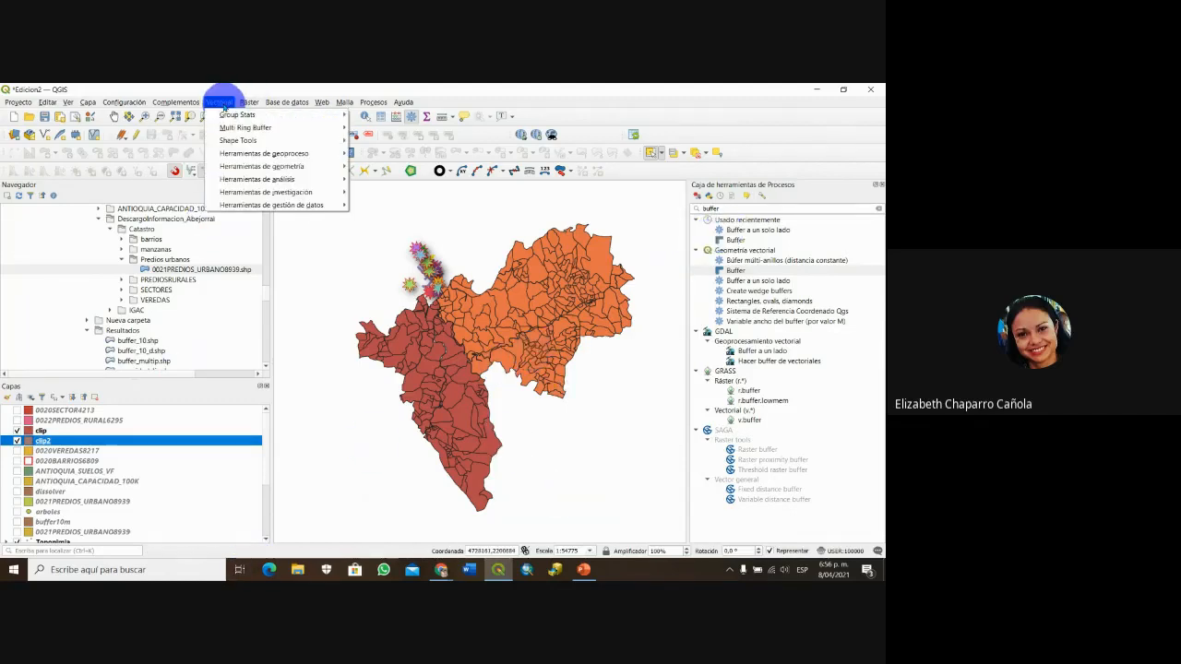
{"action": "mouse_move", "coordinate": [256, 143]}
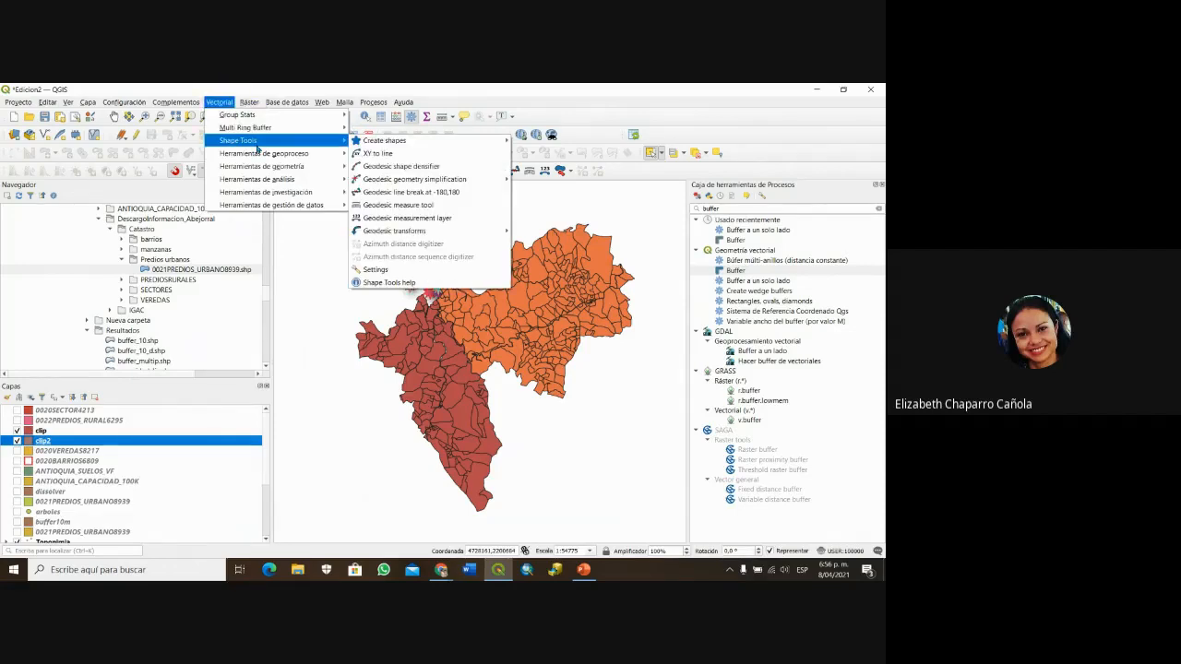
{"action": "mouse_move", "coordinate": [291, 206]}
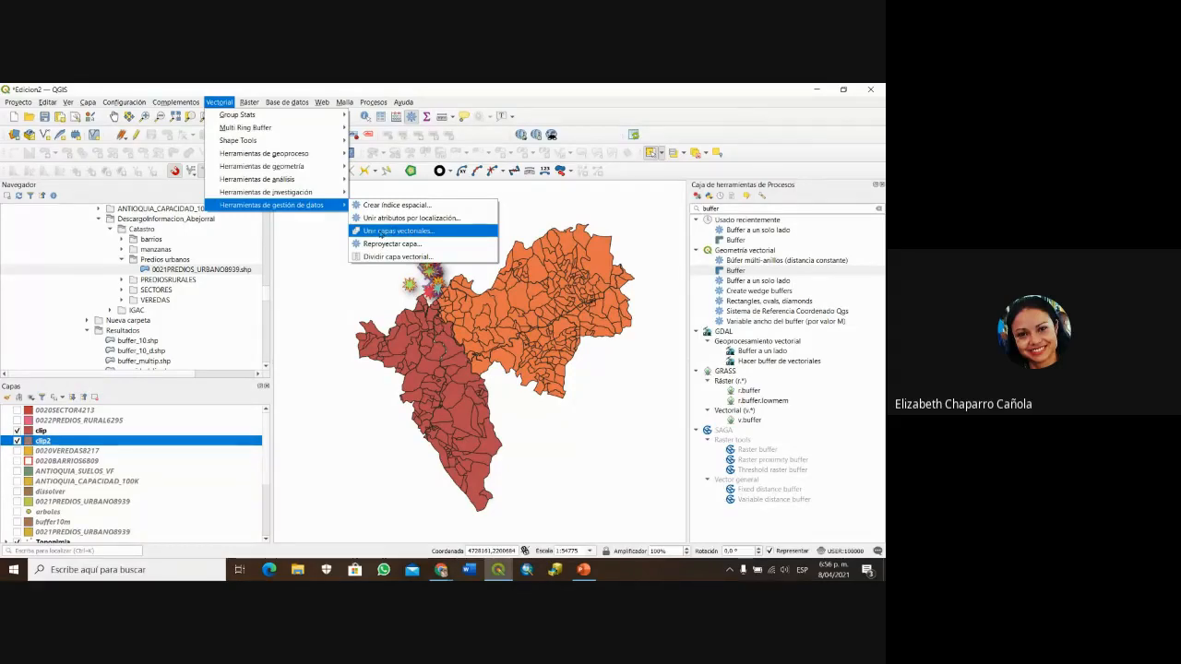
{"action": "left_click", "coordinate": [380, 231]}
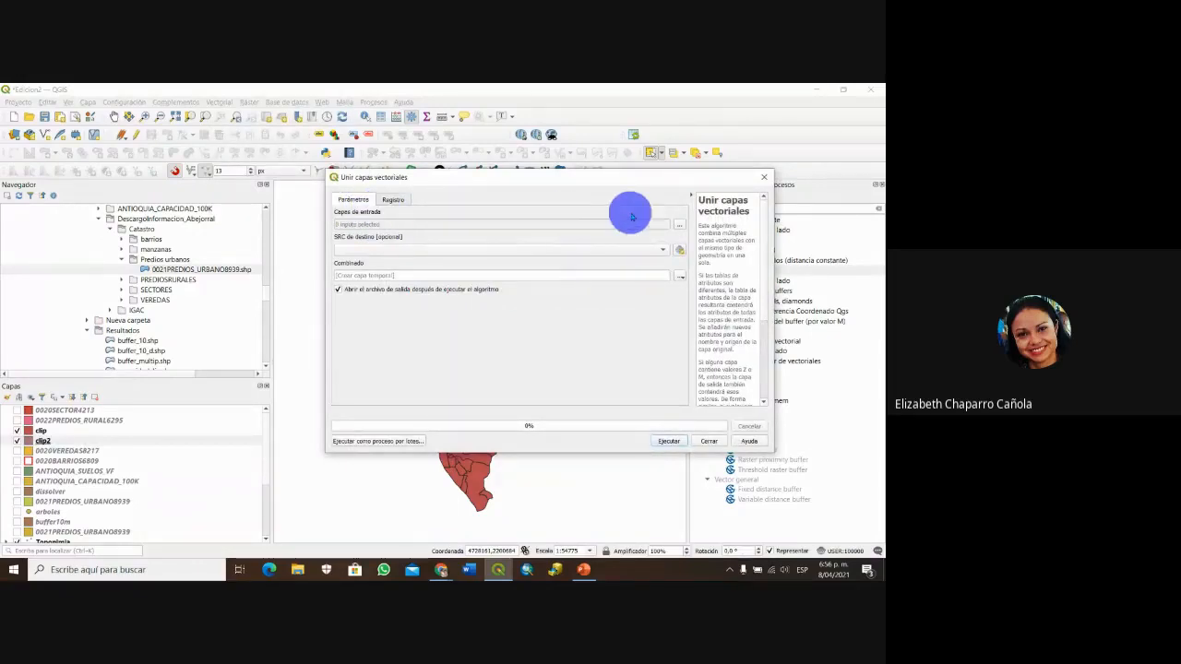
{"action": "left_click", "coordinate": [681, 229]}
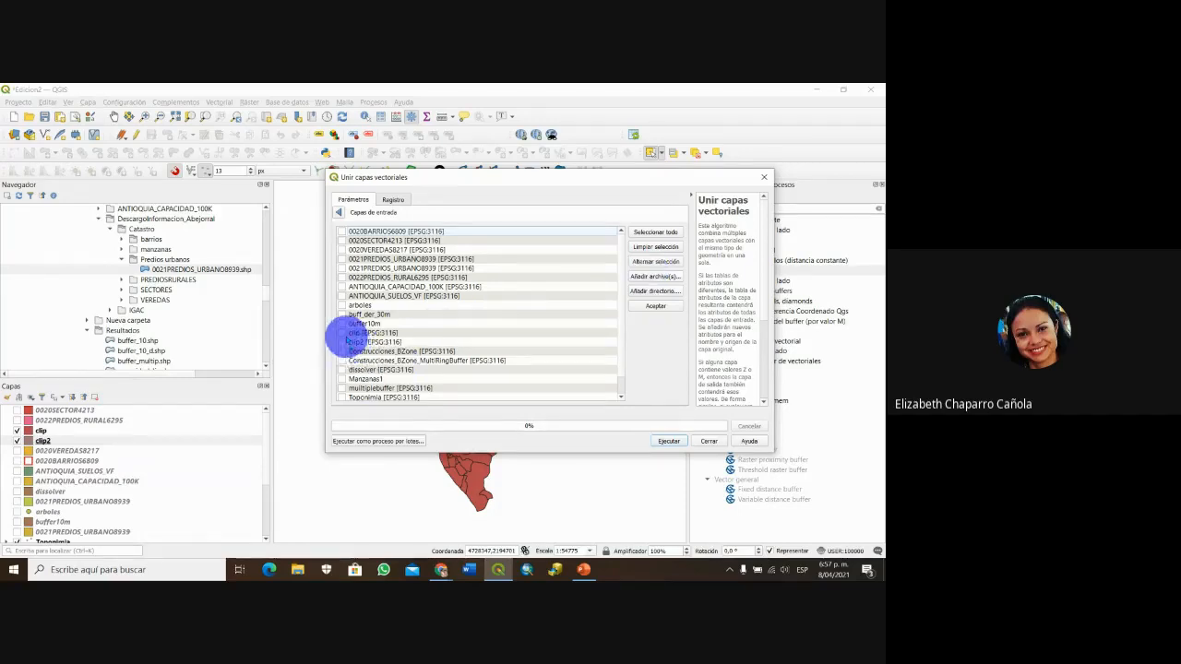
{"action": "left_click", "coordinate": [342, 342]}
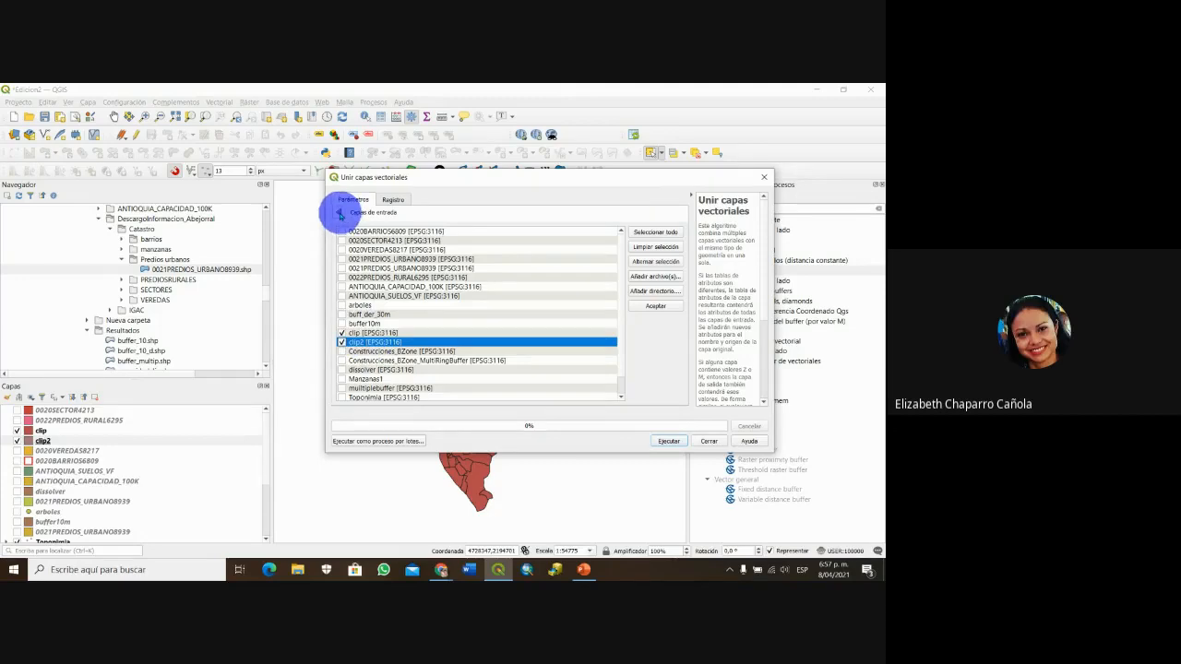
{"action": "left_click", "coordinate": [340, 213]}
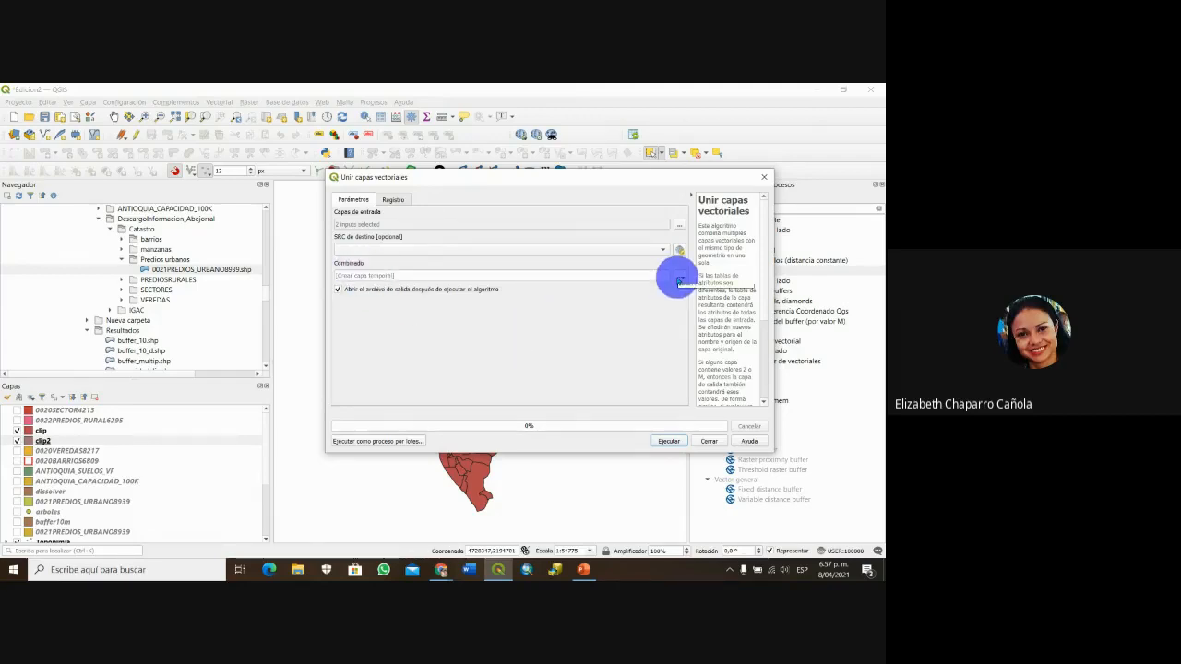
- Run the merge with the output saved as shapefile "merge" in the Resultados2 folder, and close the tool
{"action": "left_click", "coordinate": [679, 280]}
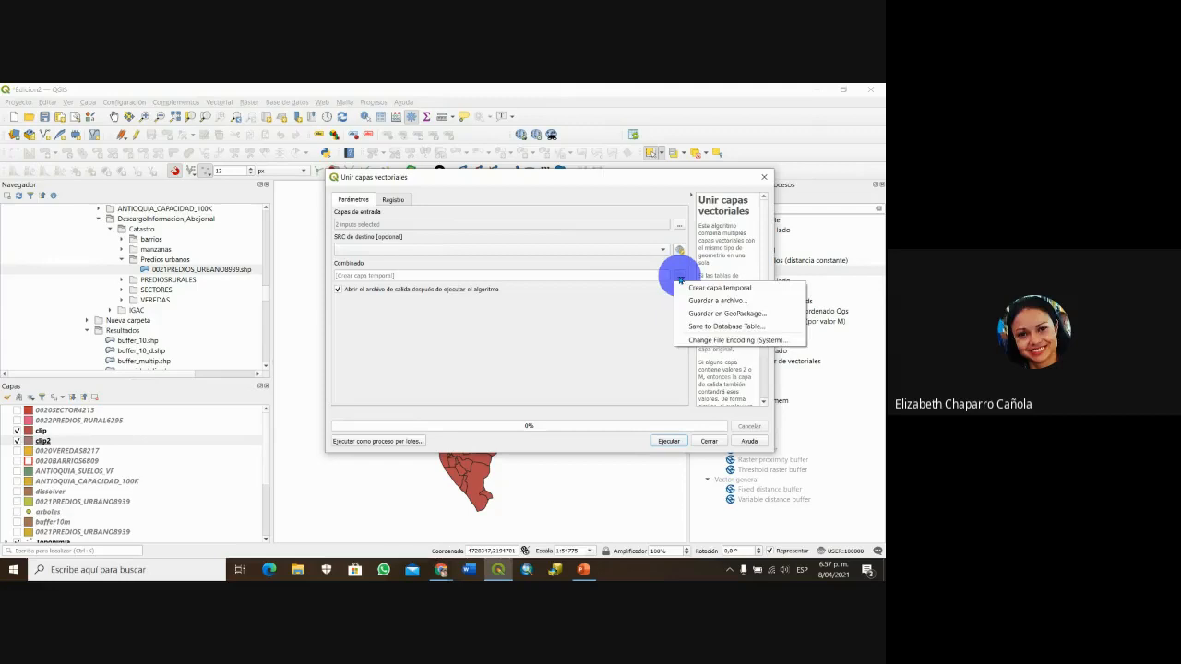
{"action": "left_click", "coordinate": [690, 299]}
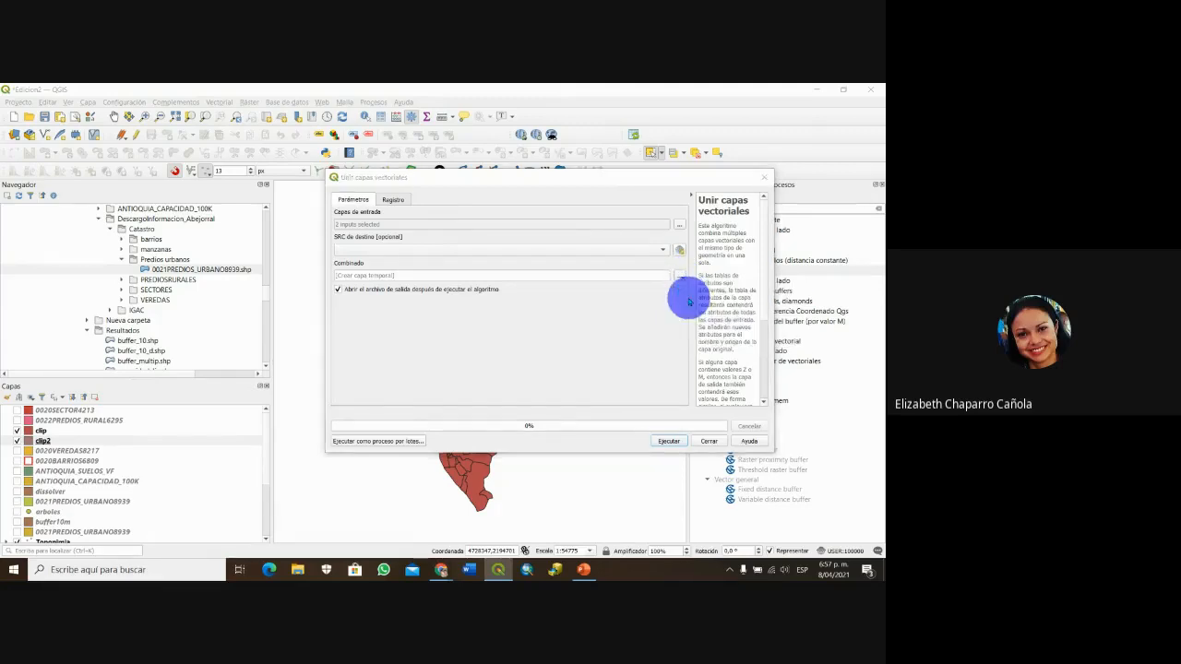
{"action": "type", "text": "merg"}
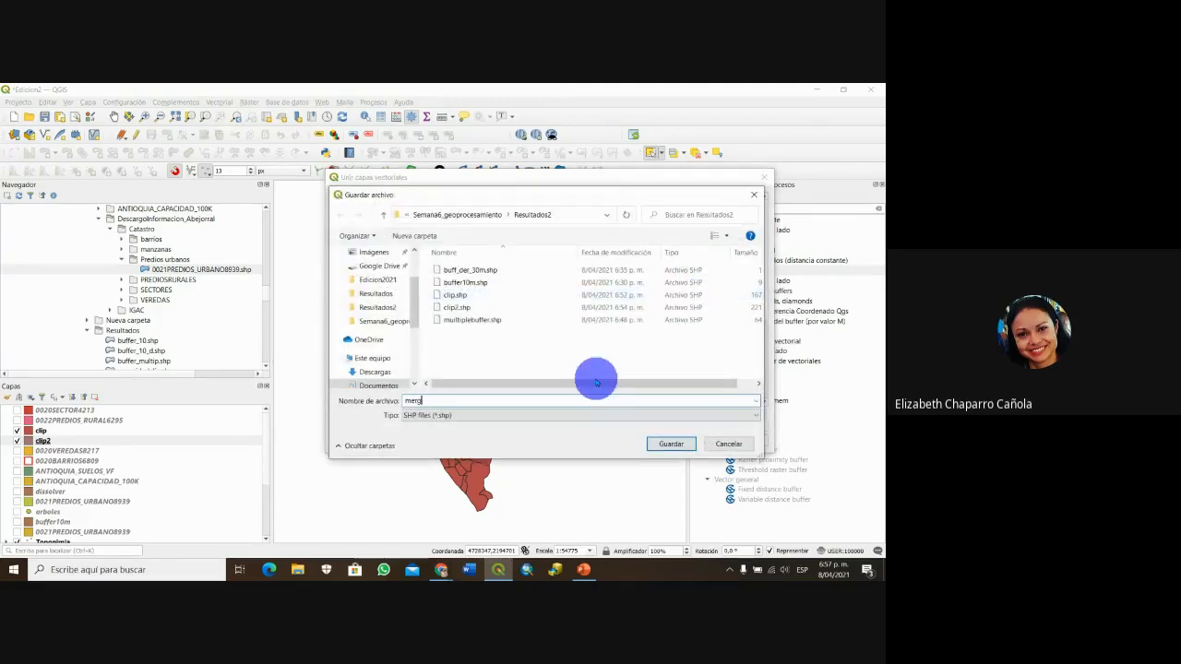
{"action": "type", "text": "e"}
{"action": "left_click", "coordinate": [424, 415]}
{"action": "left_click", "coordinate": [660, 444]}
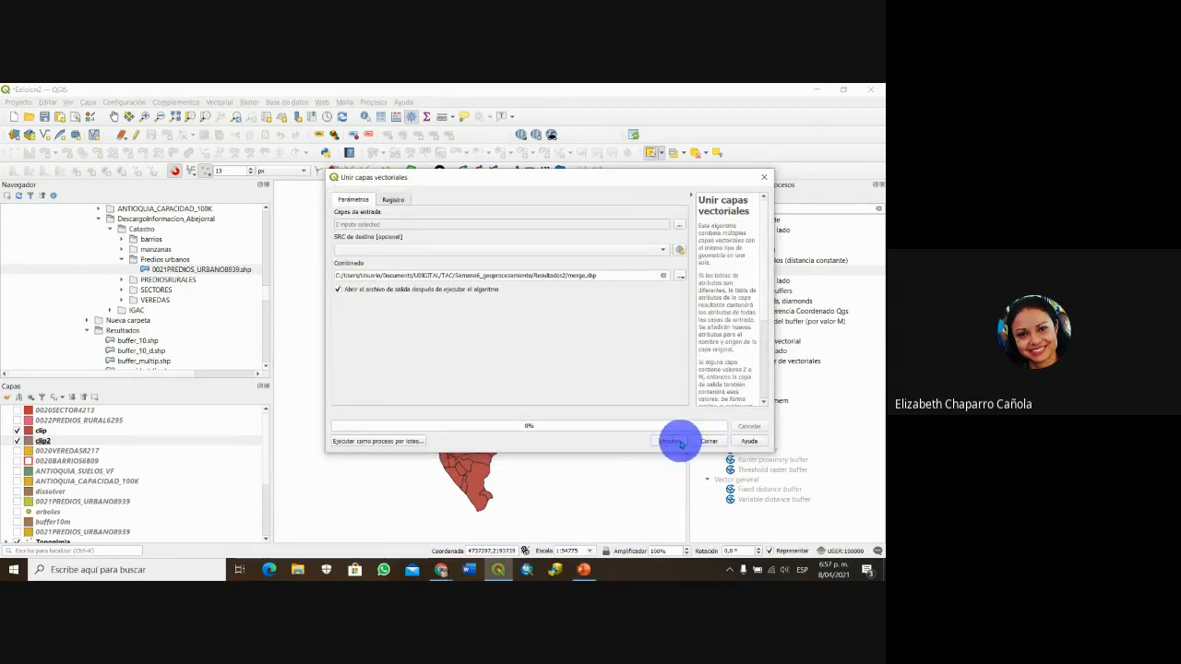
{"action": "left_click", "coordinate": [680, 443]}
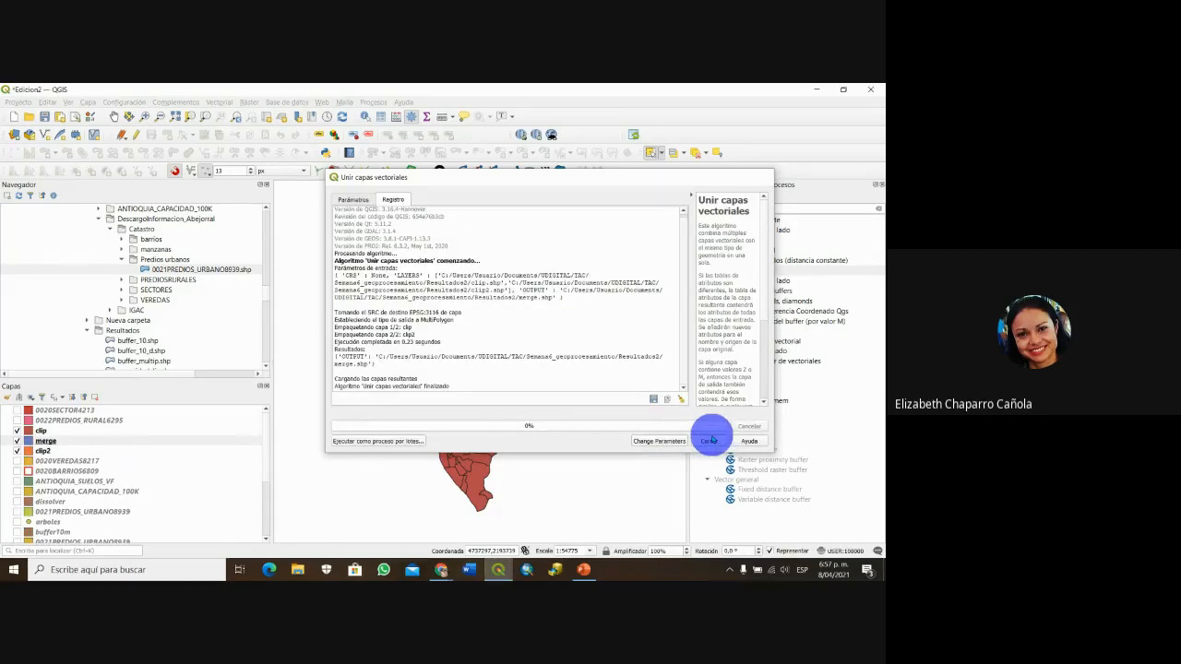
{"action": "left_click", "coordinate": [709, 441]}
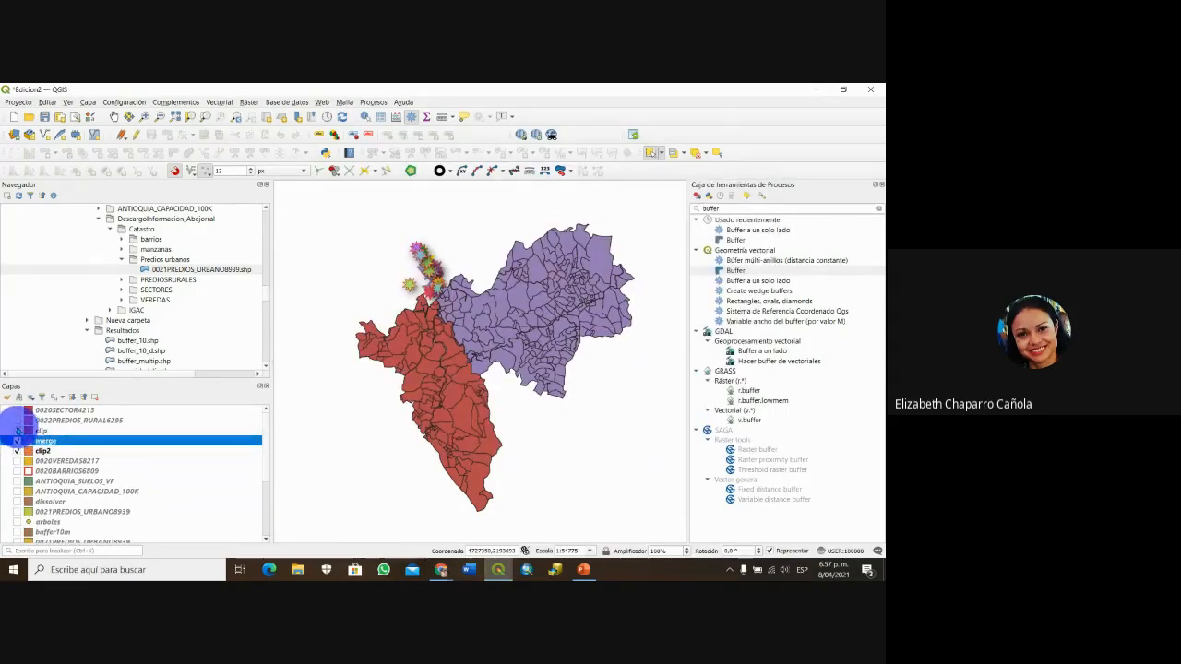
- Hide clip and clip2 so only the merge layer shows, and toggle merge off and on to check its extent
{"action": "left_click", "coordinate": [17, 430]}
{"action": "left_click", "coordinate": [17, 450]}
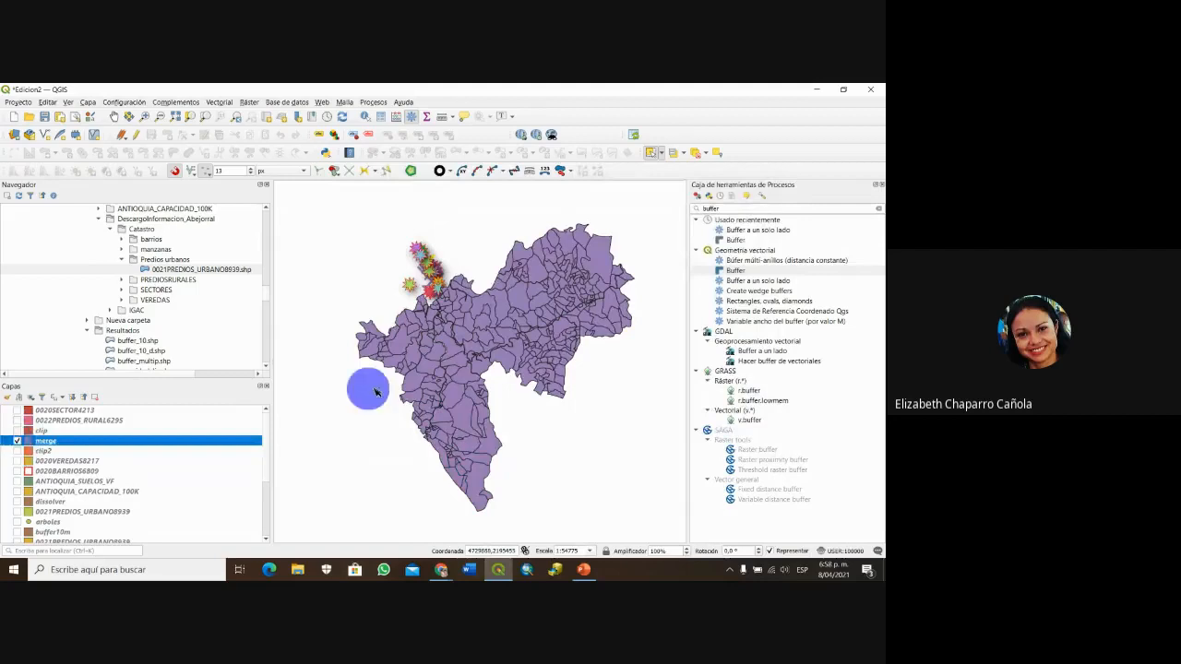
{"action": "left_click", "coordinate": [18, 441]}
{"action": "left_click", "coordinate": [17, 441]}
{"action": "left_click", "coordinate": [18, 441]}
{"action": "left_click", "coordinate": [18, 441]}
- Look through the merge layer's attribute table, checking its number of features and records, and close it
{"action": "right_click", "coordinate": [42, 441]}
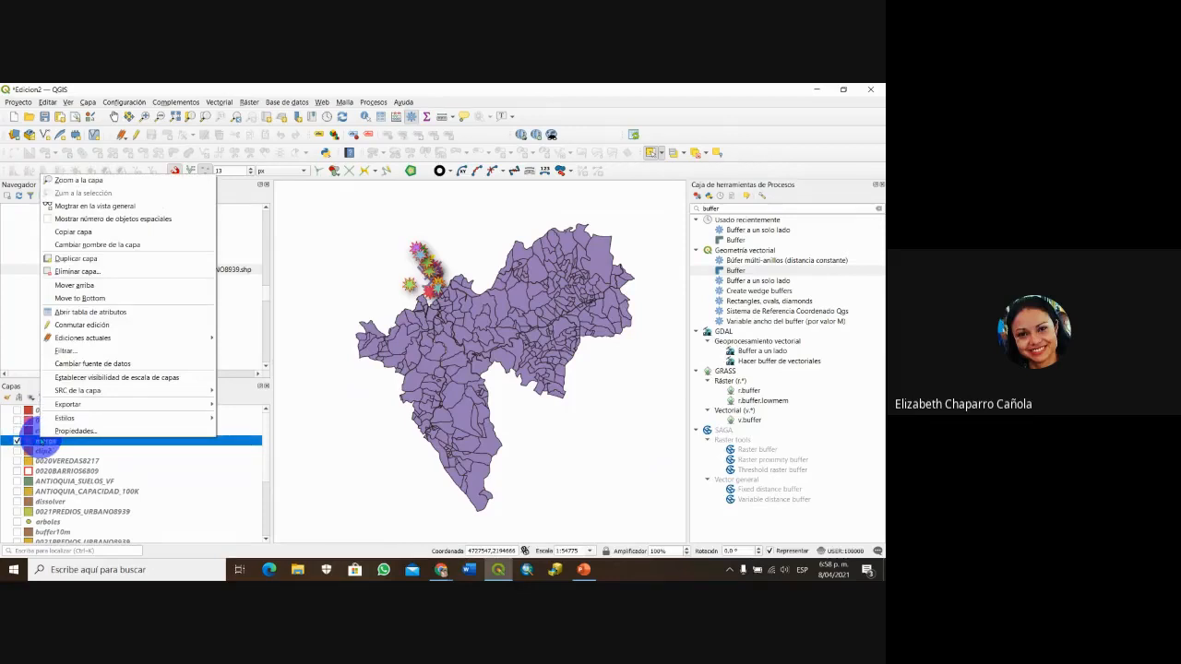
{"action": "left_click", "coordinate": [122, 315]}
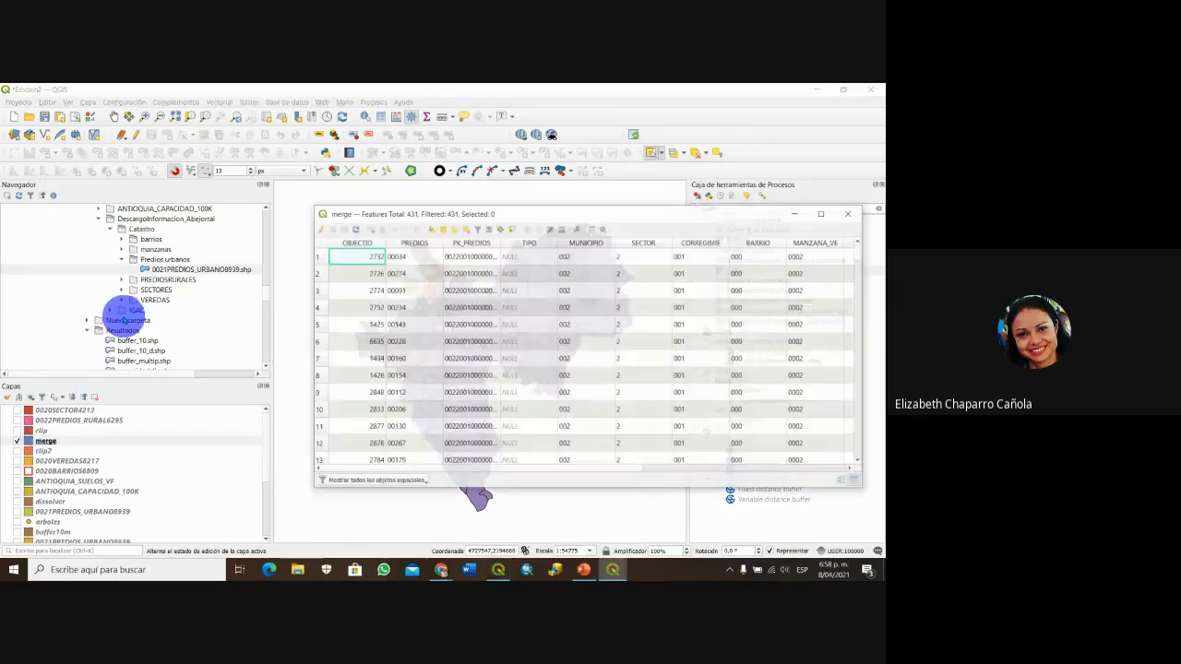
{"action": "scroll", "coordinate": [466, 411], "scroll_direction": "down", "scroll_amount": 6}
{"action": "scroll", "coordinate": [466, 411], "scroll_direction": "up", "scroll_amount": 6}
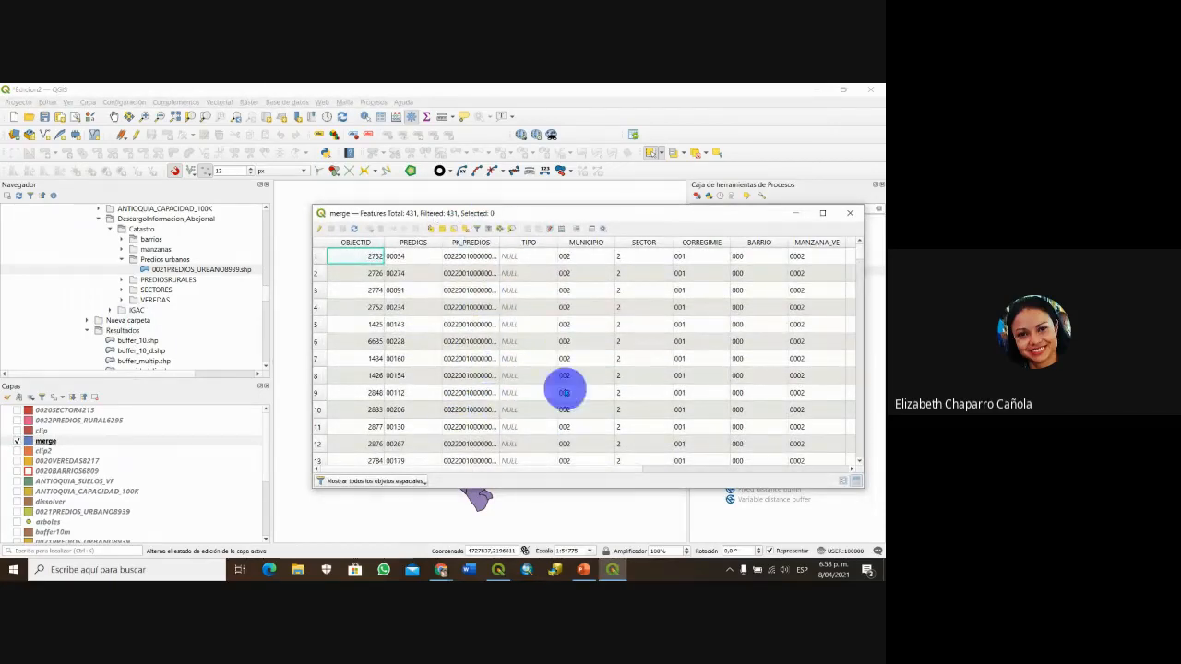
{"action": "left_click", "coordinate": [843, 222]}
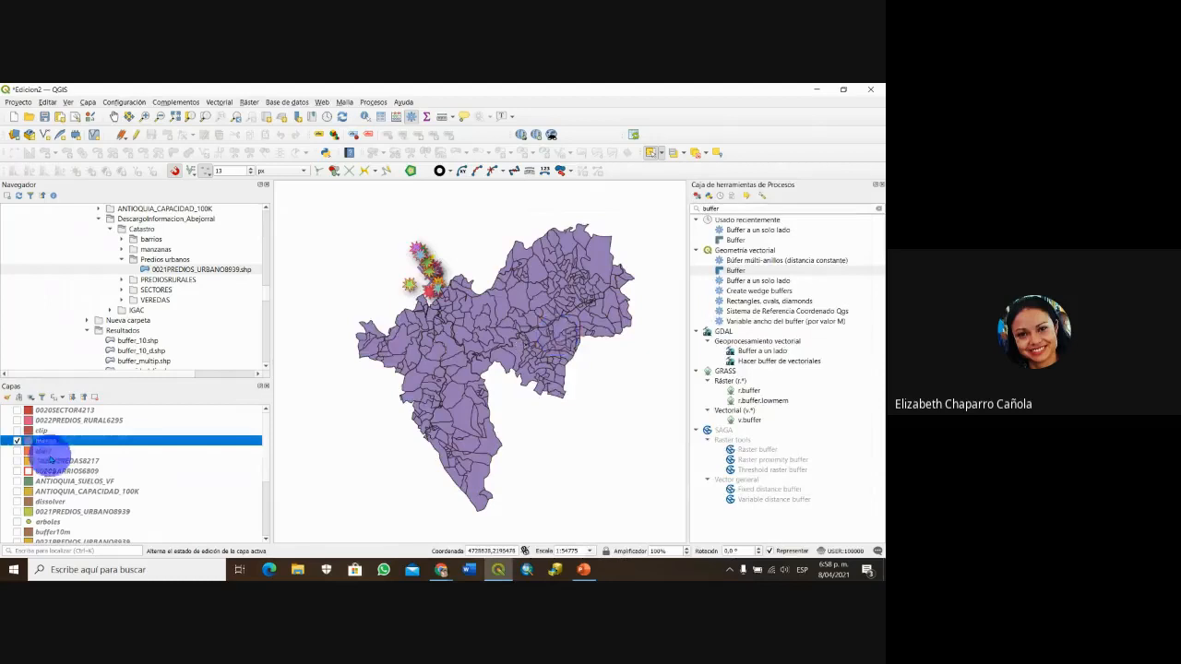
- Check the number of features in the attribute tables of clip2 and clip against the merged layer
{"action": "right_click", "coordinate": [55, 451]}
{"action": "left_click", "coordinate": [82, 325]}
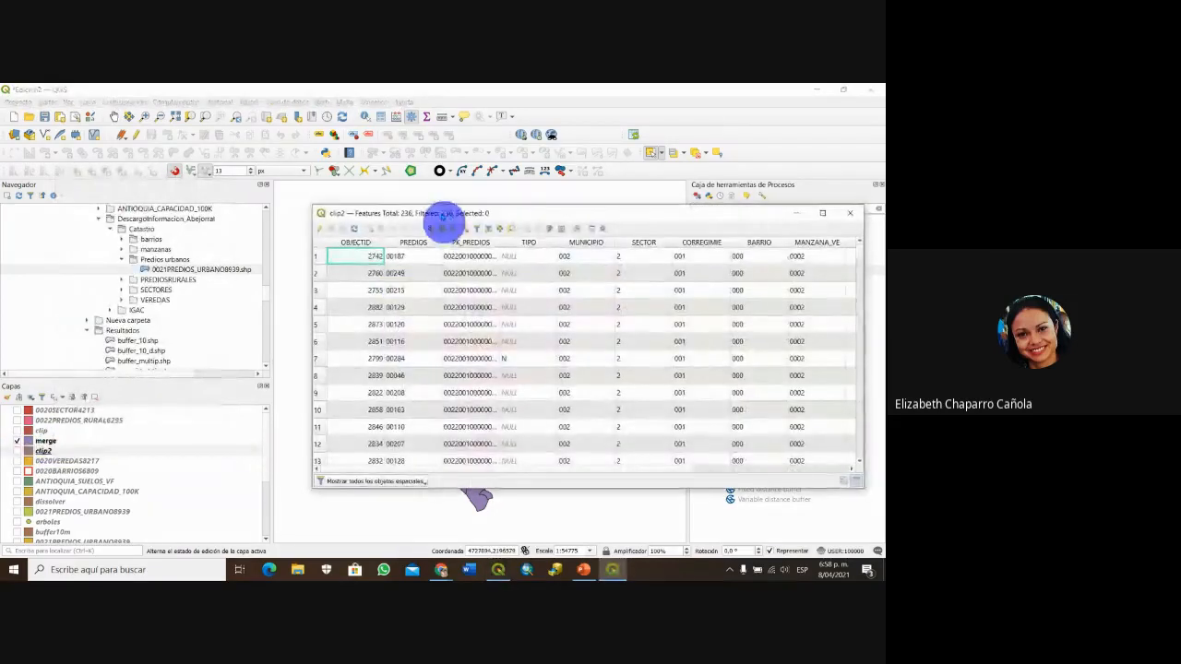
{"action": "left_click", "coordinate": [850, 213]}
{"action": "right_click", "coordinate": [43, 431]}
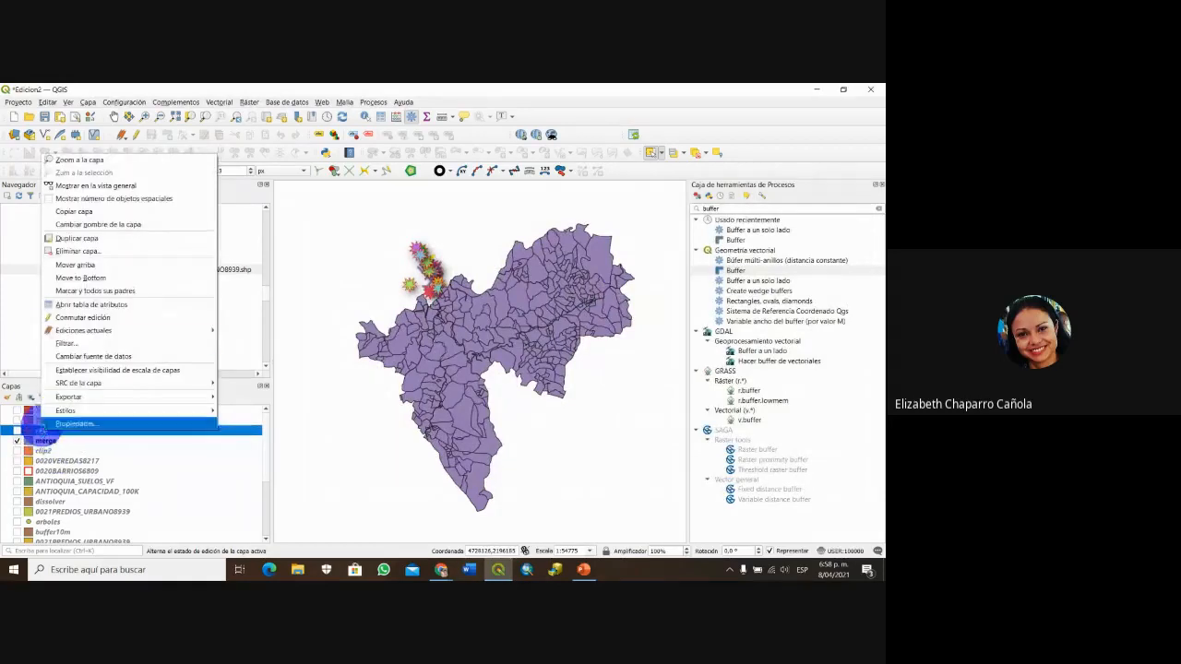
{"action": "left_click", "coordinate": [87, 304]}
{"action": "left_click", "coordinate": [480, 220]}
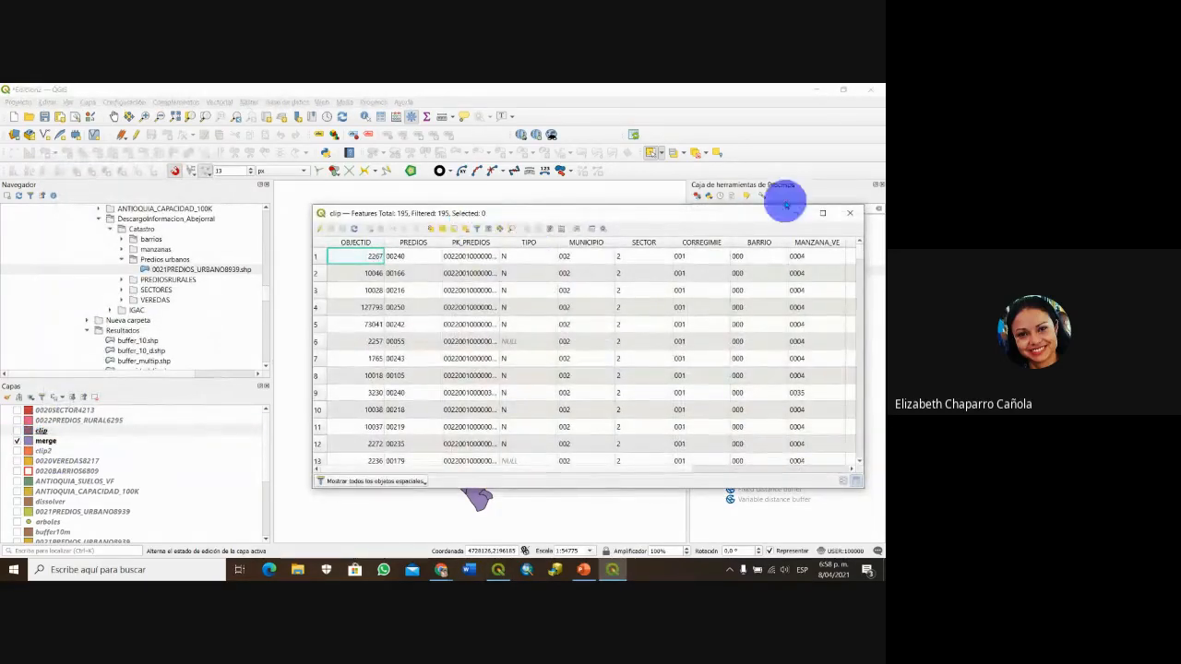
{"action": "left_click", "coordinate": [856, 217]}
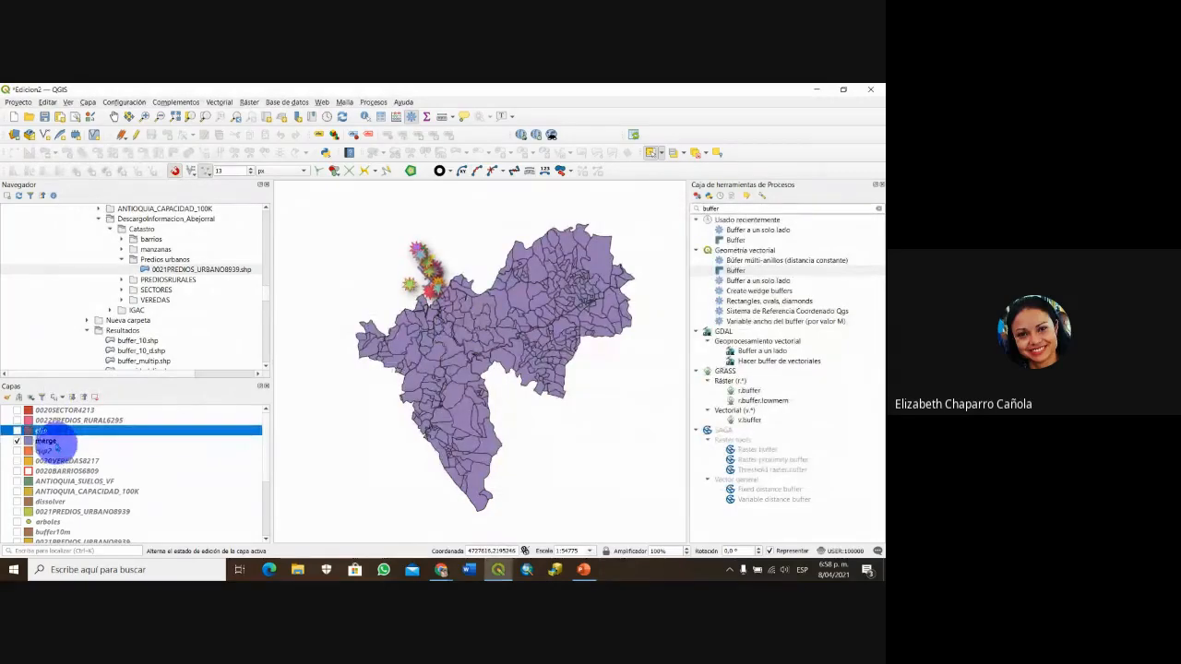
- Reopen the merge layer's attribute table to compare its total features with those of both clipped layers
{"action": "left_click", "coordinate": [52, 441]}
{"action": "right_click", "coordinate": [57, 443]}
{"action": "left_click", "coordinate": [100, 318]}
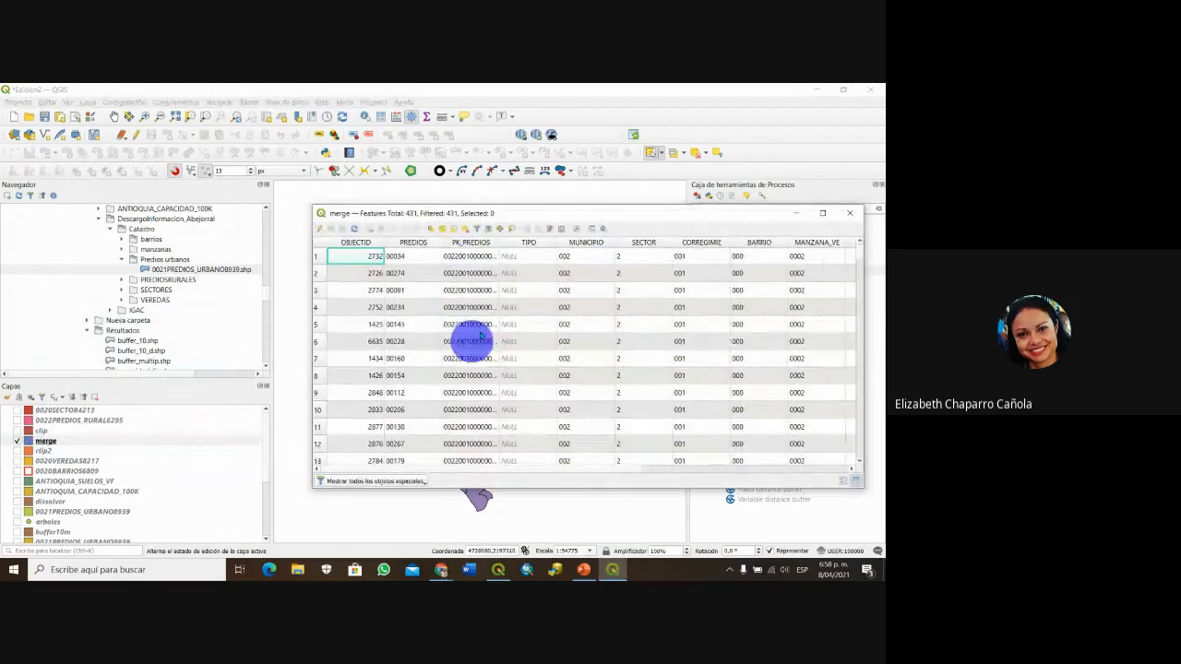
- Look through the records and columns of the merge layer's attribute table and close it
{"action": "scroll", "coordinate": [471, 333], "scroll_direction": "down", "scroll_amount": 5}
{"action": "scroll", "coordinate": [435, 291], "scroll_direction": "down", "scroll_amount": 20}
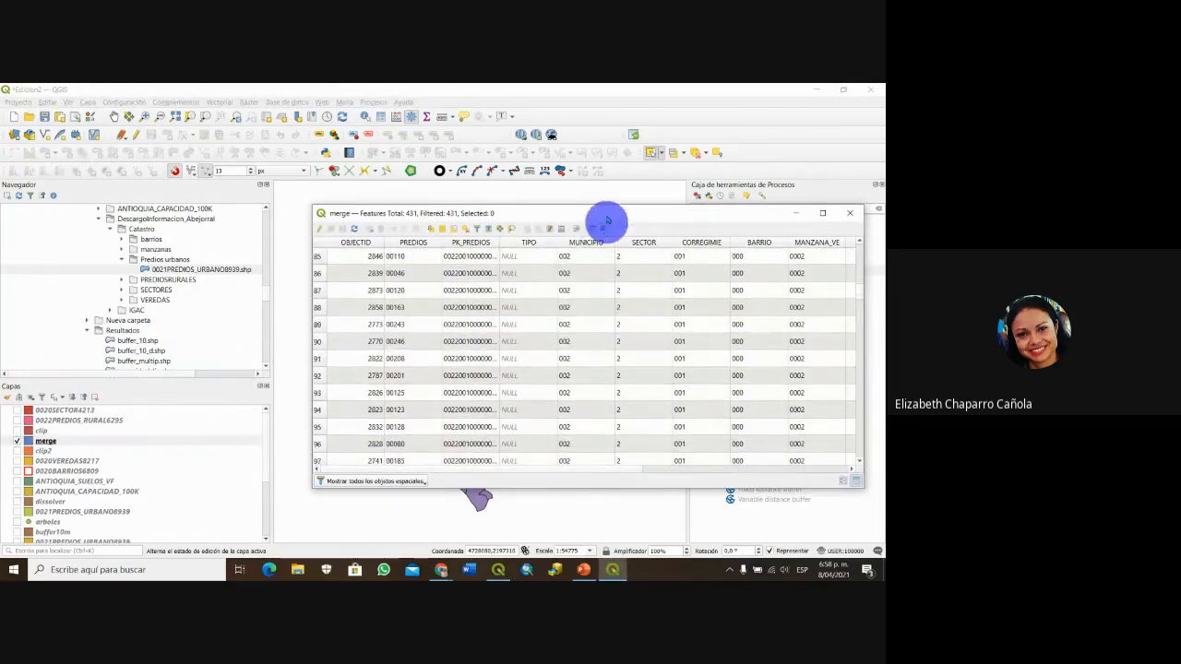
{"action": "left_click_drag", "start_coordinate": [606, 218], "coordinate": [414, 240]}
{"action": "scroll", "coordinate": [548, 426], "scroll_direction": "down", "scroll_amount": 3}
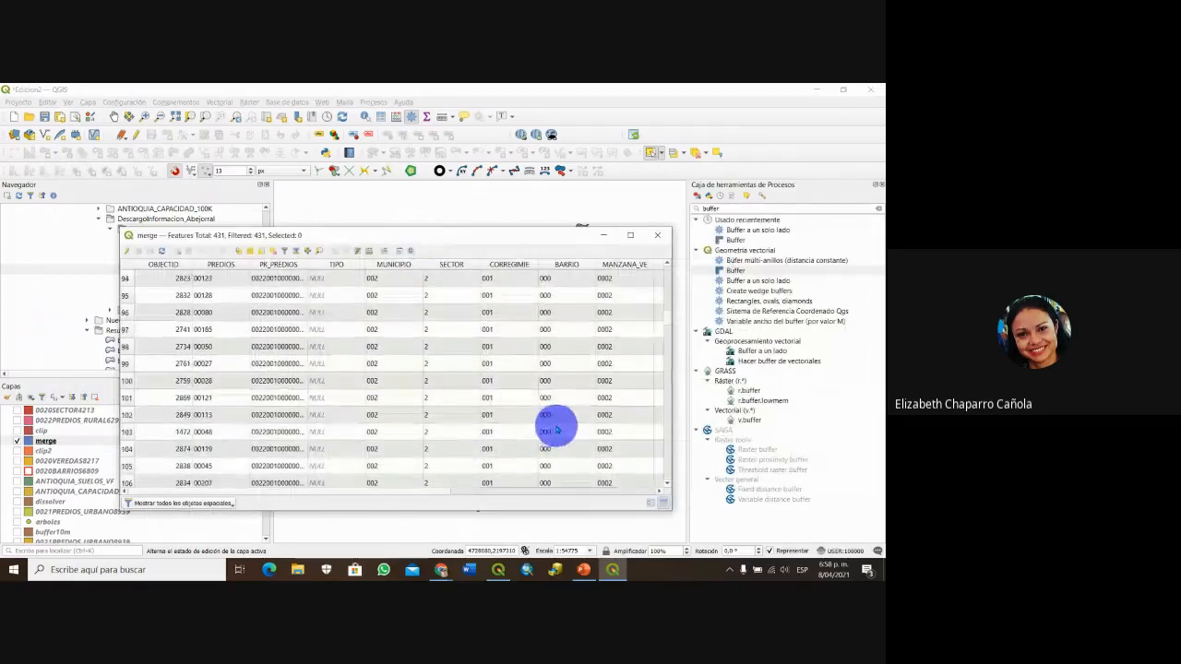
{"action": "scroll", "coordinate": [556, 439], "scroll_direction": "down", "scroll_amount": 3}
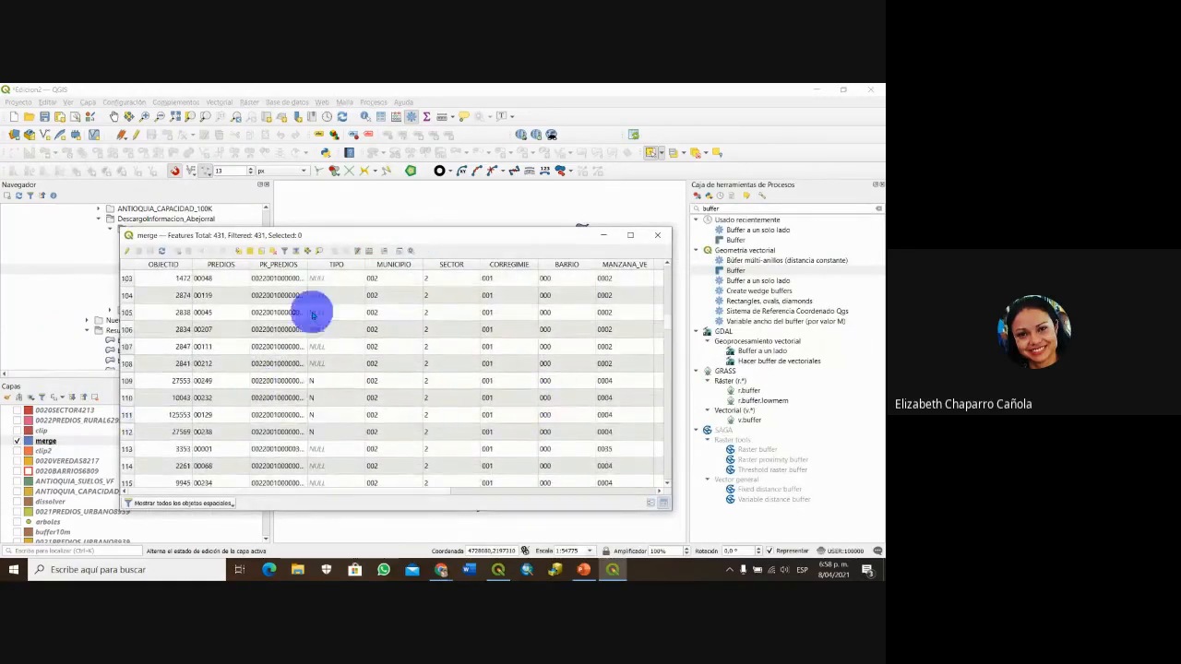
{"action": "scroll", "coordinate": [498, 406], "scroll_direction": "down", "scroll_amount": 12}
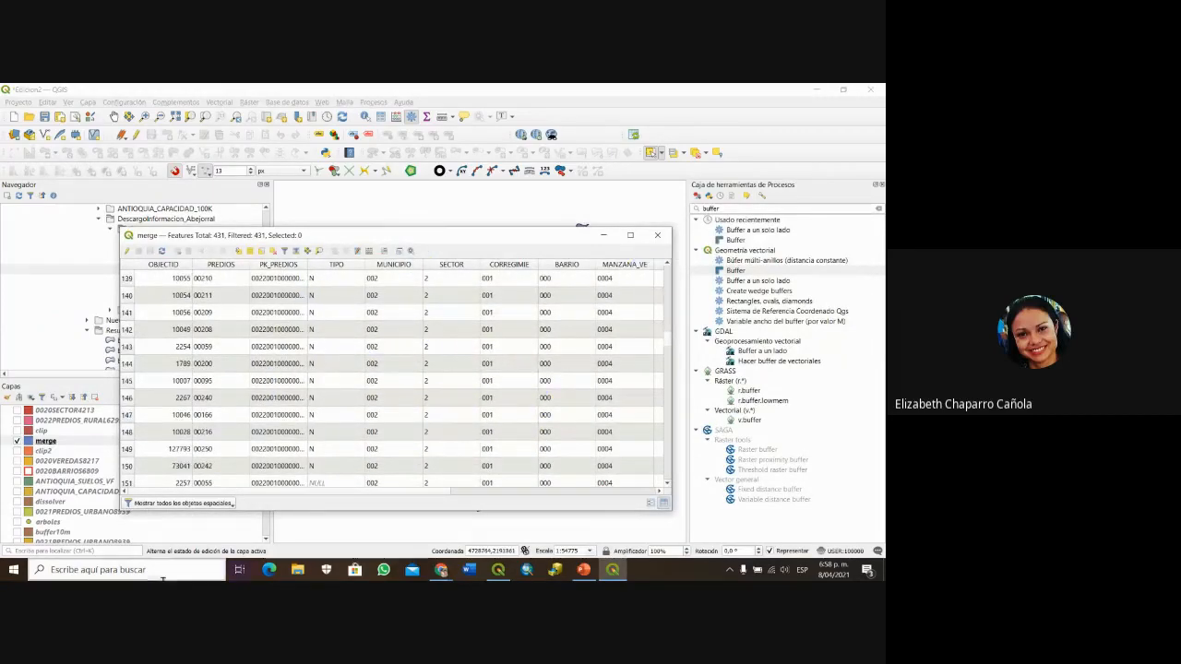
{"action": "left_click_drag", "start_coordinate": [239, 489], "coordinate": [276, 489]}
{"action": "left_click", "coordinate": [657, 234]}
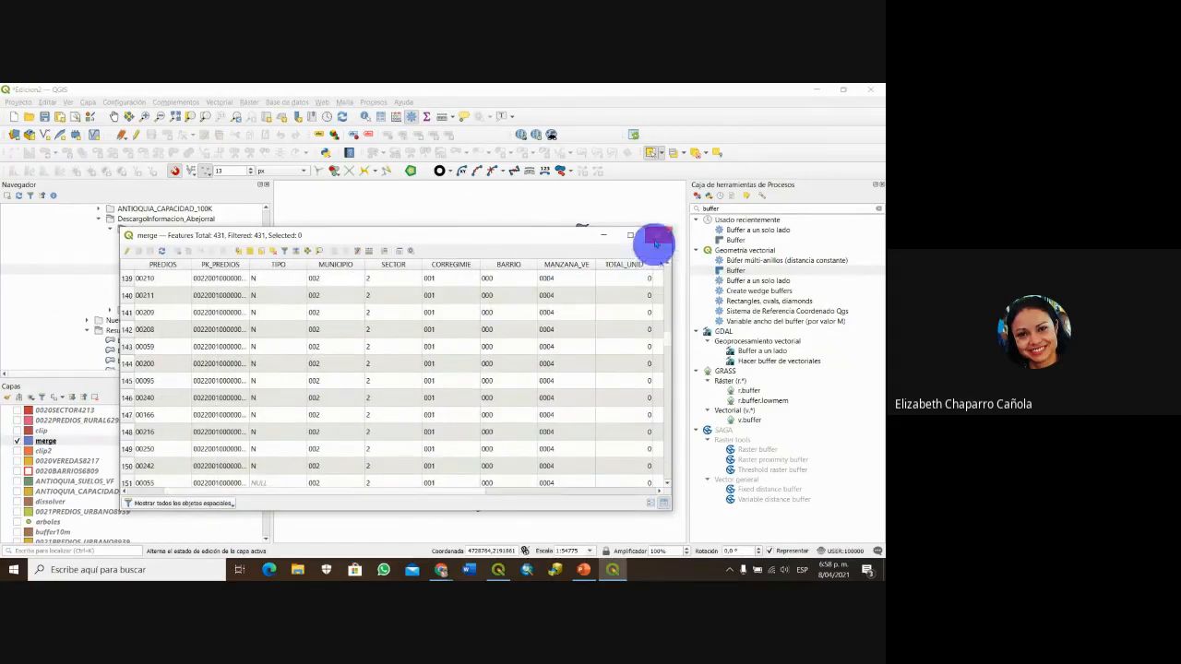
- Locate the merge vector layers tool among the vector data management tools and by searching the Processing Toolbox for fusion and merge
{"action": "double_click", "coordinate": [726, 211]}
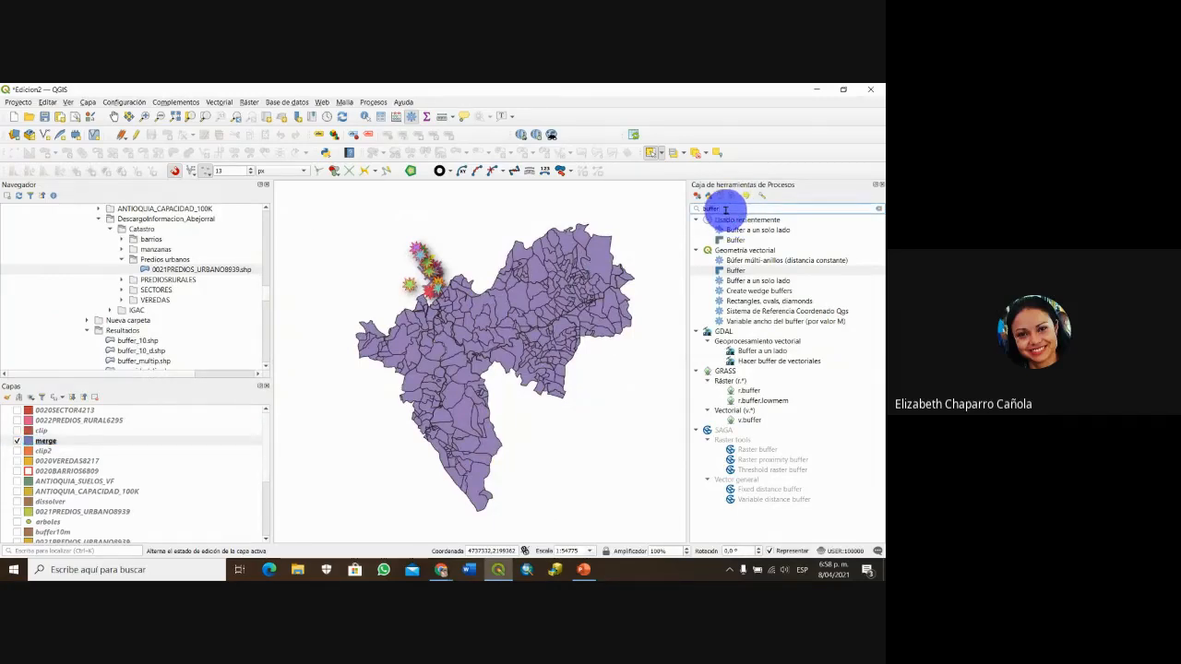
{"action": "left_click", "coordinate": [219, 101]}
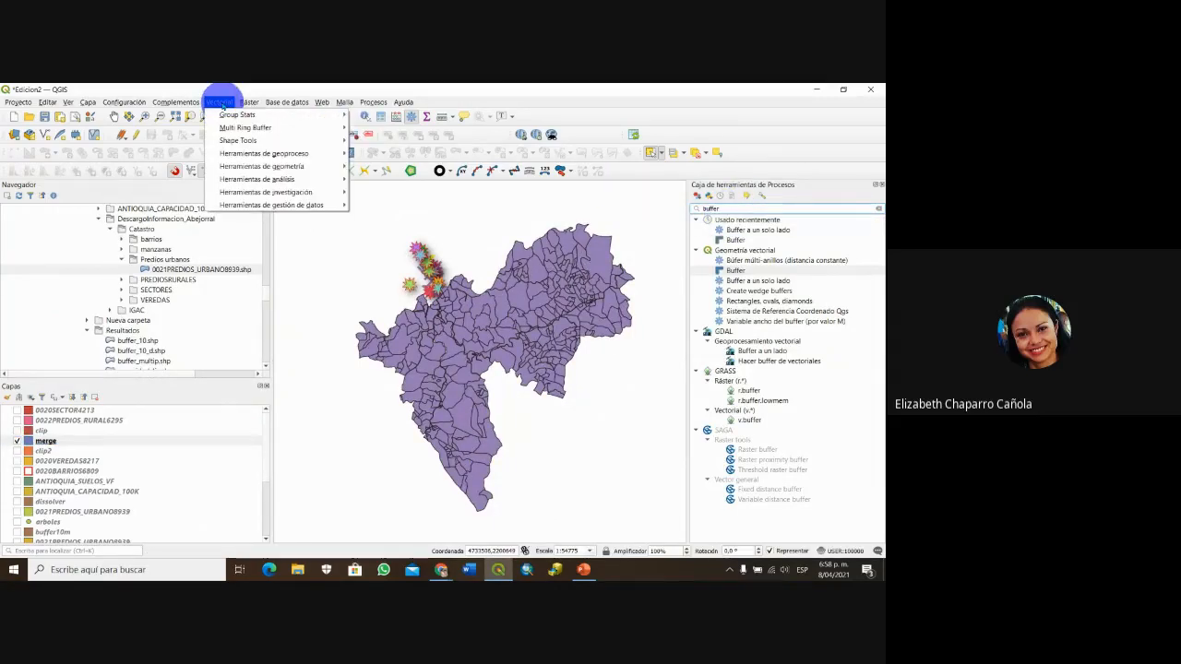
{"action": "mouse_move", "coordinate": [295, 204]}
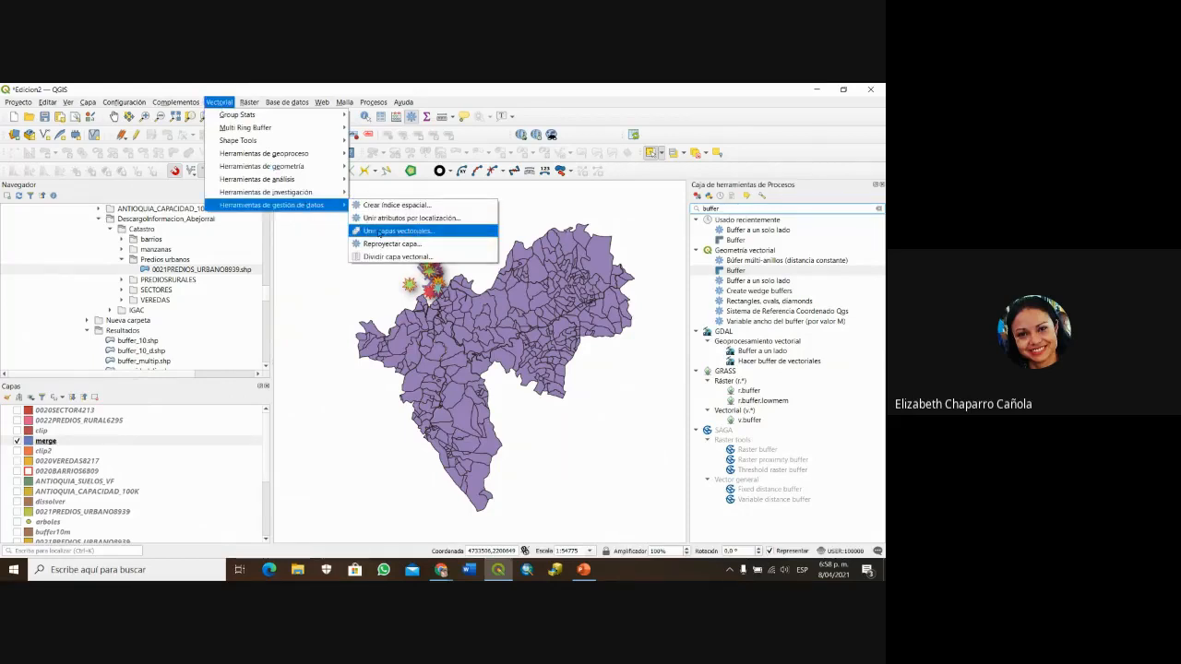
{"action": "left_click", "coordinate": [729, 204]}
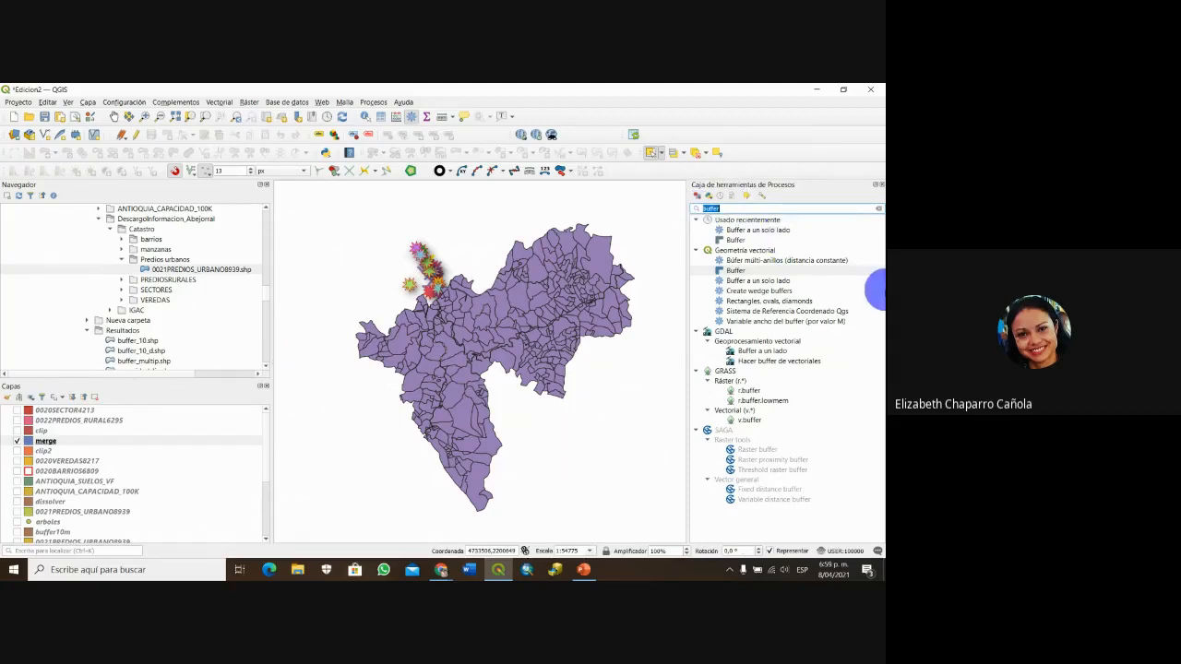
{"action": "type", "text": "fusion"}
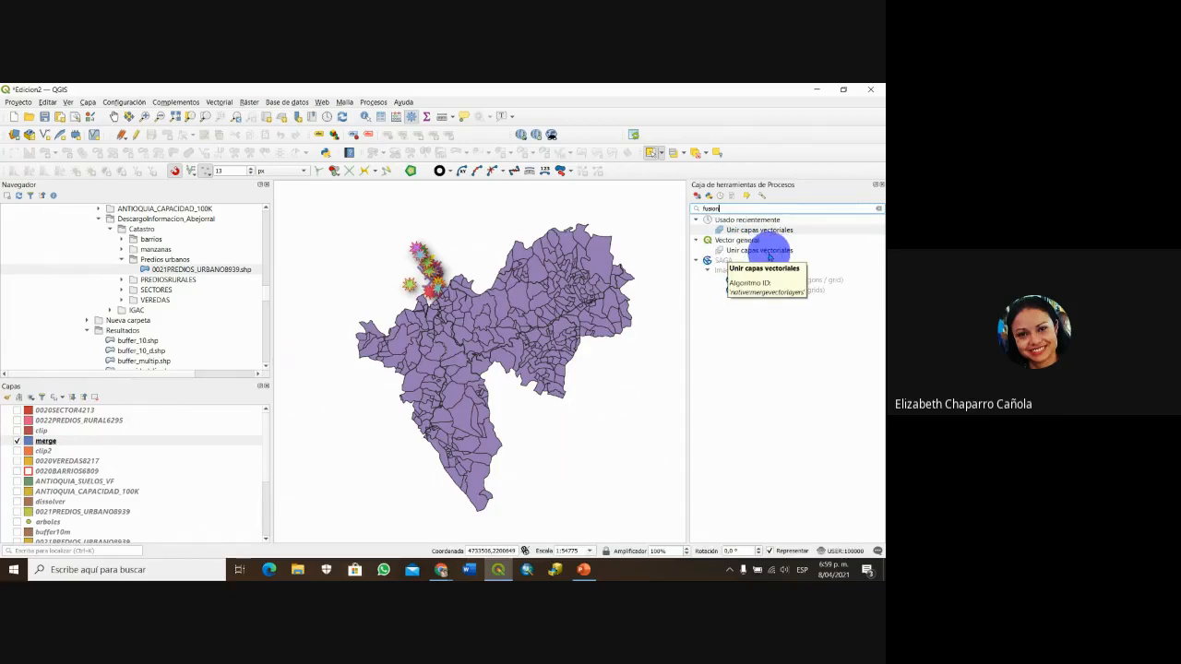
{"action": "left_click_drag", "start_coordinate": [724, 210], "coordinate": [690, 213]}
{"action": "type", "text": "merge"}
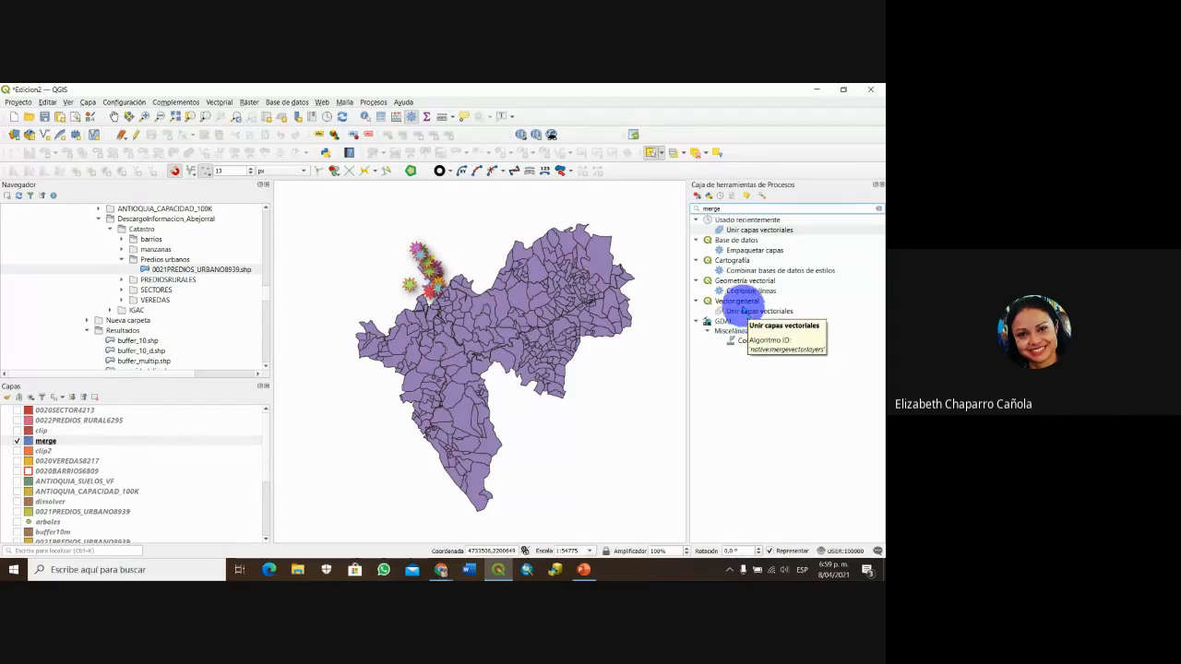
- Replace the Processing Toolbox search with clip to list the clipping tools
{"action": "double_click", "coordinate": [713, 208]}
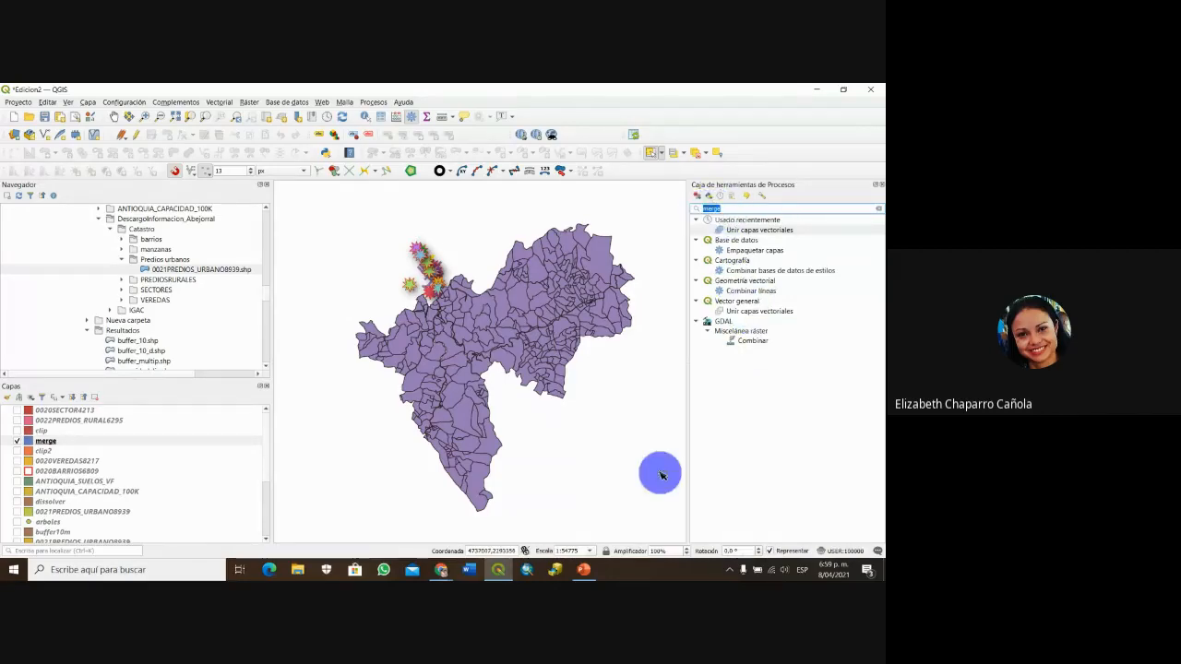
{"action": "key", "text": "BackSpace"}
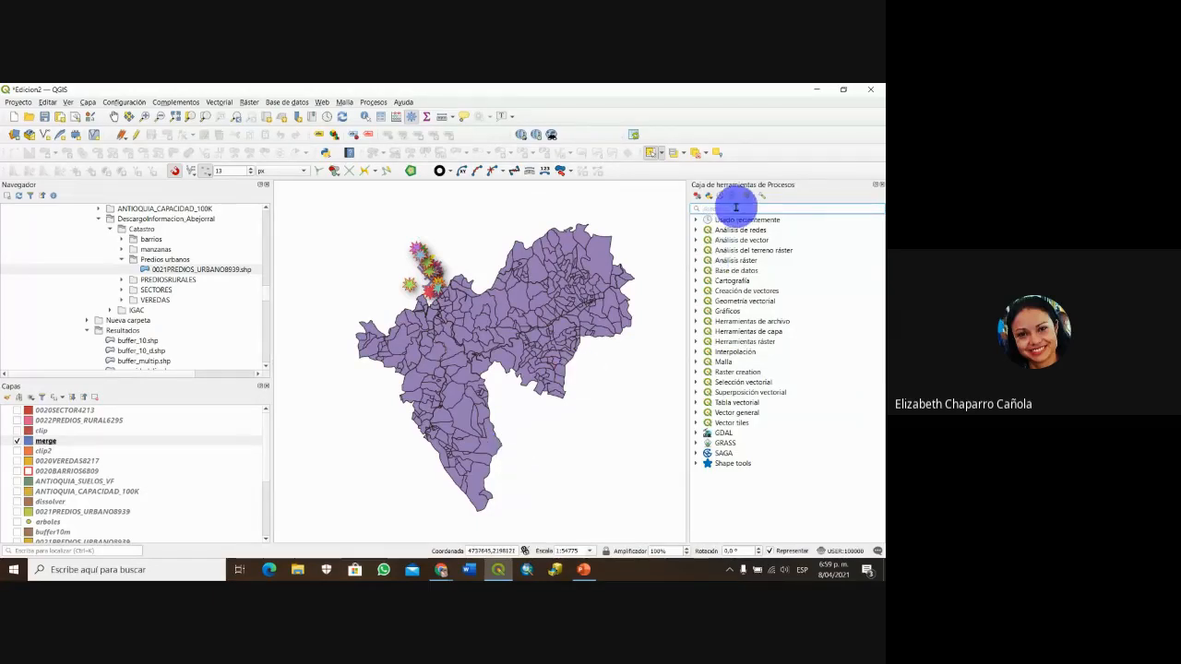
{"action": "type", "text": "clip"}
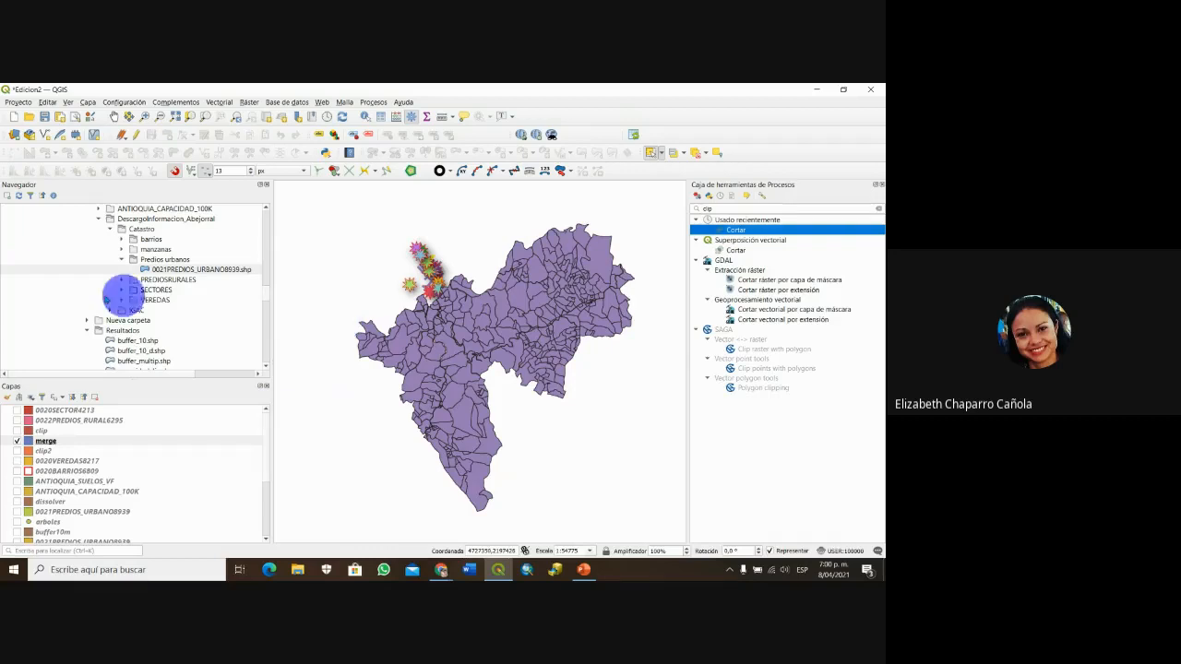
- Hide the merge layer, briefly check 0022PREDIOS_RURAL6295, and show the urban parcels layer 0021PREDIOS_URBANO8939
{"action": "left_click", "coordinate": [15, 441]}
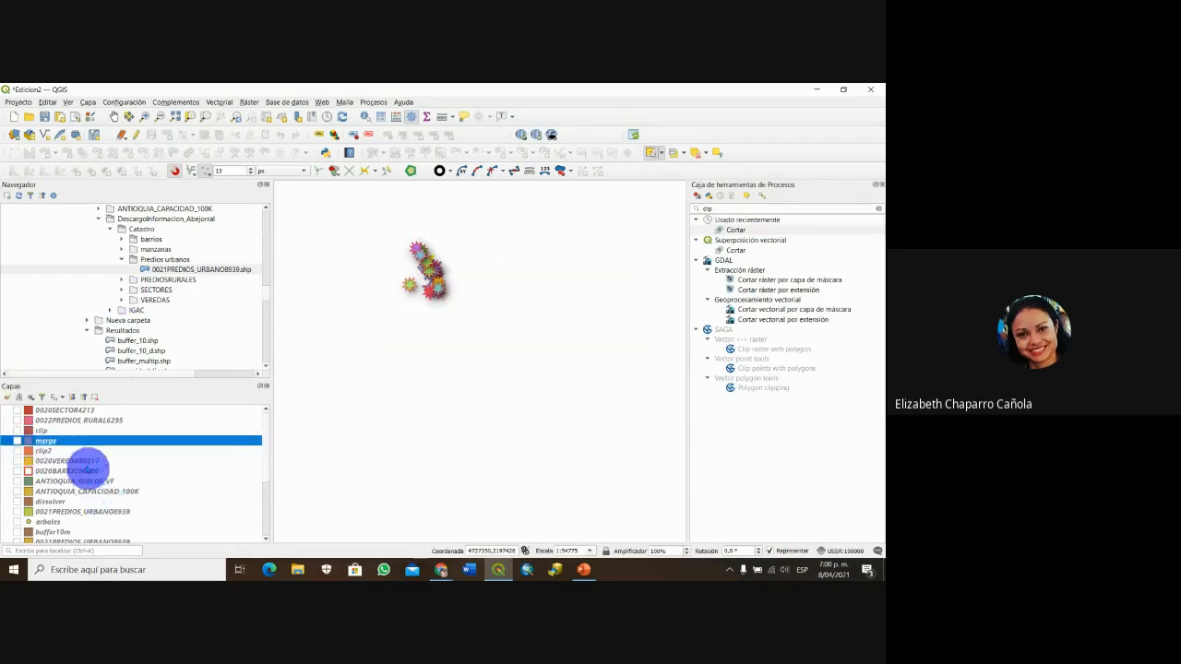
{"action": "left_click", "coordinate": [17, 420]}
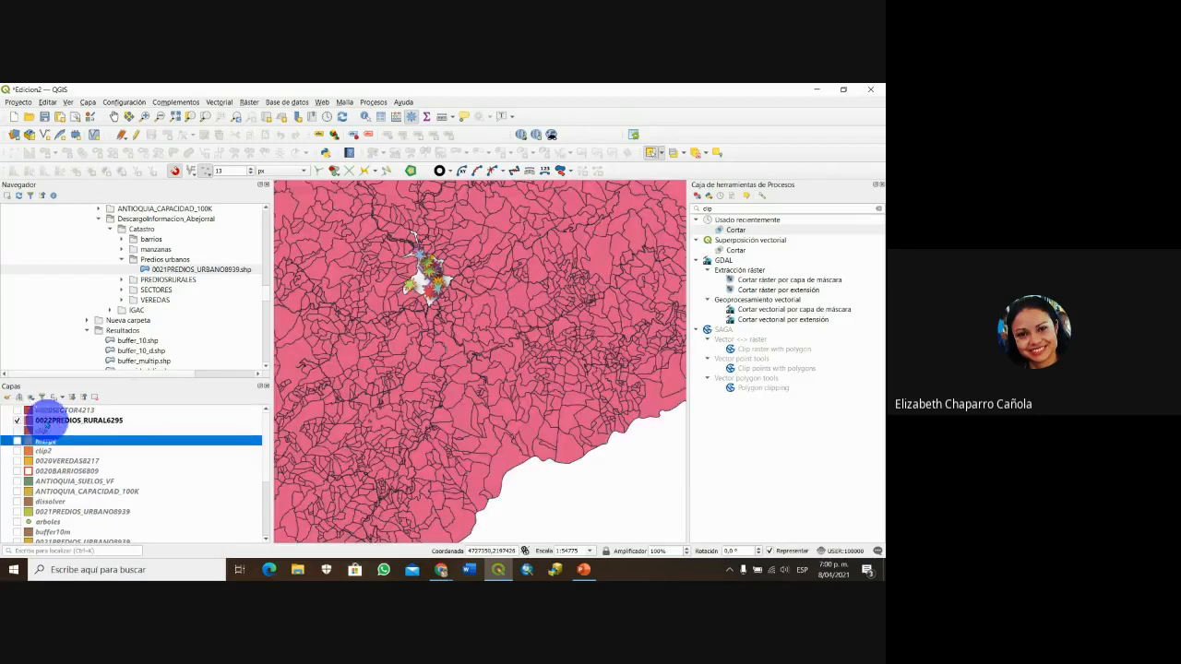
{"action": "left_click", "coordinate": [16, 421]}
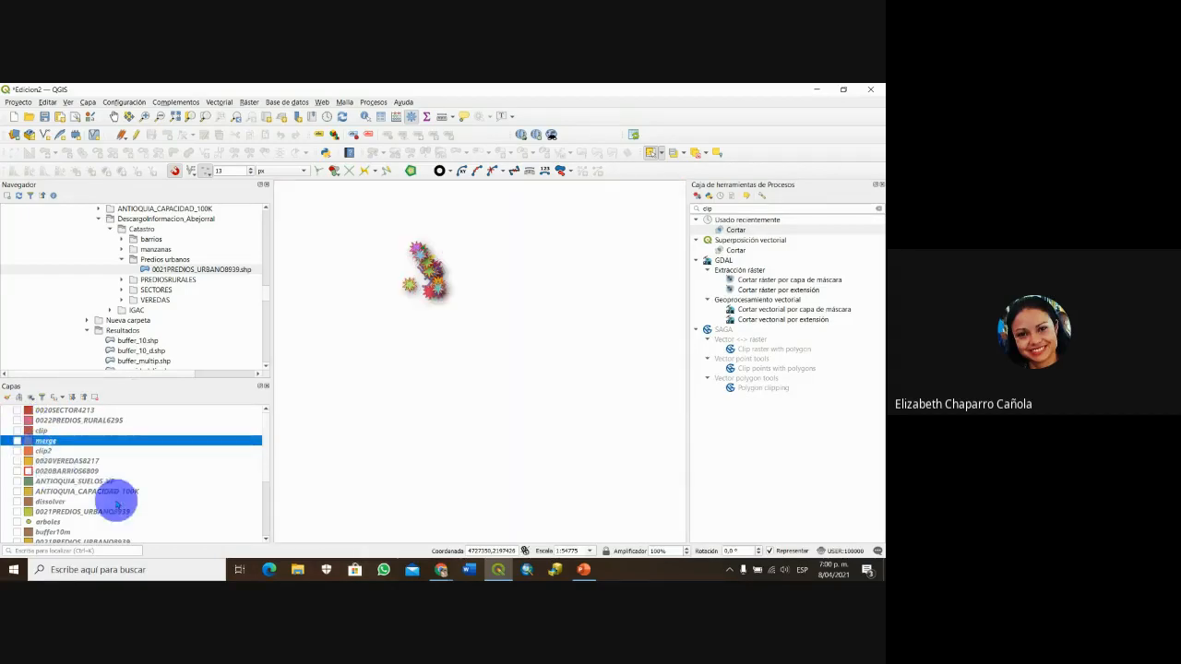
{"action": "scroll", "coordinate": [92, 452], "scroll_direction": "down", "scroll_amount": 1}
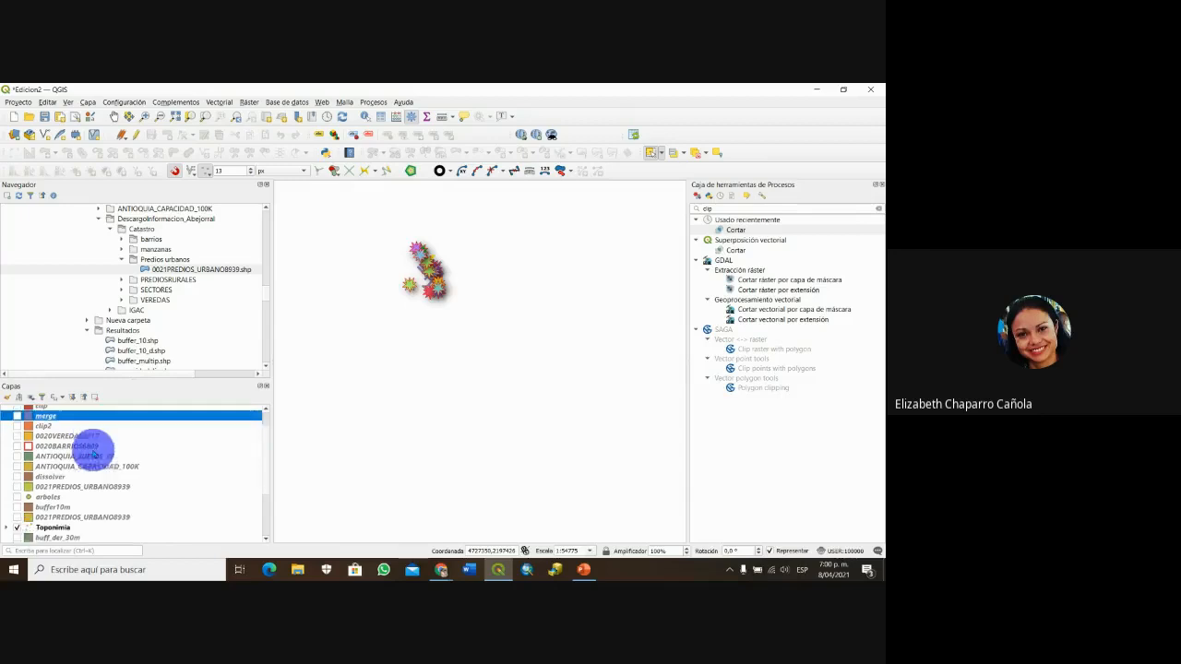
{"action": "left_click", "coordinate": [17, 486]}
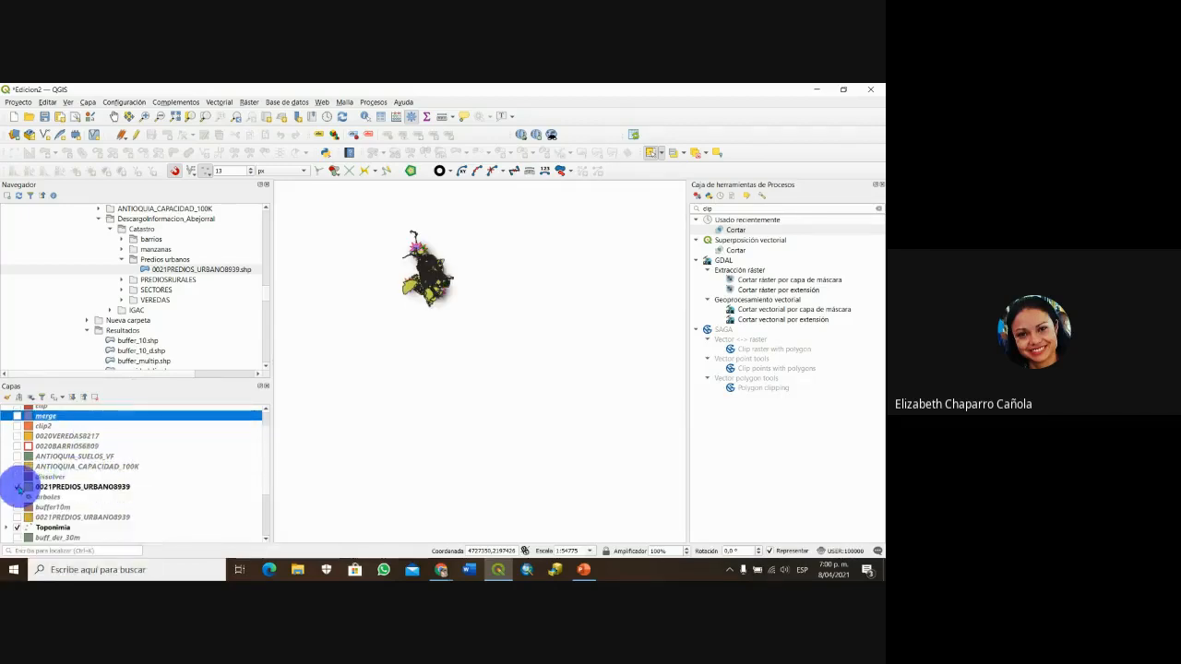
{"action": "left_click_drag", "start_coordinate": [398, 258], "coordinate": [434, 274]}
{"action": "scroll", "coordinate": [434, 274], "scroll_direction": "up", "scroll_amount": 5}
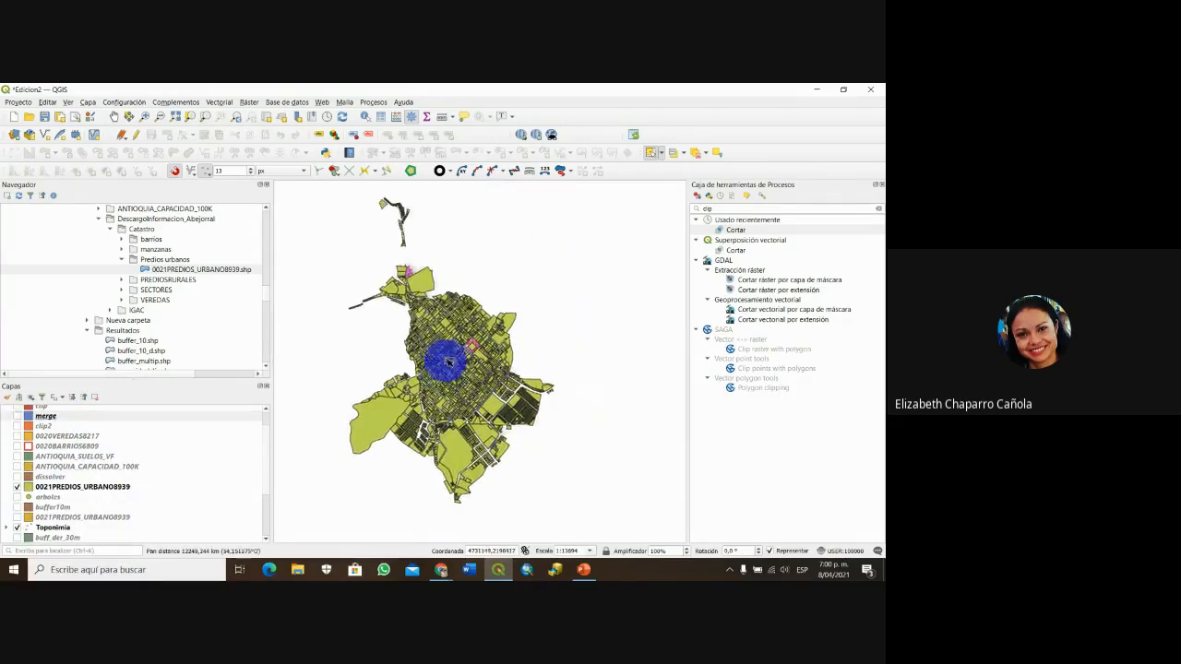
- Hide the Toponimia and vias layers so only the urban parcels are displayed
{"action": "scroll", "coordinate": [37, 484], "scroll_direction": "down", "scroll_amount": 2}
{"action": "left_click", "coordinate": [17, 478]}
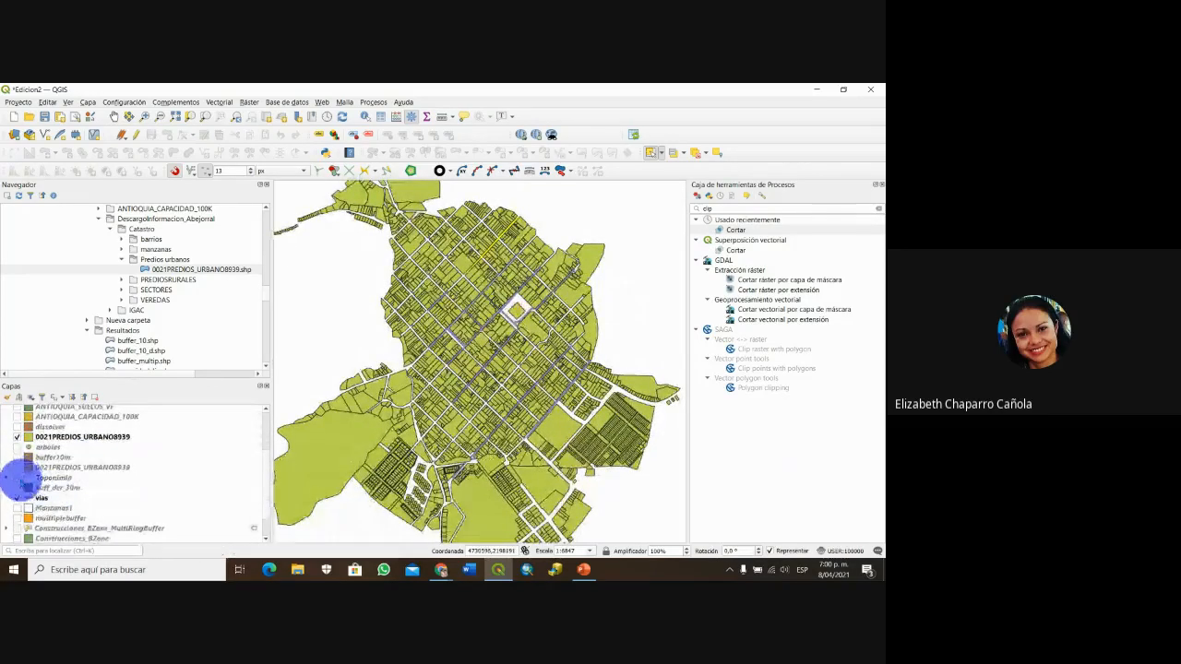
{"action": "left_click", "coordinate": [17, 498]}
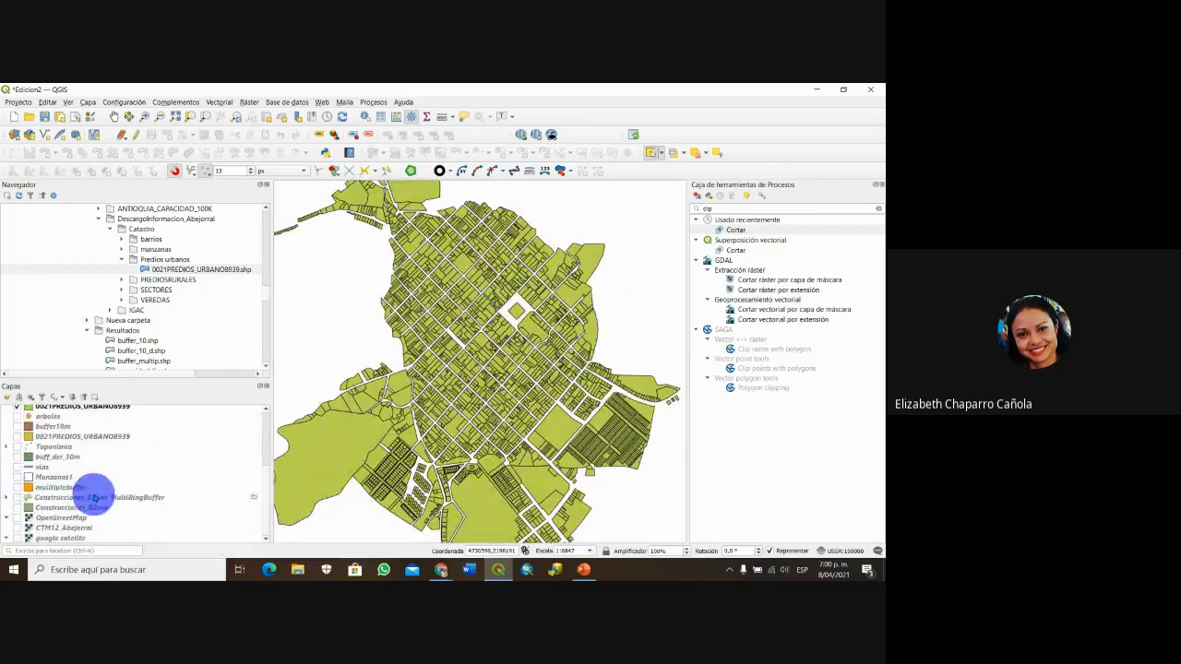
{"action": "scroll", "coordinate": [102, 484], "scroll_direction": "up", "scroll_amount": 1}
{"action": "scroll", "coordinate": [548, 322], "scroll_direction": "up", "scroll_amount": 1}
{"action": "scroll", "coordinate": [544, 326], "scroll_direction": "down", "scroll_amount": 2}
{"action": "scroll", "coordinate": [547, 329], "scroll_direction": "up", "scroll_amount": 1}
{"action": "left_click_drag", "start_coordinate": [557, 343], "coordinate": [532, 322]}
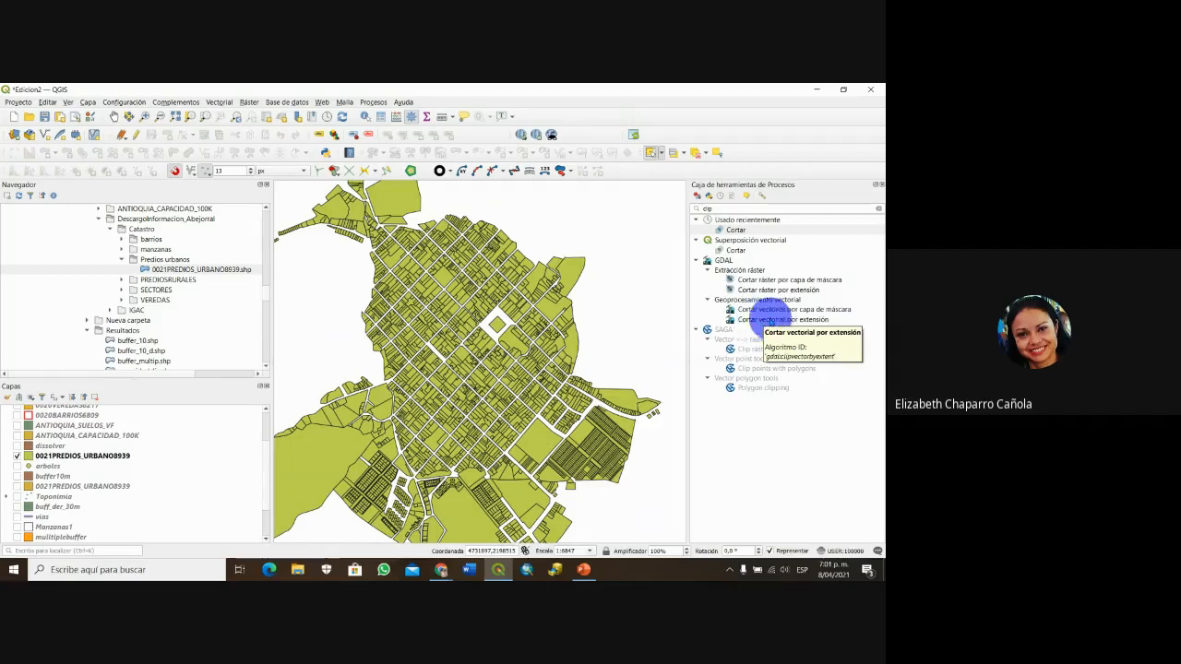
- Start the GDAL clip vector by extent tool with 0021PREDIOS_URBANO8939 as the input layer
{"action": "left_click", "coordinate": [770, 321]}
{"action": "double_click", "coordinate": [770, 320]}
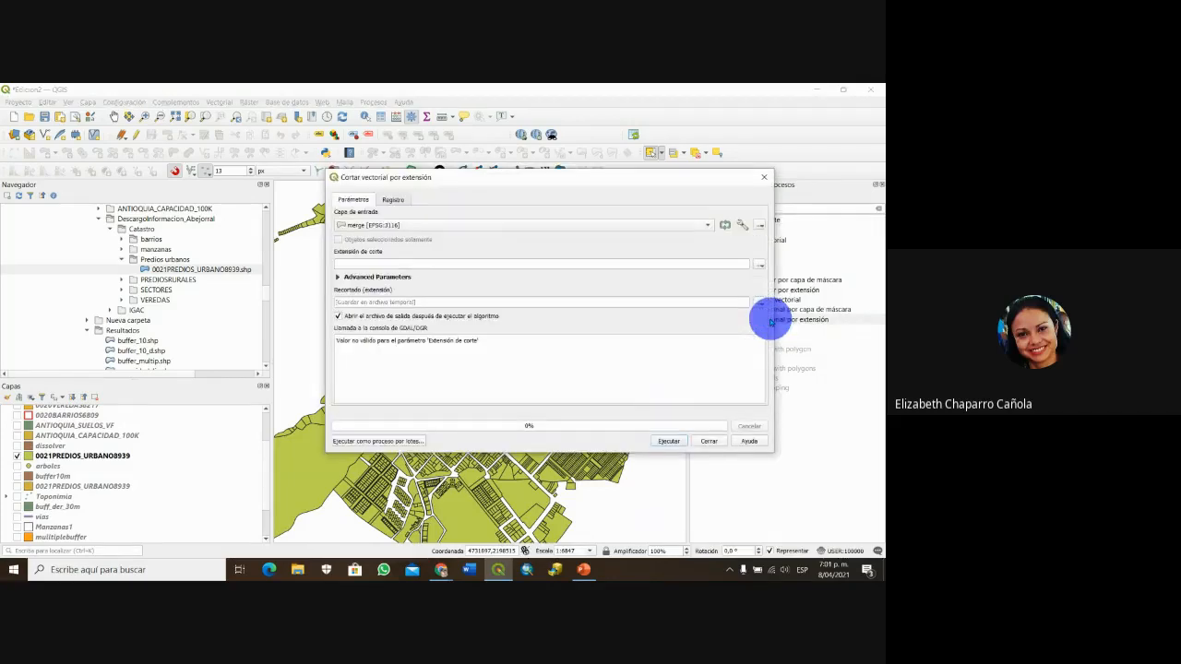
{"action": "left_click", "coordinate": [705, 225]}
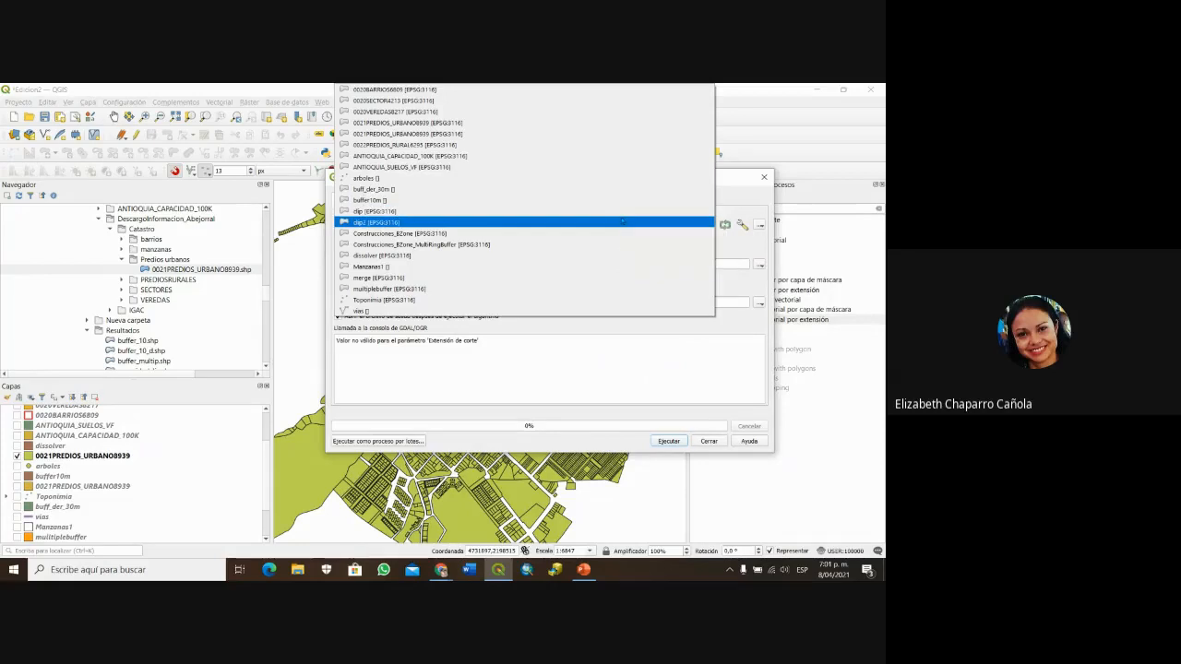
{"action": "left_click", "coordinate": [479, 122]}
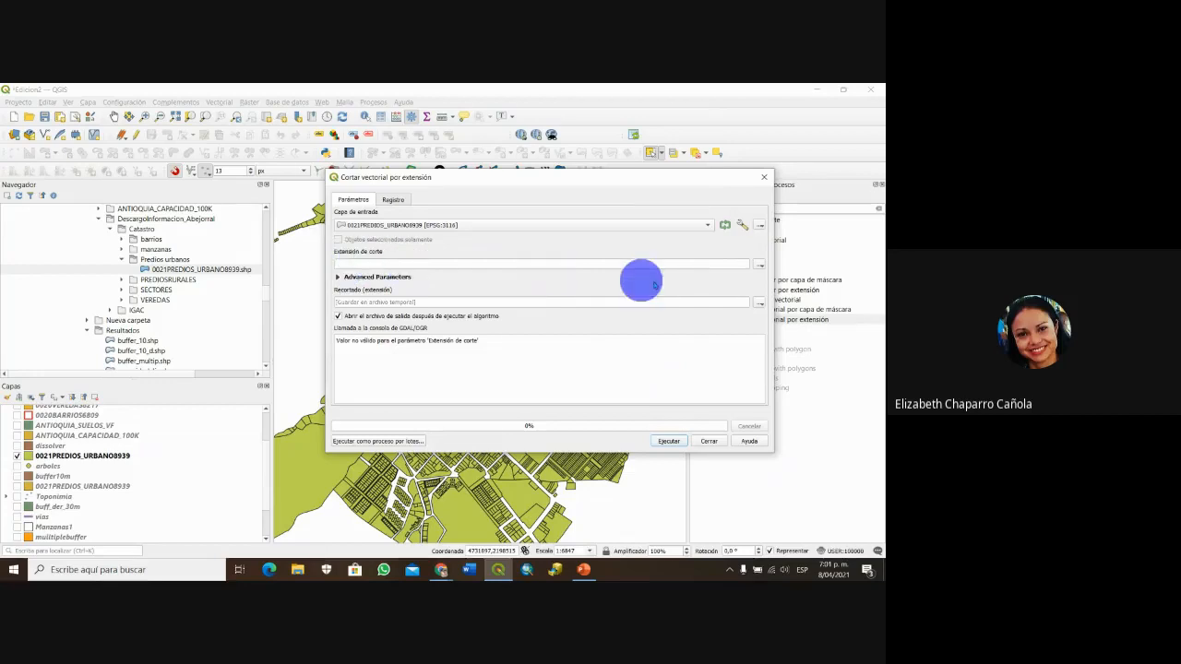
- Define the clip extent by drawing a rectangle about 507 by 325 m on the canvas over the central blocks around the plaza
{"action": "left_click", "coordinate": [758, 267]}
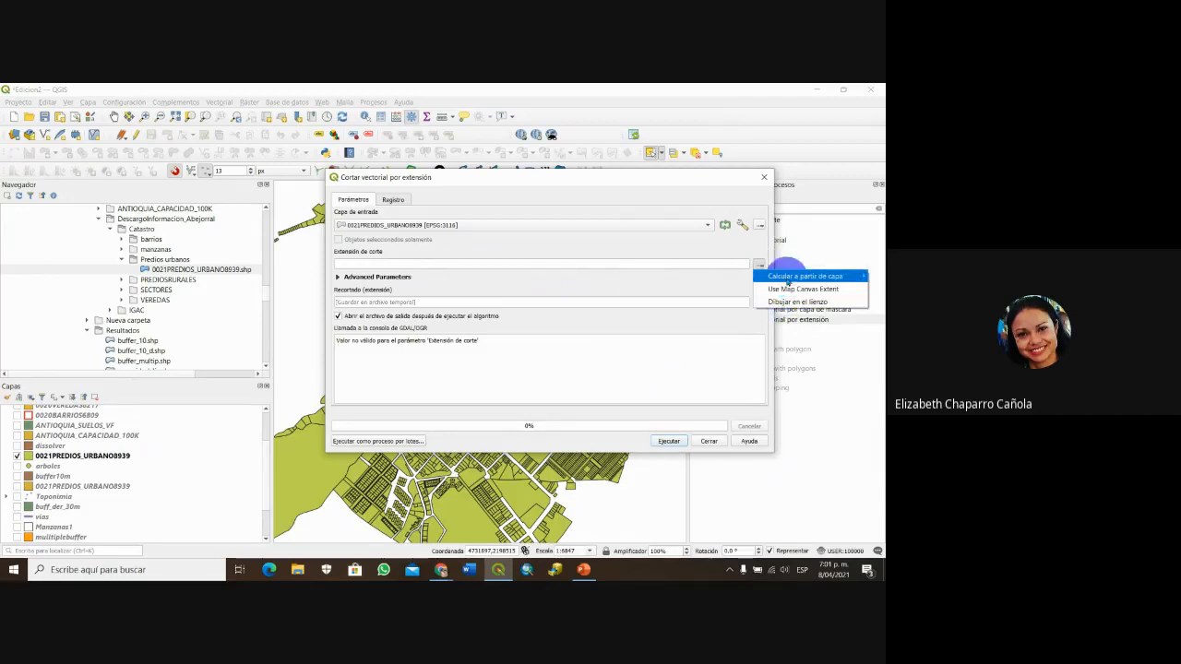
{"action": "mouse_move", "coordinate": [792, 277]}
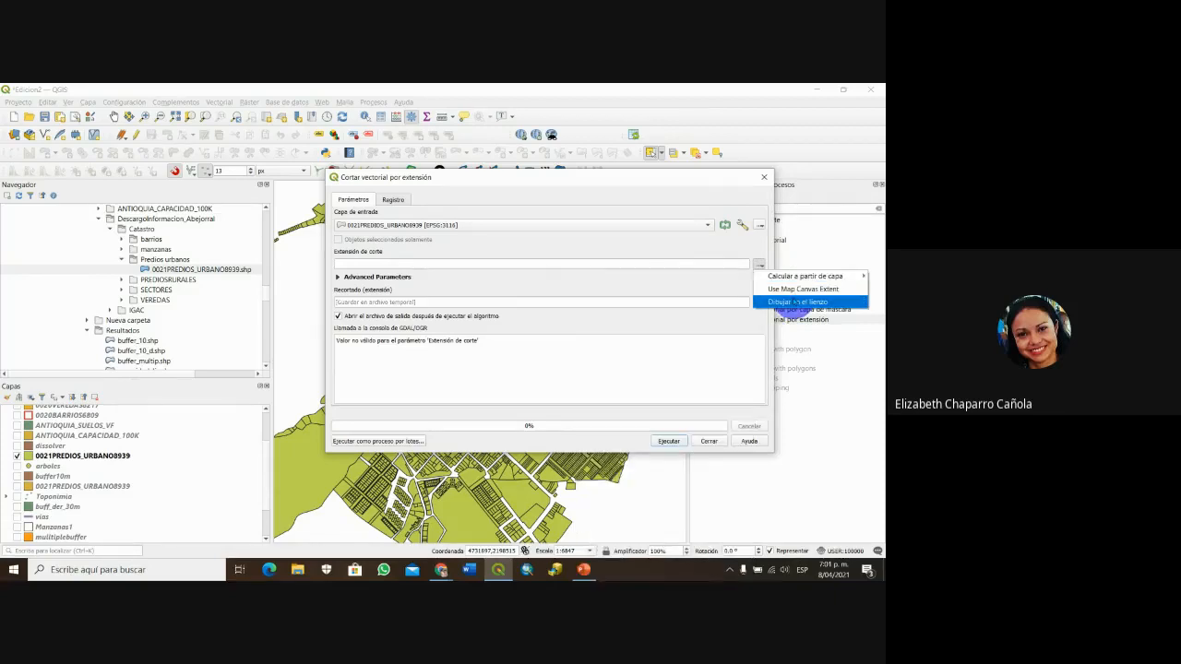
{"action": "left_click", "coordinate": [792, 301]}
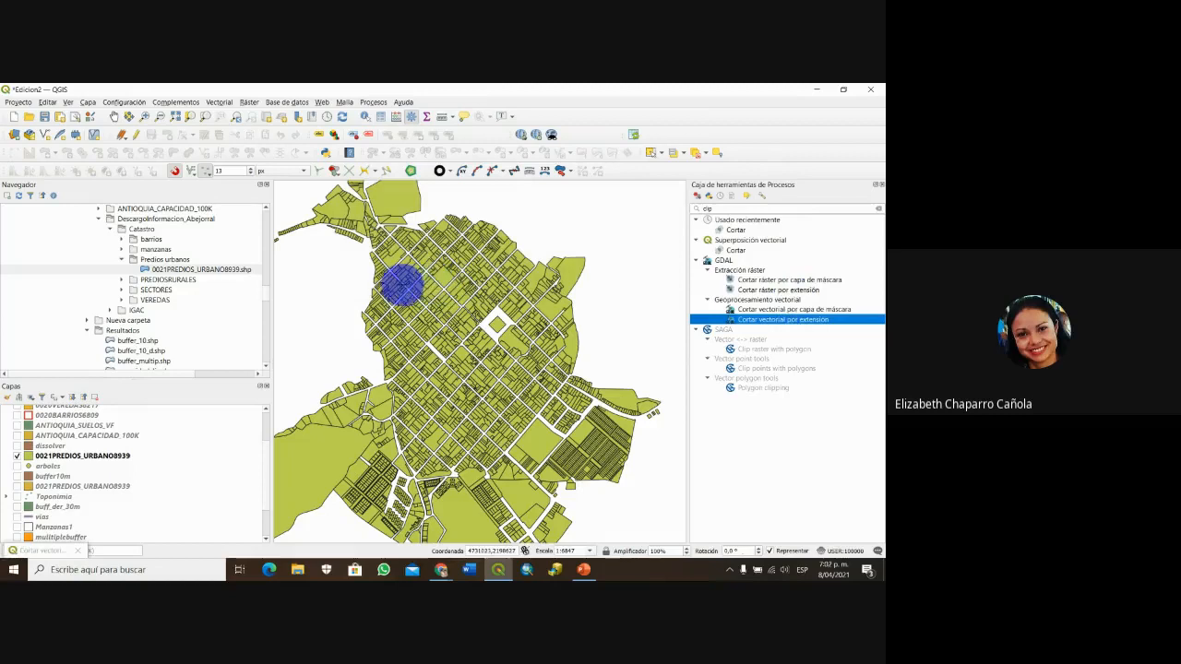
{"action": "left_click_drag", "start_coordinate": [414, 295], "coordinate": [570, 396]}
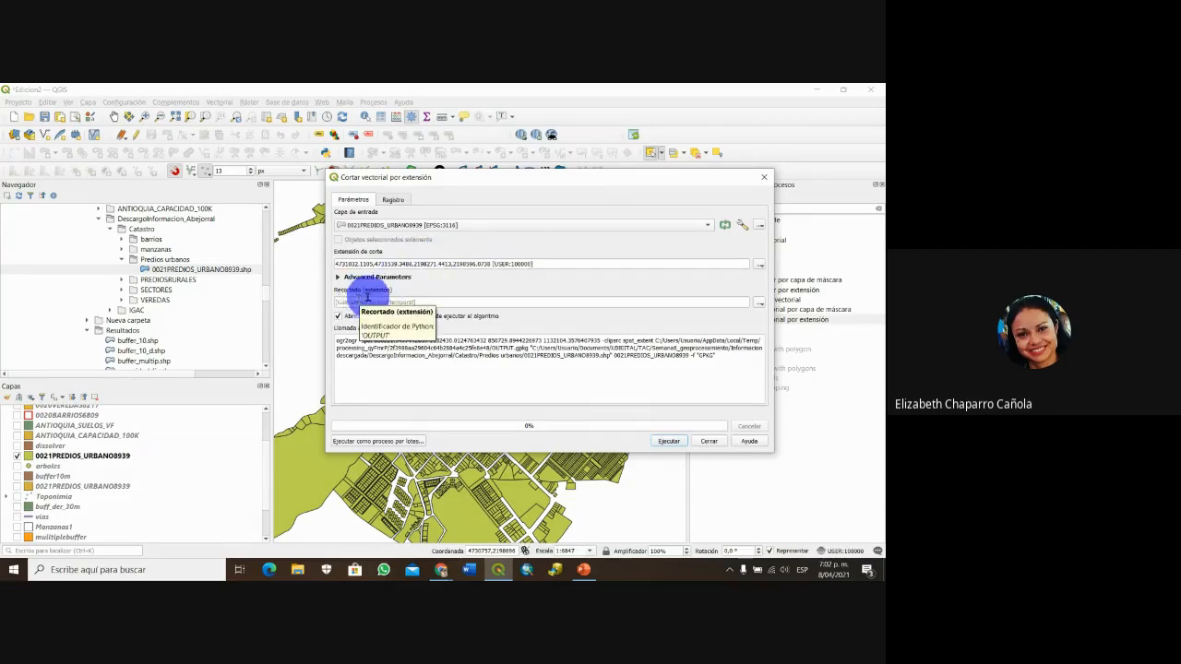
- Save the clipped output as the SHP file clip_ext in the Resultados2 folder and run the clip
{"action": "left_click", "coordinate": [758, 305]}
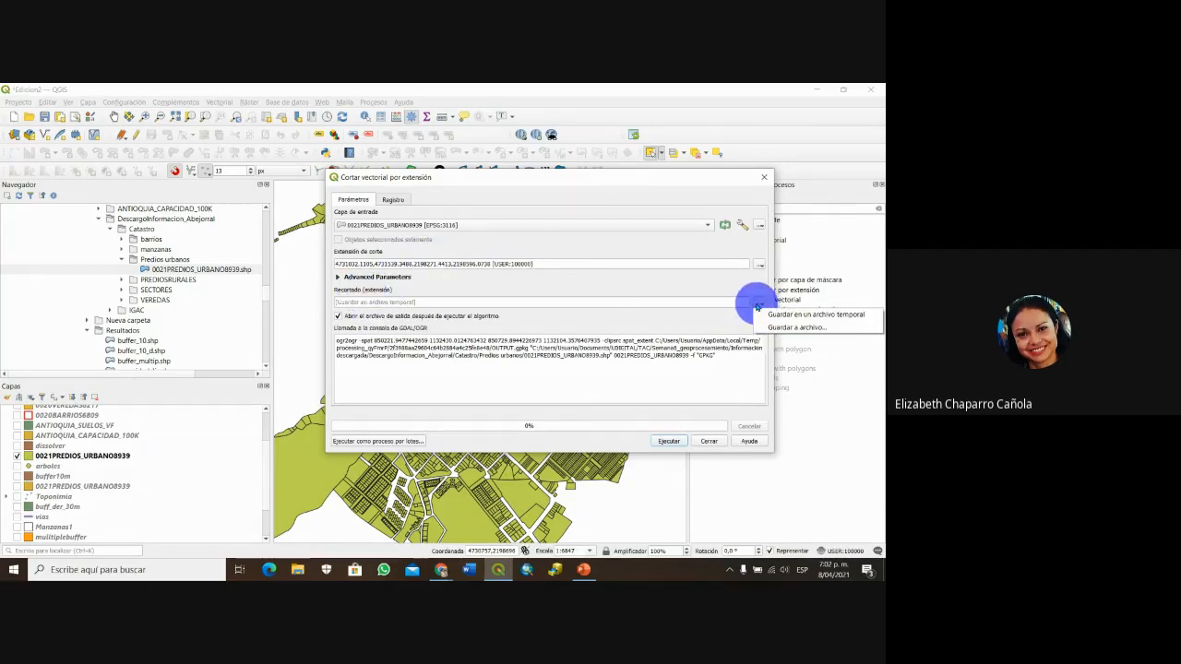
{"action": "left_click", "coordinate": [775, 327]}
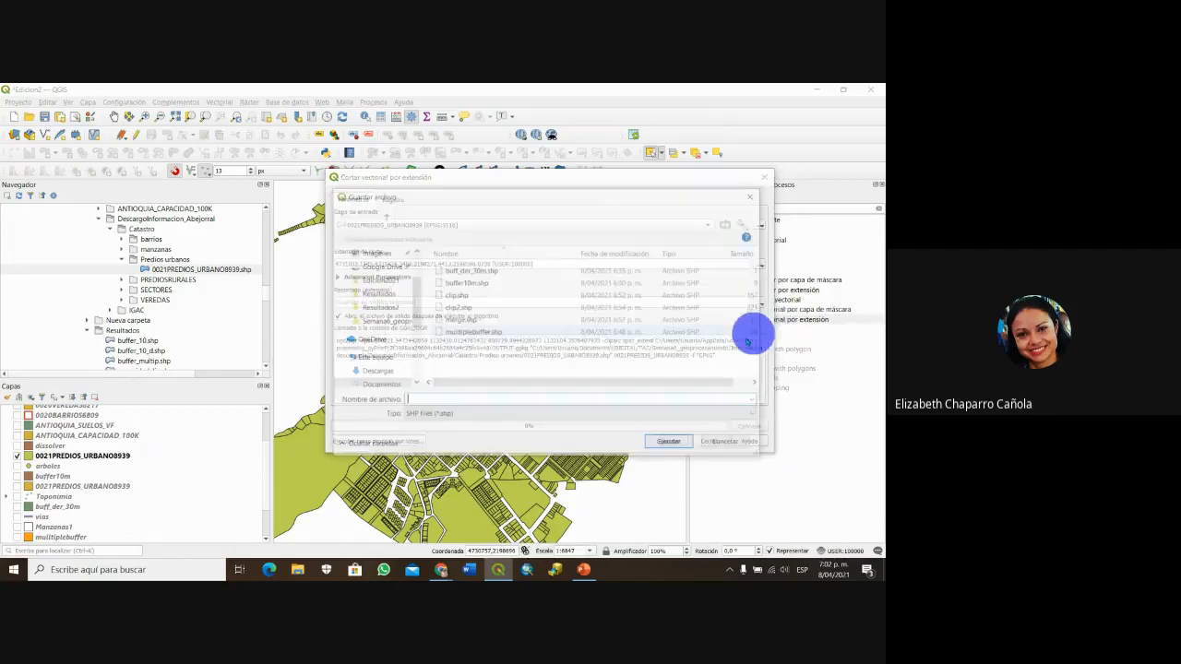
{"action": "type", "text": "clip"}
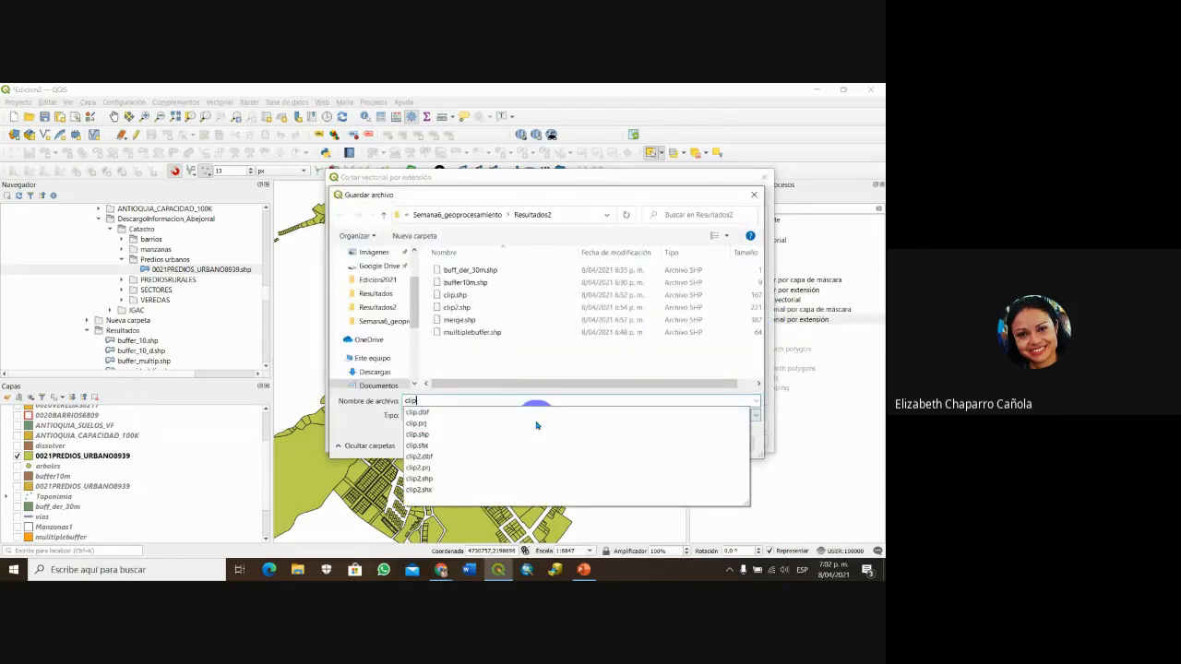
{"action": "type", "text": "ext"}
{"action": "key", "text": "BackSpace"}
{"action": "key", "text": "BackSpace"}
{"action": "key", "text": "BackSpace"}
{"action": "type", "text": "_e"}
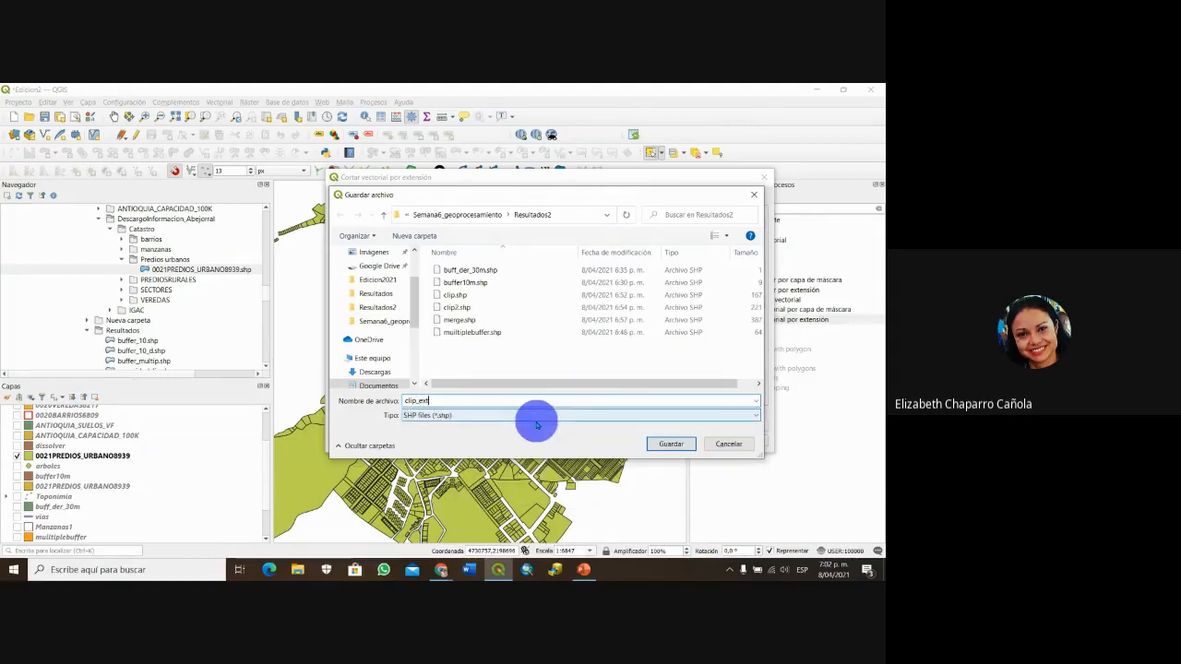
{"action": "type", "text": "xt"}
{"action": "left_click", "coordinate": [671, 444]}
{"action": "left_click", "coordinate": [669, 441]}
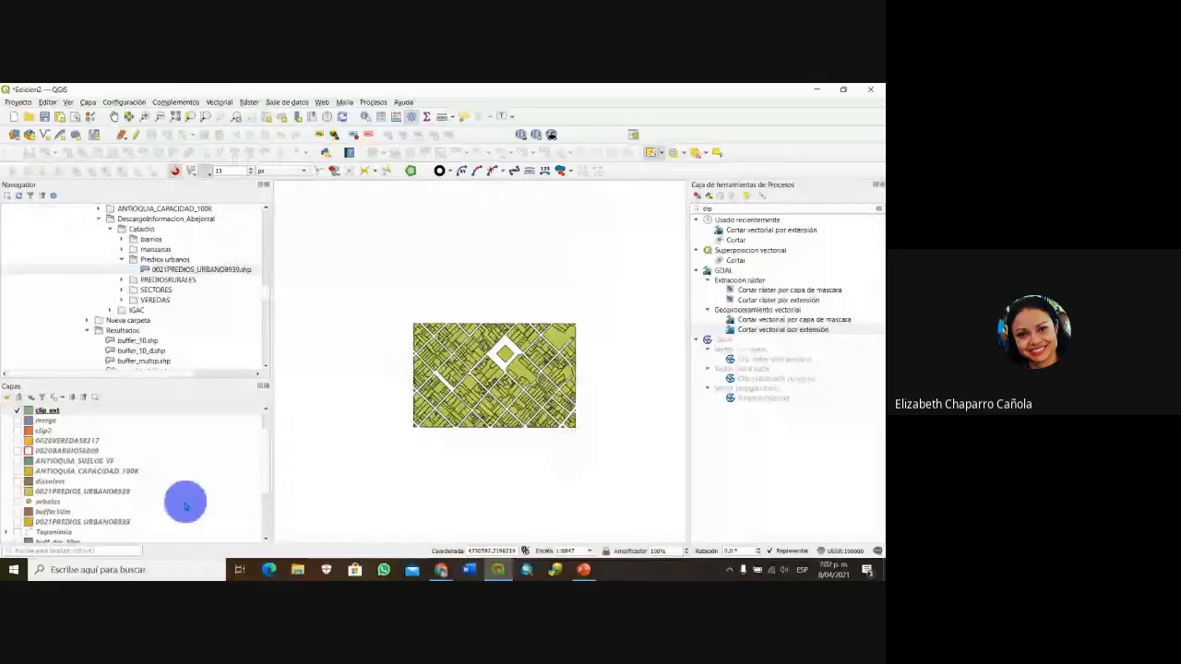
- Display the google satelite imagery beneath the clip_ext parcels and compare the clipped area with its surroundings
{"action": "scroll", "coordinate": [185, 506], "scroll_direction": "down", "scroll_amount": 3}
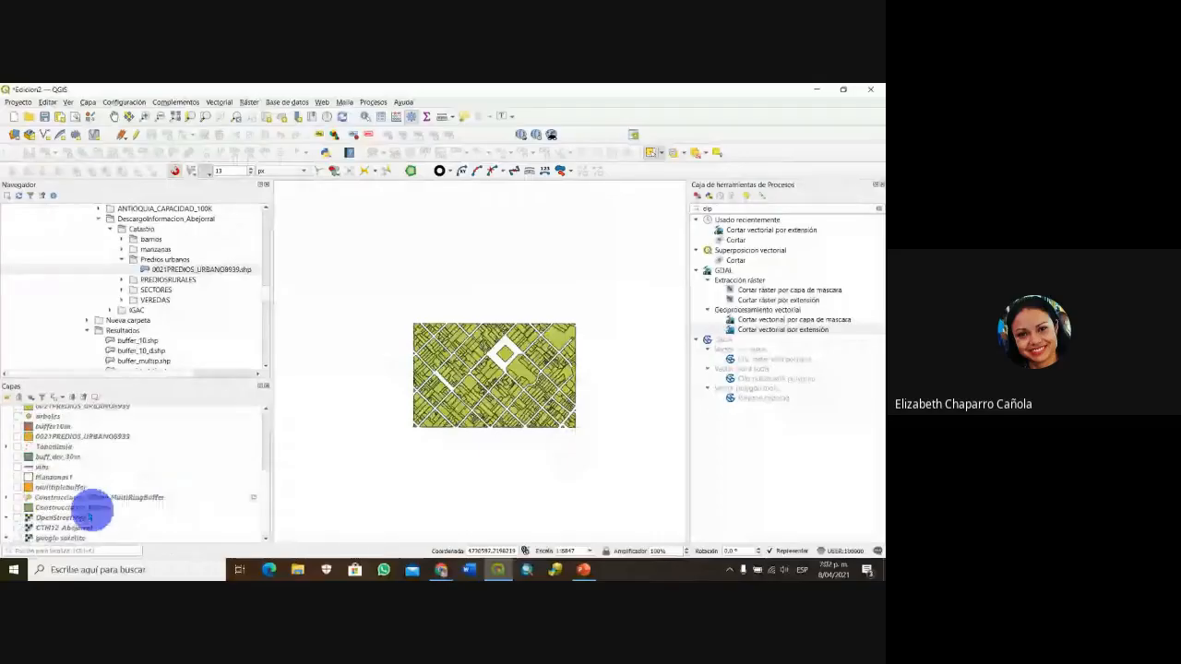
{"action": "left_click", "coordinate": [18, 538]}
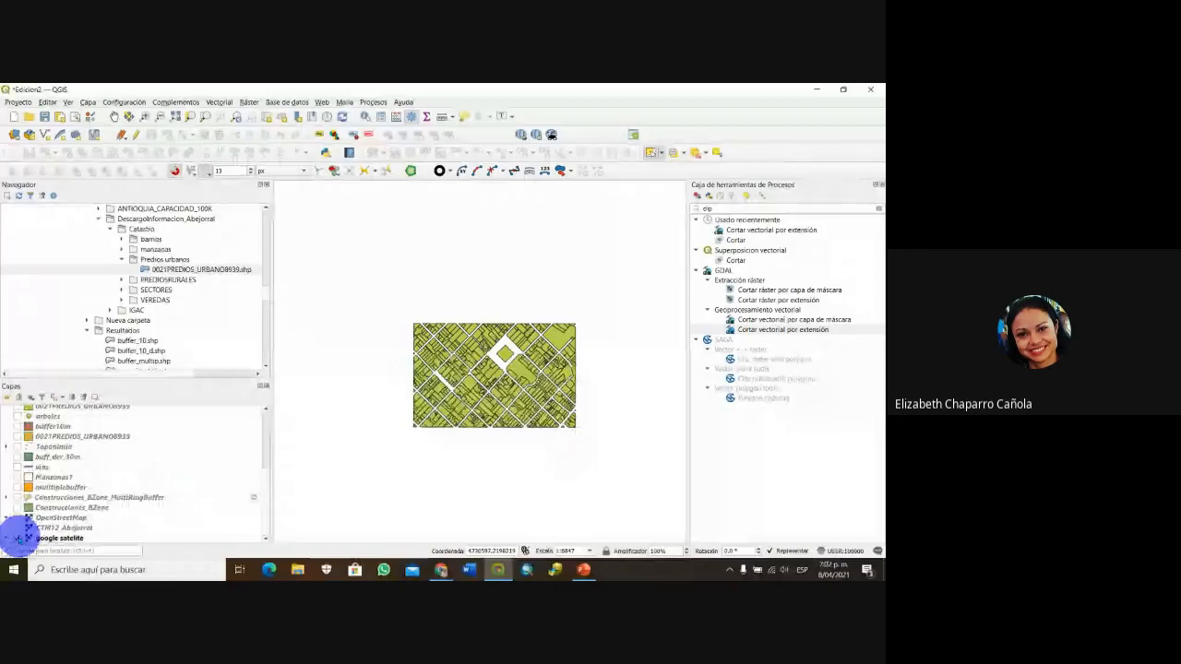
{"action": "left_click", "coordinate": [410, 301]}
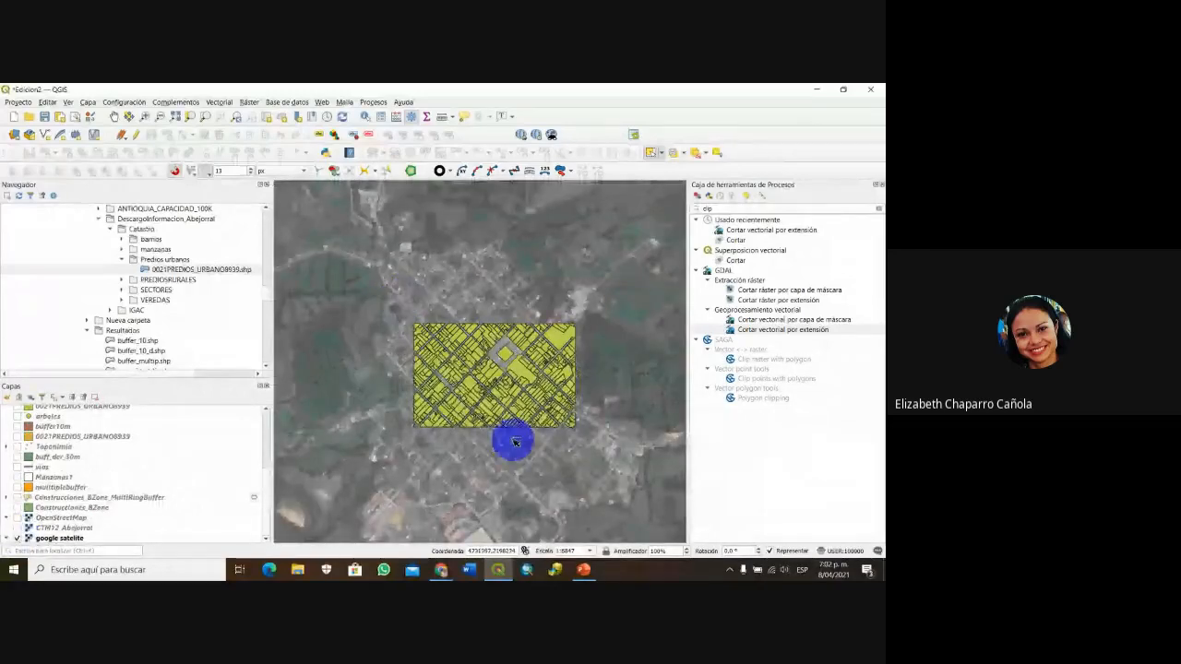
{"action": "scroll", "coordinate": [21, 473], "scroll_direction": "up", "scroll_amount": 1}
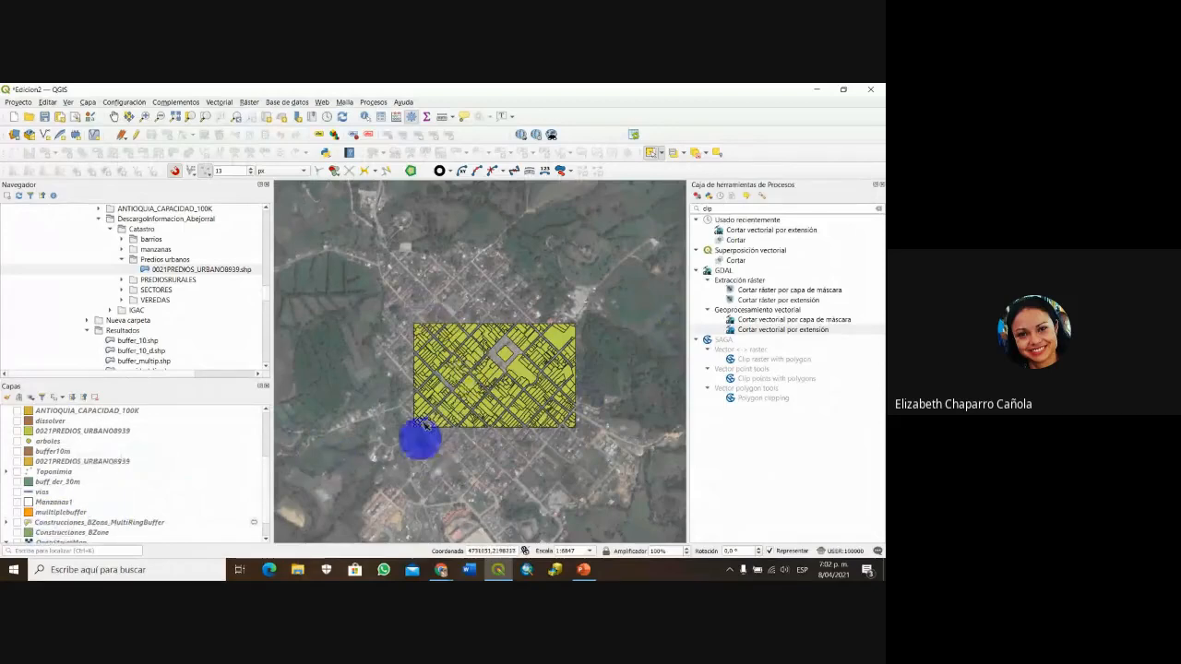
{"action": "scroll", "coordinate": [43, 509], "scroll_direction": "down", "scroll_amount": 1}
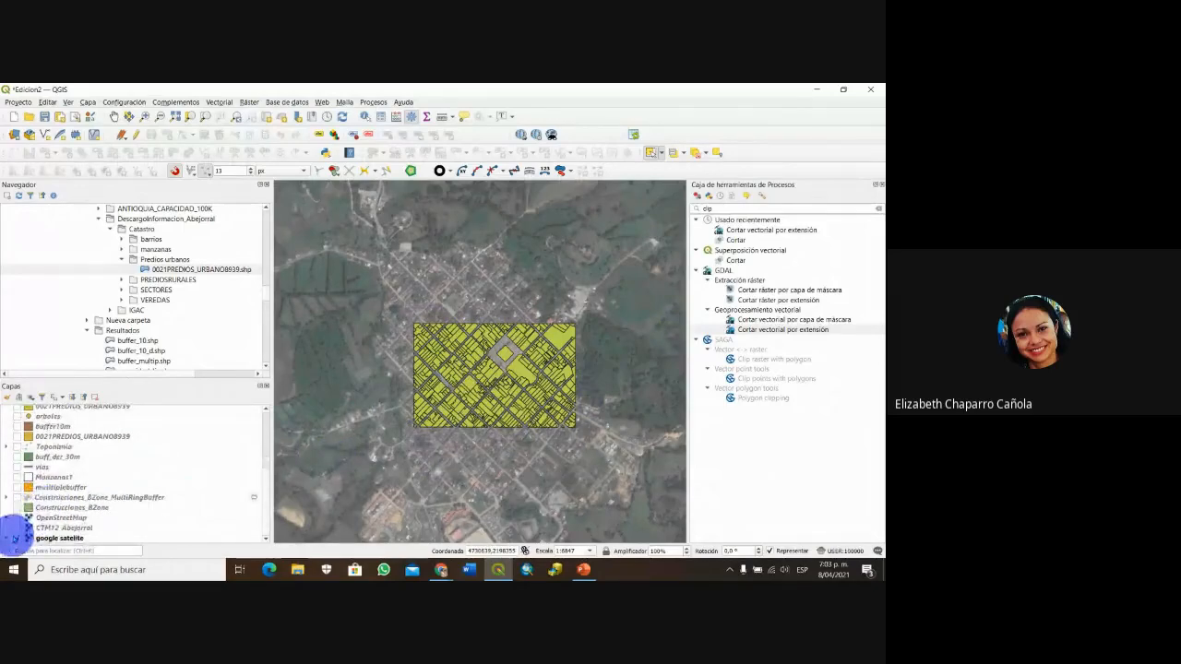
- Open the attribute table of clip_ext, review its columns, and minimise the table
{"action": "left_click", "coordinate": [9, 538]}
{"action": "scroll", "coordinate": [77, 496], "scroll_direction": "up", "scroll_amount": 2}
{"action": "scroll", "coordinate": [185, 462], "scroll_direction": "up", "scroll_amount": 2}
{"action": "left_click", "coordinate": [48, 441]}
{"action": "right_click", "coordinate": [48, 441]}
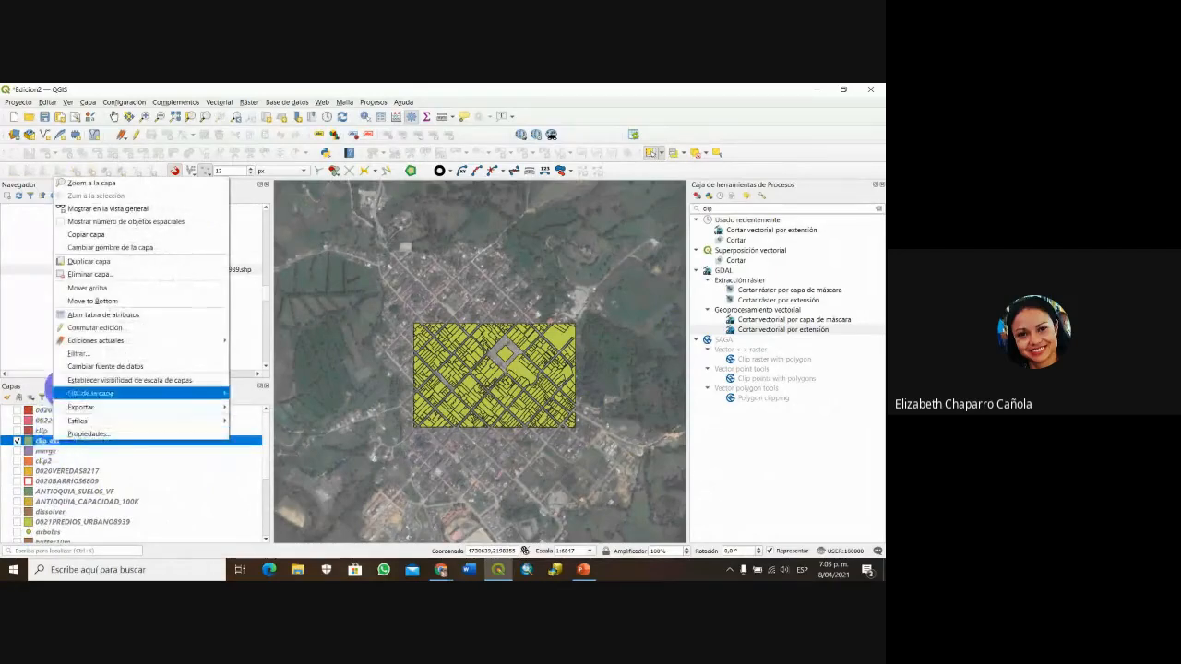
{"action": "left_click", "coordinate": [95, 316]}
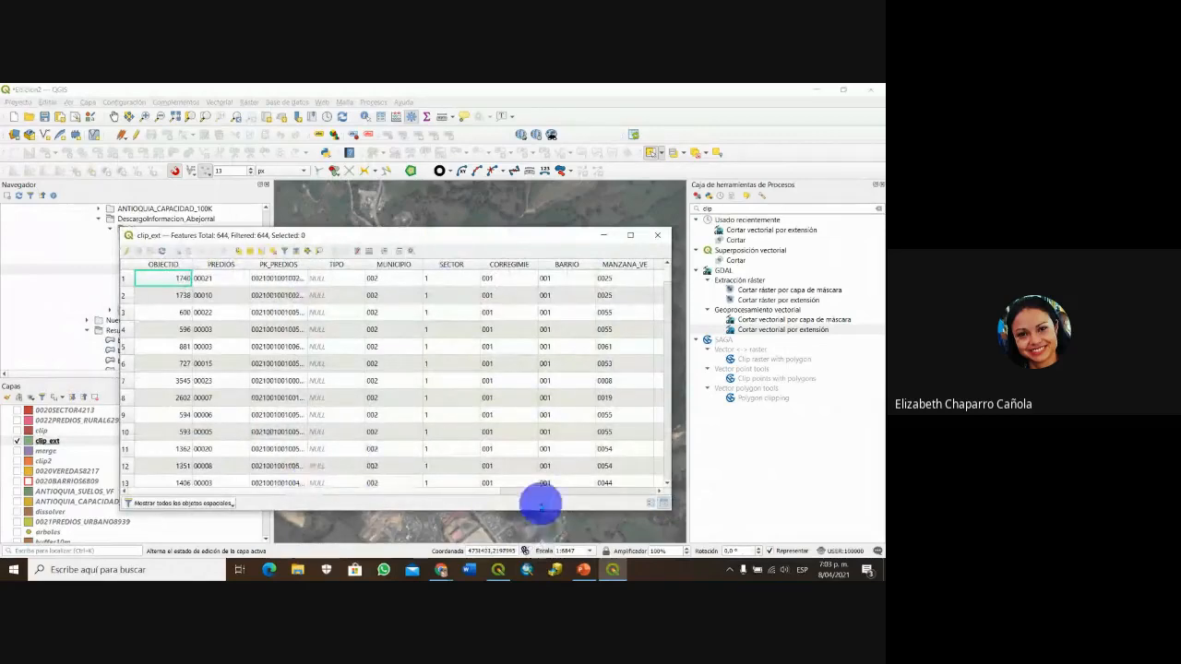
{"action": "left_click", "coordinate": [543, 490]}
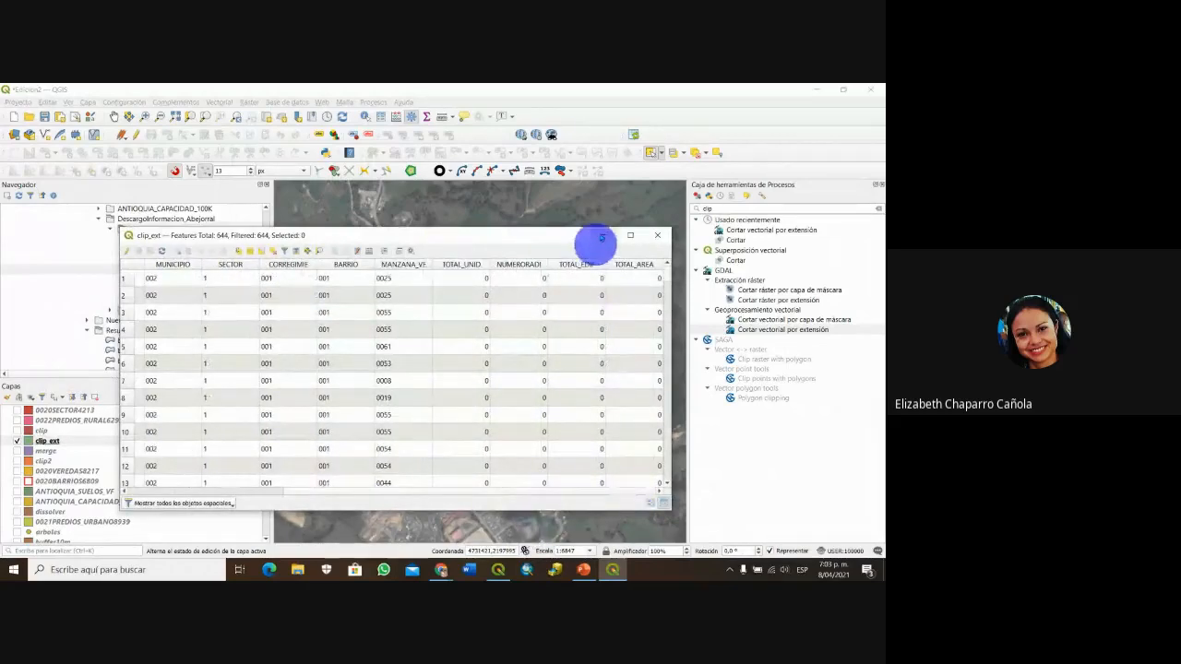
{"action": "left_click", "coordinate": [603, 236]}
- Inspect how the parcels are cut along the borders of the clip_ext rectangle
{"action": "scroll", "coordinate": [461, 396], "scroll_direction": "up", "scroll_amount": 3}
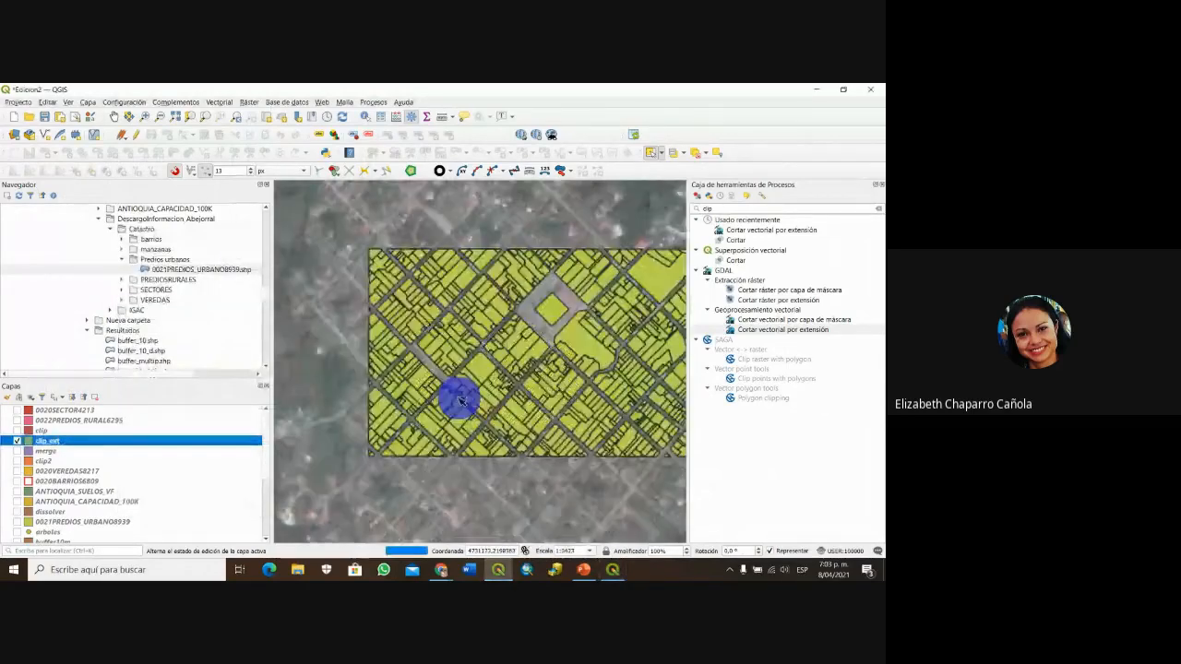
{"action": "left_click_drag", "start_coordinate": [553, 249], "coordinate": [519, 292]}
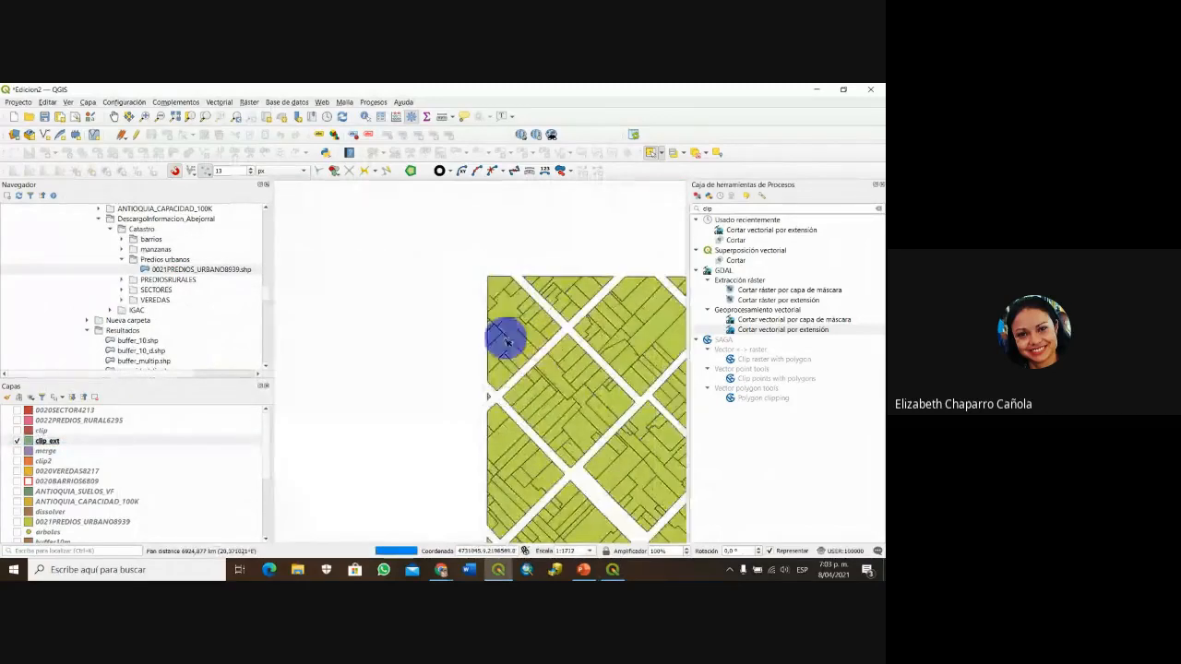
{"action": "left_click_drag", "start_coordinate": [580, 374], "coordinate": [559, 350]}
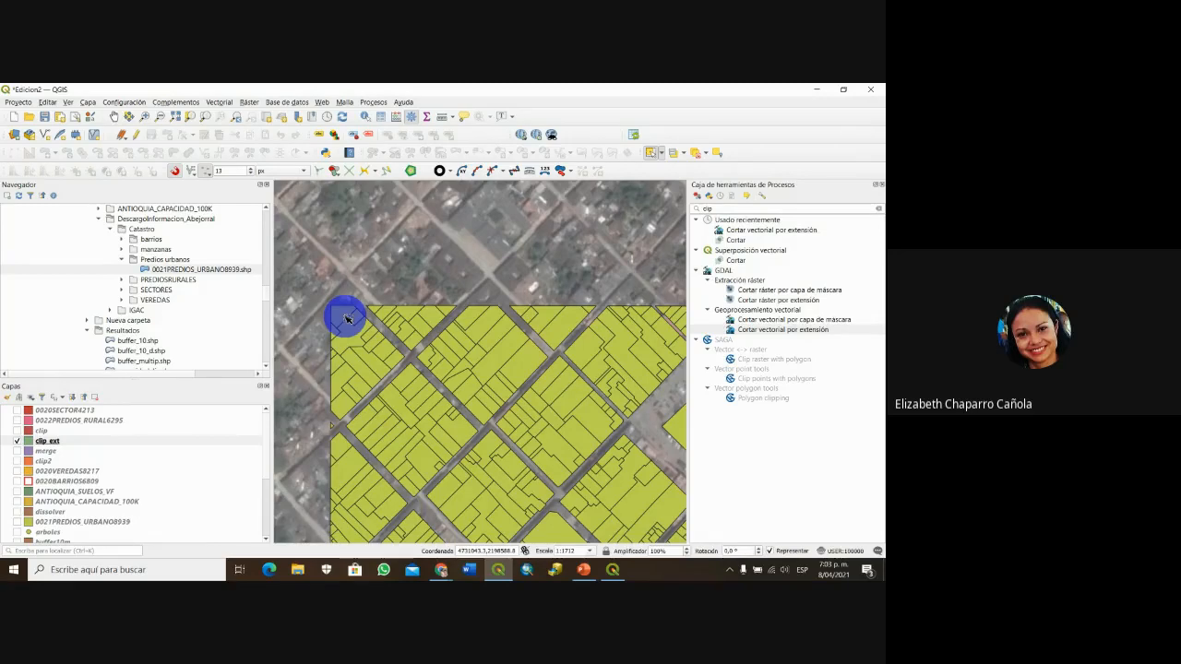
{"action": "left_click_drag", "start_coordinate": [617, 416], "coordinate": [569, 301]}
{"action": "scroll", "coordinate": [572, 350], "scroll_direction": "down", "scroll_amount": 1}
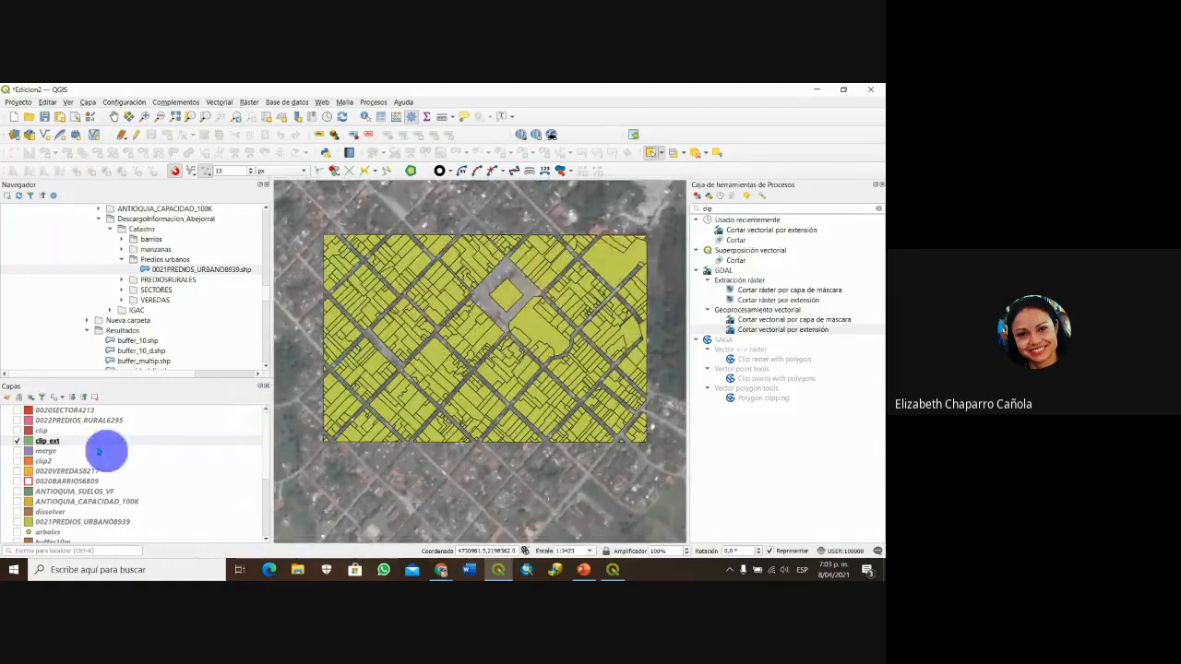
- Hide clip_ext and google satelite, and display the CTM12_Abejorral raster instead
{"action": "left_click", "coordinate": [17, 441]}
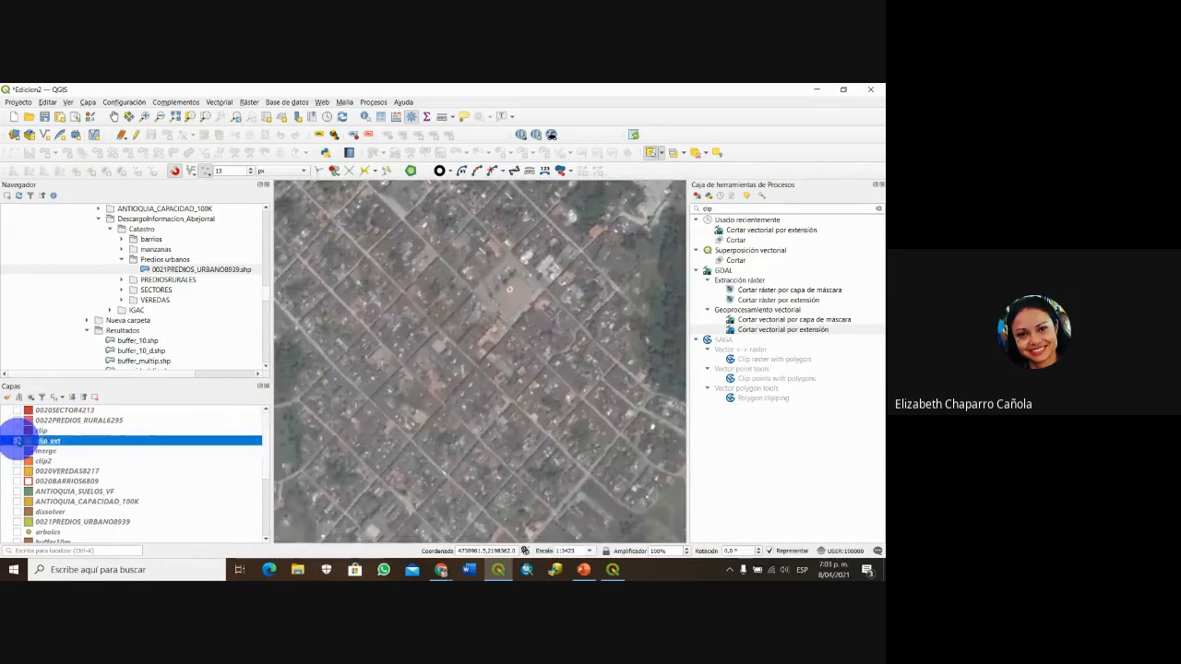
{"action": "scroll", "coordinate": [140, 461], "scroll_direction": "down", "scroll_amount": 1}
{"action": "scroll", "coordinate": [140, 462], "scroll_direction": "down", "scroll_amount": 3}
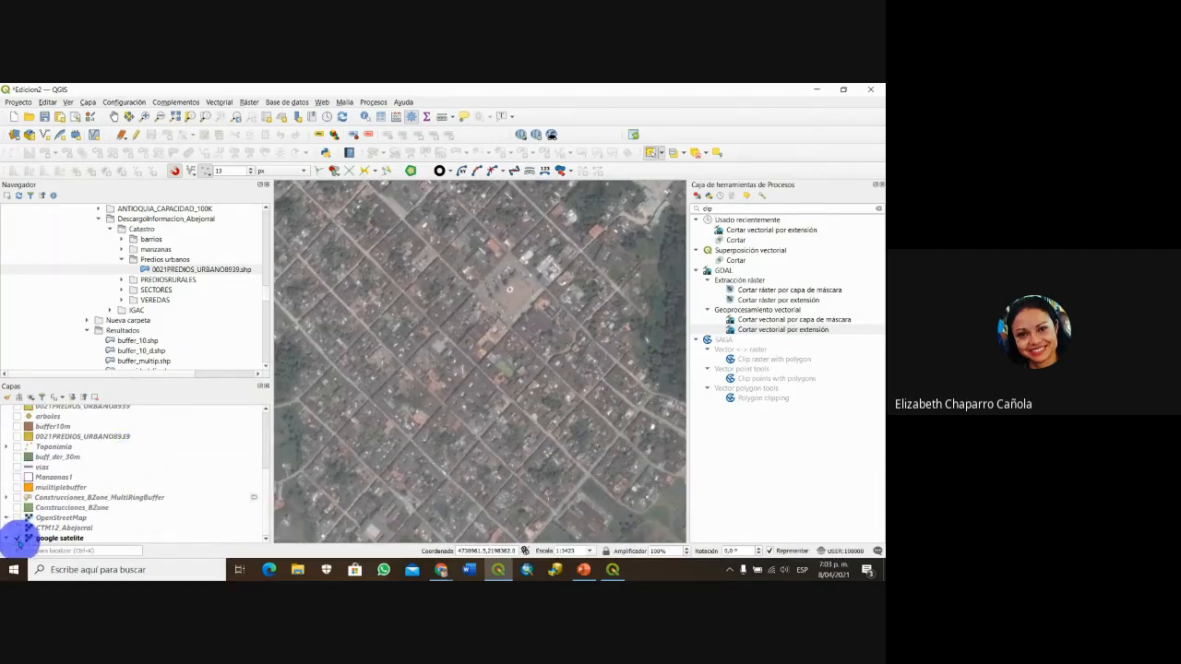
{"action": "left_click", "coordinate": [16, 538]}
{"action": "left_click", "coordinate": [17, 528]}
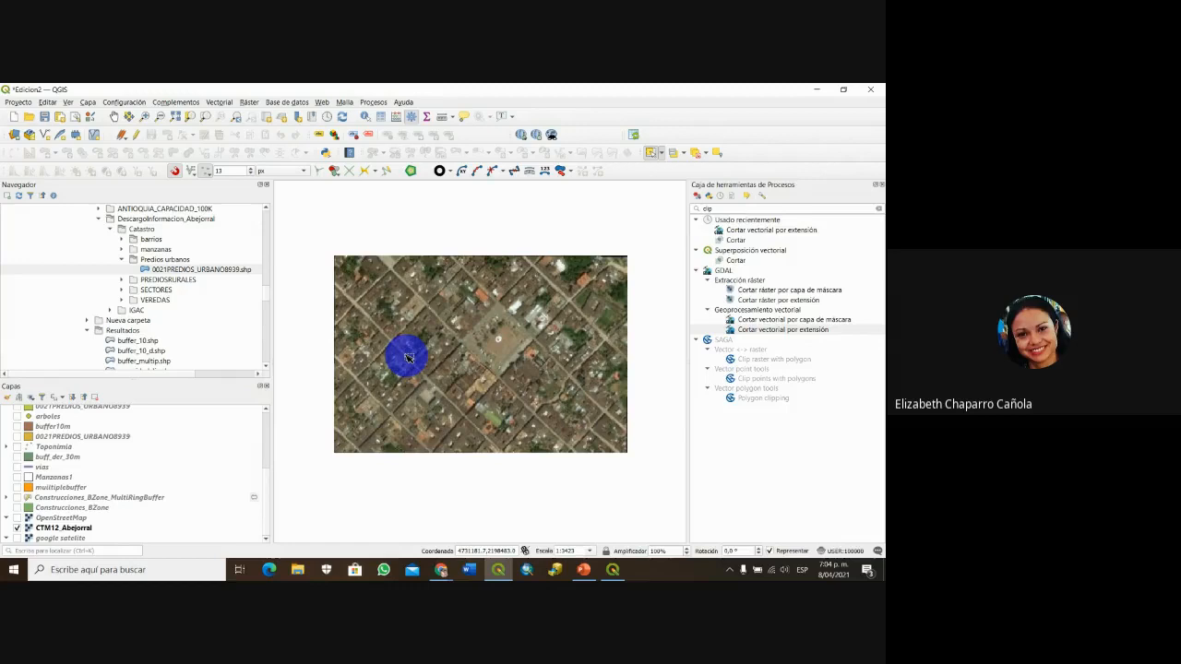
{"action": "left_click_drag", "start_coordinate": [541, 359], "coordinate": [535, 387]}
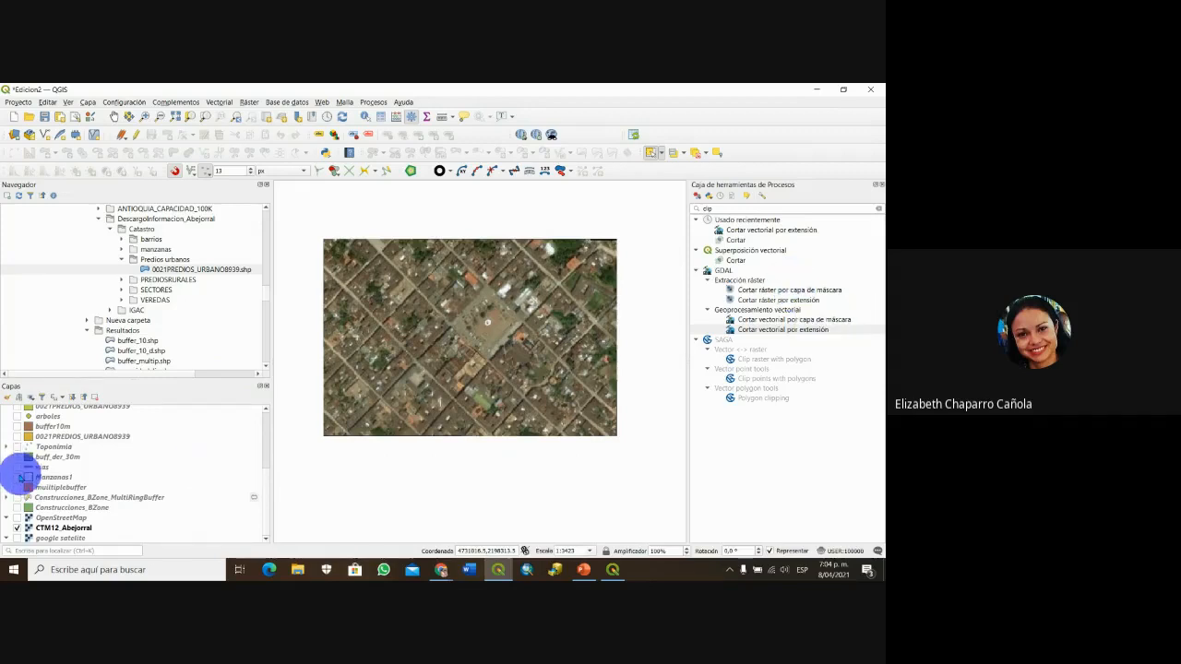
- Display the Manzanas1 block outlines over the CTM12_Abejorral raster and check how they fit the imagery
{"action": "left_click", "coordinate": [18, 478]}
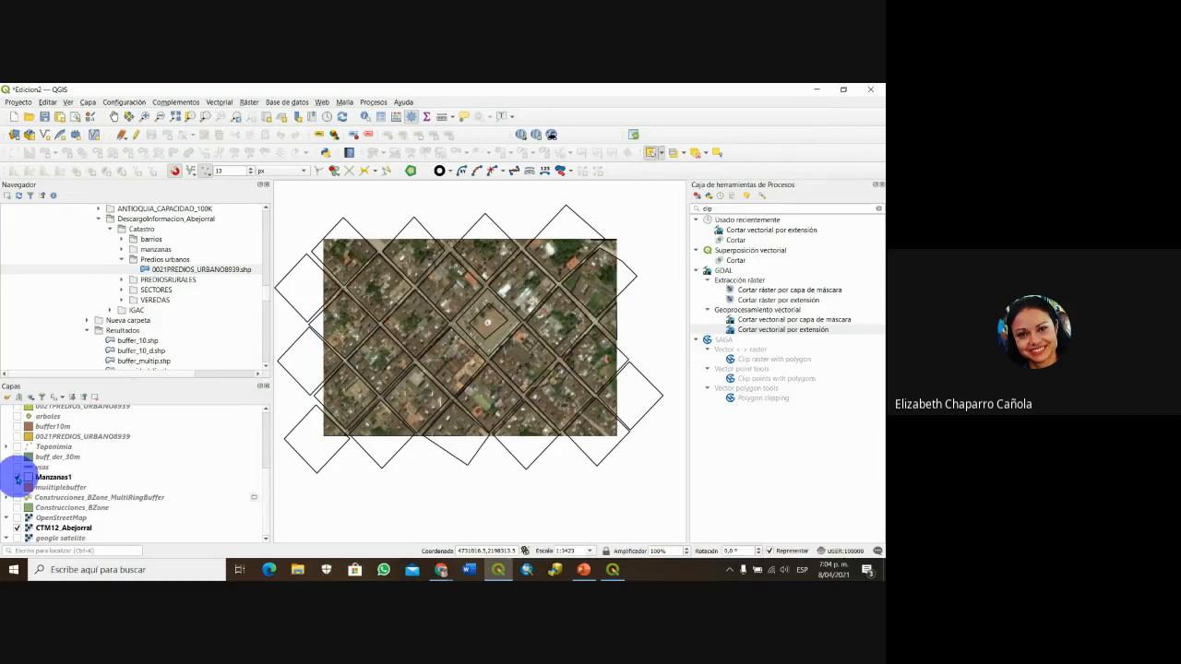
{"action": "scroll", "coordinate": [483, 348], "scroll_direction": "down", "scroll_amount": 2}
{"action": "scroll", "coordinate": [482, 347], "scroll_direction": "up", "scroll_amount": 3}
{"action": "left_click_drag", "start_coordinate": [462, 416], "coordinate": [544, 369]}
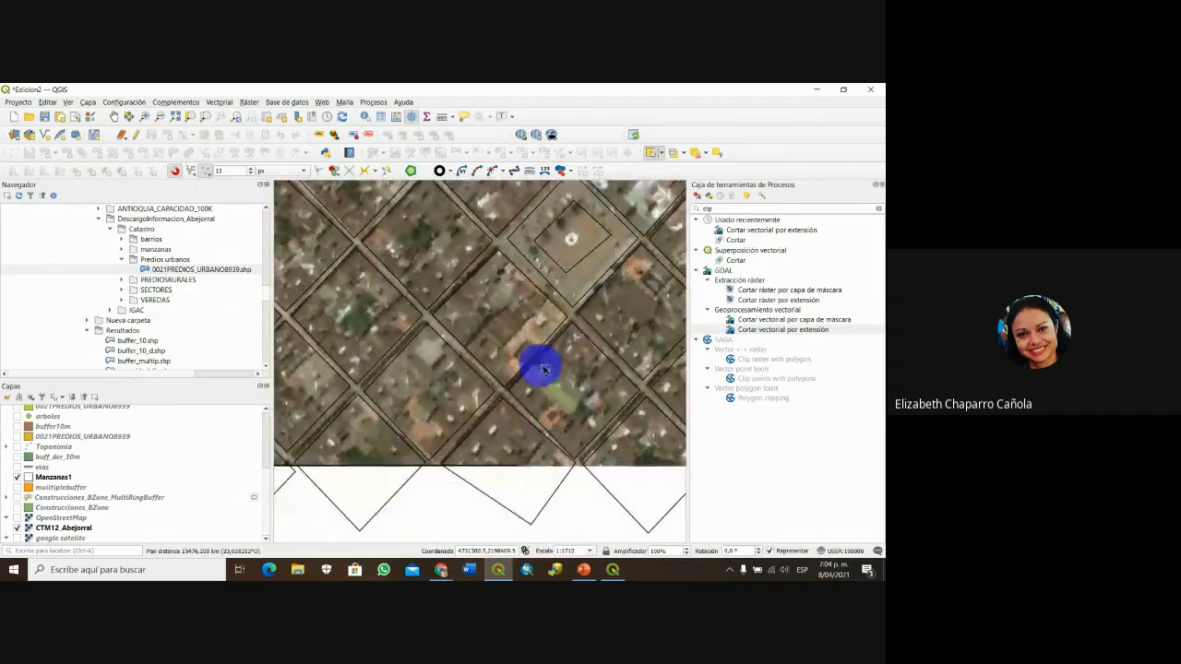
{"action": "left_click_drag", "start_coordinate": [559, 408], "coordinate": [559, 421]}
{"action": "left_click_drag", "start_coordinate": [551, 362], "coordinate": [527, 388]}
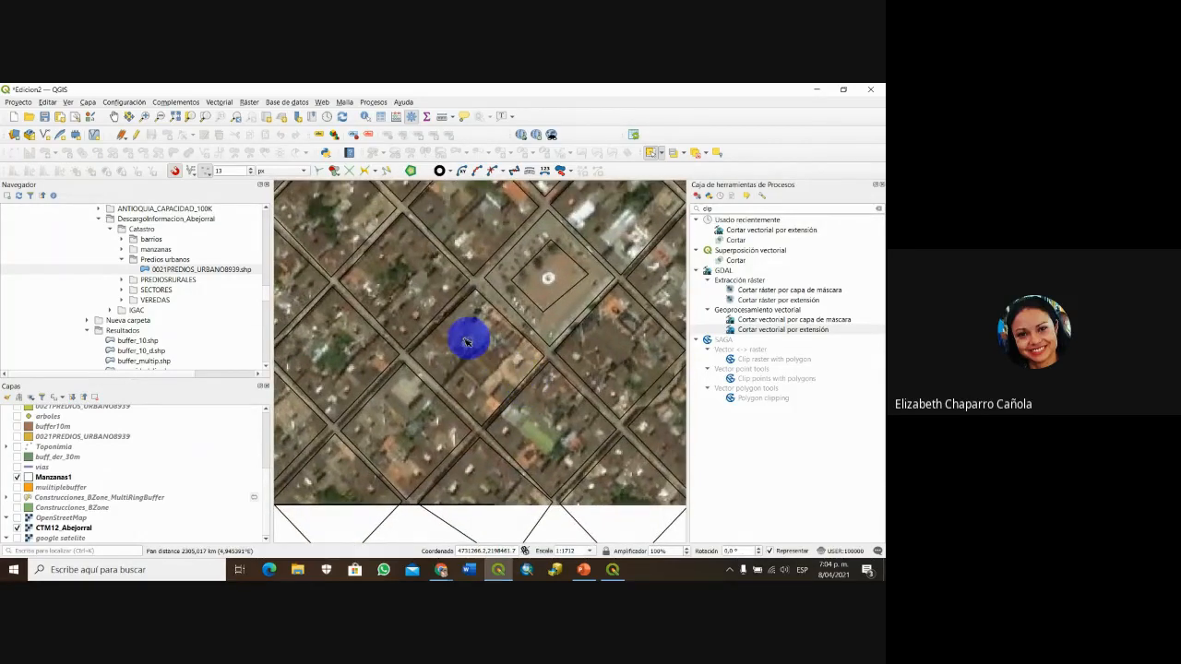
{"action": "scroll", "coordinate": [470, 369], "scroll_direction": "down", "scroll_amount": 1}
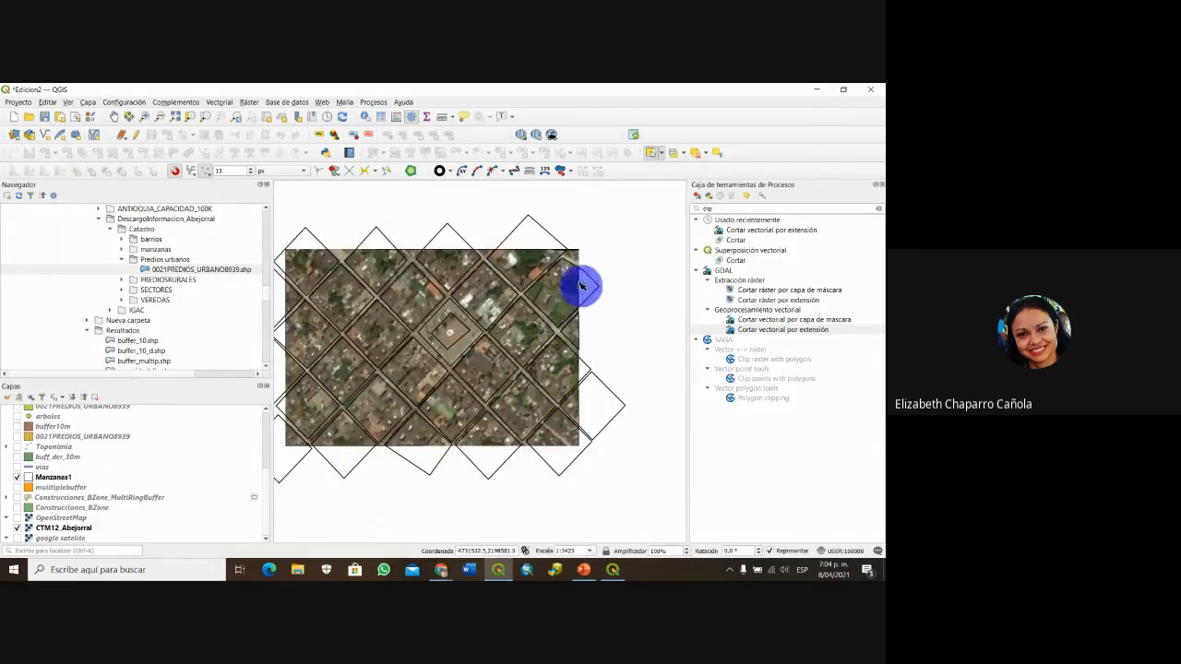
{"action": "left_click_drag", "start_coordinate": [490, 347], "coordinate": [531, 322]}
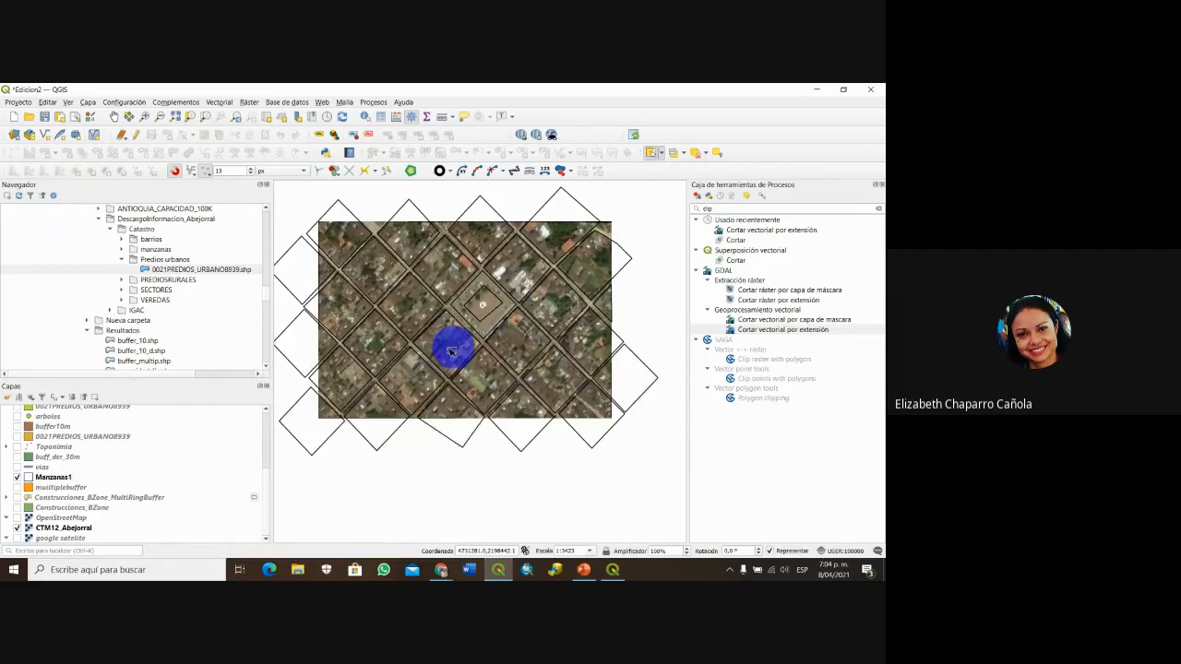
- Select the Manzanas1 block just southwest of the central plaza
{"action": "left_click", "coordinate": [50, 476]}
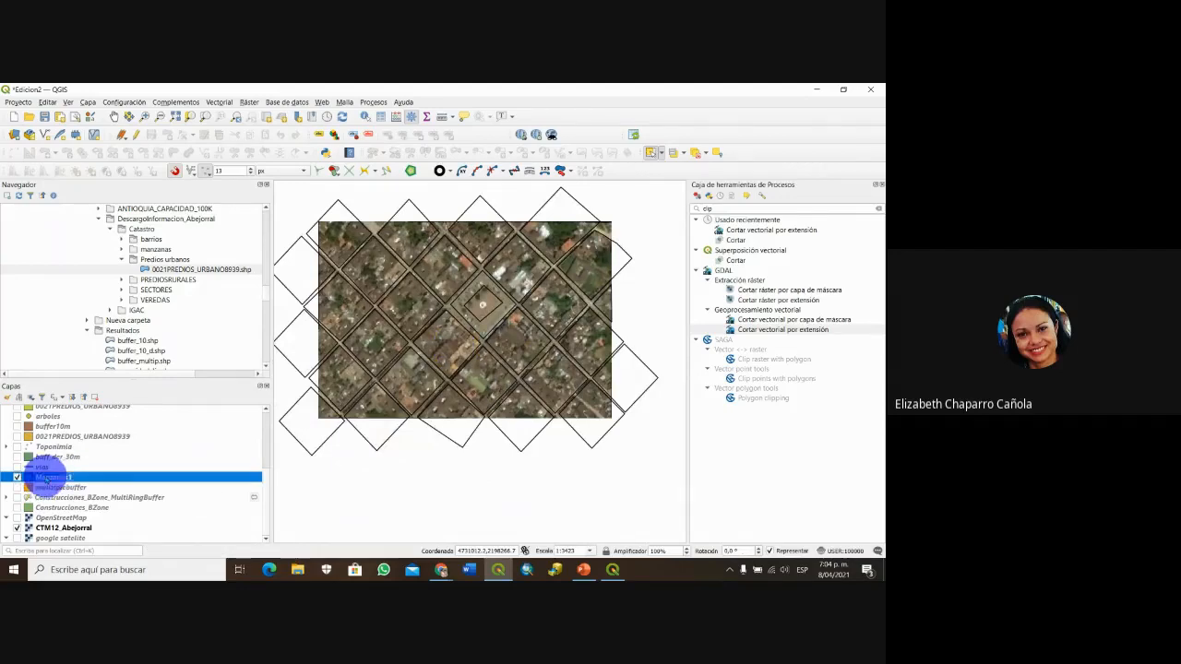
{"action": "left_click", "coordinate": [448, 346]}
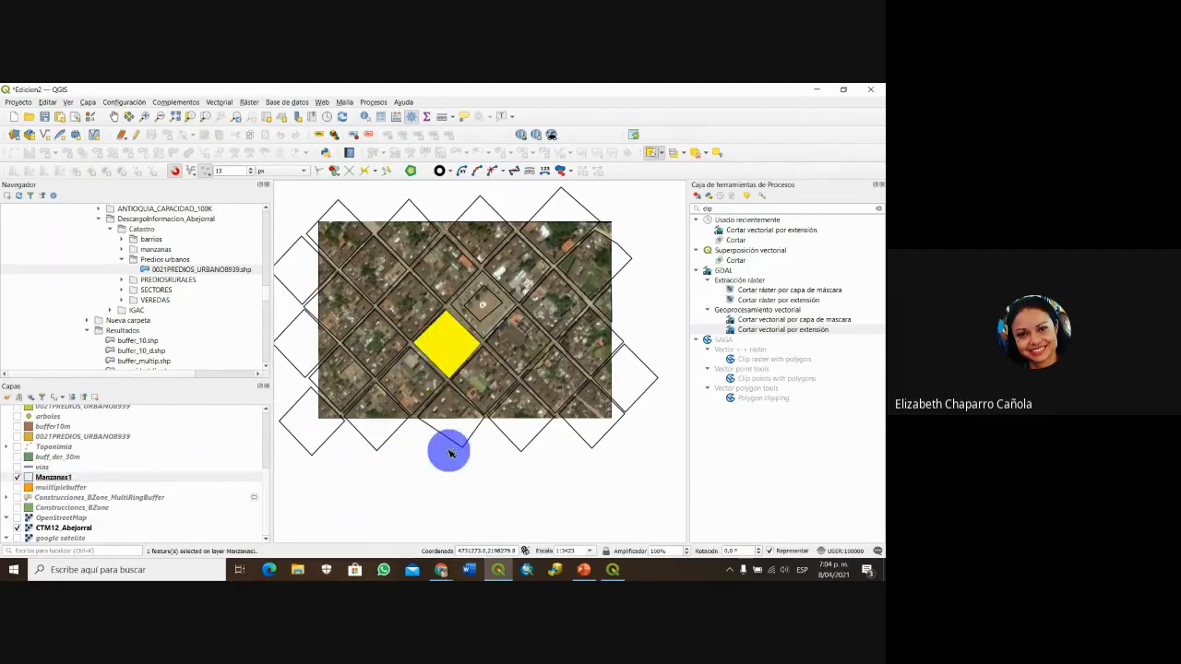
{"action": "left_click", "coordinate": [431, 371]}
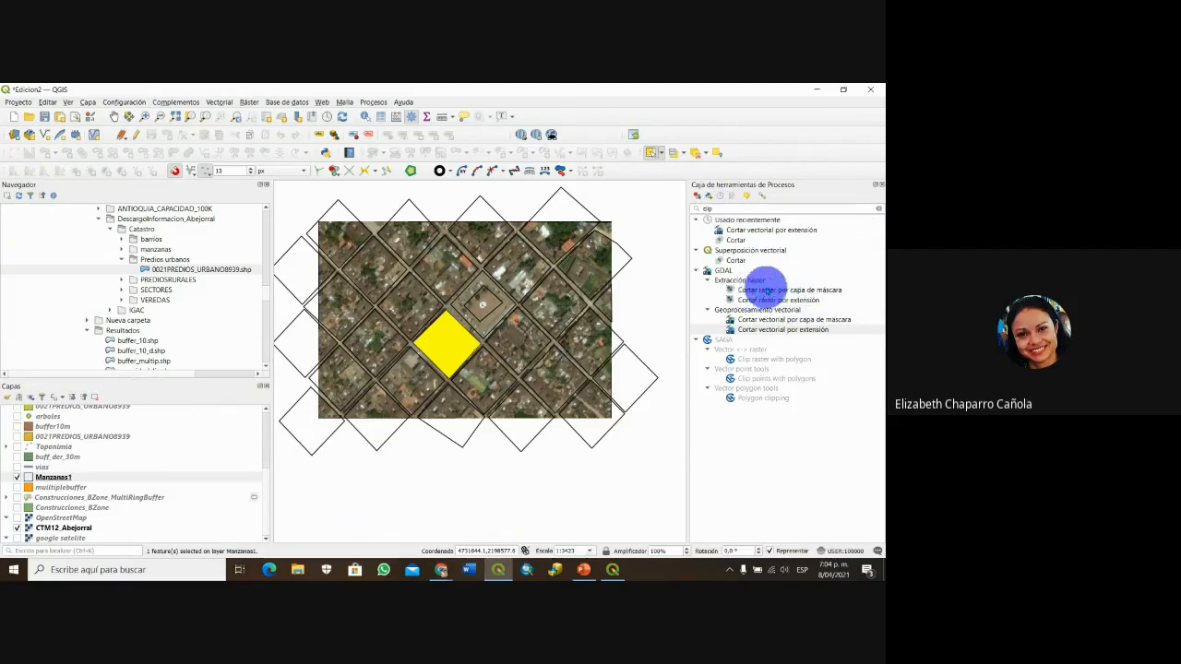
- Start the GDAL clip raster by mask layer tool with CTM12_Abejorral as input and only the selected Manzanas1 features as mask
{"action": "double_click", "coordinate": [816, 292]}
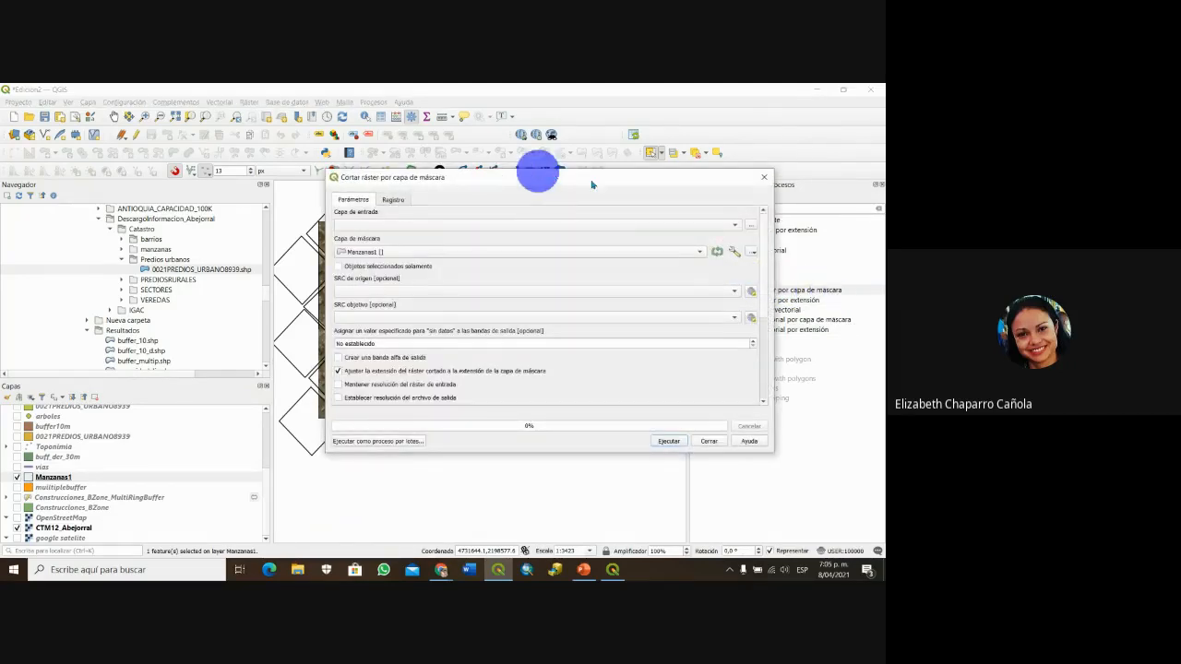
{"action": "left_click_drag", "start_coordinate": [556, 179], "coordinate": [435, 177]}
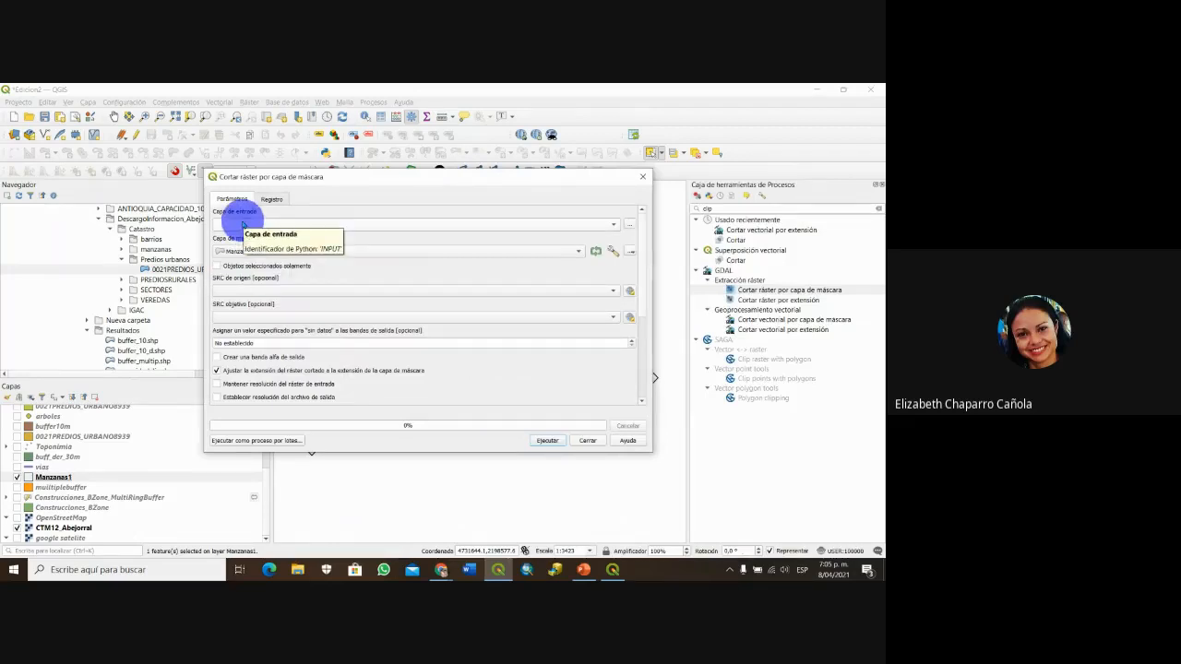
{"action": "left_click", "coordinate": [613, 225]}
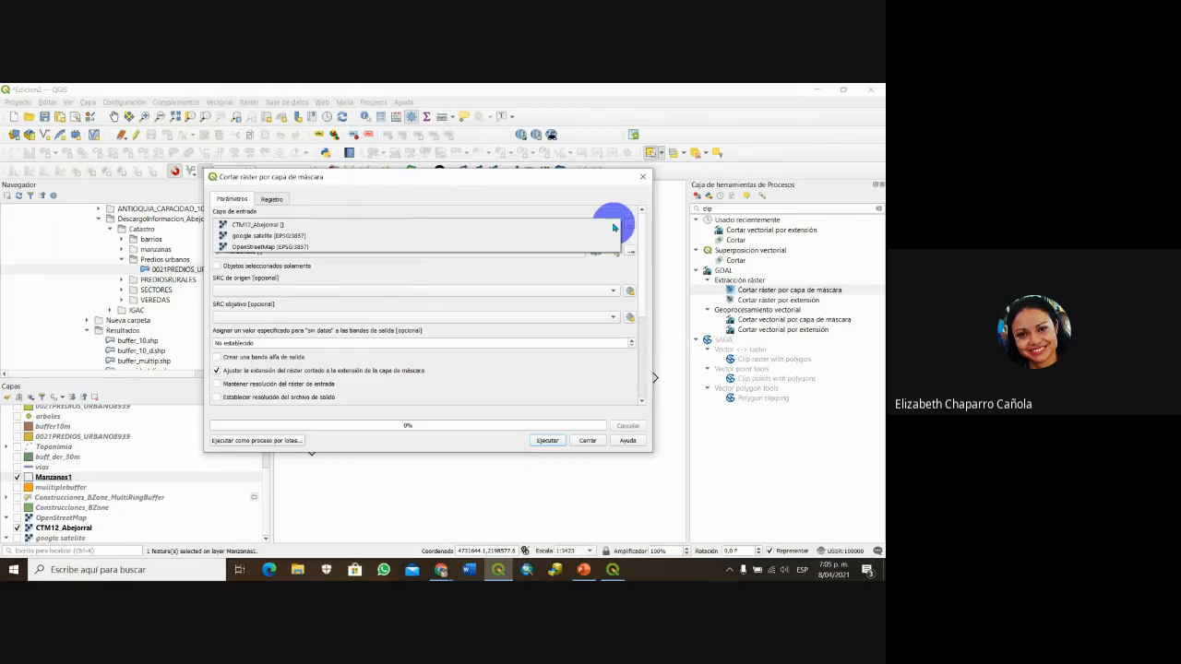
{"action": "left_click", "coordinate": [327, 225]}
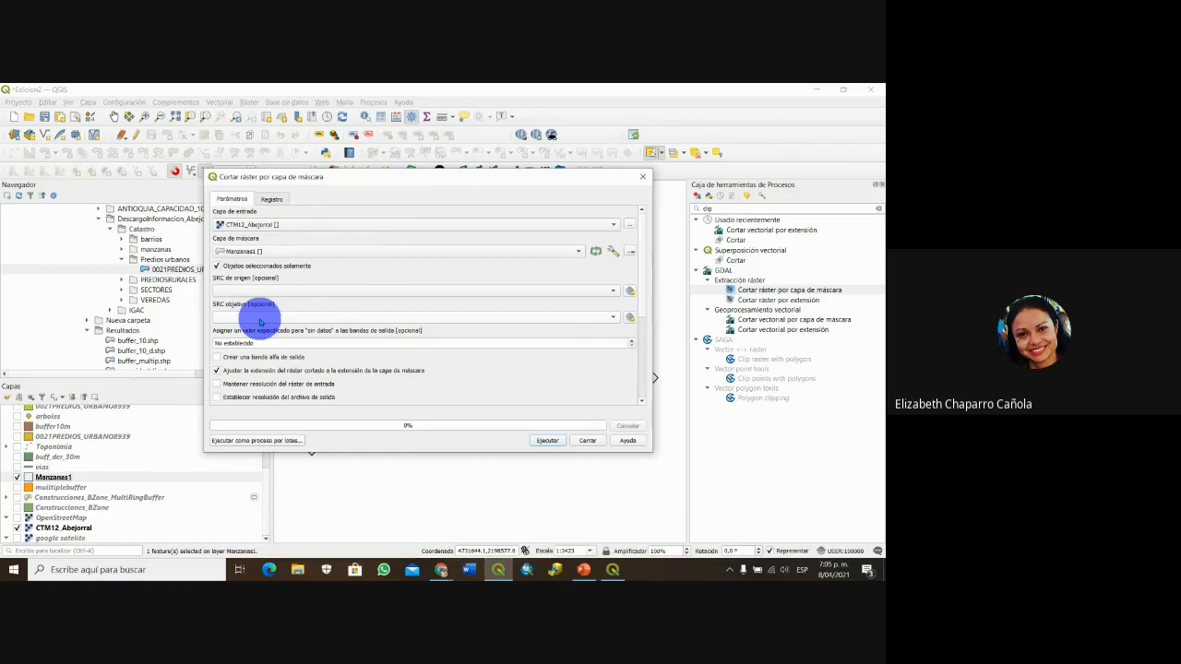
- Set the clipped raster output to a TIF file named clip_raster in the Resultados2 folder
{"action": "left_click_drag", "start_coordinate": [640, 306], "coordinate": [637, 390]}
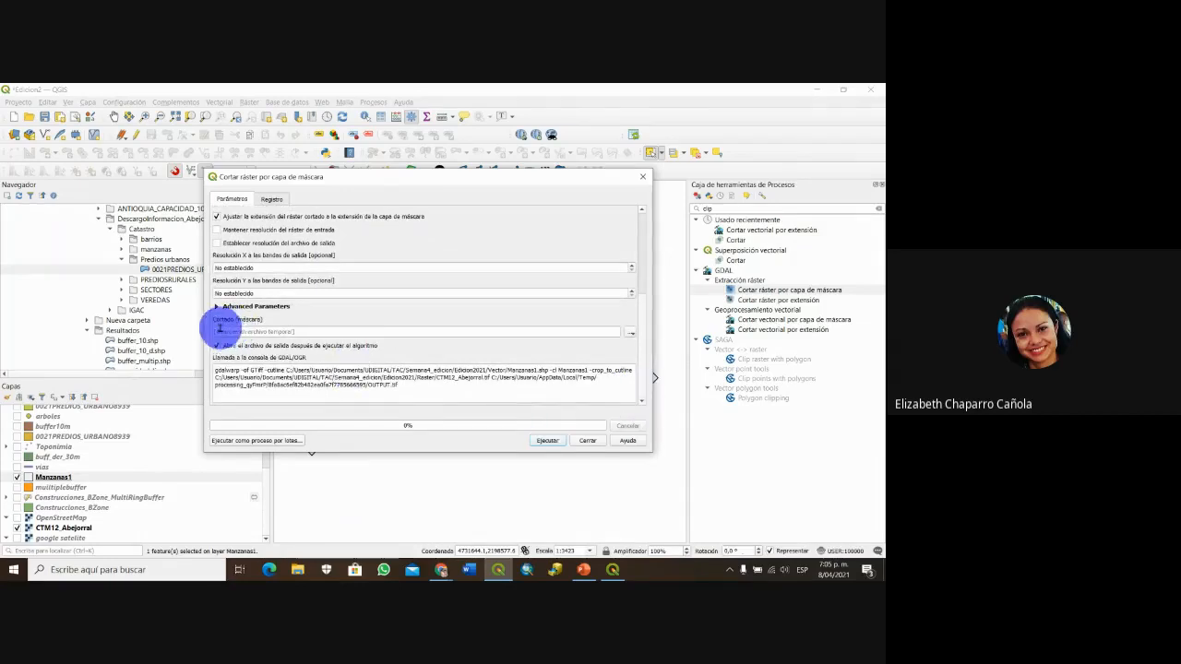
{"action": "left_click", "coordinate": [631, 335]}
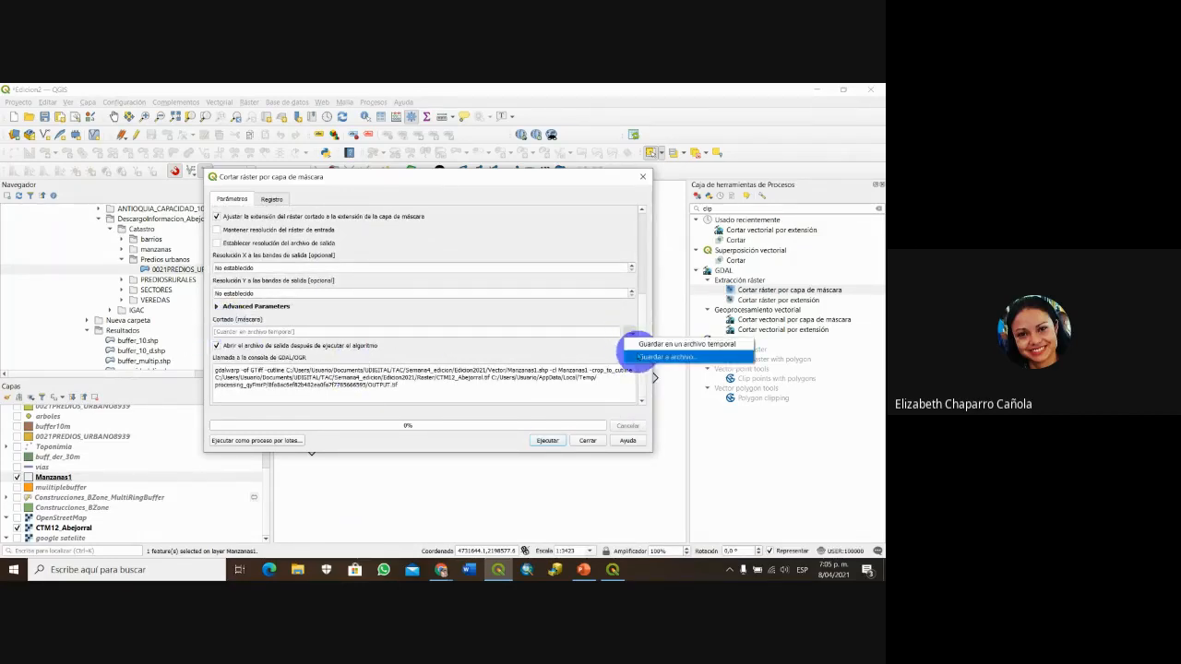
{"action": "left_click", "coordinate": [637, 355]}
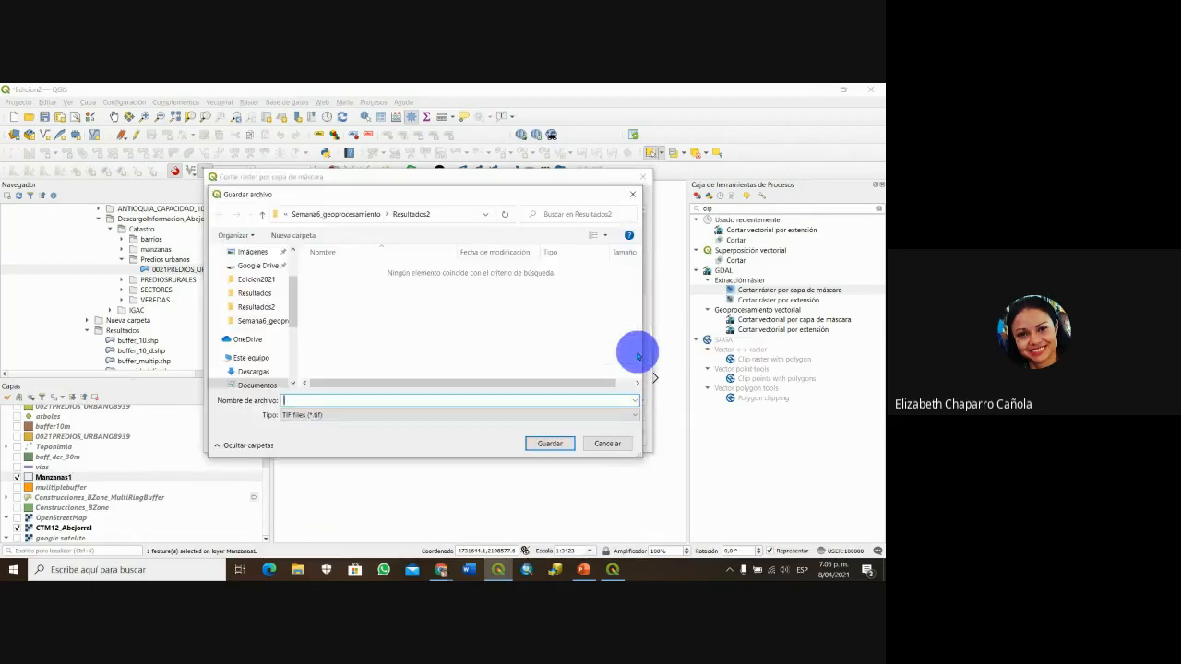
{"action": "type", "text": "clip"}
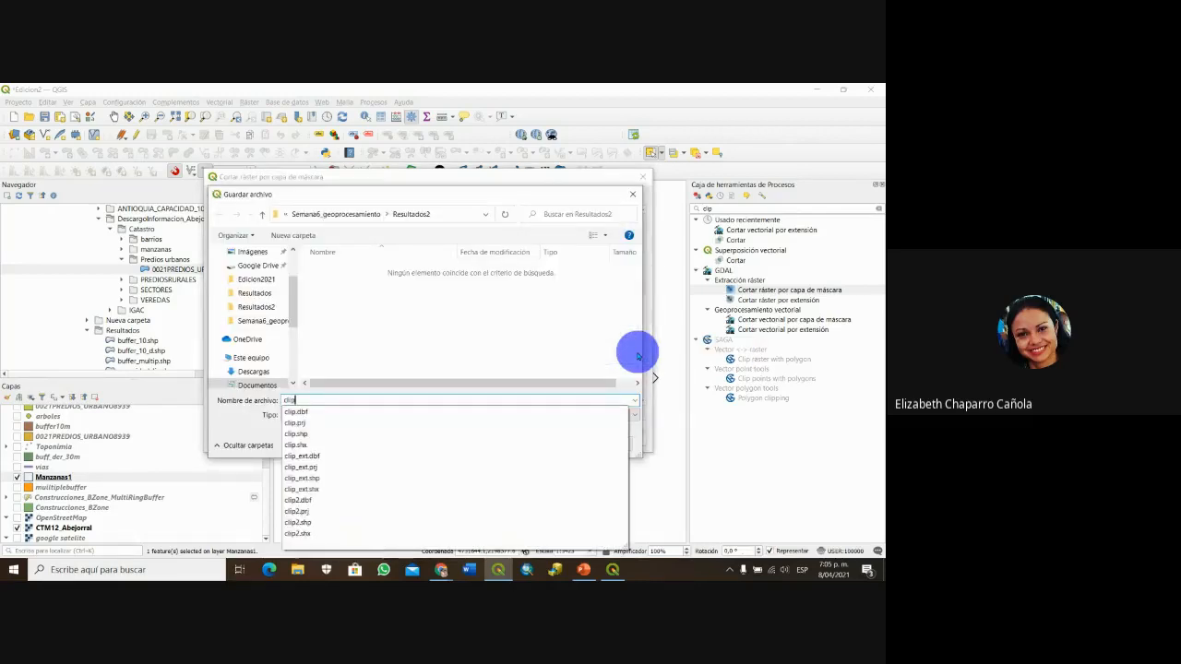
{"action": "type", "text": "_raster"}
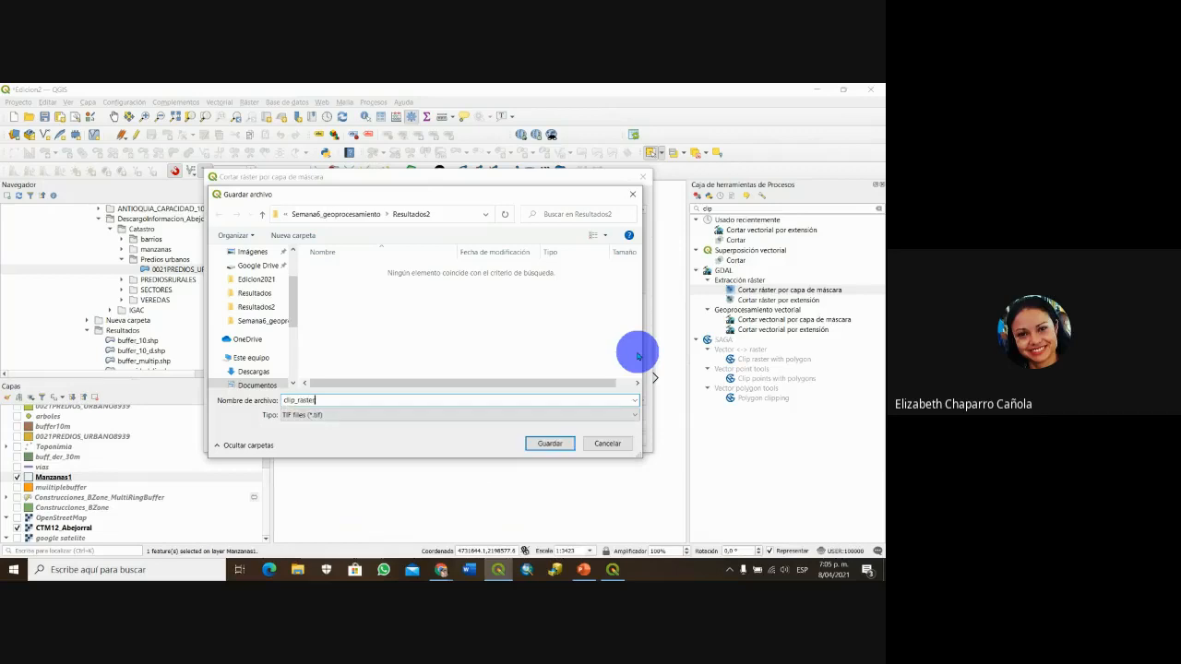
{"action": "left_click", "coordinate": [286, 420]}
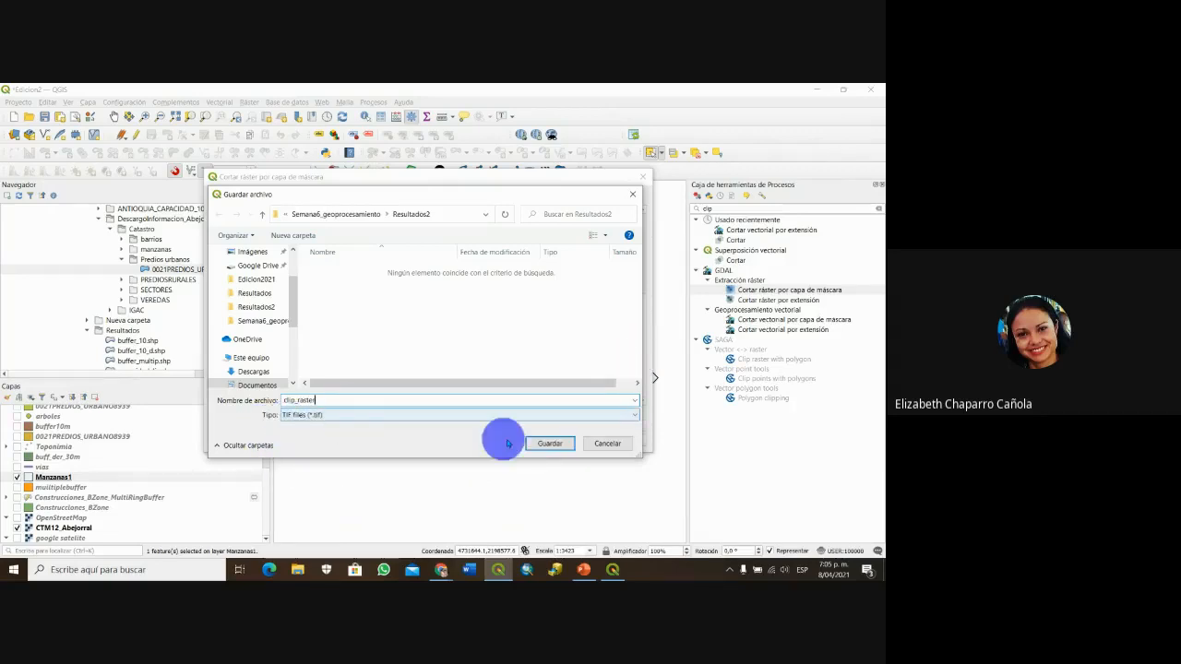
{"action": "left_click", "coordinate": [535, 444]}
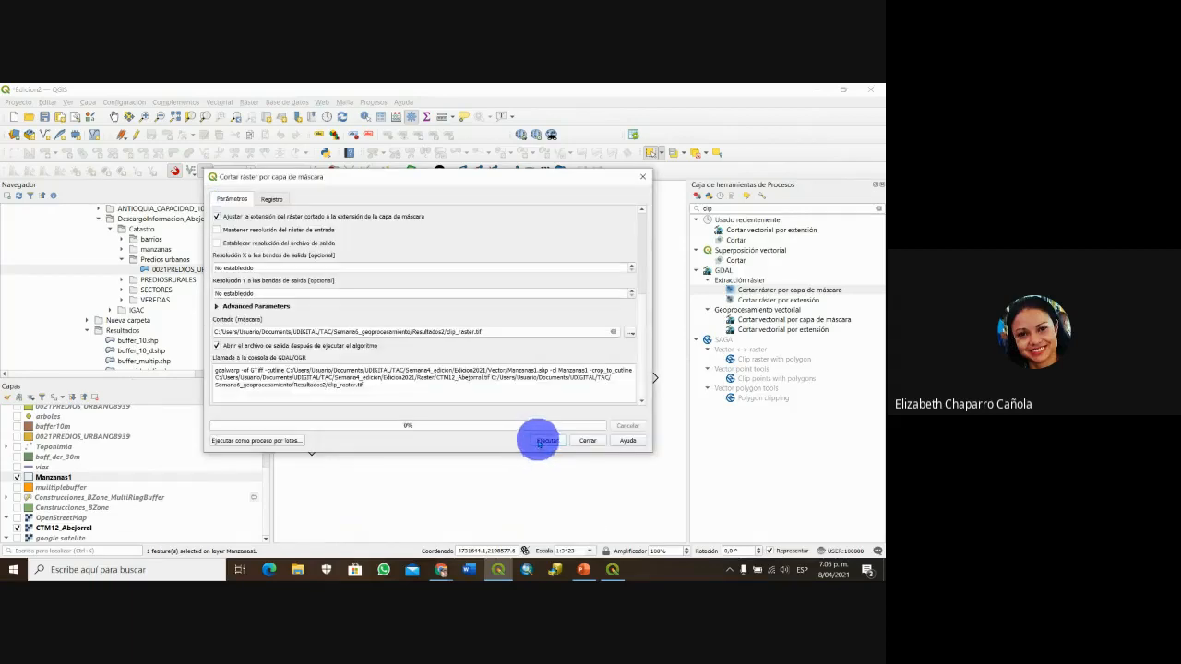
- Run the clip raster by mask layer tool for the selected block and close its dialog
{"action": "left_click", "coordinate": [540, 441]}
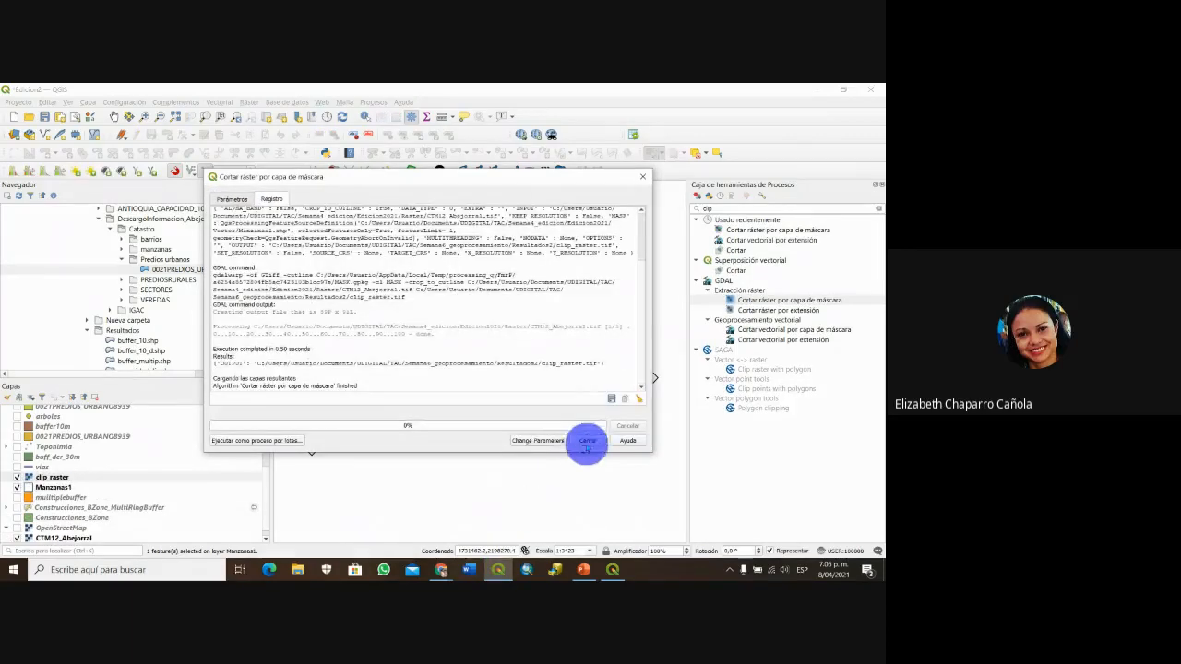
{"action": "left_click", "coordinate": [587, 440]}
{"action": "left_click_drag", "start_coordinate": [385, 490], "coordinate": [403, 411]}
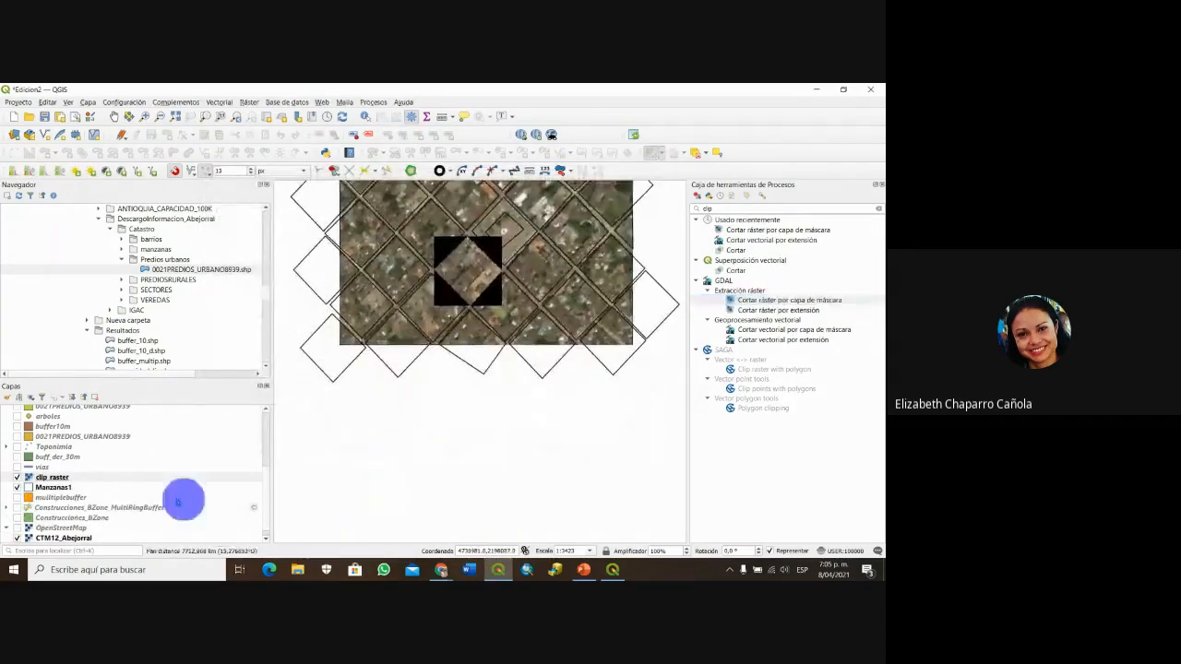
- Hide the CTM12_Abejorral raster and inspect the edges of clip_raster against the surrounding Manzanas1 outlines
{"action": "left_click", "coordinate": [16, 538]}
{"action": "scroll", "coordinate": [492, 361], "scroll_direction": "up", "scroll_amount": 1}
{"action": "left_click_drag", "start_coordinate": [531, 293], "coordinate": [519, 422]}
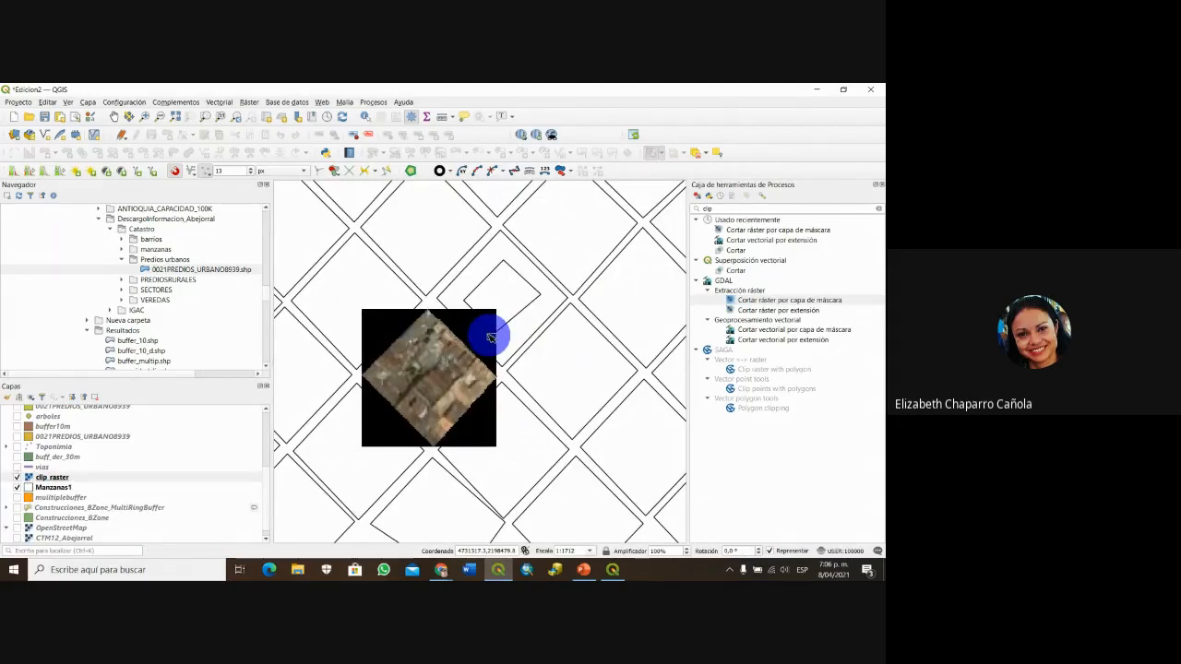
{"action": "scroll", "coordinate": [437, 349], "scroll_direction": "up", "scroll_amount": 1}
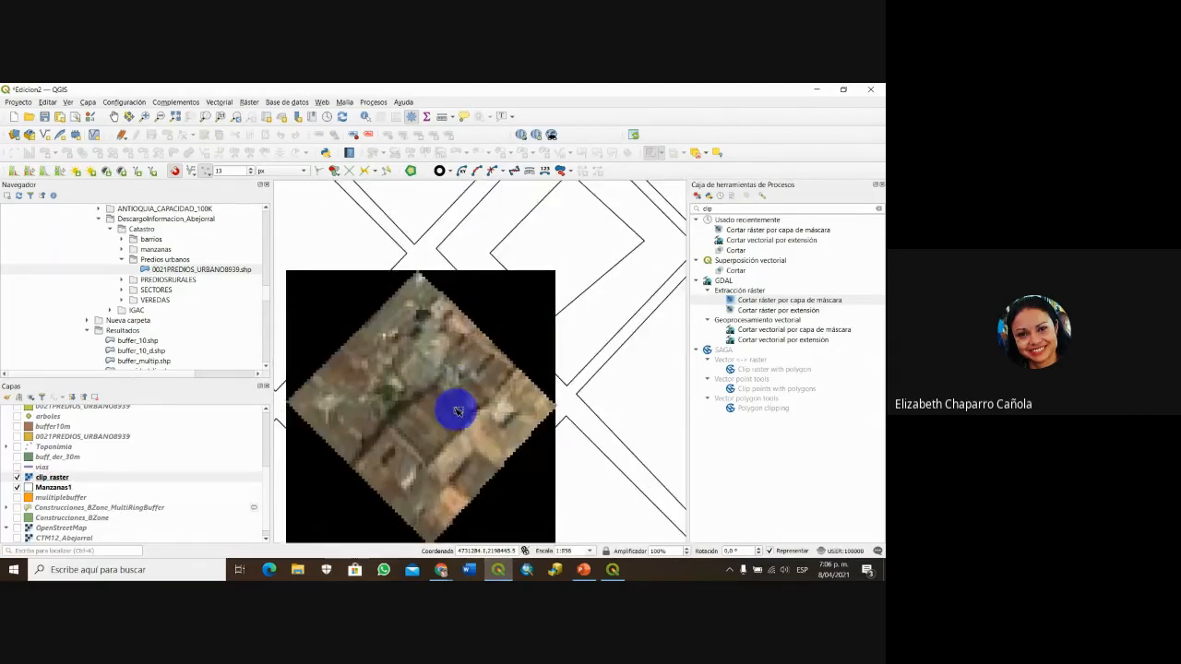
{"action": "left_click_drag", "start_coordinate": [458, 412], "coordinate": [492, 318]}
{"action": "scroll", "coordinate": [492, 317], "scroll_direction": "down", "scroll_amount": 1}
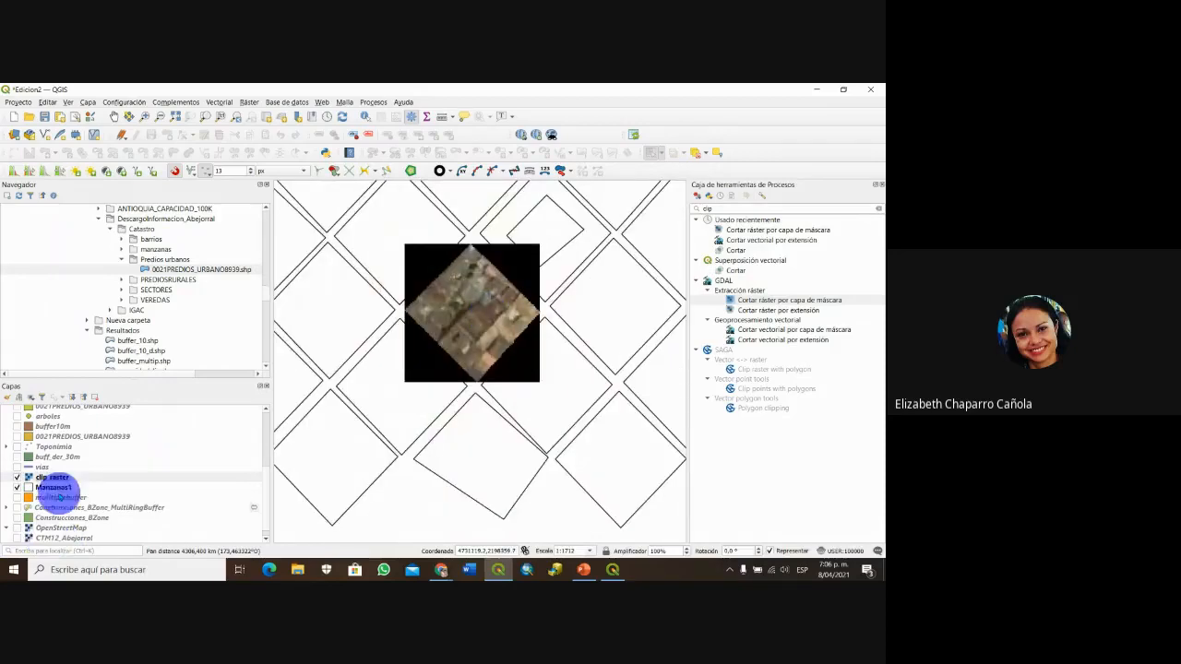
- Place clip_raster below Manzanas1 in the layer order and deselect the selected block
{"action": "left_click", "coordinate": [52, 477]}
{"action": "left_click_drag", "start_coordinate": [53, 477], "coordinate": [53, 472]}
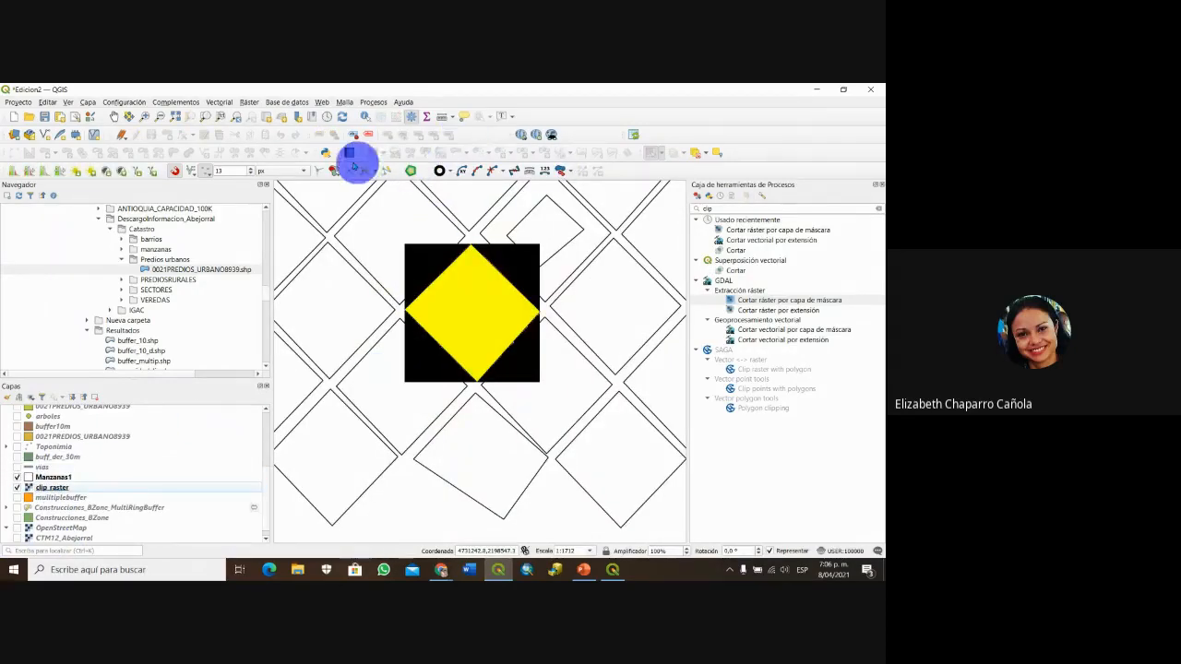
{"action": "left_click", "coordinate": [696, 153]}
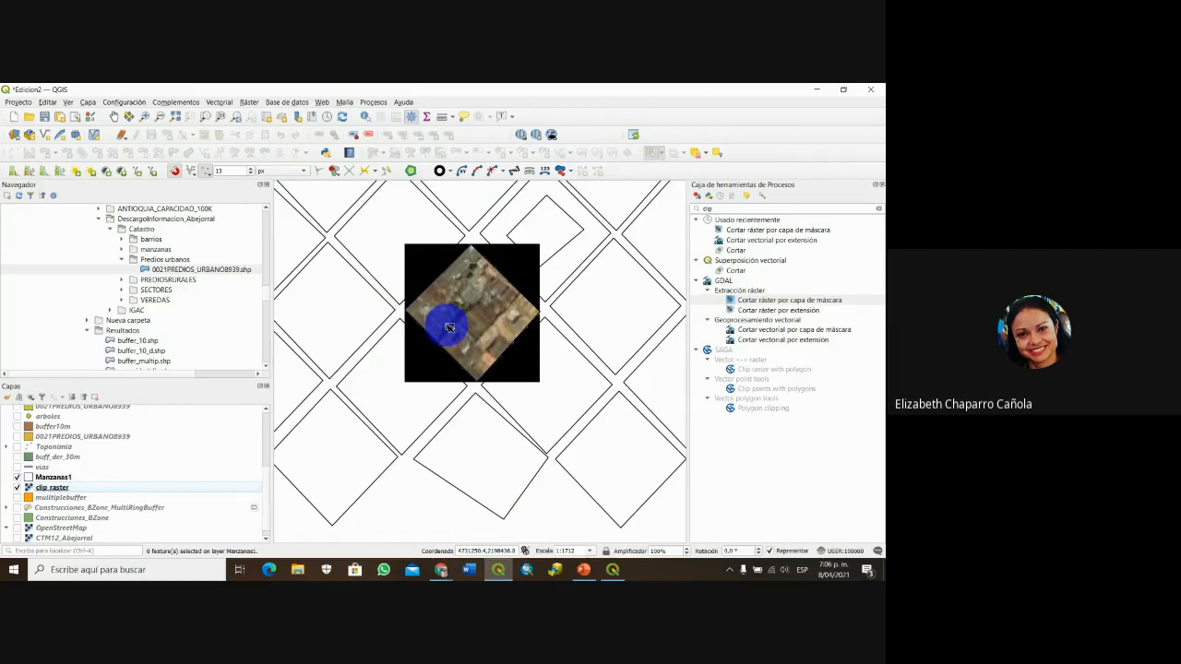
- Select the Manzanas1 block just southeast of the clipped image, and clear that selection again
{"action": "left_click_drag", "start_coordinate": [449, 327], "coordinate": [519, 405]}
{"action": "left_click", "coordinate": [519, 406]}
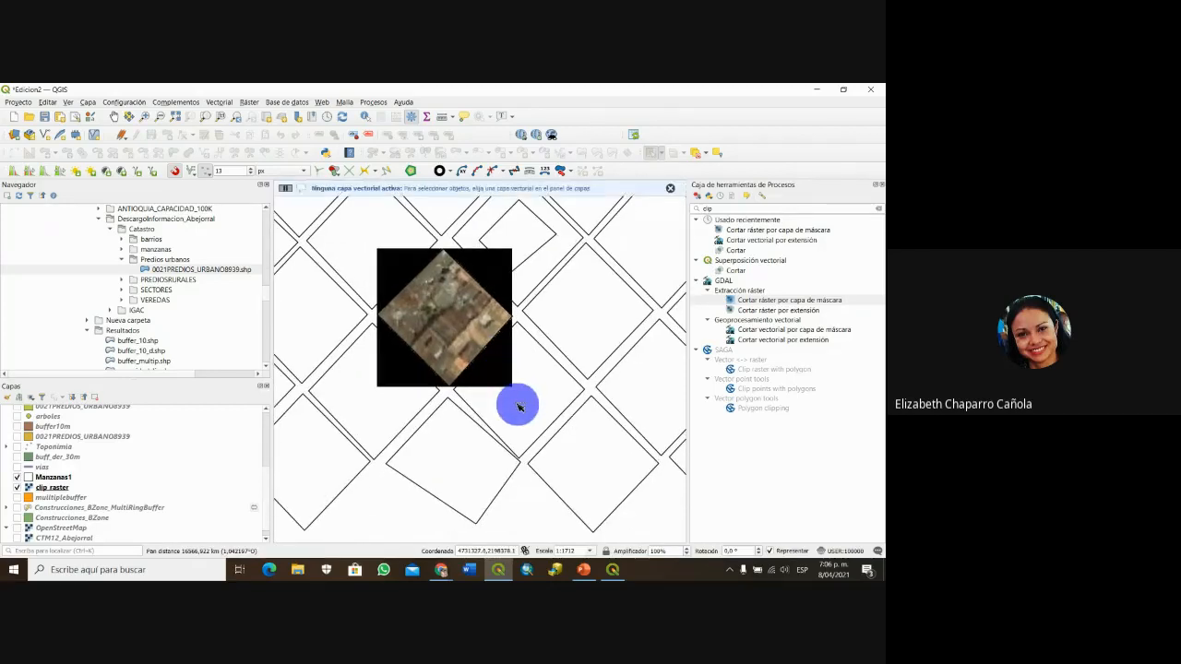
{"action": "left_click", "coordinate": [51, 477]}
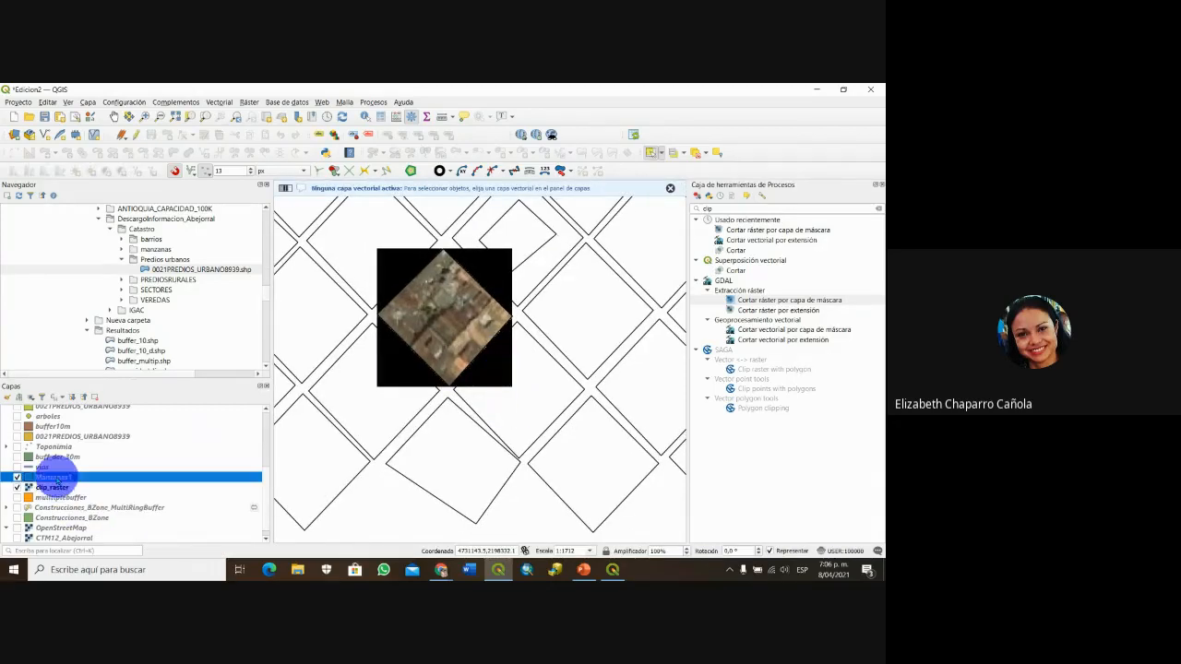
{"action": "left_click", "coordinate": [522, 408]}
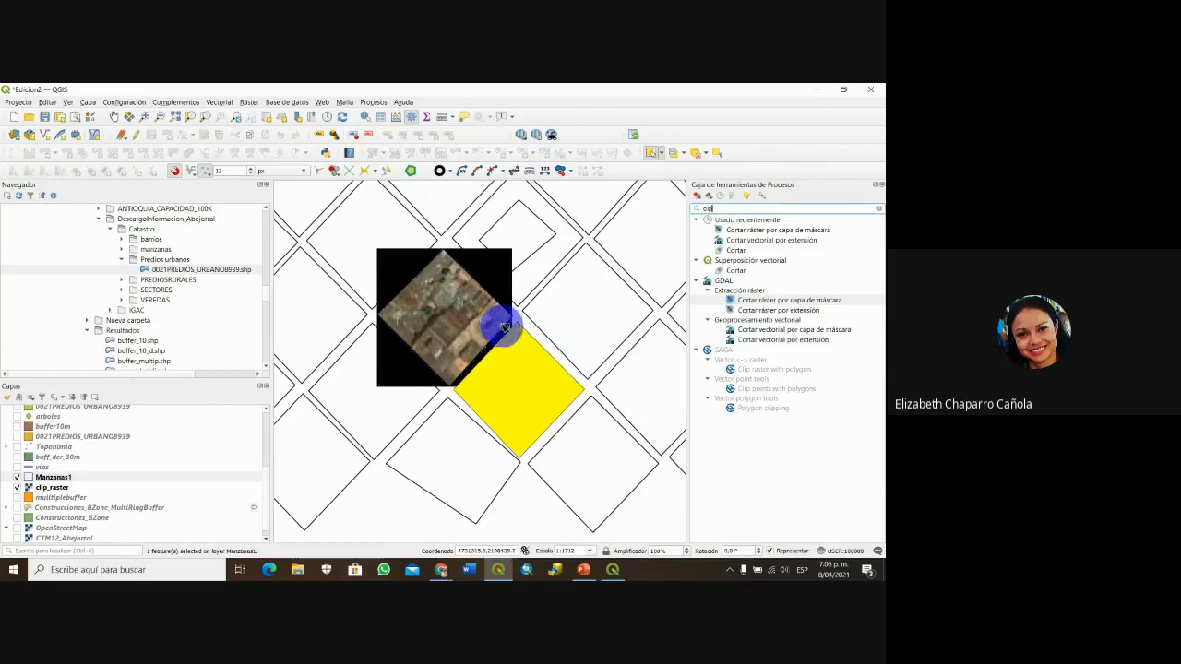
{"action": "left_click", "coordinate": [551, 347]}
{"action": "left_click_drag", "start_coordinate": [633, 369], "coordinate": [605, 333]}
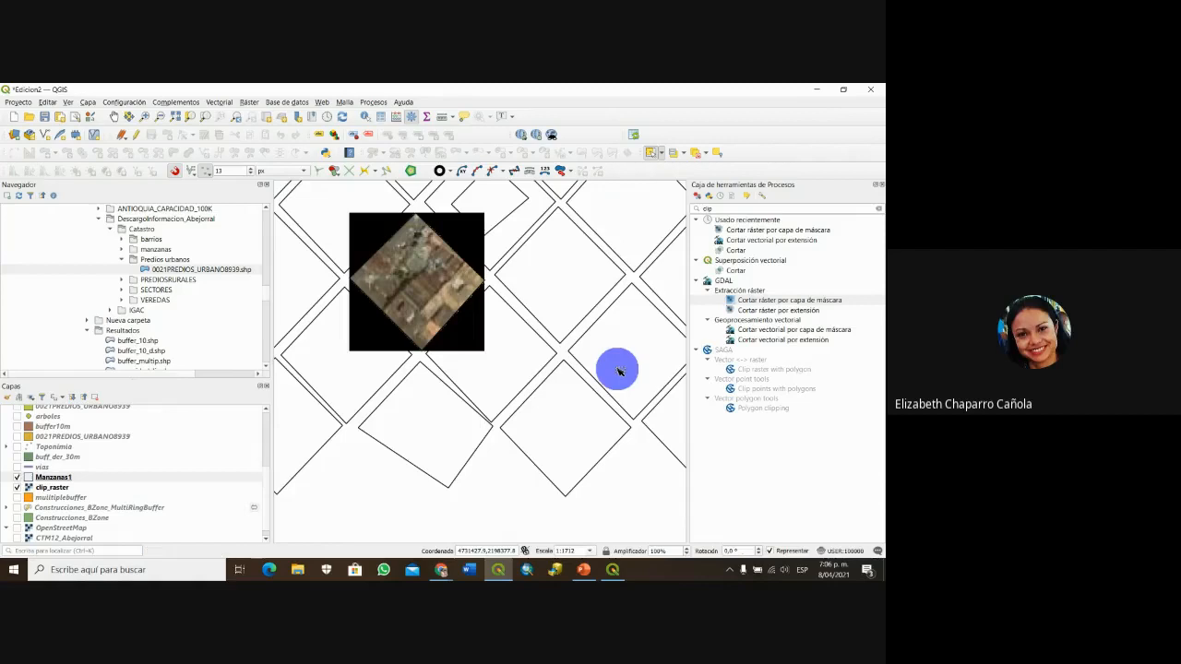
- Display the CTM12_Abejorral raster again and hide clip_raster, keeping the Manzanas1 outlines on top
{"action": "scroll", "coordinate": [521, 395], "scroll_direction": "up", "scroll_amount": 1}
{"action": "scroll", "coordinate": [542, 400], "scroll_direction": "down", "scroll_amount": 1}
{"action": "scroll", "coordinate": [26, 520], "scroll_direction": "down", "scroll_amount": 1}
{"action": "left_click", "coordinate": [18, 536]}
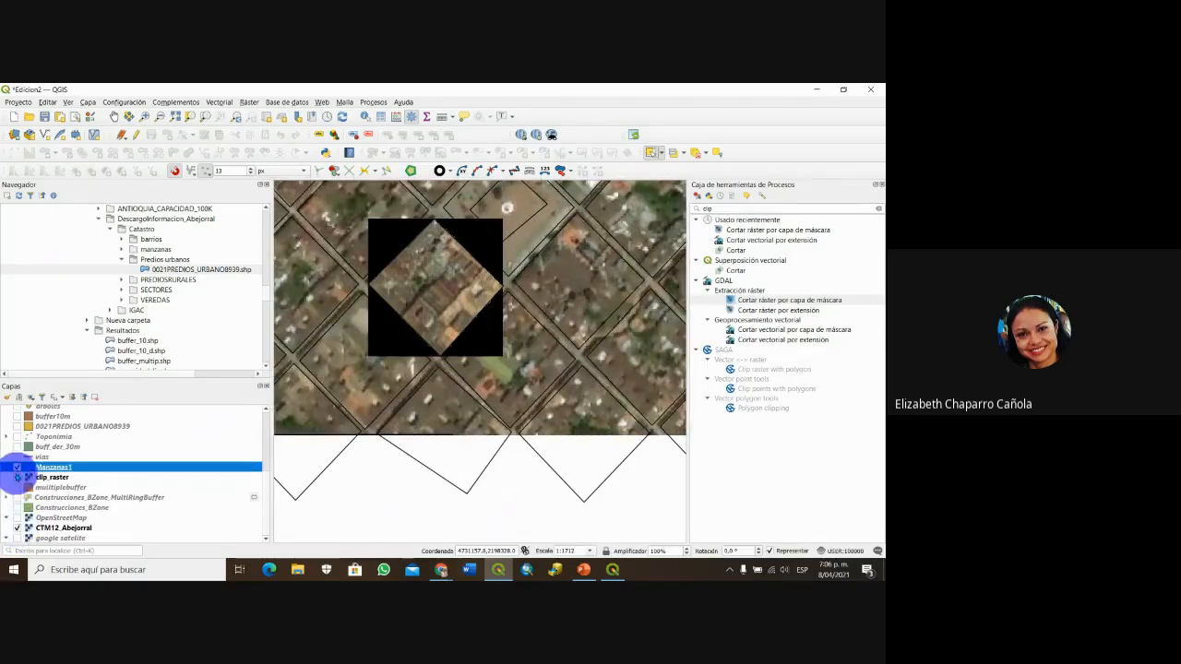
{"action": "left_click", "coordinate": [17, 477]}
{"action": "left_click_drag", "start_coordinate": [519, 434], "coordinate": [483, 448]}
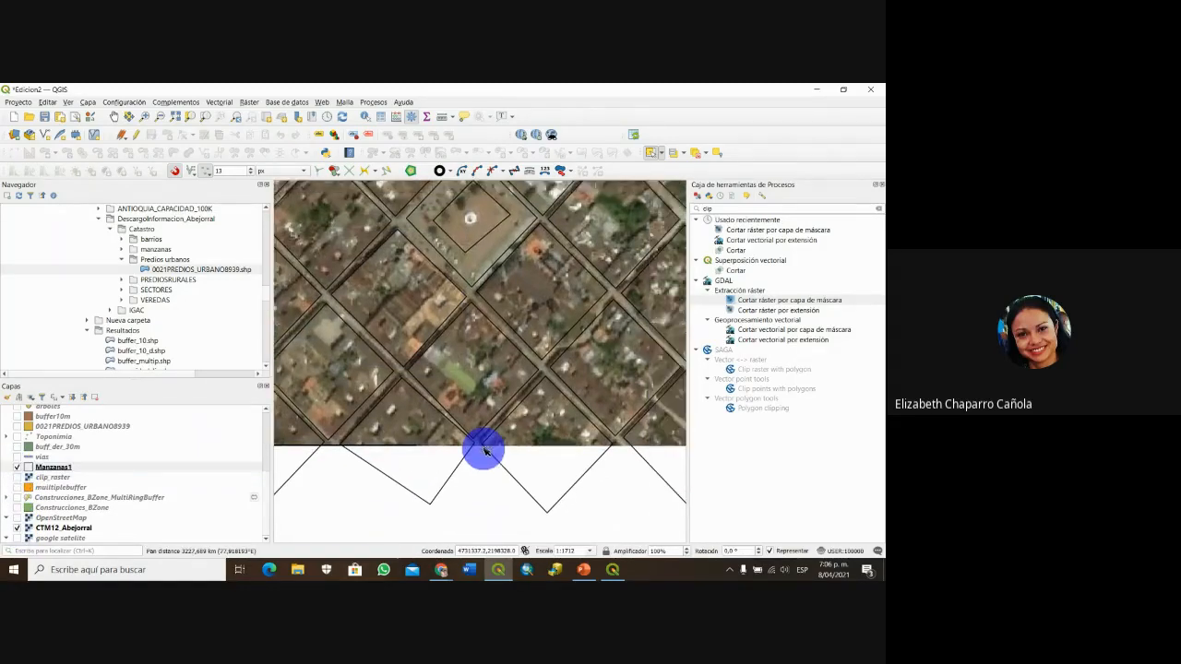
- Set up GDAL clip raster by extent with CTM12_Abejorral as input and a rectangle about 221 by 128 map units drawn southeast of the plaza
{"action": "double_click", "coordinate": [782, 311]}
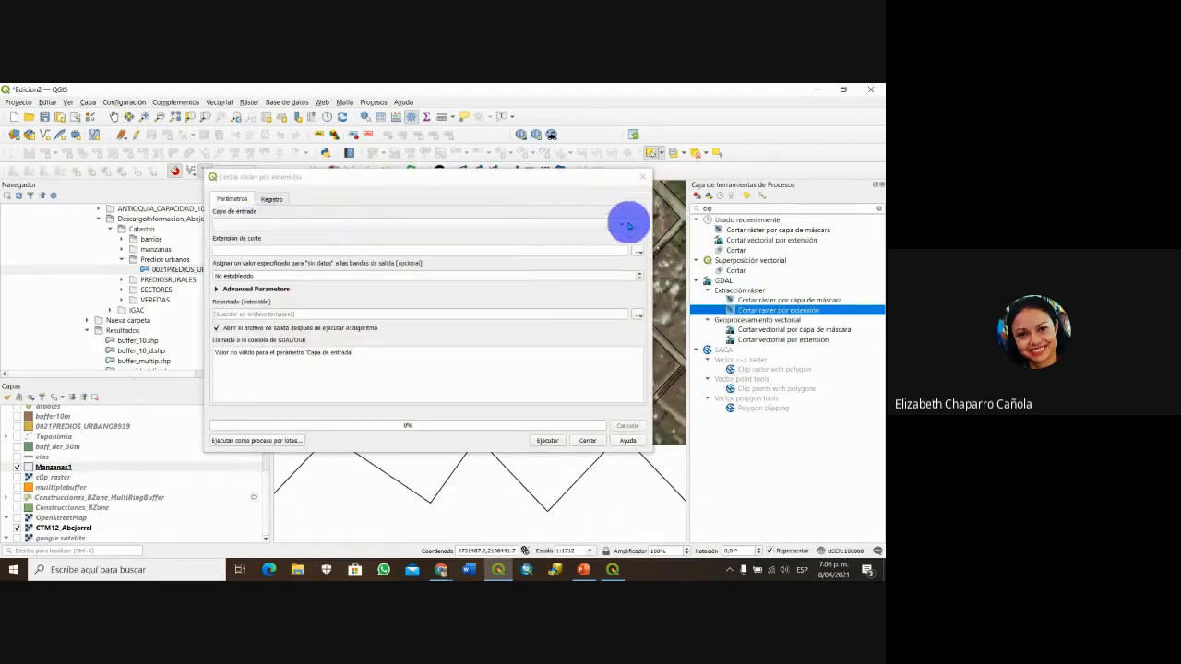
{"action": "left_click", "coordinate": [623, 227]}
{"action": "left_click", "coordinate": [364, 243]}
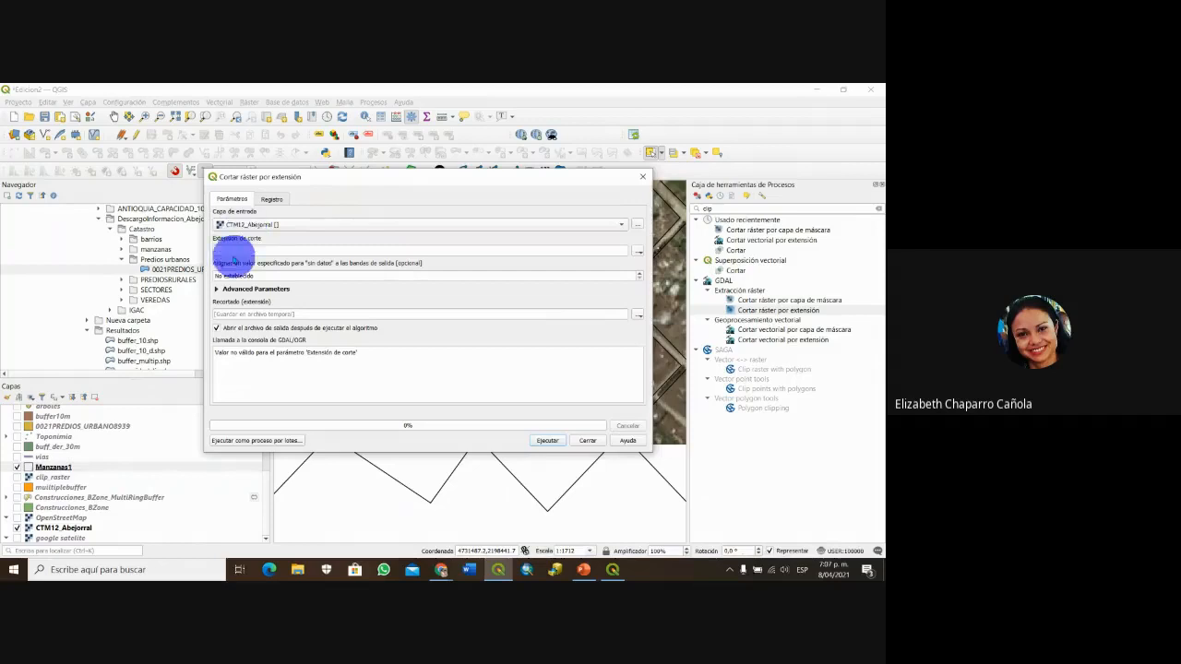
{"action": "left_click", "coordinate": [638, 251]}
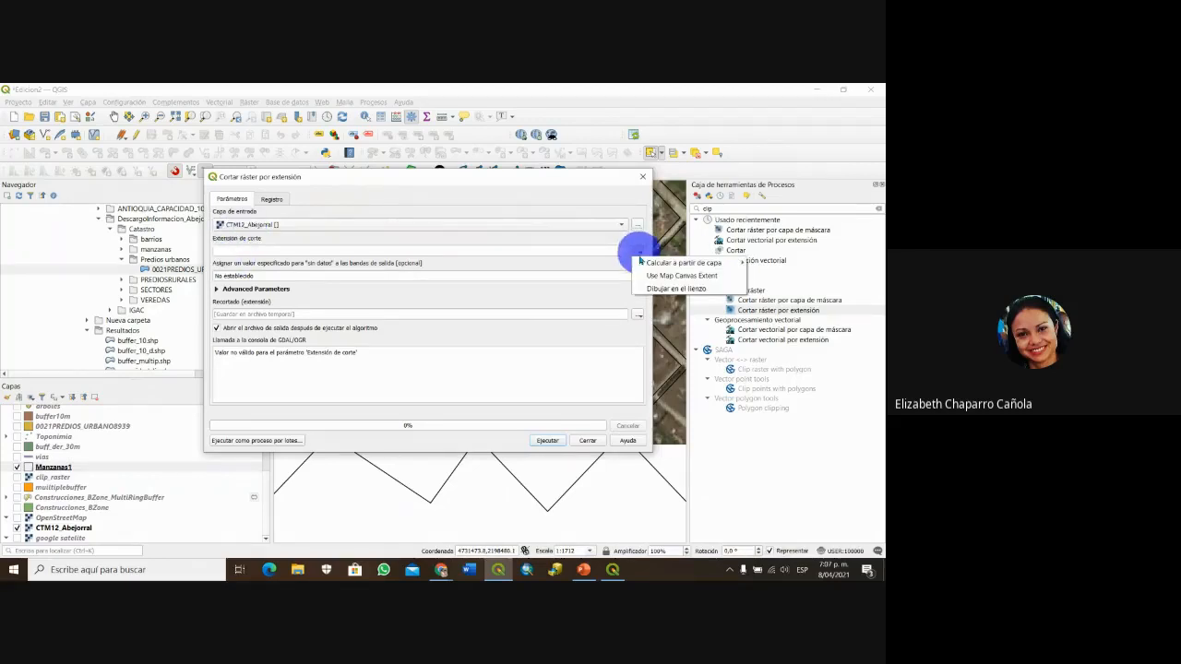
{"action": "left_click", "coordinate": [640, 289]}
{"action": "scroll", "coordinate": [601, 360], "scroll_direction": "up", "scroll_amount": 2}
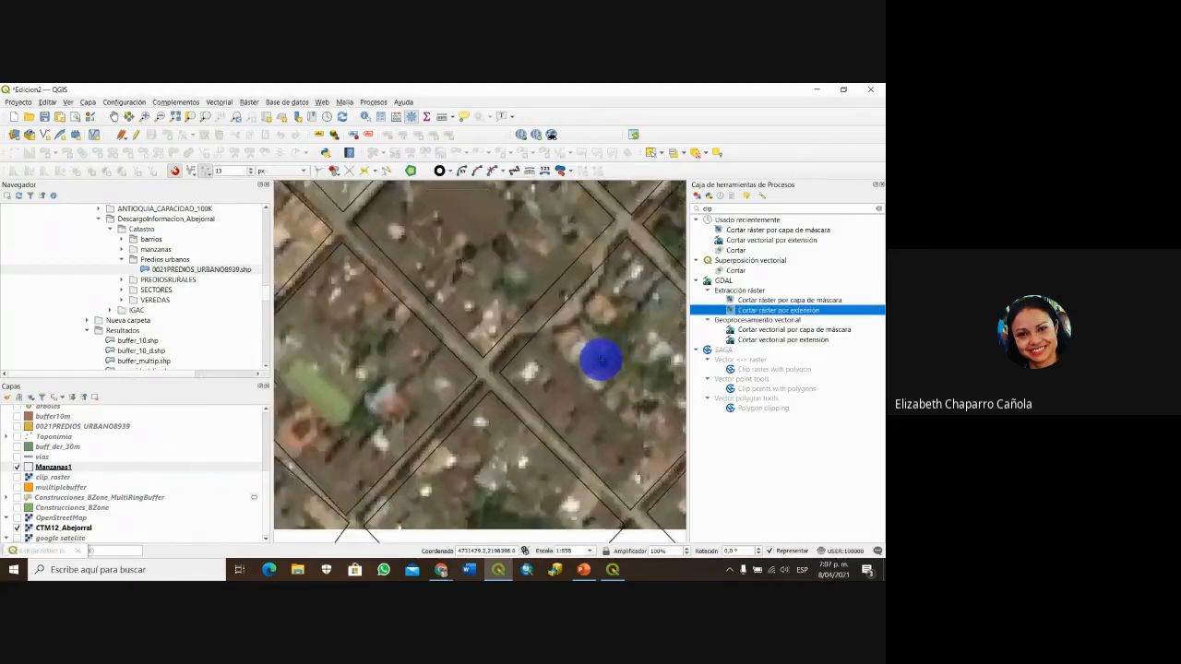
{"action": "scroll", "coordinate": [601, 360], "scroll_direction": "down", "scroll_amount": 2}
{"action": "left_click_drag", "start_coordinate": [559, 337], "coordinate": [586, 406]}
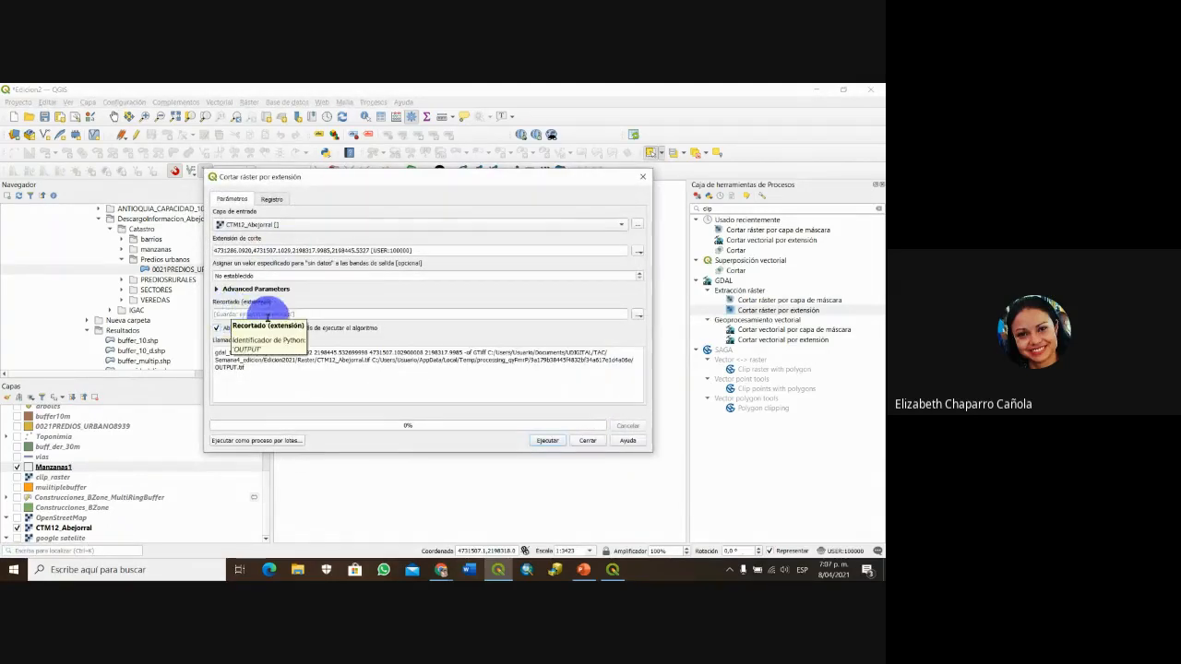
- Save the extent clip as a TIF file named raster_ext in Resultados2, run the tool and close its dialog
{"action": "left_click", "coordinate": [639, 316]}
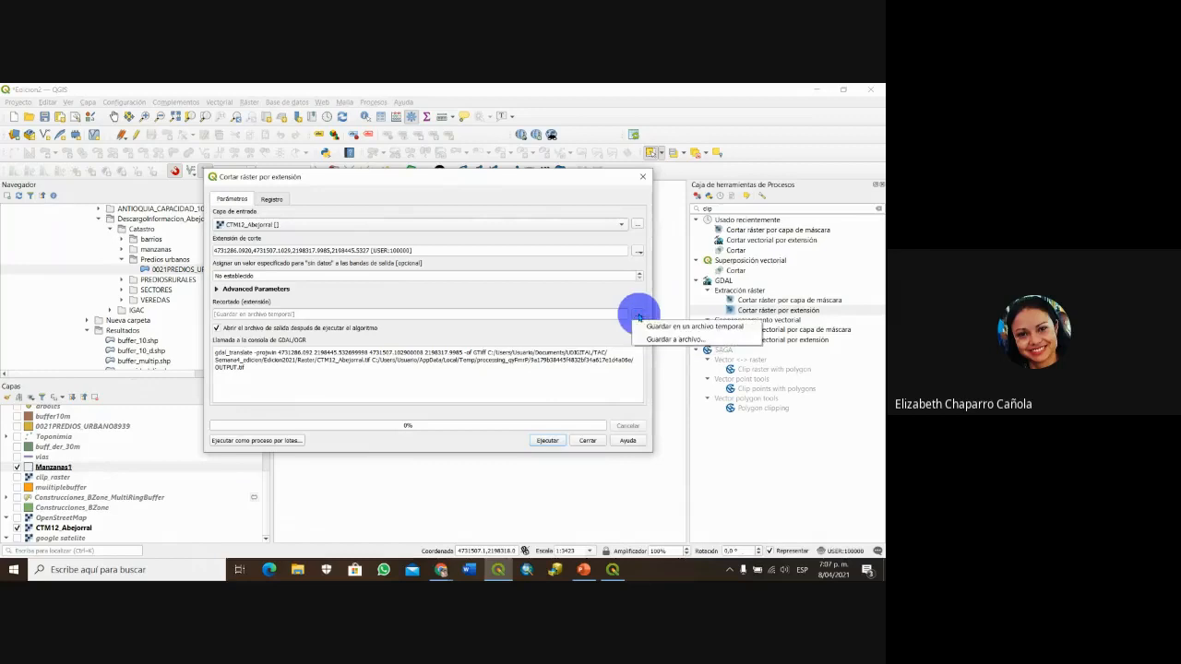
{"action": "left_click", "coordinate": [650, 340]}
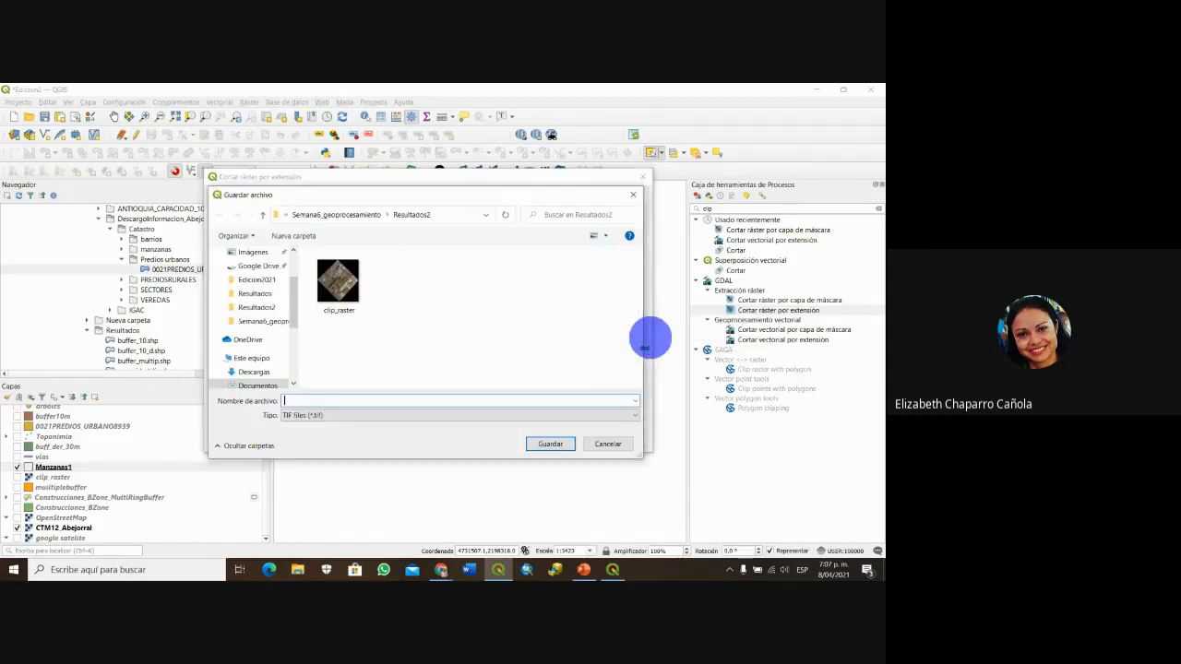
{"action": "type", "text": "cli"}
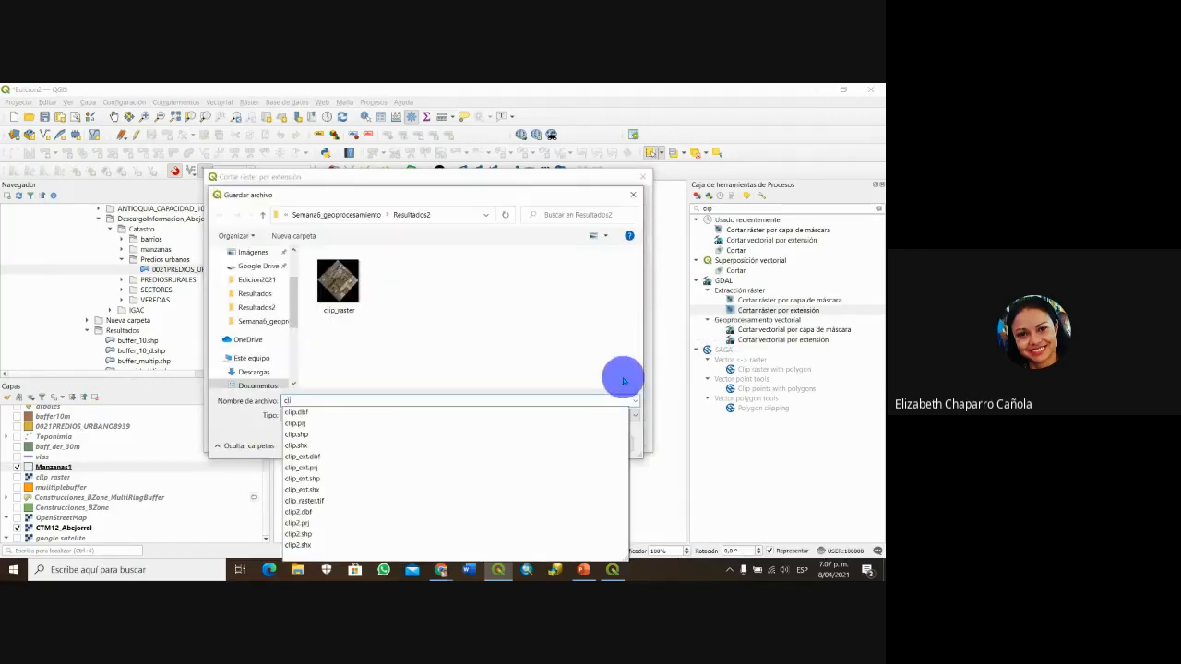
{"action": "key", "text": "BackSpace"}
{"action": "type", "text": "re"}
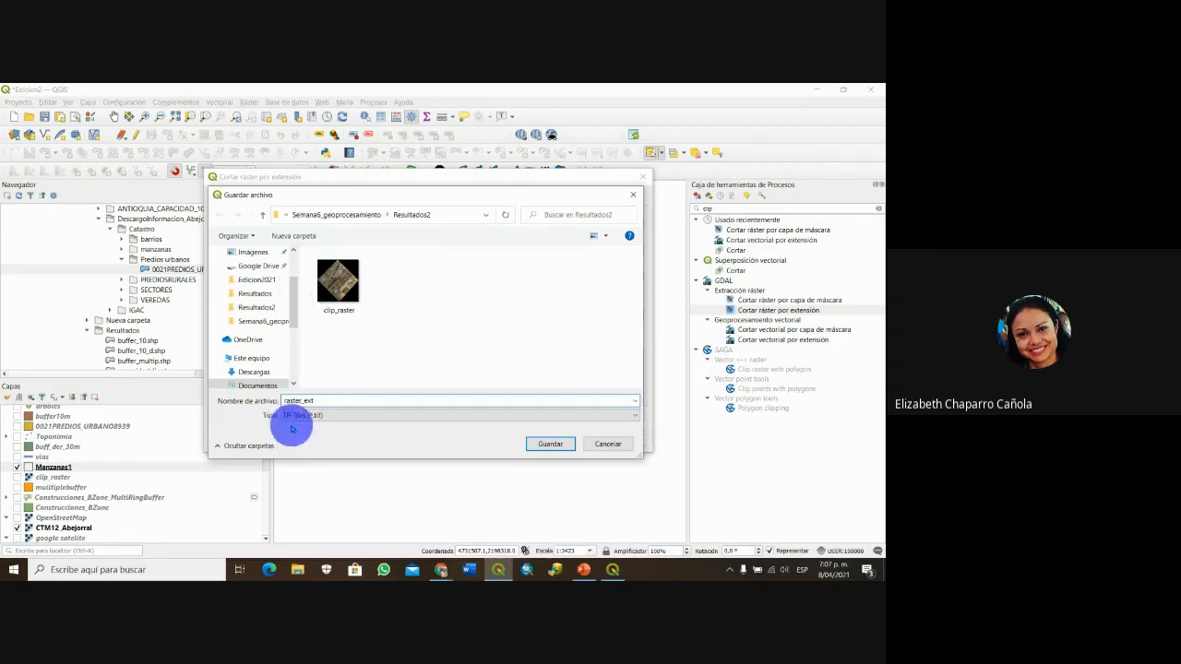
{"action": "left_click", "coordinate": [569, 444]}
{"action": "left_click", "coordinate": [559, 442]}
{"action": "left_click", "coordinate": [591, 440]}
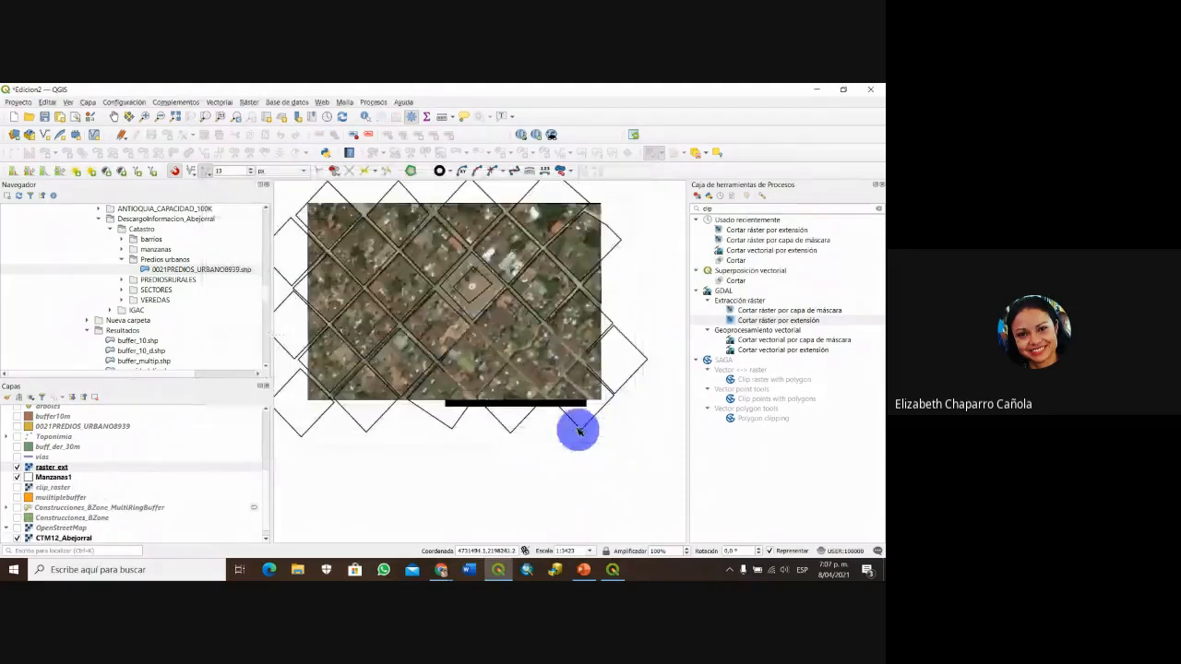
- Hide Manzanas1 and CTM12_Abejorral so that only raster_ext is displayed, and save the project
{"action": "left_click", "coordinate": [16, 477]}
{"action": "left_click_drag", "start_coordinate": [472, 422], "coordinate": [484, 351]}
{"action": "left_click", "coordinate": [16, 538]}
{"action": "left_click", "coordinate": [16, 538]}
{"action": "left_click_drag", "start_coordinate": [483, 319], "coordinate": [468, 445]}
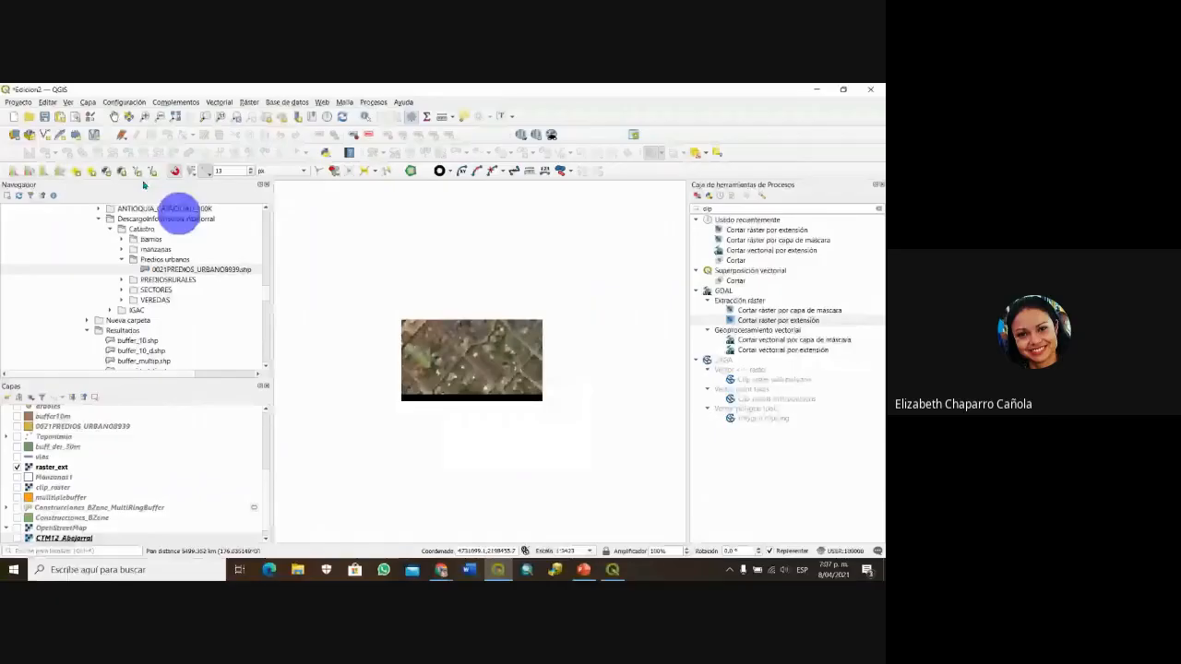
{"action": "left_click", "coordinate": [45, 117]}
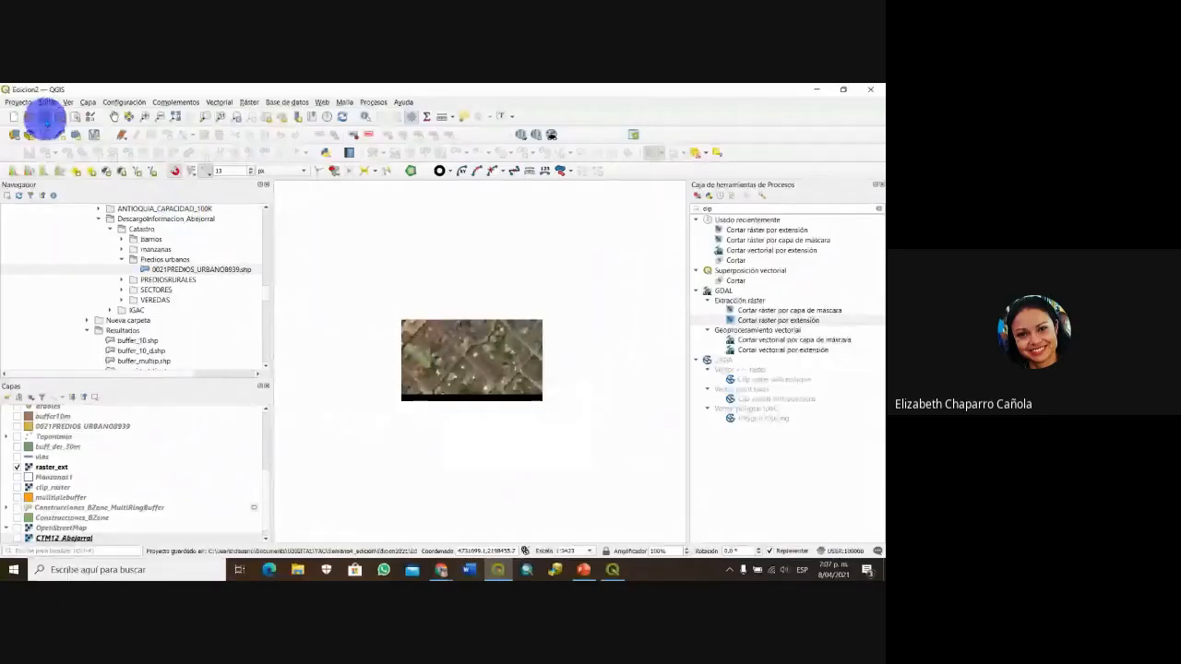
{"action": "scroll", "coordinate": [549, 339], "scroll_direction": "up", "scroll_amount": 1}
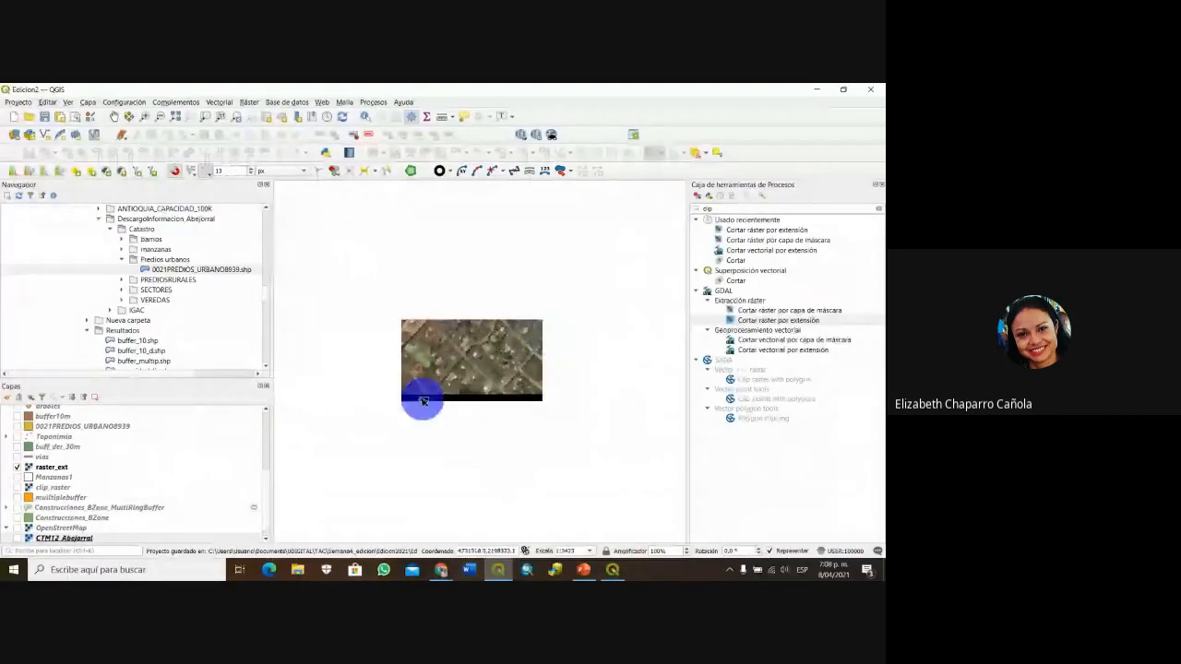
{"action": "left_click_drag", "start_coordinate": [536, 397], "coordinate": [571, 378]}
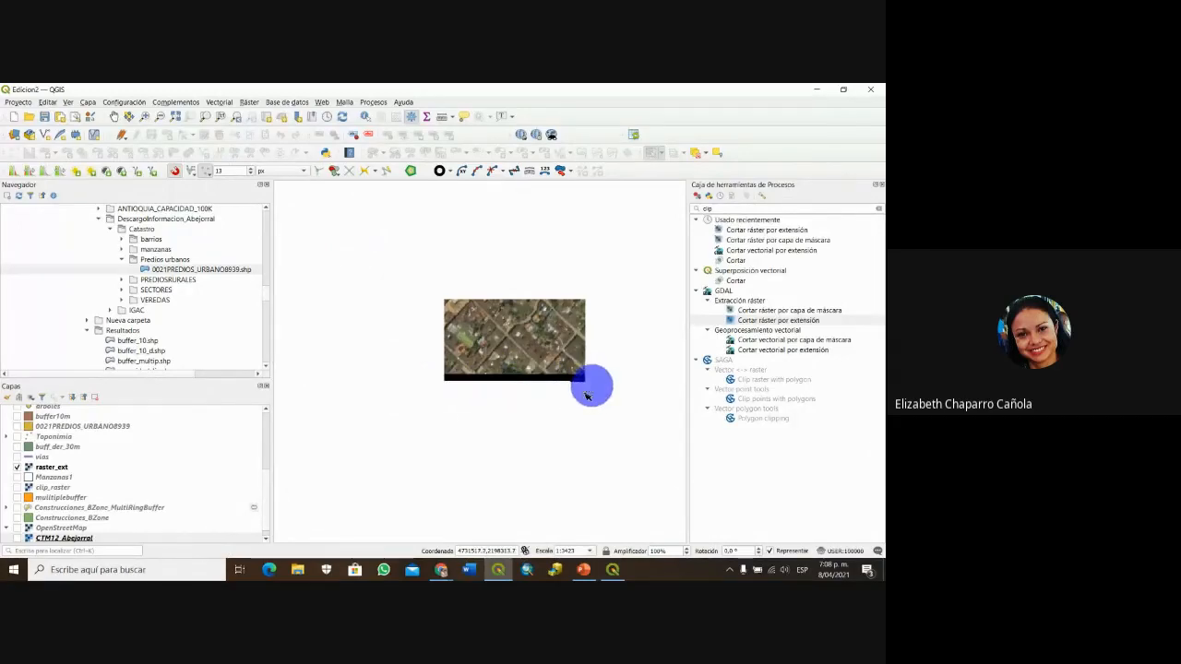
{"action": "left_click_drag", "start_coordinate": [593, 385], "coordinate": [525, 432]}
{"action": "left_click_drag", "start_coordinate": [379, 385], "coordinate": [421, 345]}
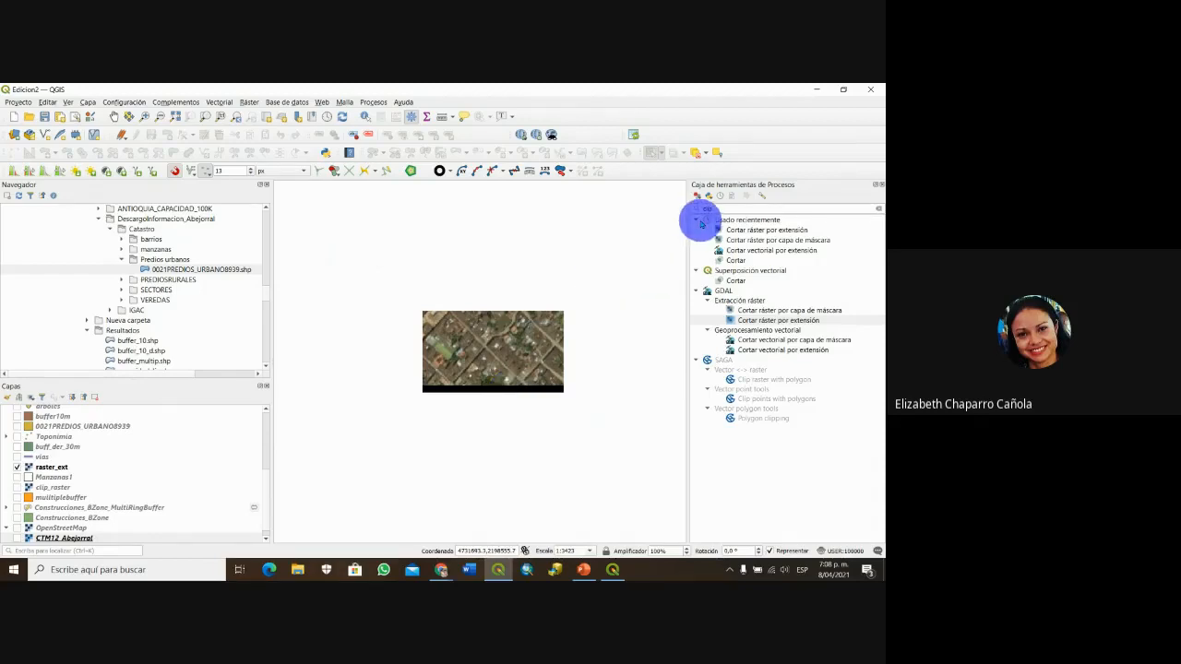
{"action": "left_click", "coordinate": [723, 209]}
{"action": "left_click_drag", "start_coordinate": [722, 209], "coordinate": [702, 211]}
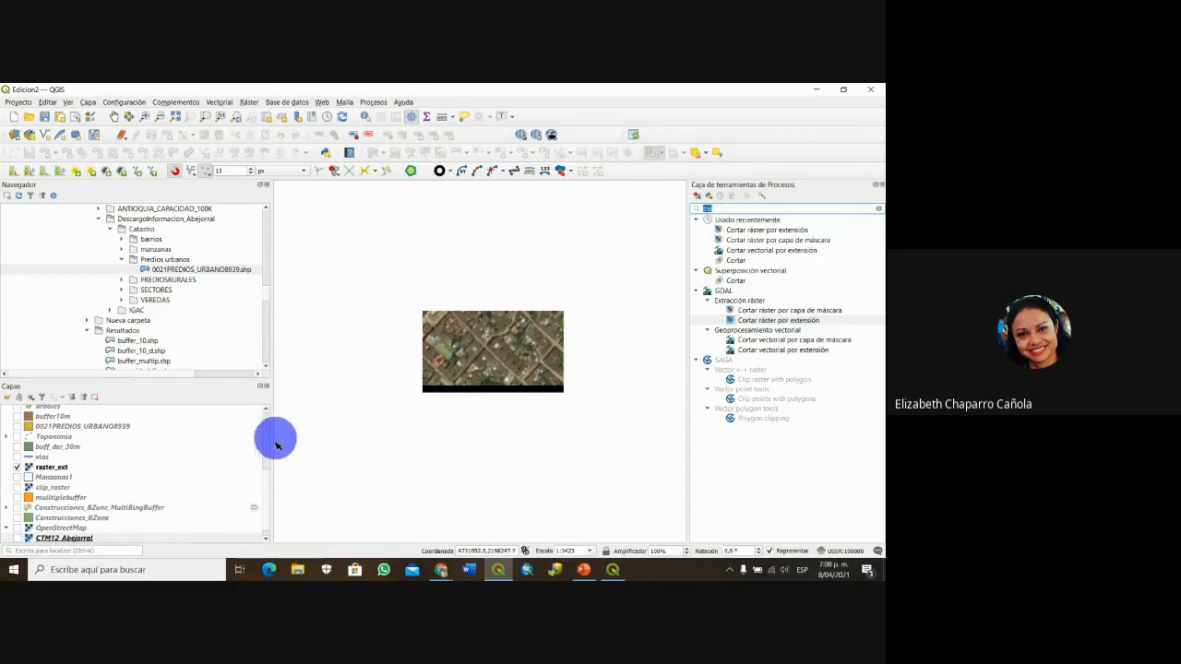
- Look through the layer list and toggle the visibility of clip_raster to compare it with raster_ext
{"action": "scroll", "coordinate": [267, 447], "scroll_direction": "up", "scroll_amount": 5}
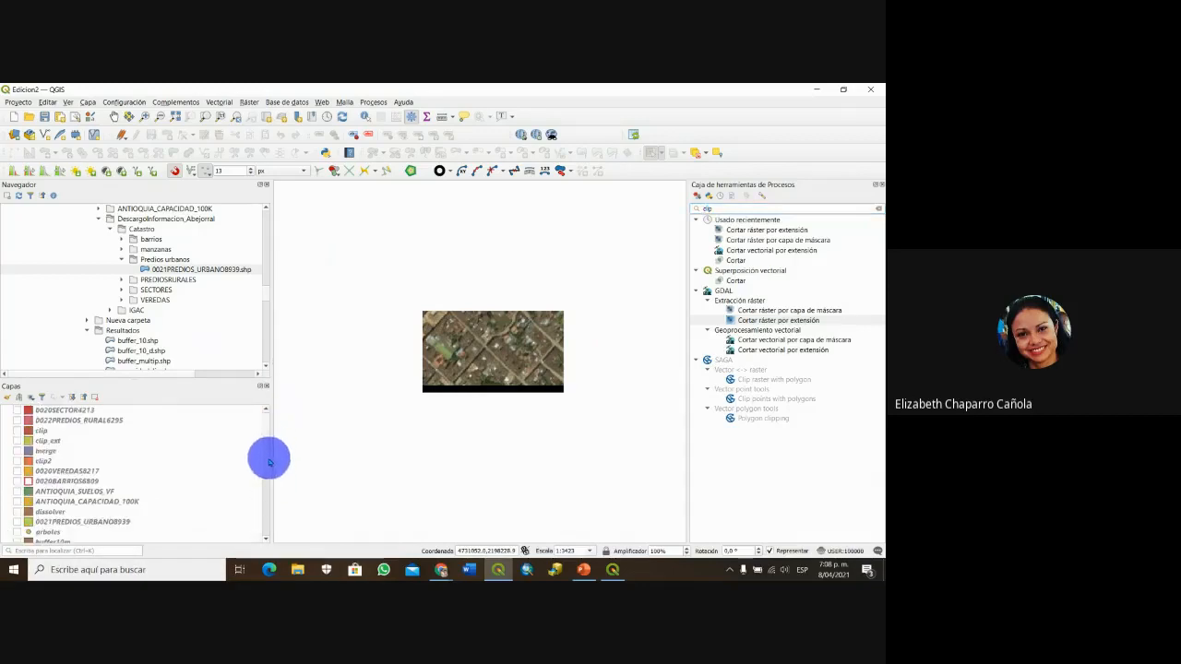
{"action": "scroll", "coordinate": [143, 463], "scroll_direction": "down", "scroll_amount": 5}
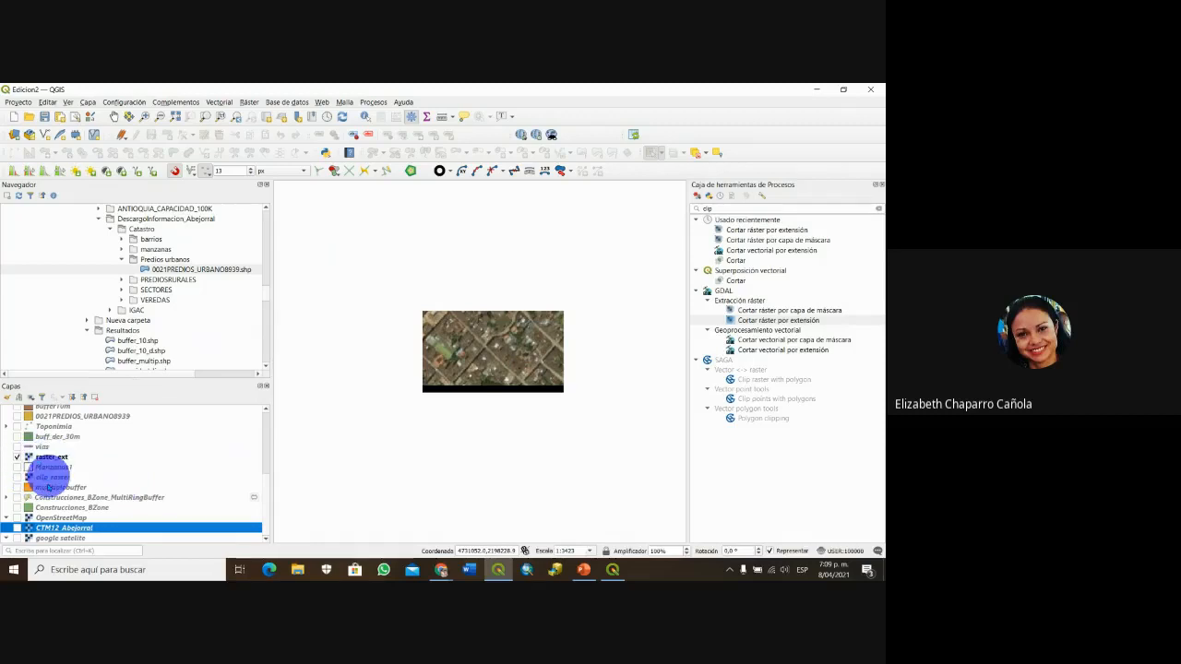
{"action": "scroll", "coordinate": [111, 453], "scroll_direction": "up", "scroll_amount": 5}
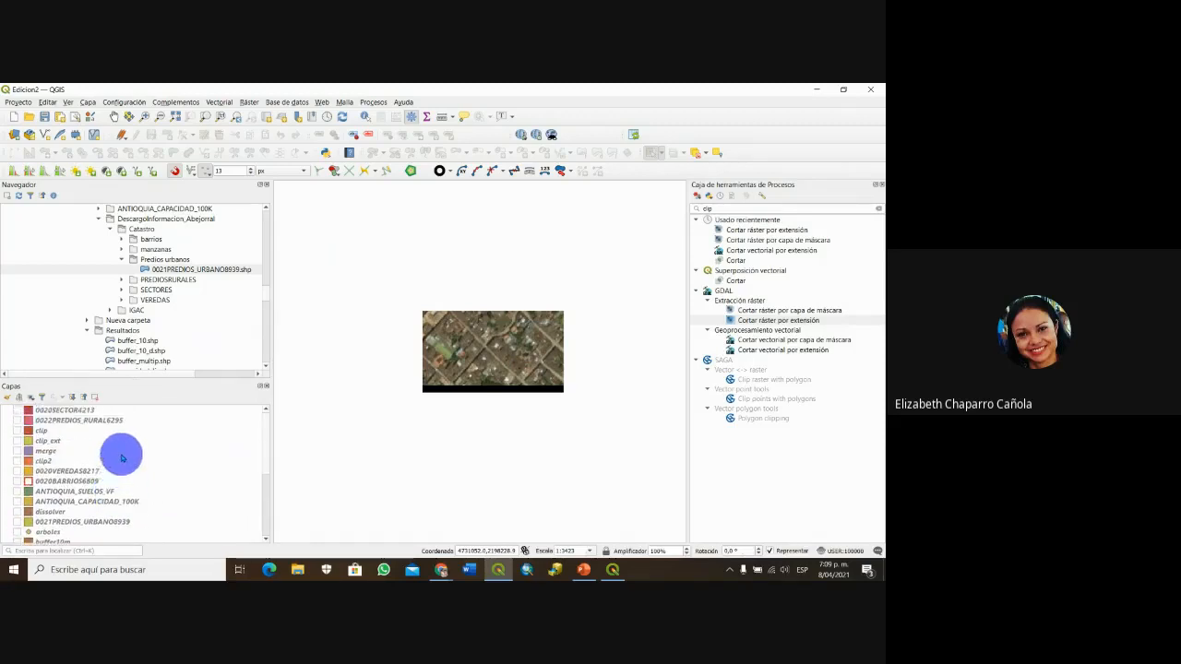
{"action": "scroll", "coordinate": [179, 453], "scroll_direction": "down", "scroll_amount": 3}
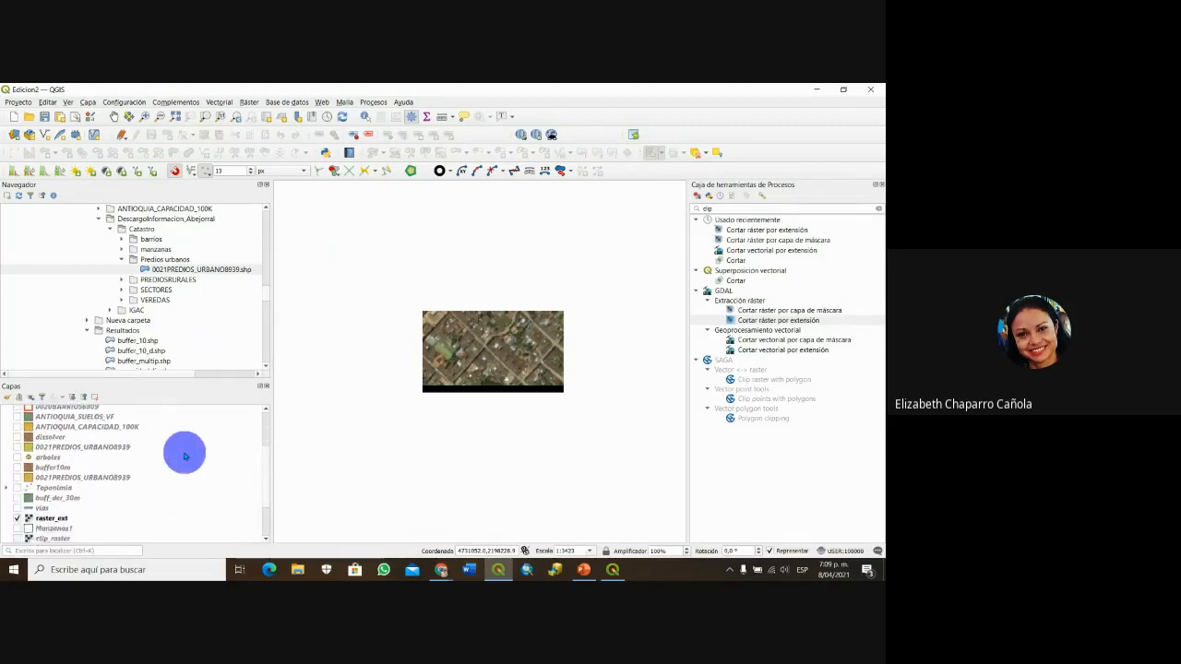
{"action": "scroll", "coordinate": [185, 450], "scroll_direction": "down", "scroll_amount": 2}
{"action": "left_click", "coordinate": [20, 489]}
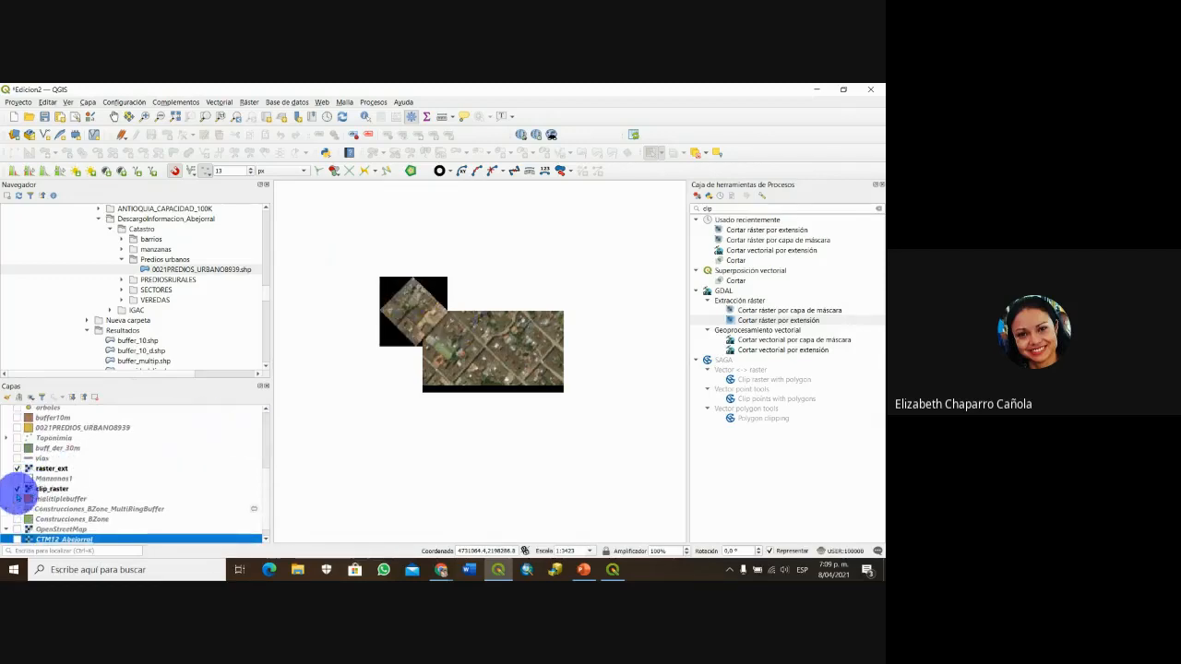
{"action": "left_click", "coordinate": [20, 489]}
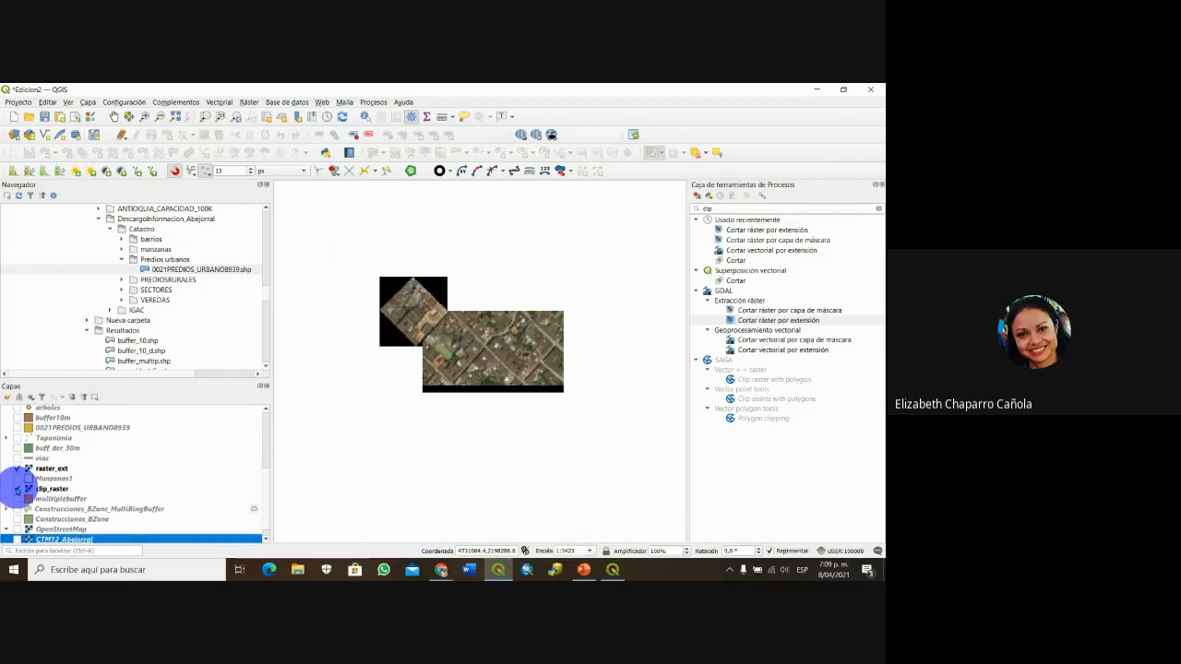
- Toggle the visibility of clip_raster repeatedly to compare its area with raster_ext, leaving both layers displayed
{"action": "left_click", "coordinate": [18, 489]}
{"action": "left_click", "coordinate": [18, 489]}
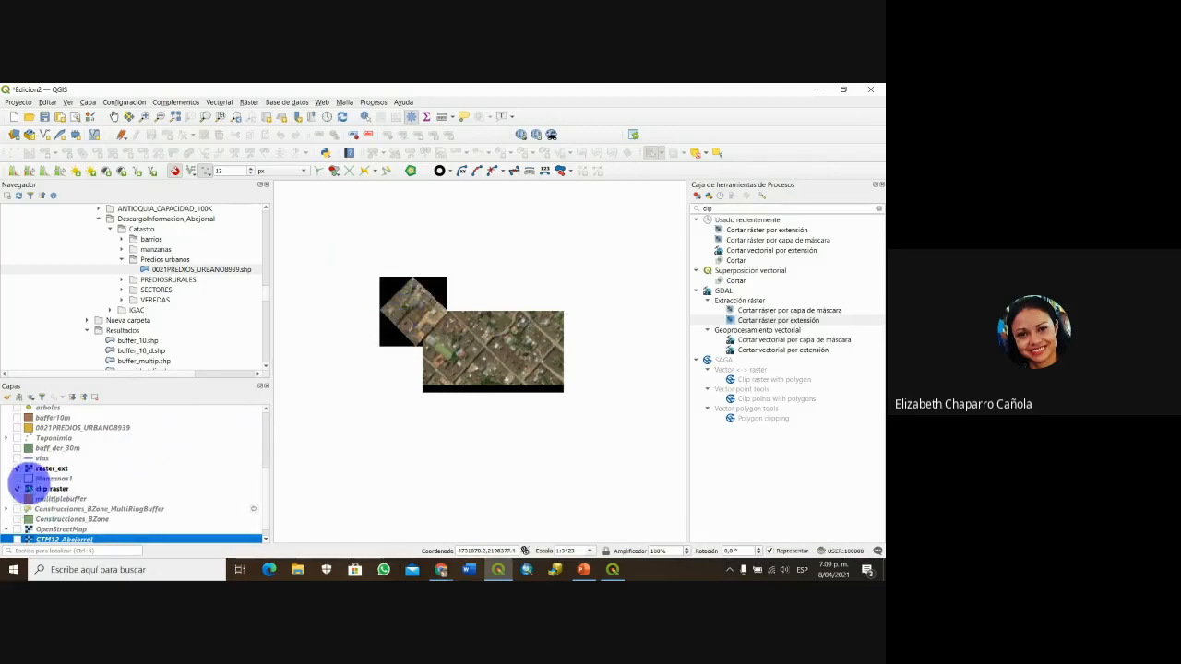
{"action": "left_click", "coordinate": [18, 489]}
{"action": "left_click", "coordinate": [18, 489]}
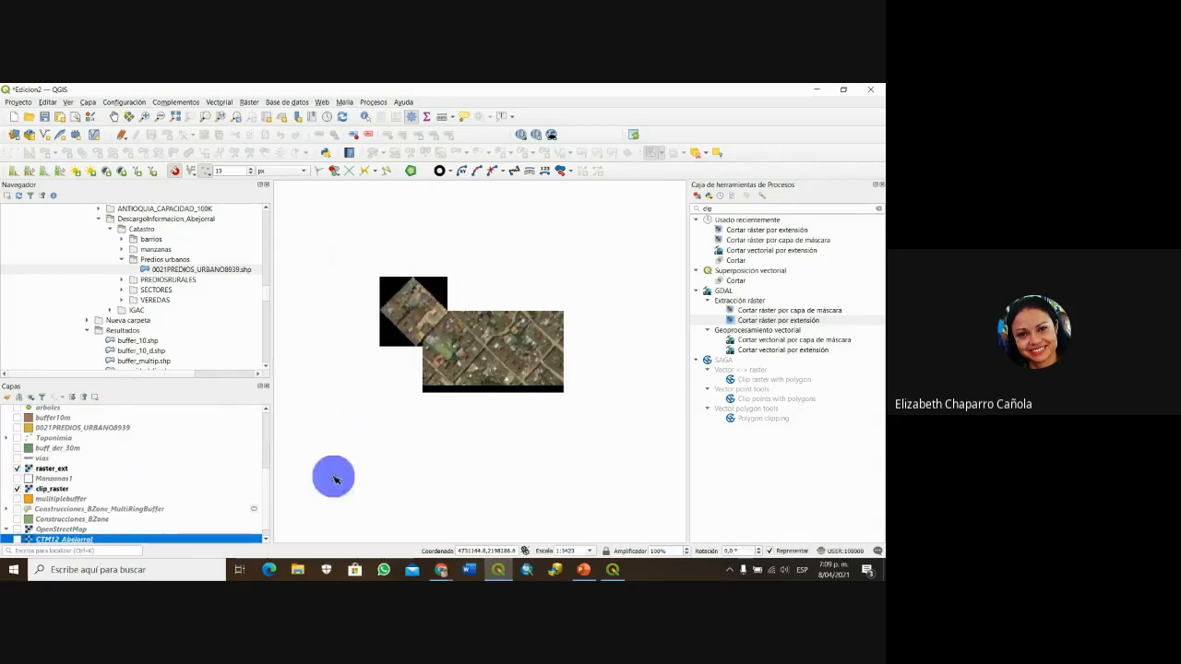
{"action": "left_click", "coordinate": [17, 489]}
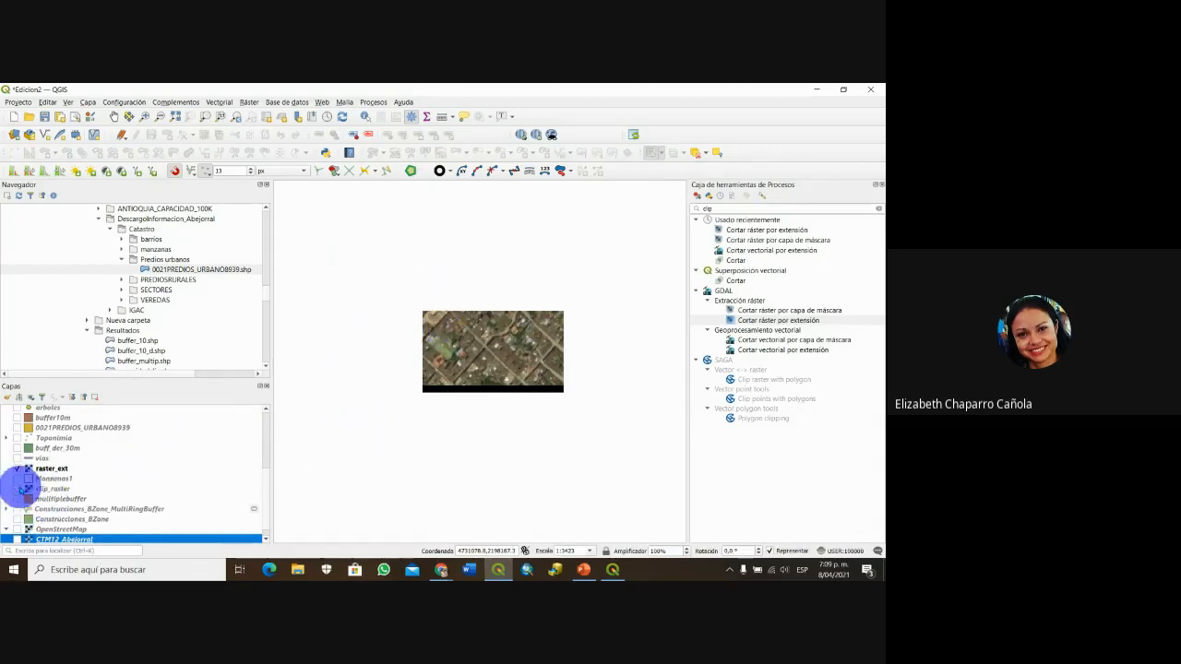
{"action": "left_click", "coordinate": [18, 489]}
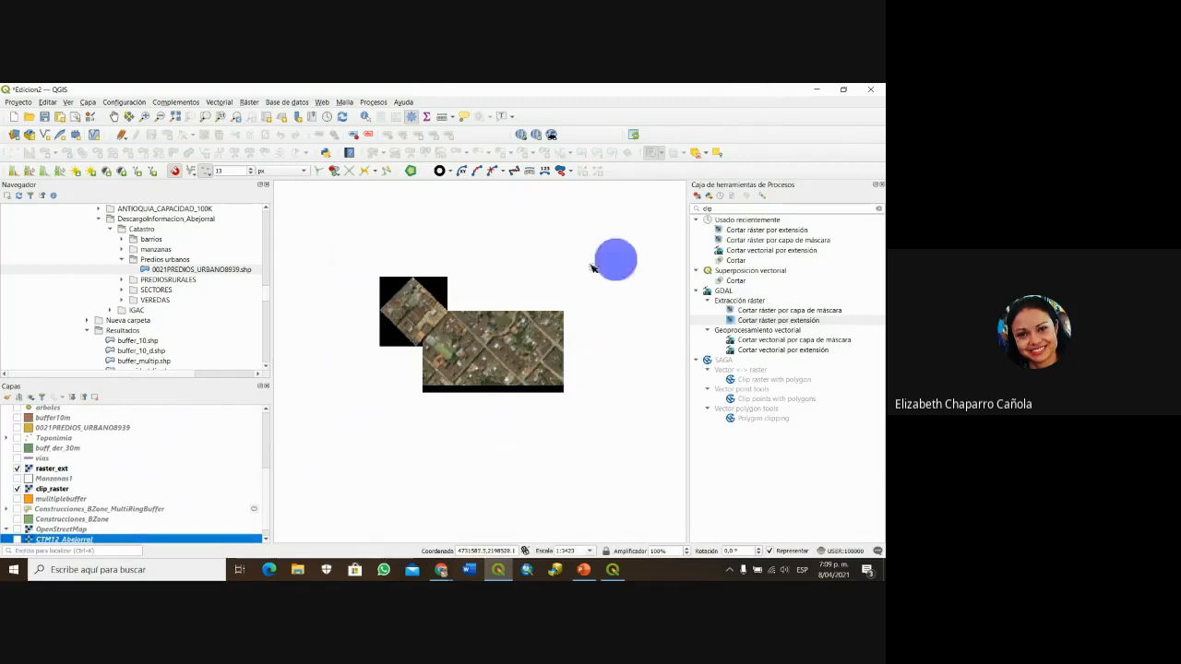
- Set up the raster Merge (Combinar) tool with clip_raster and raster_ext as its input layers
{"action": "left_click", "coordinate": [249, 104]}
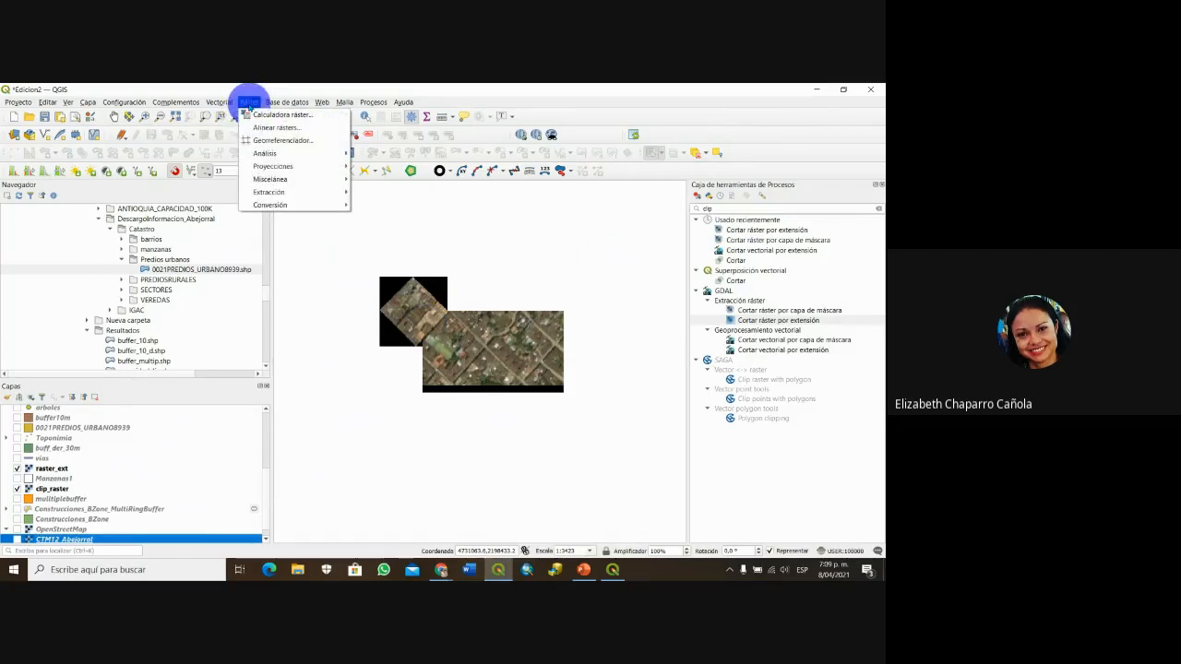
{"action": "mouse_move", "coordinate": [275, 181]}
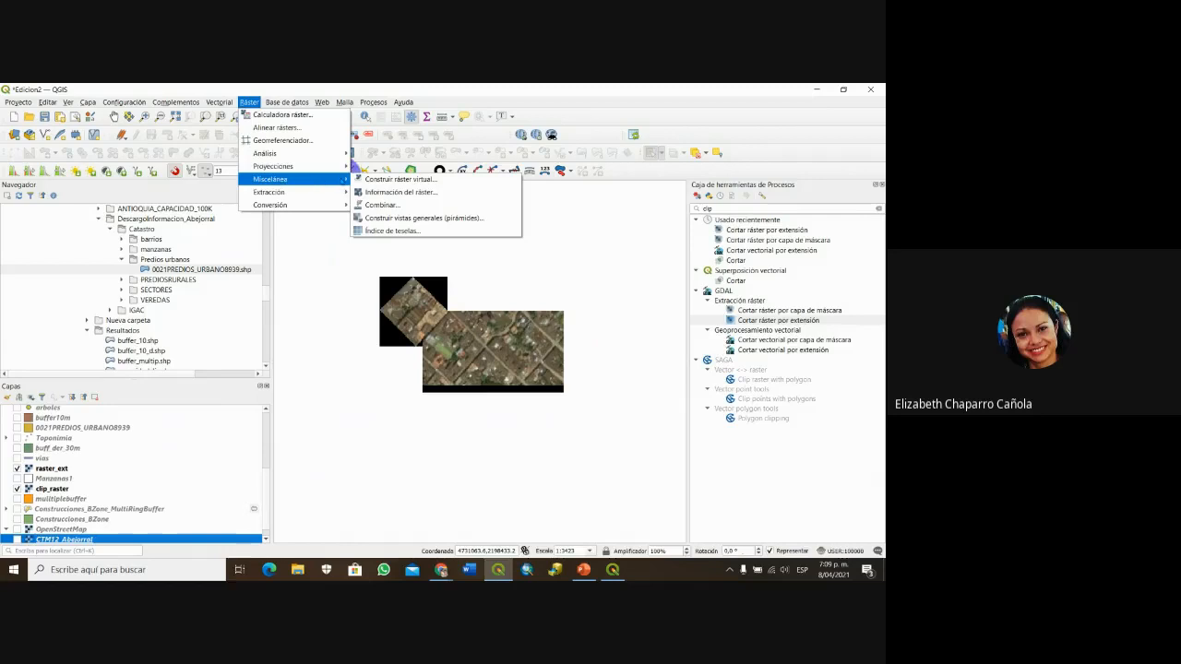
{"action": "left_click", "coordinate": [416, 204]}
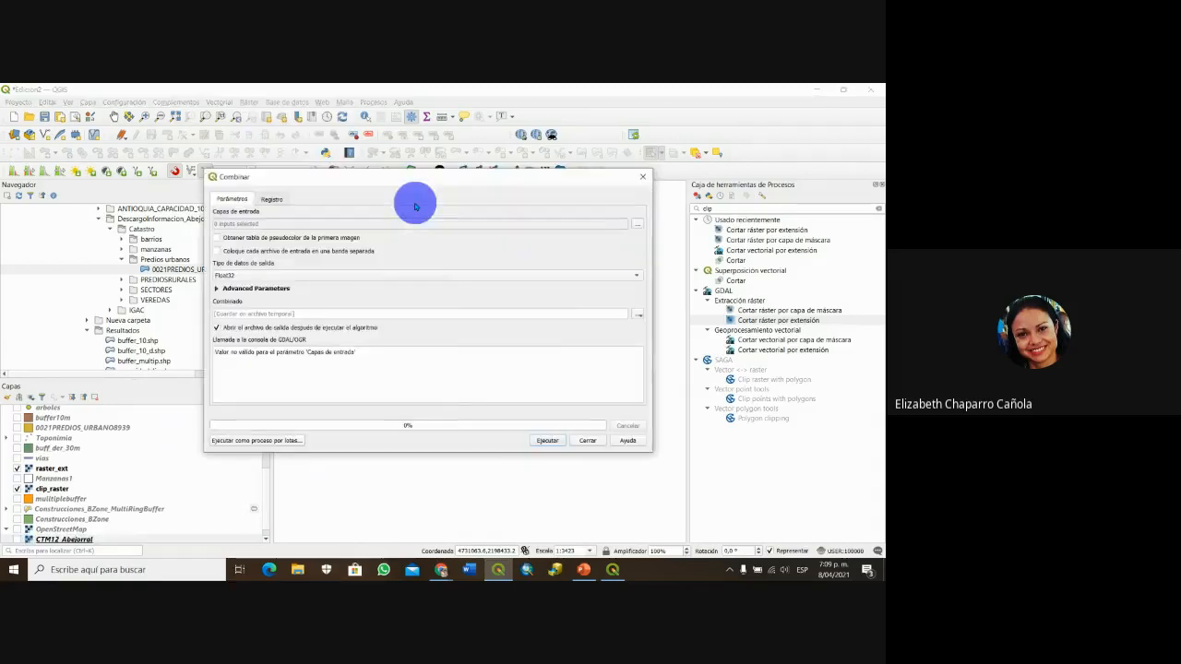
{"action": "left_click_drag", "start_coordinate": [422, 181], "coordinate": [468, 169]}
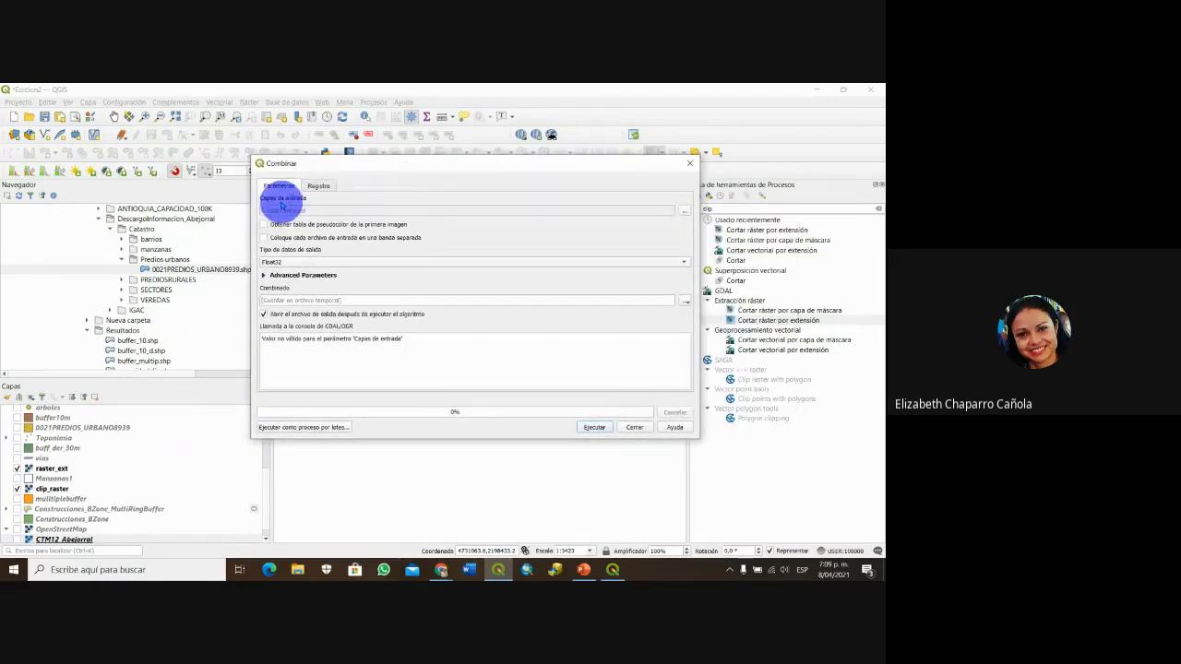
{"action": "left_click", "coordinate": [683, 214]}
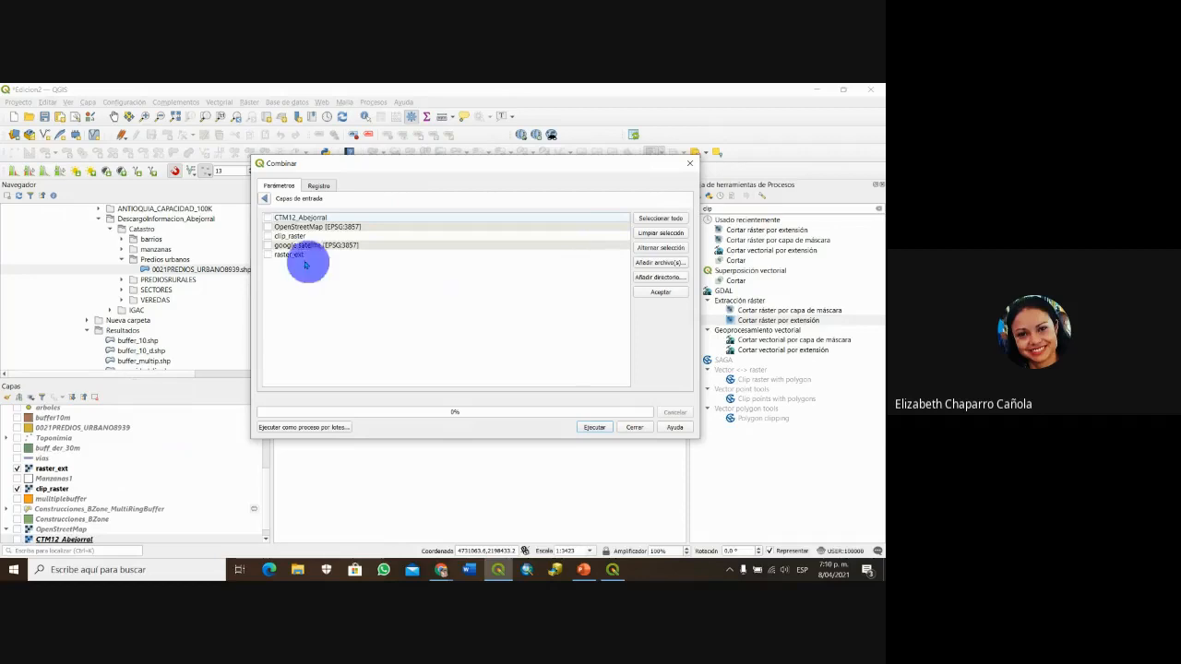
{"action": "left_click", "coordinate": [268, 236]}
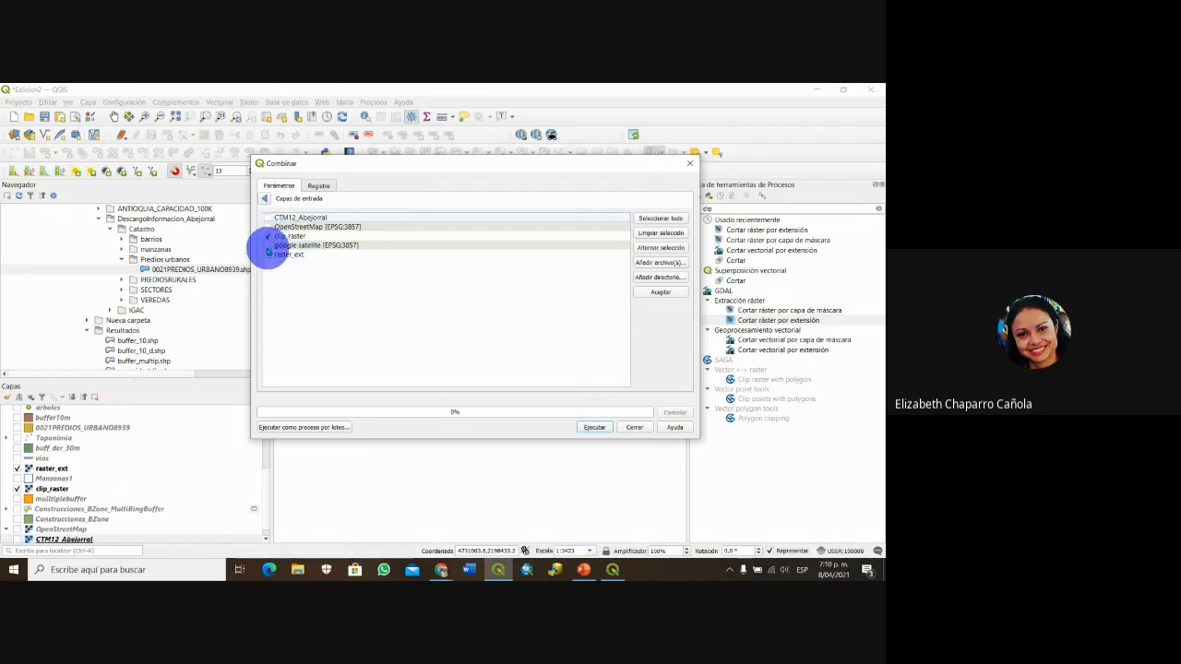
{"action": "left_click", "coordinate": [269, 255]}
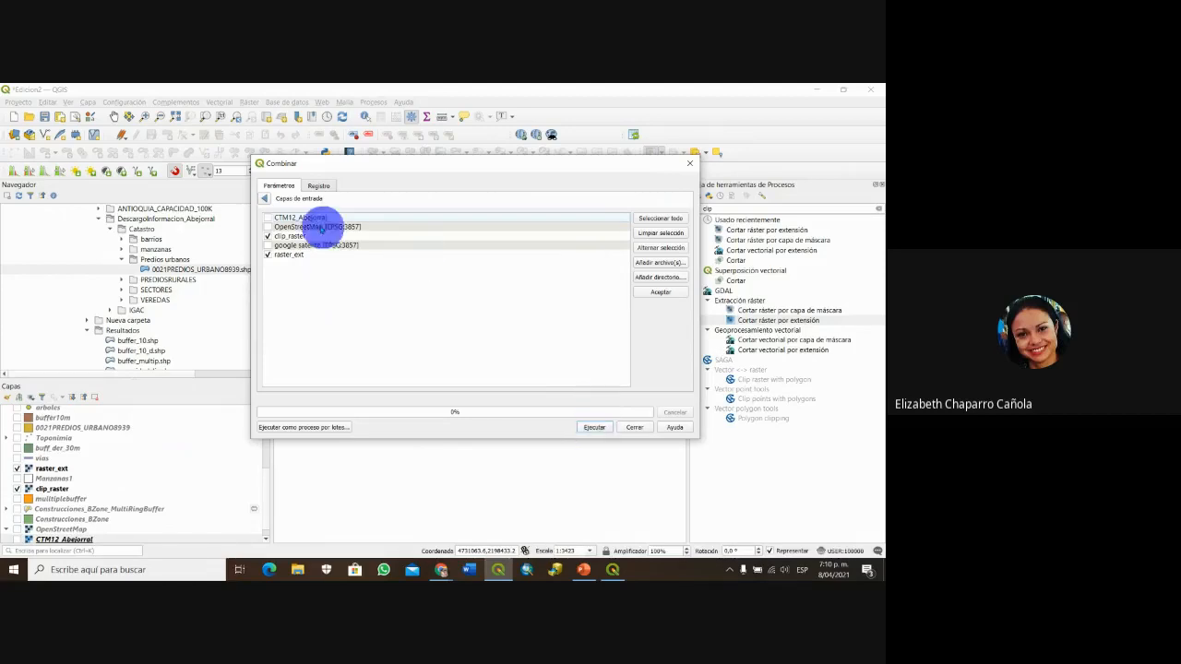
{"action": "left_click", "coordinate": [265, 199]}
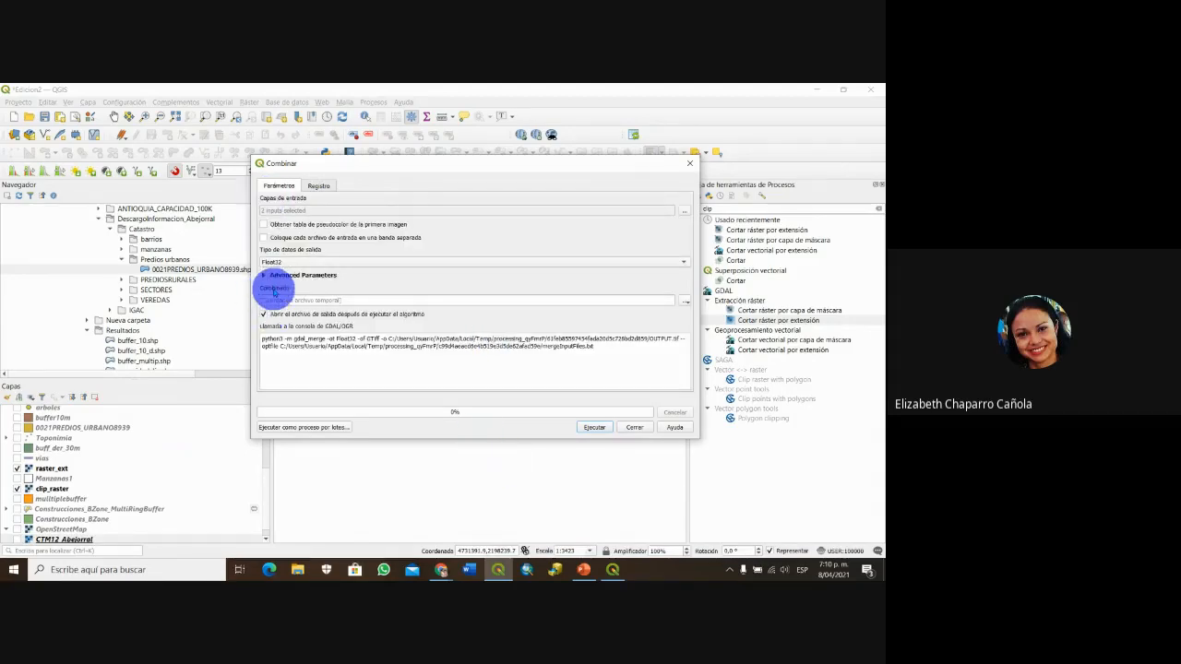
- Save the merged output as a TIF file named merge_raster in Resultados2, run the tool and close its dialog
{"action": "left_click", "coordinate": [685, 300]}
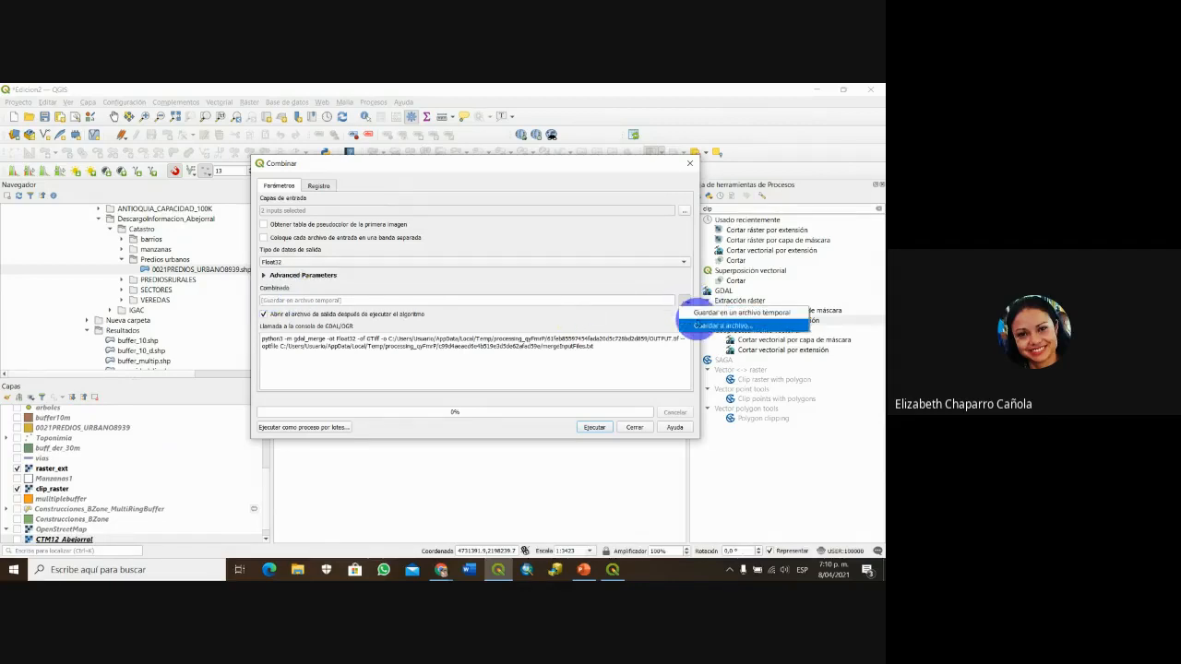
{"action": "left_click", "coordinate": [700, 323]}
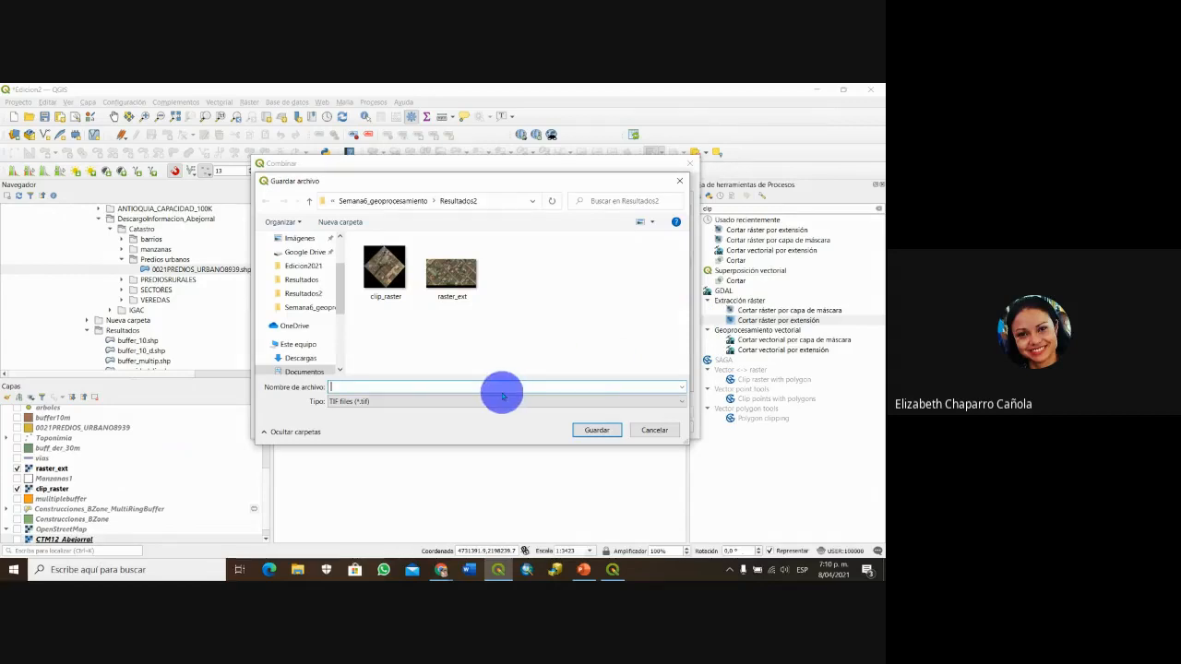
{"action": "type", "text": "merge_raster"}
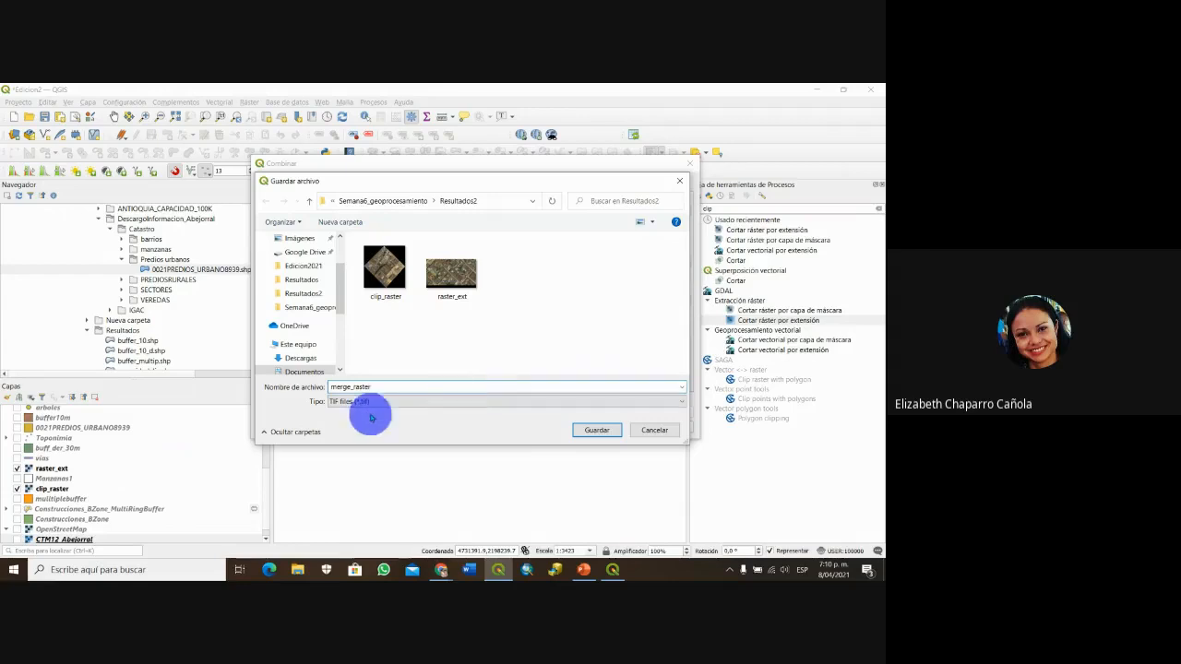
{"action": "left_click", "coordinate": [596, 429]}
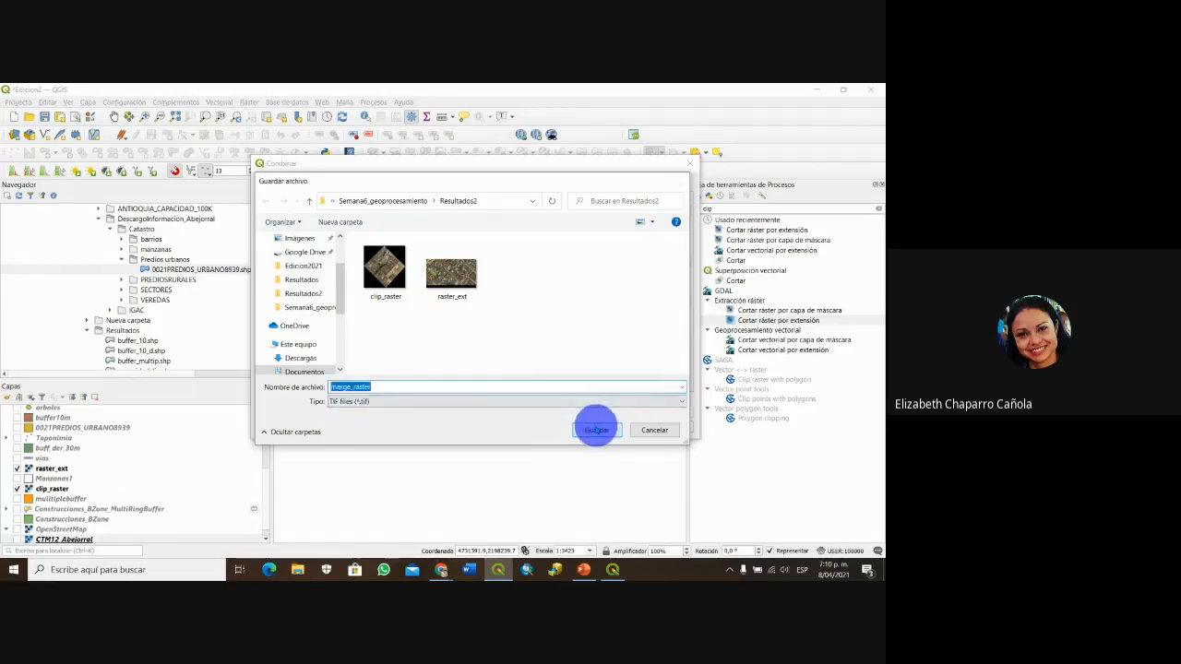
{"action": "left_click", "coordinate": [595, 428]}
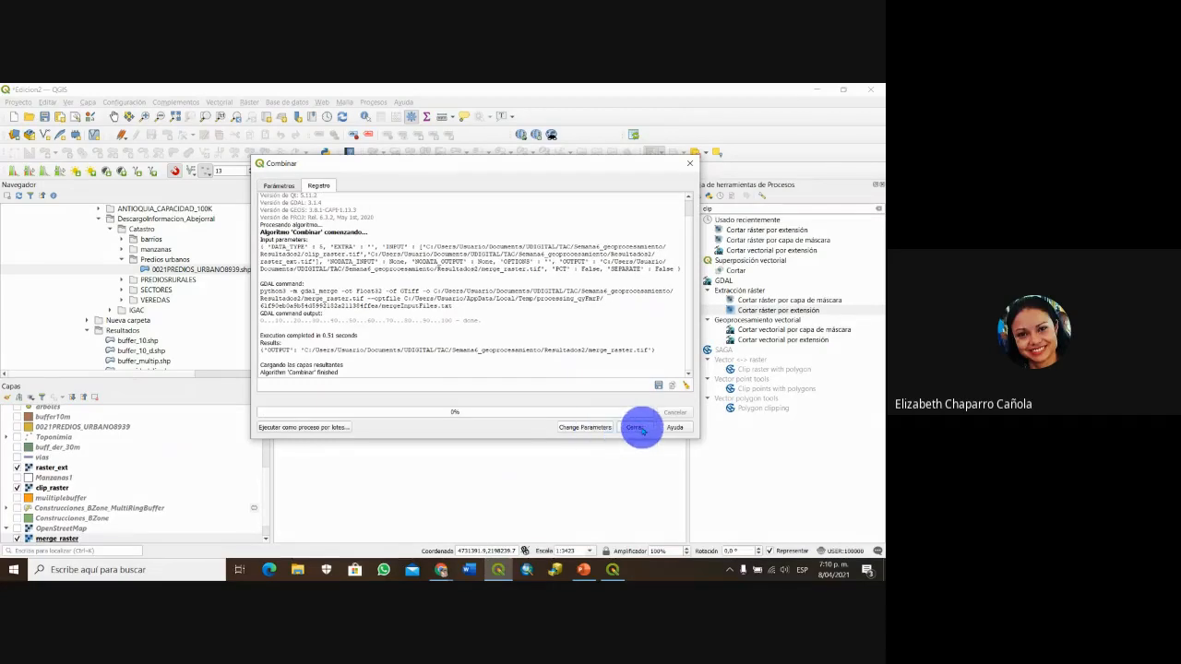
{"action": "left_click", "coordinate": [641, 428]}
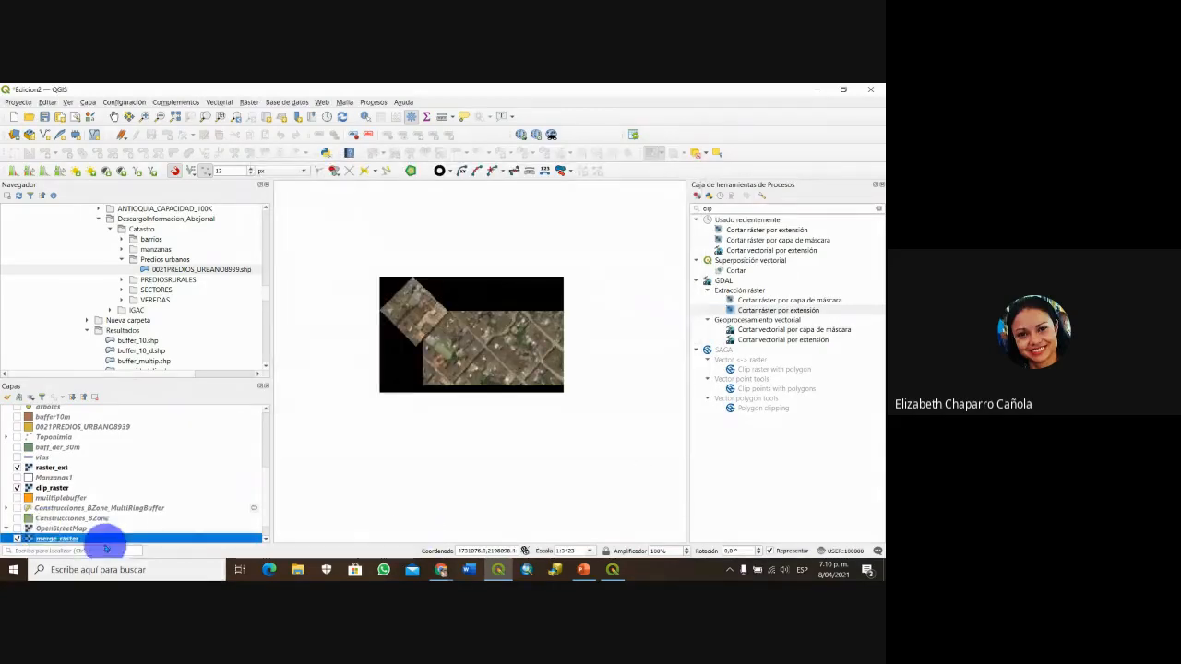
- Hide raster_ext and clip_raster so that only merge_raster is displayed
{"action": "left_click", "coordinate": [16, 467]}
{"action": "left_click", "coordinate": [16, 487]}
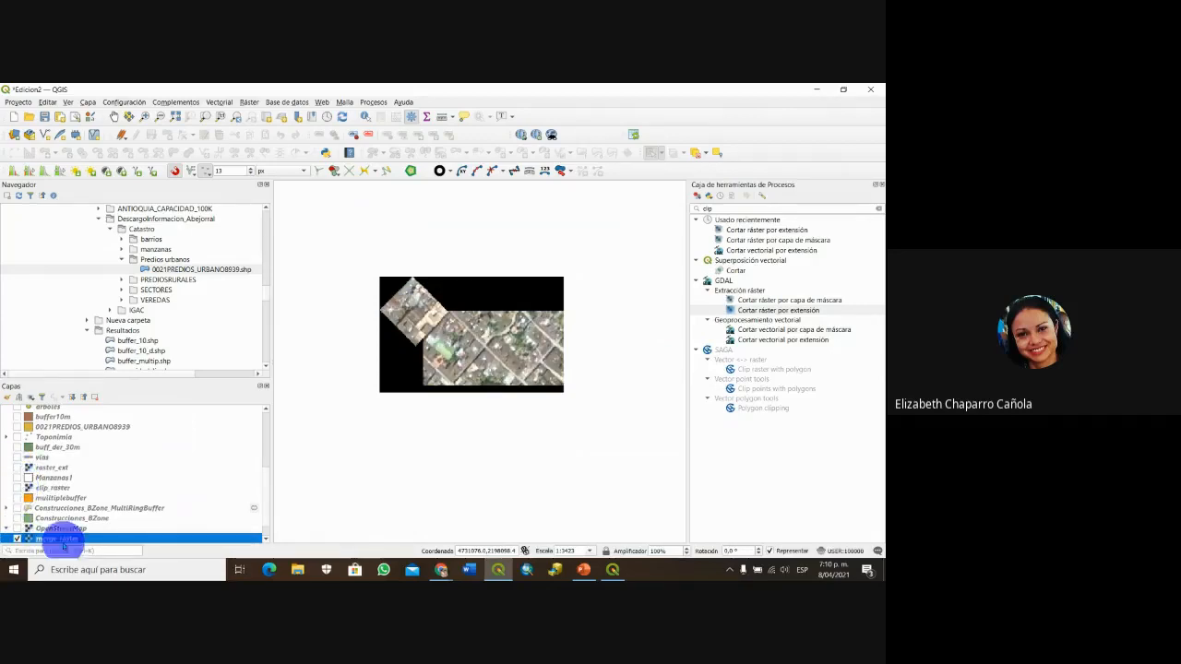
- Examine merge_raster closely where the two clipped areas join, and save the project
{"action": "scroll", "coordinate": [489, 355], "scroll_direction": "up", "scroll_amount": 1}
{"action": "left_click_drag", "start_coordinate": [460, 372], "coordinate": [545, 342]}
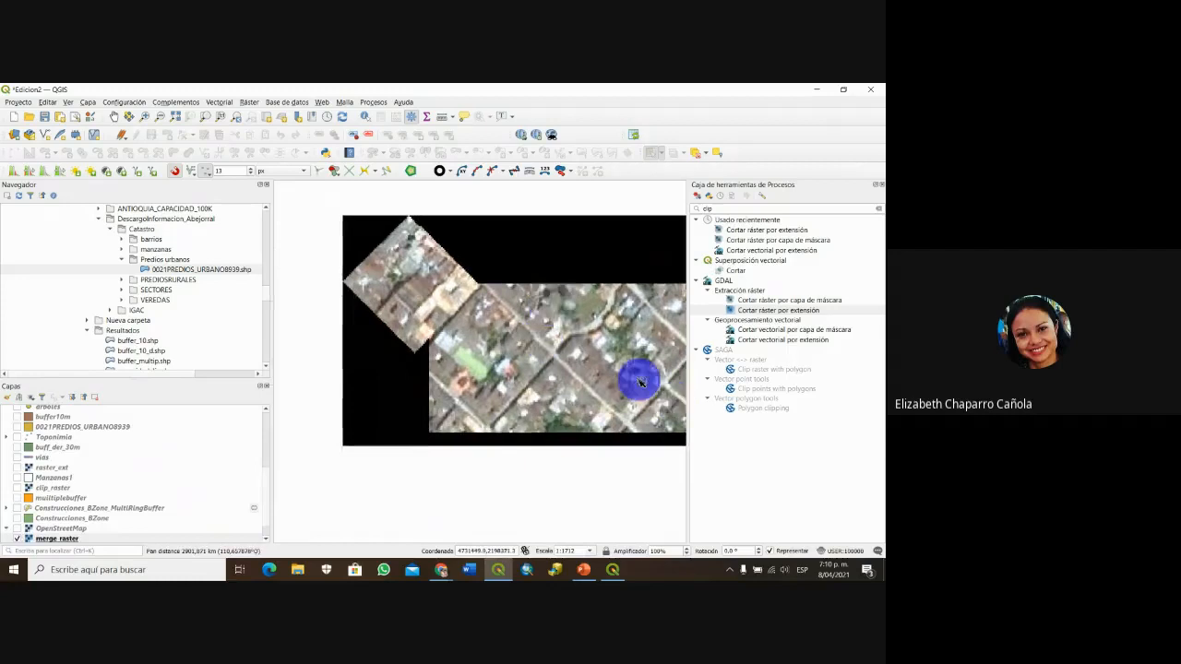
{"action": "scroll", "coordinate": [638, 379], "scroll_direction": "up", "scroll_amount": 1}
{"action": "left_click_drag", "start_coordinate": [436, 342], "coordinate": [628, 448]}
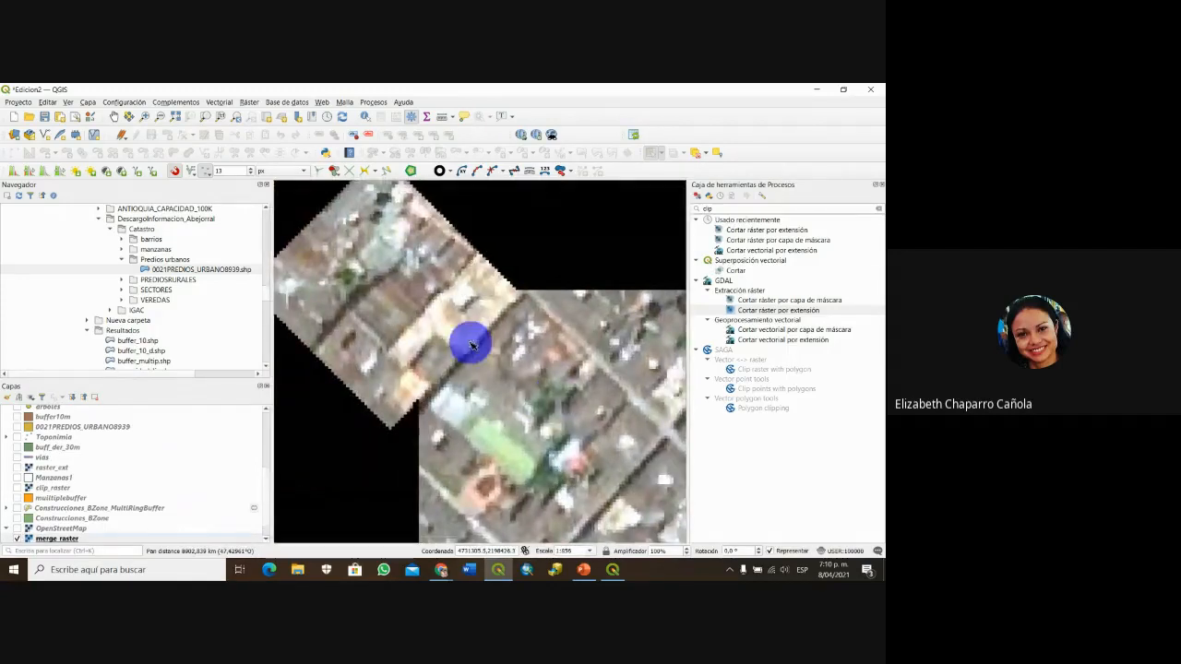
{"action": "scroll", "coordinate": [472, 342], "scroll_direction": "down", "scroll_amount": 1}
{"action": "left_click_drag", "start_coordinate": [592, 394], "coordinate": [526, 378]}
{"action": "scroll", "coordinate": [530, 385], "scroll_direction": "down", "scroll_amount": 1}
{"action": "scroll", "coordinate": [530, 384], "scroll_direction": "up", "scroll_amount": 1}
{"action": "left_click_drag", "start_coordinate": [391, 363], "coordinate": [527, 369]}
{"action": "scroll", "coordinate": [517, 350], "scroll_direction": "down", "scroll_amount": 1}
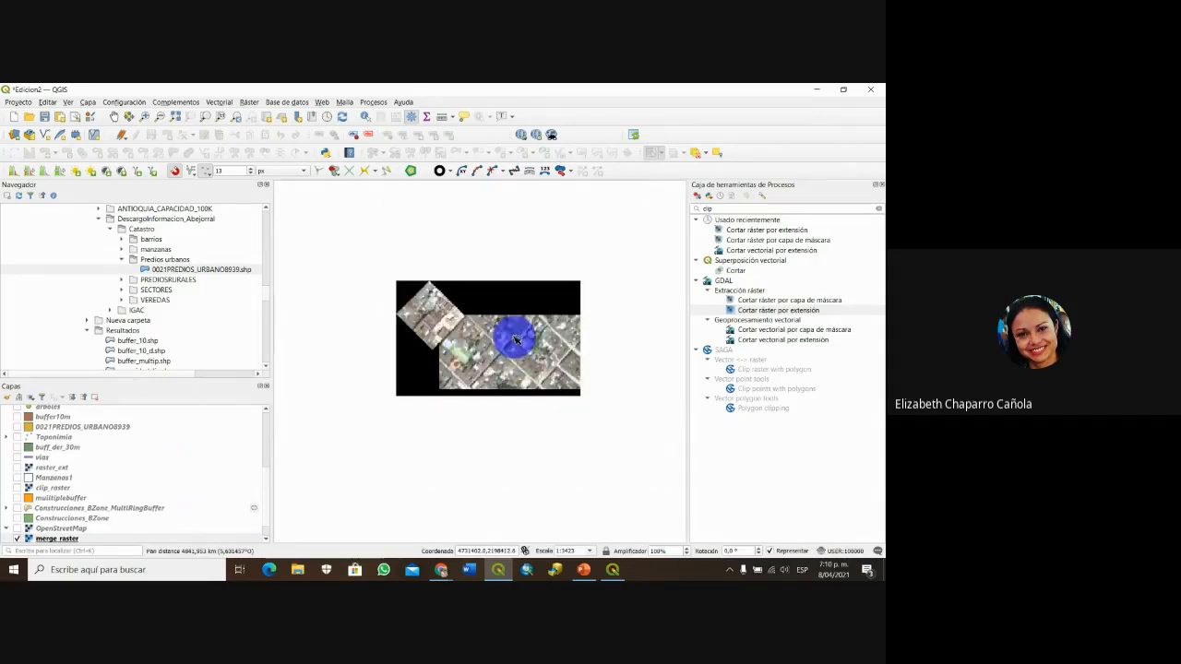
{"action": "left_click_drag", "start_coordinate": [515, 340], "coordinate": [485, 335]}
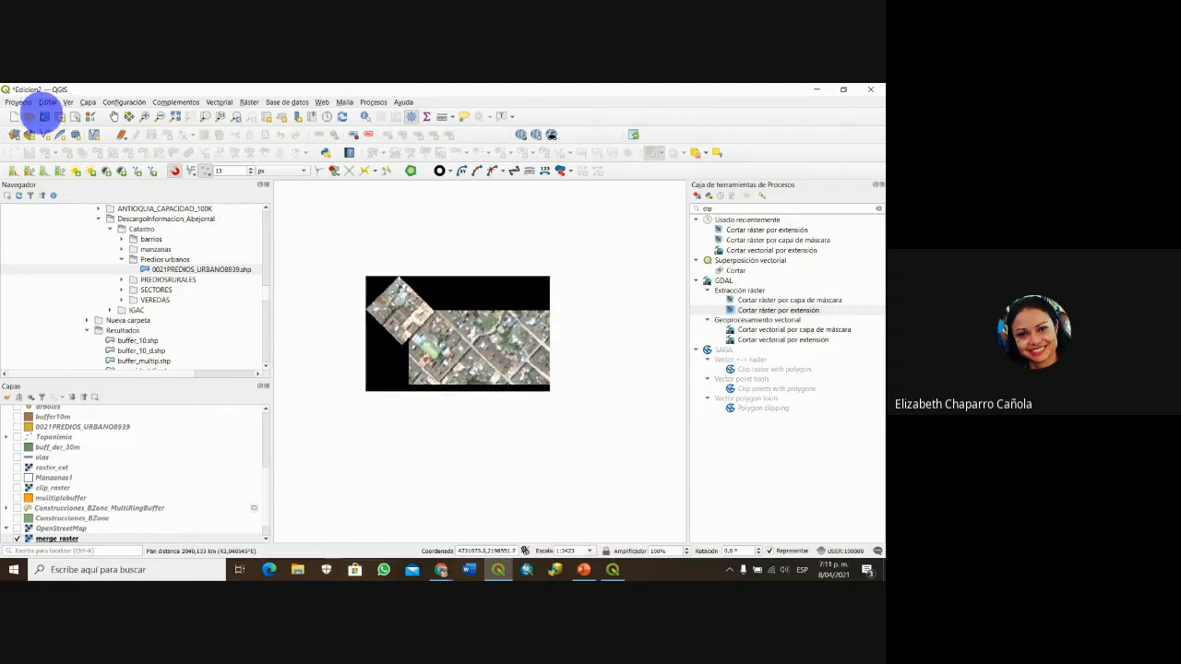
{"action": "left_click", "coordinate": [43, 116]}
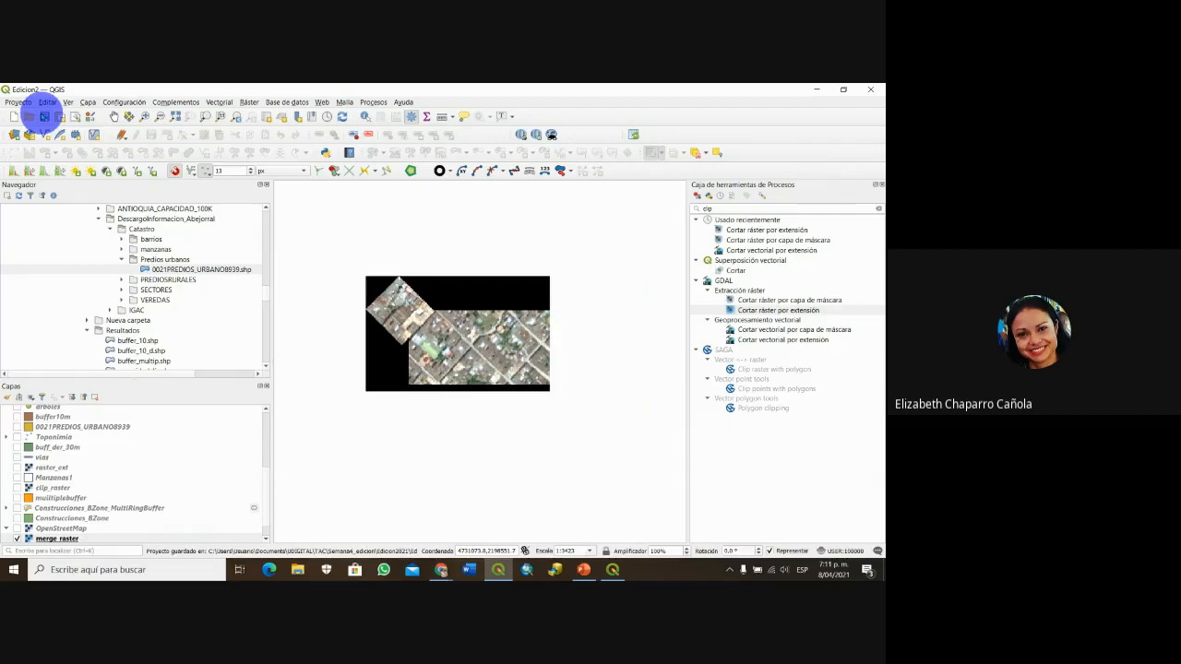
- Switch to the PowerPoint presentation, read the Merge and Dissolve slides, and return to QGIS
{"action": "left_click", "coordinate": [583, 569]}
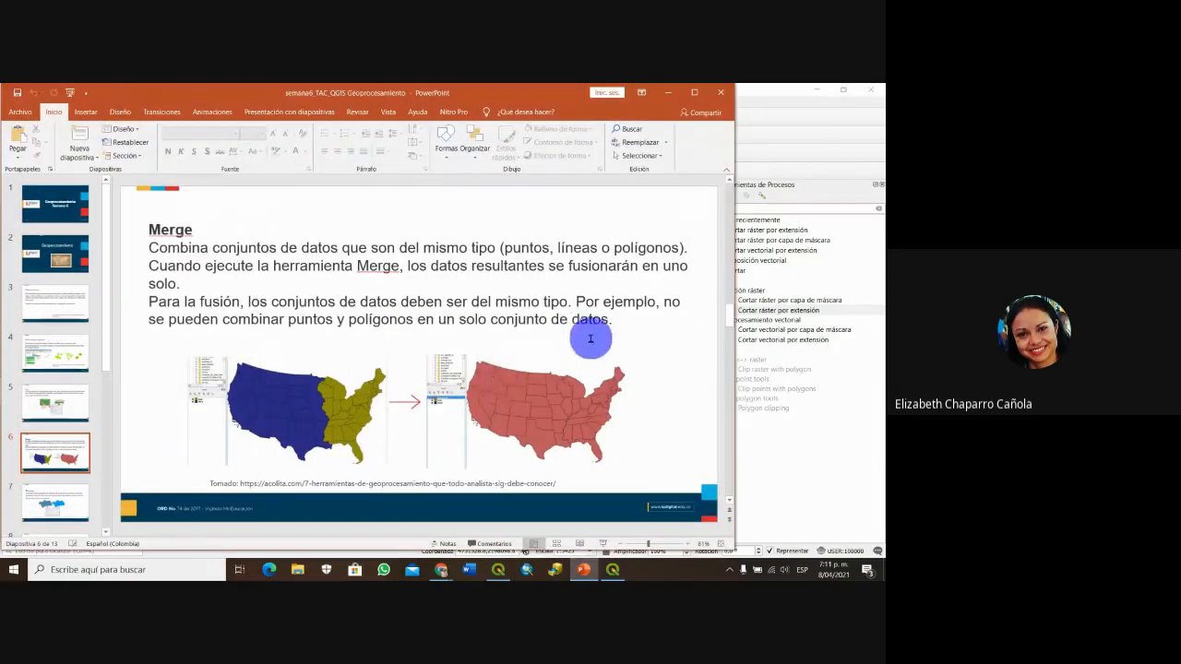
{"action": "scroll", "coordinate": [590, 325], "scroll_direction": "down", "scroll_amount": 1}
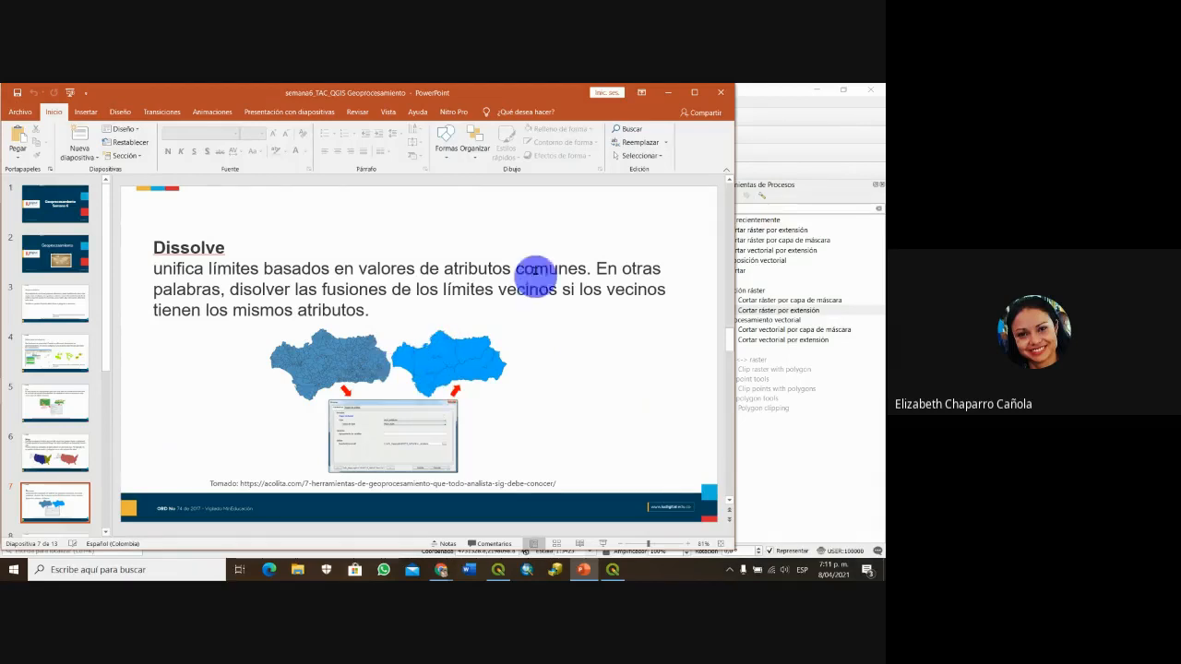
{"action": "left_click", "coordinate": [669, 93]}
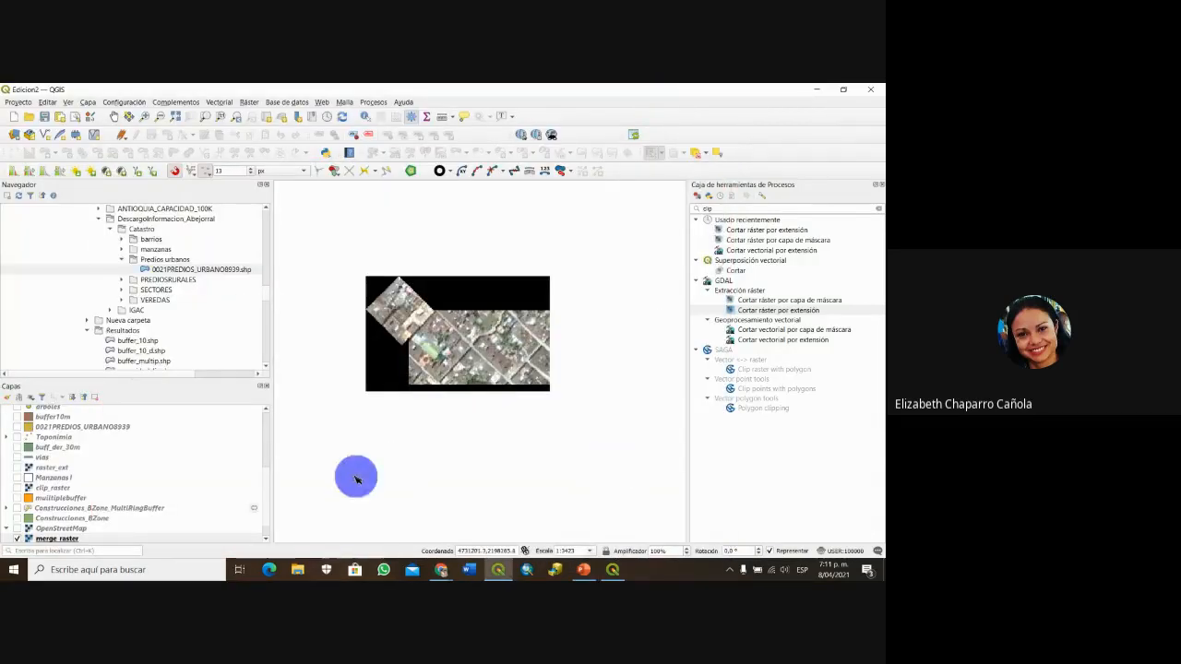
- Add 0020BARRIOS6809.shp from the Catastro barrios folder to the project and look at its polygons around merge_raster
{"action": "scroll", "coordinate": [152, 499], "scroll_direction": "down", "scroll_amount": 1}
{"action": "scroll", "coordinate": [139, 498], "scroll_direction": "down", "scroll_amount": 5}
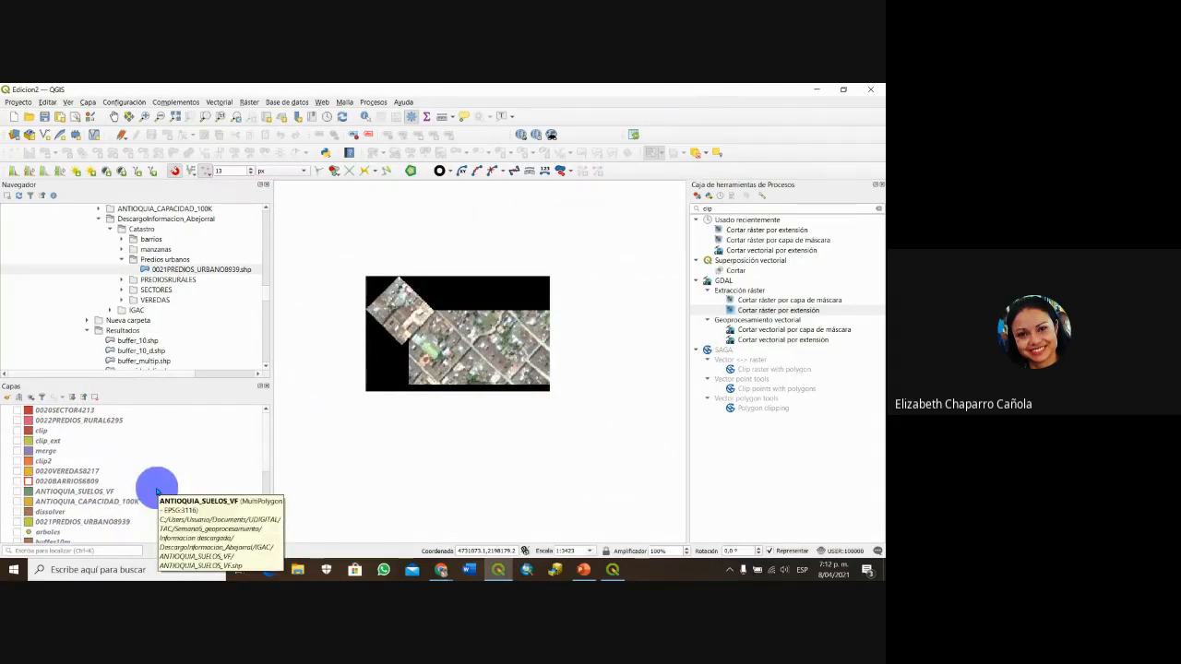
{"action": "left_click", "coordinate": [120, 238]}
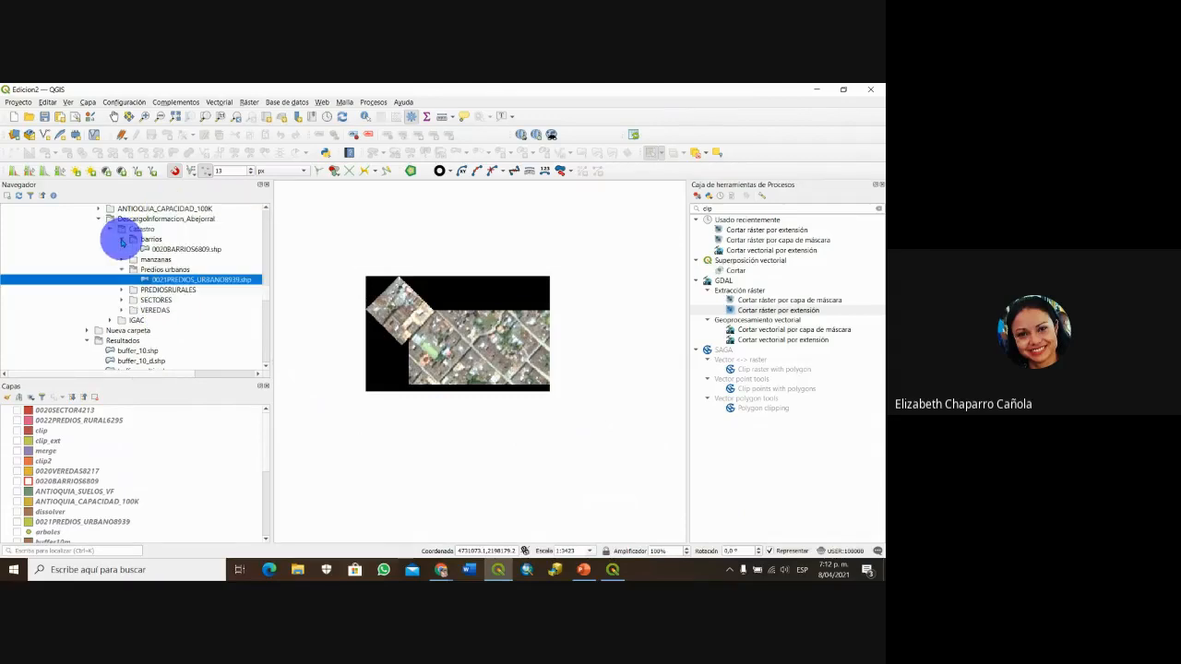
{"action": "left_click_drag", "start_coordinate": [169, 250], "coordinate": [67, 447]}
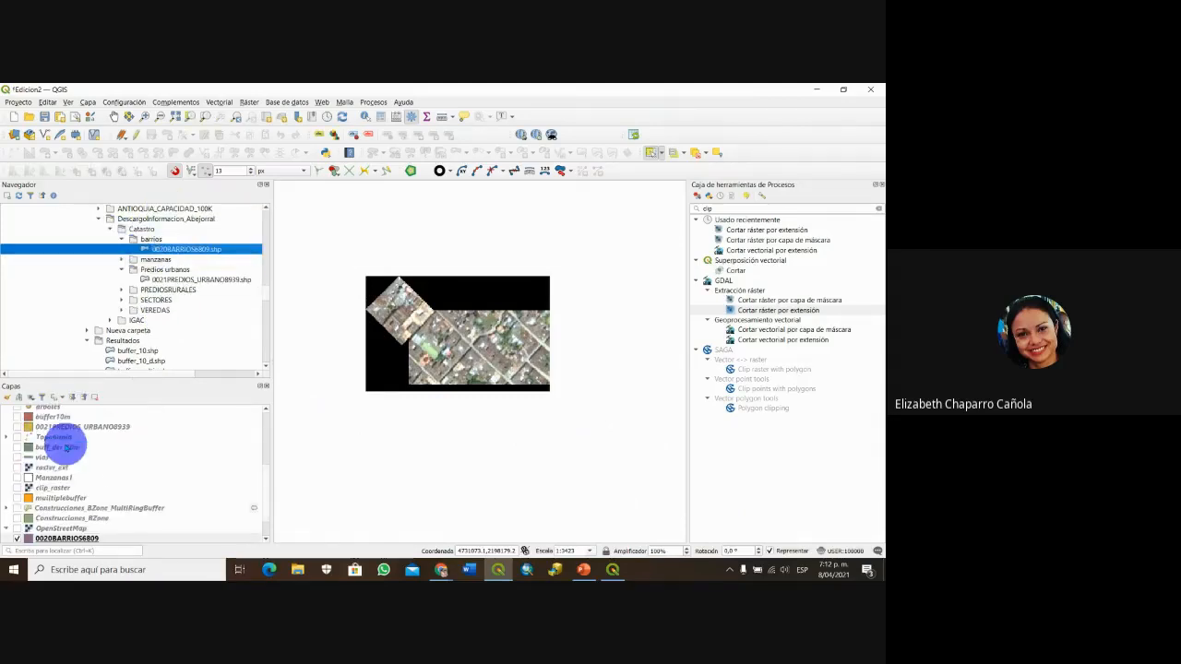
{"action": "scroll", "coordinate": [514, 334], "scroll_direction": "down", "scroll_amount": 1}
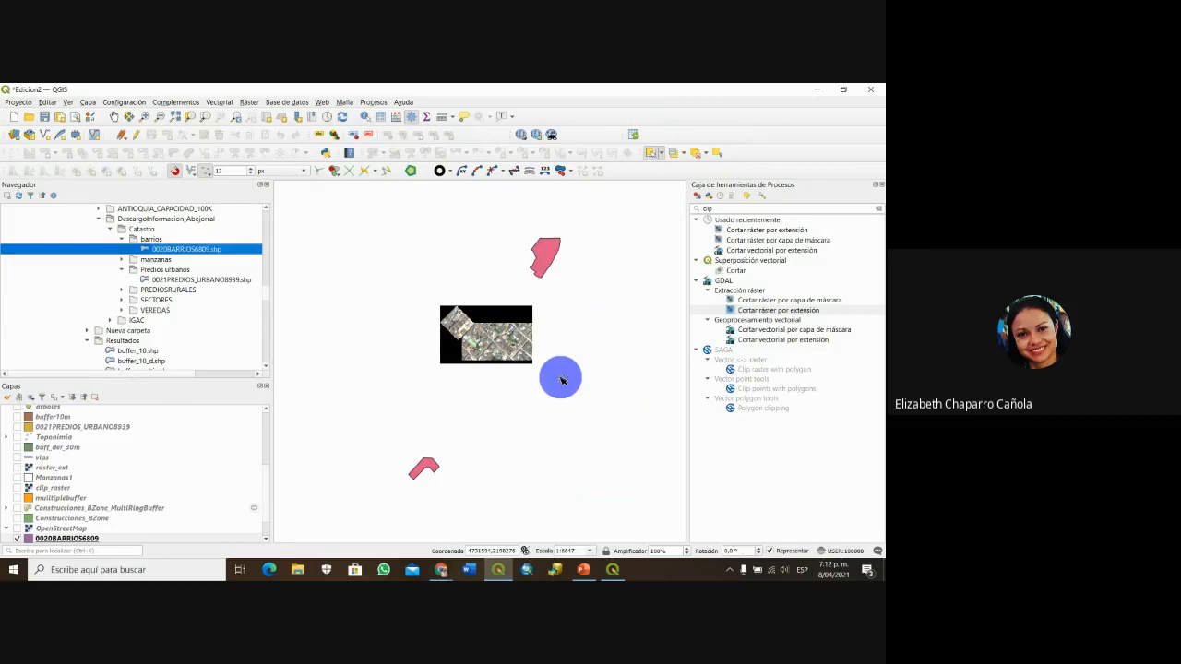
{"action": "left_click_drag", "start_coordinate": [525, 416], "coordinate": [536, 397]}
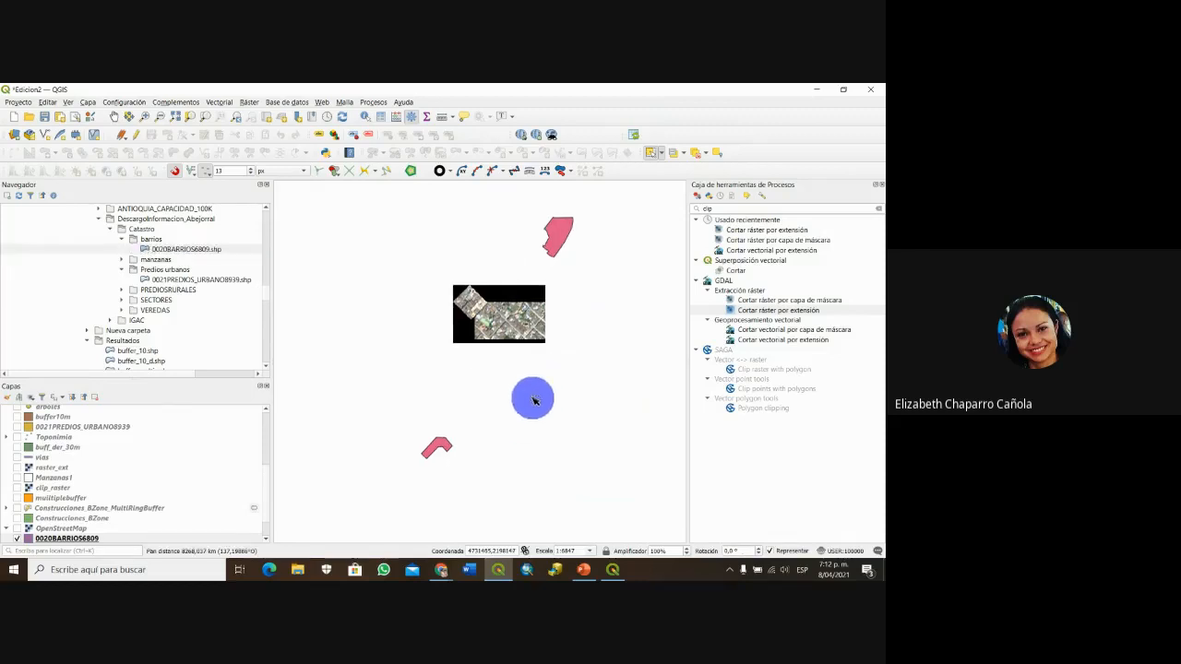
{"action": "scroll", "coordinate": [82, 530], "scroll_direction": "up", "scroll_amount": 1}
{"action": "scroll", "coordinate": [69, 524], "scroll_direction": "down", "scroll_amount": 2}
- Remove the newly added 0020BARRIOS6809 layer just above merge_raster from the project
{"action": "right_click", "coordinate": [65, 514]}
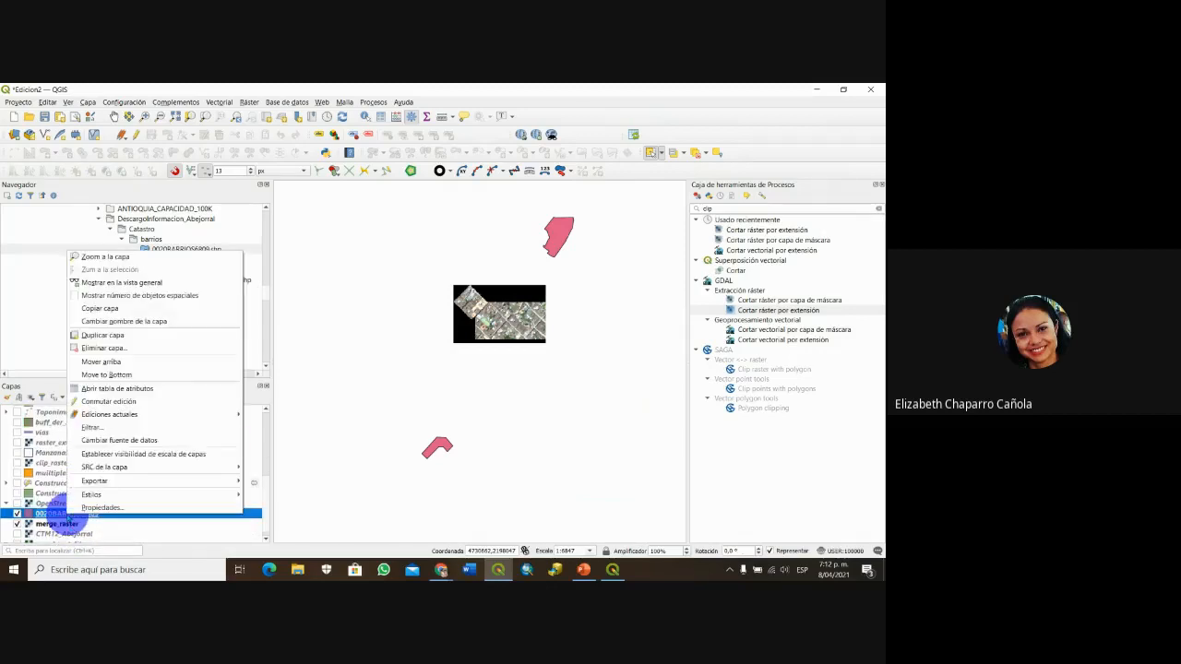
{"action": "left_click", "coordinate": [102, 348]}
{"action": "left_click", "coordinate": [426, 340]}
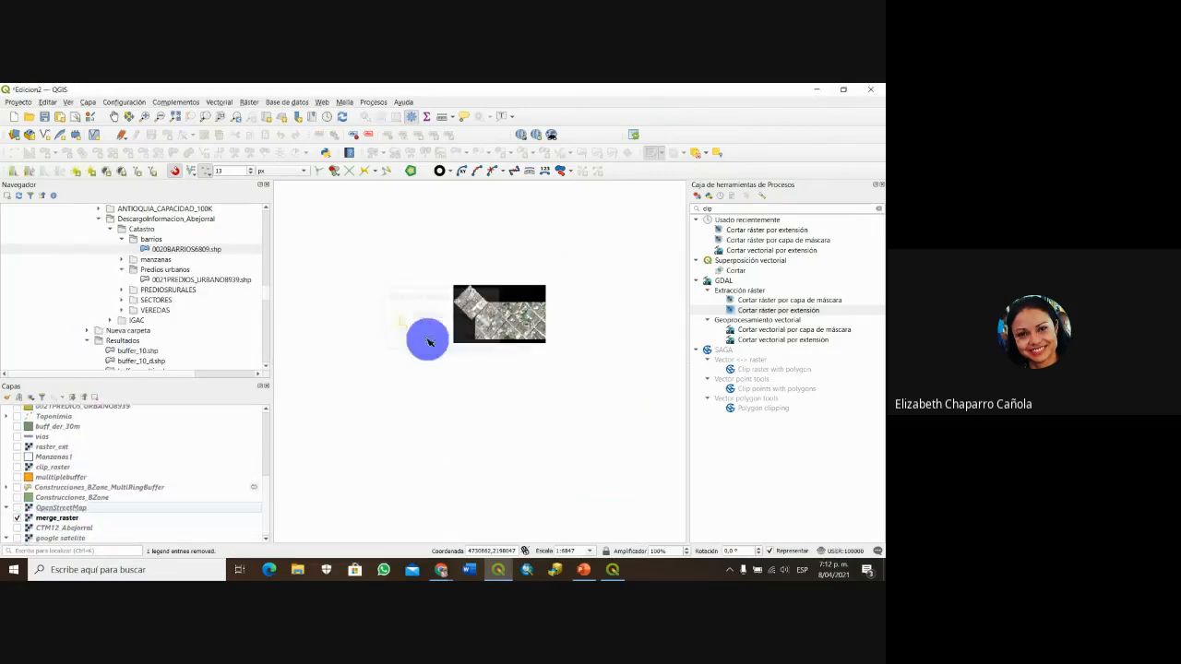
- Hide merge_raster and show the 0021PREDIOS_URBANO8939 layer on the map
{"action": "left_click", "coordinate": [16, 517]}
{"action": "scroll", "coordinate": [66, 495], "scroll_direction": "up", "scroll_amount": 5}
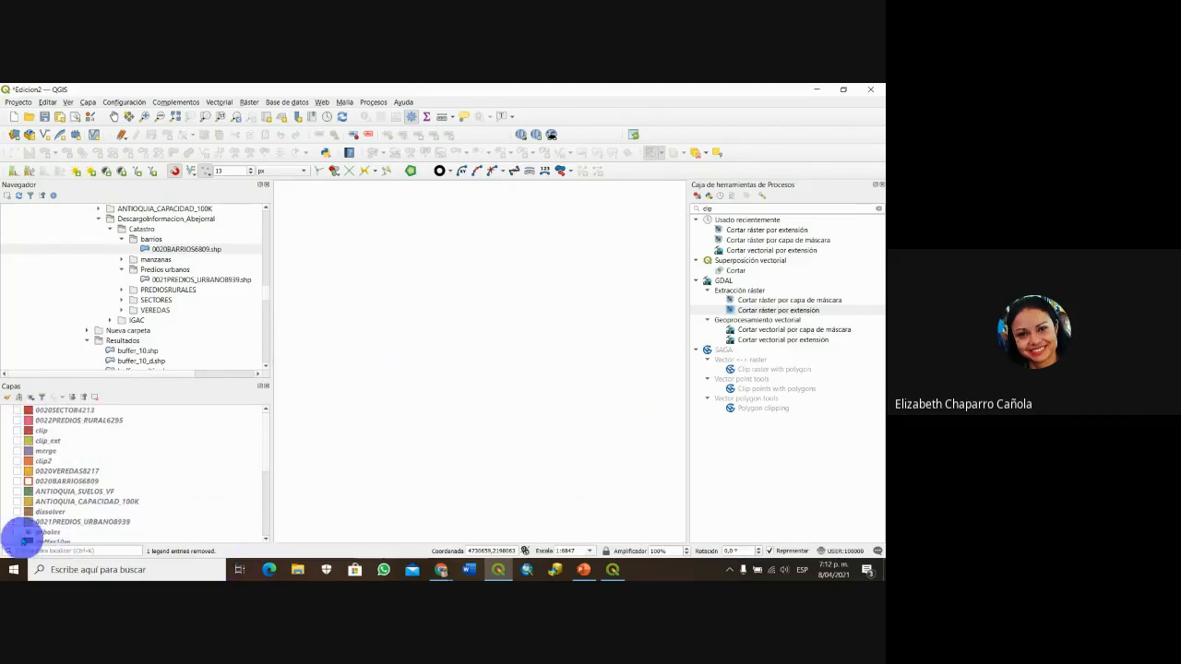
{"action": "left_click", "coordinate": [17, 522]}
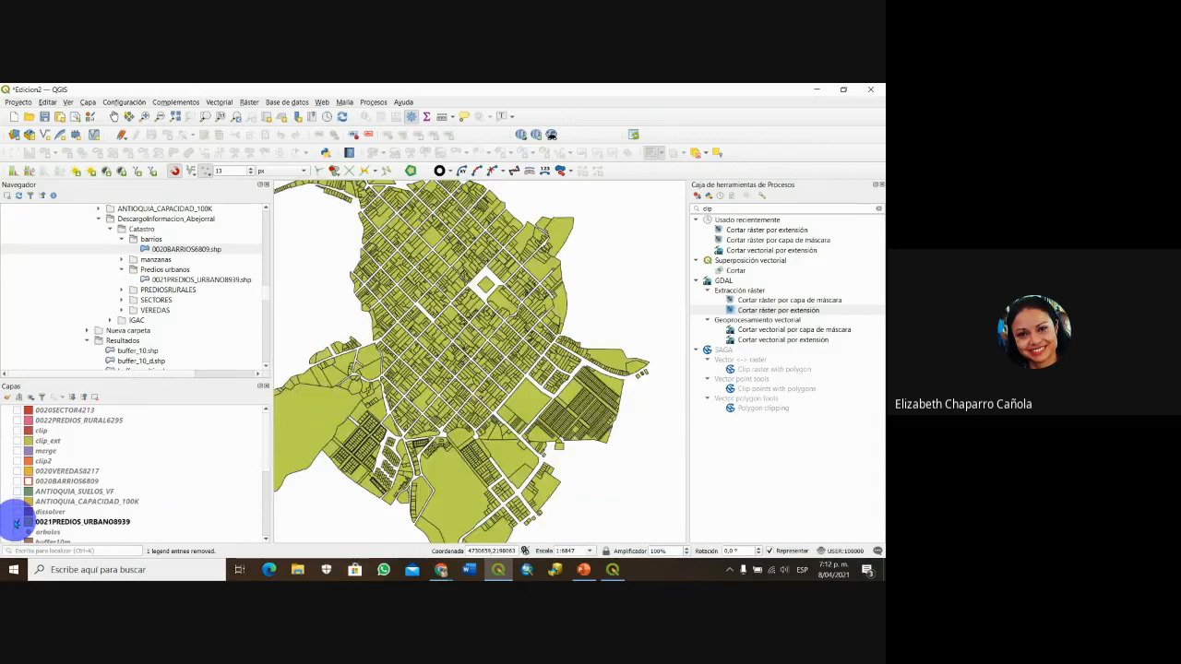
{"action": "scroll", "coordinate": [550, 394], "scroll_direction": "down", "scroll_amount": 1}
{"action": "scroll", "coordinate": [552, 373], "scroll_direction": "up", "scroll_amount": 1}
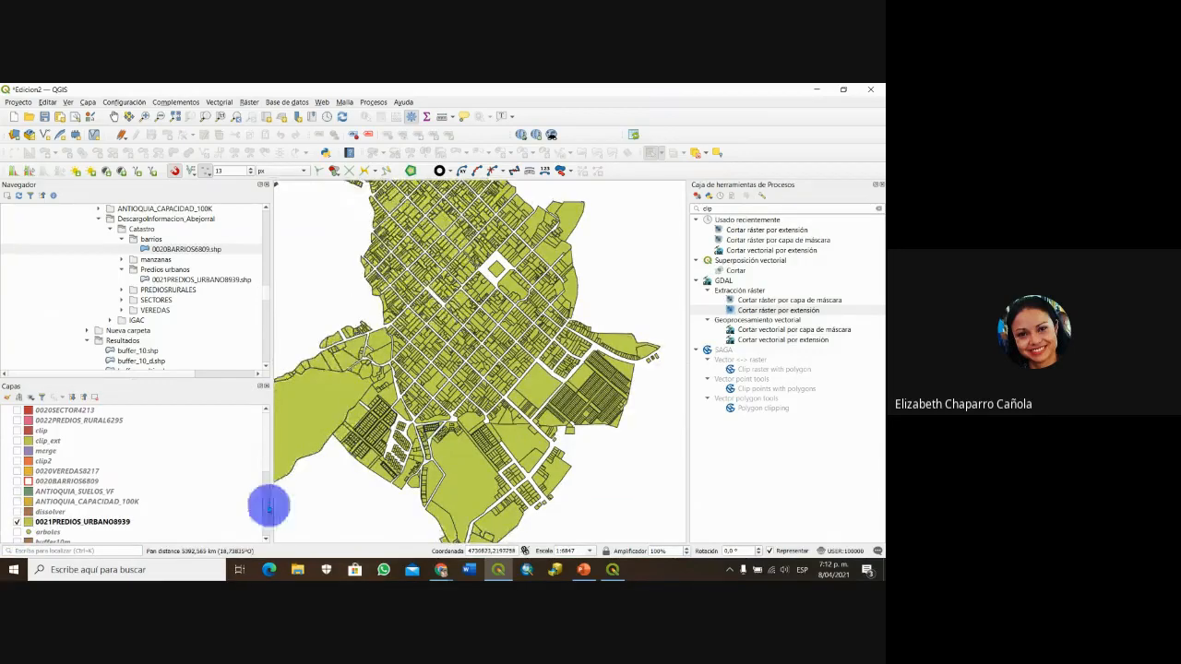
- Open the attribute table of 0021PREDIOS_URBANO8939 and look through its BARRIO and MANZANA_VE values
{"action": "right_click", "coordinate": [67, 522]}
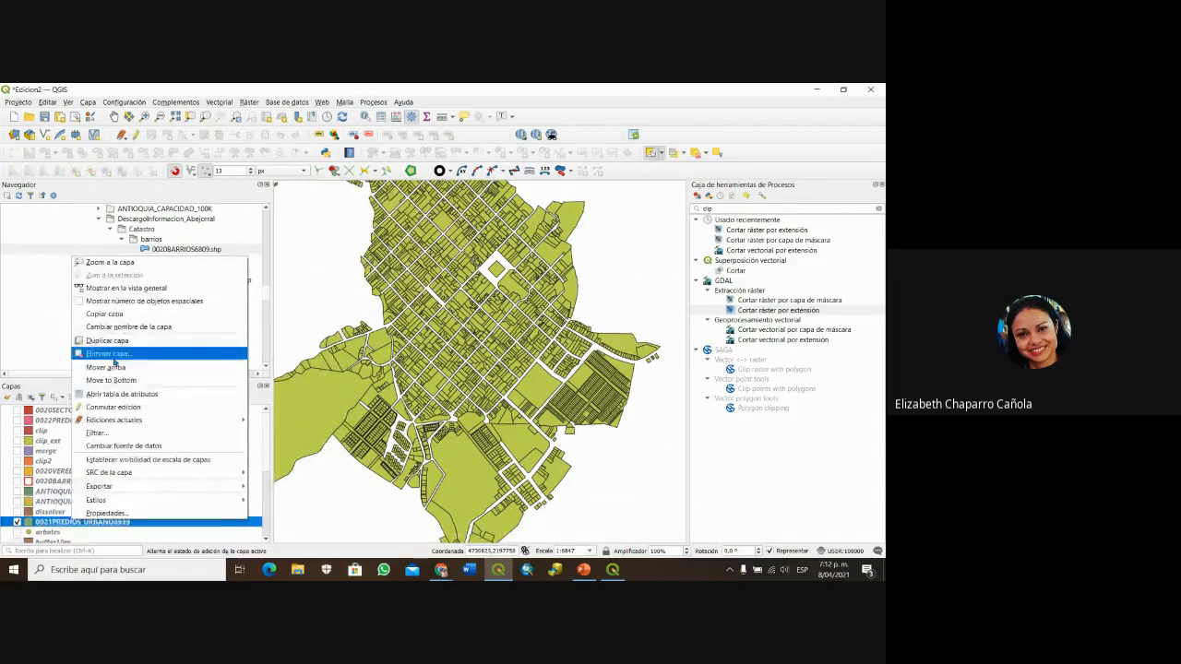
{"action": "left_click", "coordinate": [120, 394]}
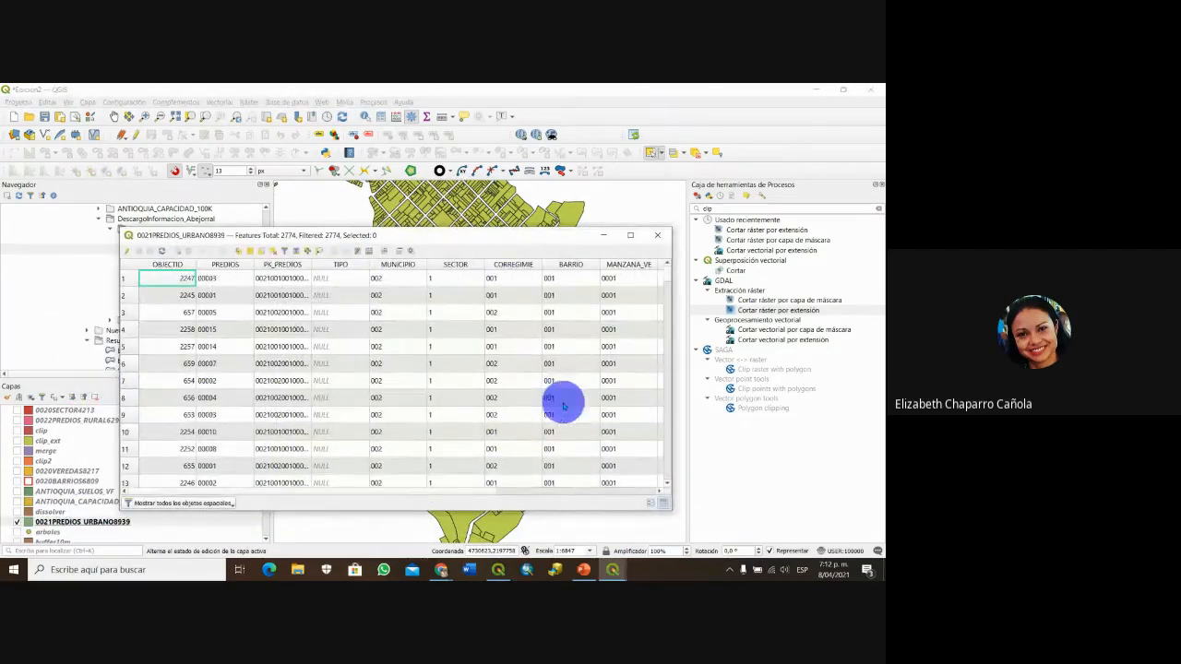
{"action": "scroll", "coordinate": [580, 416], "scroll_direction": "down", "scroll_amount": 4}
{"action": "scroll", "coordinate": [579, 416], "scroll_direction": "down", "scroll_amount": 20}
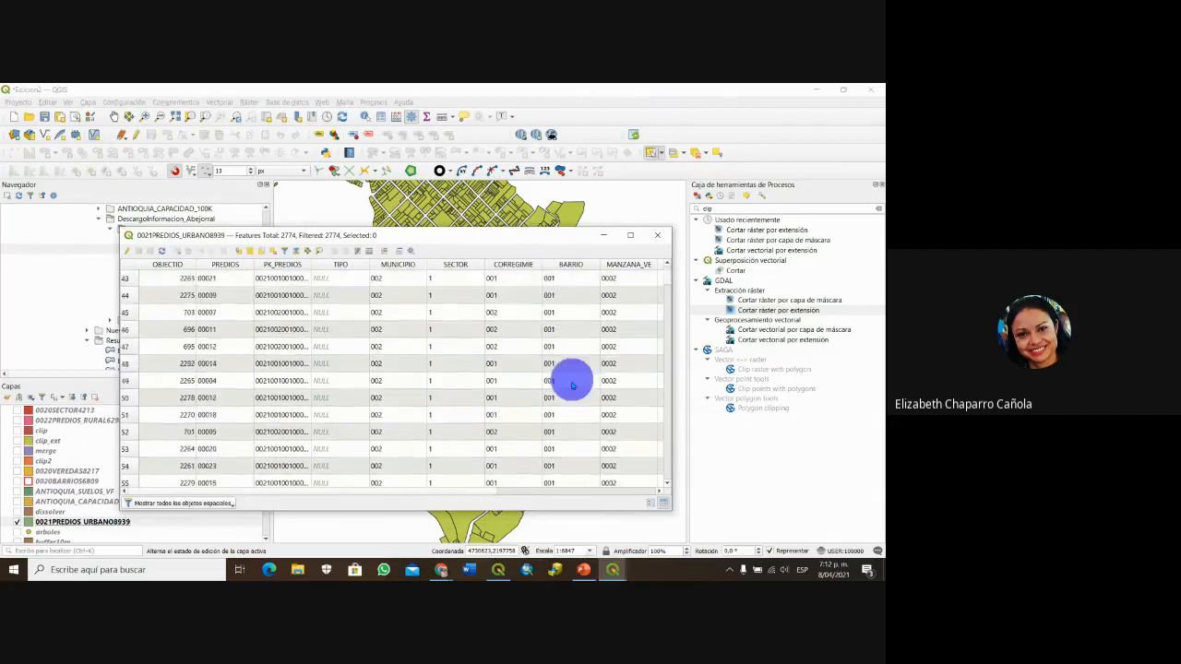
{"action": "scroll", "coordinate": [564, 473], "scroll_direction": "down", "scroll_amount": 20}
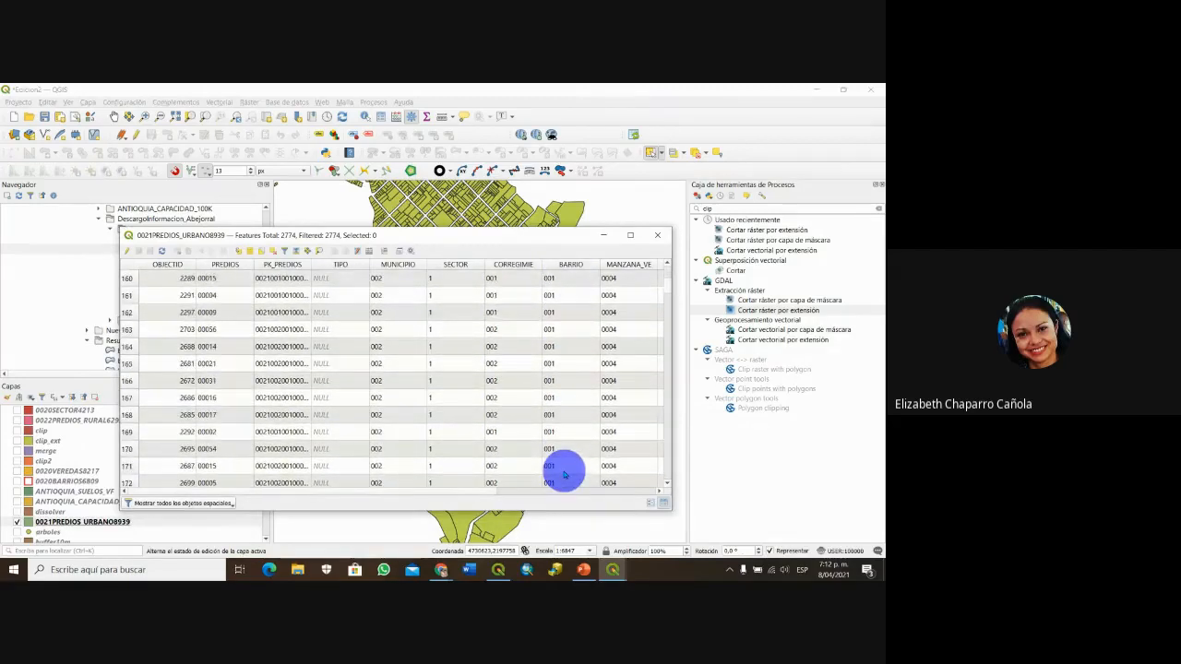
{"action": "scroll", "coordinate": [567, 433], "scroll_direction": "up", "scroll_amount": 4}
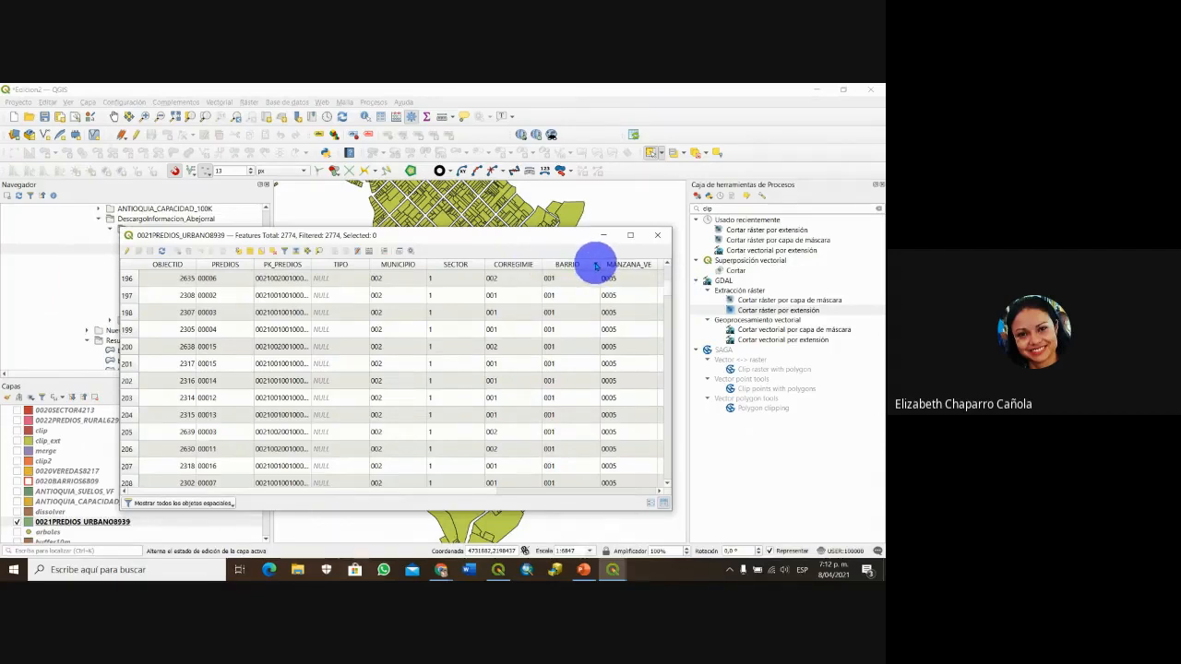
{"action": "scroll", "coordinate": [590, 281], "scroll_direction": "down", "scroll_amount": 4}
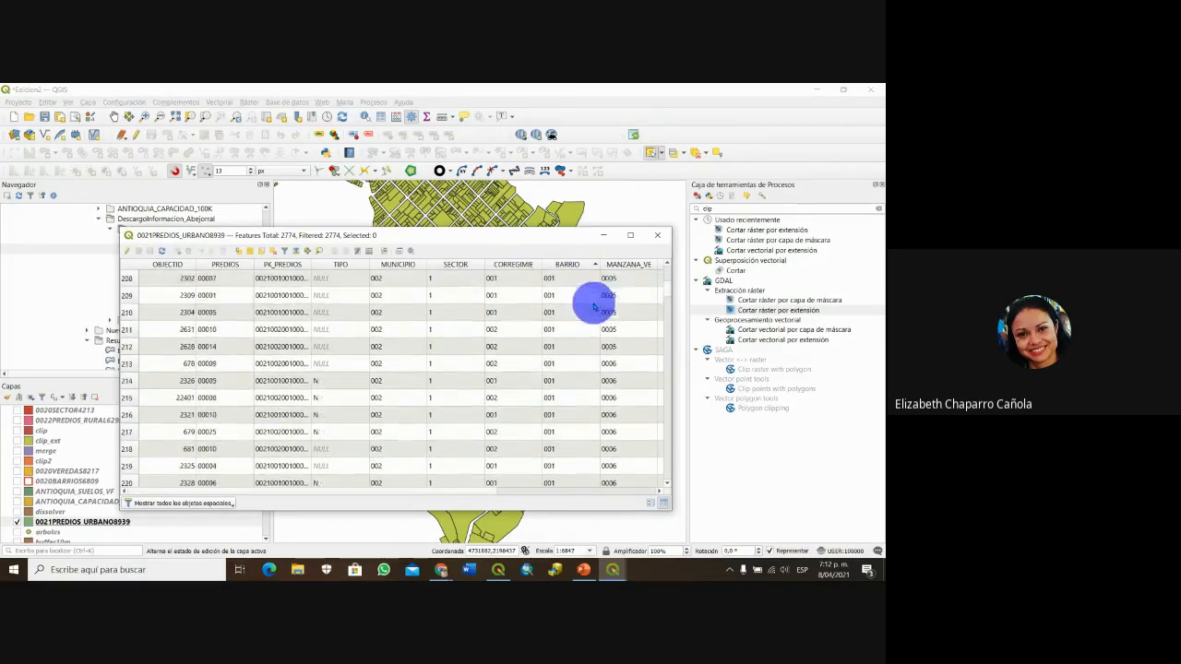
- Sort the attribute table by MANZANA_VE in ascending order and examine the parcels that share the same block code
{"action": "left_click", "coordinate": [631, 266]}
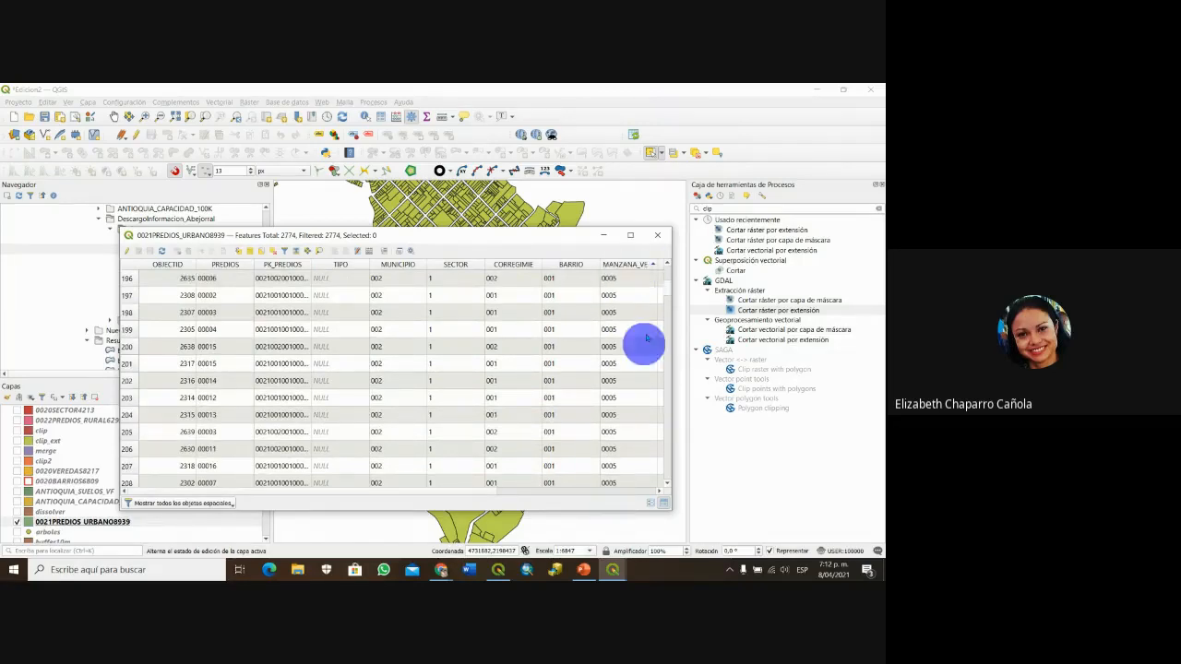
{"action": "left_click", "coordinate": [654, 266]}
{"action": "left_click", "coordinate": [654, 266]}
{"action": "left_click", "coordinate": [654, 266]}
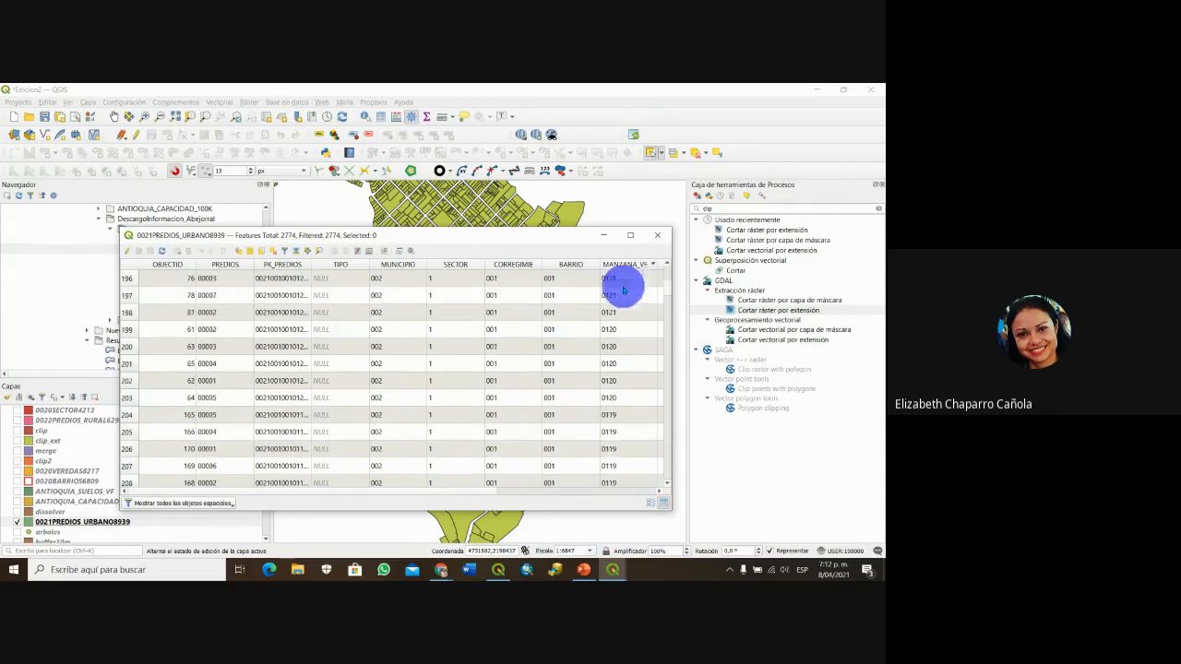
{"action": "left_click", "coordinate": [628, 266]}
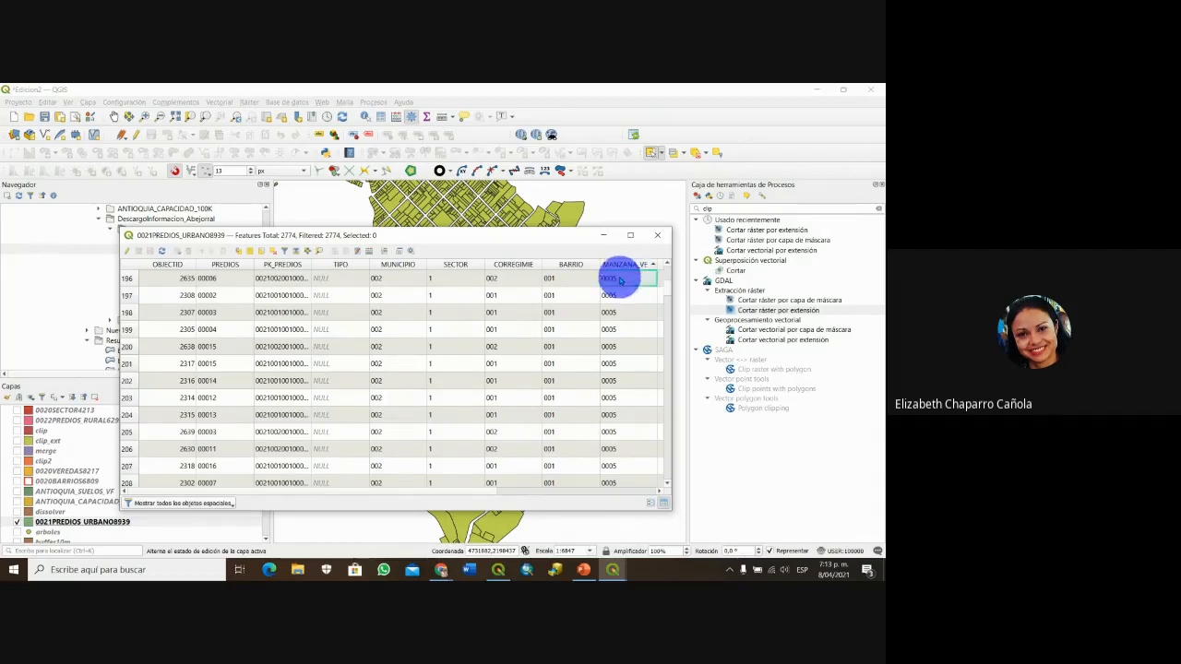
{"action": "left_click", "coordinate": [618, 311]}
{"action": "left_click", "coordinate": [616, 330]}
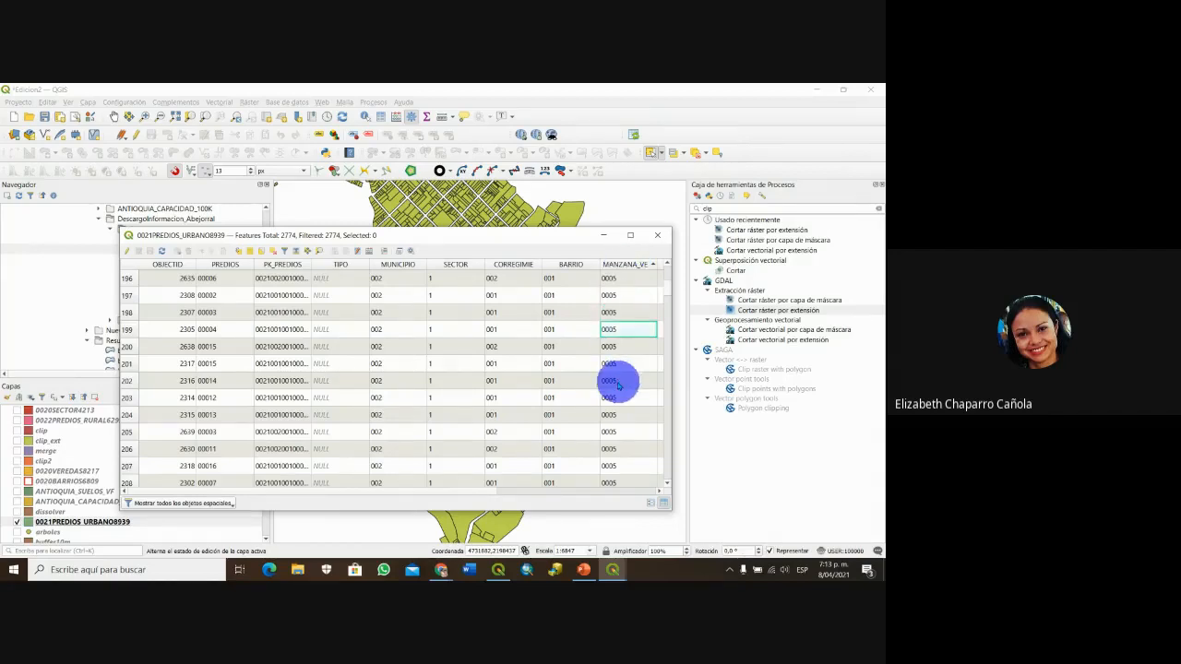
{"action": "left_click", "coordinate": [616, 312]}
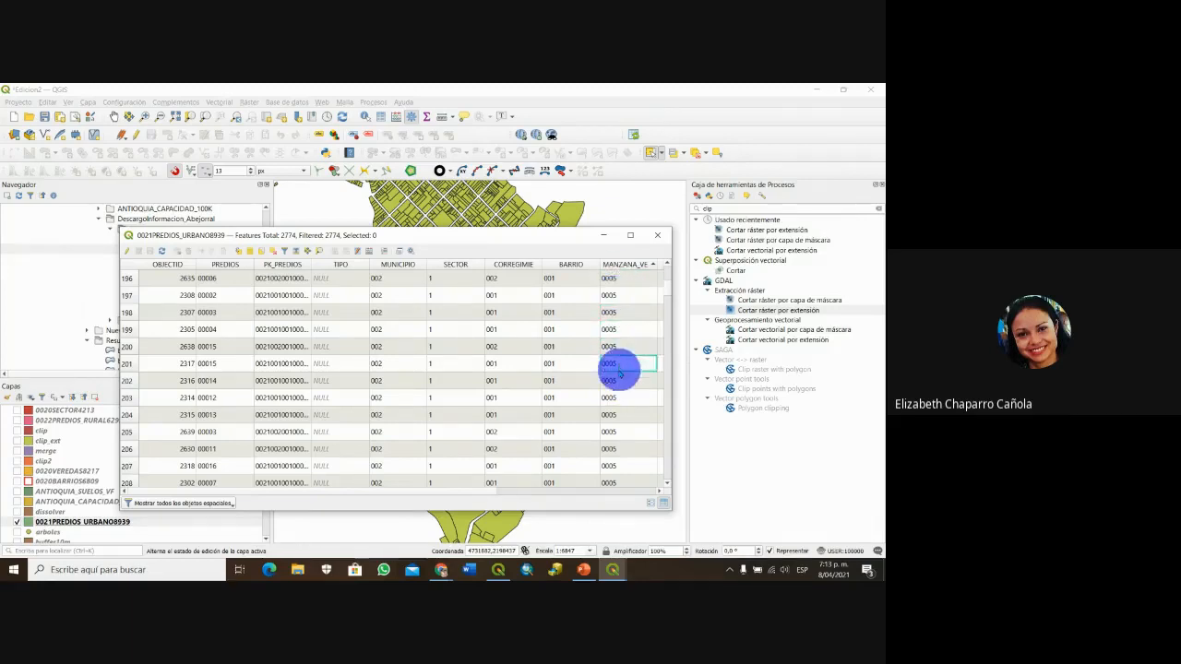
{"action": "left_click", "coordinate": [621, 398]}
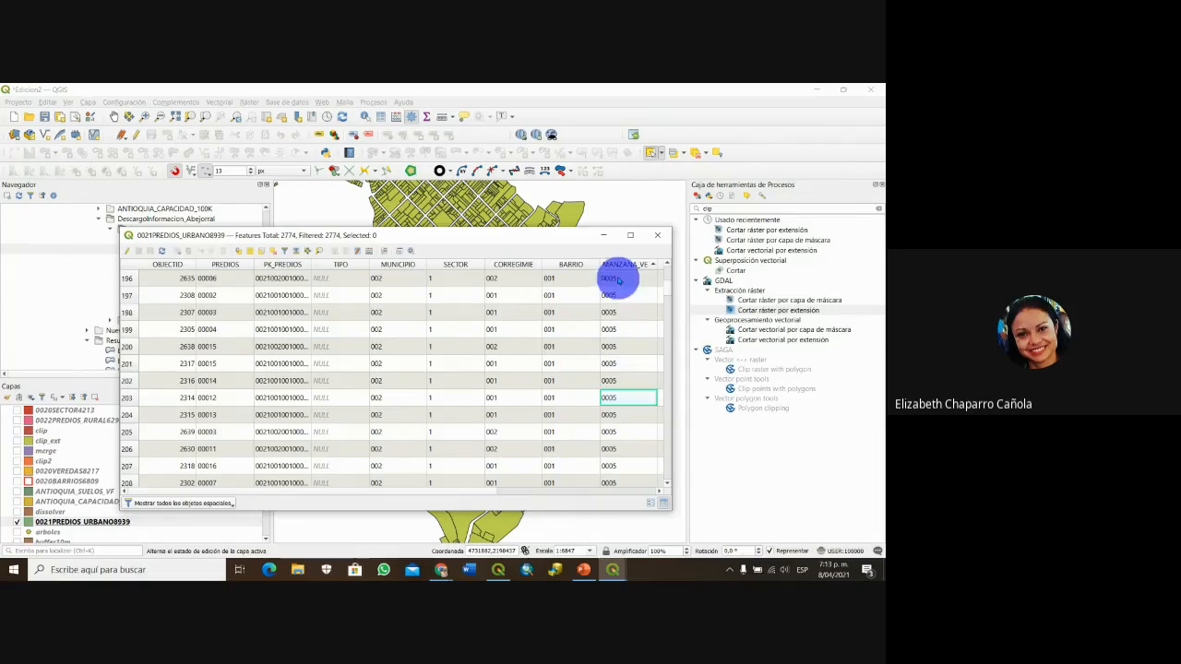
- Select table rows 196 to 207, which share MANZANA_VE 0005, check their block codes, and clear the selection
{"action": "left_click_drag", "start_coordinate": [133, 281], "coordinate": [161, 470]}
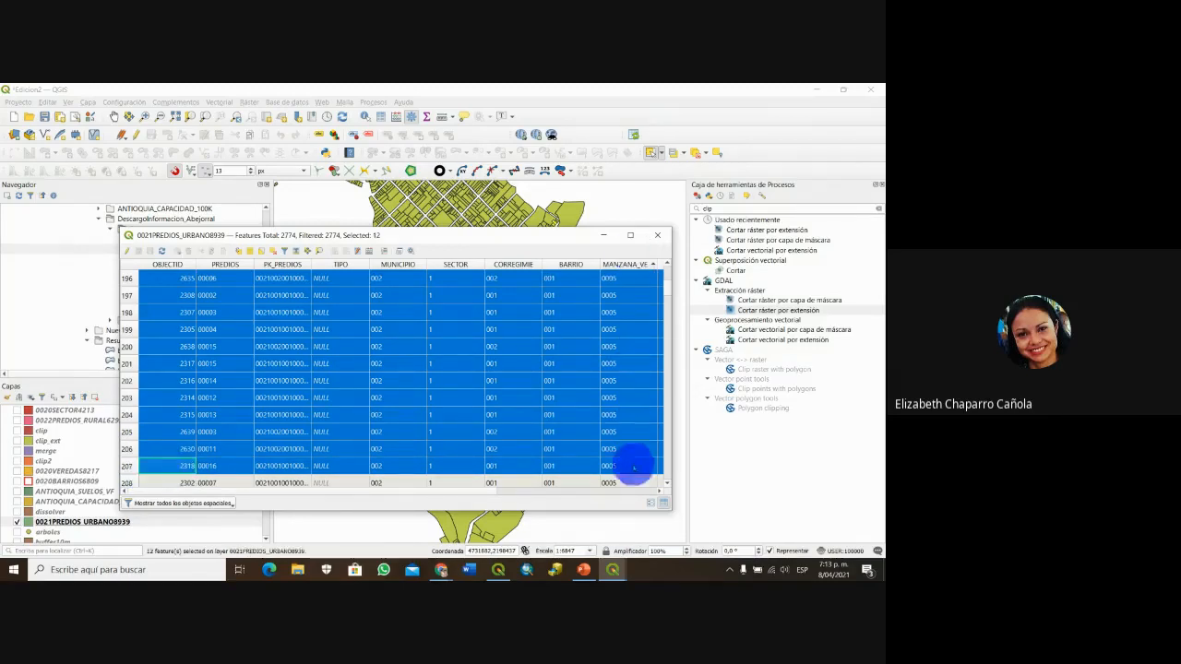
{"action": "left_click", "coordinate": [610, 279]}
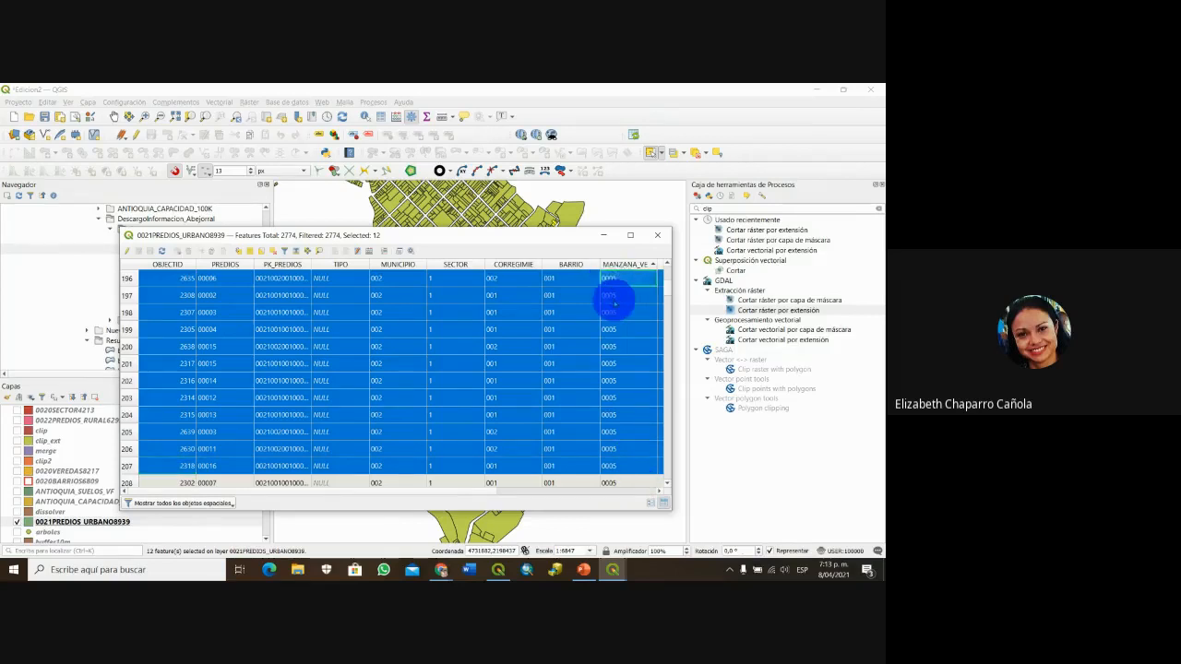
{"action": "left_click", "coordinate": [615, 363]}
{"action": "left_click", "coordinate": [613, 380]}
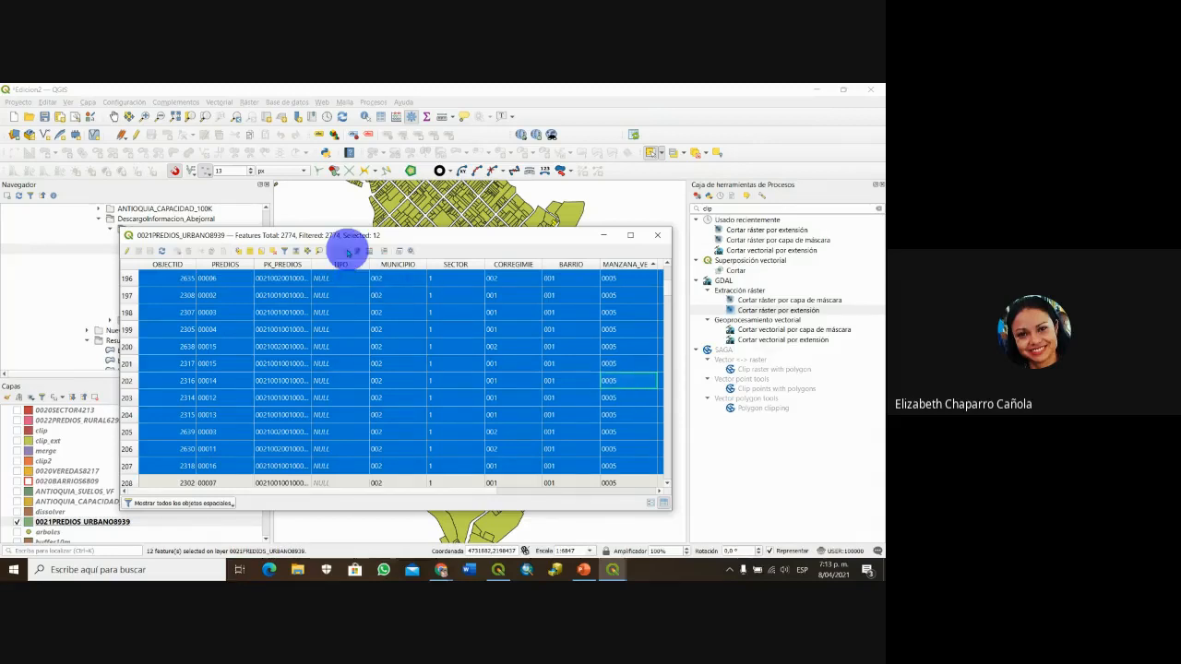
{"action": "left_click", "coordinate": [695, 154]}
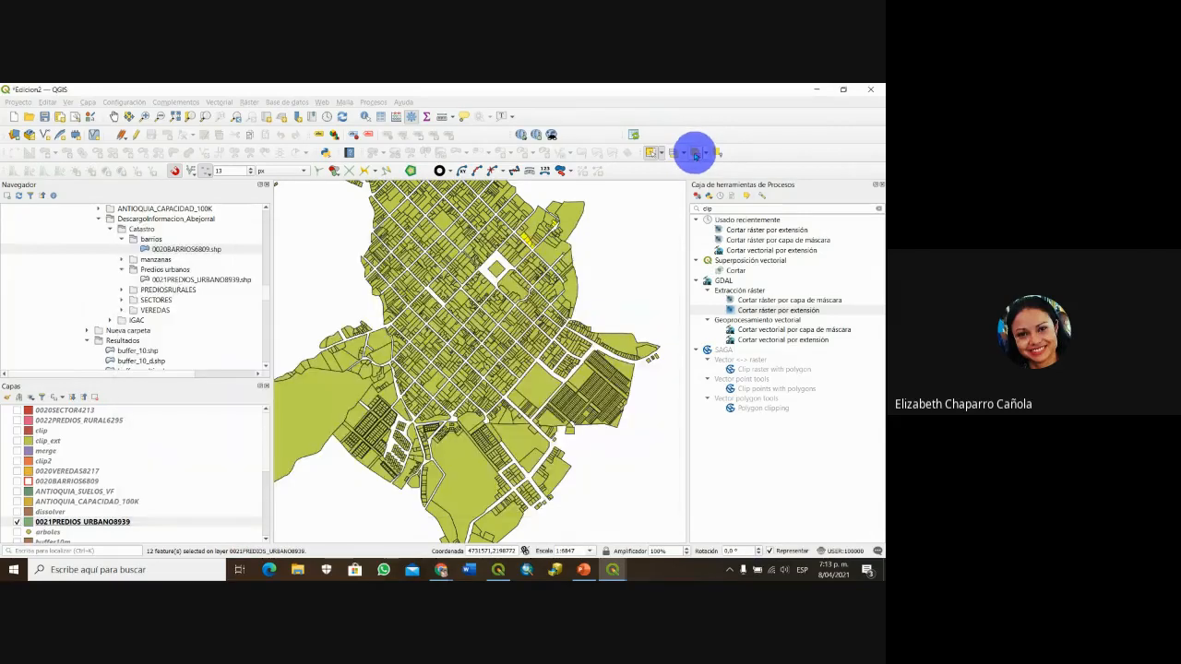
- Open the vector Dissolve geoprocessing tool with 0021PREDIOS_URBANO8939 as the input layer
{"action": "left_click", "coordinate": [449, 440]}
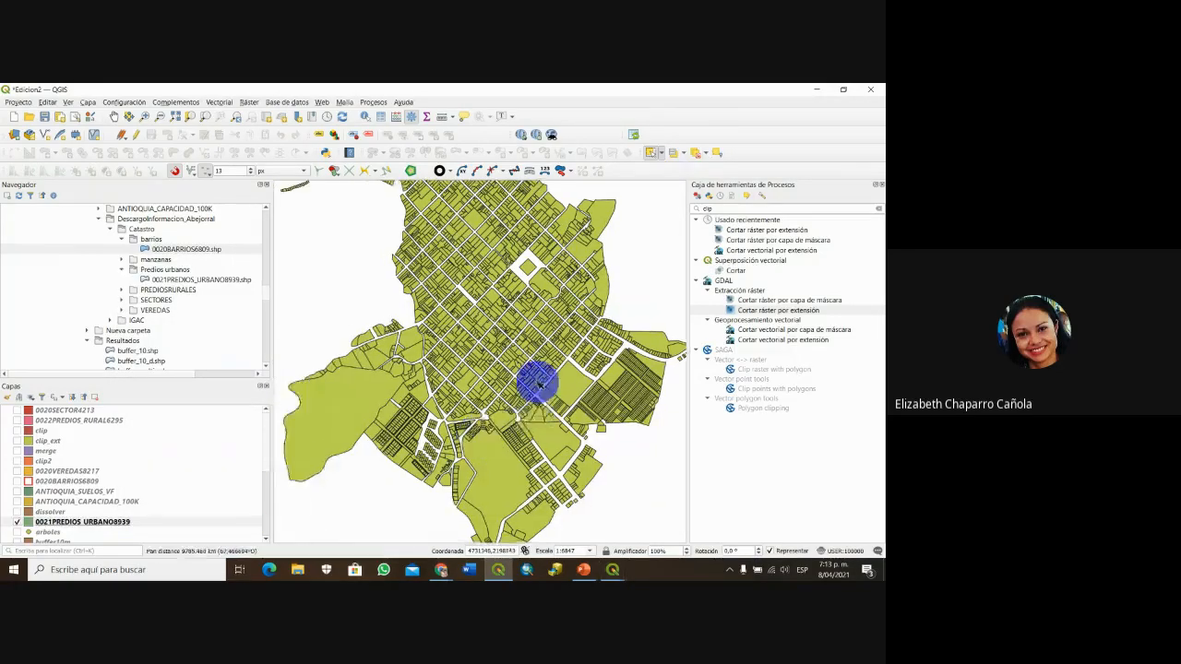
{"action": "scroll", "coordinate": [535, 376], "scroll_direction": "down", "scroll_amount": 2}
{"action": "scroll", "coordinate": [546, 375], "scroll_direction": "up", "scroll_amount": 2}
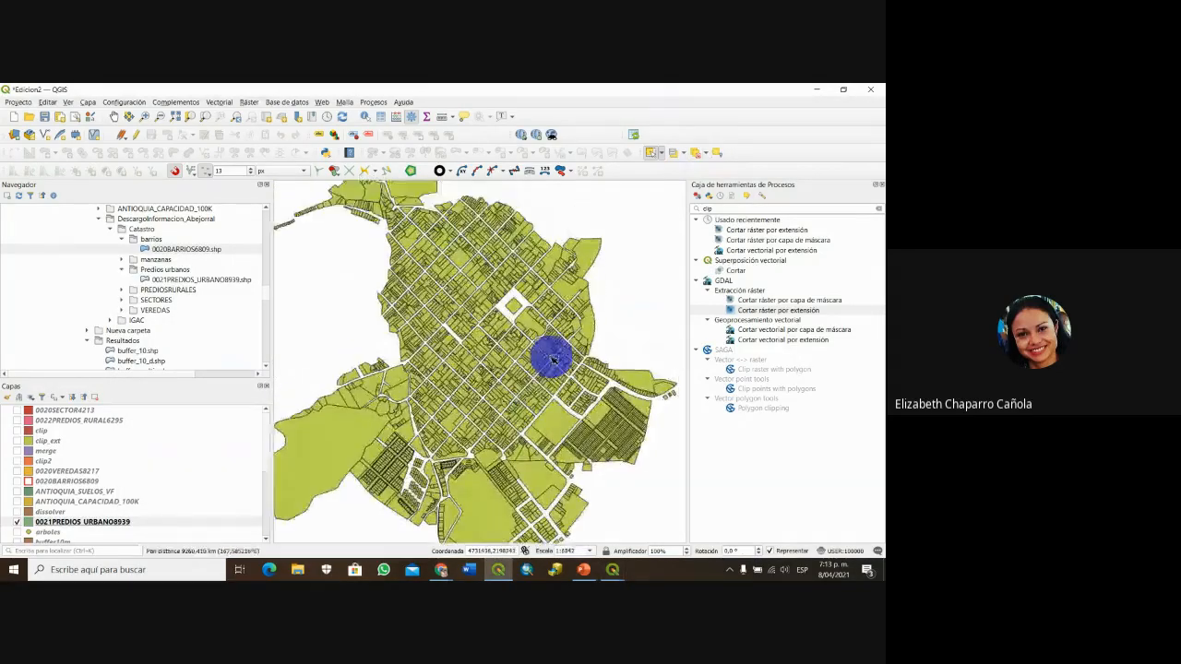
{"action": "scroll", "coordinate": [548, 369], "scroll_direction": "down", "scroll_amount": 1}
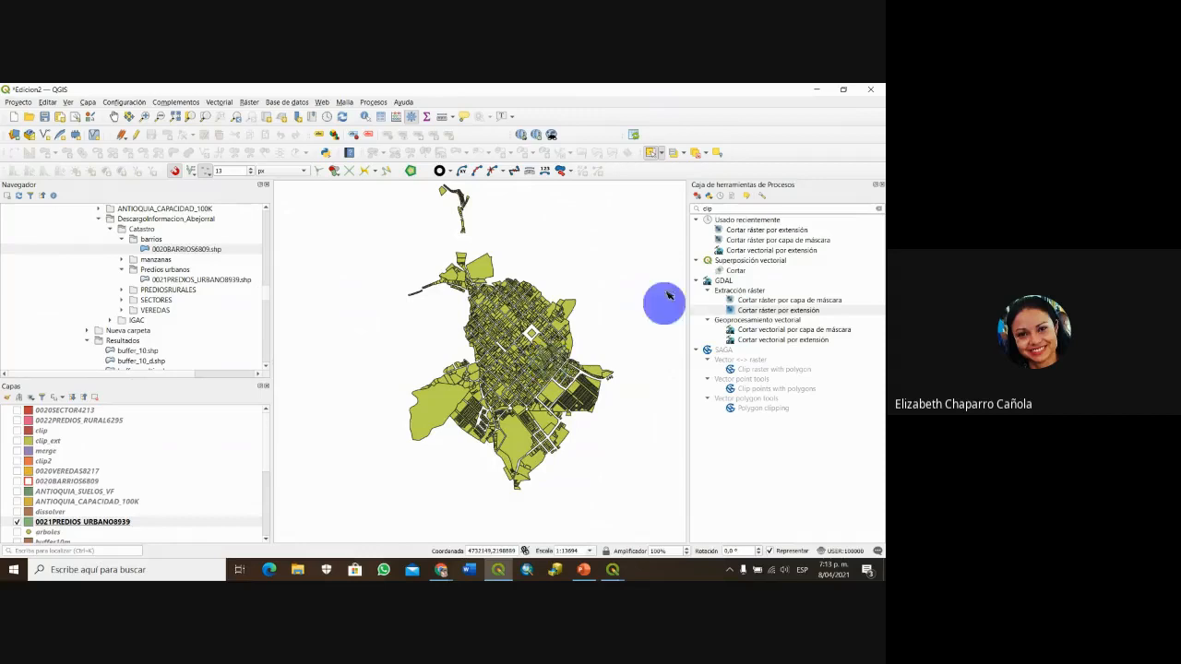
{"action": "left_click", "coordinate": [219, 103]}
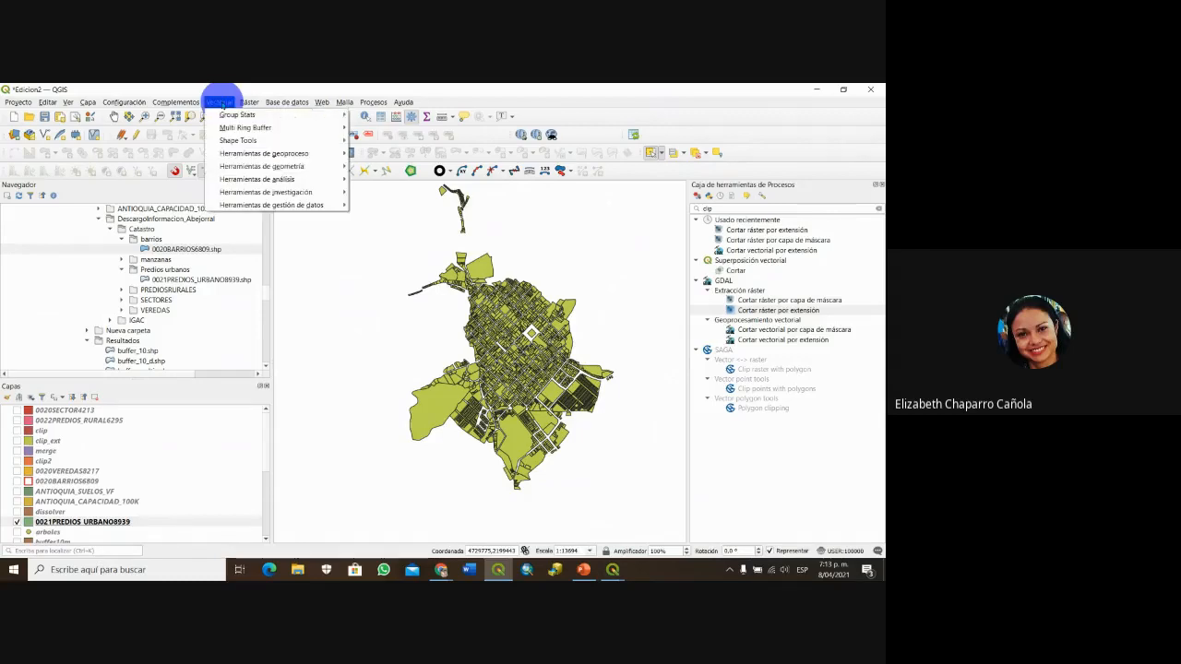
{"action": "mouse_move", "coordinate": [259, 153]}
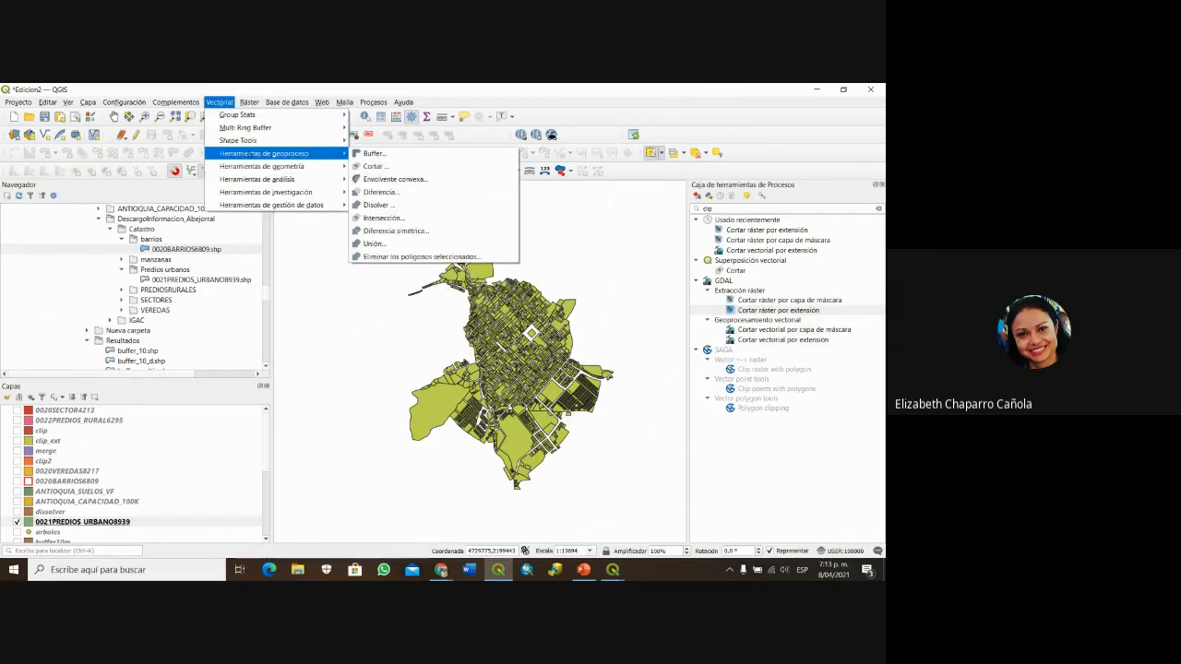
{"action": "left_click", "coordinate": [420, 211]}
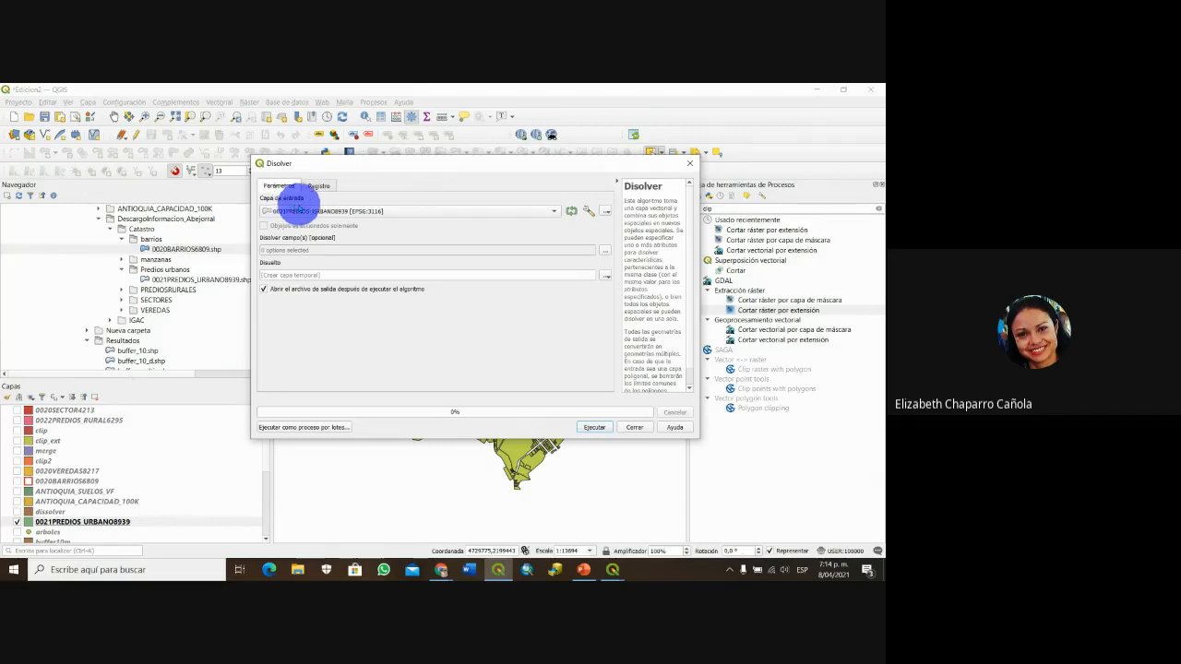
{"action": "left_click", "coordinate": [294, 209]}
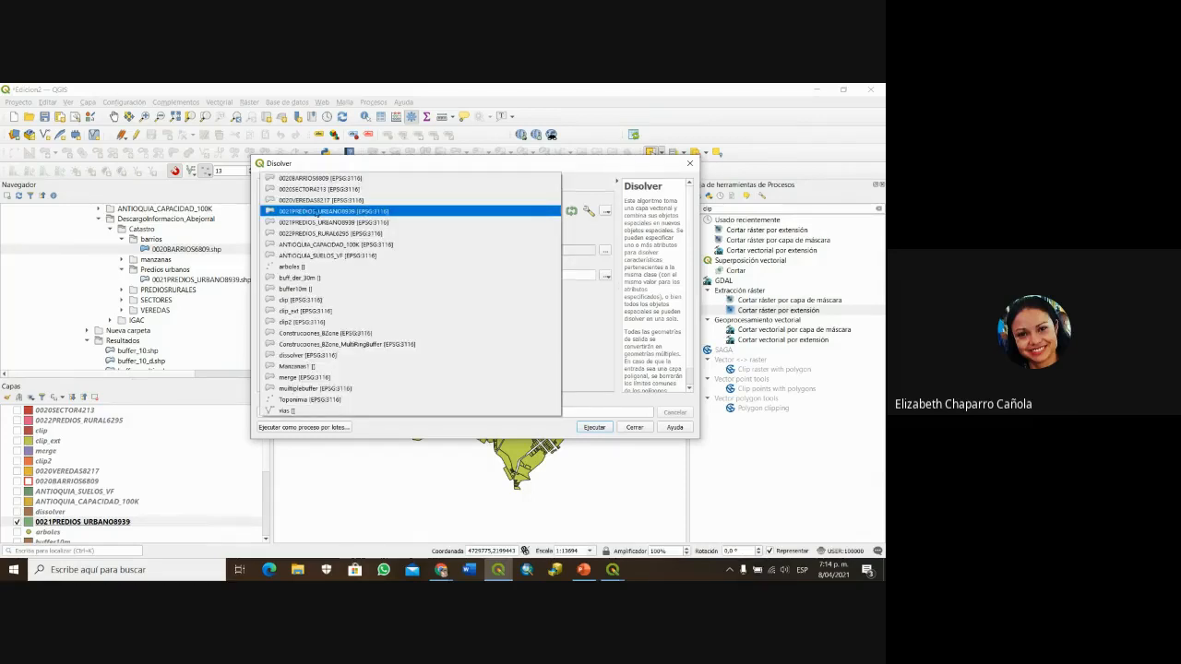
{"action": "left_click", "coordinate": [317, 211]}
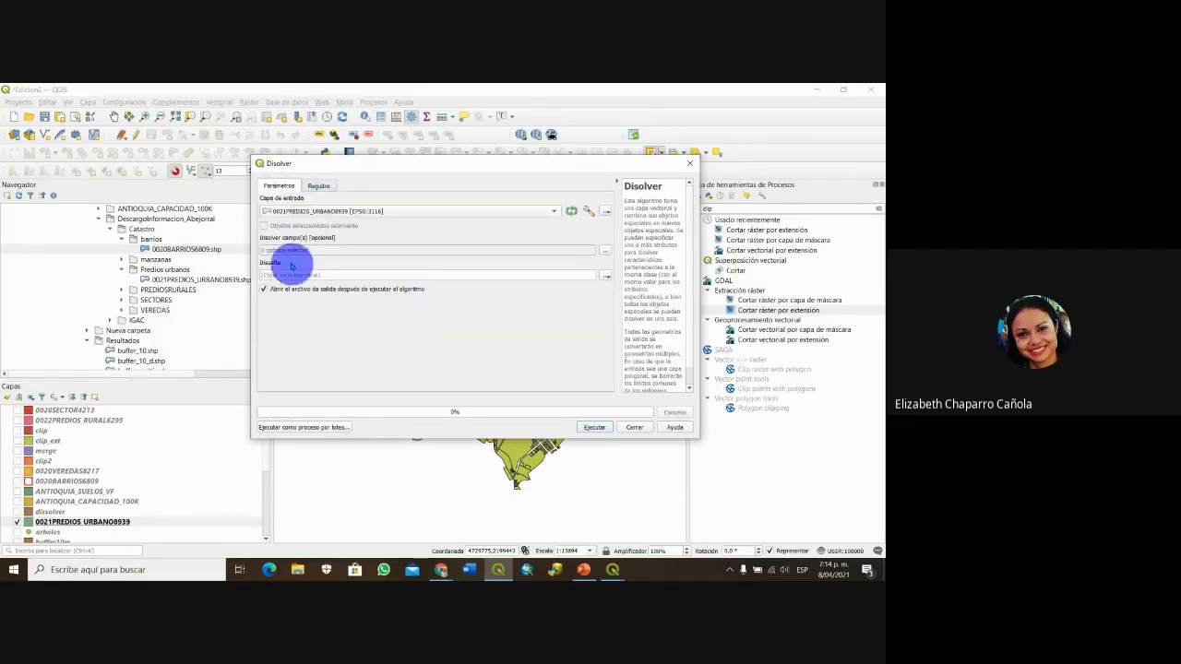
- Choose MANZANA_VE as the only field to dissolve by
{"action": "left_click", "coordinate": [604, 251]}
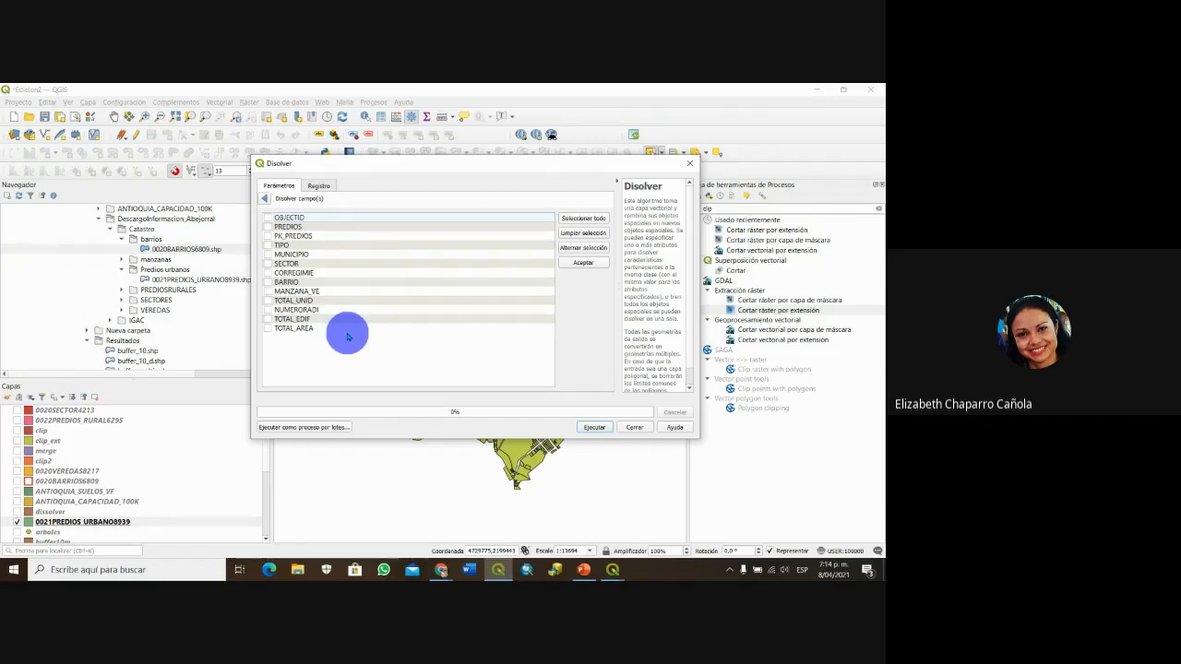
{"action": "left_click", "coordinate": [268, 292]}
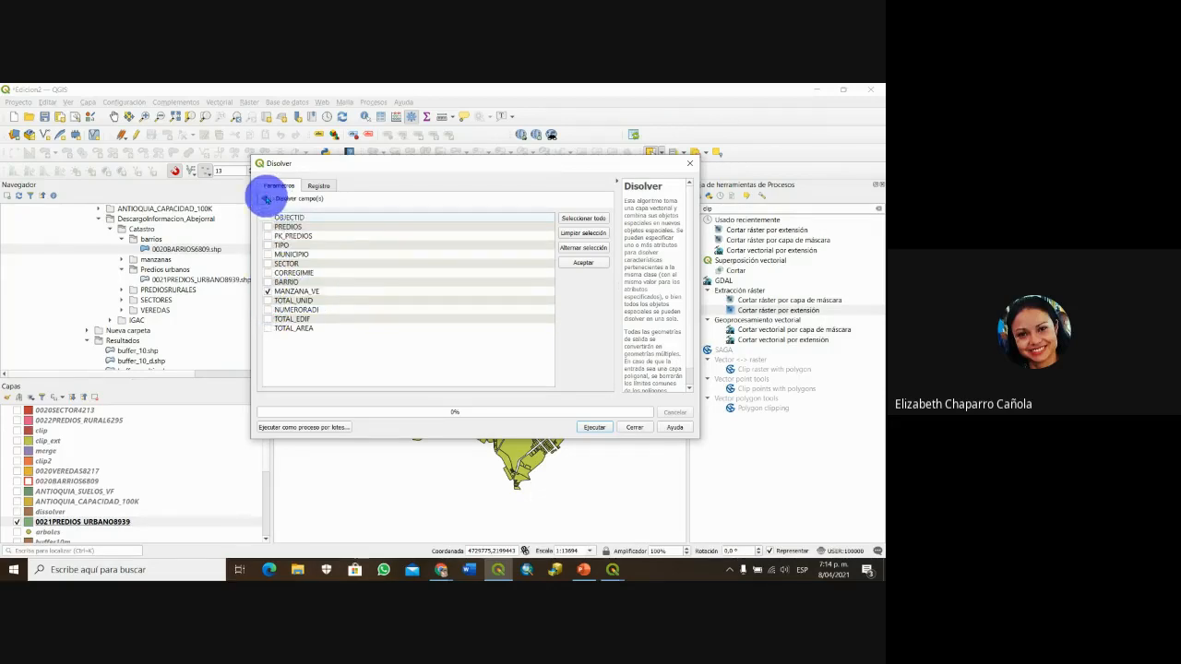
{"action": "left_click", "coordinate": [265, 199]}
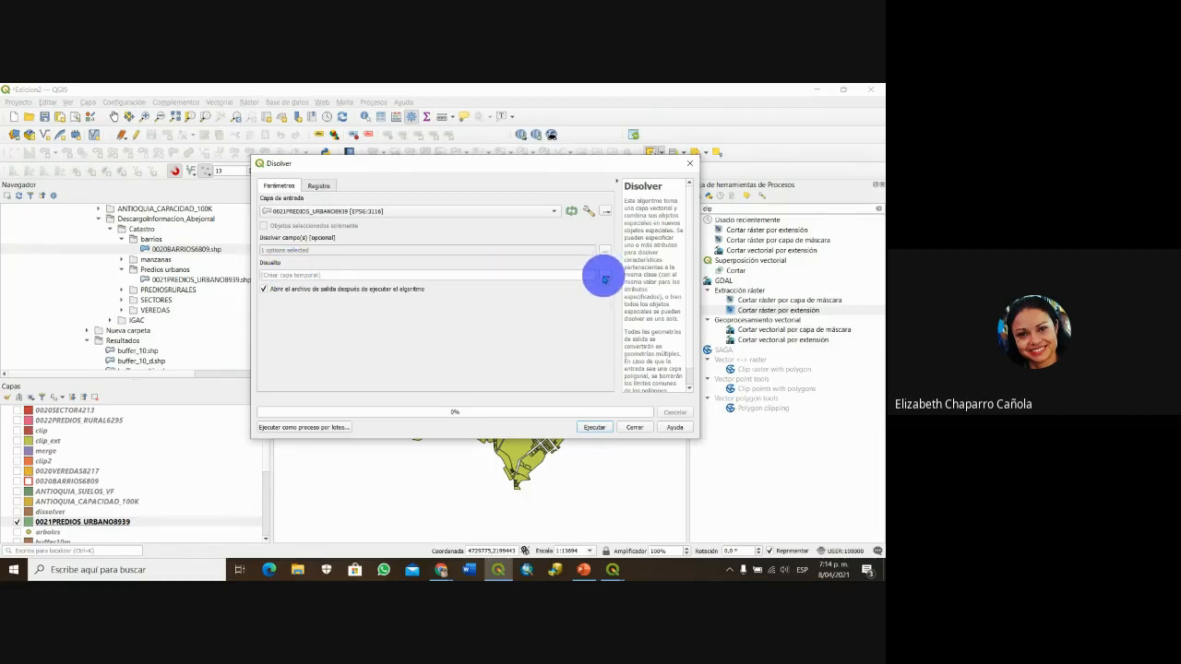
- Set the output to a shapefile named dissolve in the Resultados2 folder, run the Dissolve, and close its dialog
{"action": "left_click", "coordinate": [605, 276]}
{"action": "left_click", "coordinate": [612, 300]}
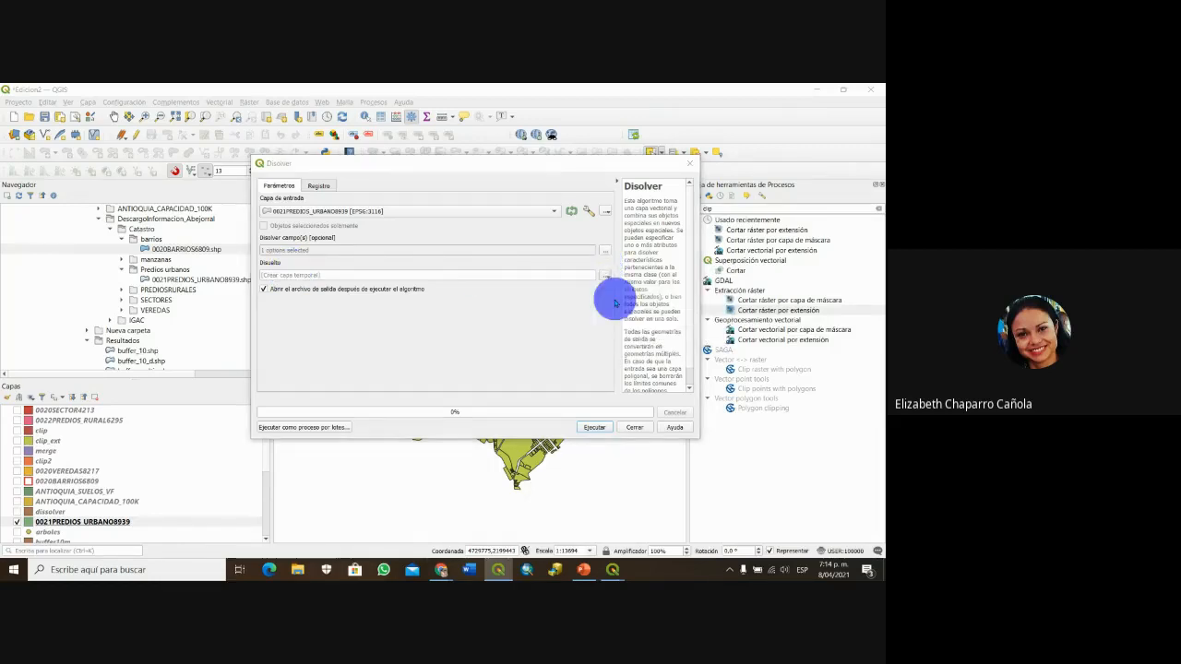
{"action": "type", "text": "dissolve"}
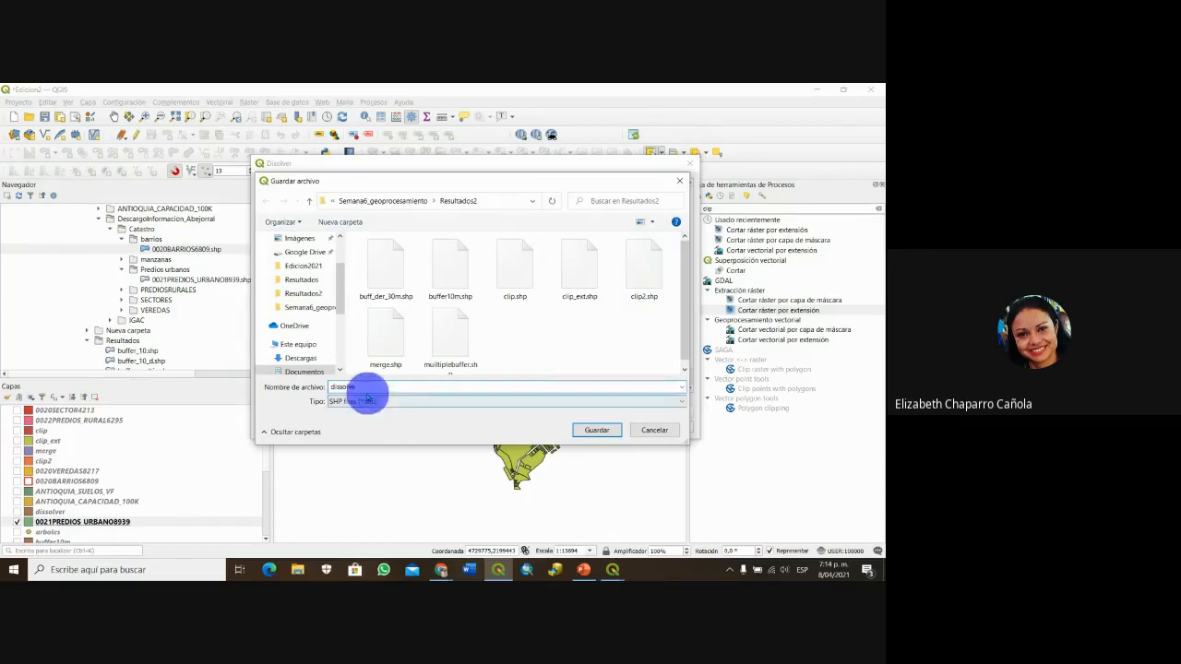
{"action": "left_click", "coordinate": [596, 430]}
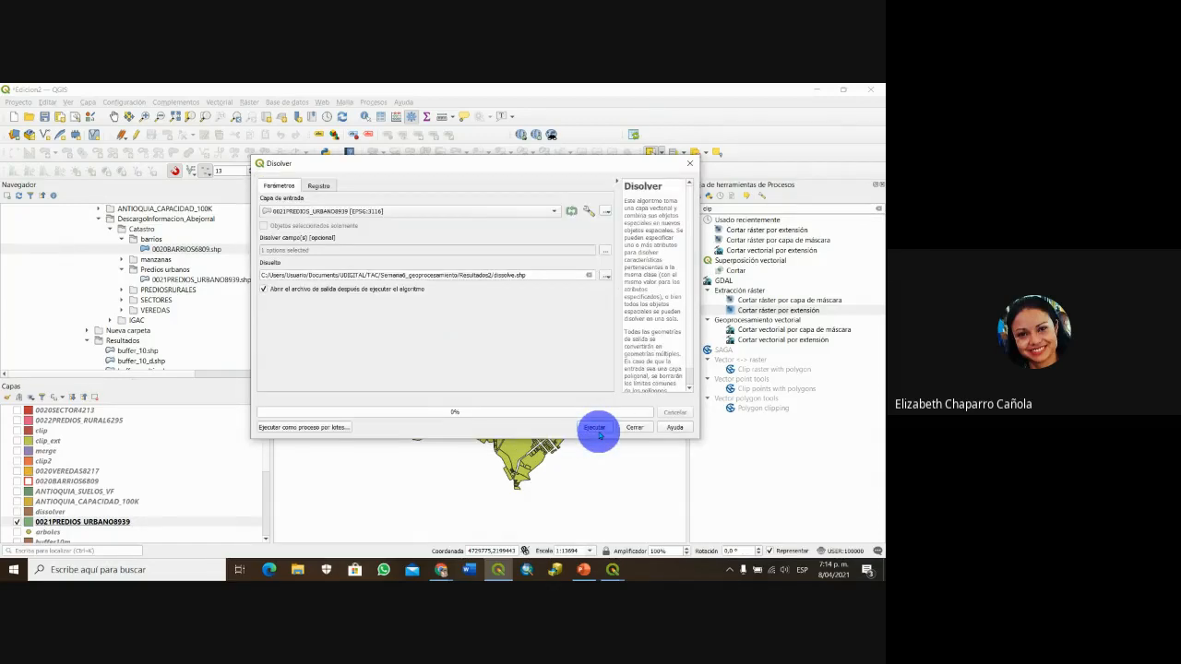
{"action": "left_click", "coordinate": [597, 429]}
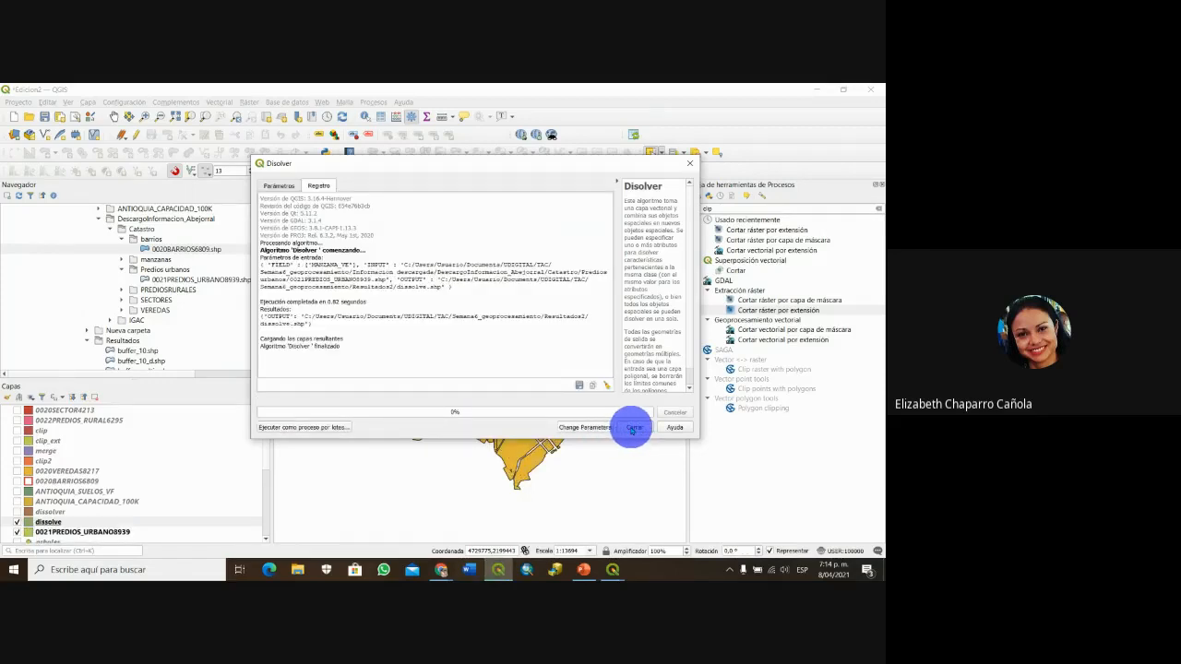
{"action": "left_click", "coordinate": [633, 429]}
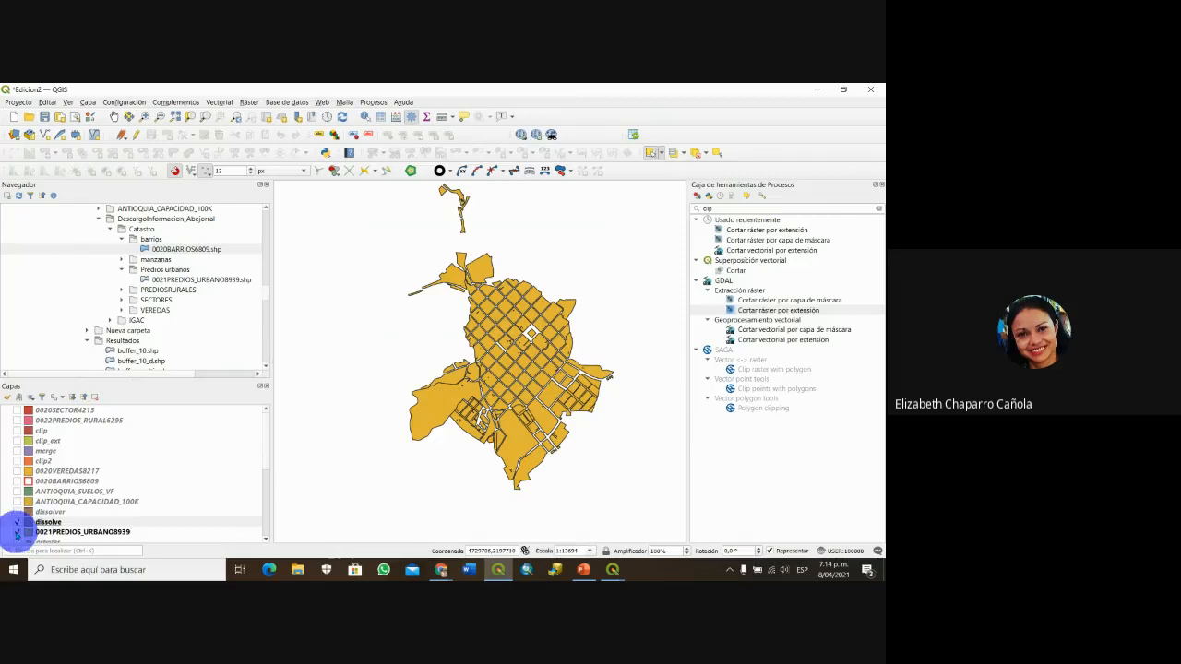
- Move the 0021PREDIOS_URBANO8939 layer above dissolve, compare its parcels with the merged blocks, and leave the parcel layer hidden
{"action": "left_click", "coordinate": [28, 524]}
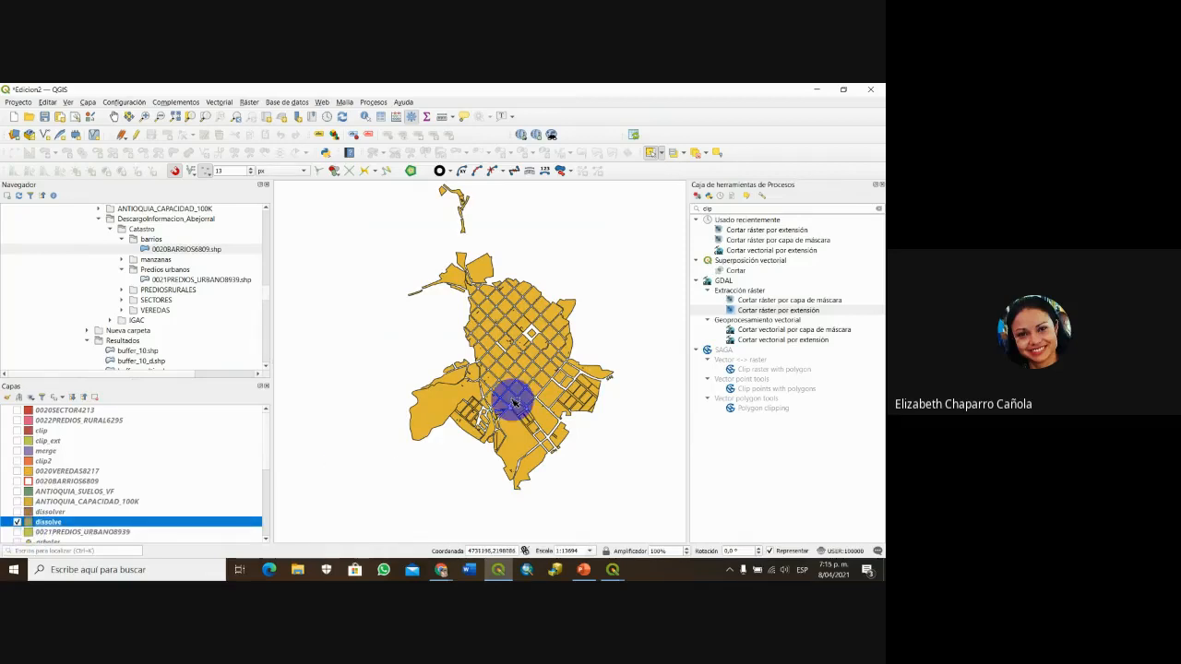
{"action": "scroll", "coordinate": [515, 402], "scroll_direction": "up", "scroll_amount": 1}
{"action": "scroll", "coordinate": [515, 401], "scroll_direction": "up", "scroll_amount": 1}
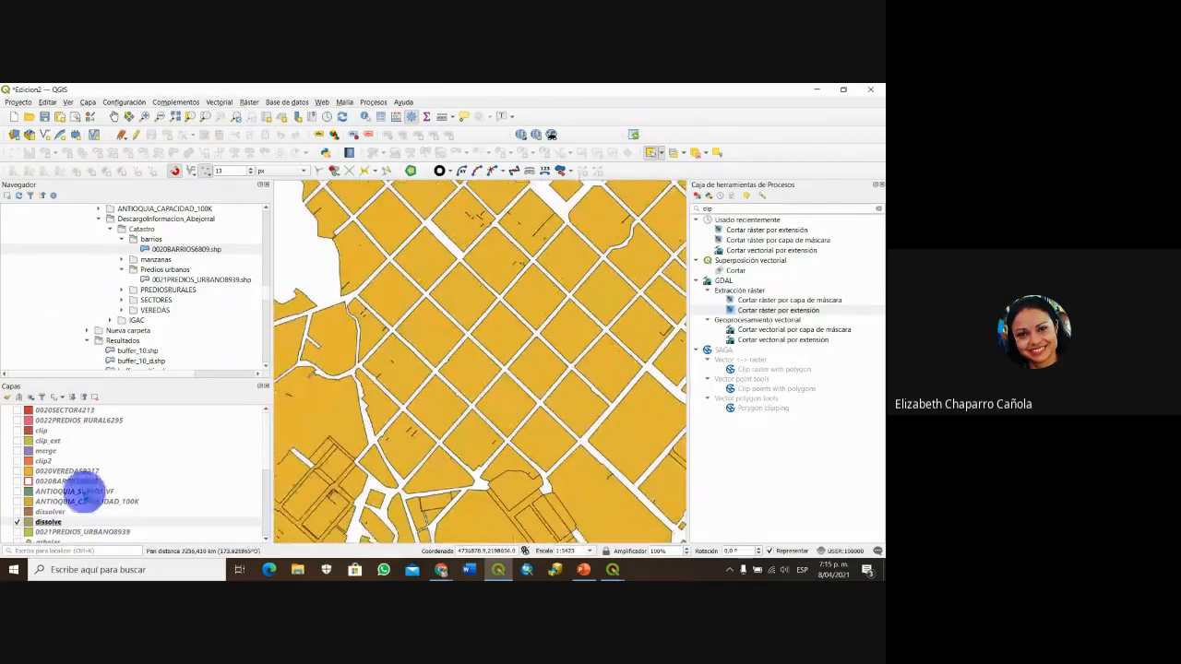
{"action": "left_click", "coordinate": [17, 532]}
{"action": "left_click_drag", "start_coordinate": [39, 531], "coordinate": [41, 517]}
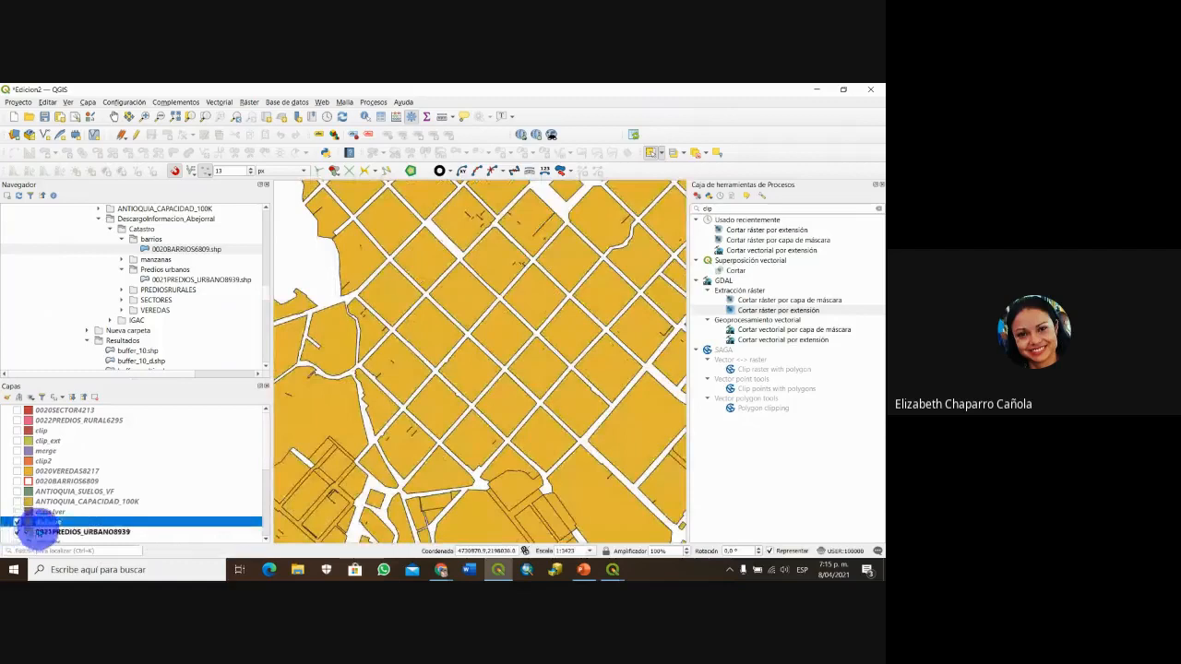
{"action": "scroll", "coordinate": [485, 341], "scroll_direction": "up", "scroll_amount": 1}
{"action": "scroll", "coordinate": [470, 356], "scroll_direction": "up", "scroll_amount": 1}
{"action": "scroll", "coordinate": [519, 388], "scroll_direction": "up", "scroll_amount": 1}
{"action": "scroll", "coordinate": [522, 388], "scroll_direction": "down", "scroll_amount": 1}
{"action": "left_click_drag", "start_coordinate": [536, 443], "coordinate": [522, 380]}
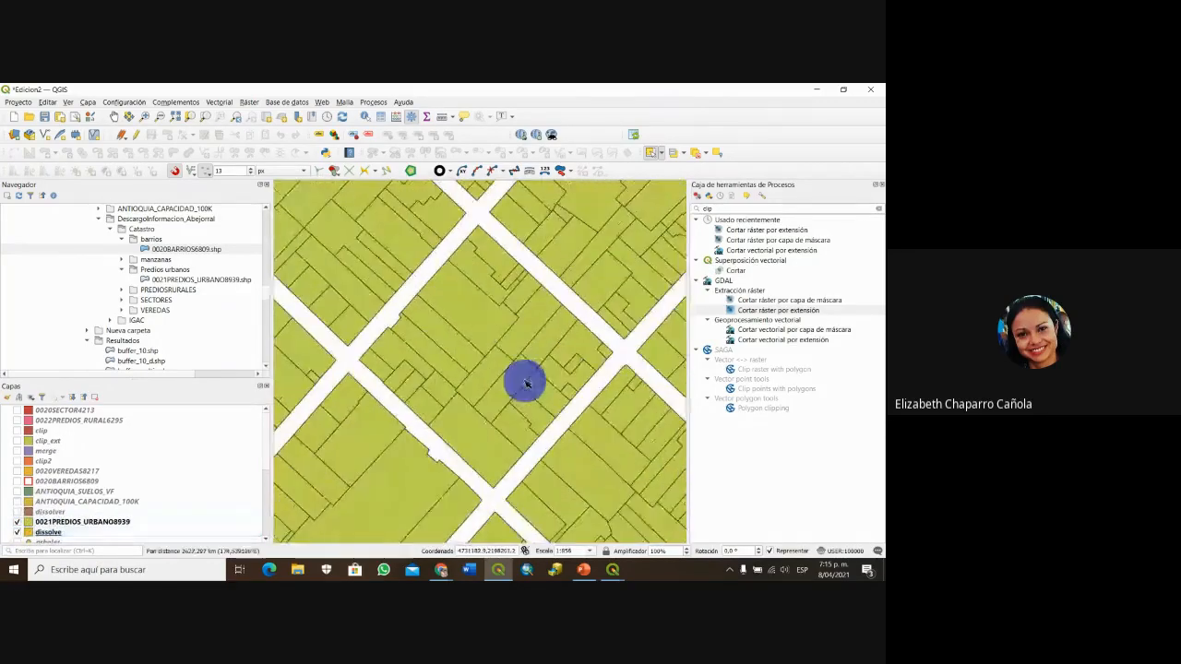
{"action": "left_click", "coordinate": [17, 522]}
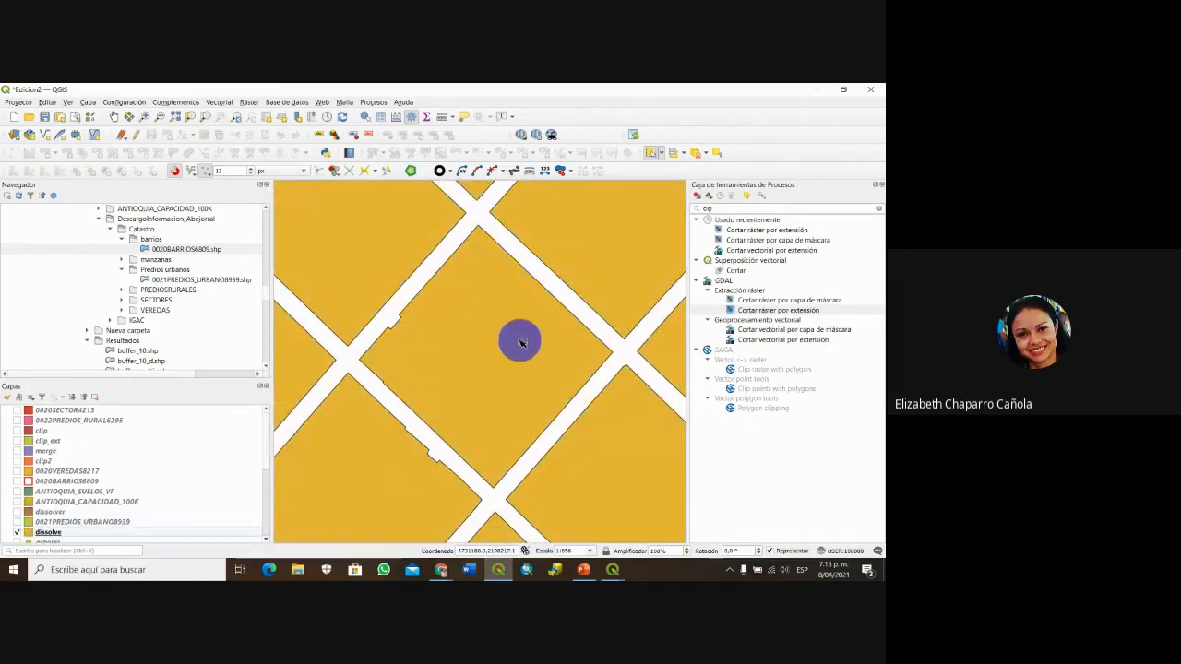
{"action": "scroll", "coordinate": [508, 268], "scroll_direction": "down", "scroll_amount": 1}
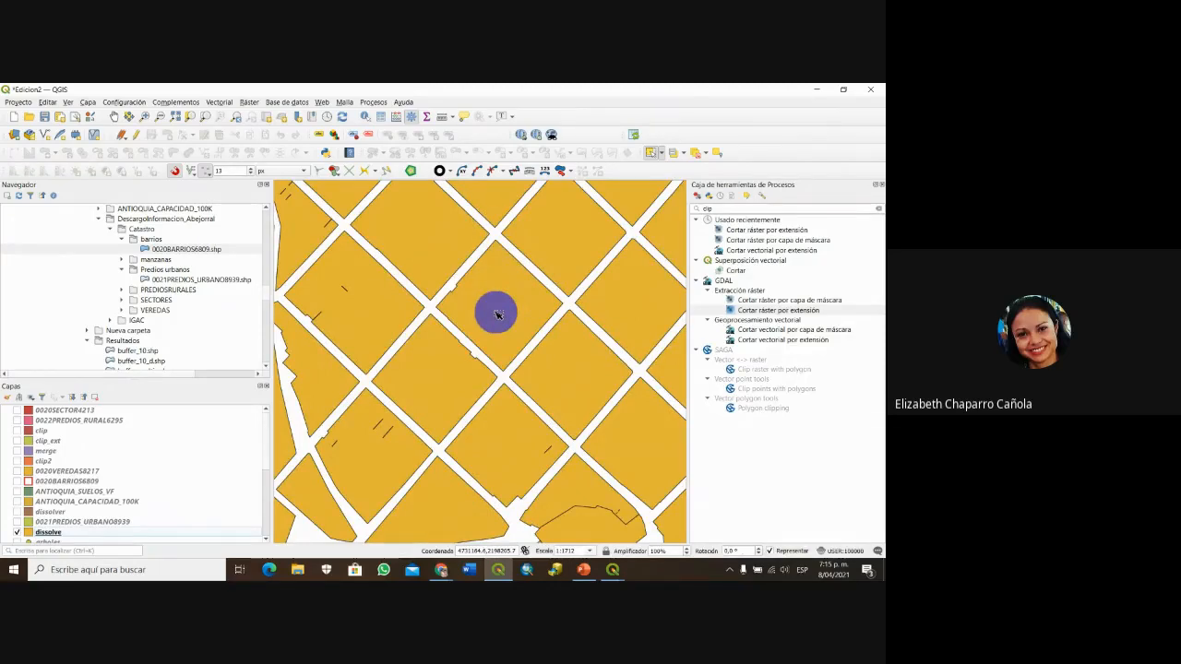
- Select individual blocks of the dissolve layer one after another to check that each is a single feature
{"action": "left_click", "coordinate": [496, 314]}
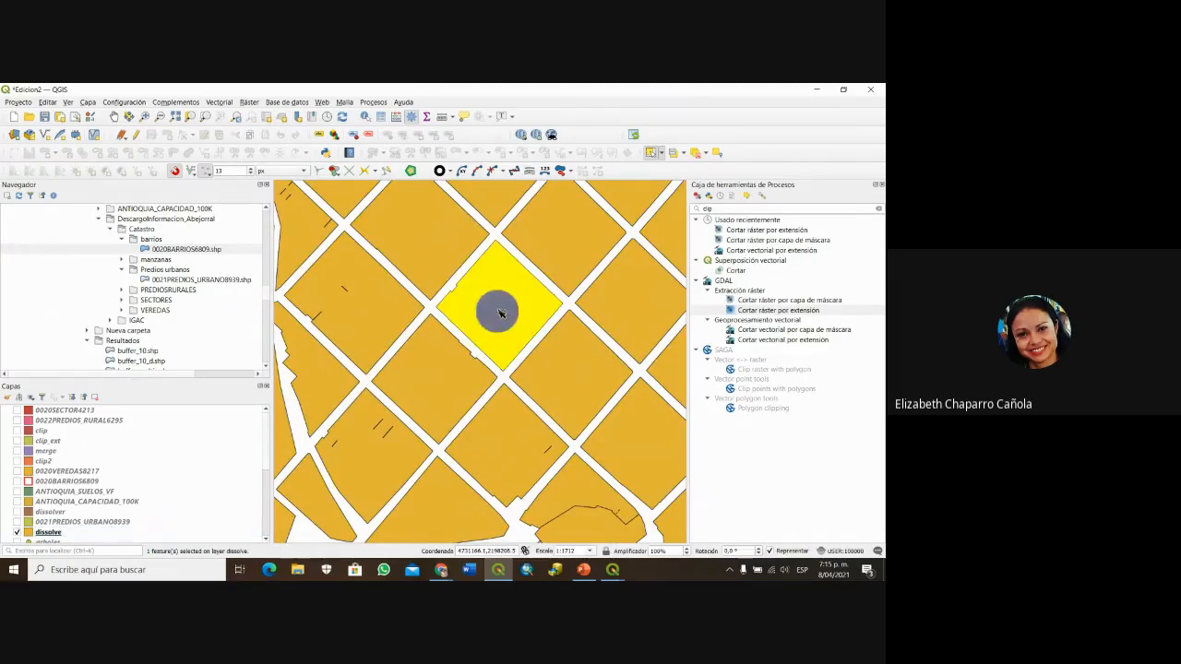
{"action": "left_click", "coordinate": [559, 274]}
{"action": "left_click", "coordinate": [484, 311]}
{"action": "left_click", "coordinate": [433, 263]}
{"action": "left_click", "coordinate": [507, 277]}
{"action": "left_click", "coordinate": [549, 249]}
{"action": "left_click_drag", "start_coordinate": [549, 249], "coordinate": [448, 356]}
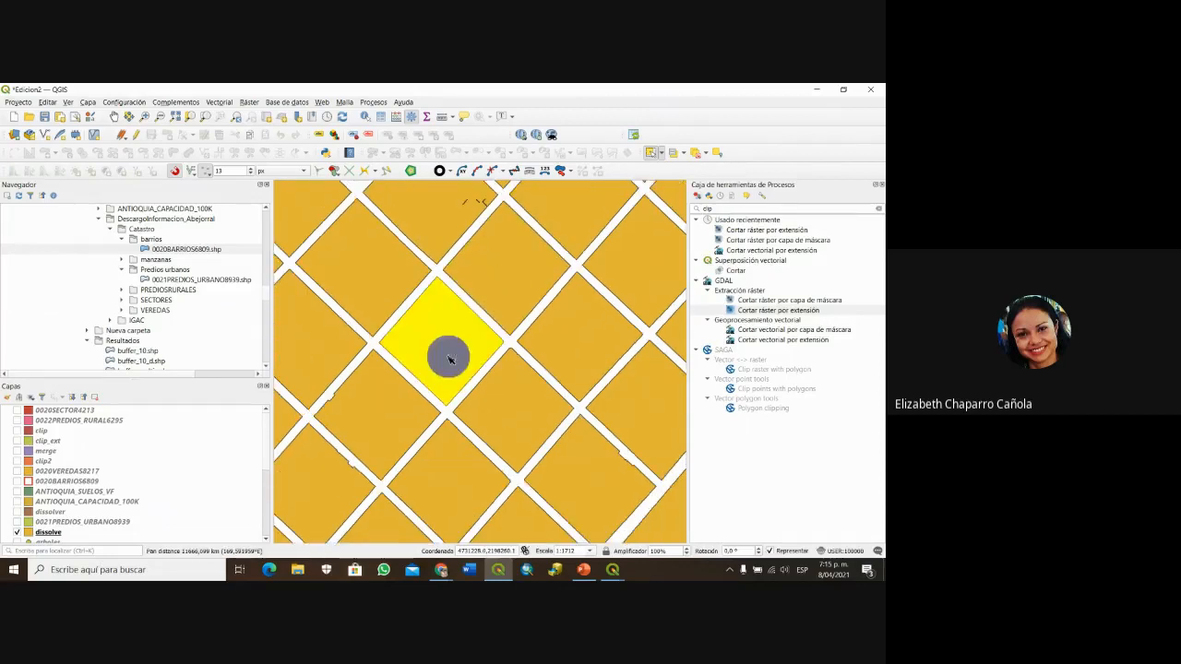
{"action": "left_click", "coordinate": [488, 409]}
{"action": "left_click", "coordinate": [470, 310]}
{"action": "left_click", "coordinate": [547, 341]}
{"action": "left_click", "coordinate": [441, 367]}
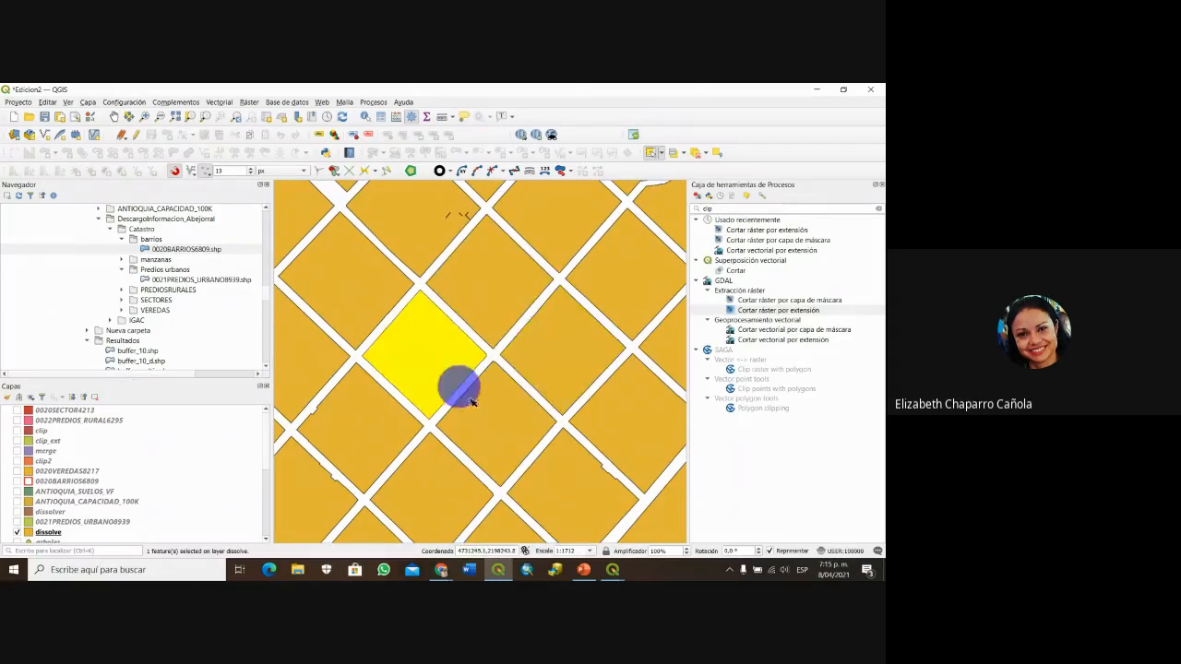
{"action": "left_click", "coordinate": [472, 405]}
{"action": "left_click", "coordinate": [416, 379]}
{"action": "left_click", "coordinate": [486, 306]}
{"action": "left_click", "coordinate": [546, 347]}
{"action": "left_click", "coordinate": [490, 311]}
{"action": "left_click", "coordinate": [436, 365]}
{"action": "left_click_drag", "start_coordinate": [434, 361], "coordinate": [443, 427]}
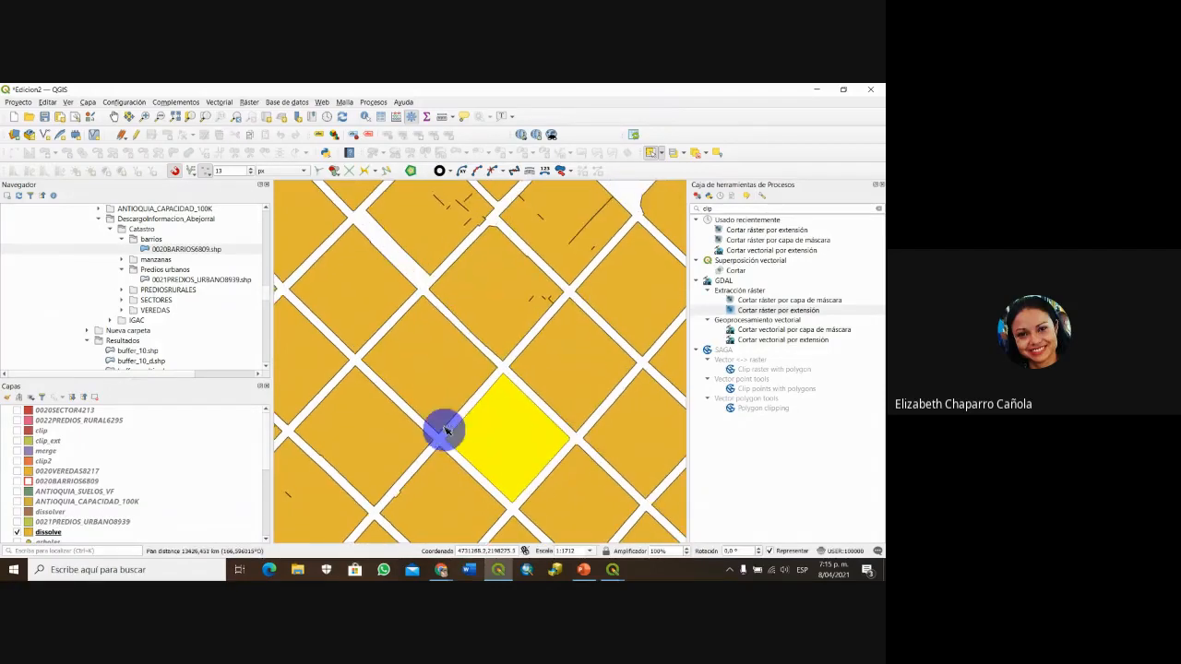
{"action": "left_click", "coordinate": [444, 395]}
{"action": "left_click", "coordinate": [508, 412]}
{"action": "left_click", "coordinate": [545, 382]}
{"action": "left_click", "coordinate": [500, 331]}
{"action": "left_click", "coordinate": [448, 368]}
{"action": "left_click", "coordinate": [495, 422]}
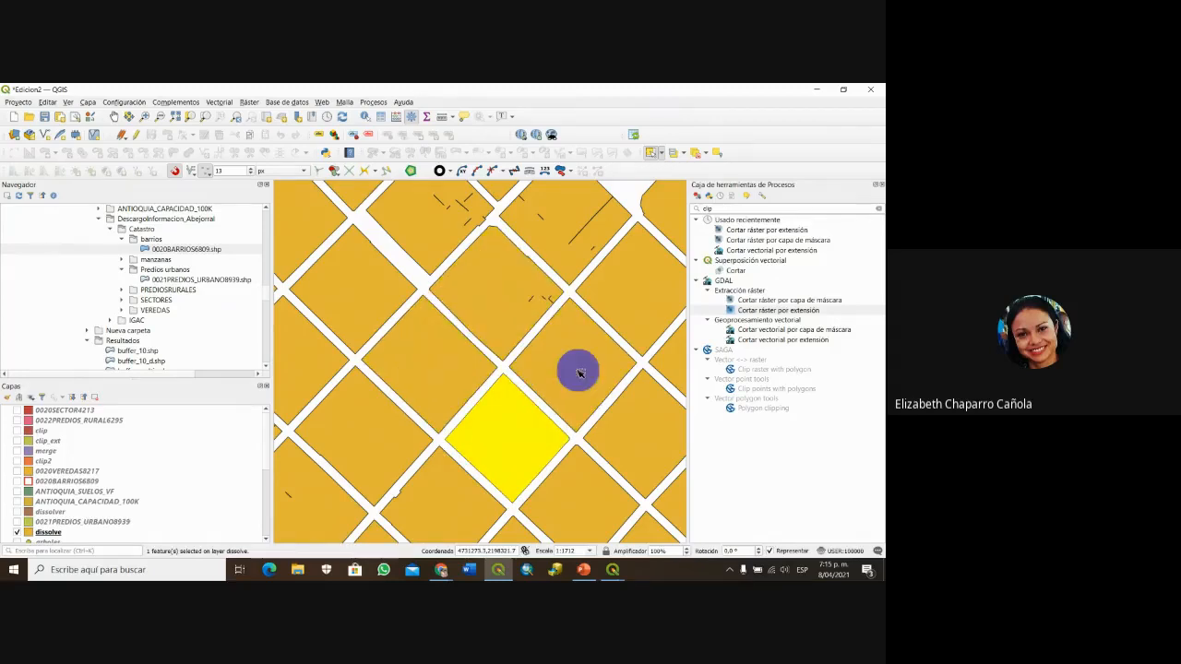
{"action": "left_click", "coordinate": [579, 371]}
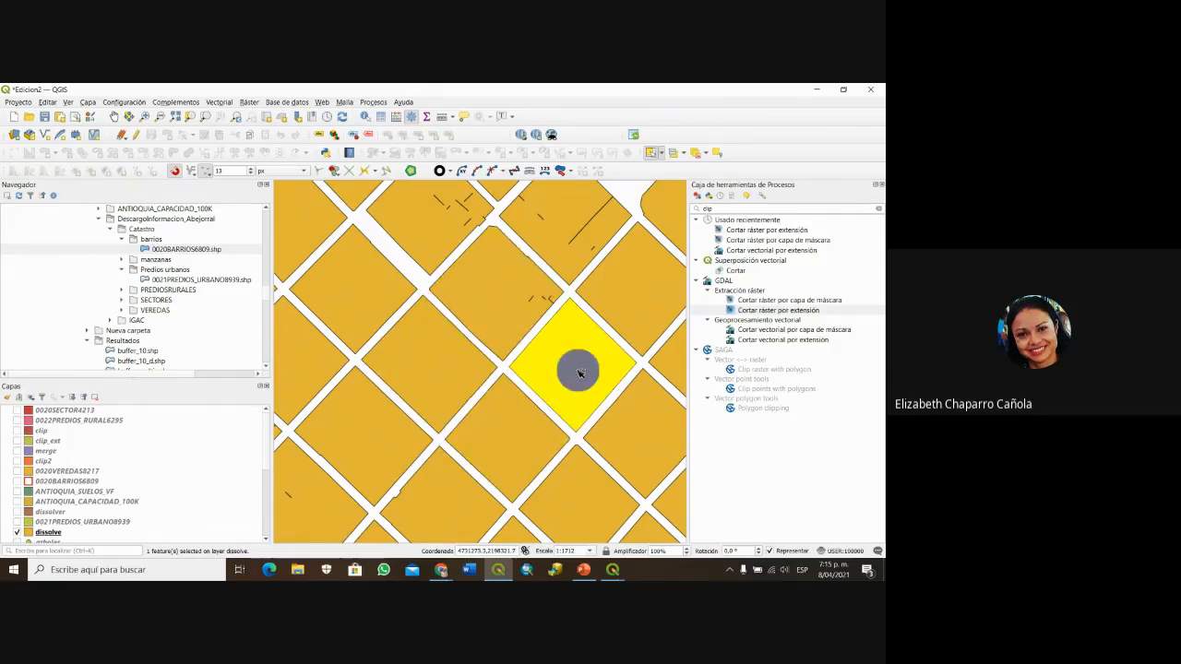
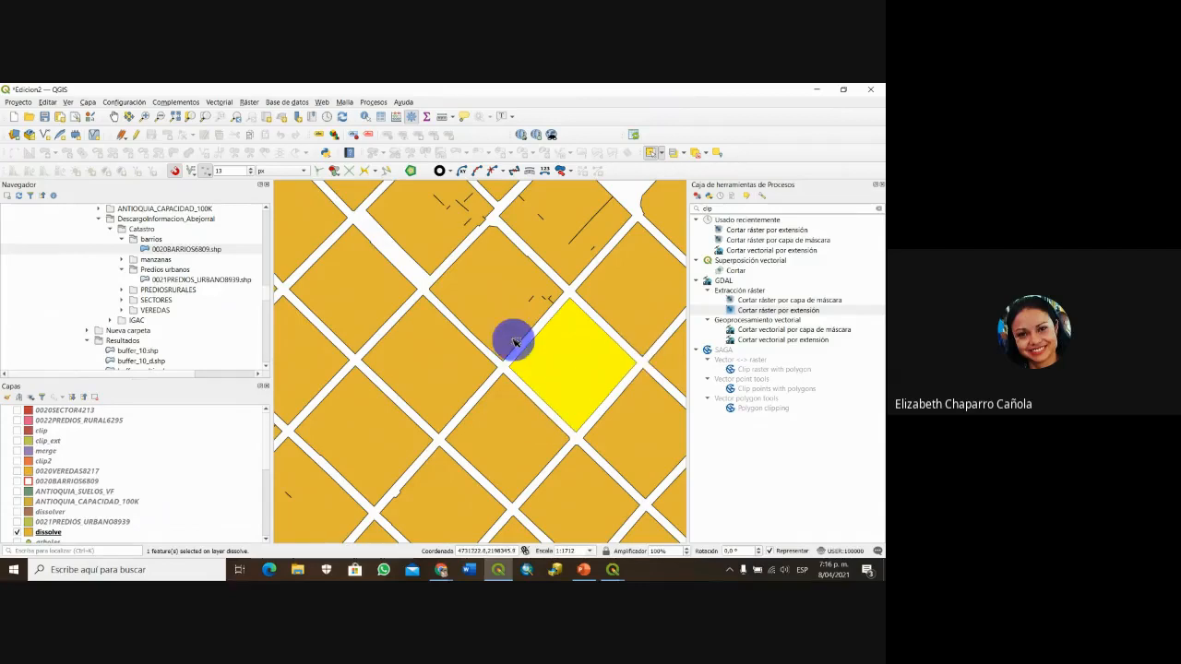
- Examine the stray line segments inside a dissolved block, briefly showing the 0021PREDIOS_URBANO8939 parcels over them for comparison
{"action": "scroll", "coordinate": [511, 338], "scroll_direction": "down", "scroll_amount": 2}
{"action": "scroll", "coordinate": [515, 345], "scroll_direction": "up", "scroll_amount": 2}
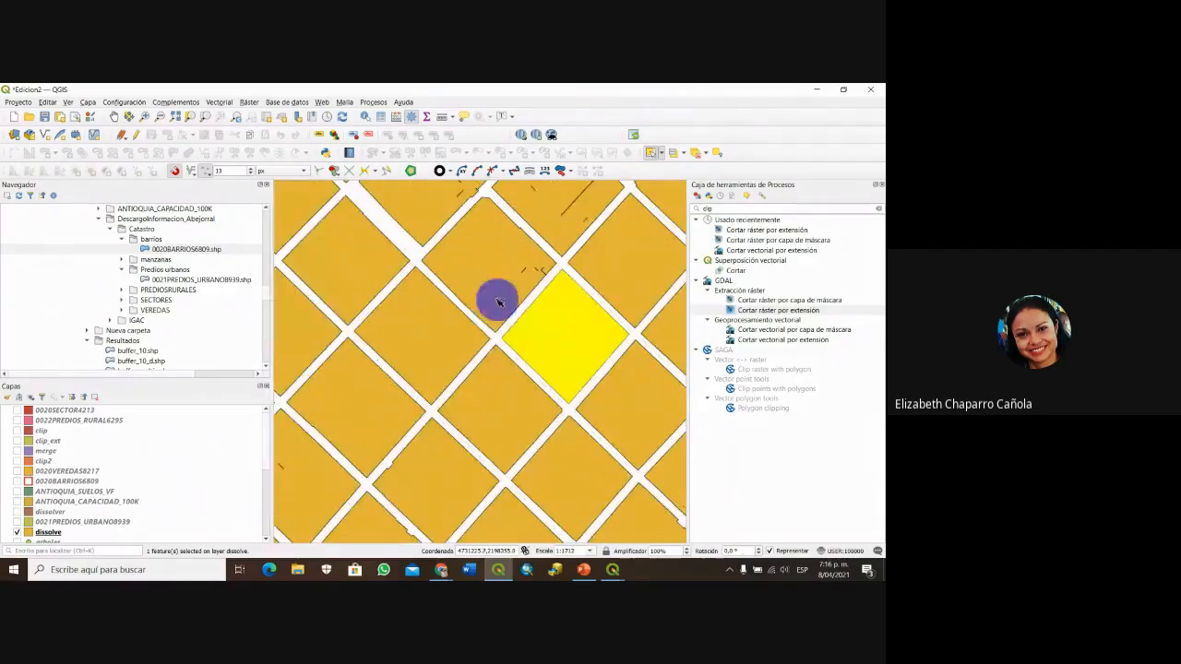
{"action": "left_click_drag", "start_coordinate": [496, 298], "coordinate": [500, 409]}
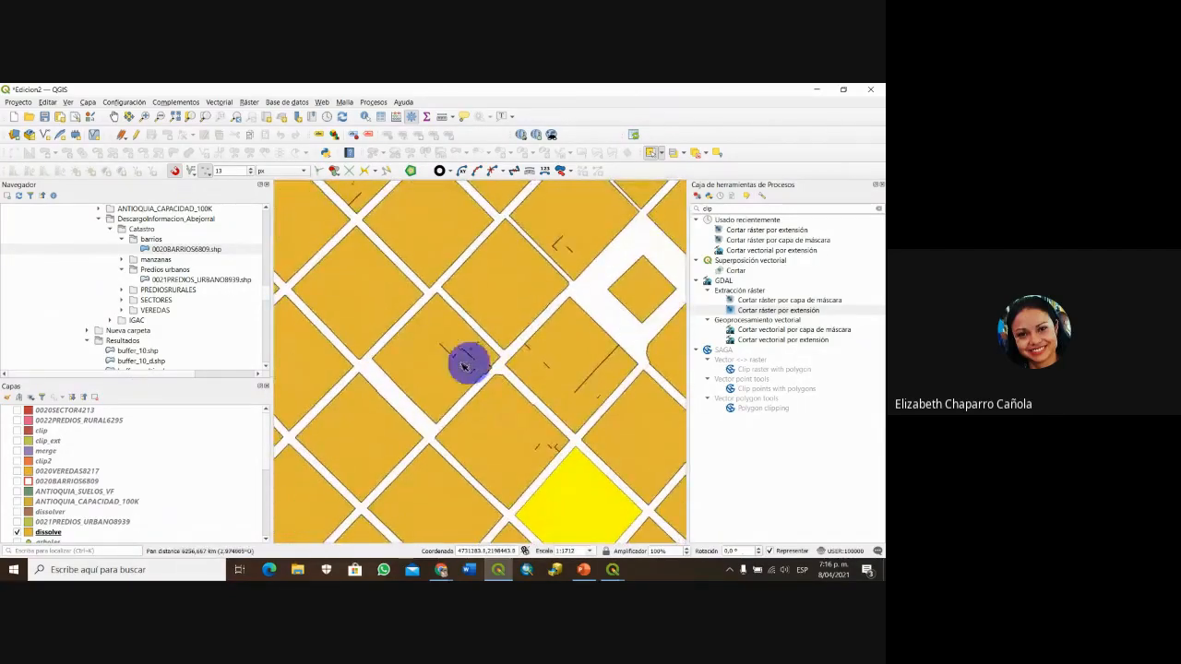
{"action": "scroll", "coordinate": [453, 358], "scroll_direction": "up", "scroll_amount": 2}
{"action": "scroll", "coordinate": [452, 360], "scroll_direction": "down", "scroll_amount": 2}
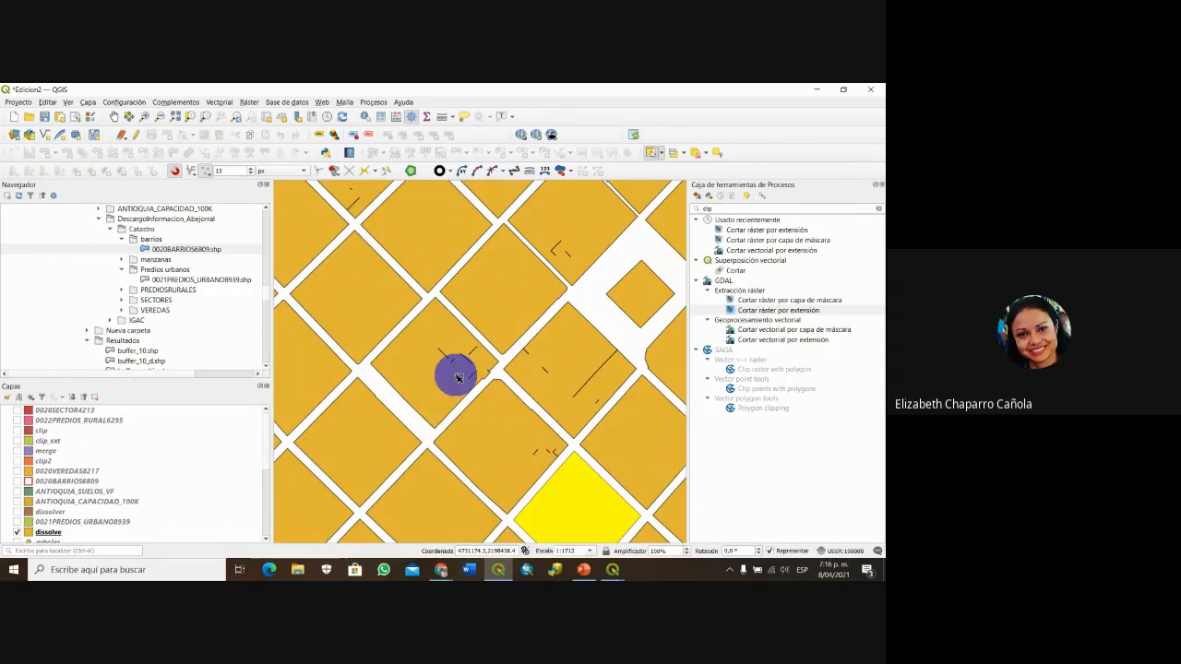
{"action": "scroll", "coordinate": [461, 367], "scroll_direction": "up", "scroll_amount": 2}
{"action": "scroll", "coordinate": [424, 328], "scroll_direction": "up", "scroll_amount": 2}
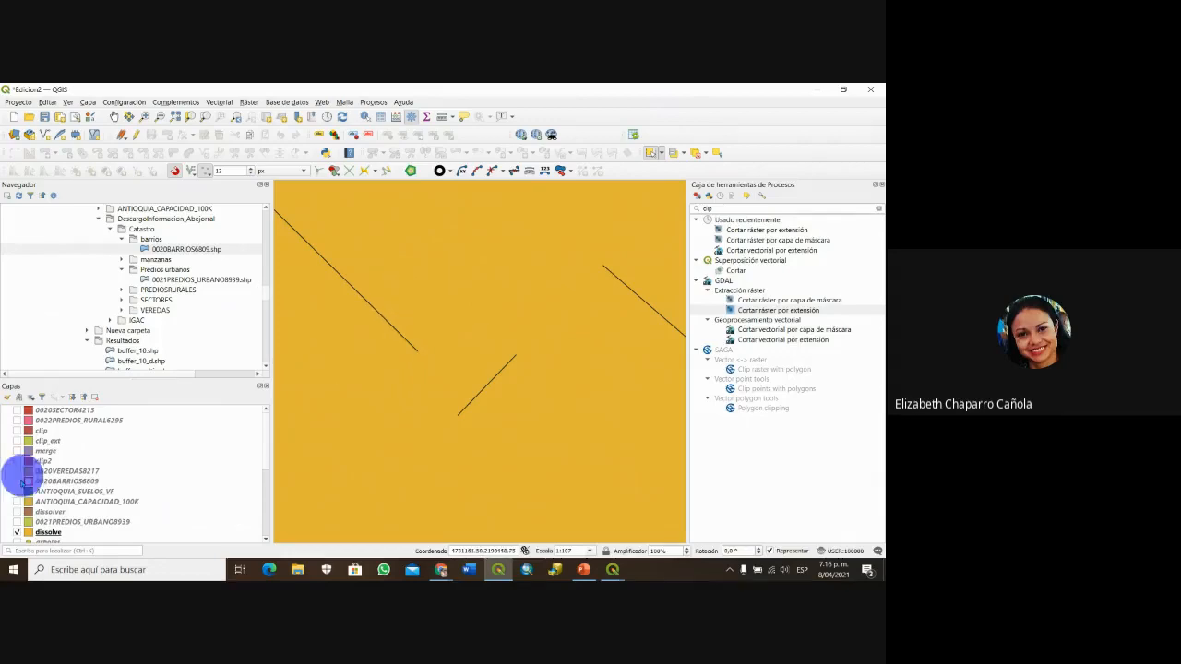
{"action": "left_click", "coordinate": [17, 522]}
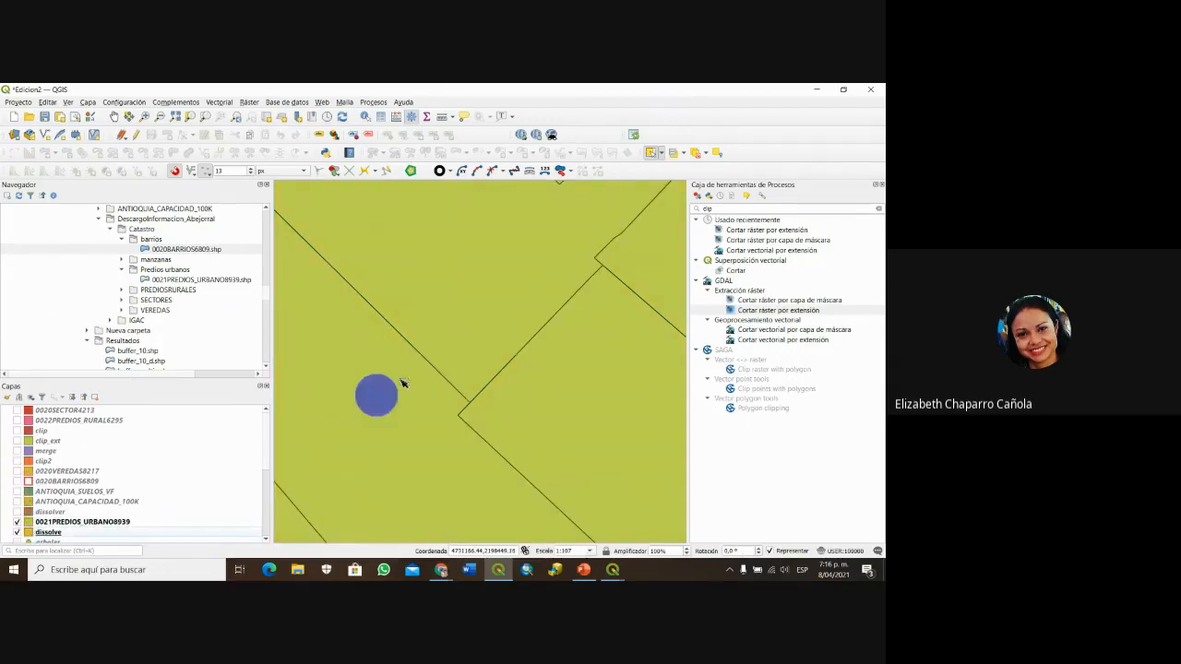
{"action": "left_click", "coordinate": [17, 522]}
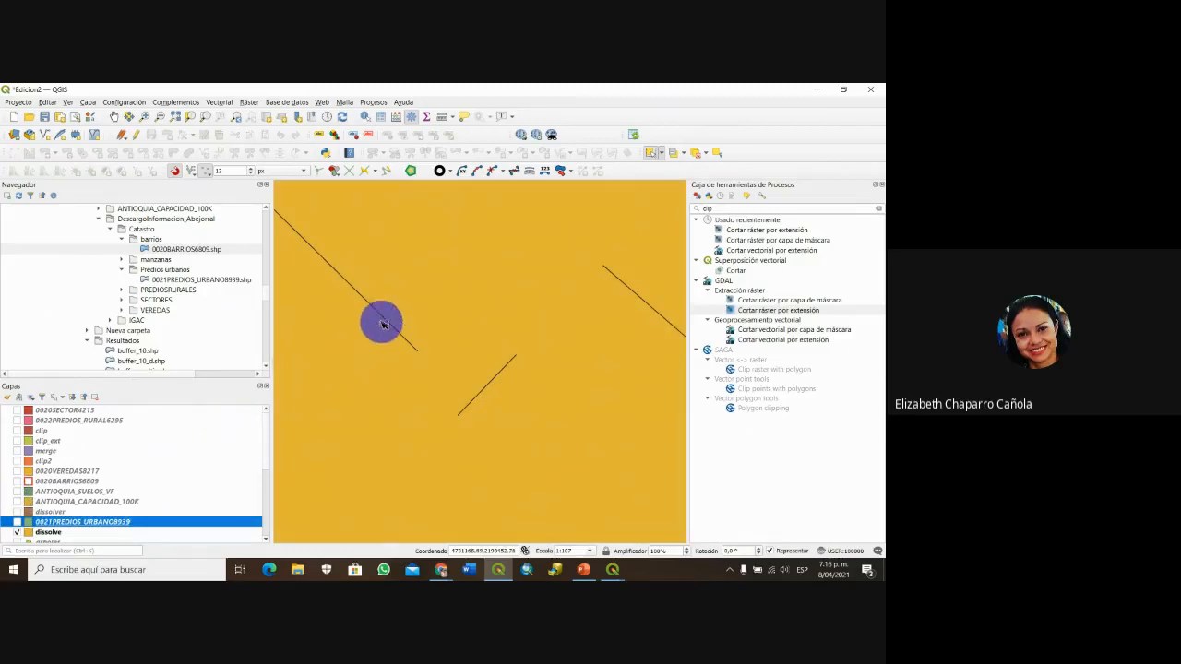
- Examine the interior lines and block outlines of the dissolve layer across the rest of the town
{"action": "left_click_drag", "start_coordinate": [384, 325], "coordinate": [577, 411]}
{"action": "scroll", "coordinate": [577, 411], "scroll_direction": "down", "scroll_amount": 2}
{"action": "scroll", "coordinate": [577, 411], "scroll_direction": "down", "scroll_amount": 4}
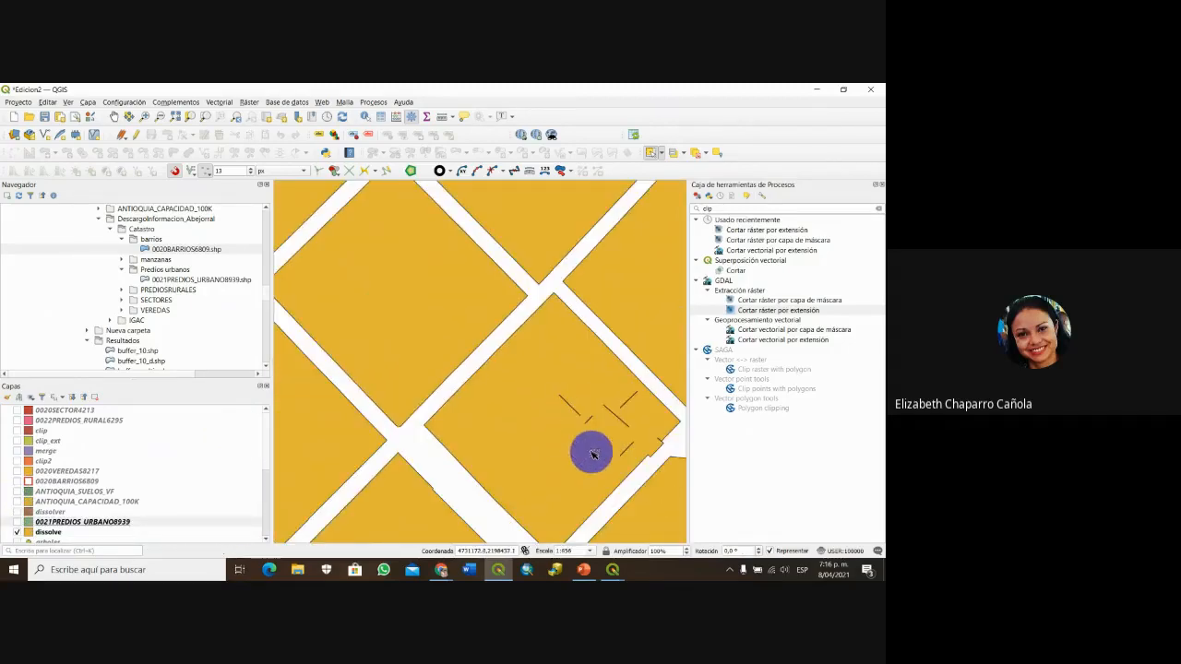
{"action": "left_click_drag", "start_coordinate": [590, 451], "coordinate": [514, 319]}
{"action": "scroll", "coordinate": [513, 319], "scroll_direction": "up", "scroll_amount": 1}
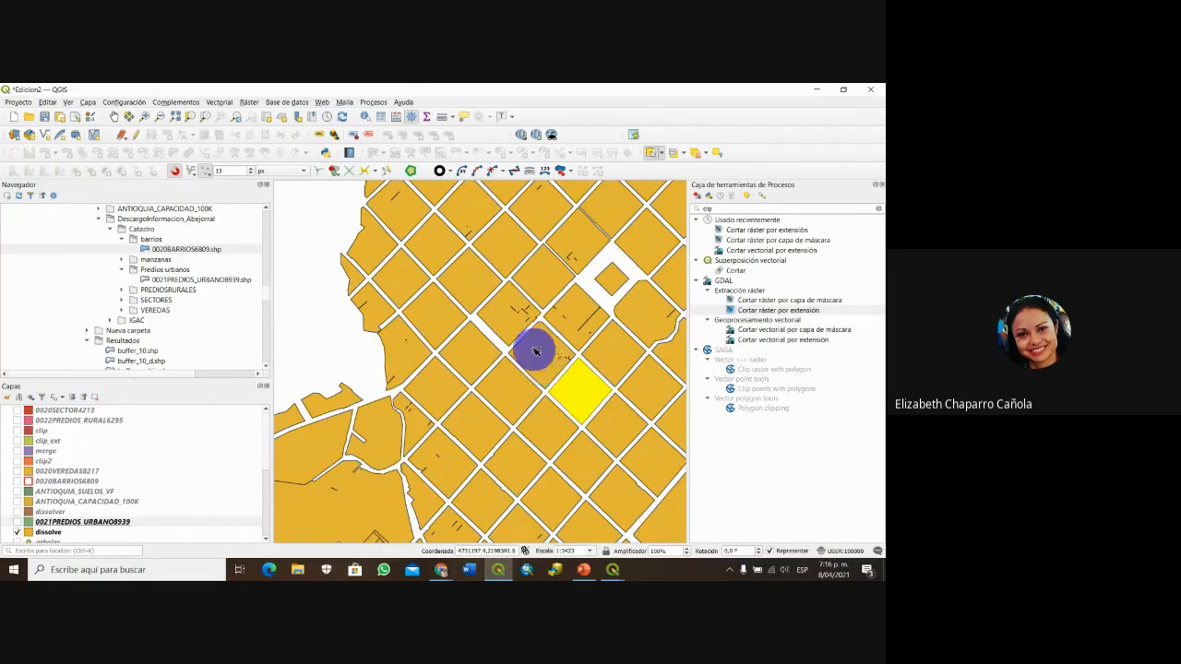
{"action": "scroll", "coordinate": [534, 341], "scroll_direction": "up", "scroll_amount": 3}
{"action": "scroll", "coordinate": [509, 297], "scroll_direction": "down", "scroll_amount": 3}
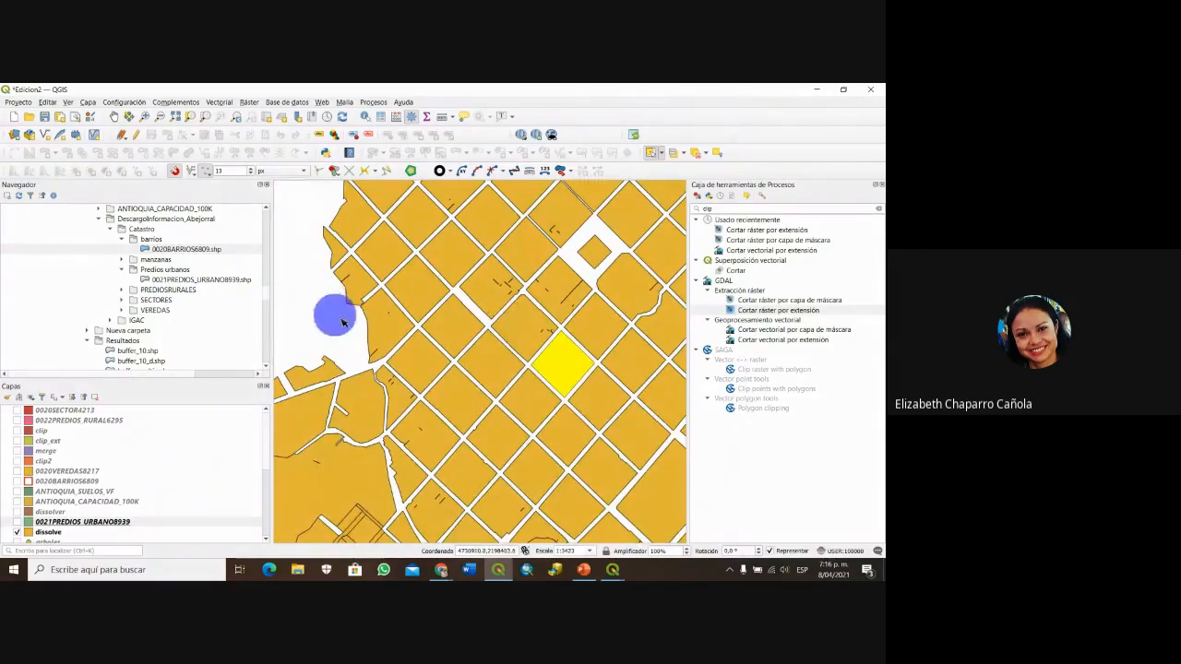
{"action": "left_click_drag", "start_coordinate": [545, 388], "coordinate": [494, 293]}
{"action": "scroll", "coordinate": [581, 388], "scroll_direction": "down", "scroll_amount": 1}
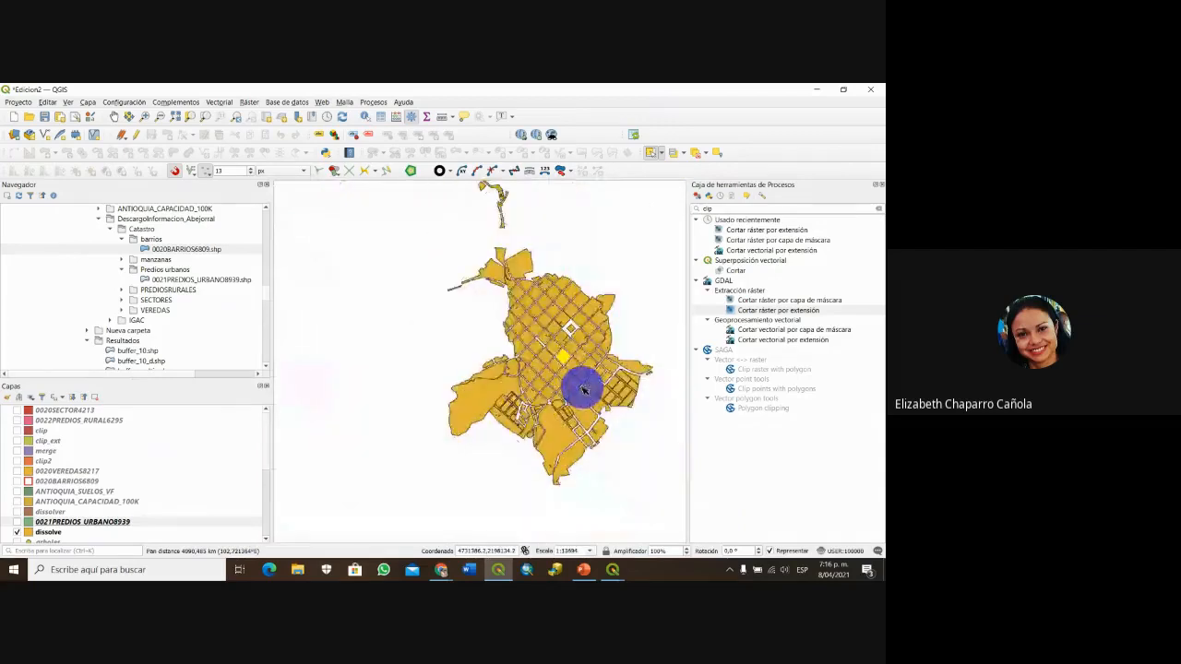
{"action": "left_click_drag", "start_coordinate": [488, 408], "coordinate": [501, 384]}
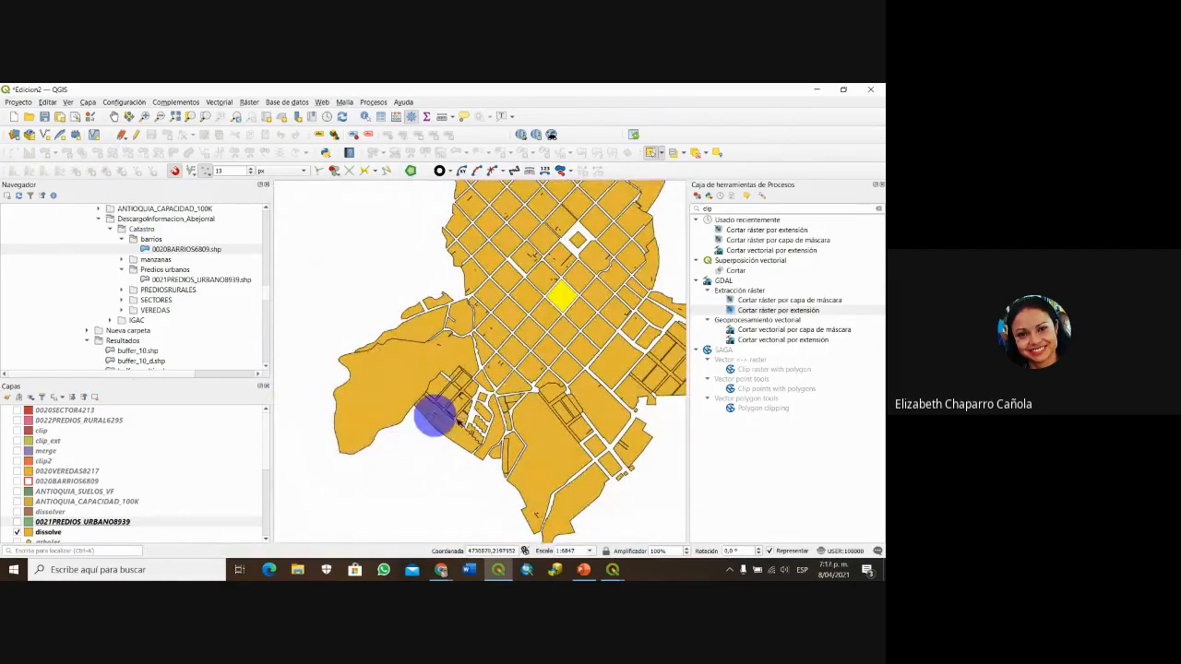
{"action": "left_click_drag", "start_coordinate": [534, 413], "coordinate": [430, 423]}
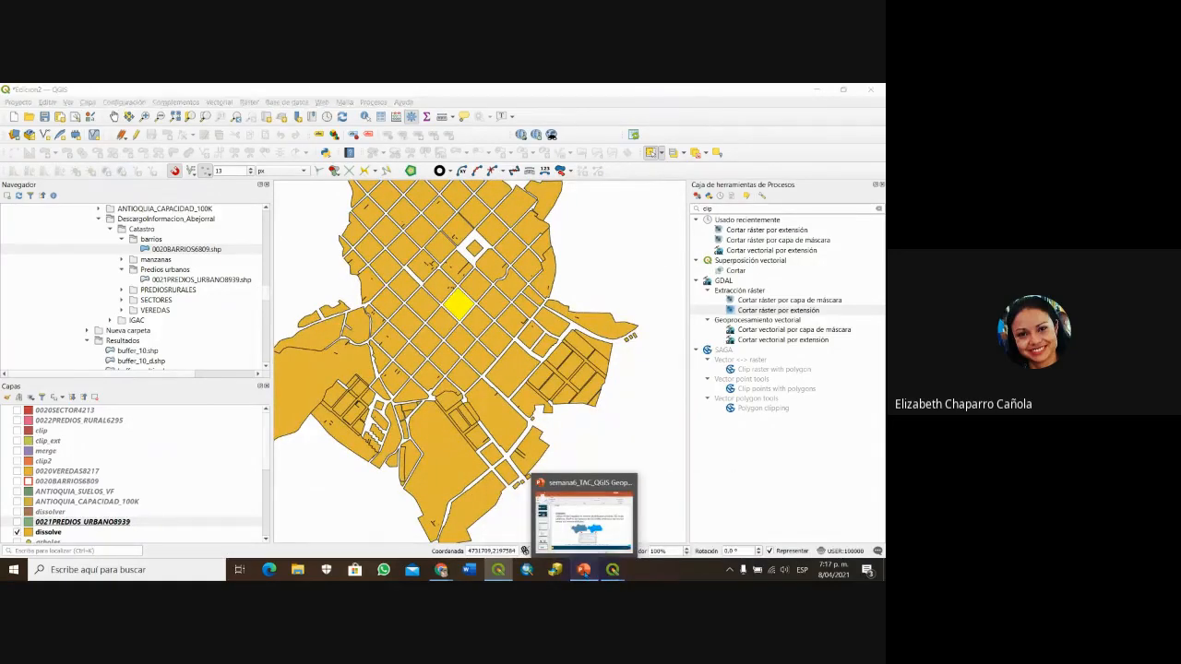
- Switch to the PowerPoint presentation, advance from the Dissolve slide to the Intersect slide, and return to QGIS
{"action": "left_click", "coordinate": [583, 570]}
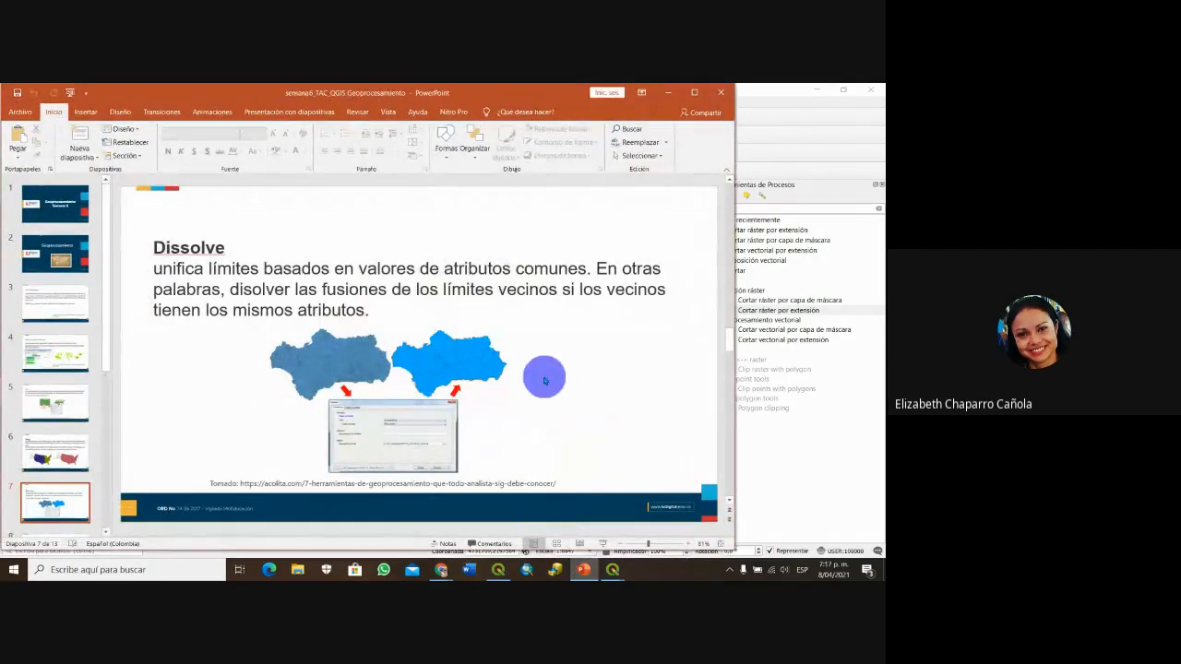
{"action": "scroll", "coordinate": [544, 380], "scroll_direction": "down", "scroll_amount": 1}
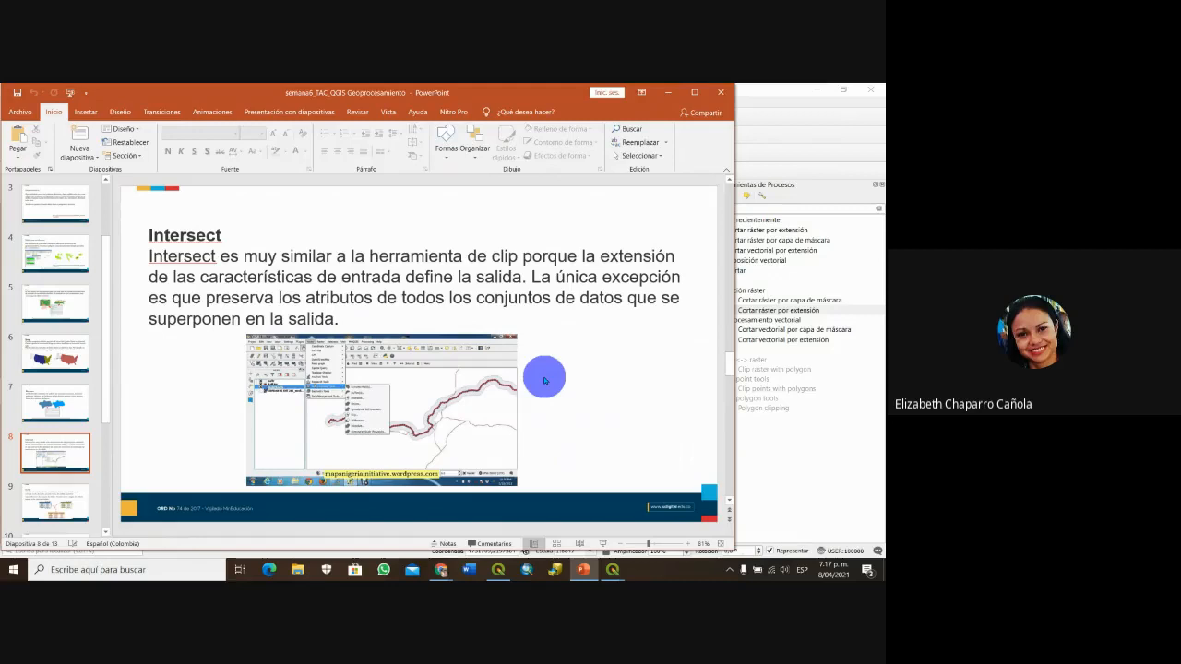
{"action": "left_click", "coordinate": [668, 93]}
- Hide the dissolve layer and look through the project's layer list
{"action": "scroll", "coordinate": [560, 381], "scroll_direction": "down", "scroll_amount": 1}
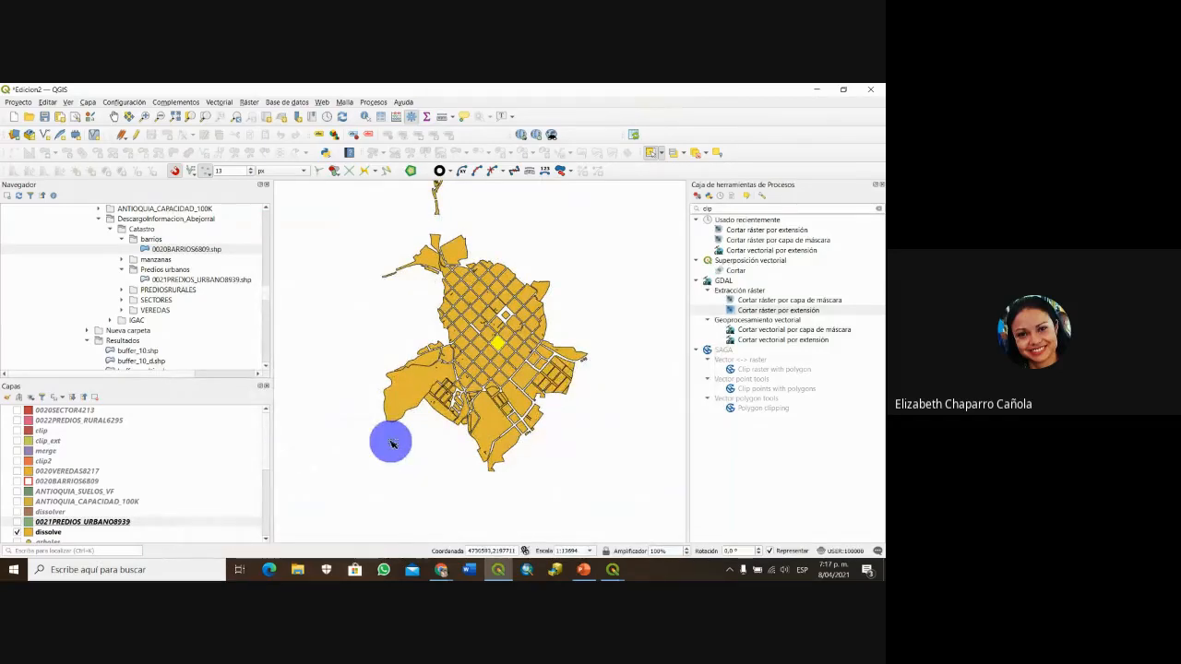
{"action": "left_click", "coordinate": [18, 532]}
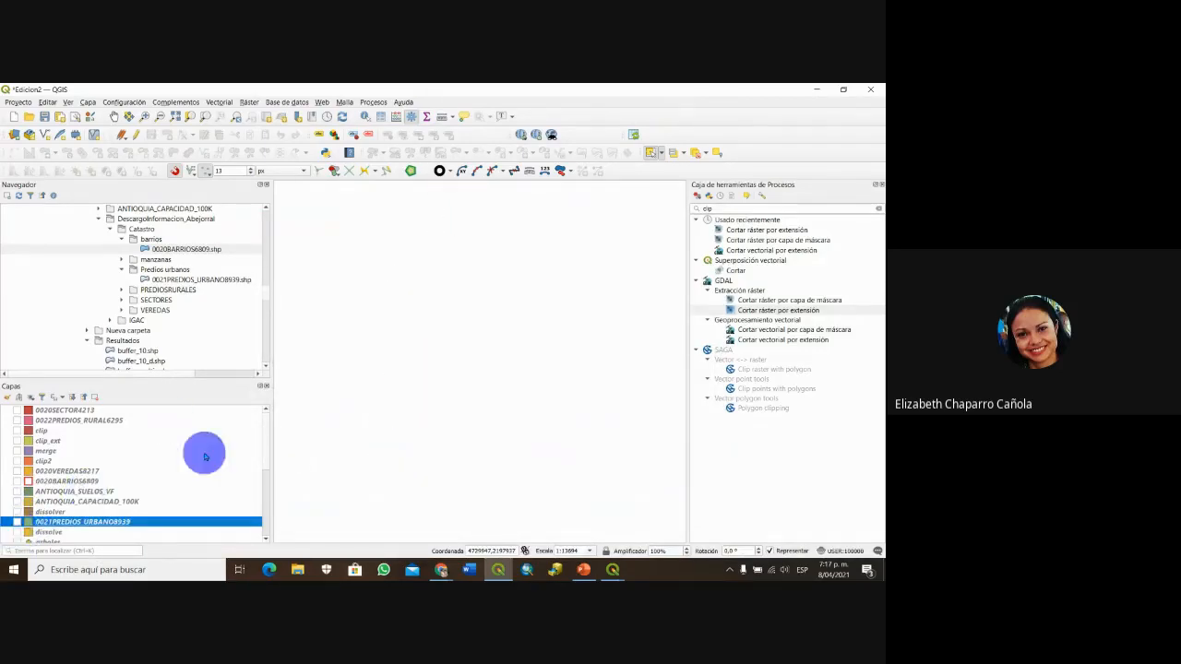
{"action": "scroll", "coordinate": [163, 458], "scroll_direction": "down", "scroll_amount": 4}
{"action": "scroll", "coordinate": [163, 461], "scroll_direction": "up", "scroll_amount": 4}
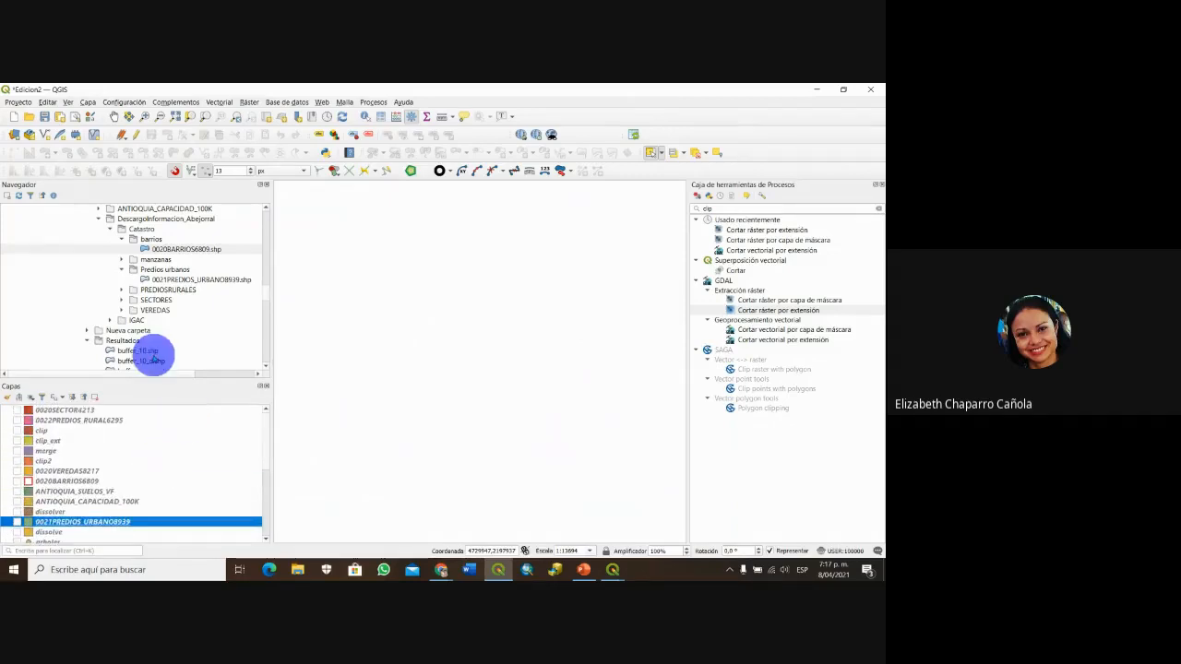
- Expand the IGAC folder and its ANTIOQUIA_SUELOS_VF subfolder in the data browser
{"action": "left_click", "coordinate": [108, 321]}
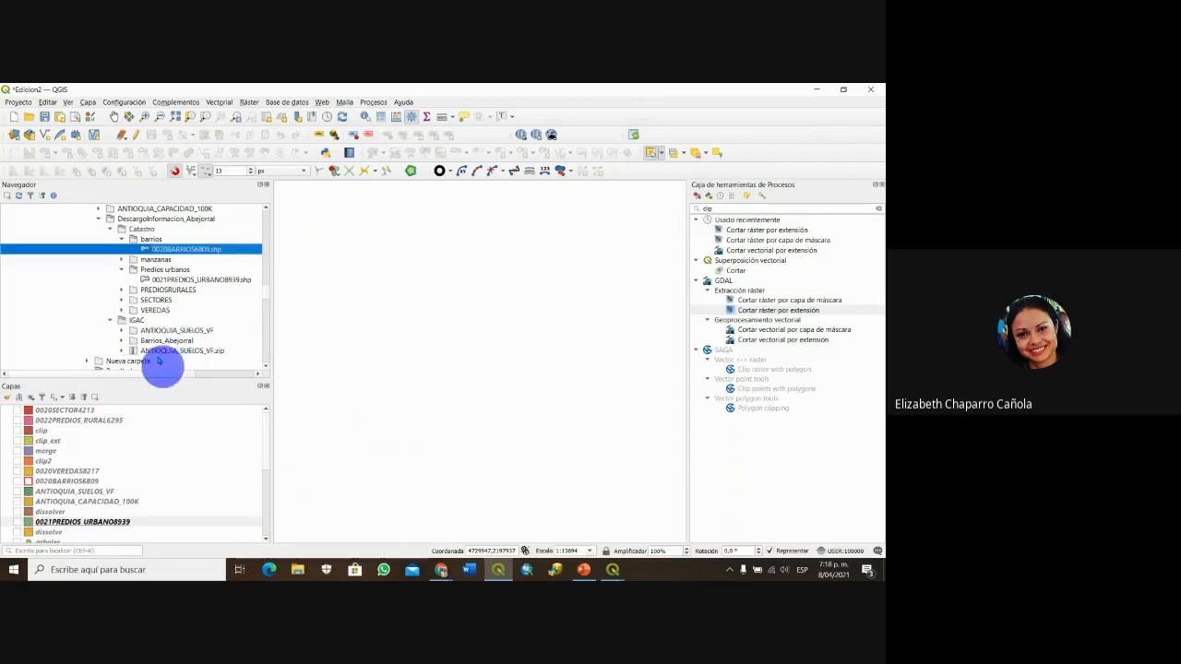
{"action": "left_click", "coordinate": [121, 332]}
{"action": "left_click", "coordinate": [121, 331]}
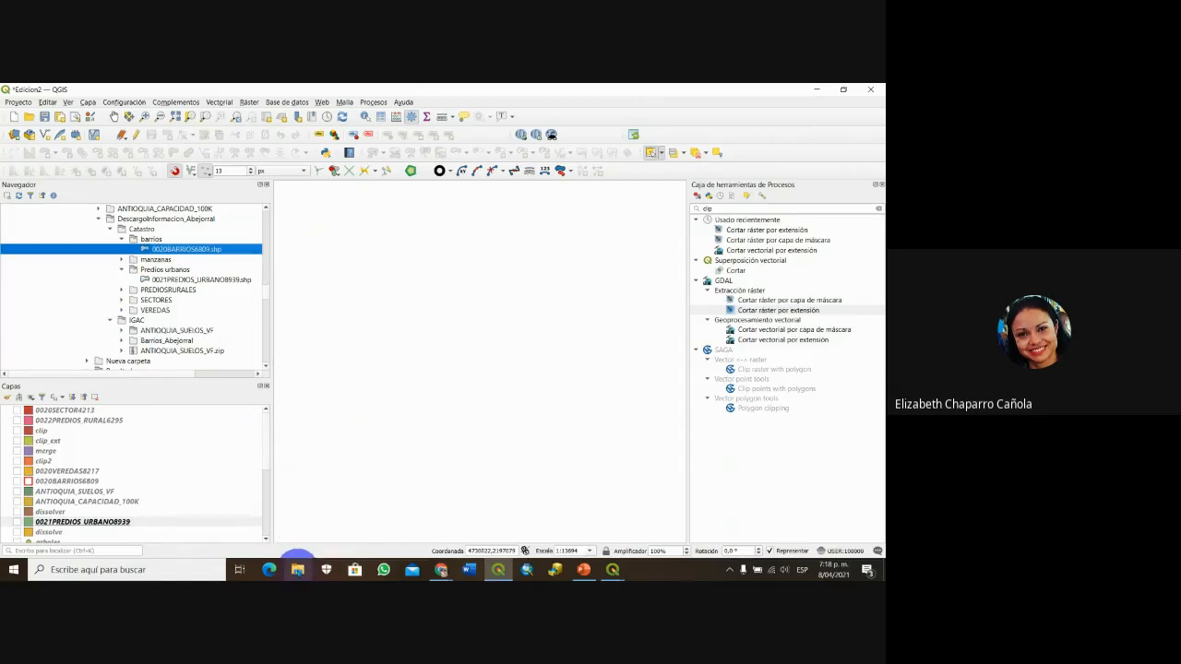
{"action": "left_click", "coordinate": [297, 567]}
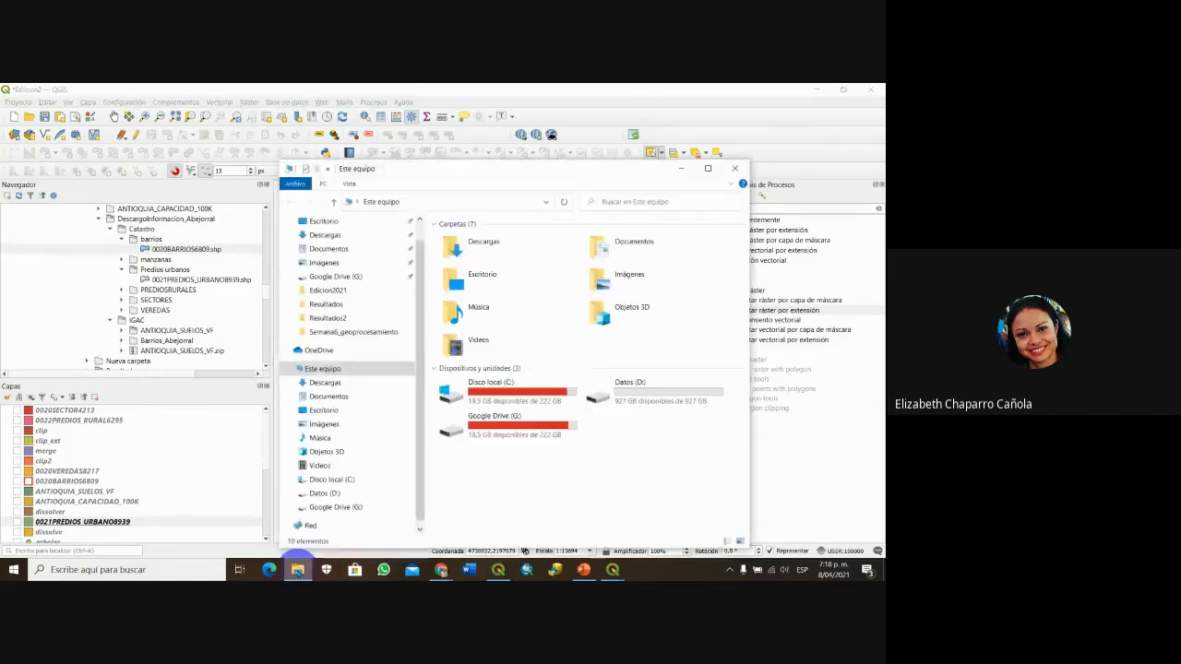
{"action": "left_click", "coordinate": [297, 567]}
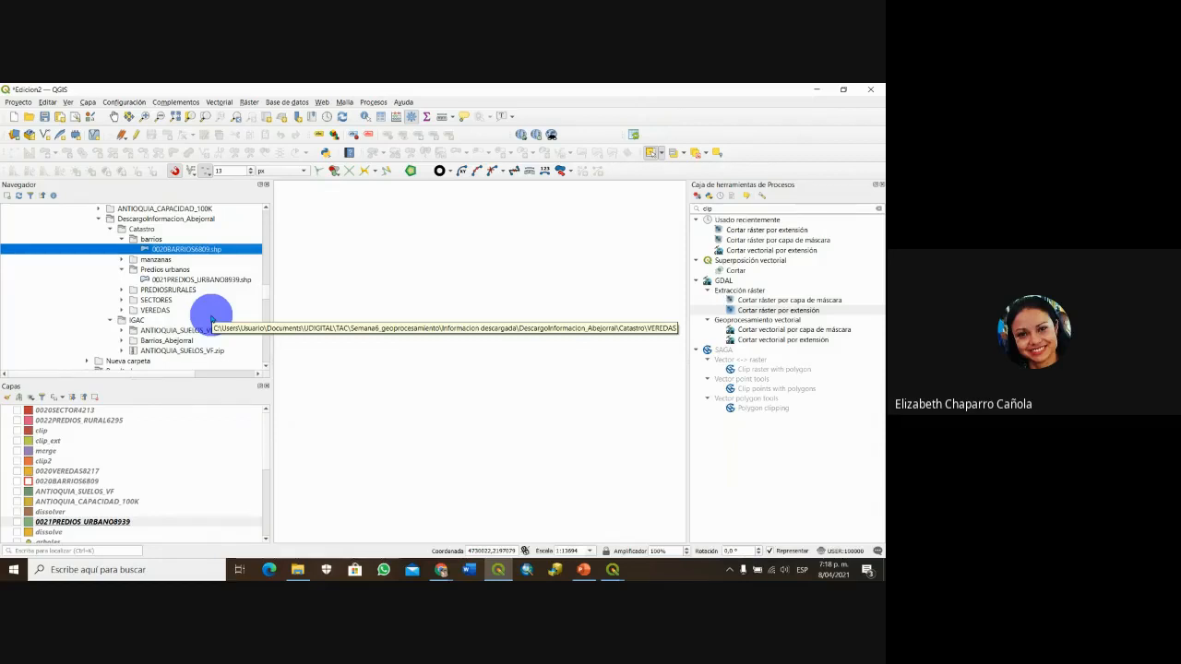
{"action": "left_click", "coordinate": [122, 330]}
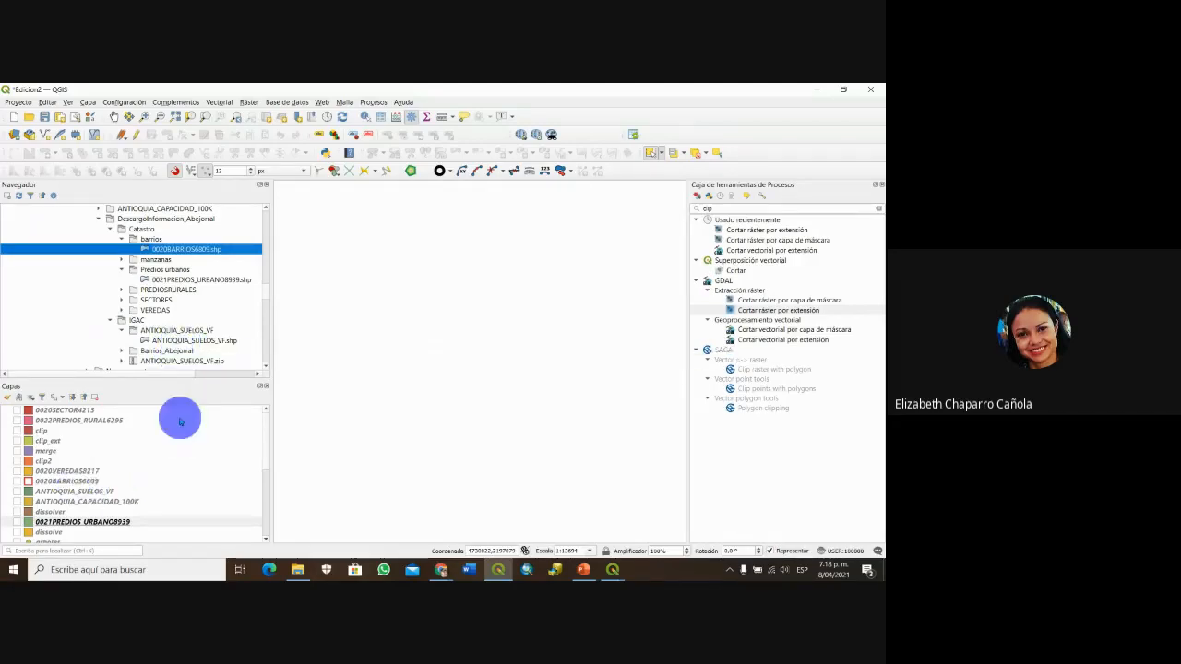
- Show the ANTIOQUIA_SUELOS_VF layer at its full extent, and replace it on the map with the ANTIOQUIA_CAPACIDAD_100K layer
{"action": "left_click", "coordinate": [17, 491]}
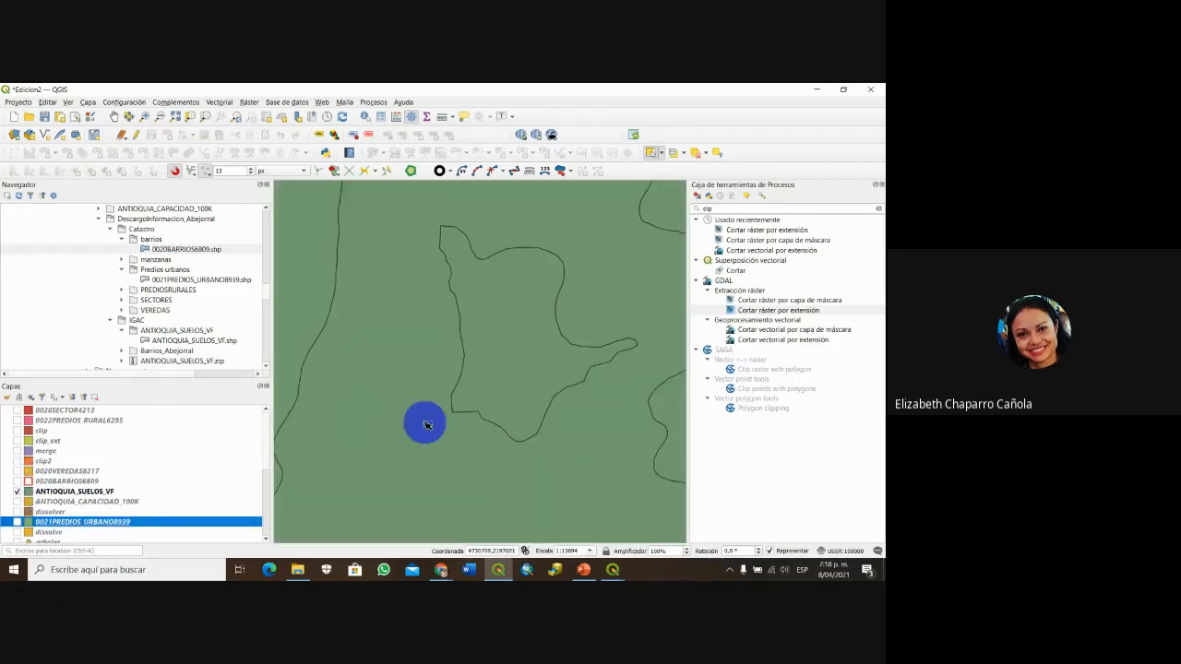
{"action": "scroll", "coordinate": [527, 350], "scroll_direction": "down", "scroll_amount": 7}
{"action": "scroll", "coordinate": [541, 386], "scroll_direction": "down", "scroll_amount": 1}
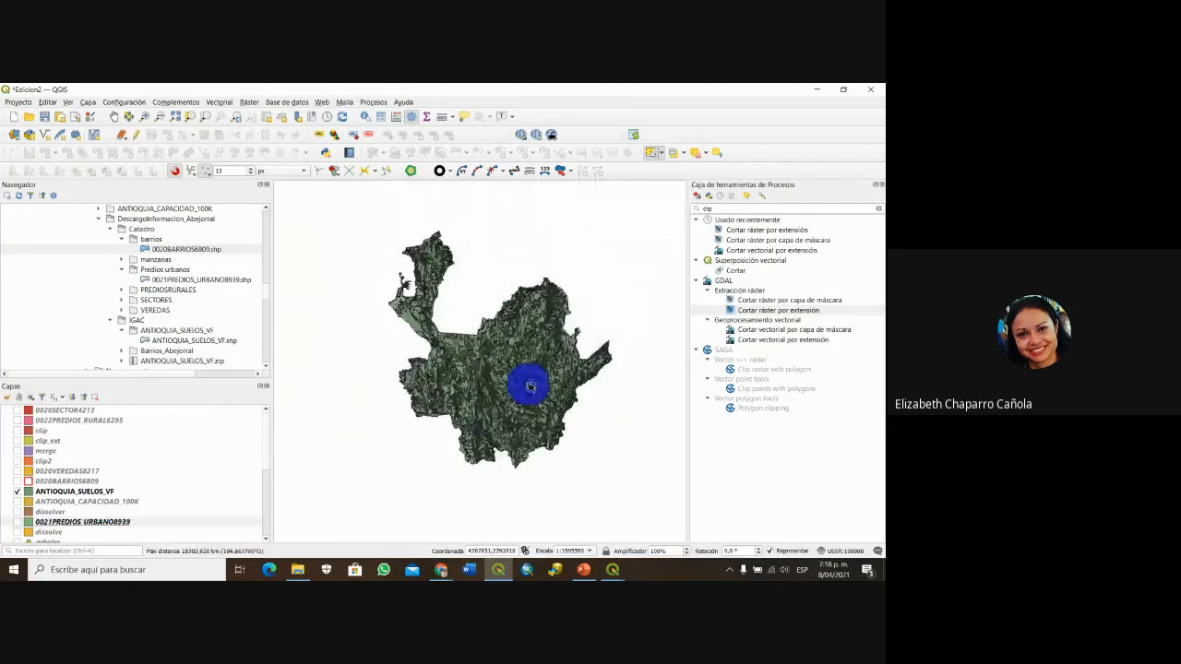
{"action": "left_click", "coordinate": [16, 491]}
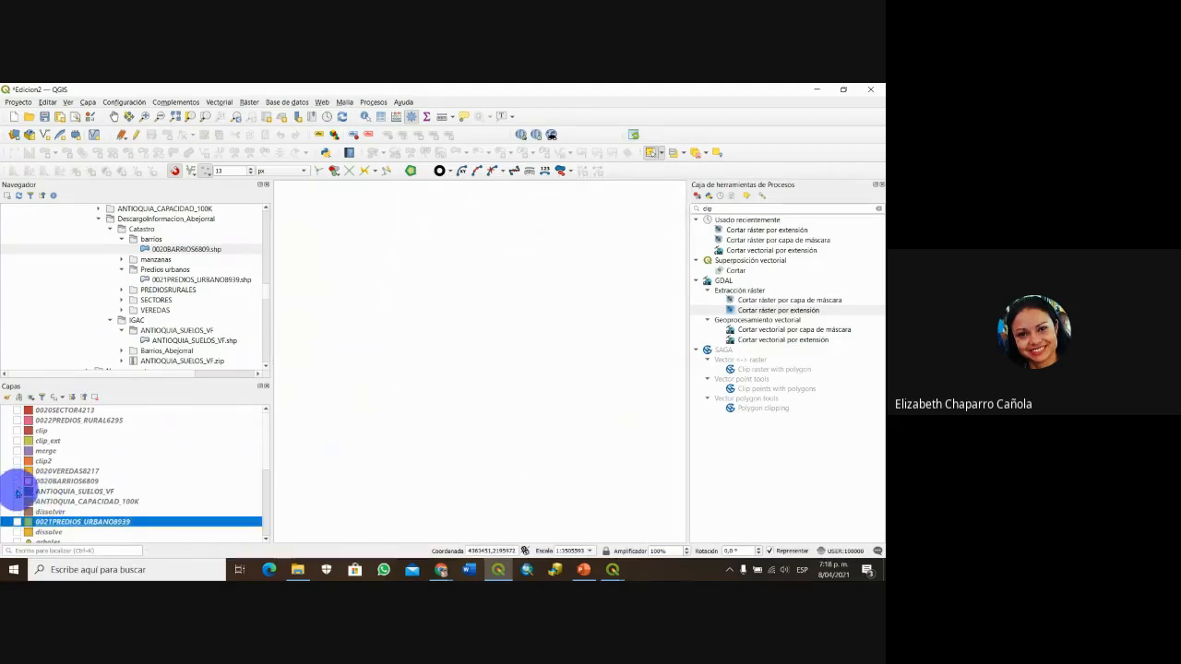
{"action": "left_click", "coordinate": [16, 501]}
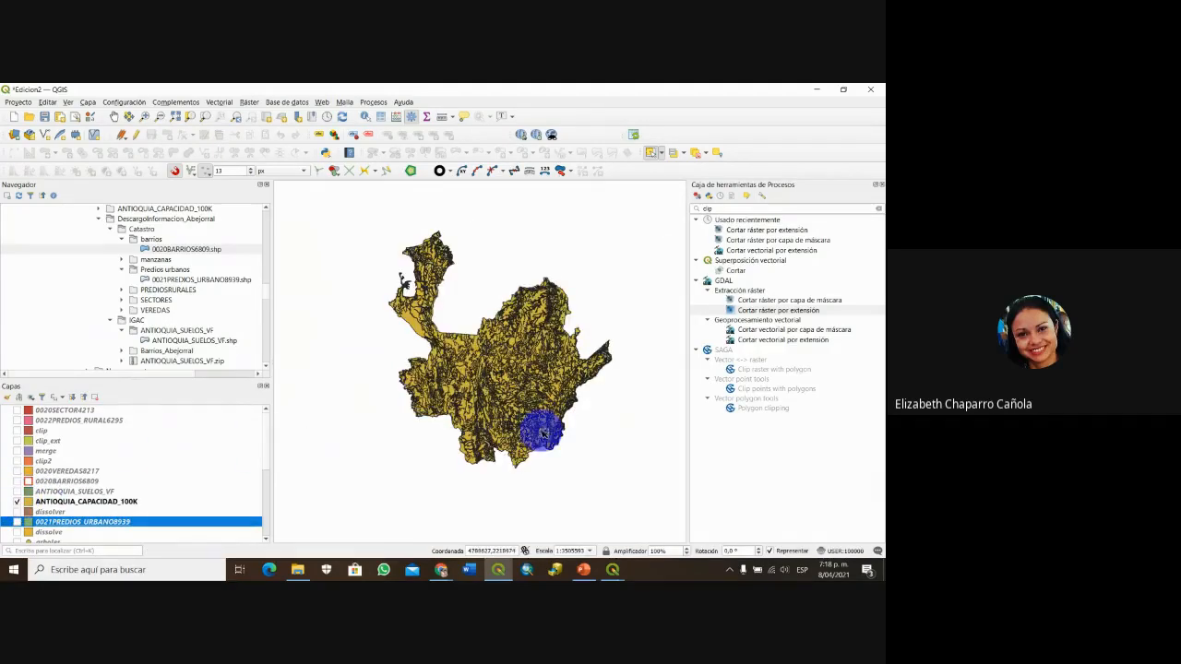
- Make the ANTIOQUIA_SUELOS_VF layer visible again alongside the capacity layer and open its attribute table
{"action": "left_click", "coordinate": [58, 491]}
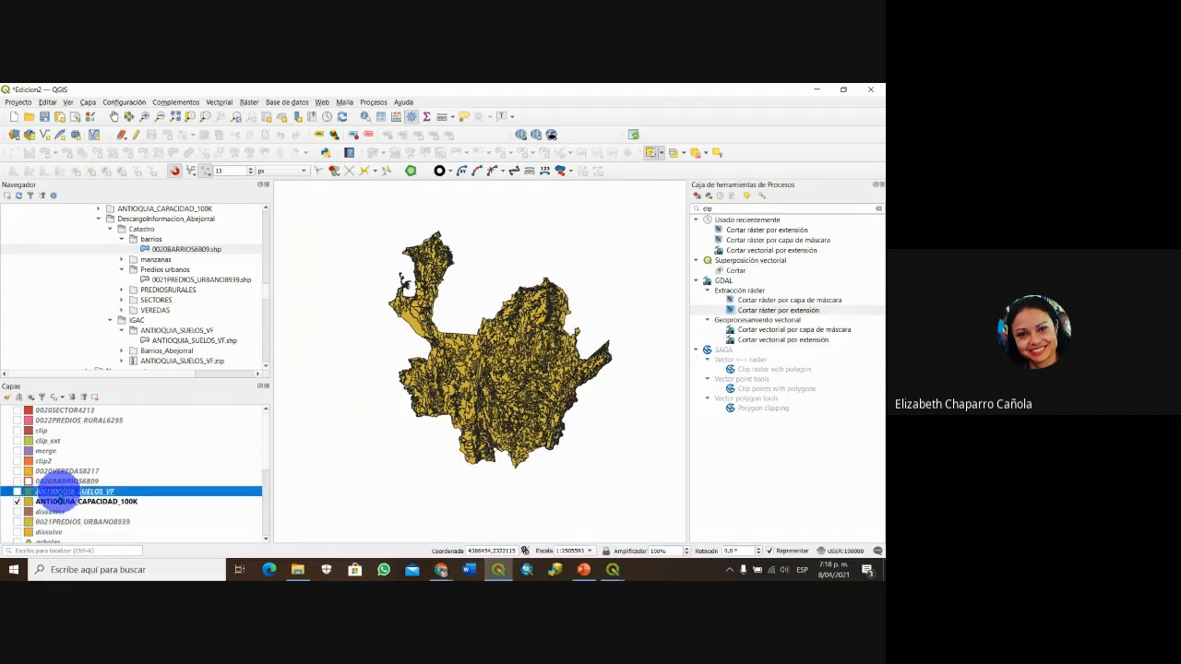
{"action": "left_click", "coordinate": [16, 490]}
{"action": "right_click", "coordinate": [44, 491]}
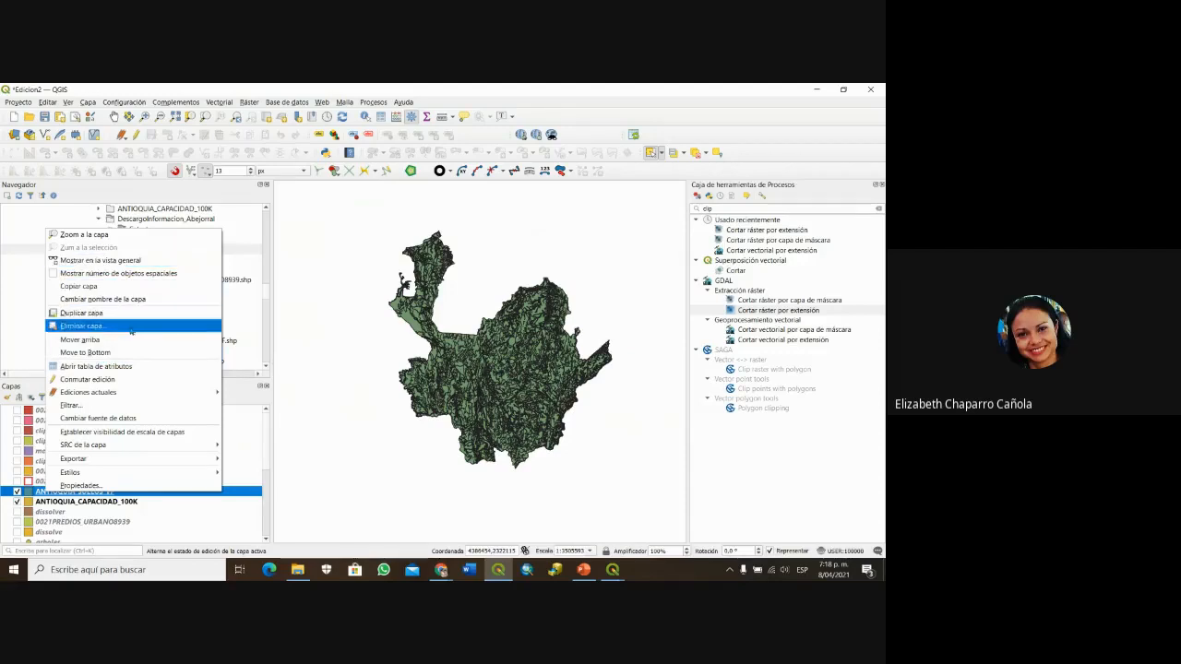
{"action": "left_click", "coordinate": [130, 366]}
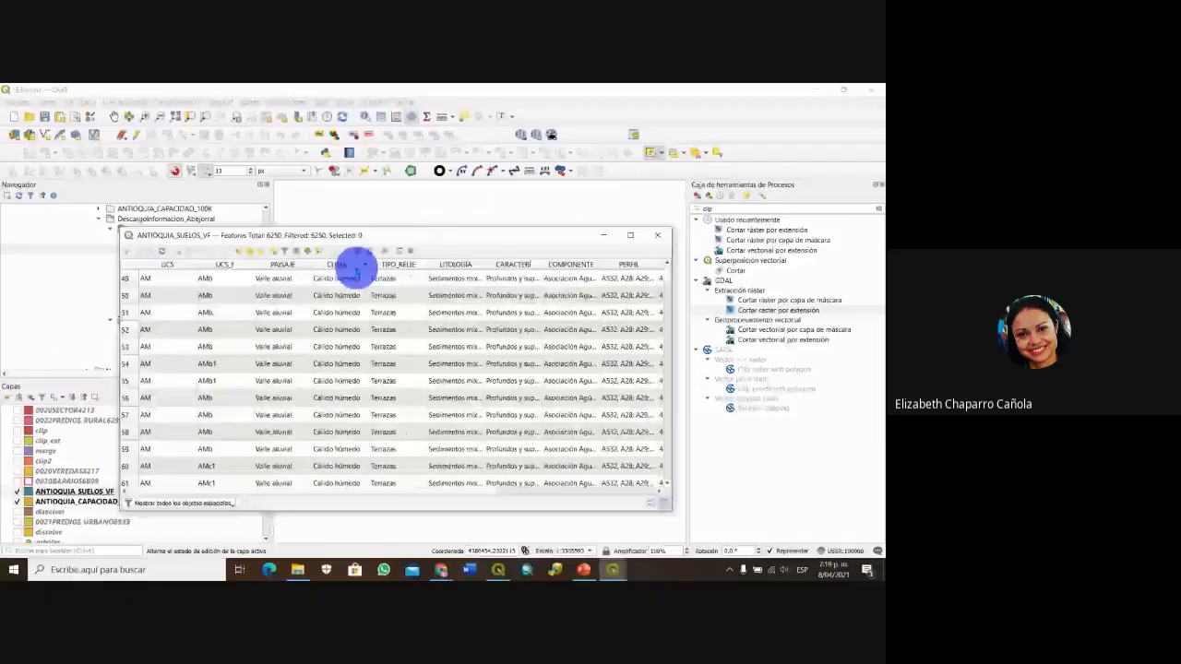
- Sort the soils attribute table by the relief type field and look through its records and remaining columns
{"action": "left_click", "coordinate": [394, 266]}
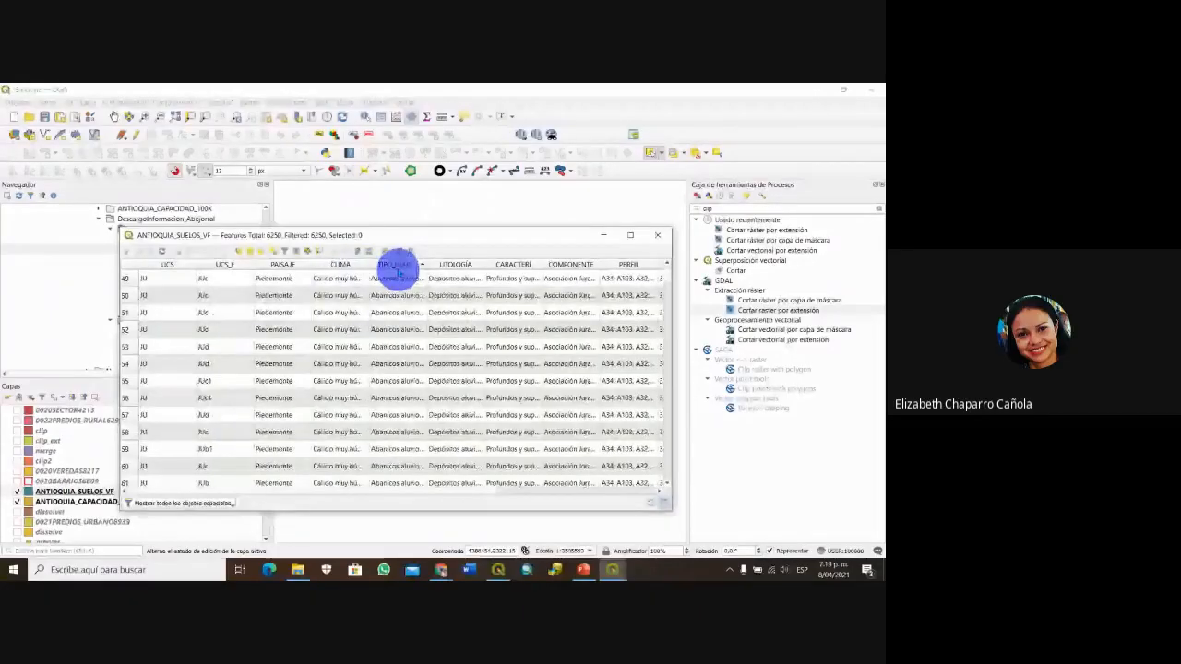
{"action": "scroll", "coordinate": [606, 322], "scroll_direction": "down", "scroll_amount": 15}
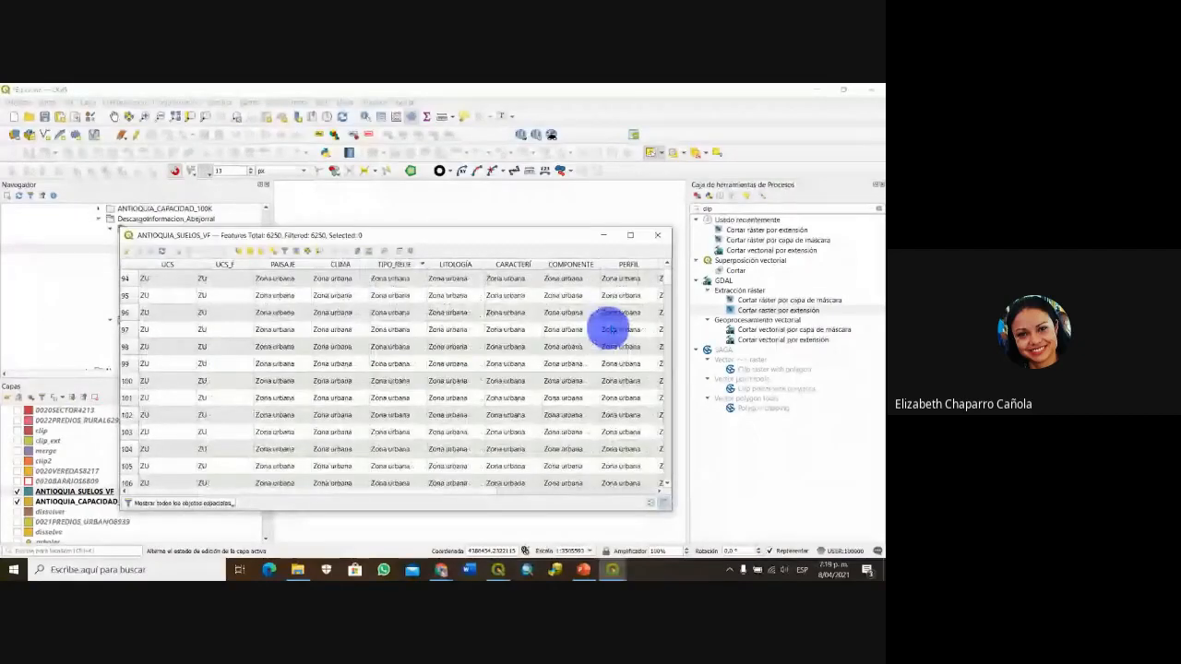
{"action": "left_click_drag", "start_coordinate": [667, 276], "coordinate": [665, 348]}
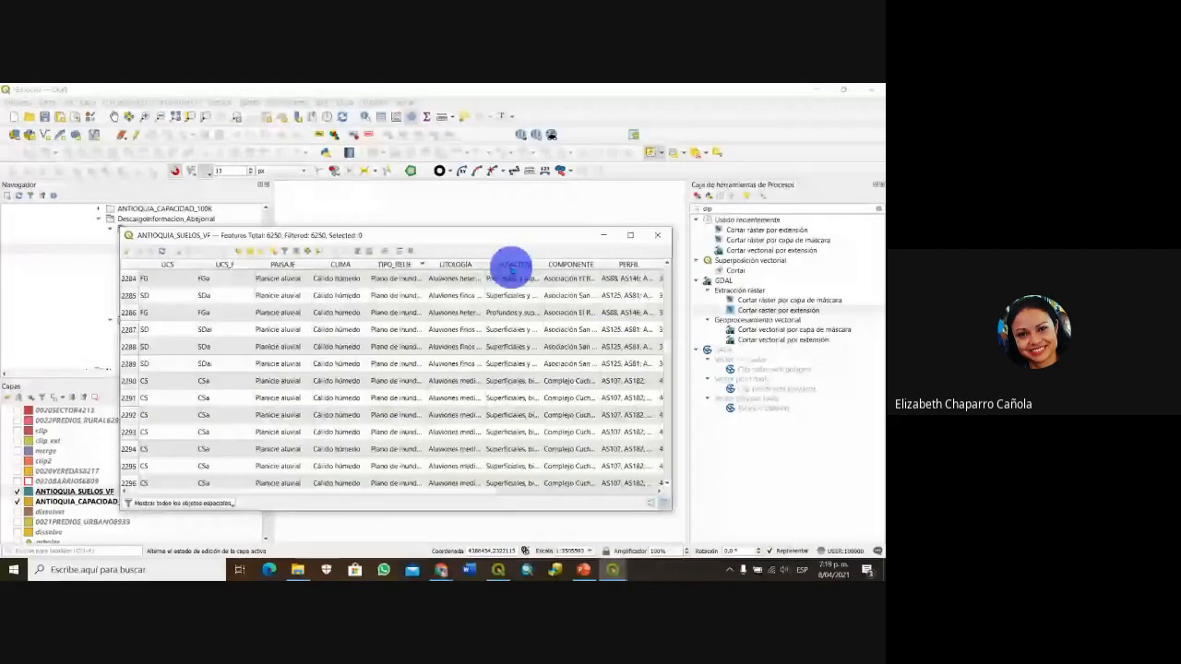
{"action": "left_click_drag", "start_coordinate": [406, 490], "coordinate": [565, 492]}
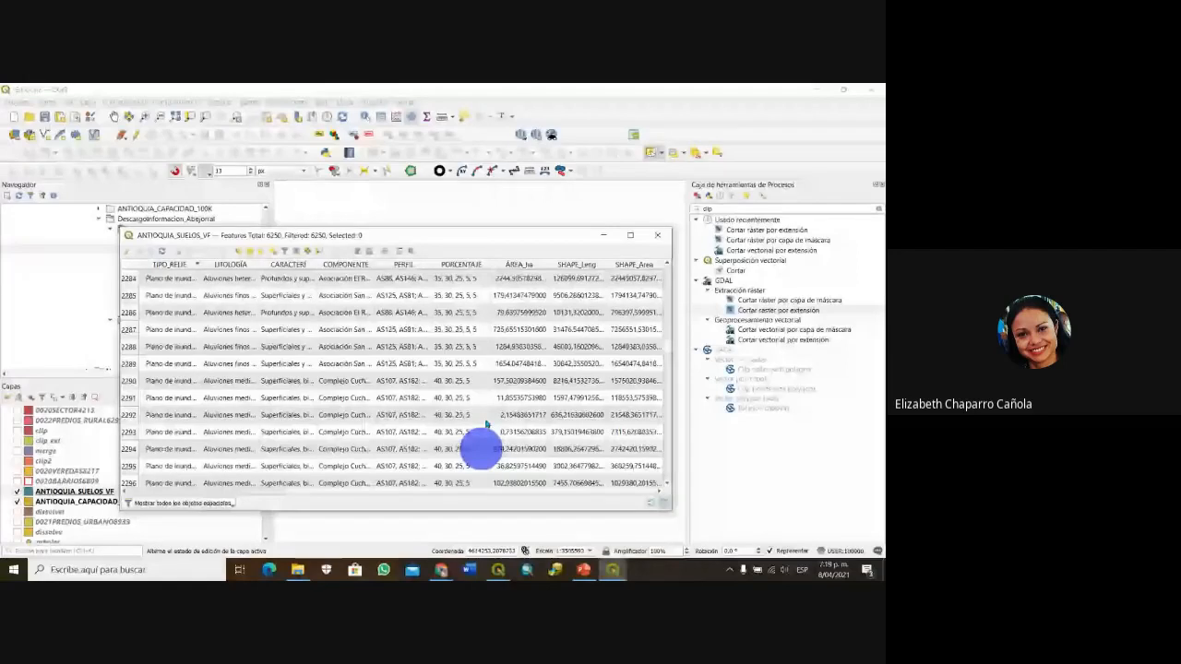
- Leave the soils table and open the attribute table of the ANTIOQUIA_CAPACIDAD_100K layer to examine its fields
{"action": "left_click", "coordinate": [61, 532]}
{"action": "right_click", "coordinate": [65, 501]}
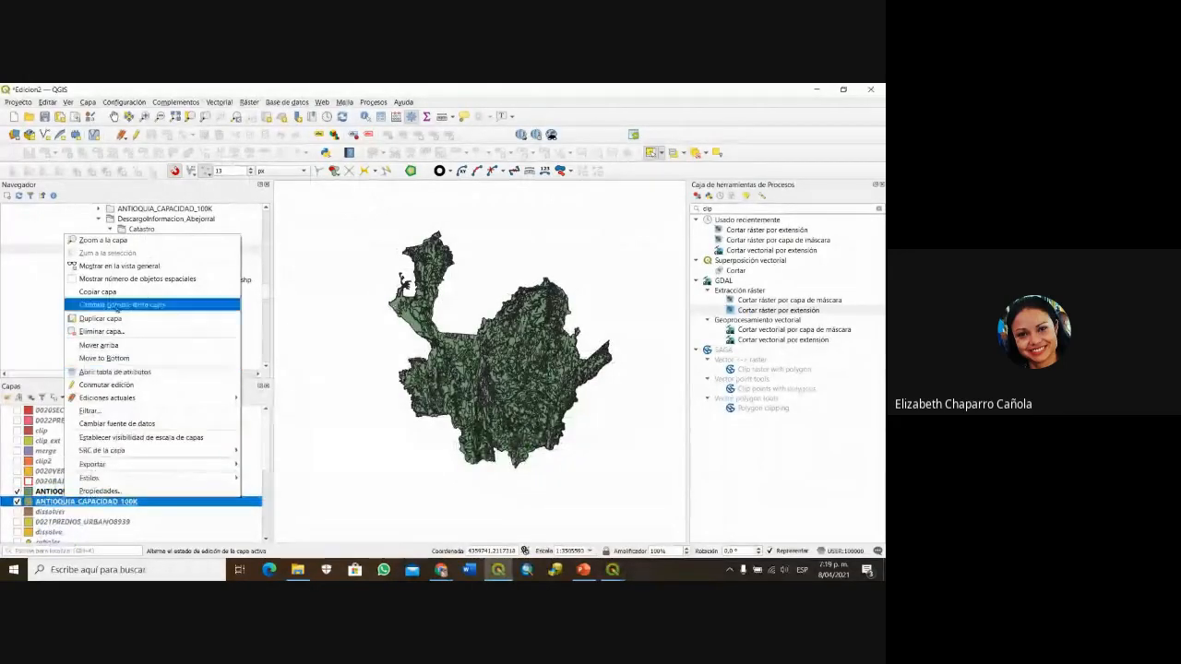
{"action": "left_click", "coordinate": [131, 372]}
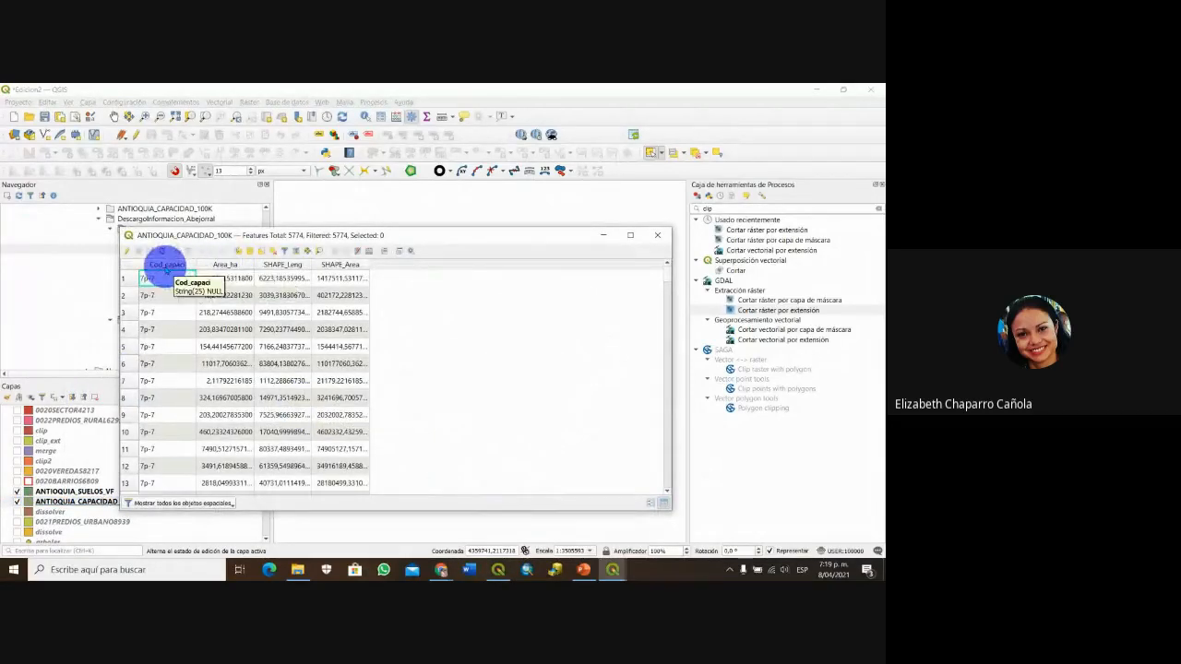
- Sort the ANTIOQUIA_CAPACIDAD_100K attribute table by Cod_capaci, examine how the codes repeat across records, and close the table
{"action": "scroll", "coordinate": [164, 475], "scroll_direction": "down", "scroll_amount": 4}
{"action": "scroll", "coordinate": [164, 454], "scroll_direction": "up", "scroll_amount": 4}
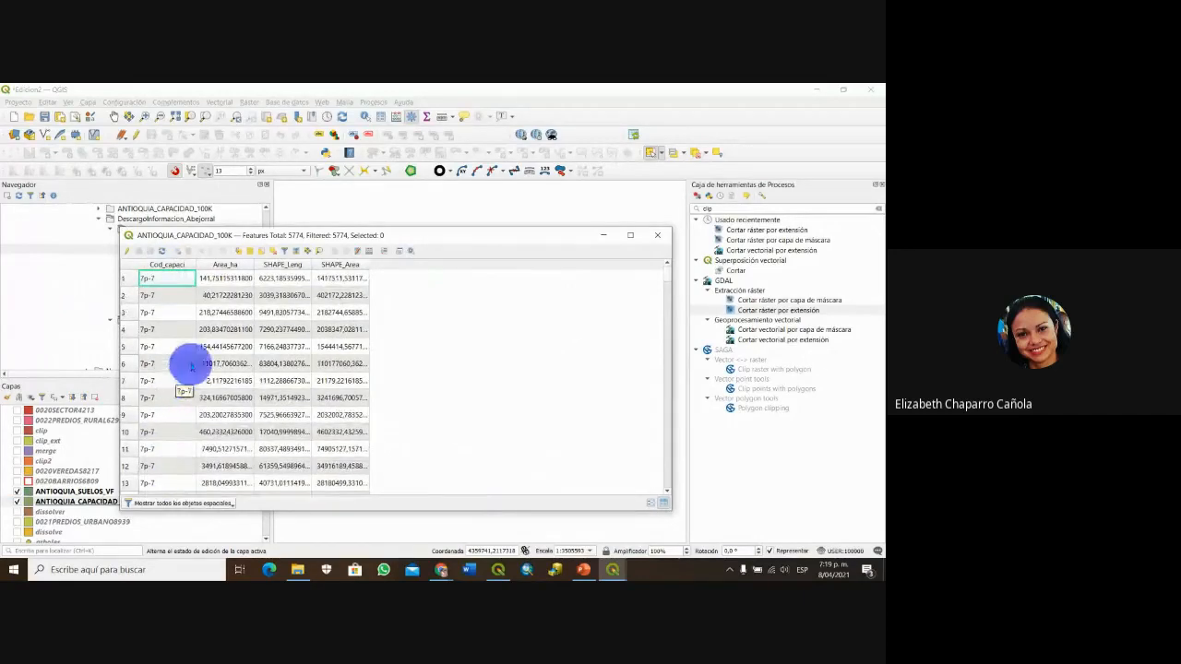
{"action": "left_click", "coordinate": [166, 263]}
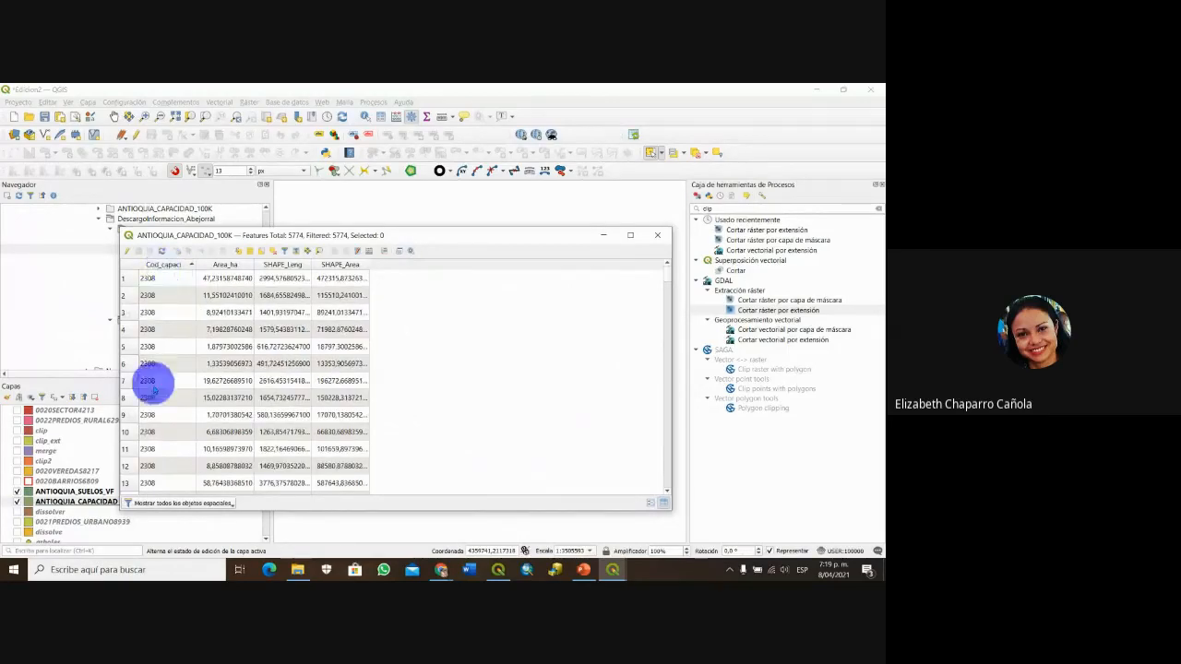
{"action": "scroll", "coordinate": [162, 459], "scroll_direction": "down", "scroll_amount": 13}
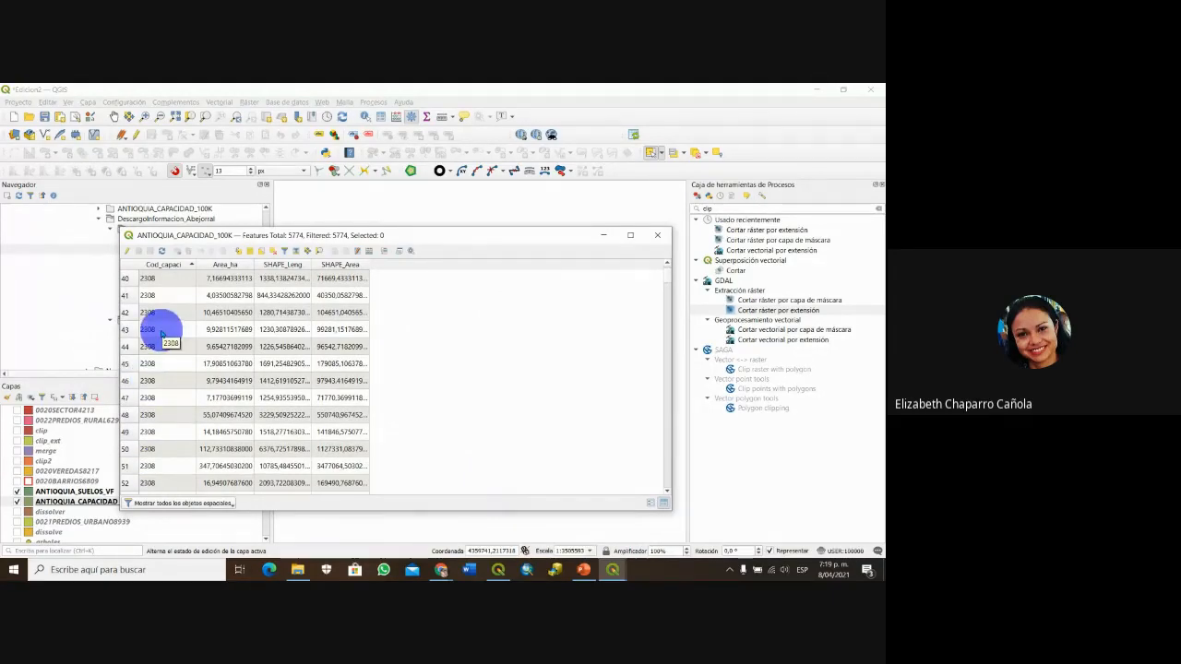
{"action": "left_click", "coordinate": [158, 279]}
{"action": "left_click", "coordinate": [159, 361]}
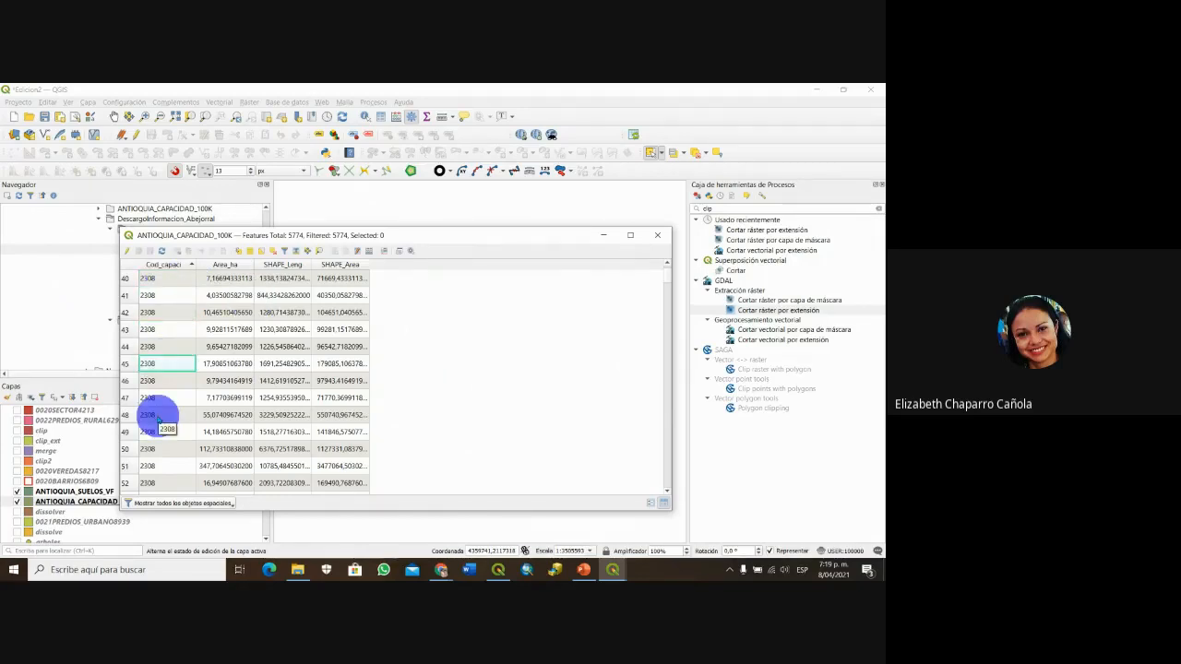
{"action": "left_click", "coordinate": [348, 278]}
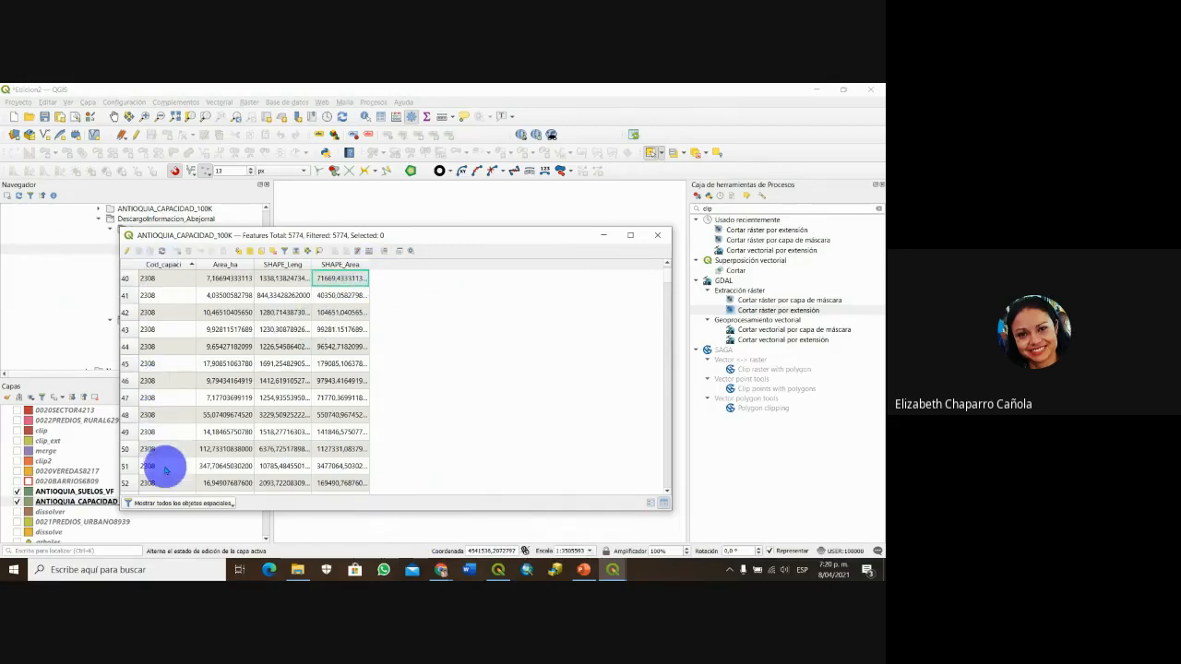
{"action": "scroll", "coordinate": [461, 400], "scroll_direction": "down", "scroll_amount": 9}
{"action": "scroll", "coordinate": [462, 402], "scroll_direction": "down", "scroll_amount": 1}
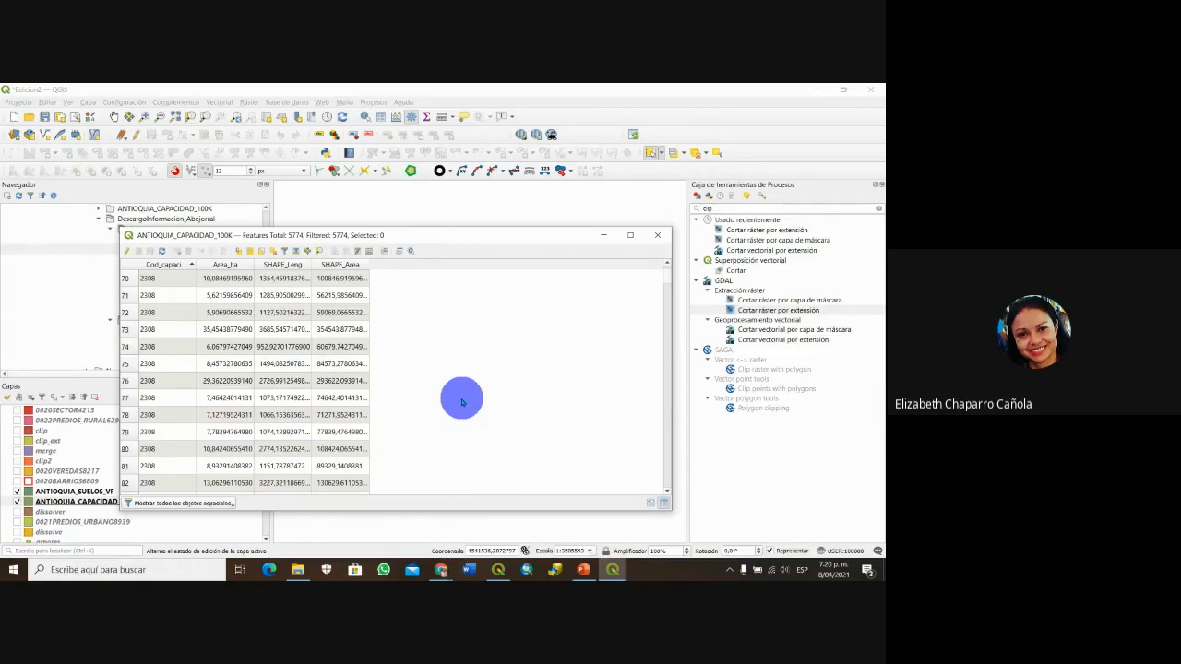
{"action": "scroll", "coordinate": [302, 319], "scroll_direction": "down", "scroll_amount": 1}
{"action": "scroll", "coordinate": [344, 350], "scroll_direction": "up", "scroll_amount": 1}
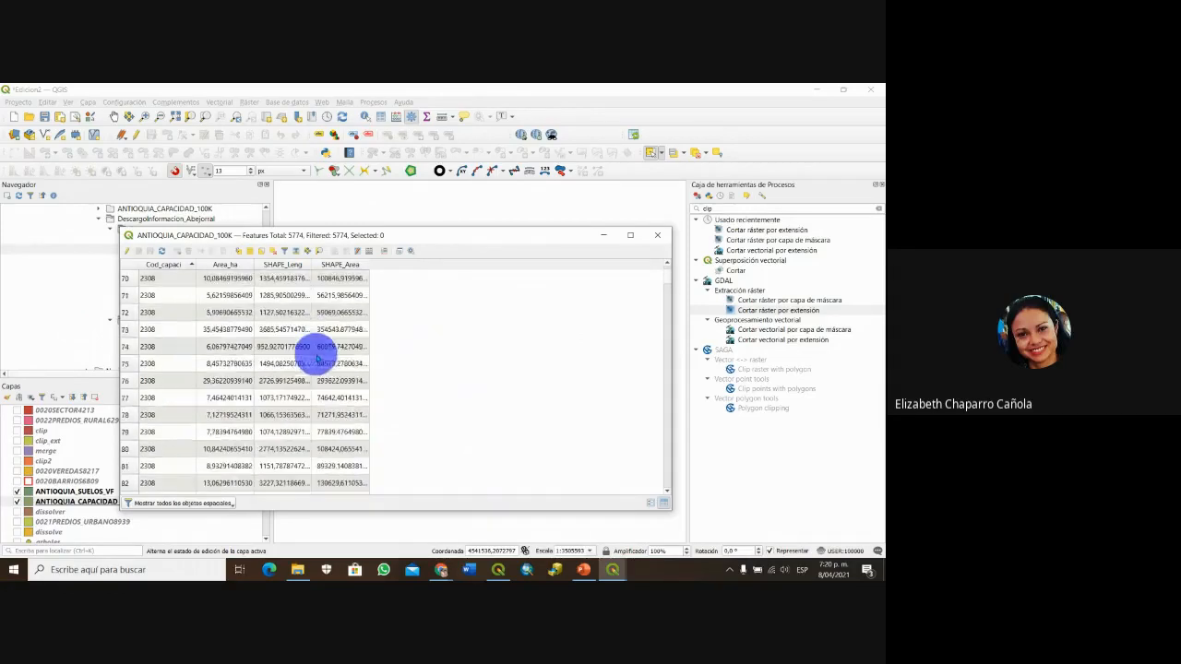
{"action": "scroll", "coordinate": [132, 319], "scroll_direction": "up", "scroll_amount": 4}
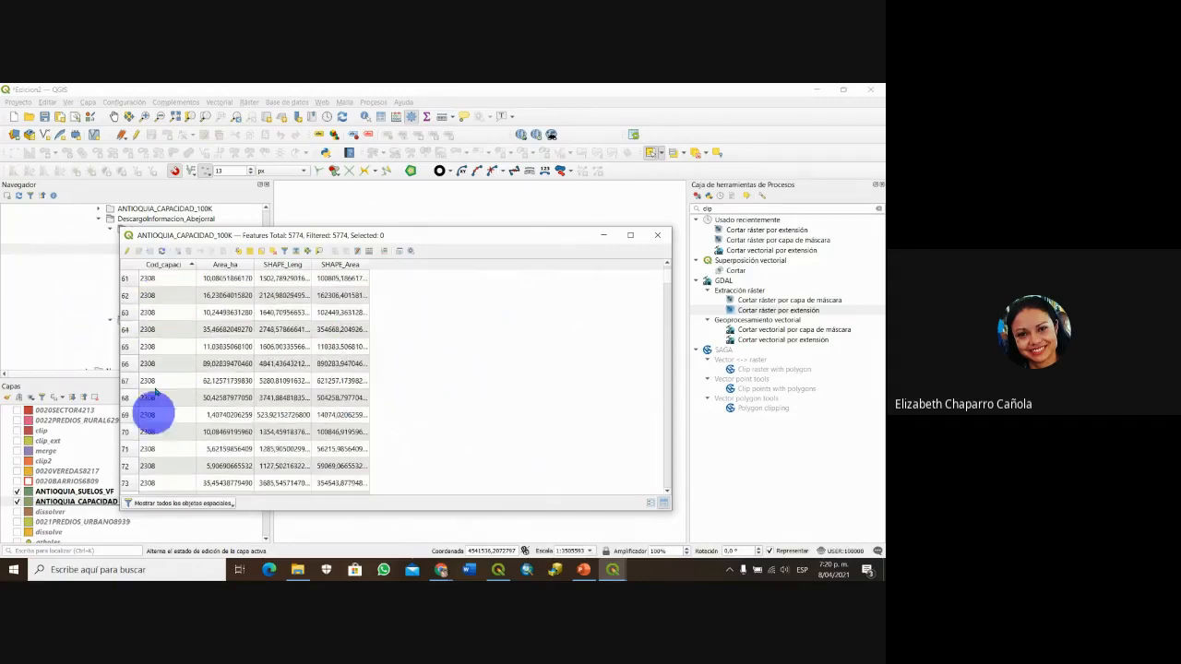
{"action": "scroll", "coordinate": [167, 347], "scroll_direction": "up", "scroll_amount": 4}
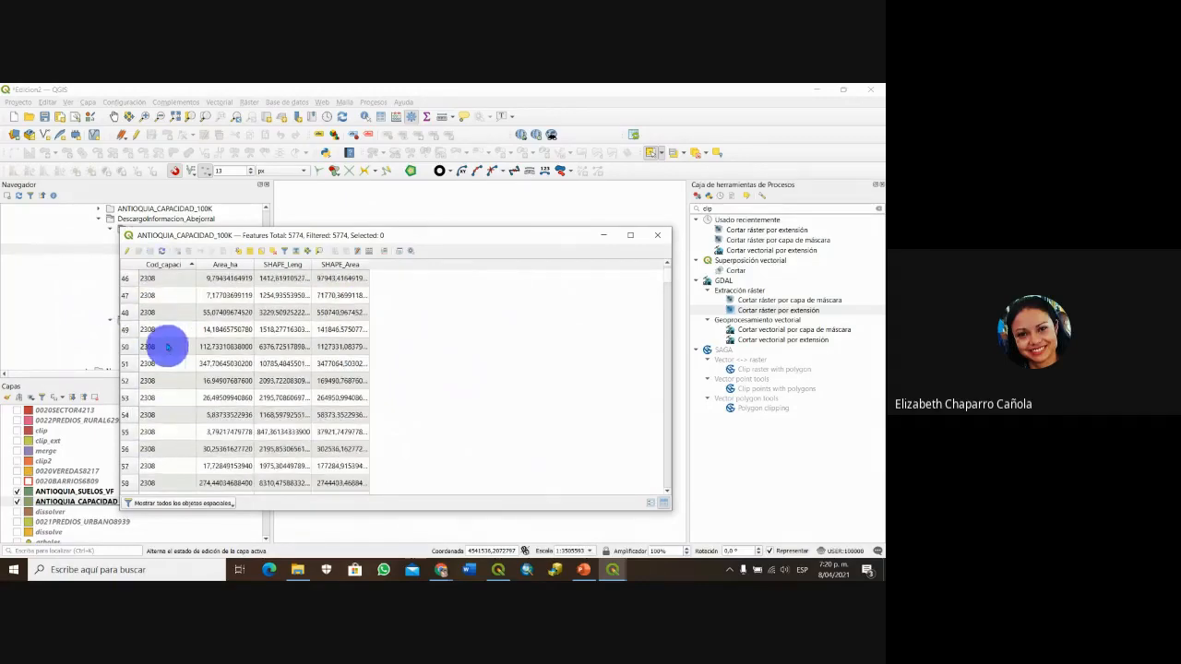
{"action": "left_click", "coordinate": [655, 236]}
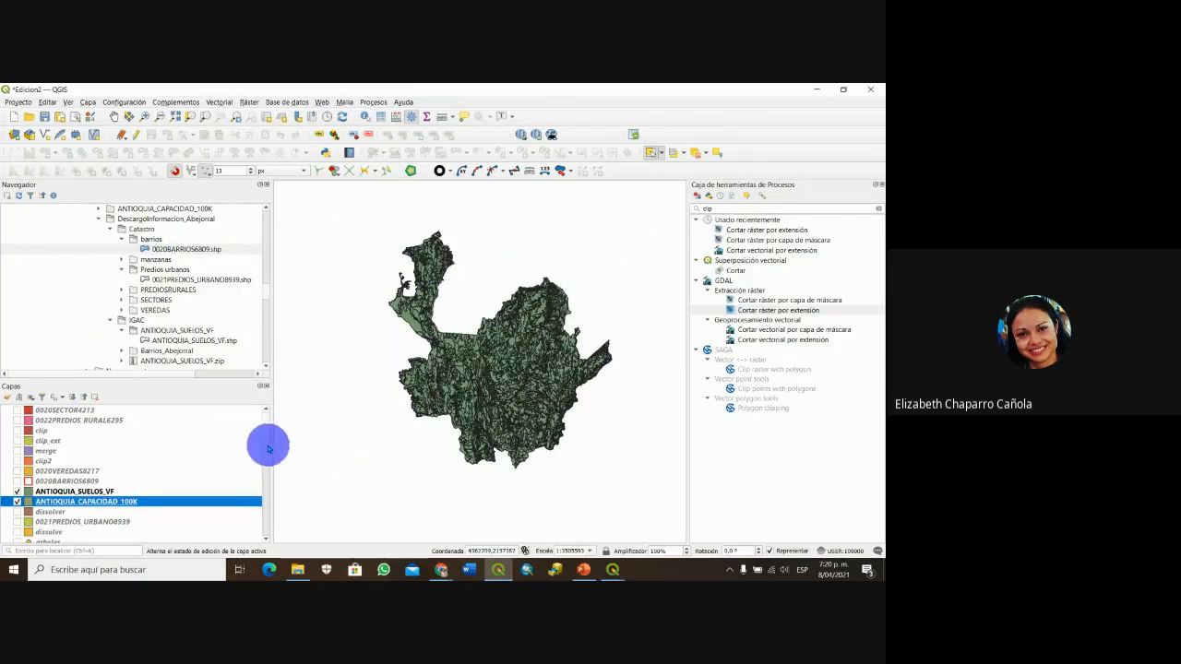
- Expand the SECTORES folder to locate the sector shapefile and make the 0020SECTOR4213 layer visible on the map
{"action": "left_click_drag", "start_coordinate": [265, 439], "coordinate": [266, 491]}
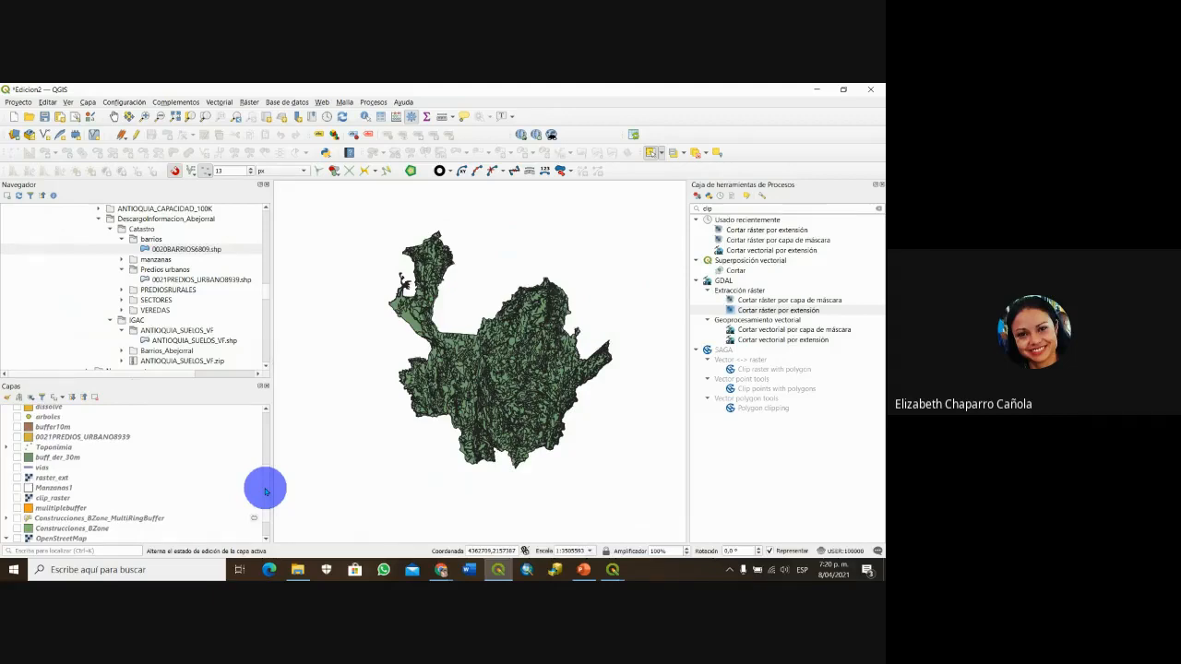
{"action": "left_click_drag", "start_coordinate": [265, 491], "coordinate": [264, 435]}
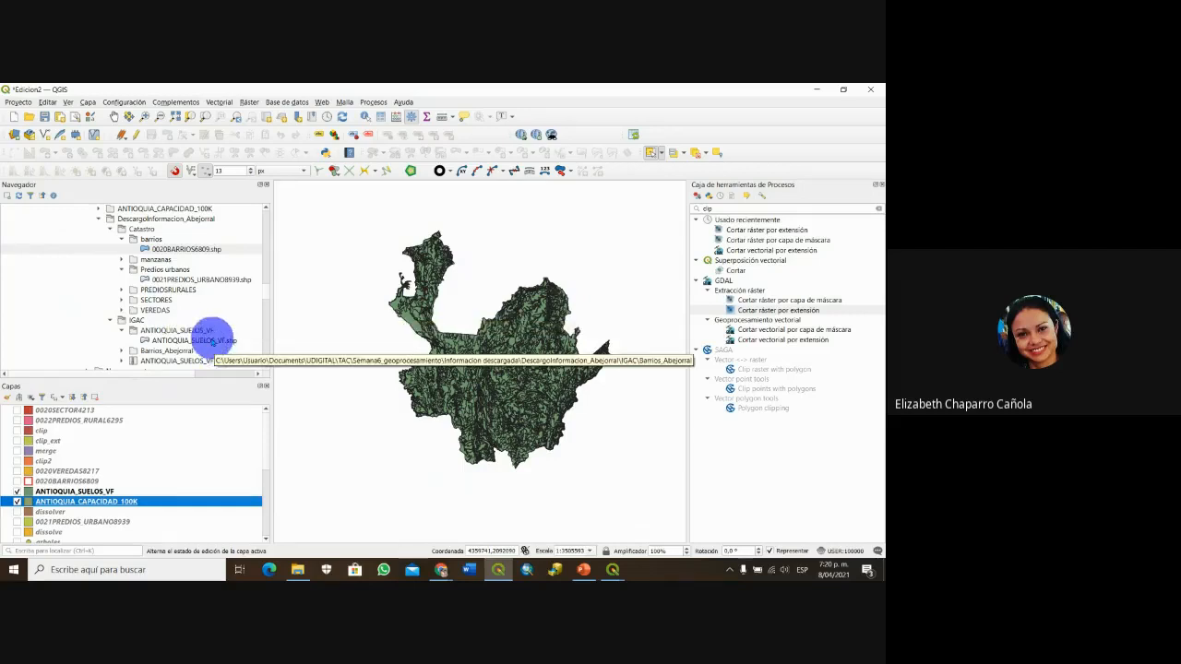
{"action": "left_click", "coordinate": [121, 299]}
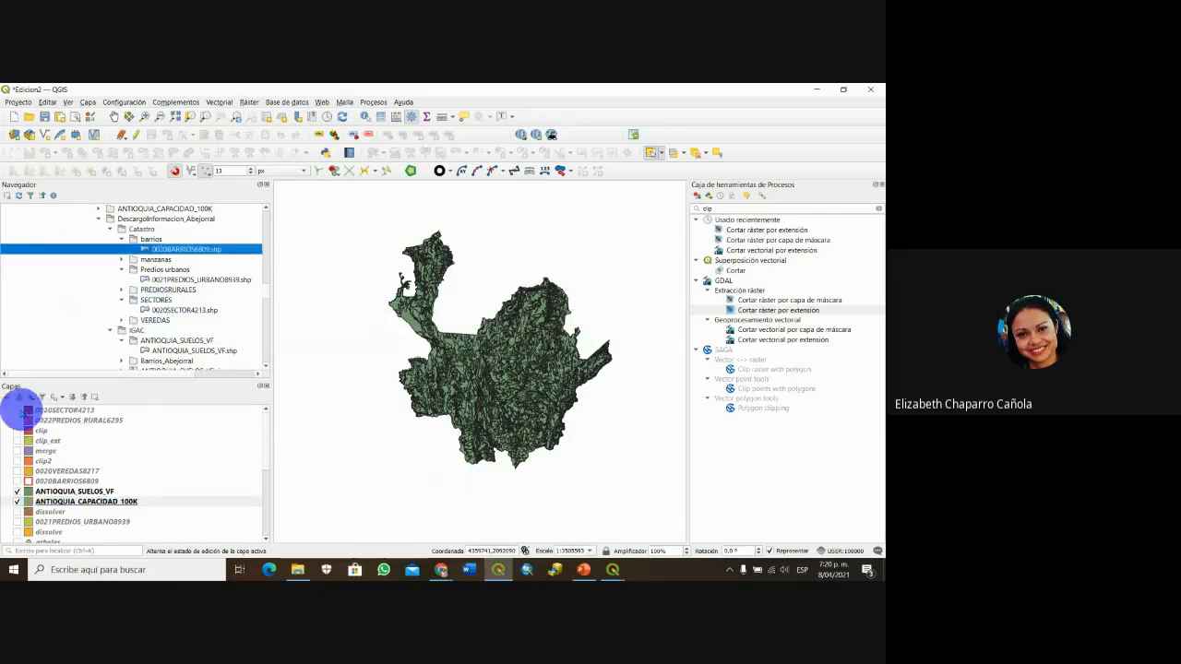
{"action": "left_click", "coordinate": [16, 409]}
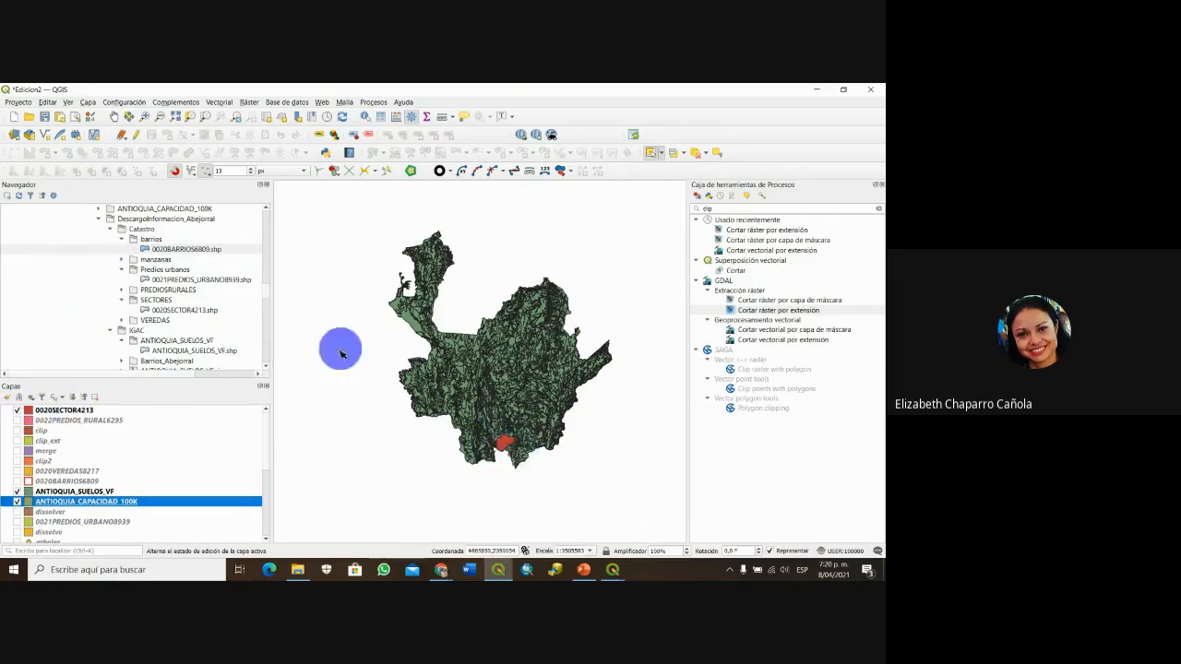
- Examine the extent of the 0020SECTOR4213 polygons against the surrounding Antioquia soil and capacity polygons
{"action": "scroll", "coordinate": [501, 435], "scroll_direction": "up", "scroll_amount": 1}
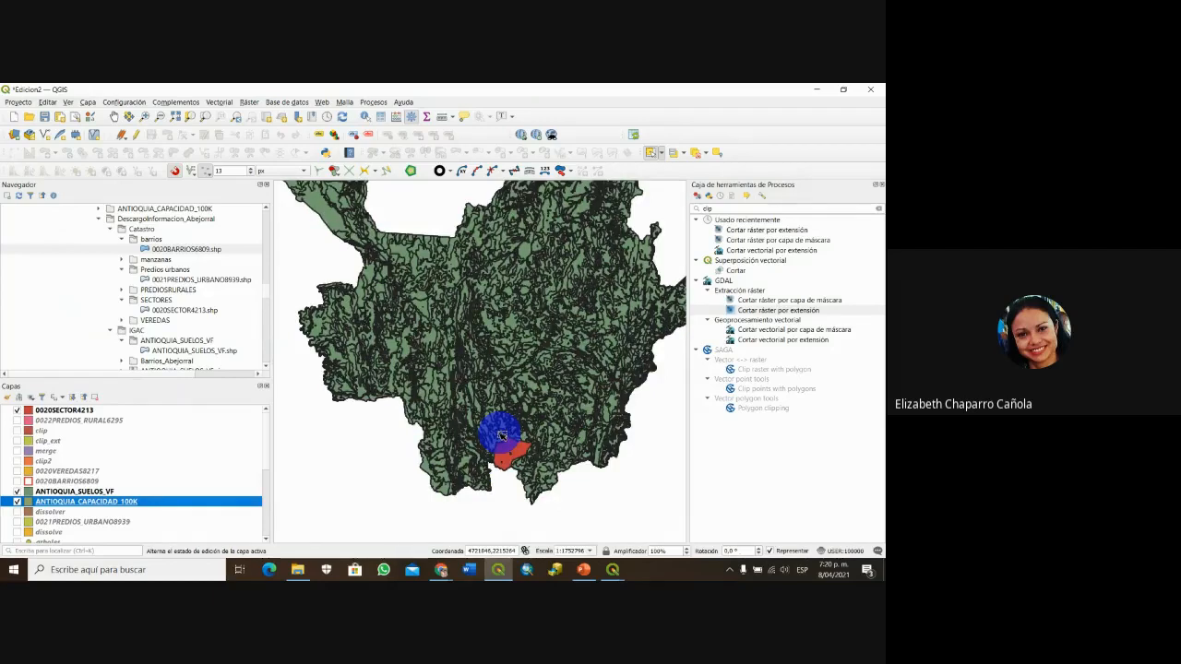
{"action": "scroll", "coordinate": [580, 480], "scroll_direction": "up", "scroll_amount": 2}
{"action": "left_click_drag", "start_coordinate": [581, 480], "coordinate": [533, 396]}
{"action": "scroll", "coordinate": [525, 340], "scroll_direction": "up", "scroll_amount": 1}
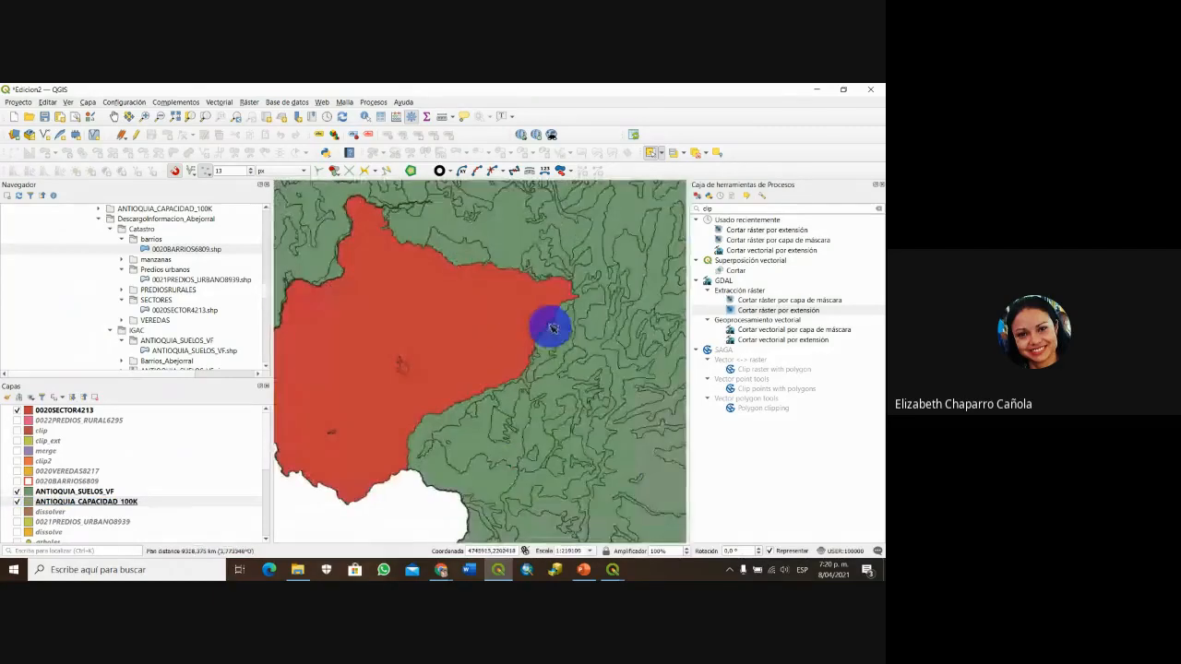
{"action": "left_click_drag", "start_coordinate": [484, 335], "coordinate": [592, 333]}
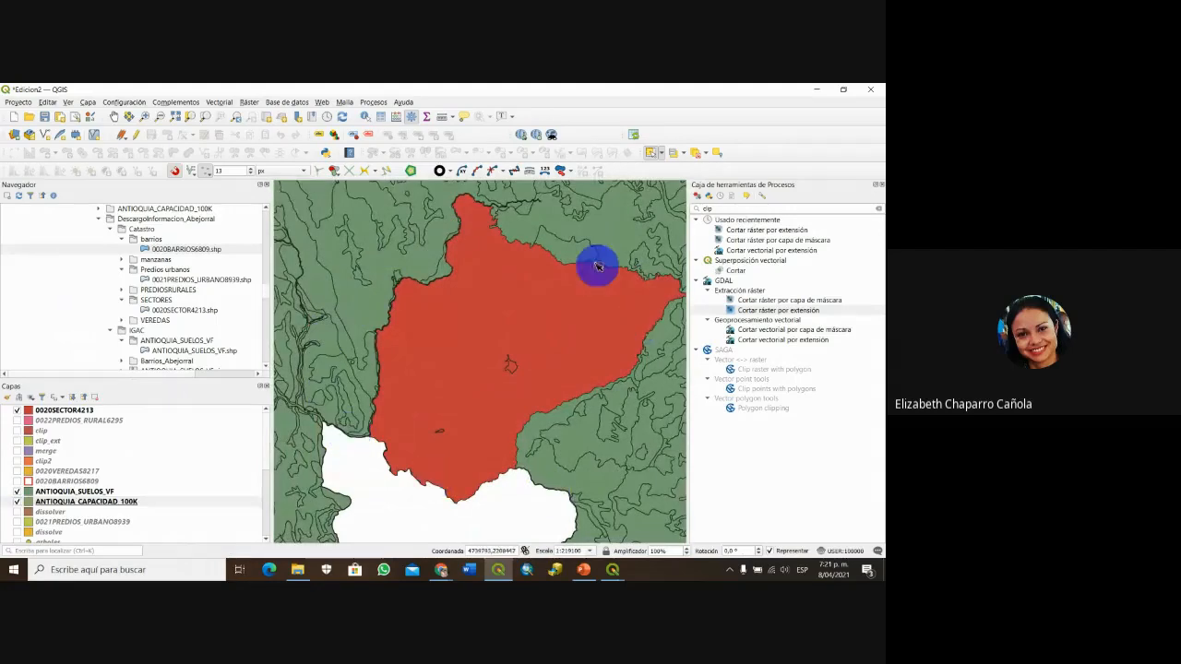
{"action": "left_click_drag", "start_coordinate": [516, 274], "coordinate": [443, 227]}
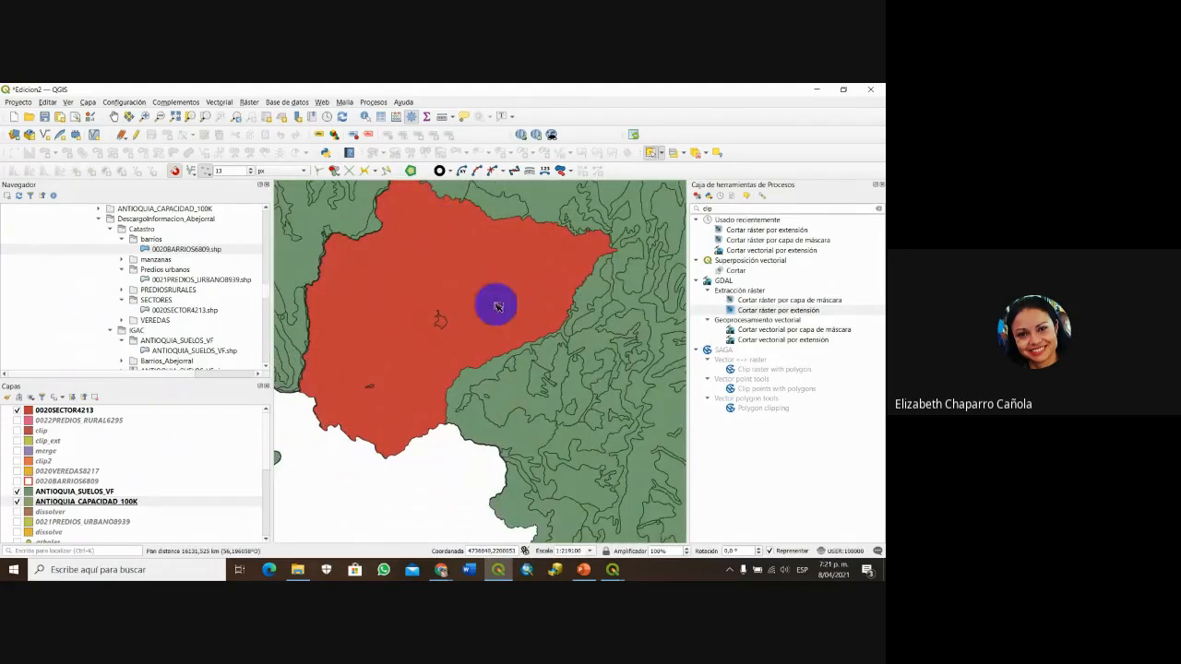
{"action": "left_click_drag", "start_coordinate": [493, 304], "coordinate": [534, 331]}
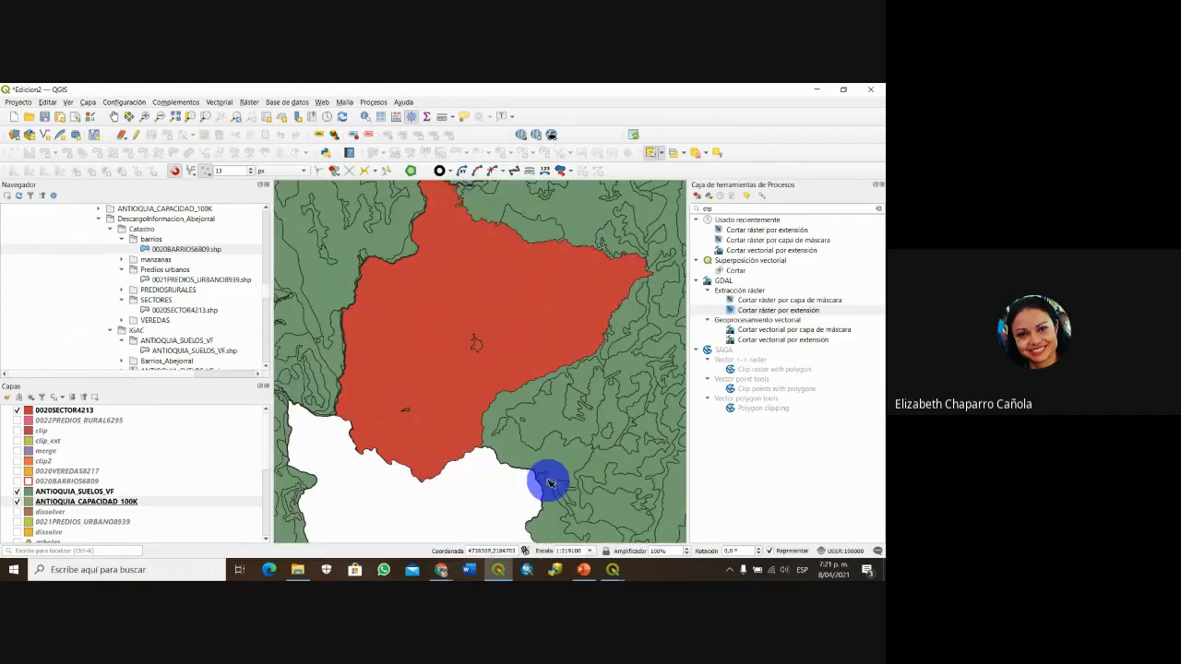
{"action": "scroll", "coordinate": [545, 451], "scroll_direction": "up", "scroll_amount": 1}
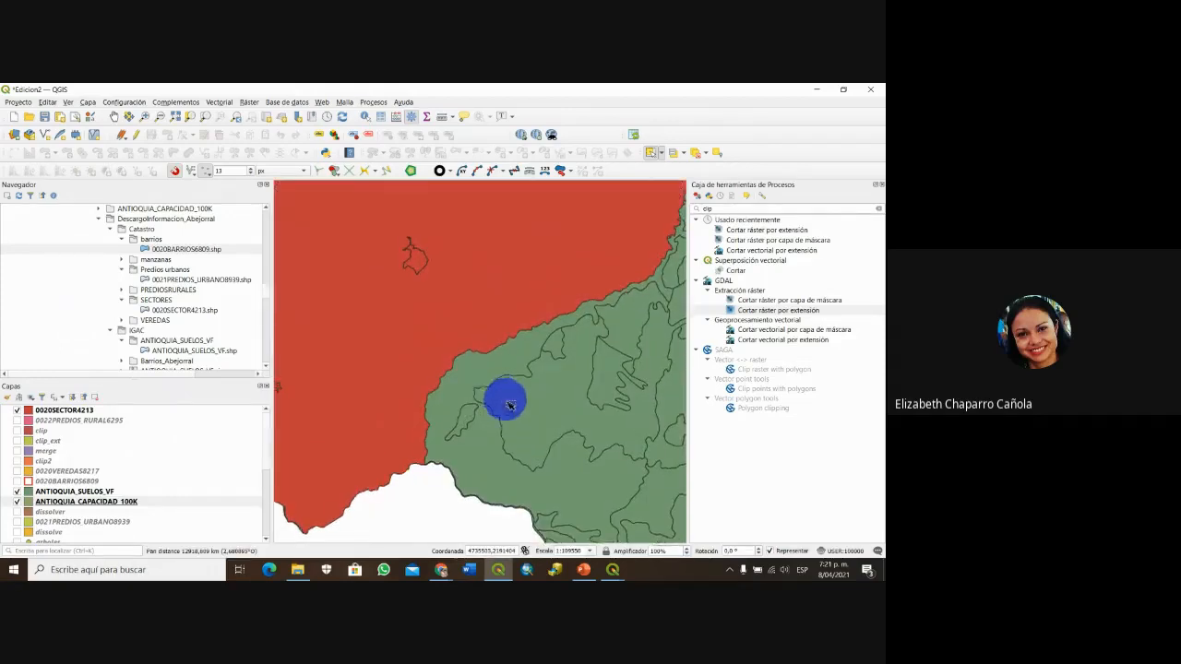
{"action": "left_click_drag", "start_coordinate": [504, 398], "coordinate": [568, 476]}
- Make 0020SECTOR4213 the active layer, select its small polygon near the sector's centre, and zoom to the selection
{"action": "left_click", "coordinate": [498, 359]}
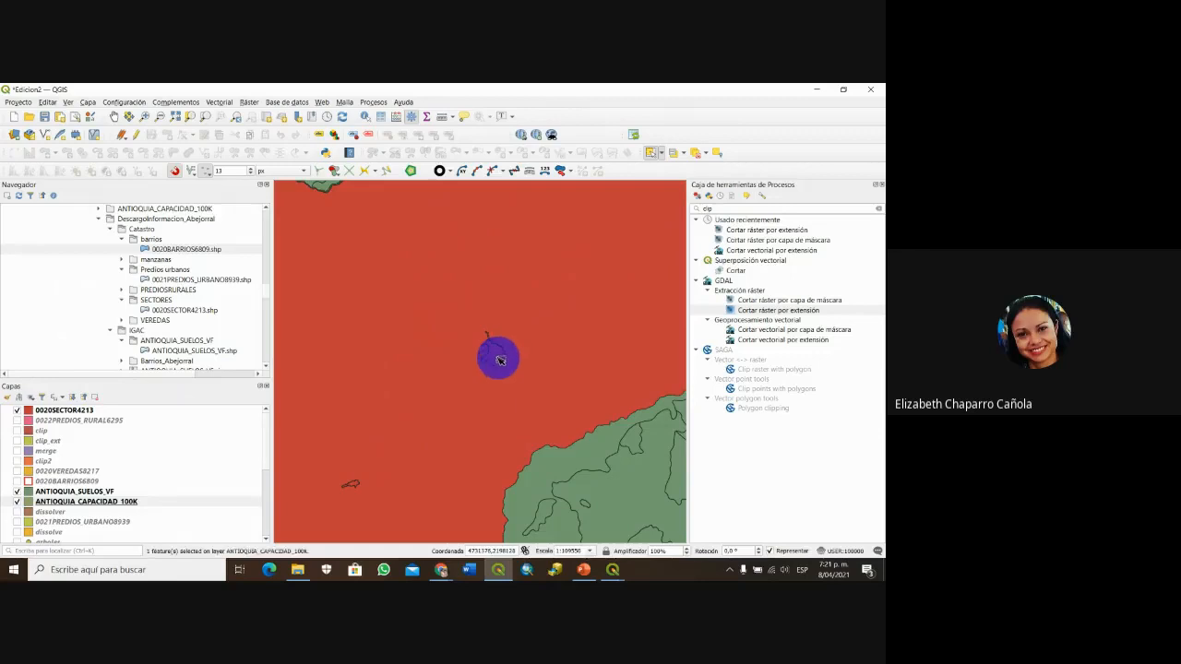
{"action": "left_click", "coordinate": [60, 409]}
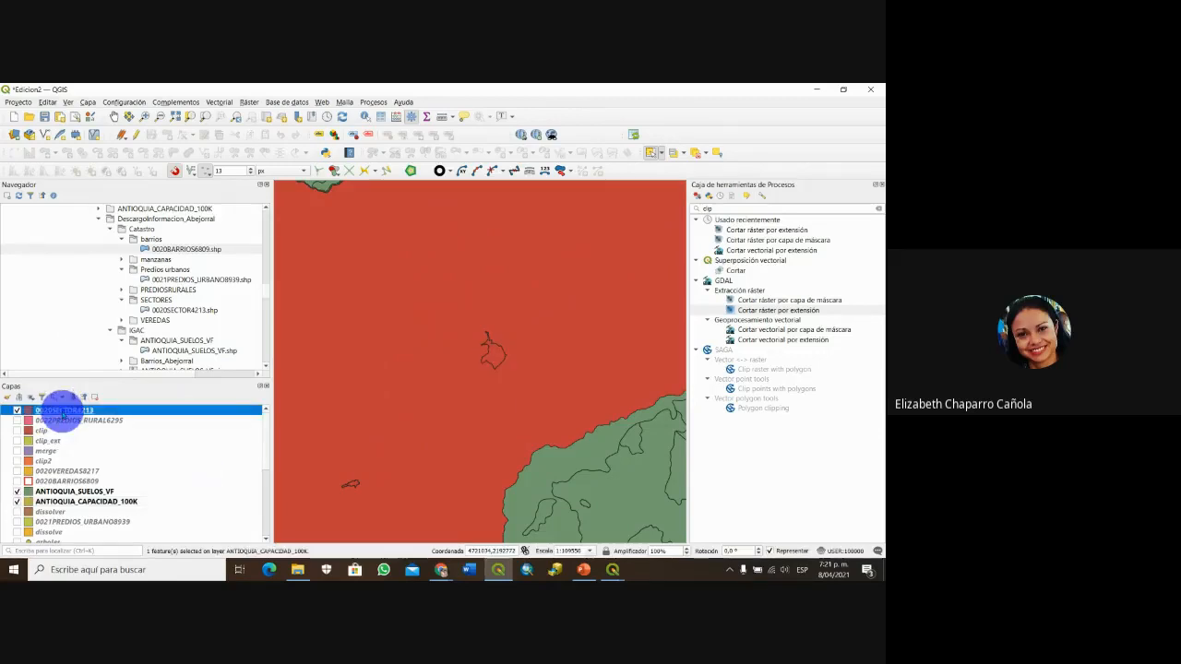
{"action": "left_click", "coordinate": [492, 356]}
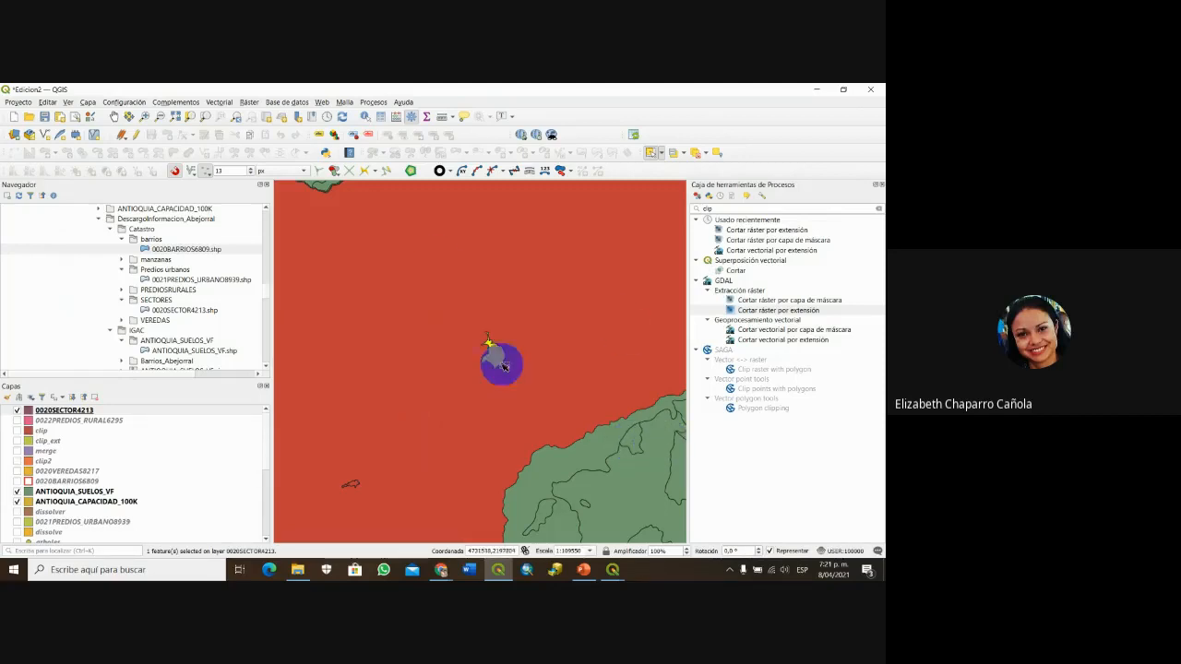
{"action": "key", "text": "ctrl+j"}
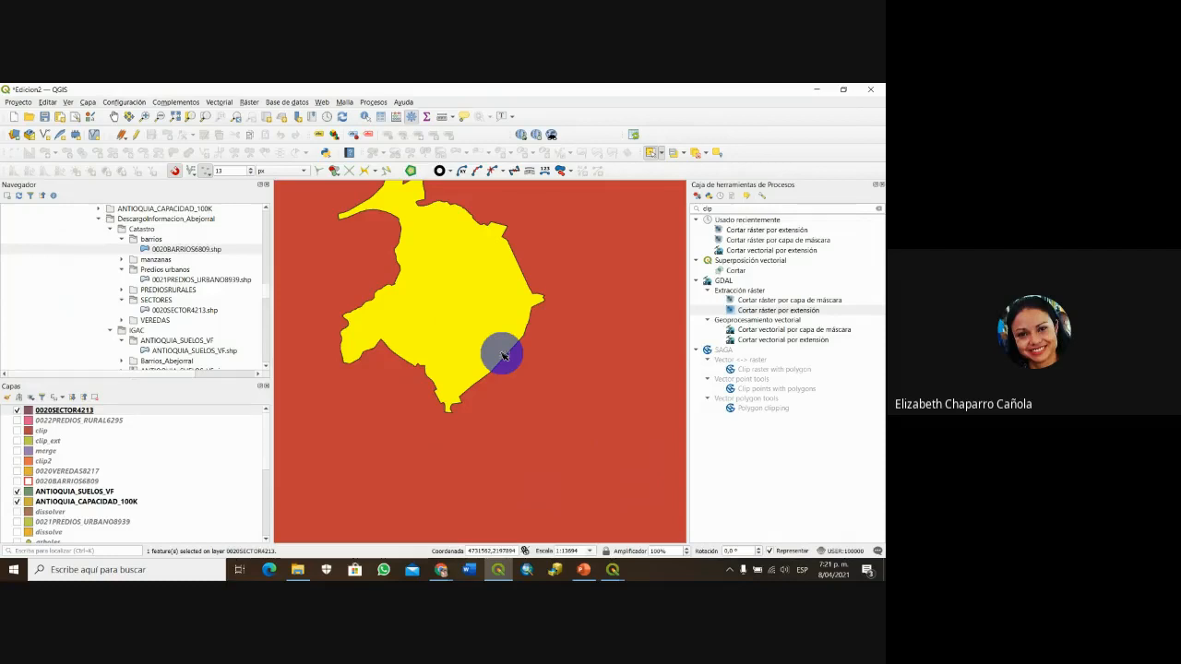
{"action": "scroll", "coordinate": [487, 332], "scroll_direction": "down", "scroll_amount": 1}
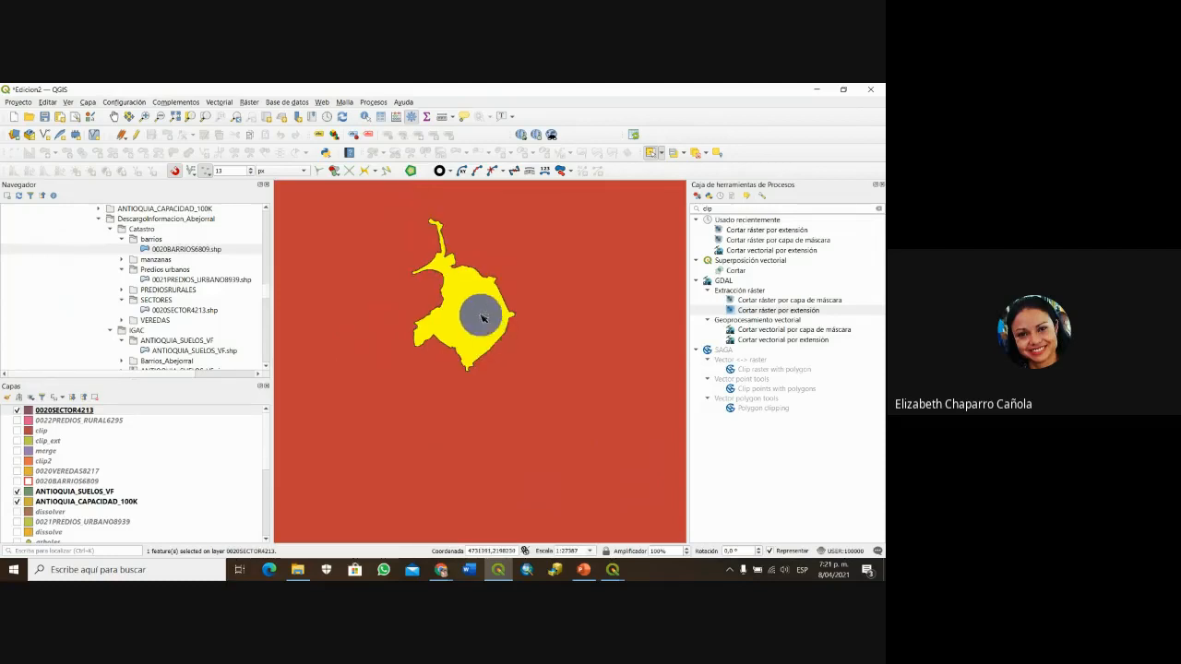
{"action": "scroll", "coordinate": [482, 317], "scroll_direction": "up", "scroll_amount": 1}
{"action": "scroll", "coordinate": [481, 318], "scroll_direction": "down", "scroll_amount": 1}
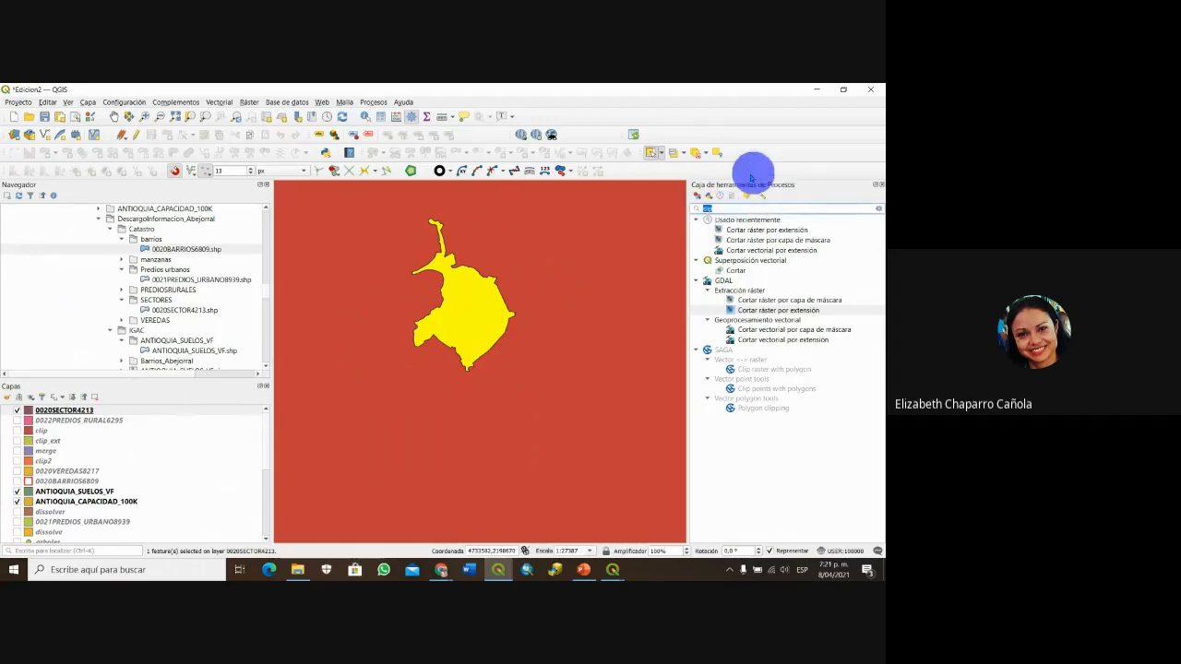
{"action": "double_click", "coordinate": [738, 211]}
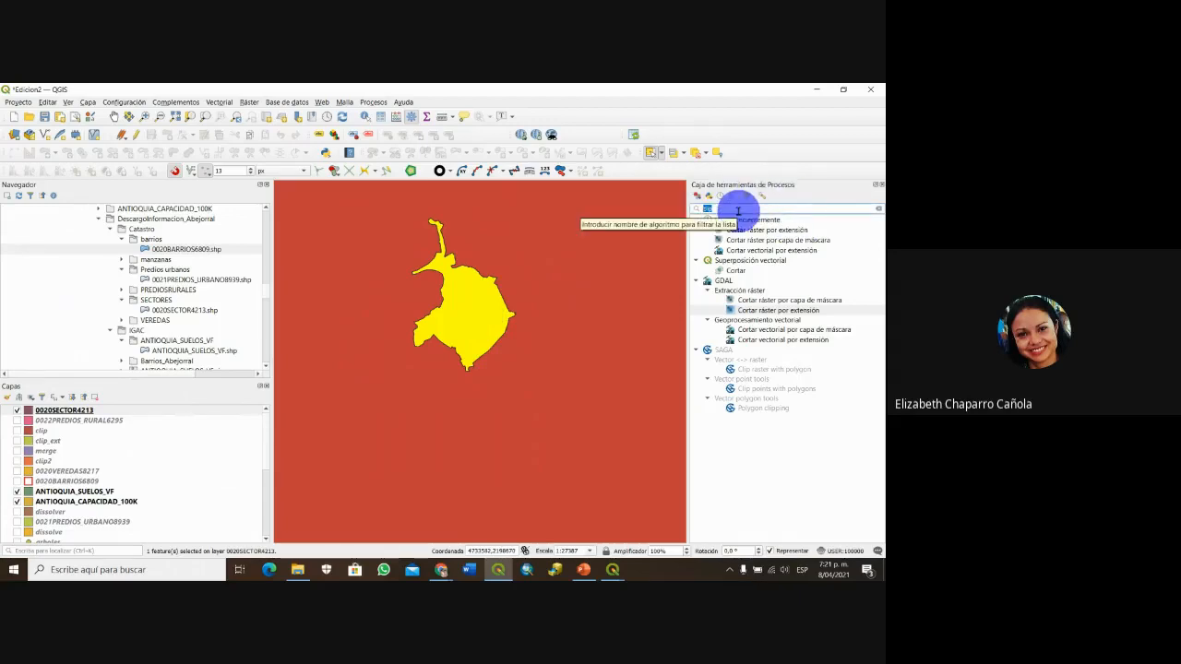
{"action": "double_click", "coordinate": [827, 230]}
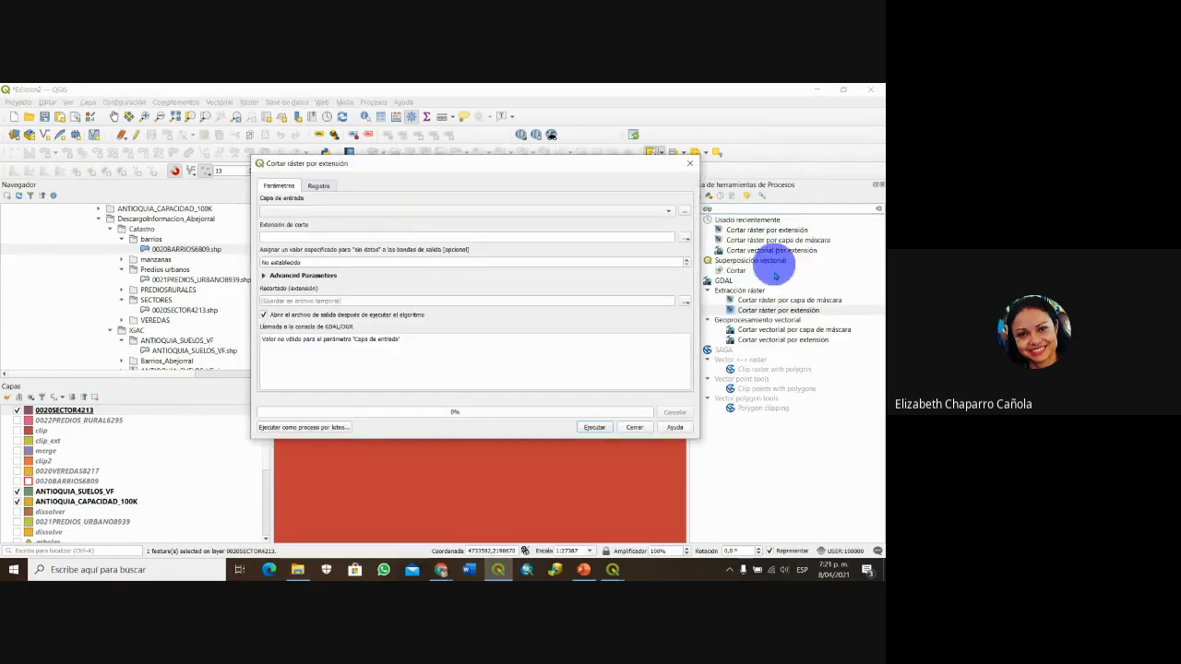
{"action": "left_click", "coordinate": [306, 214]}
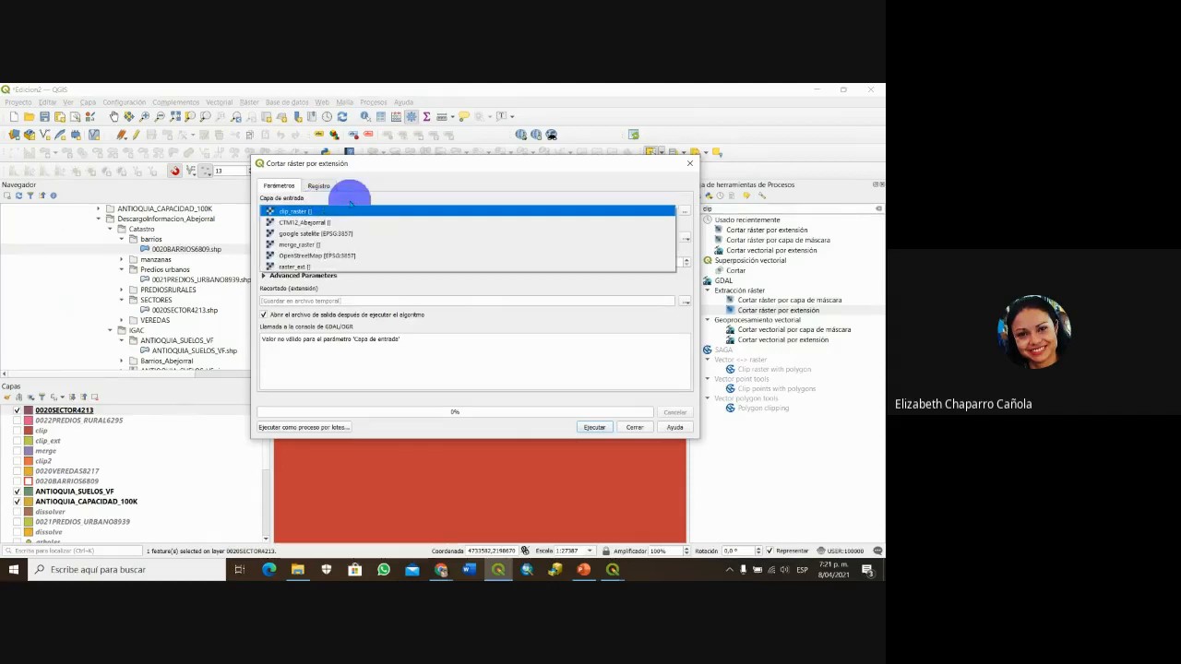
{"action": "left_click", "coordinate": [691, 163]}
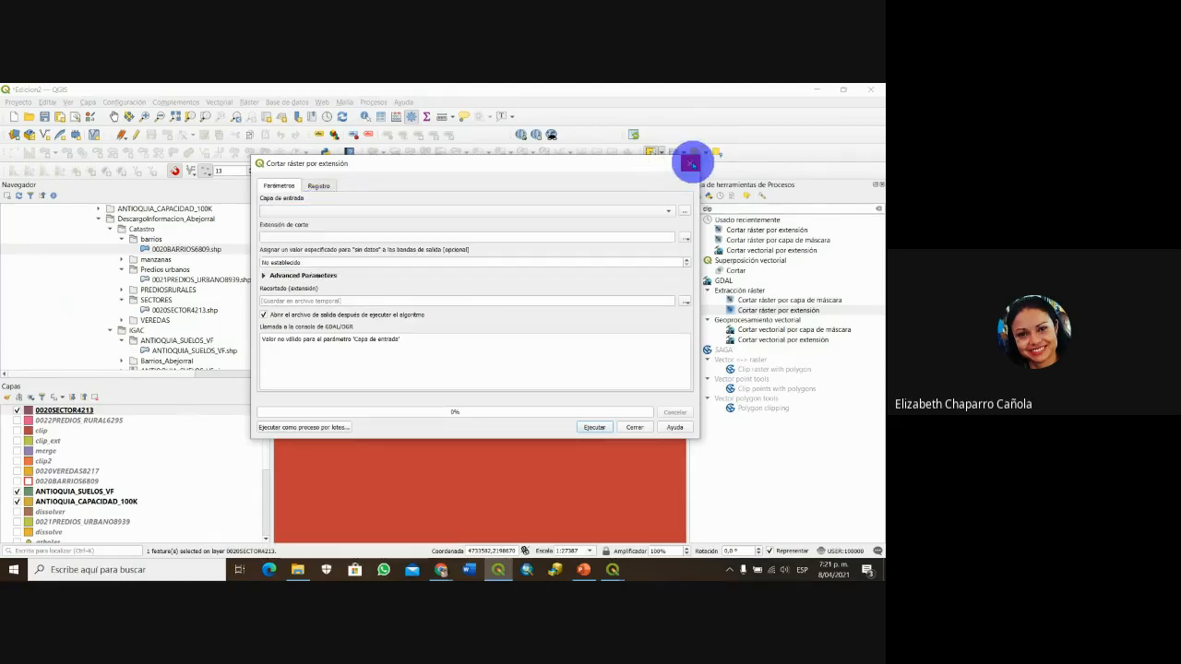
{"action": "left_click", "coordinate": [691, 162]}
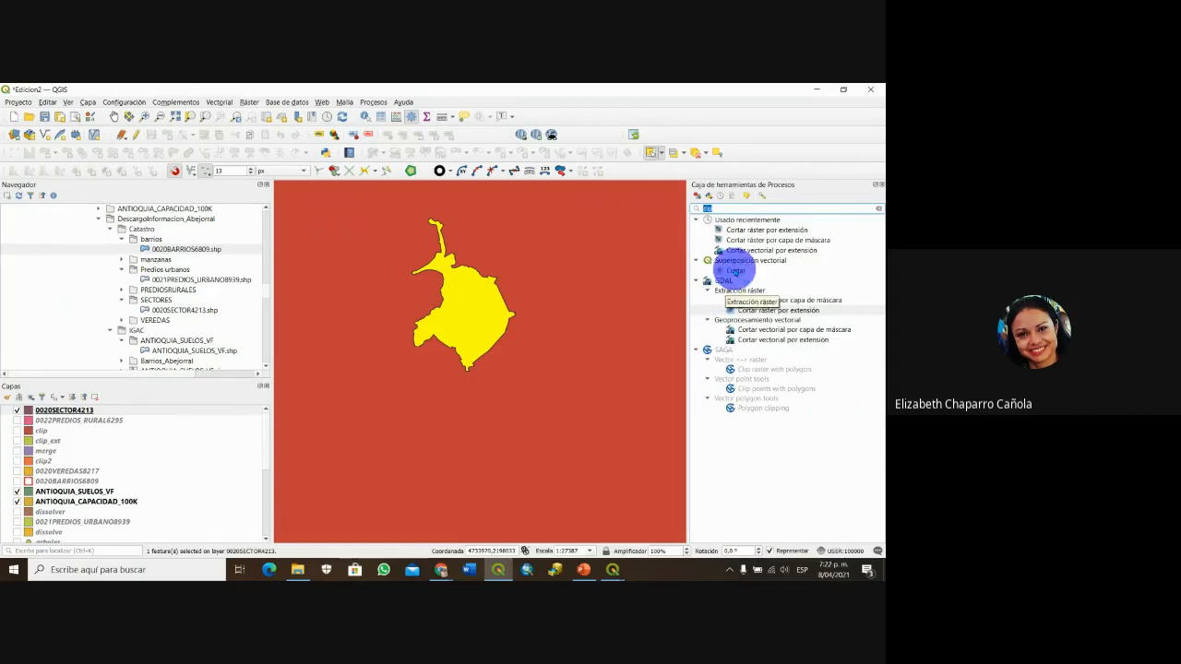
{"action": "double_click", "coordinate": [735, 270]}
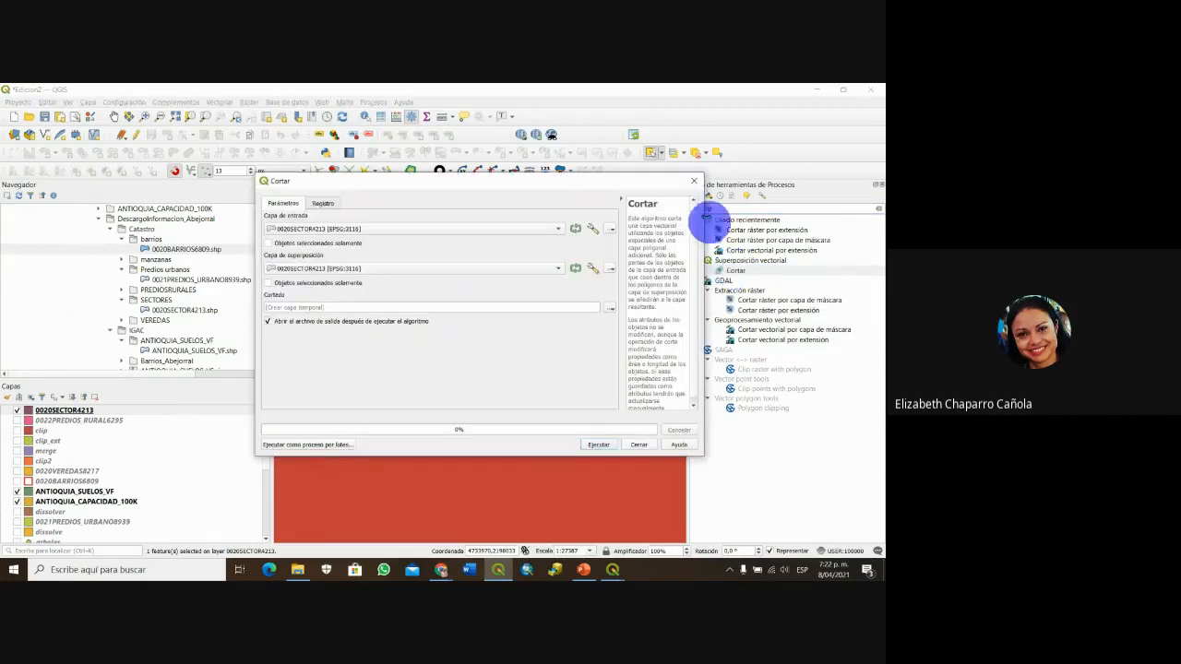
{"action": "left_click", "coordinate": [694, 181]}
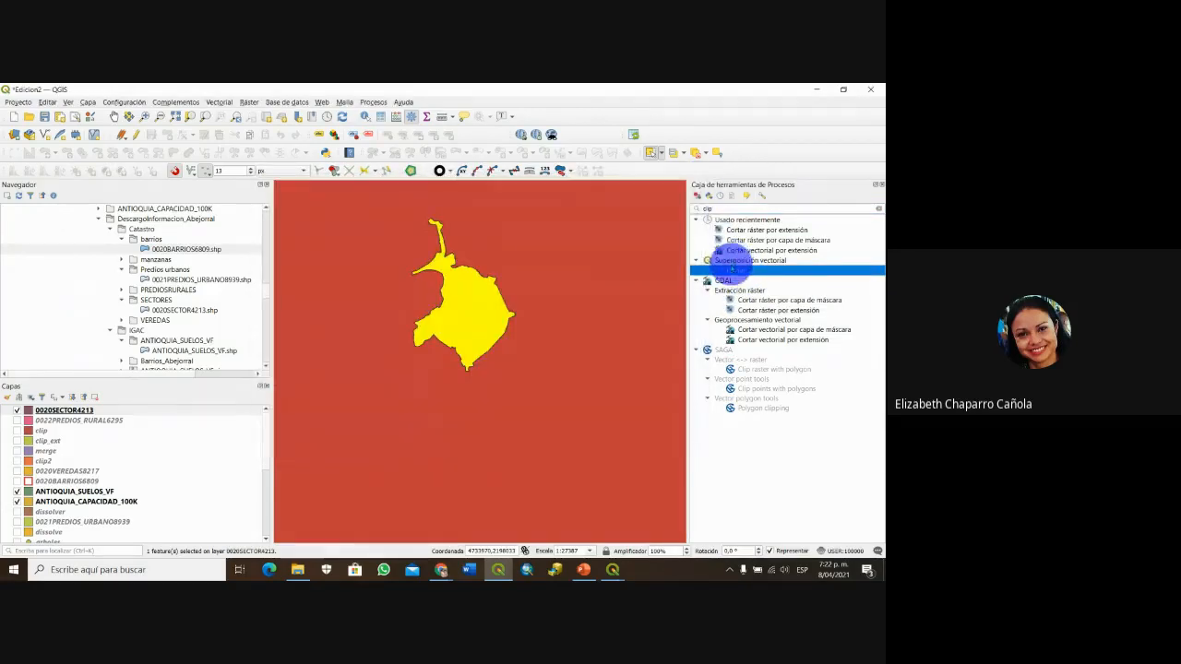
- Set up the Clip tool with ANTIOQUIA_SUELOS_VF as input and only the selected features of 0020SECTOR4213 as overlay
{"action": "left_click", "coordinate": [217, 102]}
{"action": "mouse_move", "coordinate": [245, 153]}
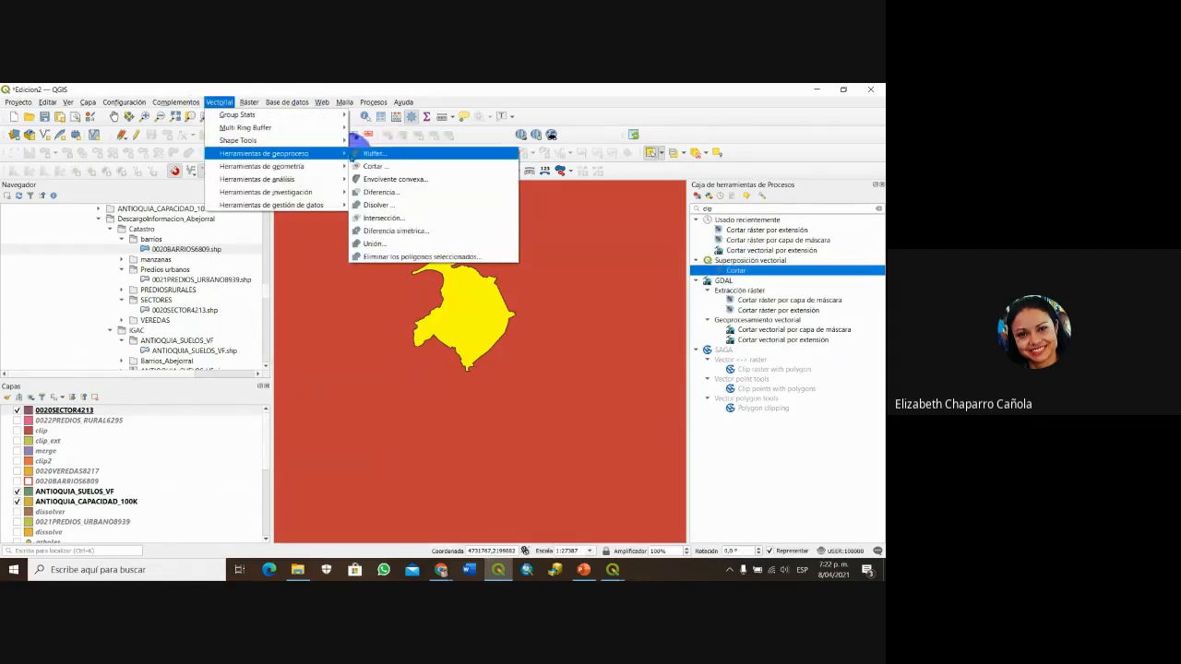
{"action": "left_click", "coordinate": [369, 166]}
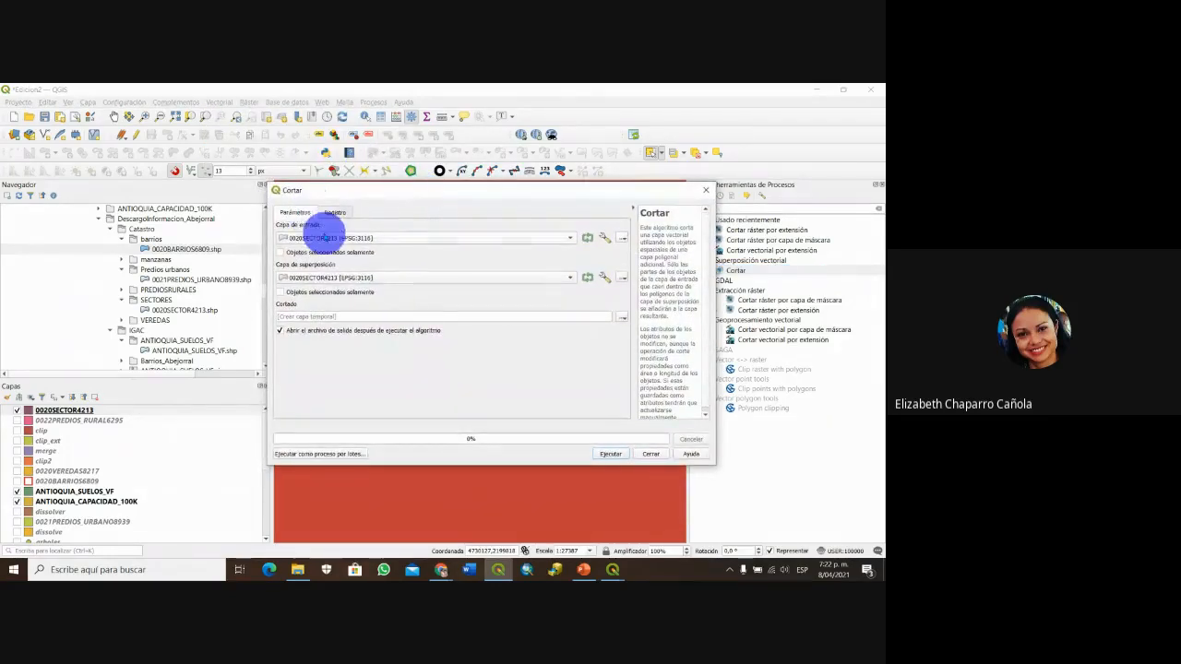
{"action": "left_click", "coordinate": [568, 237]}
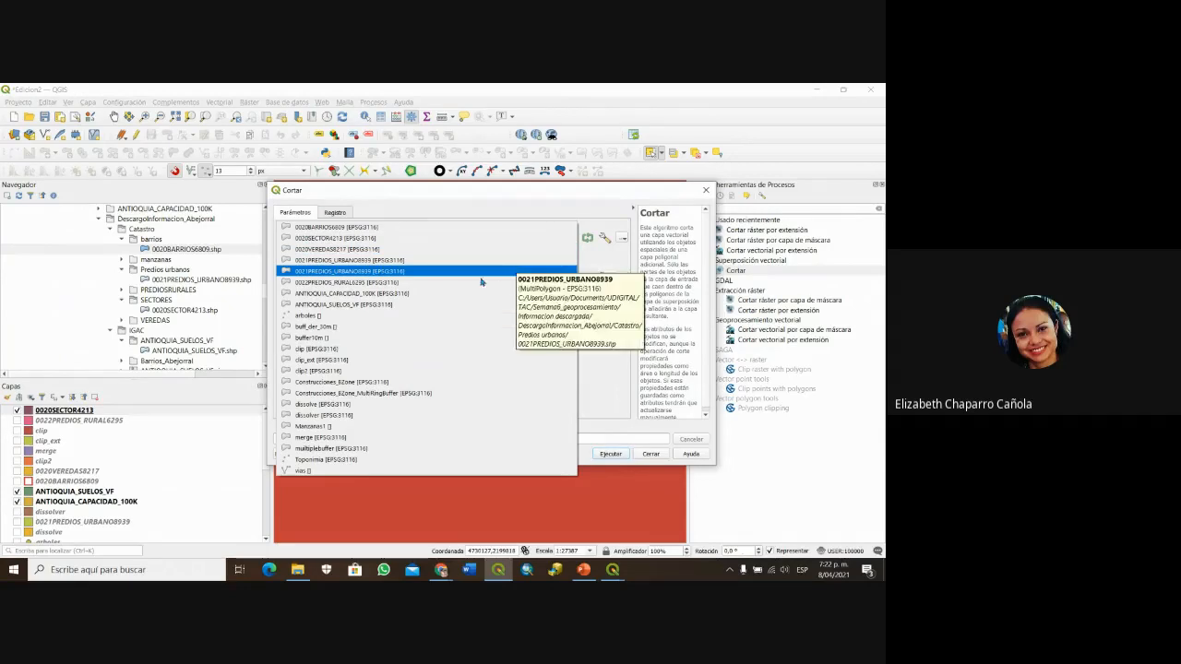
{"action": "left_click", "coordinate": [441, 306]}
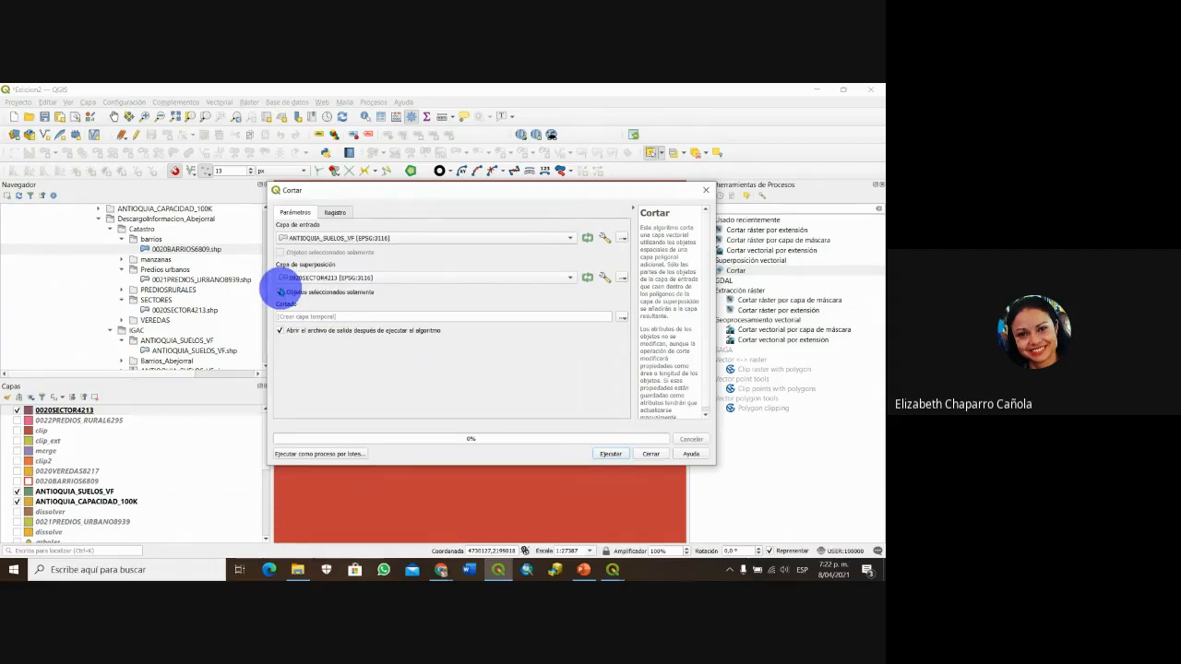
{"action": "left_click", "coordinate": [280, 291]}
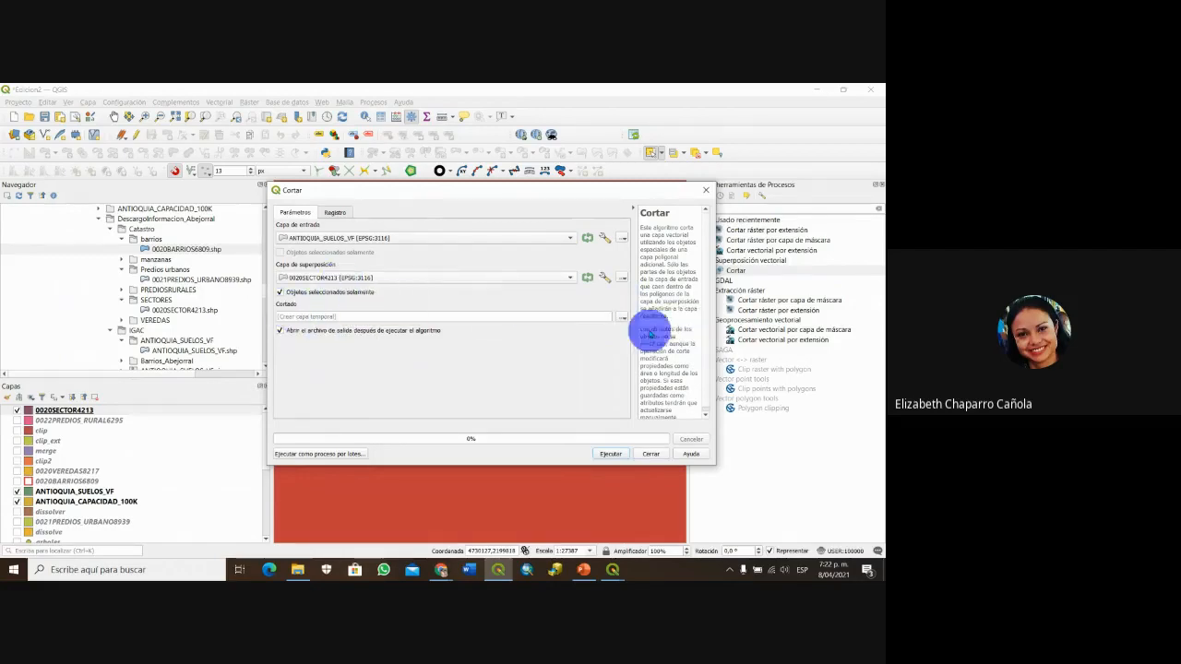
- Set the clip output to a shapefile named clip_suelos in the Resultados2 folder, run the clip, and close the tool
{"action": "left_click", "coordinate": [623, 317]}
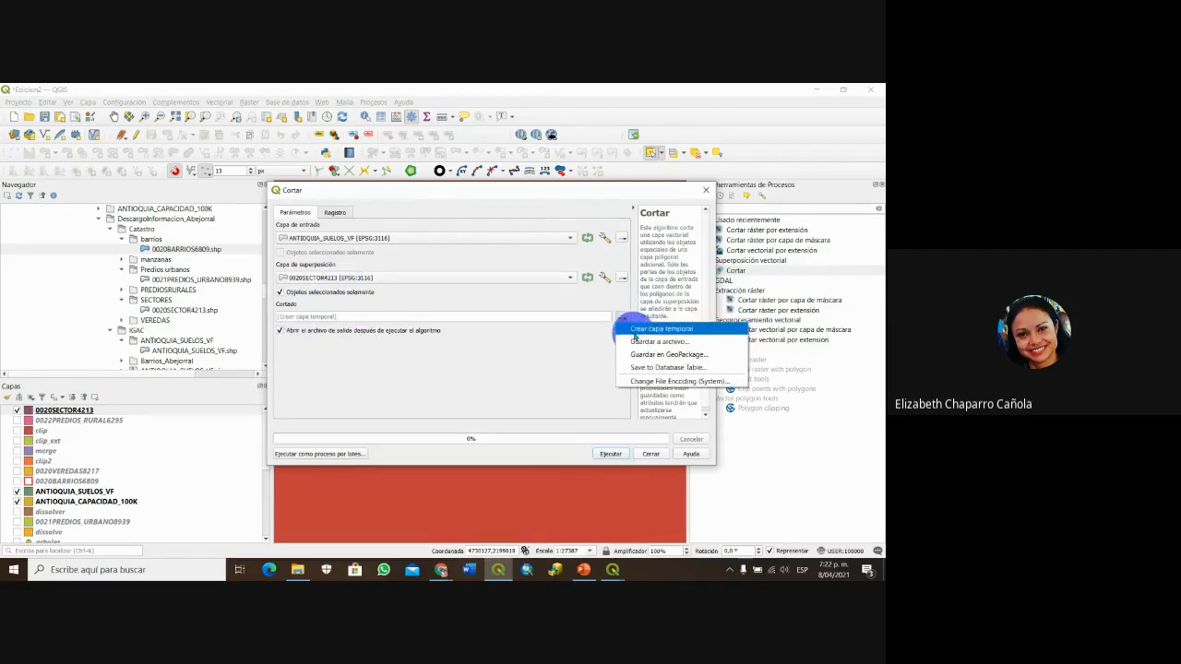
{"action": "left_click", "coordinate": [641, 340]}
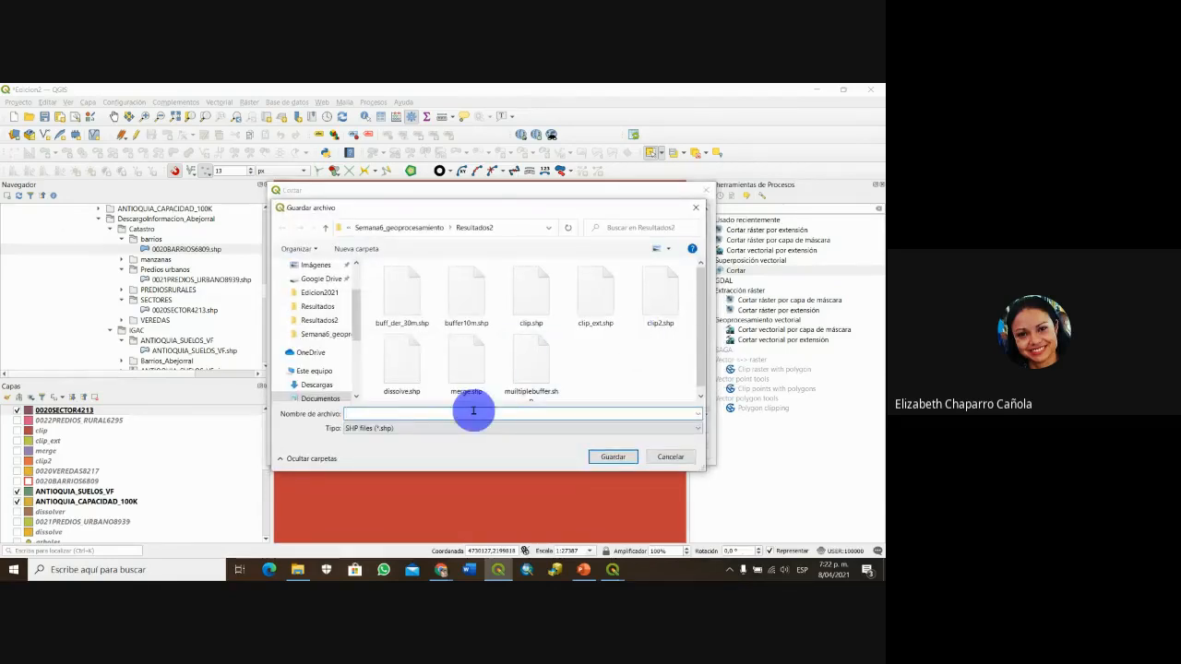
{"action": "type", "text": "clip"}
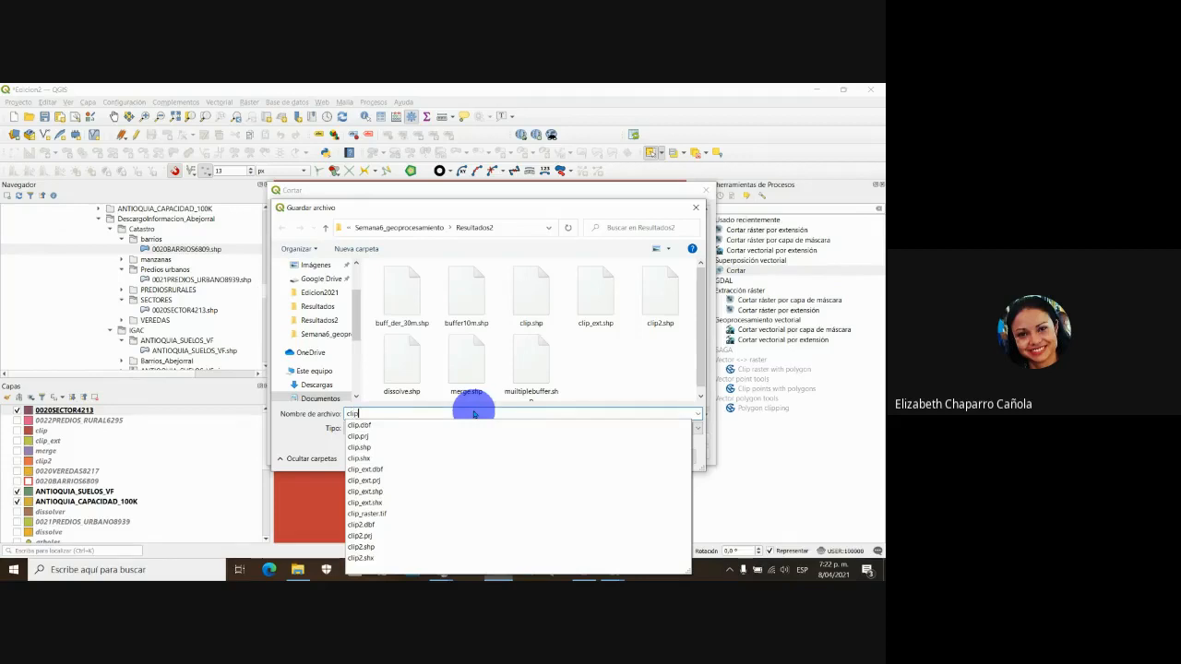
{"action": "type", "text": "_"}
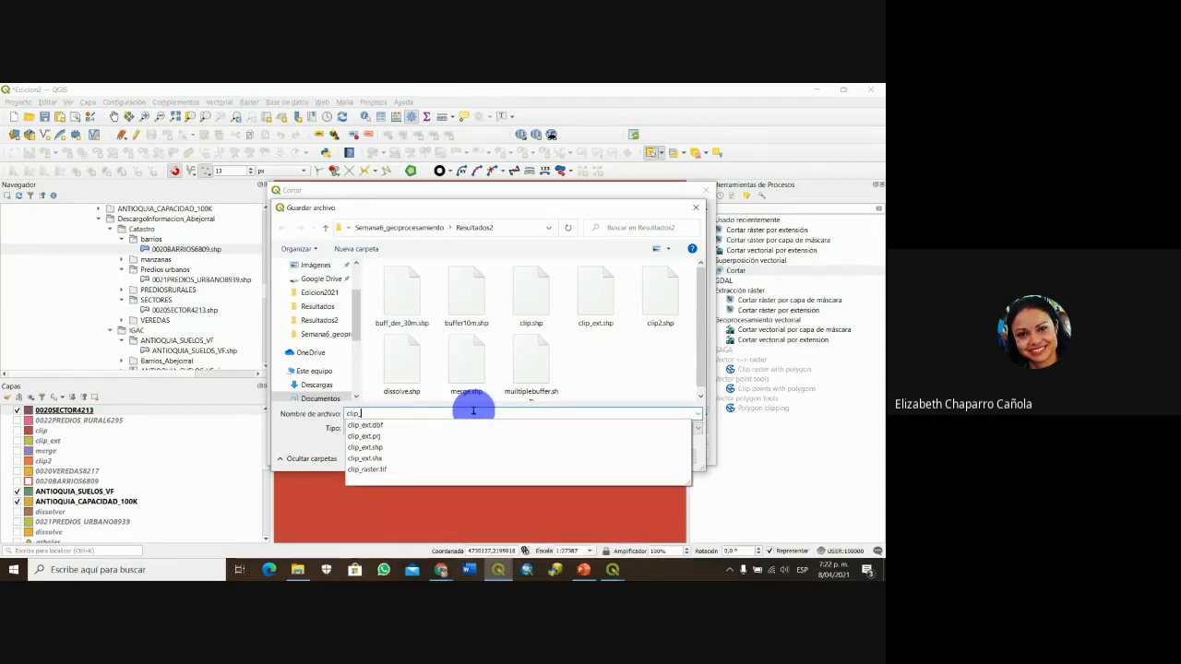
{"action": "type", "text": "suelos"}
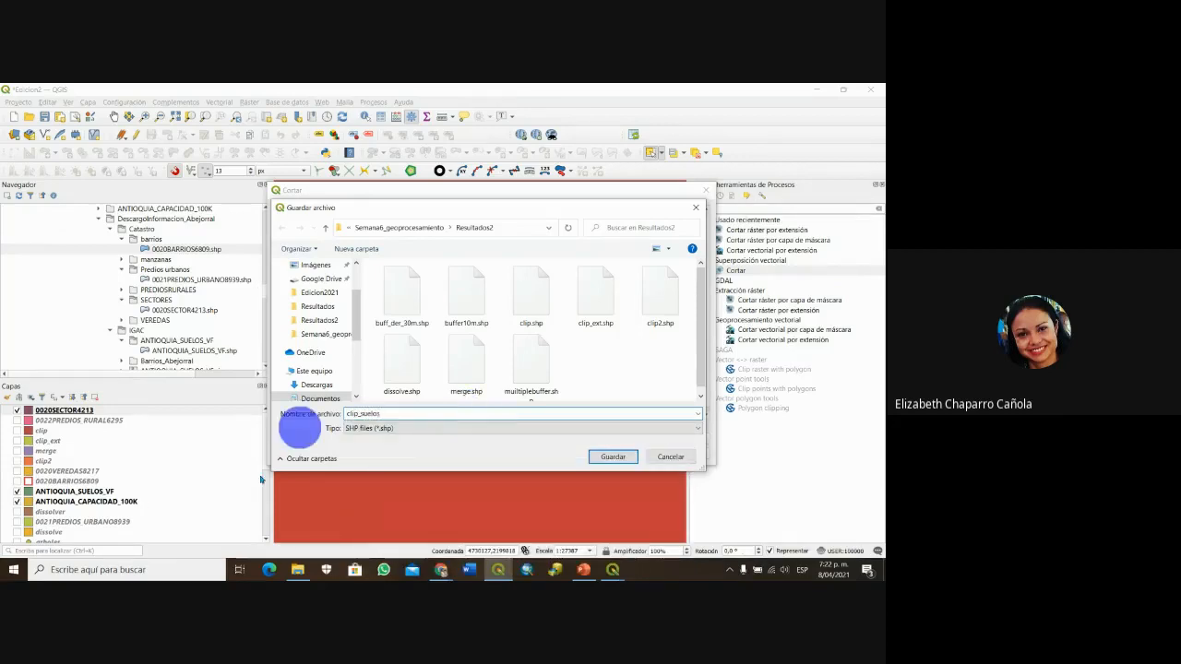
{"action": "left_click", "coordinate": [620, 457]}
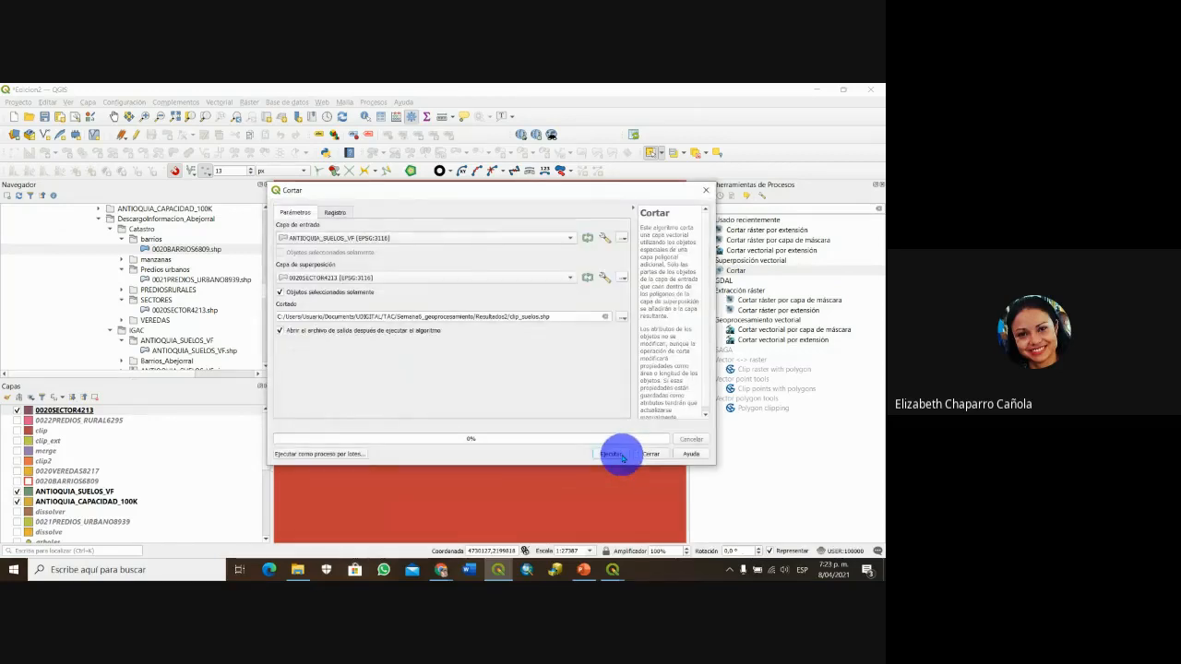
{"action": "left_click", "coordinate": [615, 454]}
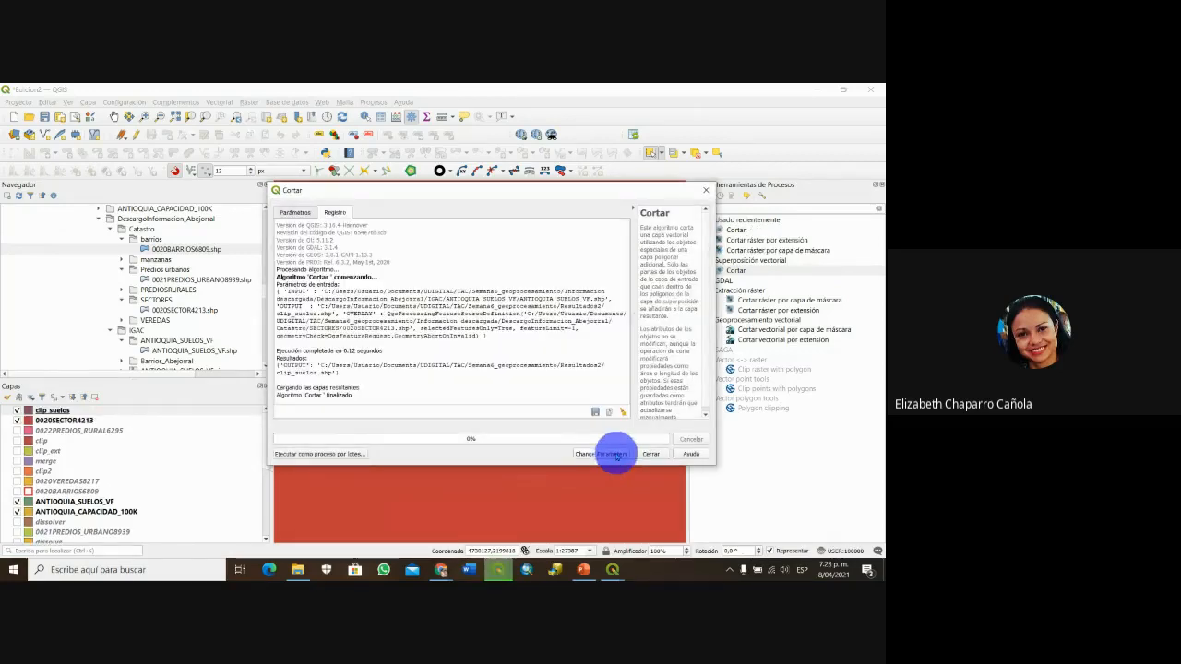
{"action": "left_click", "coordinate": [649, 454]}
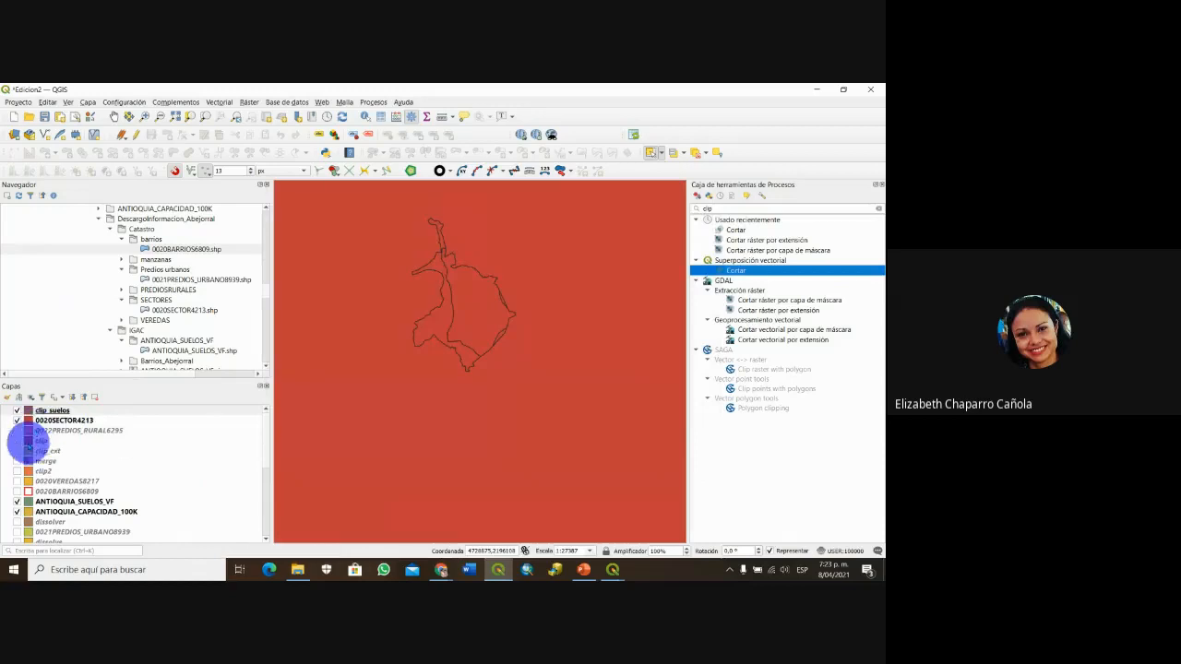
- Hide the ANTIOQUIA_SUELOS_VF, ANTIOQUIA_CAPACIDAD_100K and 0020SECTOR4213 layers so that only clip_suelos is displayed on the map
{"action": "left_click", "coordinate": [16, 502]}
{"action": "left_click", "coordinate": [17, 512]}
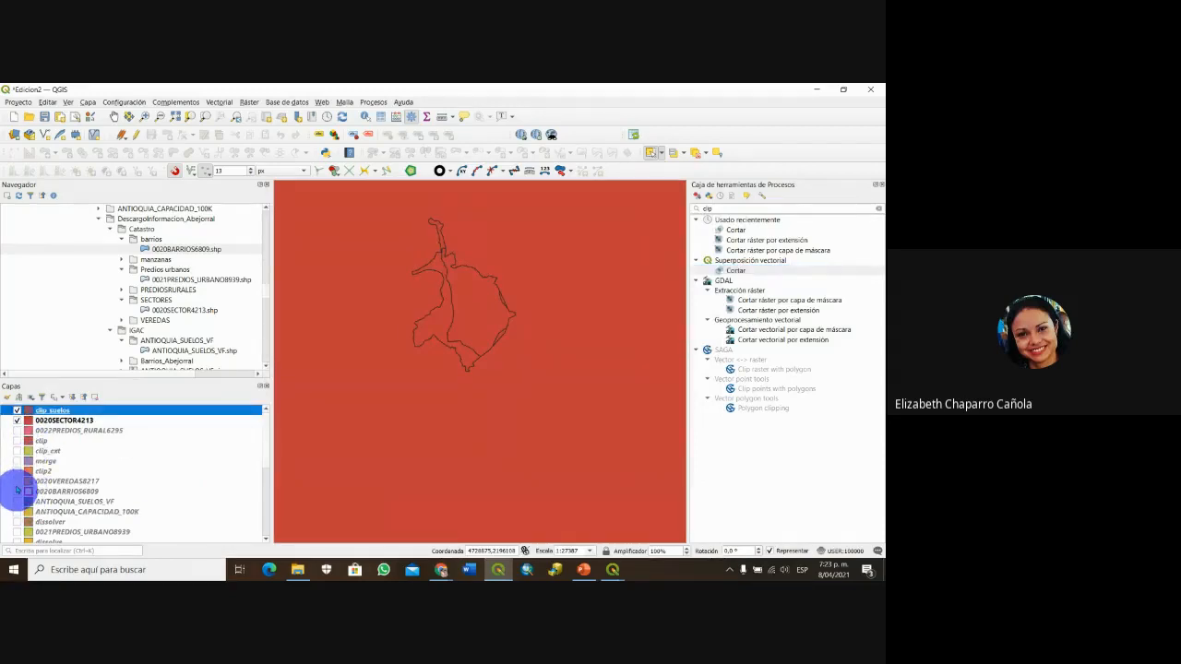
{"action": "left_click", "coordinate": [16, 419]}
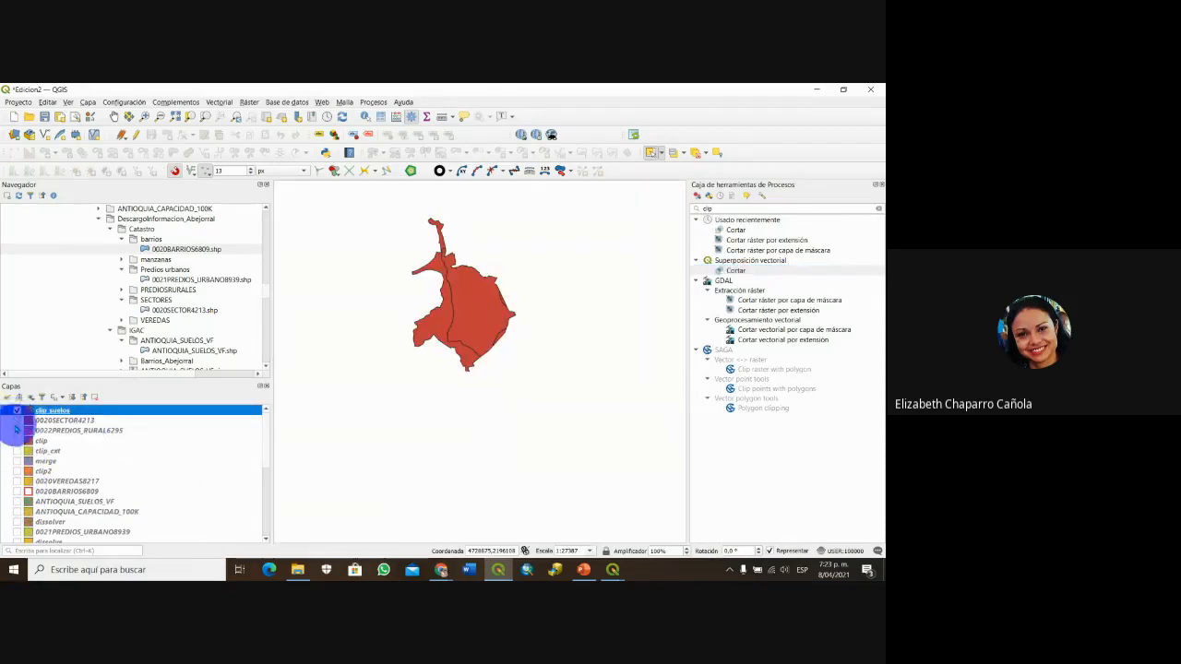
- Compare the clip_suelos polygons with the surrounding ANTIOQUIA_SUELOS_VF layer by showing that layer briefly and hiding it again
{"action": "scroll", "coordinate": [482, 342], "scroll_direction": "up", "scroll_amount": 2}
{"action": "scroll", "coordinate": [495, 338], "scroll_direction": "down", "scroll_amount": 3}
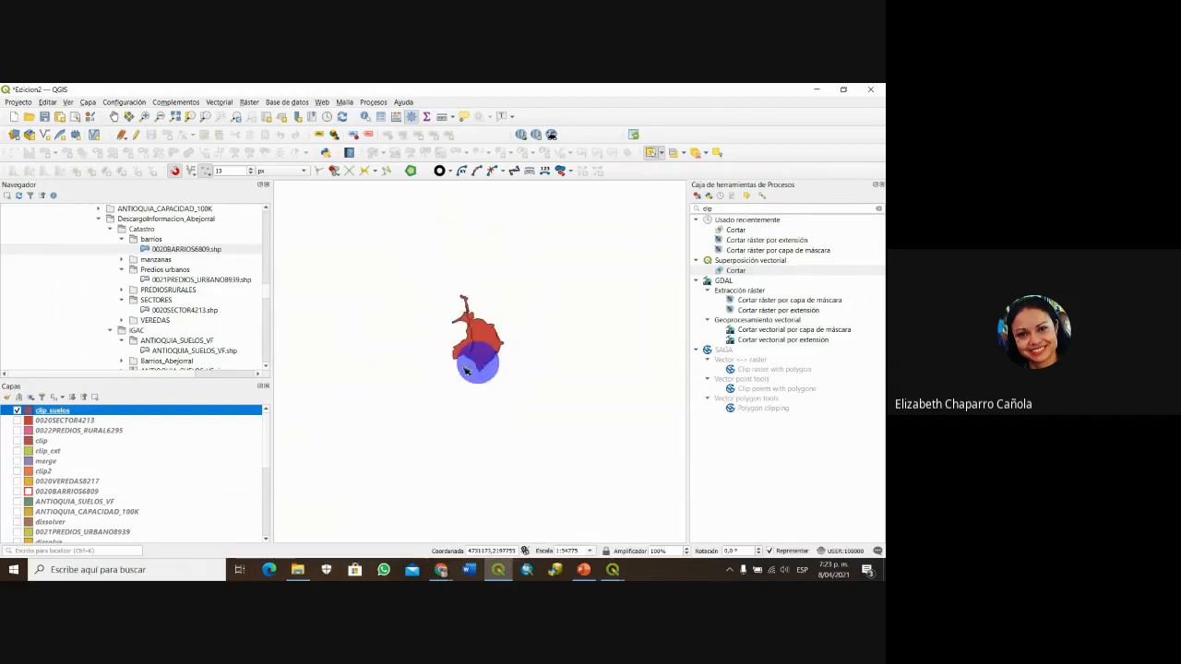
{"action": "scroll", "coordinate": [401, 406], "scroll_direction": "down", "scroll_amount": 1}
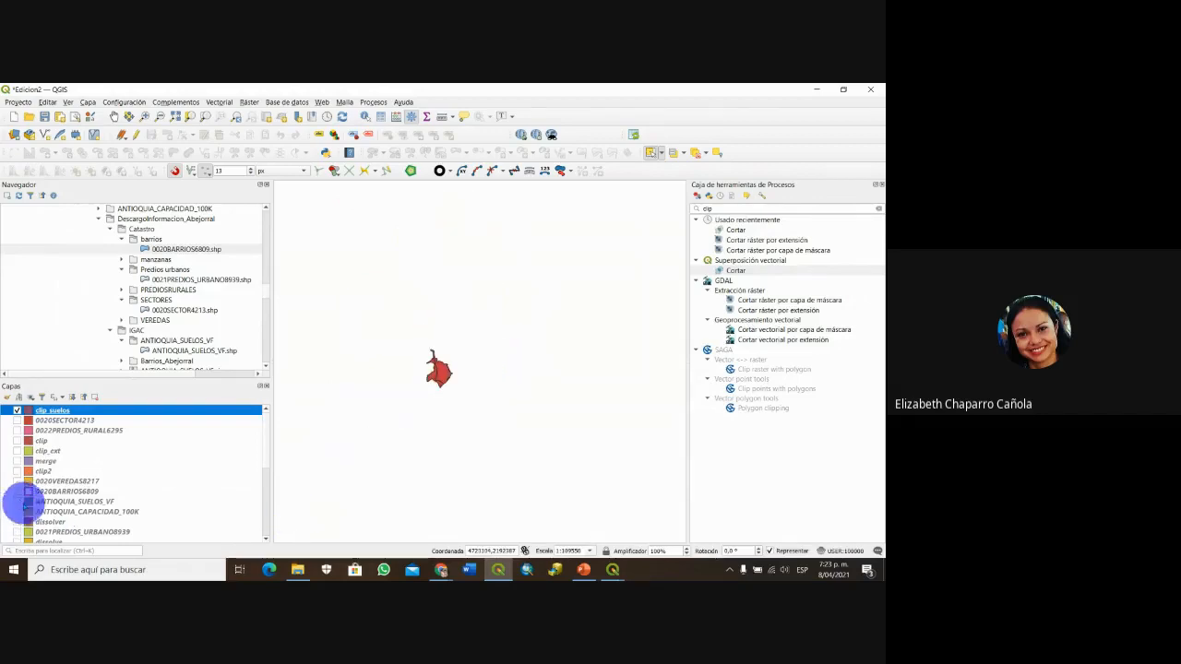
{"action": "left_click", "coordinate": [17, 501]}
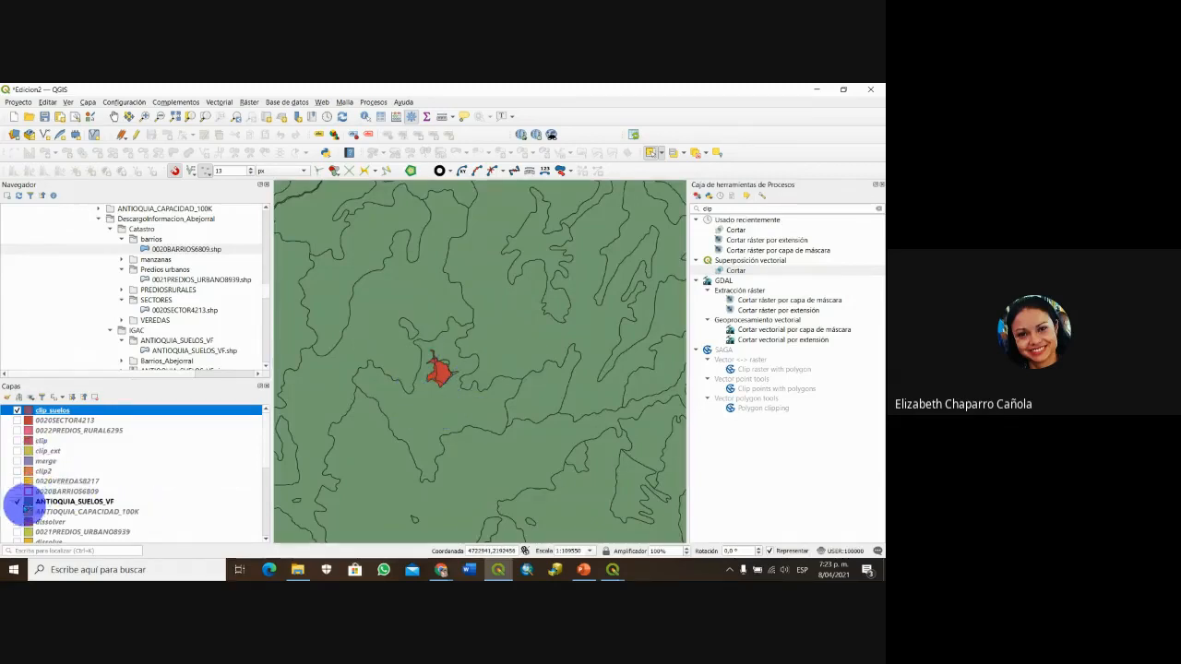
{"action": "left_click", "coordinate": [17, 501]}
- Examine the clip_suelos attribute table, sorting it by TIPO_RELIE, and close the table
{"action": "right_click", "coordinate": [73, 410]}
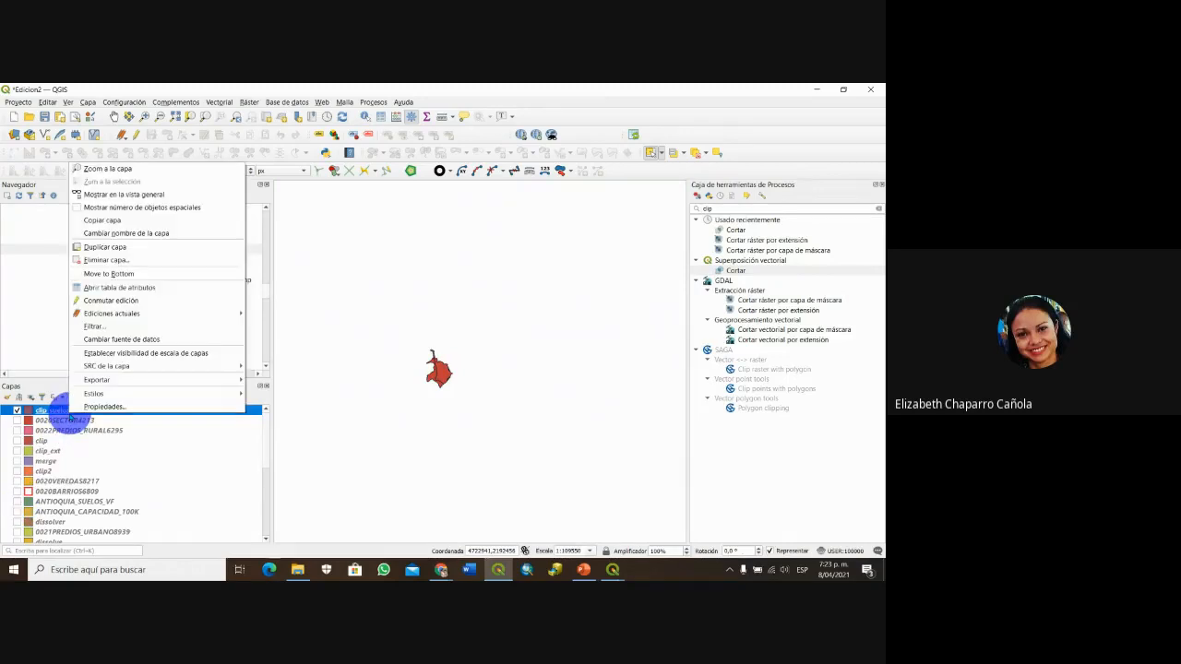
{"action": "left_click", "coordinate": [116, 287]}
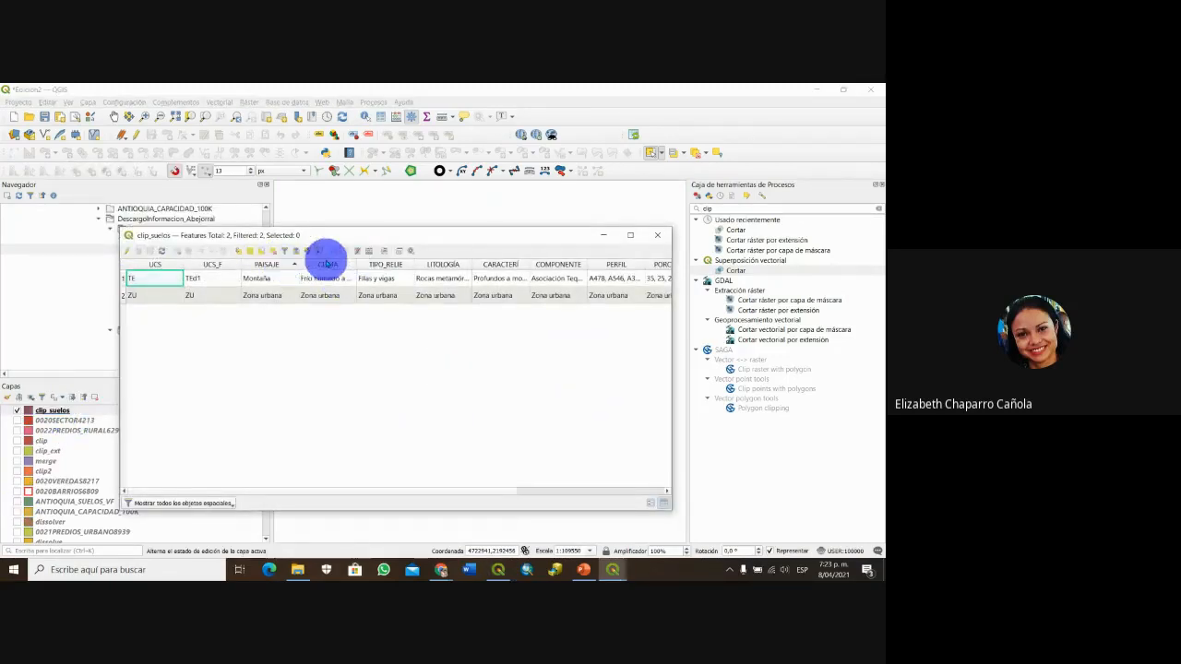
{"action": "left_click", "coordinate": [374, 263]}
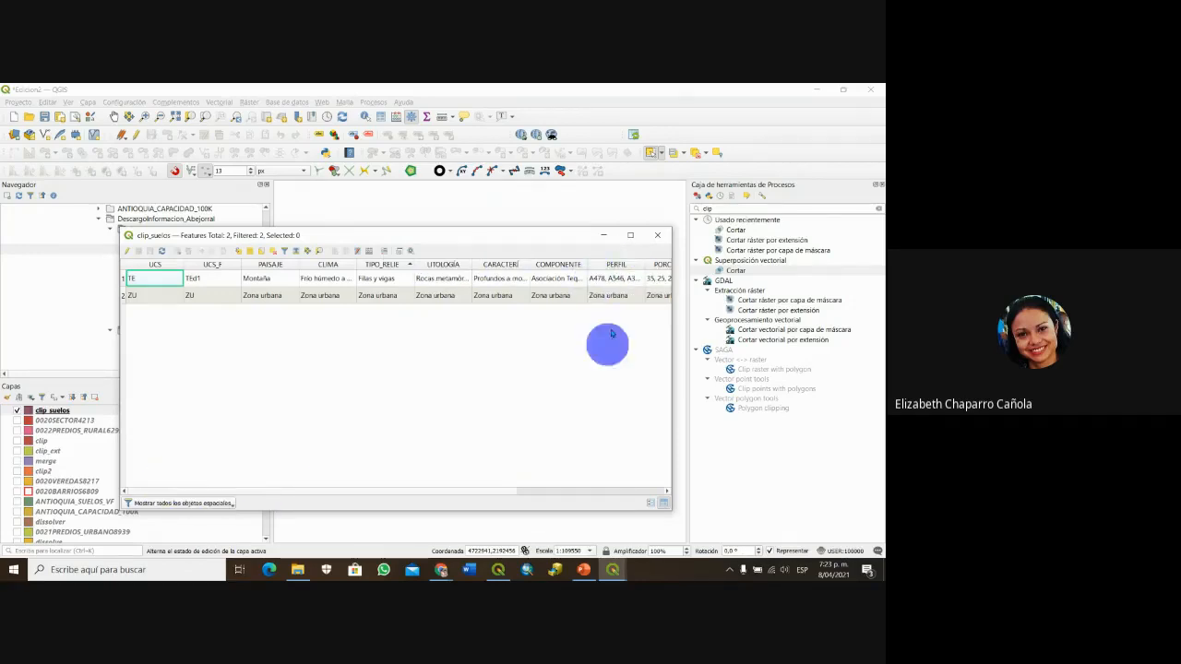
{"action": "left_click", "coordinate": [660, 245]}
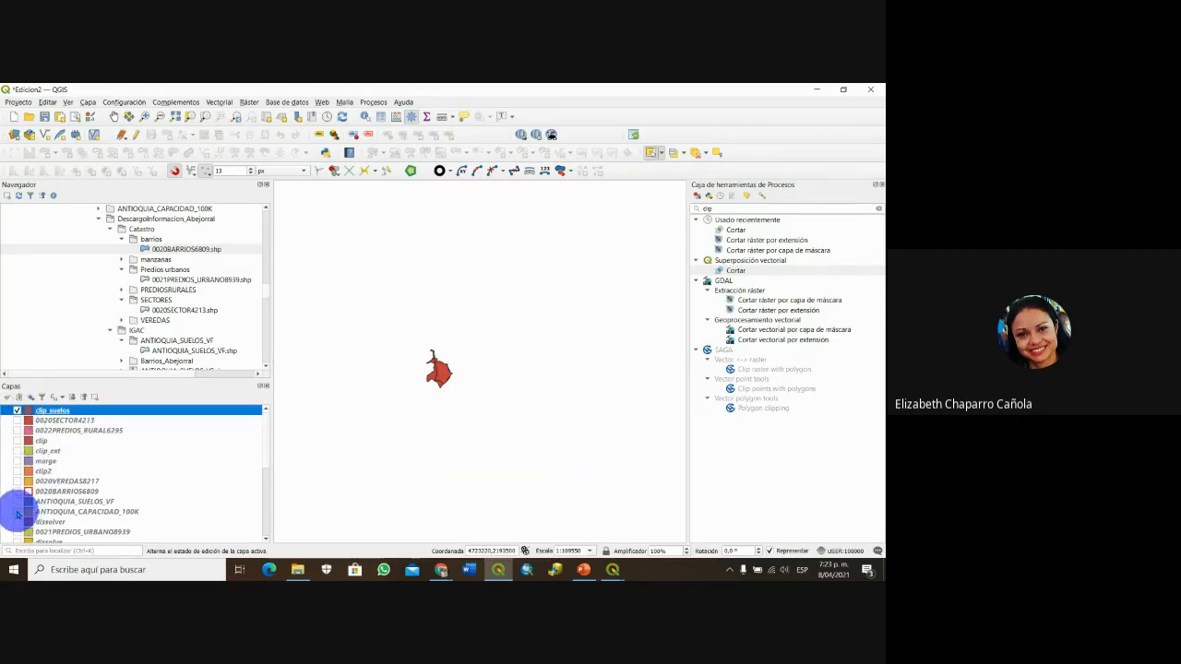
- Show ANTIOQUIA_CAPACIDAD_100K instead of clip_suelos and set up Clip on it with only the selected 0020SECTOR4213 features as overlay
{"action": "left_click", "coordinate": [17, 511]}
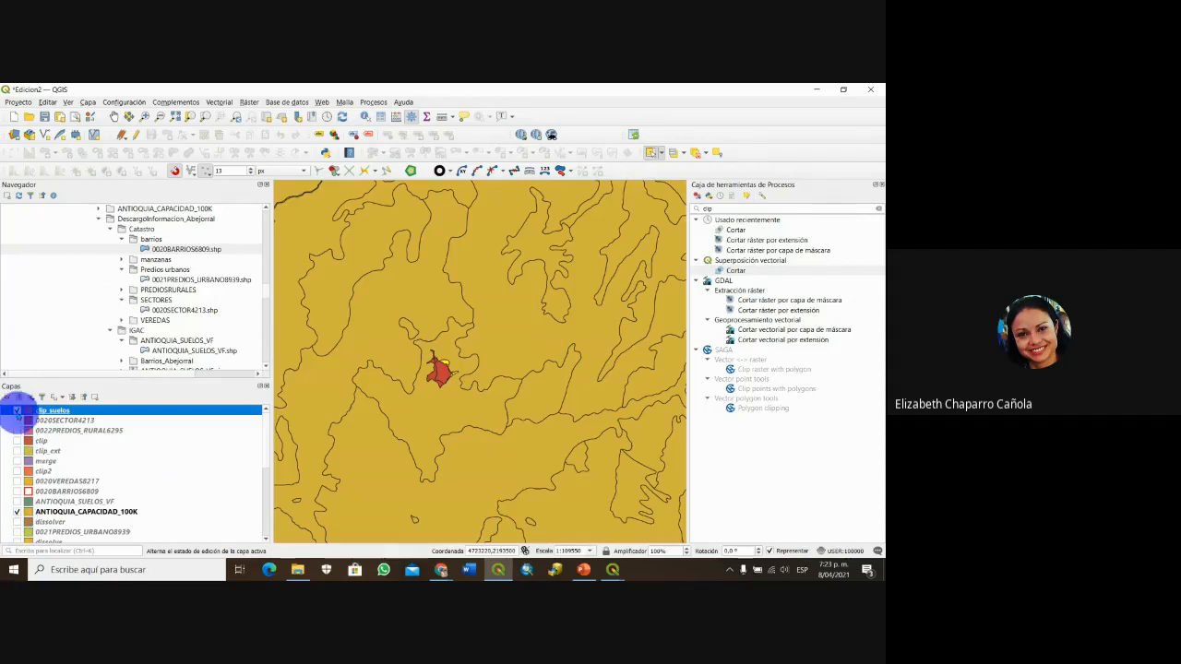
{"action": "left_click", "coordinate": [17, 409]}
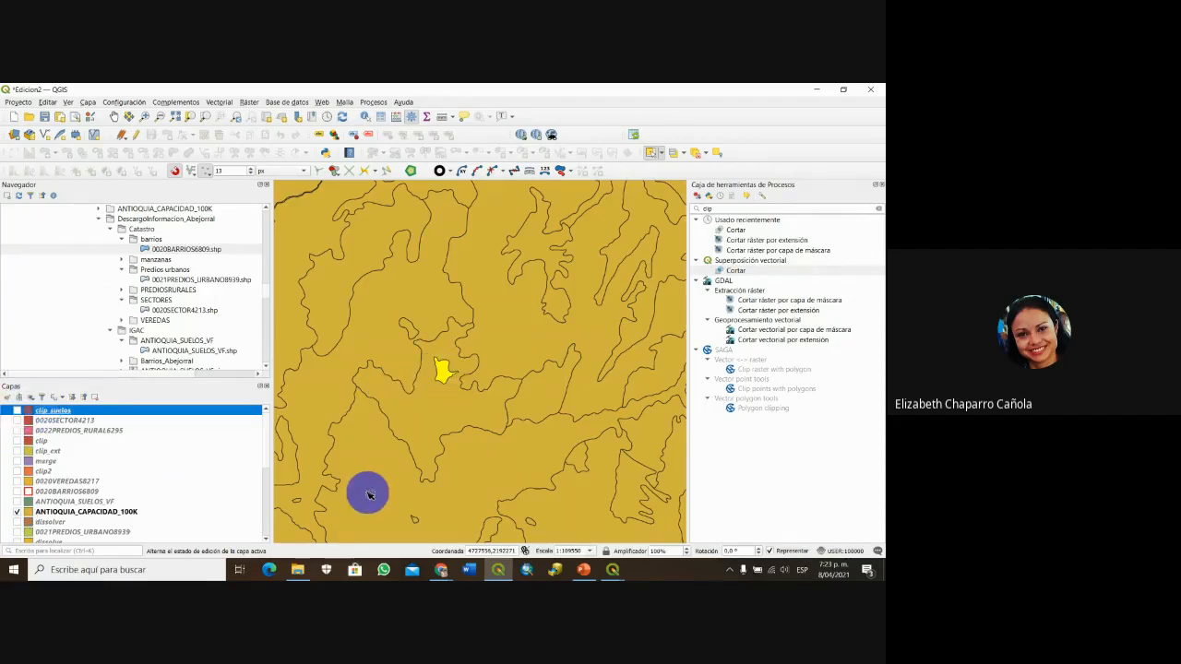
{"action": "double_click", "coordinate": [742, 269]}
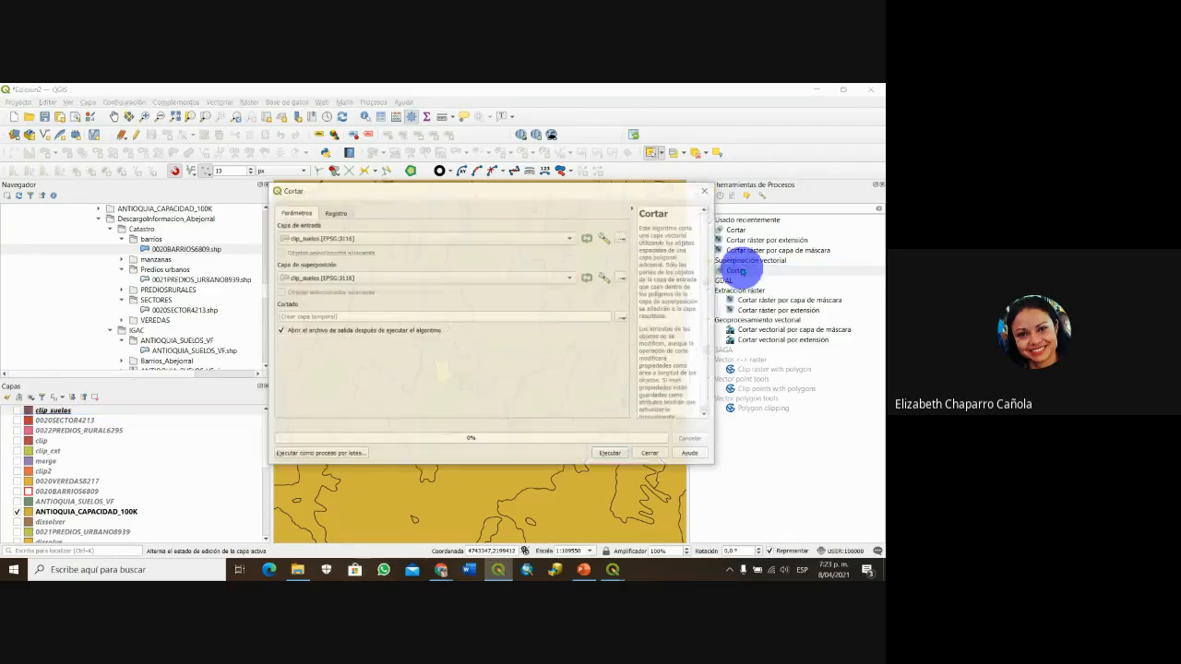
{"action": "left_click", "coordinate": [369, 238]}
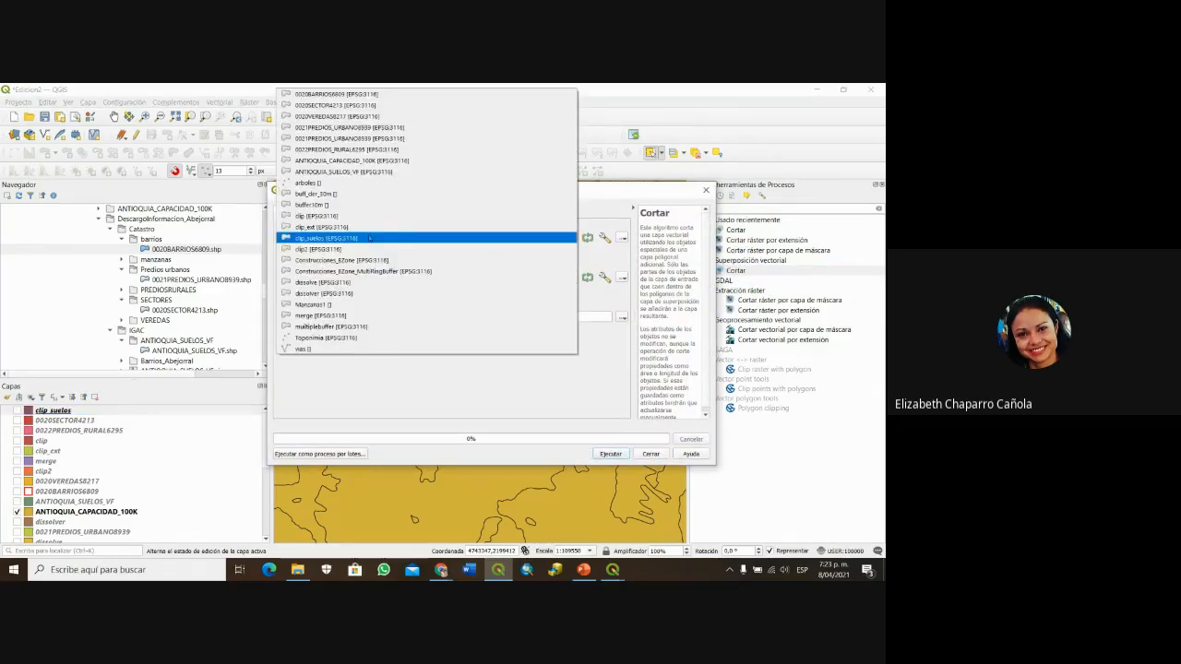
{"action": "left_click", "coordinate": [361, 161]}
{"action": "left_click", "coordinate": [352, 276]}
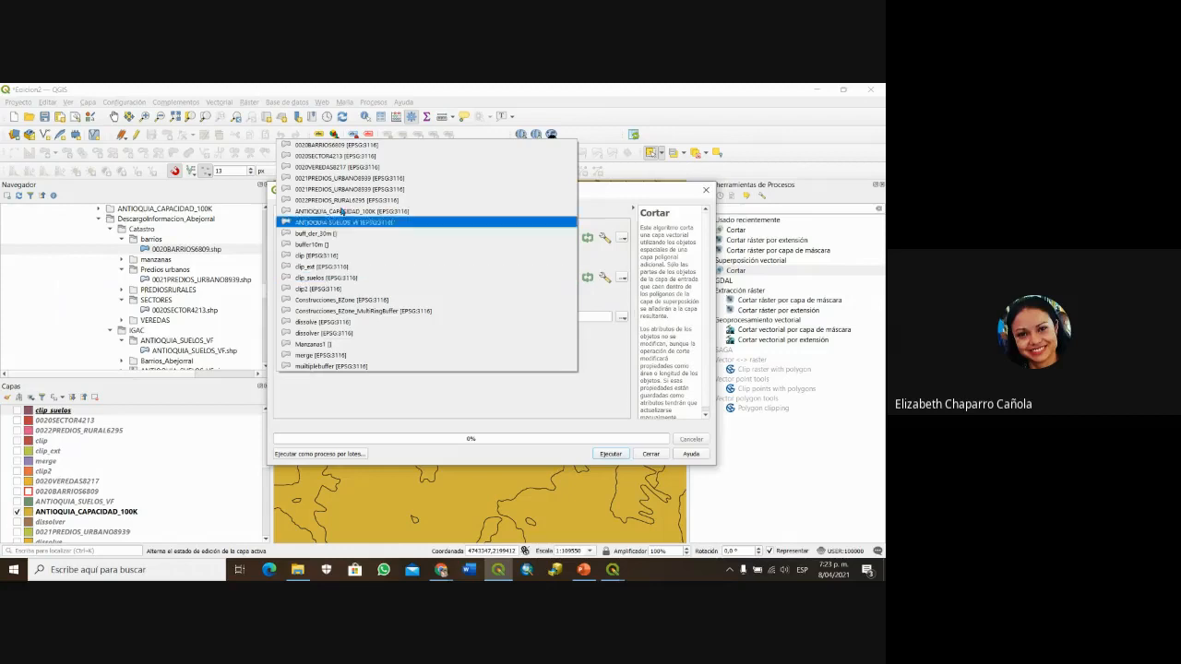
{"action": "left_click", "coordinate": [339, 159]}
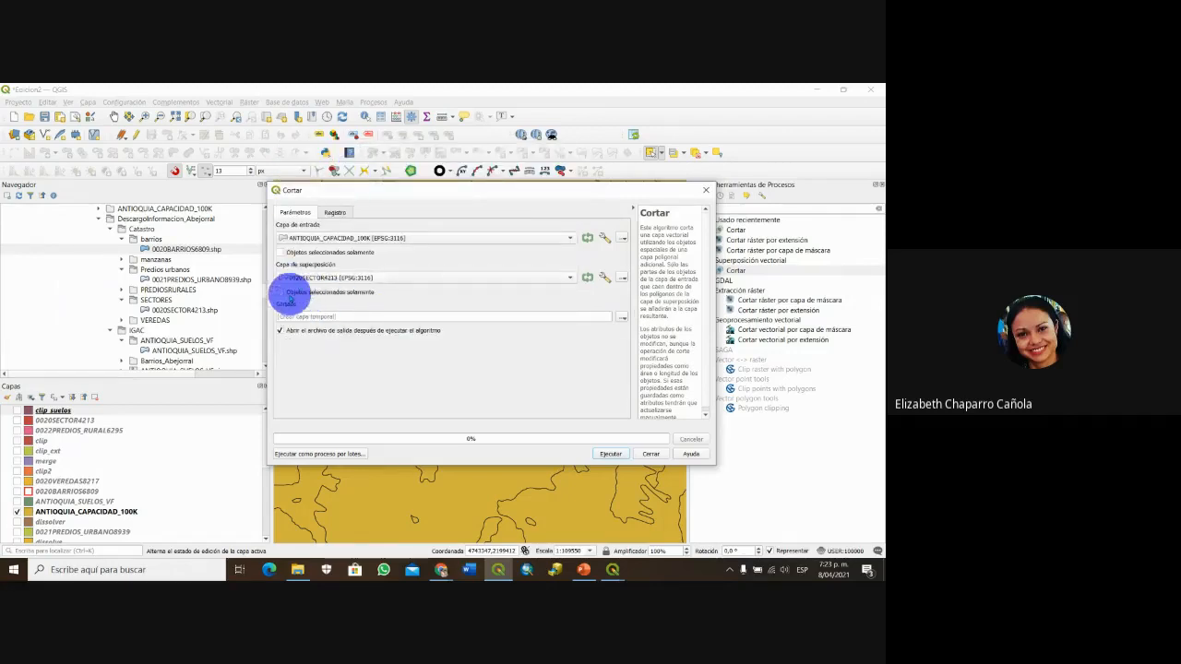
{"action": "left_click", "coordinate": [281, 292]}
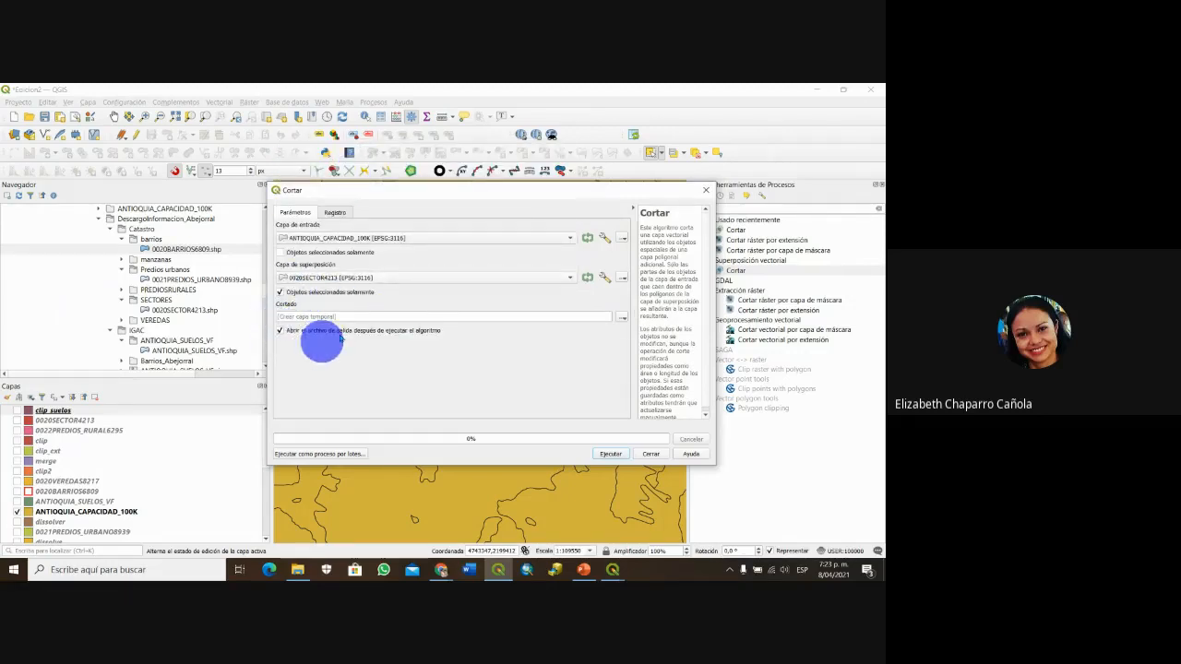
- Clip the capacity layer to a shapefile named Clip_capacidad in the Resultados2 folder and inspect the clipped polygons up close
{"action": "left_click", "coordinate": [623, 317]}
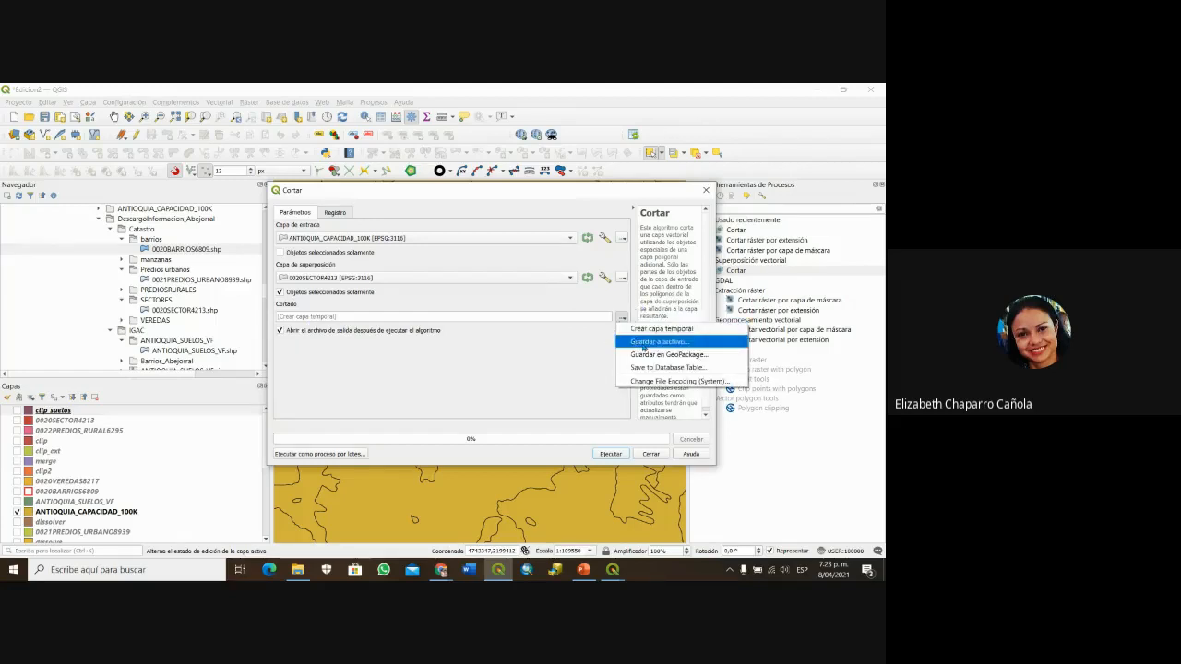
{"action": "left_click", "coordinate": [646, 341]}
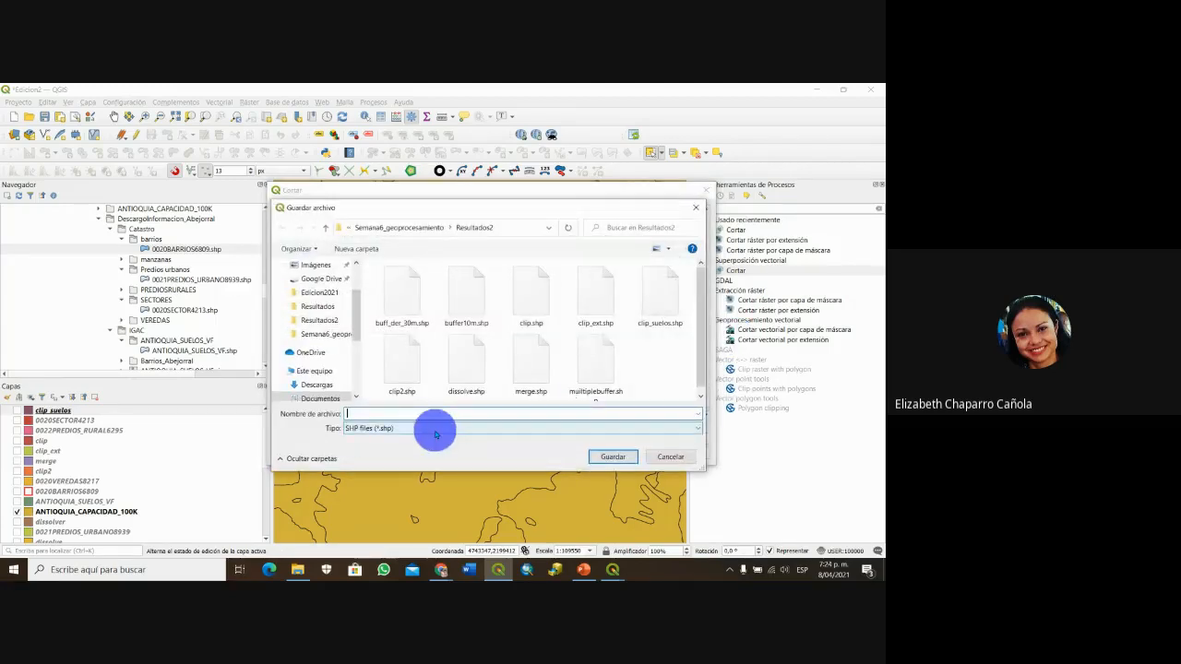
{"action": "type", "text": "Cli"}
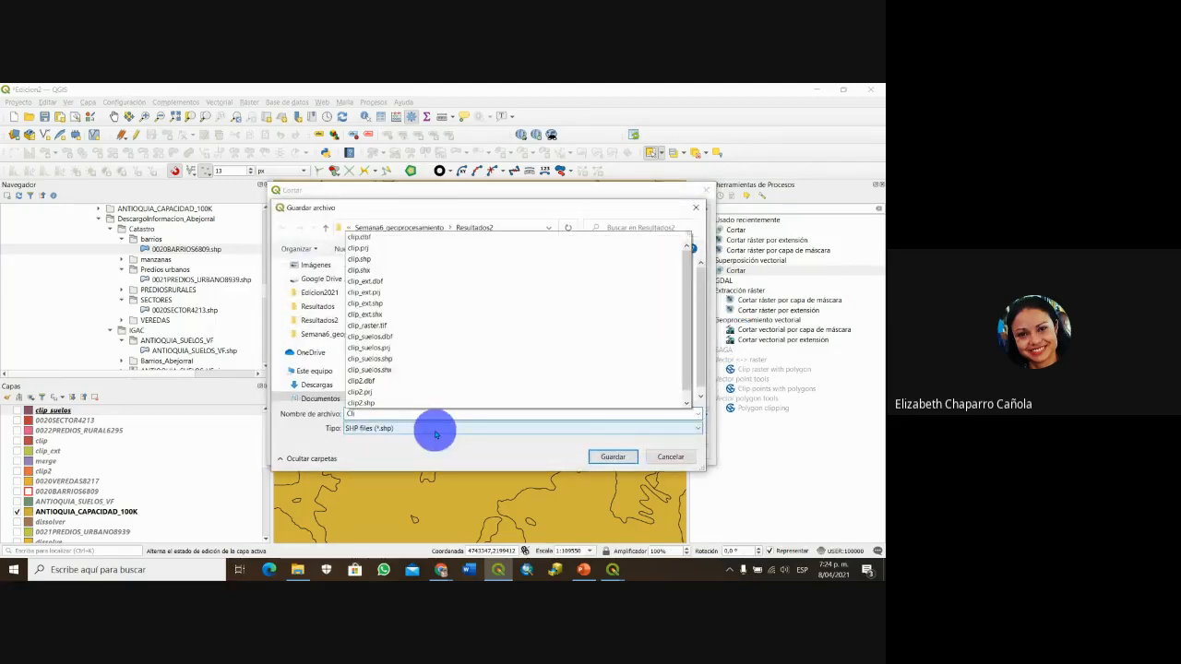
{"action": "type", "text": "p_capacidad"}
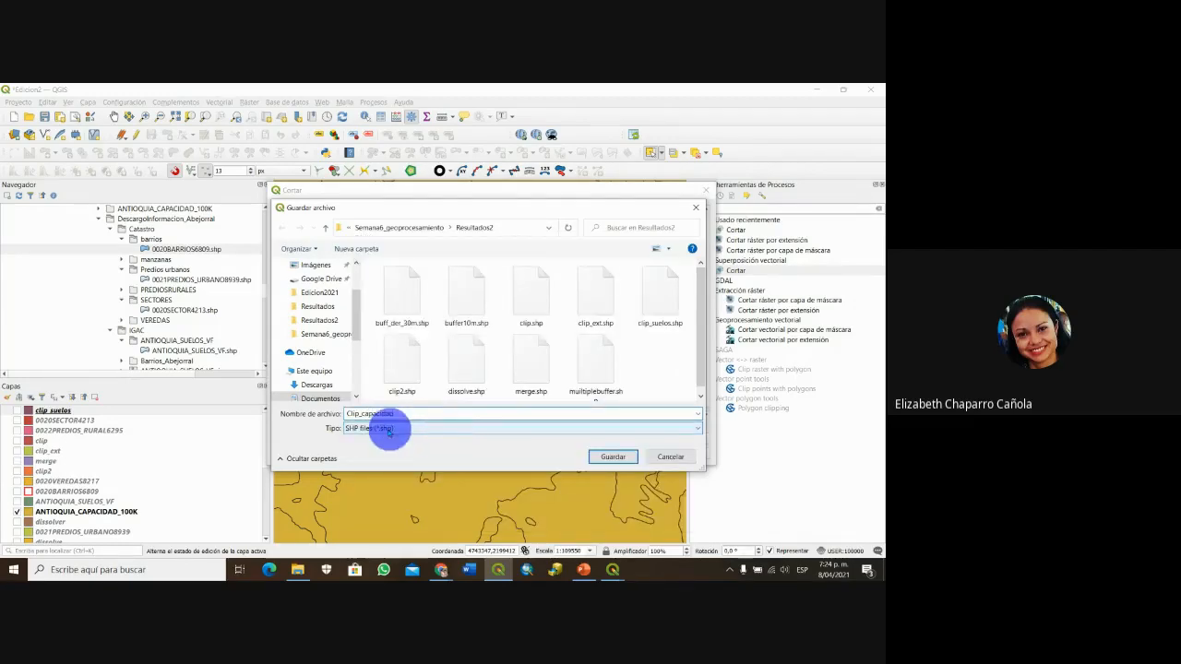
{"action": "left_click", "coordinate": [624, 458]}
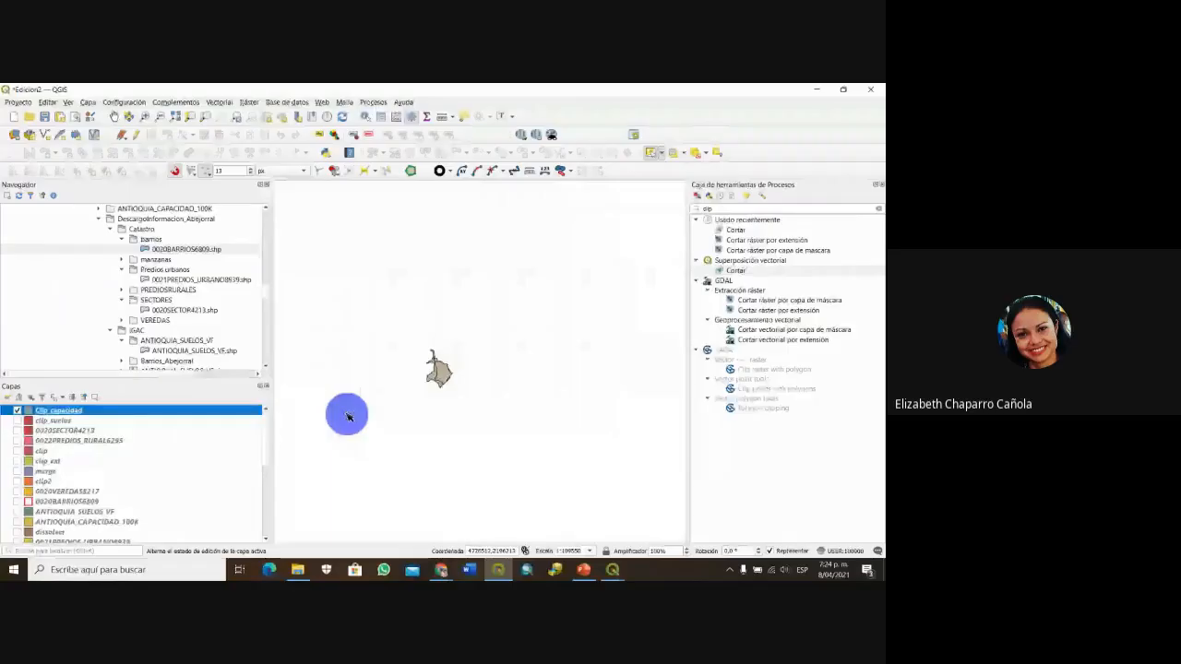
{"action": "scroll", "coordinate": [431, 389], "scroll_direction": "up", "scroll_amount": 2}
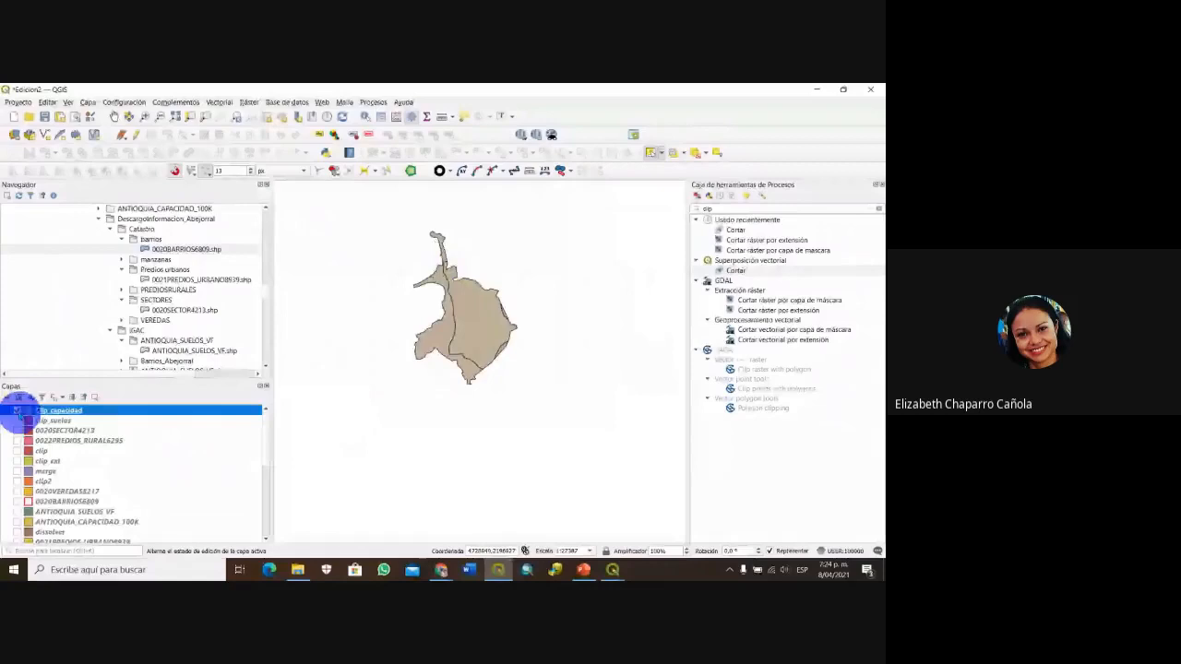
- Show clip_suelos together with Clip_capacidad, examine the Clip_capacidad attribute table, and close it
{"action": "left_click", "coordinate": [18, 421]}
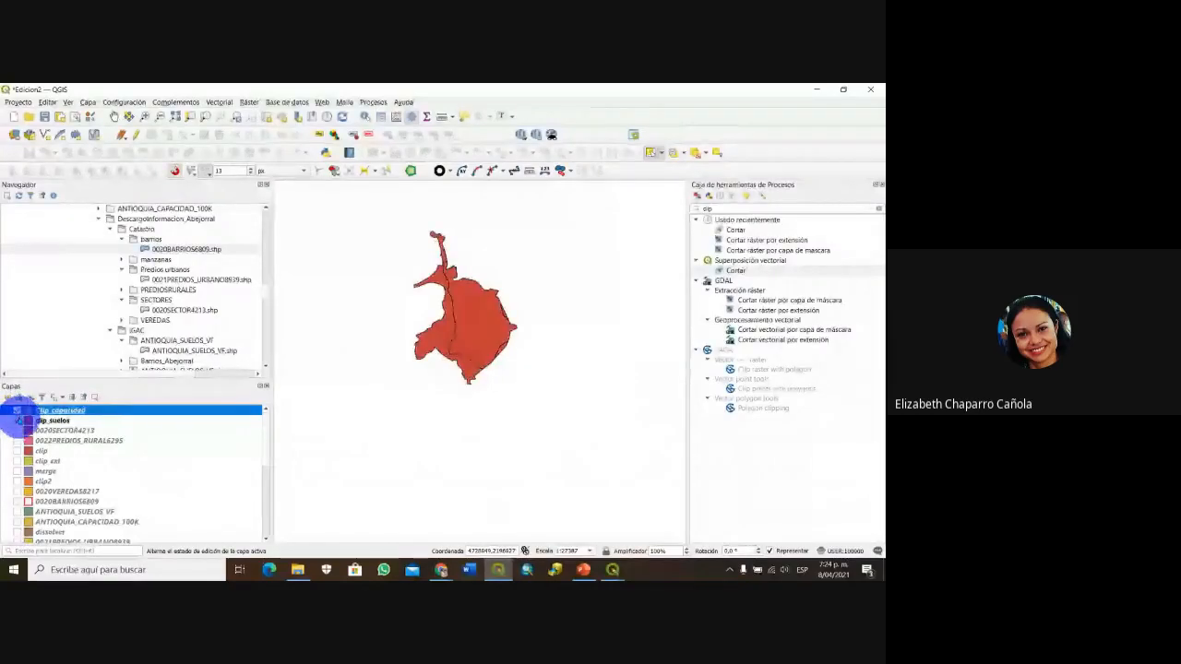
{"action": "left_click", "coordinate": [16, 410]}
{"action": "right_click", "coordinate": [51, 410]}
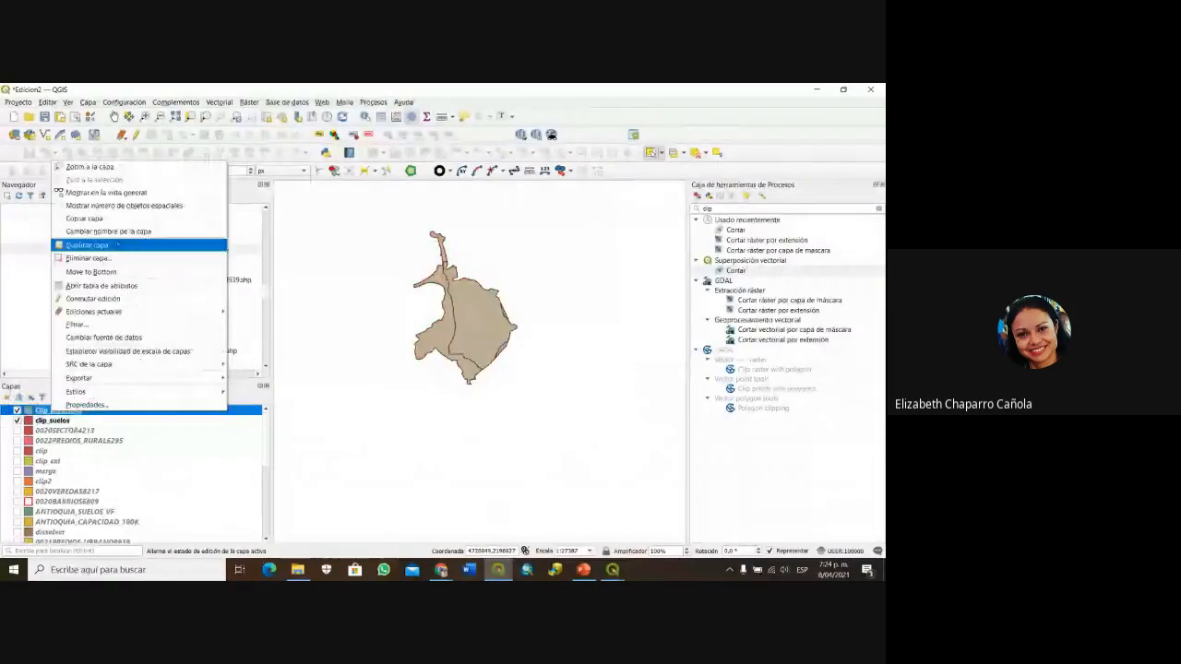
{"action": "left_click", "coordinate": [125, 285]}
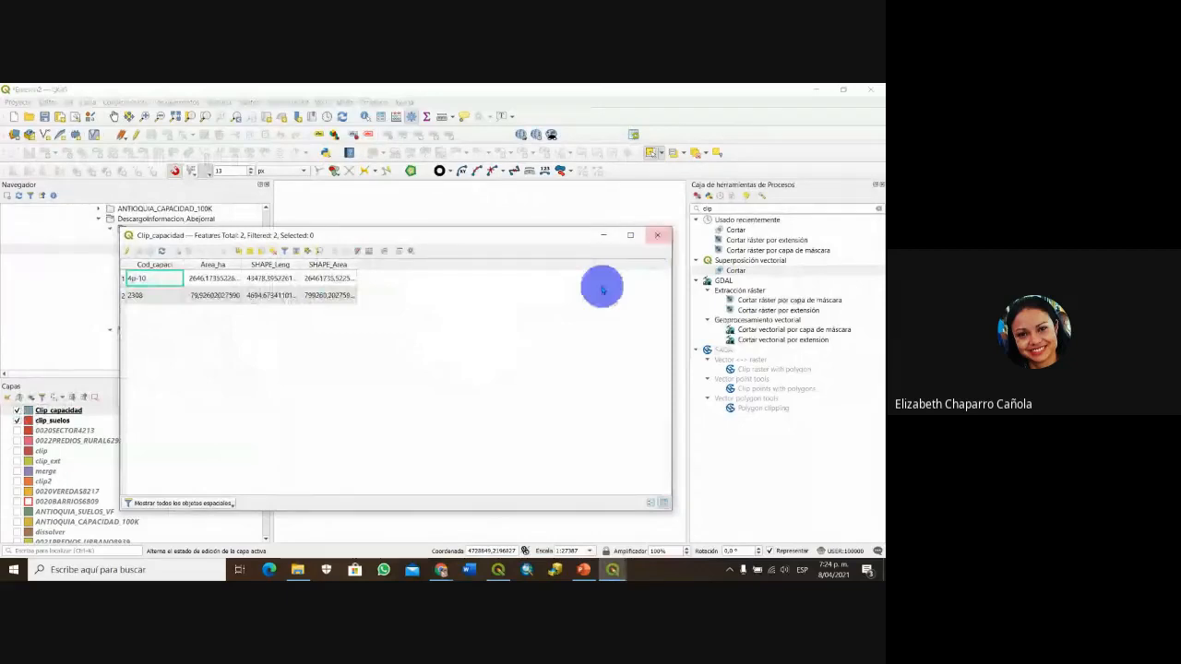
{"action": "left_click", "coordinate": [657, 235]}
{"action": "left_click_drag", "start_coordinate": [484, 363], "coordinate": [510, 363]}
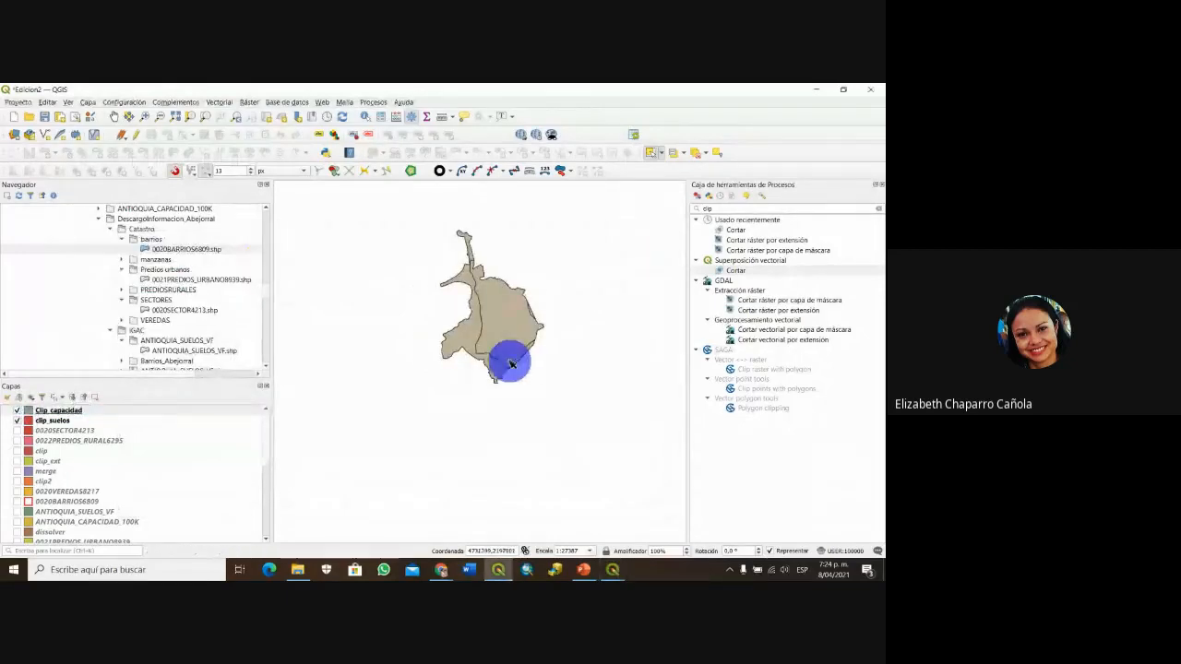
- Compare Clip_capacidad and clip_suelos by hiding both layers briefly and showing them again
{"action": "left_click", "coordinate": [15, 410]}
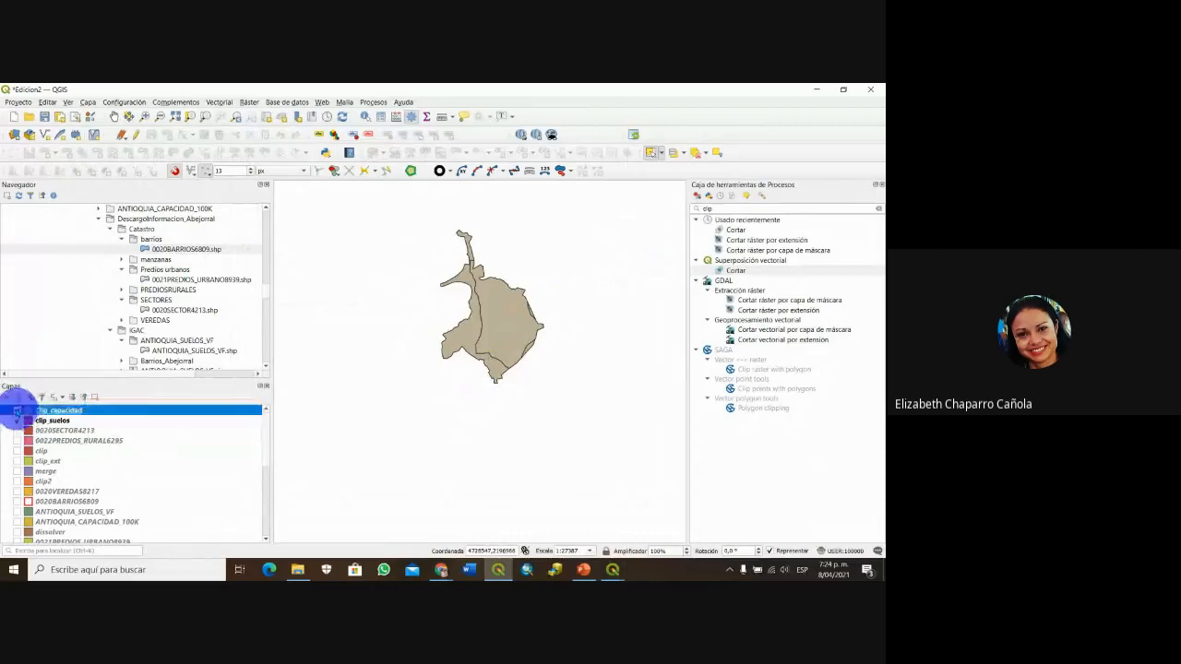
{"action": "left_click", "coordinate": [16, 420]}
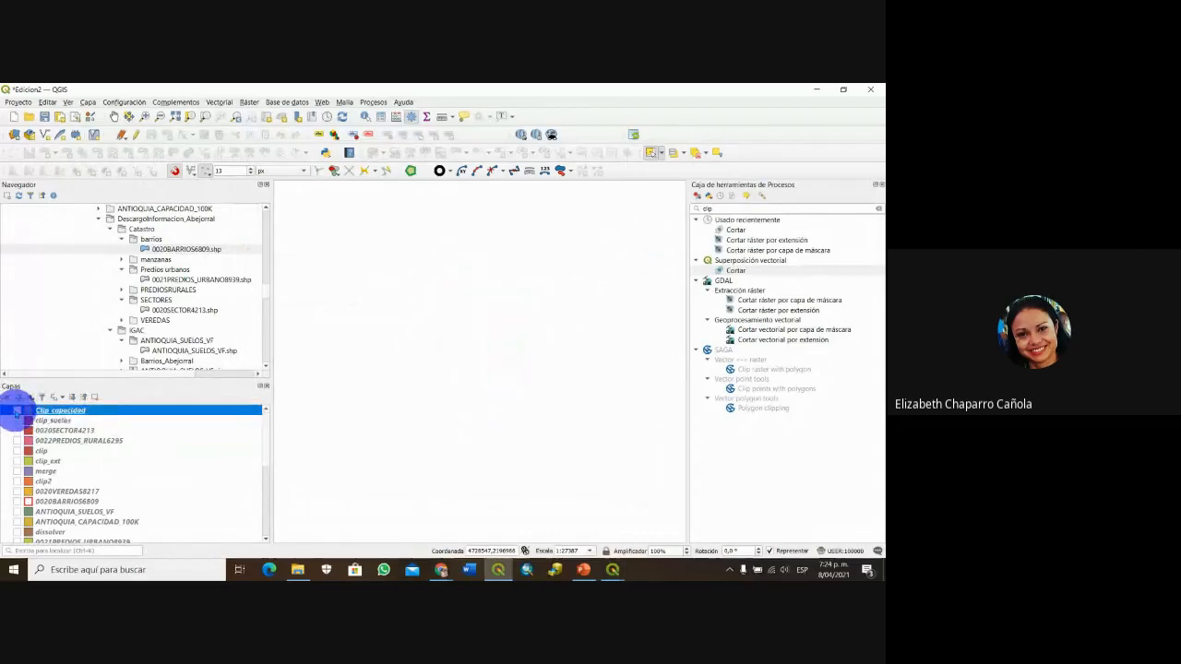
{"action": "left_click", "coordinate": [15, 409]}
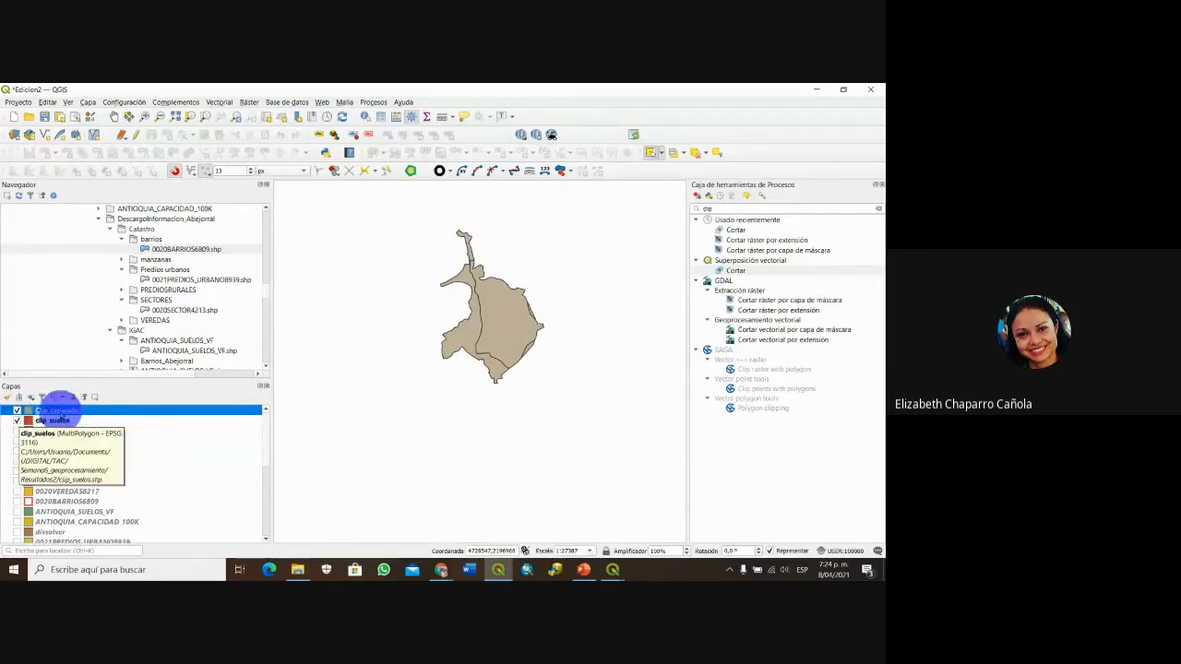
{"action": "left_click", "coordinate": [16, 420]}
- Select the record with UCS value TE in the clip_suelos attribute table and close the table
{"action": "right_click", "coordinate": [50, 420]}
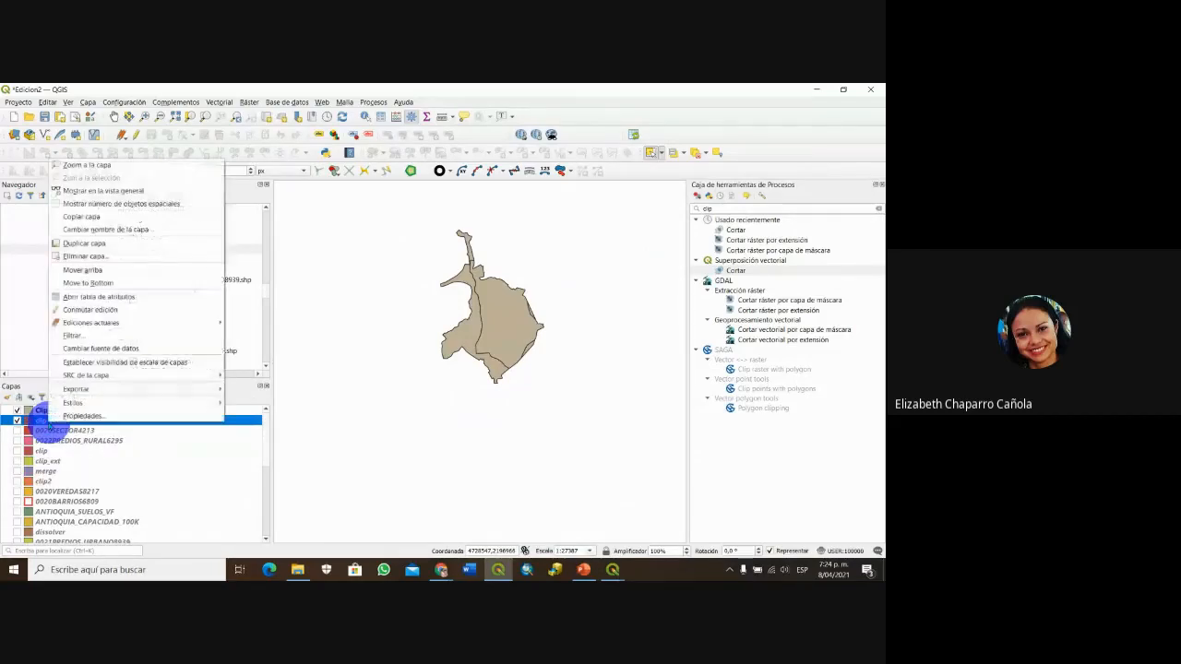
{"action": "left_click", "coordinate": [96, 297]}
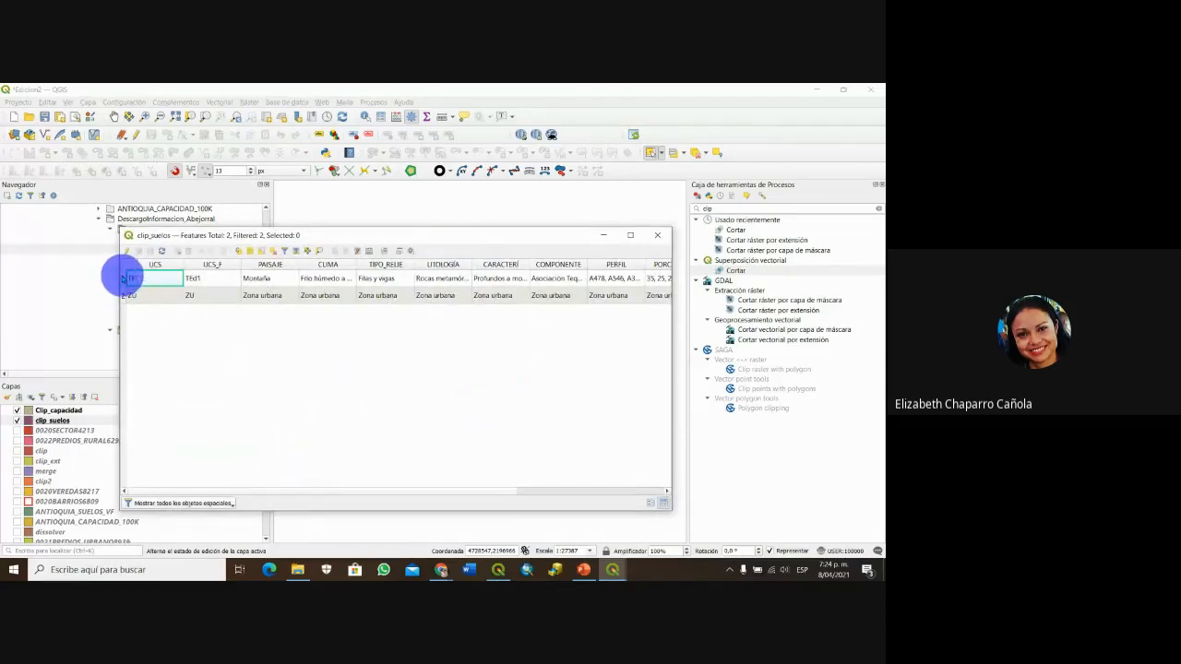
{"action": "left_click", "coordinate": [125, 277]}
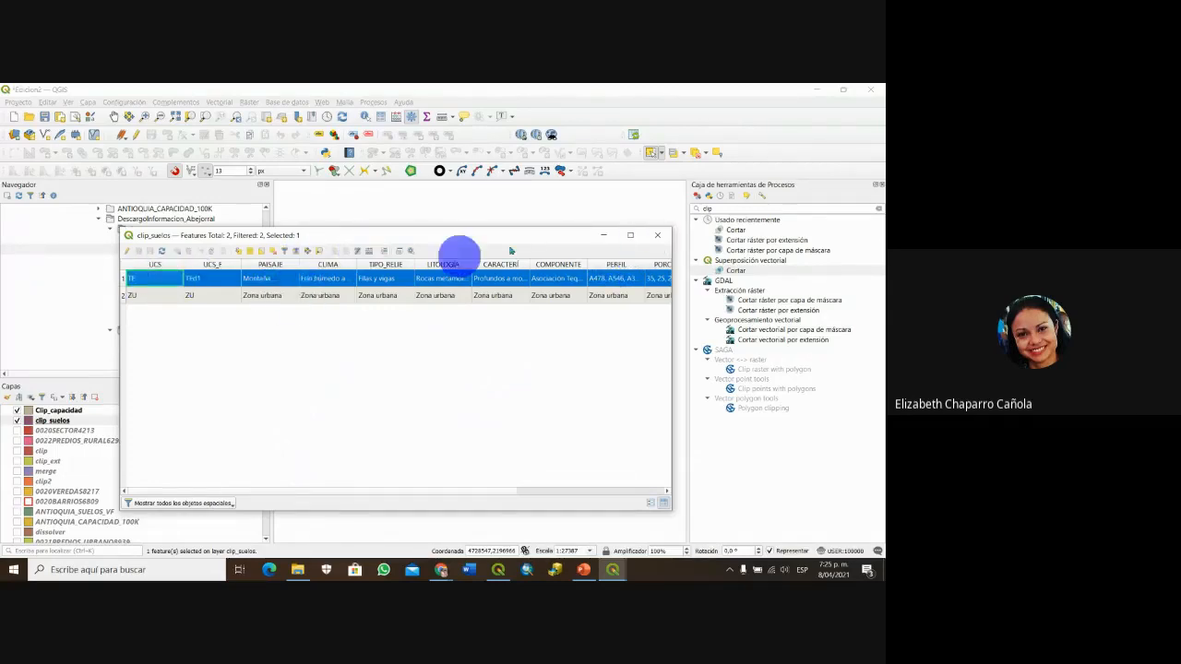
{"action": "left_click", "coordinate": [656, 236]}
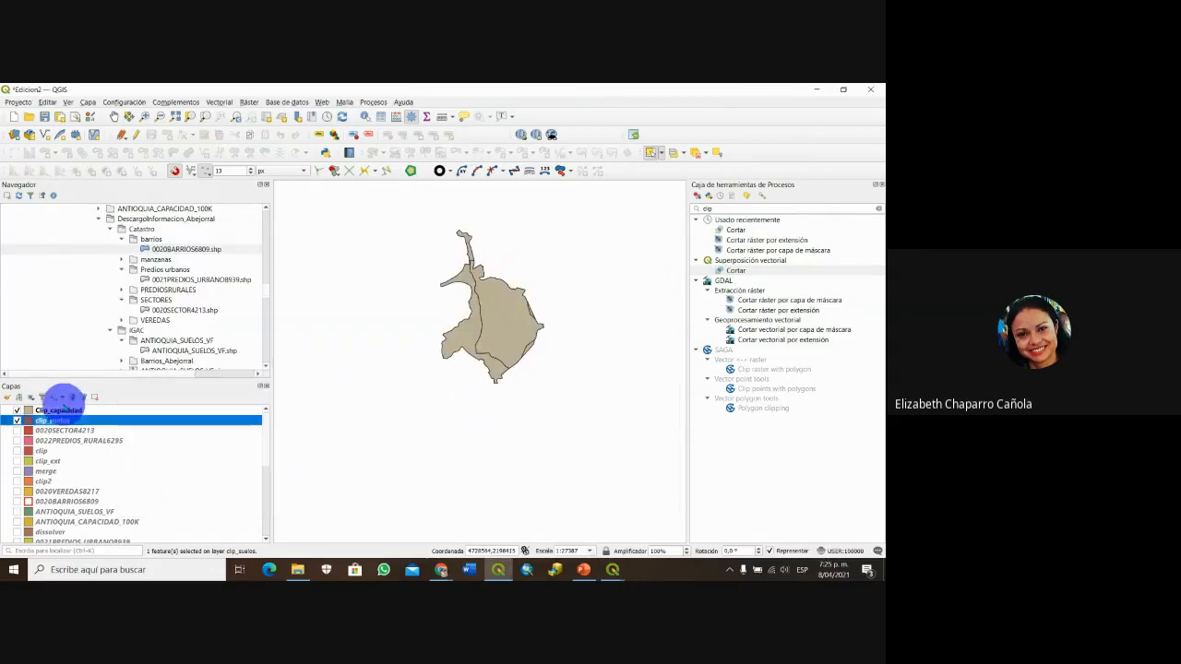
- Select the record with Cod_capaci 4p-10 in the Clip_capacidad attribute table and close the table
{"action": "right_click", "coordinate": [53, 409]}
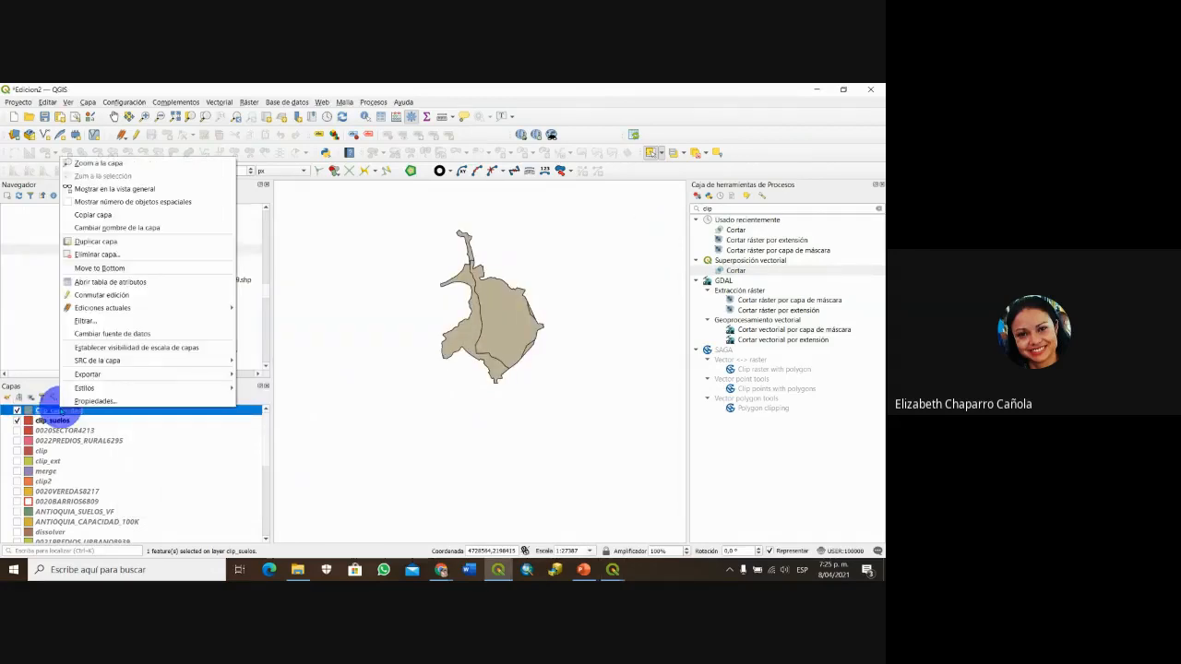
{"action": "left_click", "coordinate": [93, 281]}
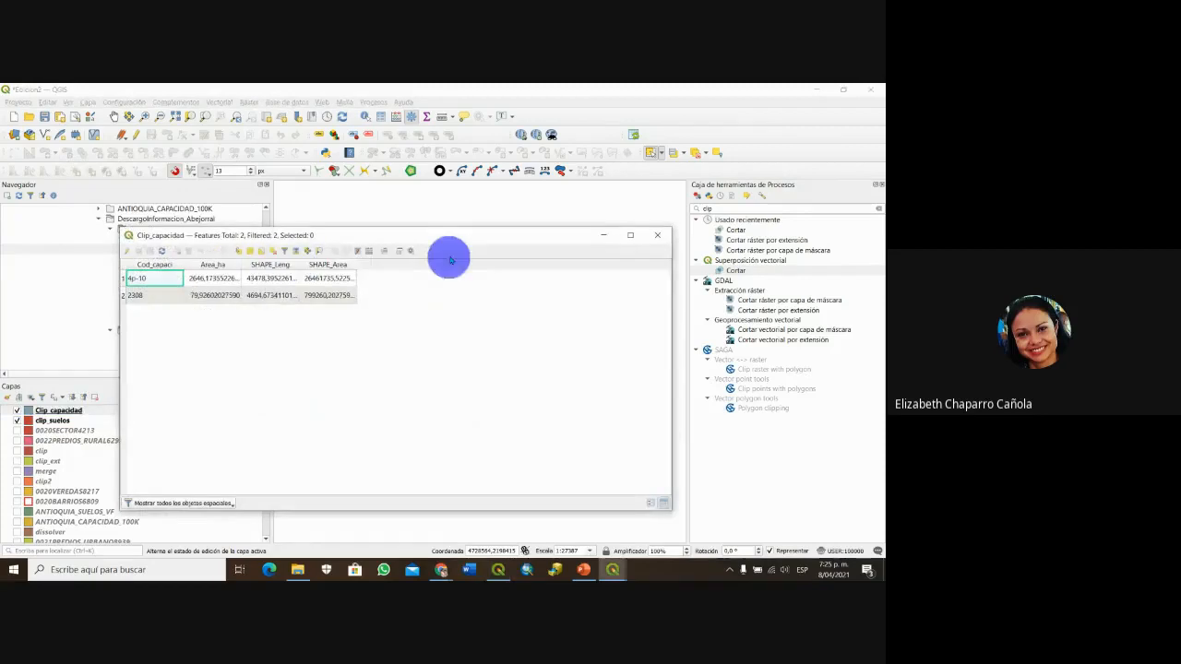
{"action": "left_click_drag", "start_coordinate": [463, 240], "coordinate": [588, 264]}
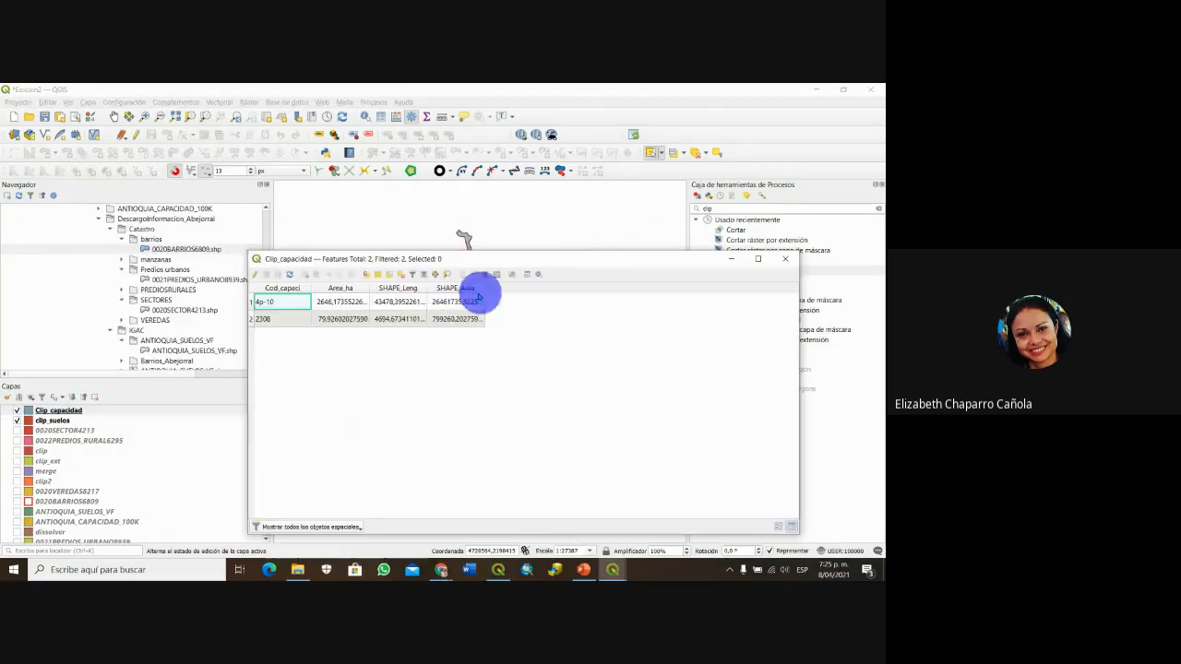
{"action": "left_click", "coordinate": [254, 302]}
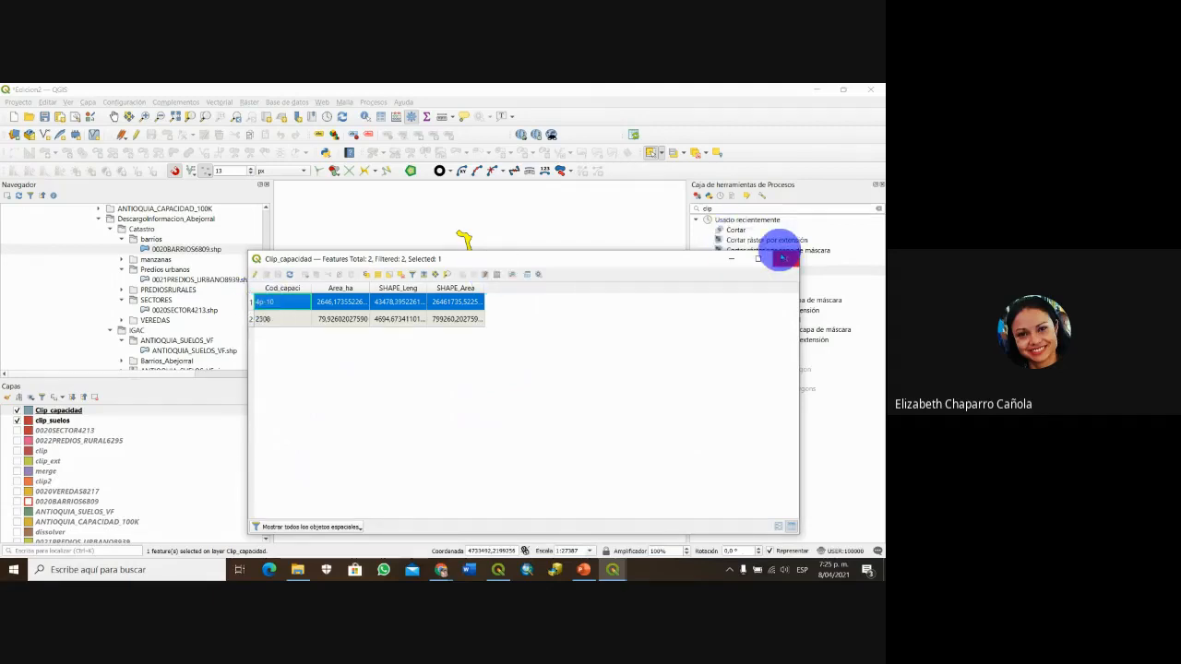
{"action": "left_click", "coordinate": [782, 258]}
- Review the selected record's soil attributes in the clip_suelos attribute table and close the table
{"action": "left_click", "coordinate": [72, 420]}
{"action": "right_click", "coordinate": [72, 420]}
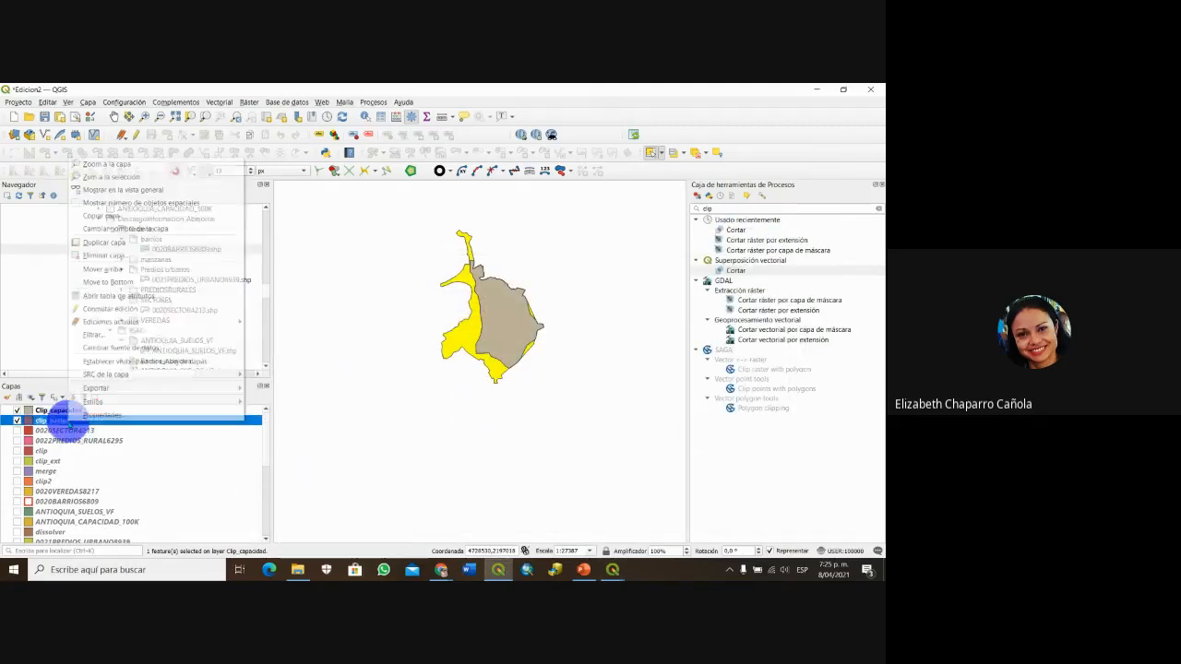
{"action": "left_click", "coordinate": [118, 296]}
{"action": "left_click", "coordinate": [385, 305]}
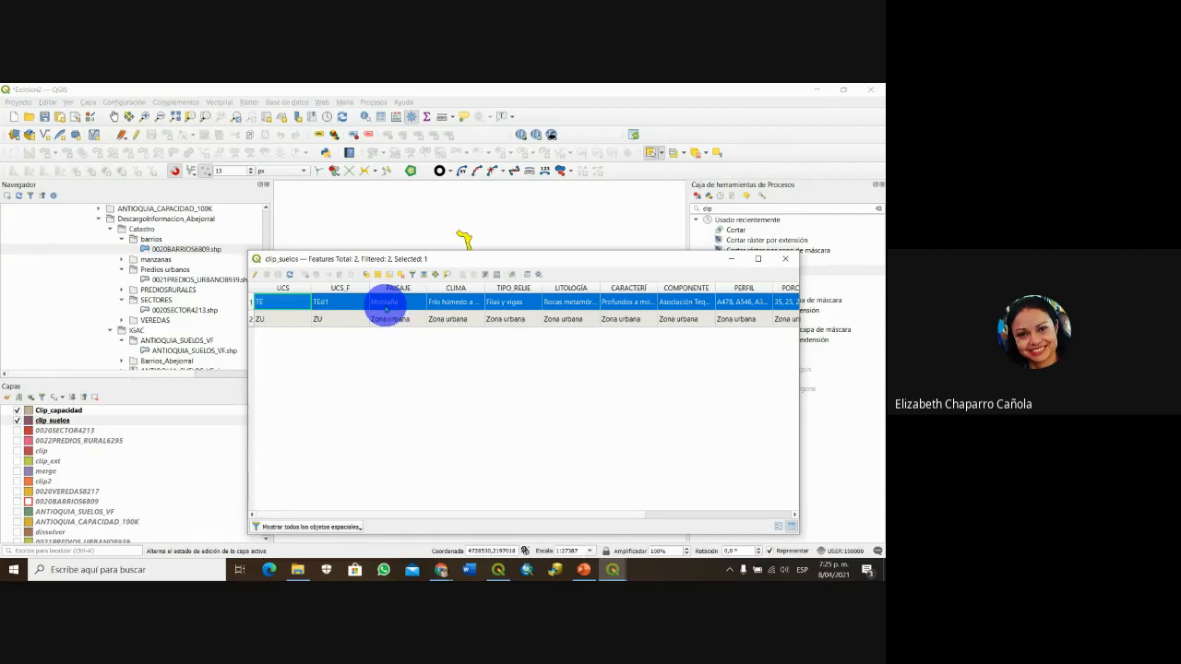
{"action": "left_click", "coordinate": [787, 262]}
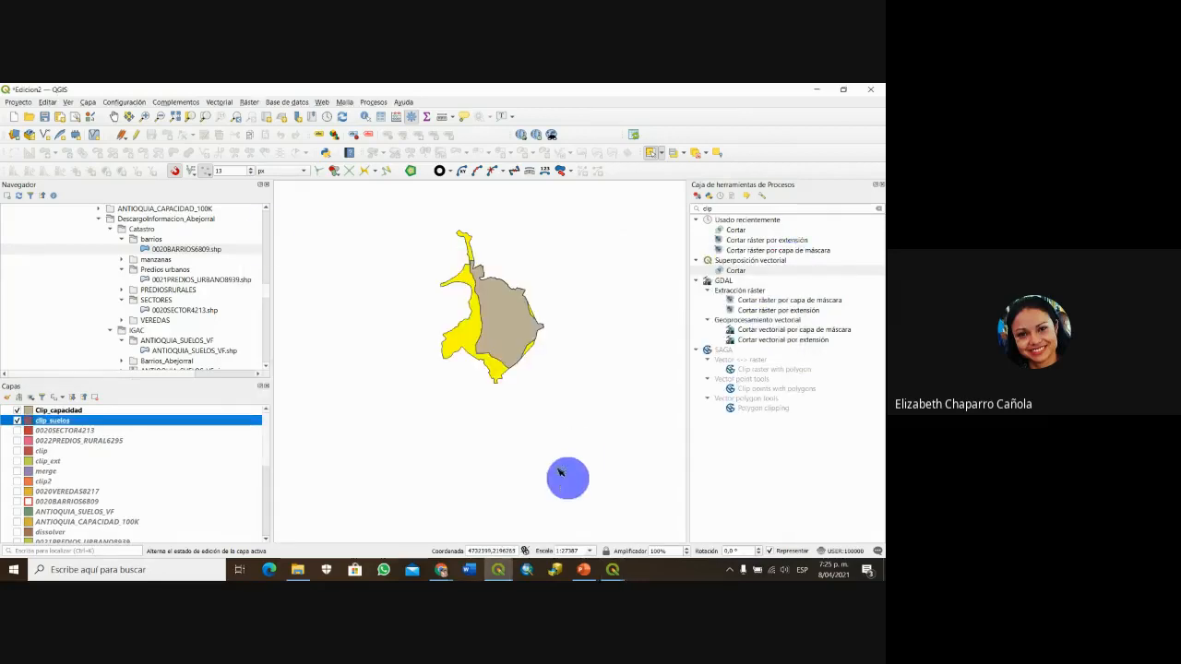
- Set up the Intersection geoprocessing tool with clip_suelos as the input layer and Clip_capacidad as the overlay layer
{"action": "left_click", "coordinate": [227, 103]}
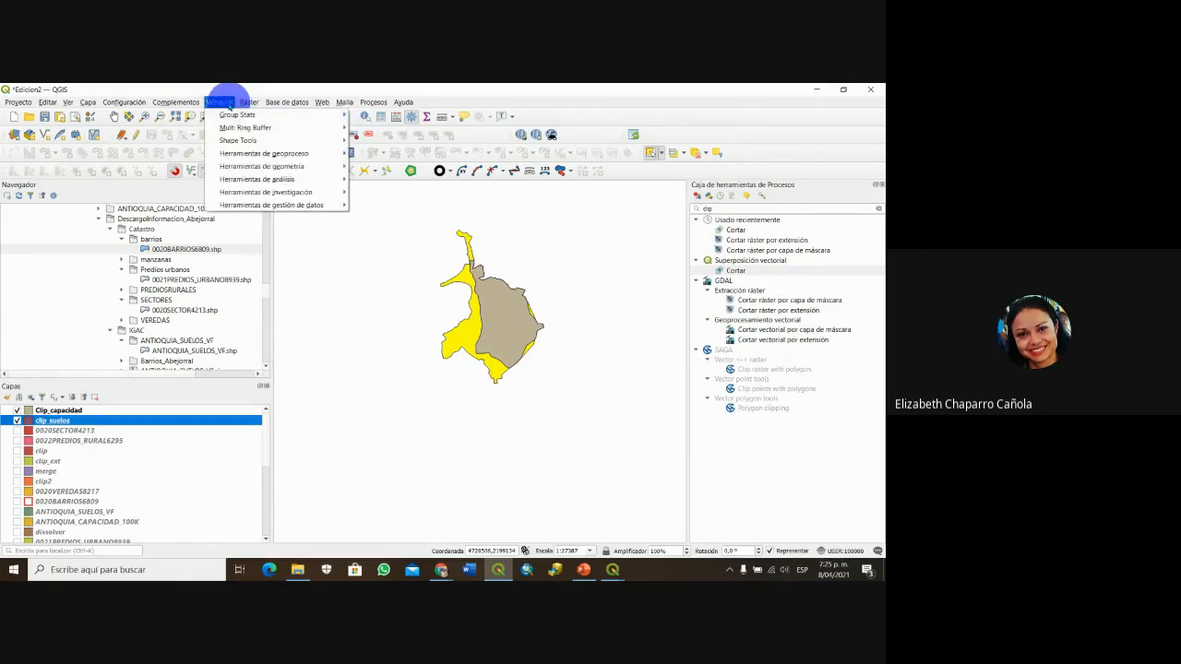
{"action": "left_click", "coordinate": [225, 102]}
{"action": "mouse_move", "coordinate": [236, 155]}
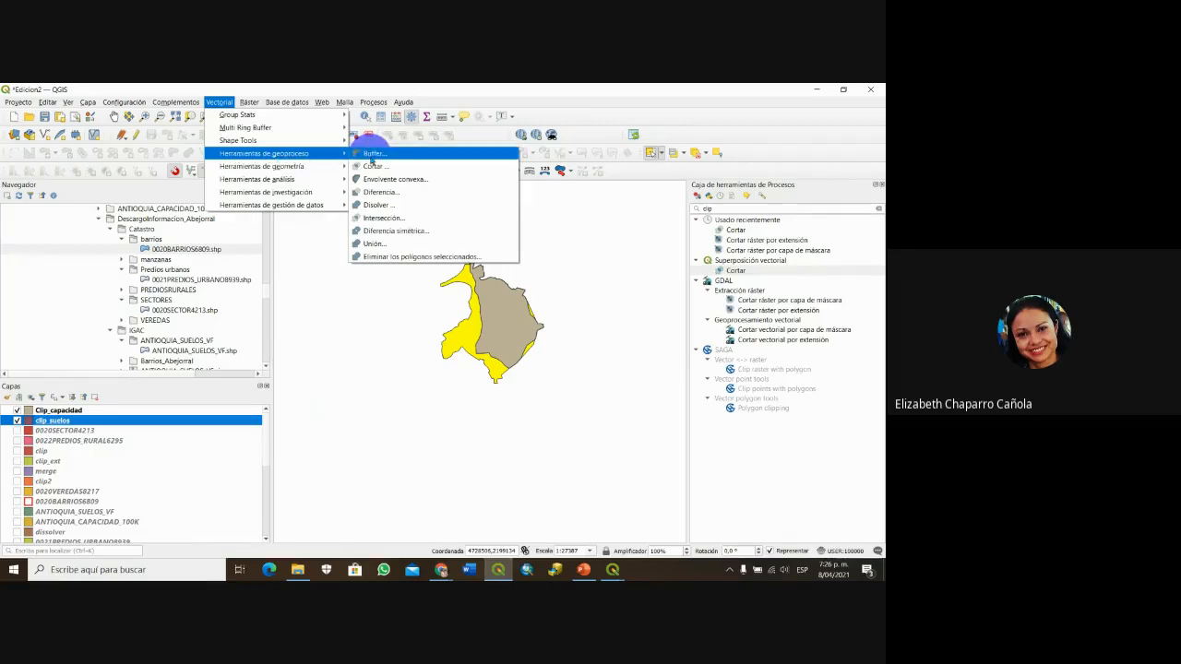
{"action": "left_click", "coordinate": [391, 218]}
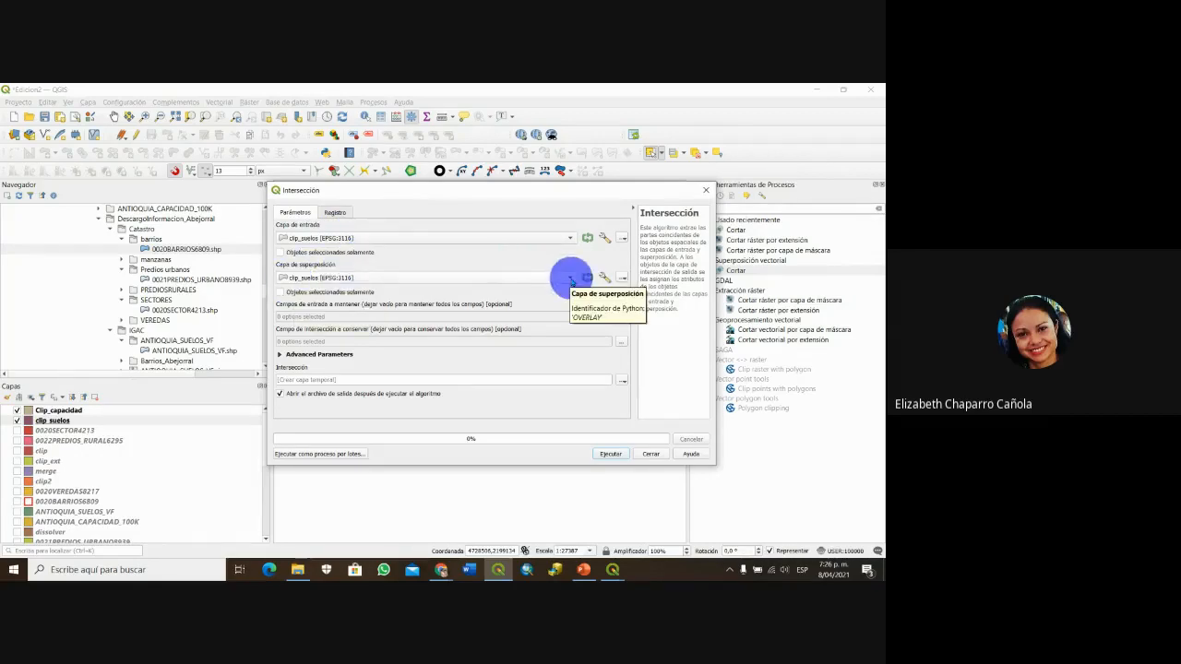
{"action": "left_click", "coordinate": [571, 278]}
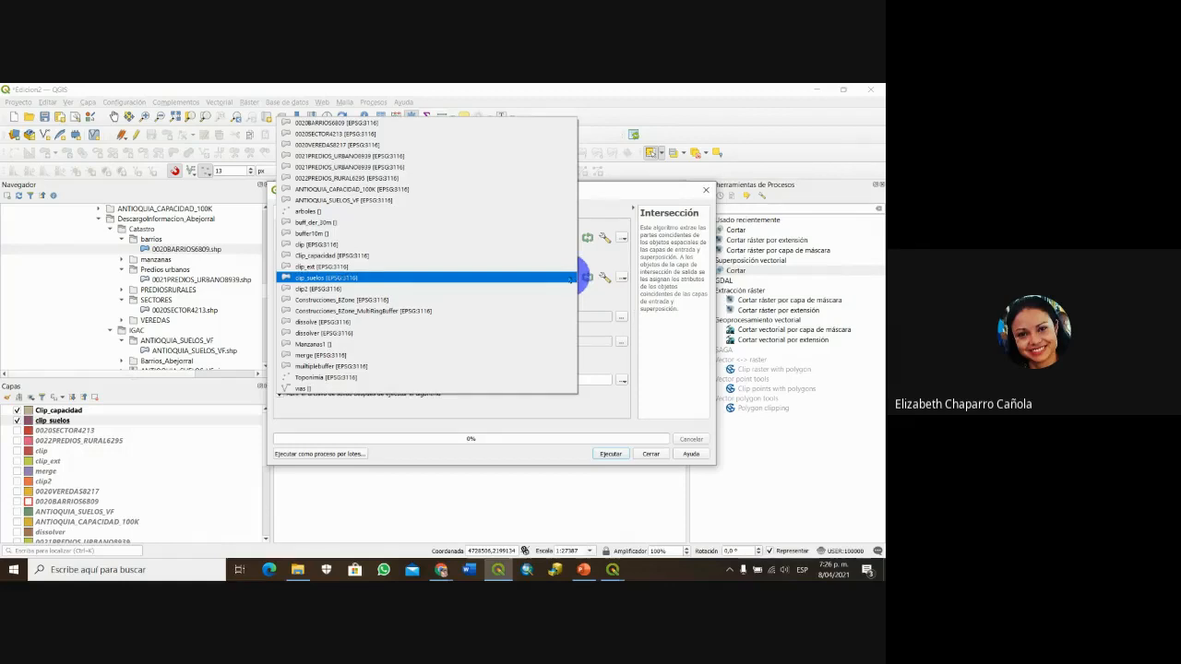
{"action": "left_click", "coordinate": [516, 254]}
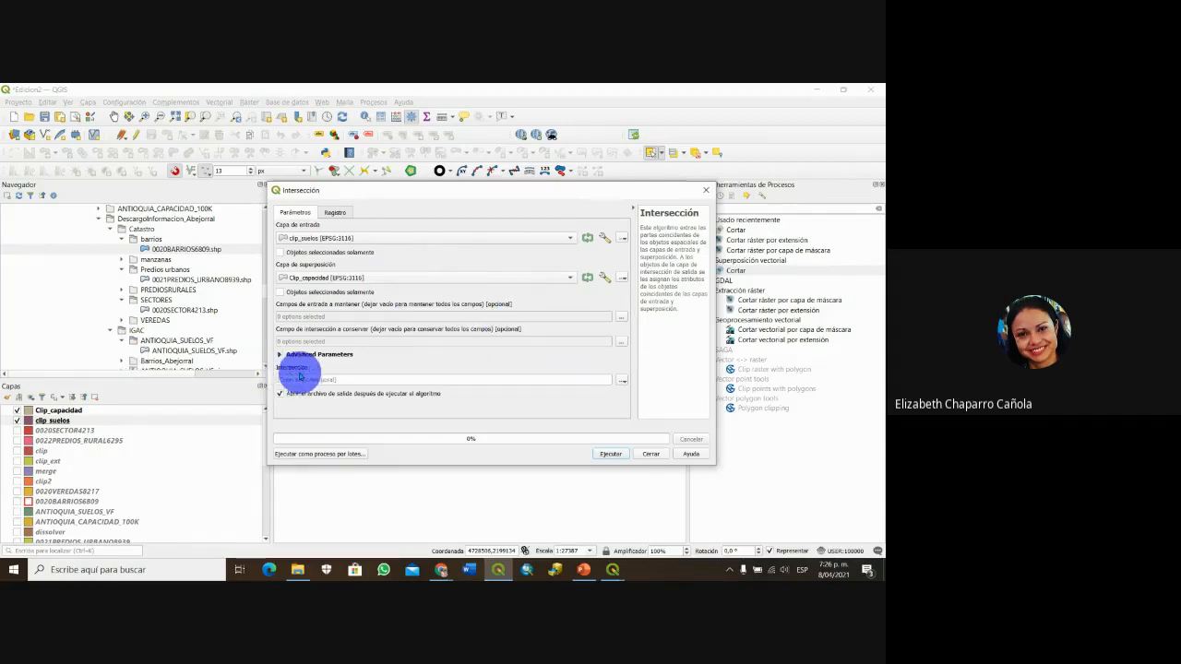
- Run the intersection with its output saved as a shapefile named intersect in the Resultados2 folder, and close the dialog
{"action": "left_click", "coordinate": [622, 380]}
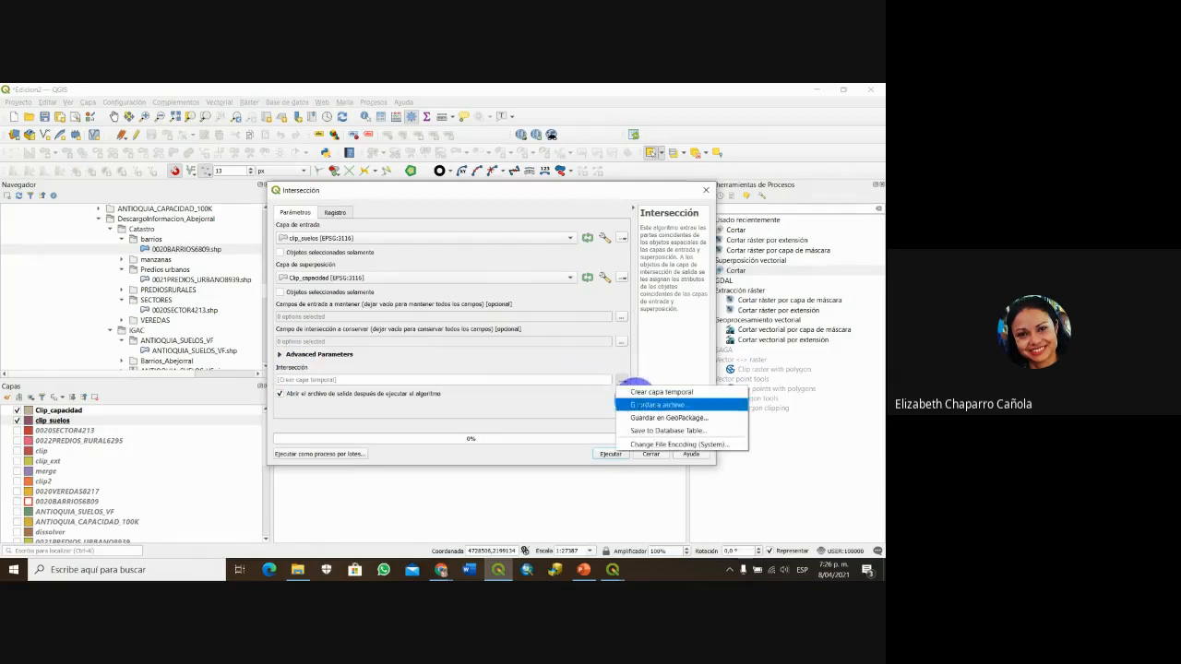
{"action": "left_click", "coordinate": [643, 406]}
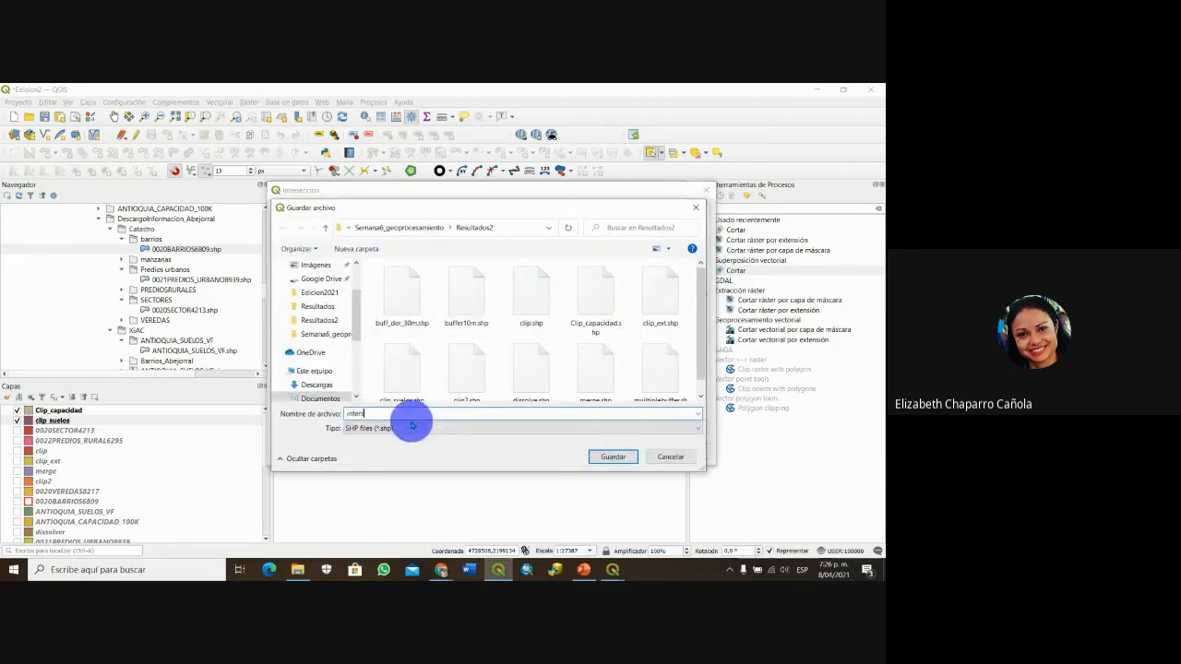
{"action": "type", "text": "intersect"}
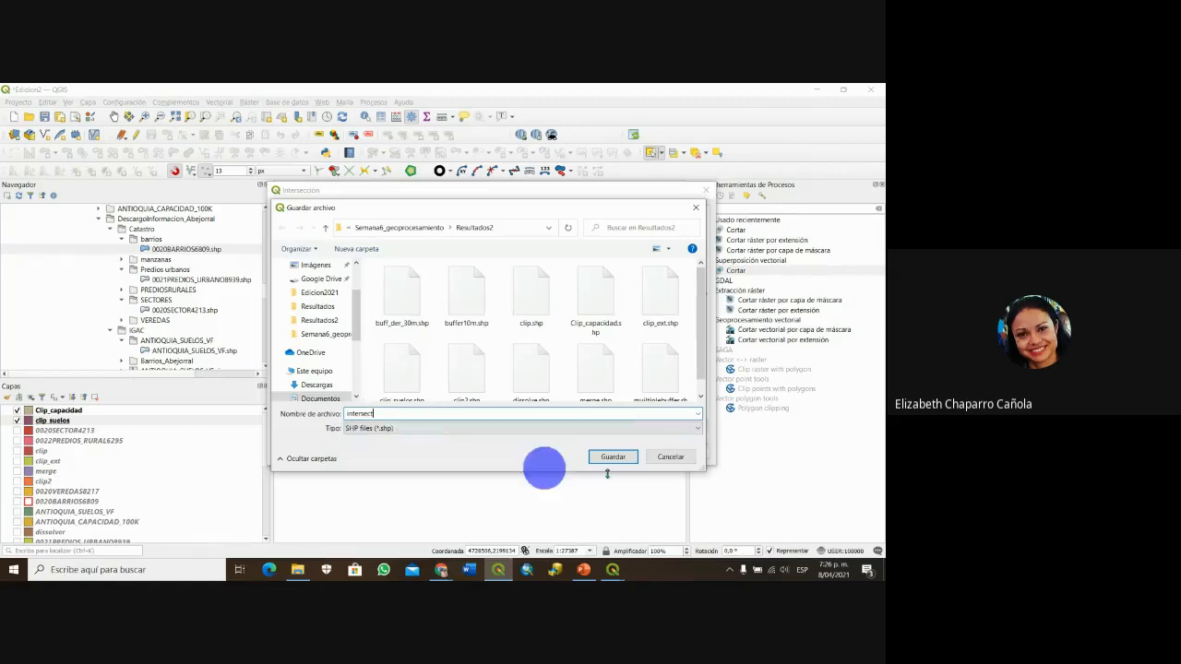
{"action": "left_click", "coordinate": [613, 456]}
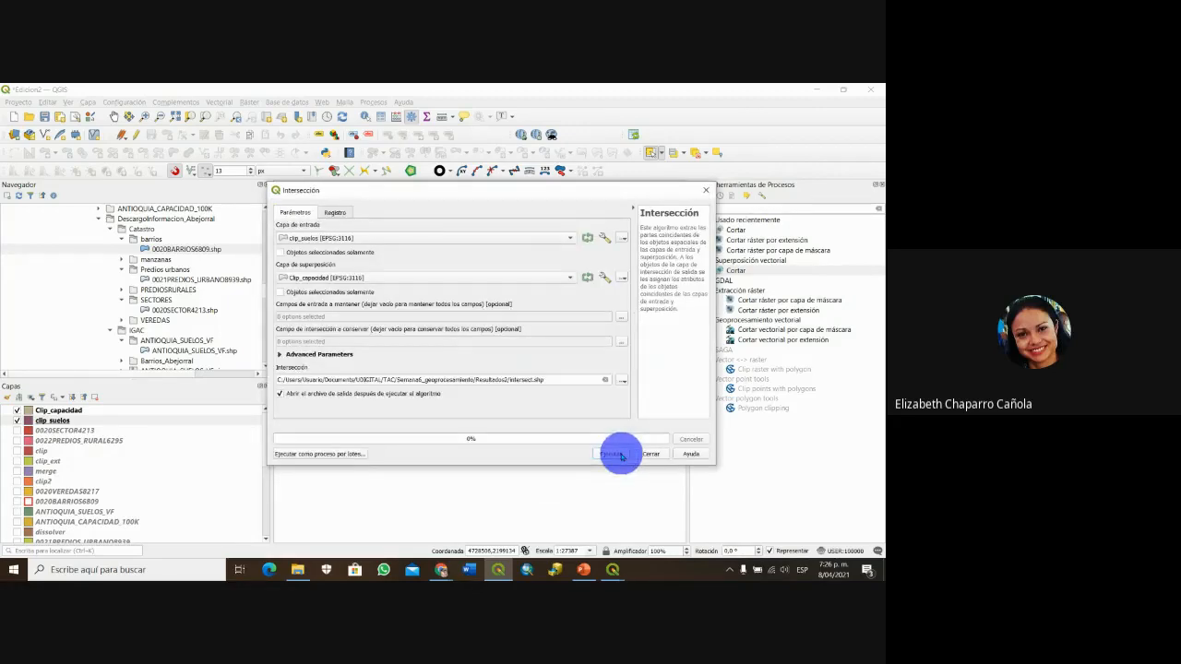
{"action": "left_click", "coordinate": [621, 455]}
{"action": "left_click", "coordinate": [648, 454]}
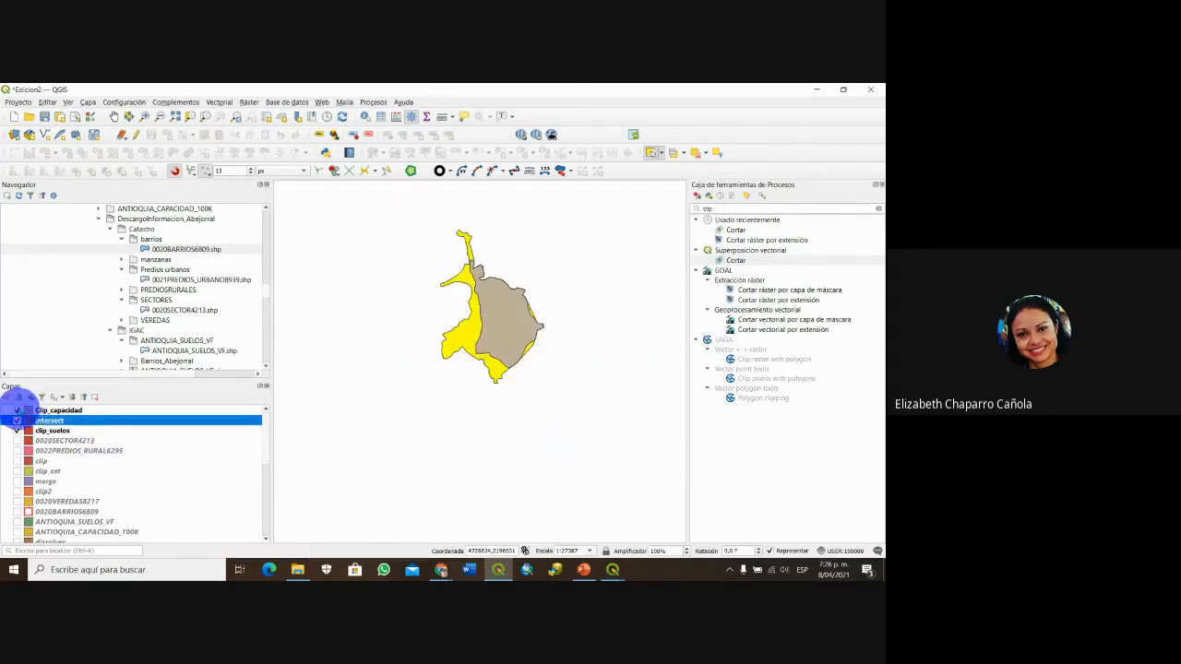
- Hide Clip_capacidad and clip_suelos so only the intersect layer is shown, and inspect its polygons up close
{"action": "left_click", "coordinate": [17, 409]}
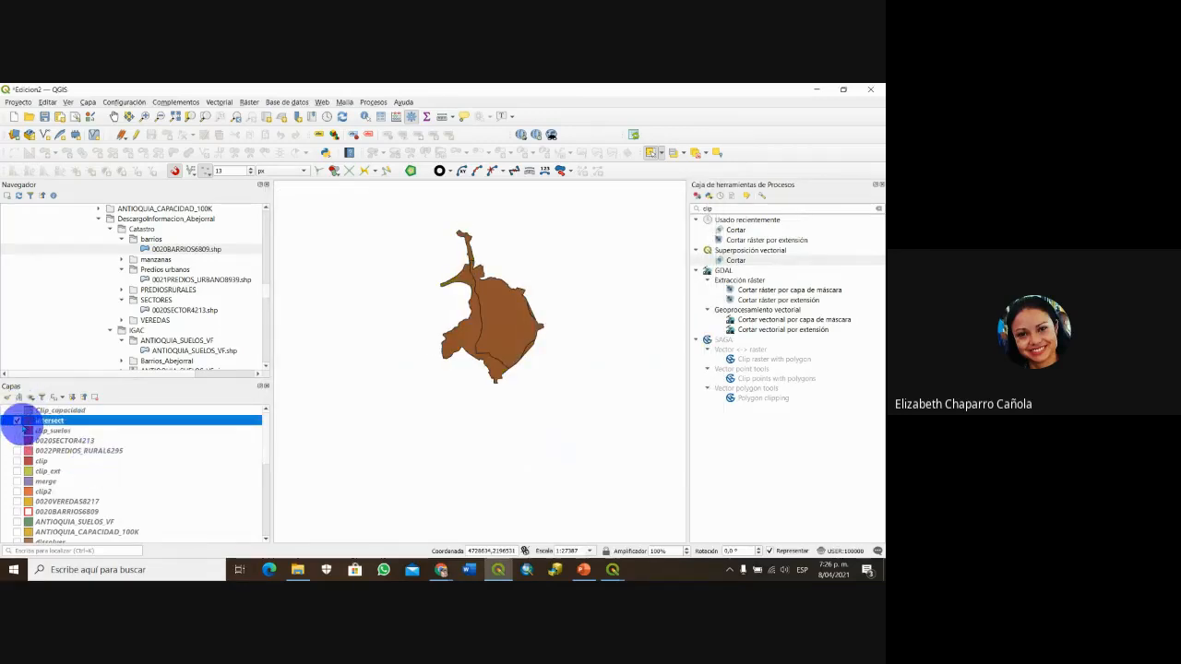
{"action": "scroll", "coordinate": [457, 359], "scroll_direction": "down", "scroll_amount": 1}
{"action": "scroll", "coordinate": [470, 372], "scroll_direction": "up", "scroll_amount": 1}
{"action": "scroll", "coordinate": [468, 372], "scroll_direction": "up", "scroll_amount": 1}
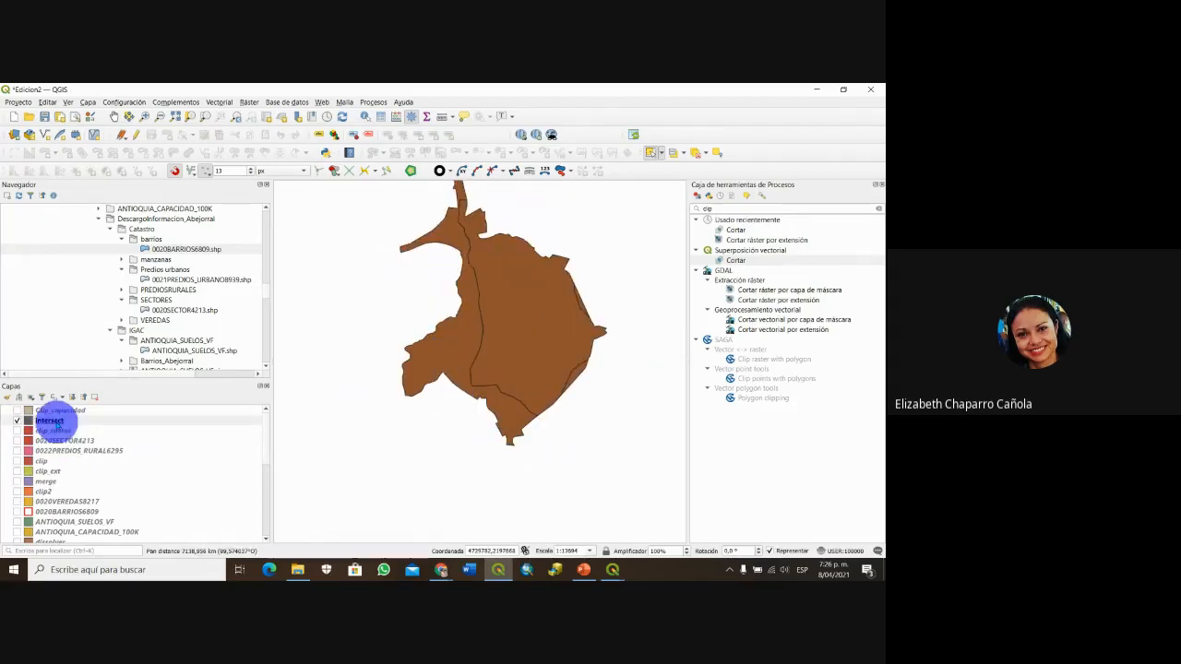
- Examine the combined soil and Cod_capaci fields in the intersect attribute table, close it, and select the intersect layer
{"action": "right_click", "coordinate": [54, 422]}
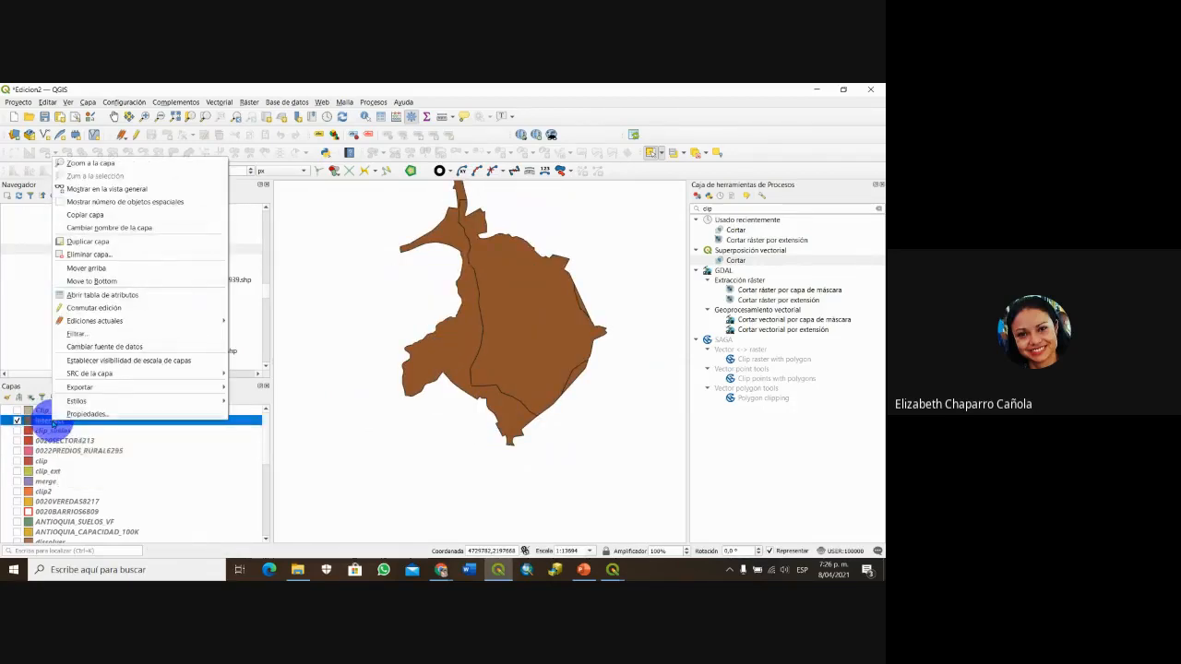
{"action": "left_click", "coordinate": [108, 295]}
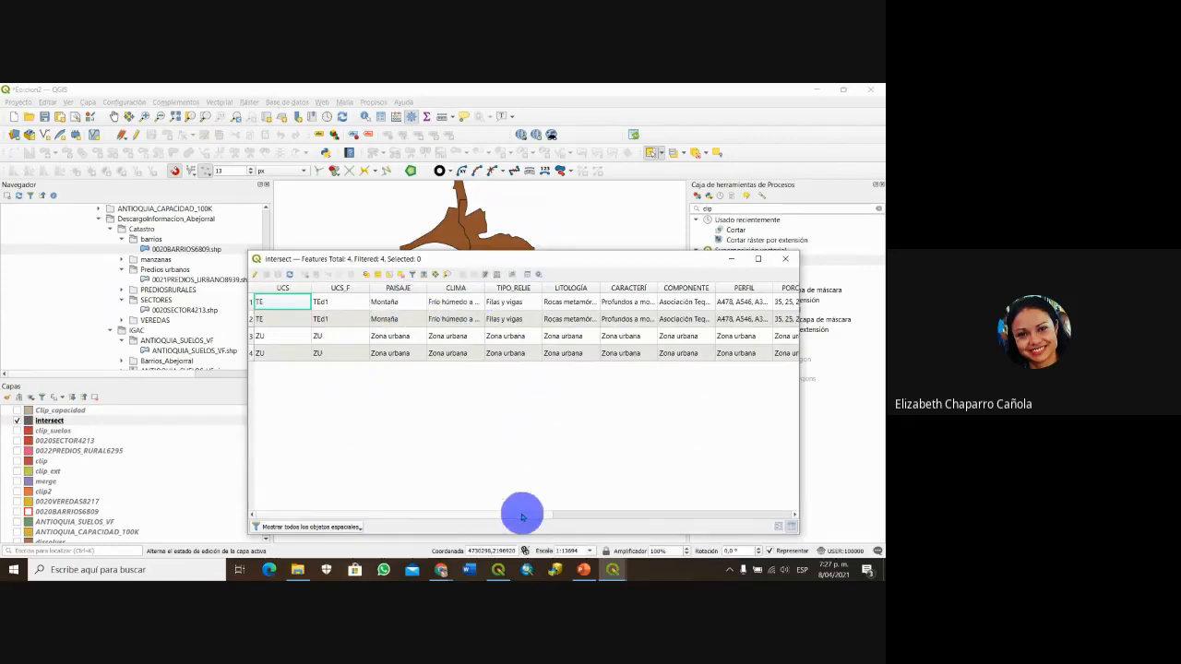
{"action": "left_click_drag", "start_coordinate": [521, 516], "coordinate": [390, 398]}
{"action": "left_click", "coordinate": [609, 354]}
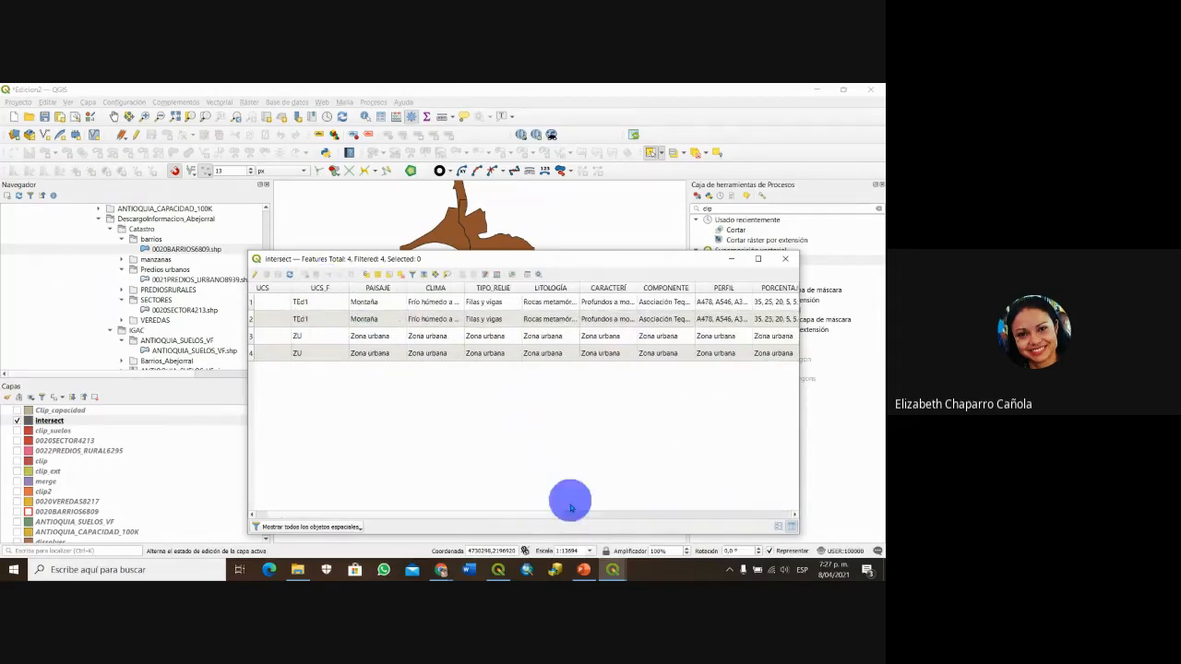
{"action": "left_click_drag", "start_coordinate": [552, 517], "coordinate": [479, 511]}
{"action": "left_click_drag", "start_coordinate": [596, 509], "coordinate": [728, 290]}
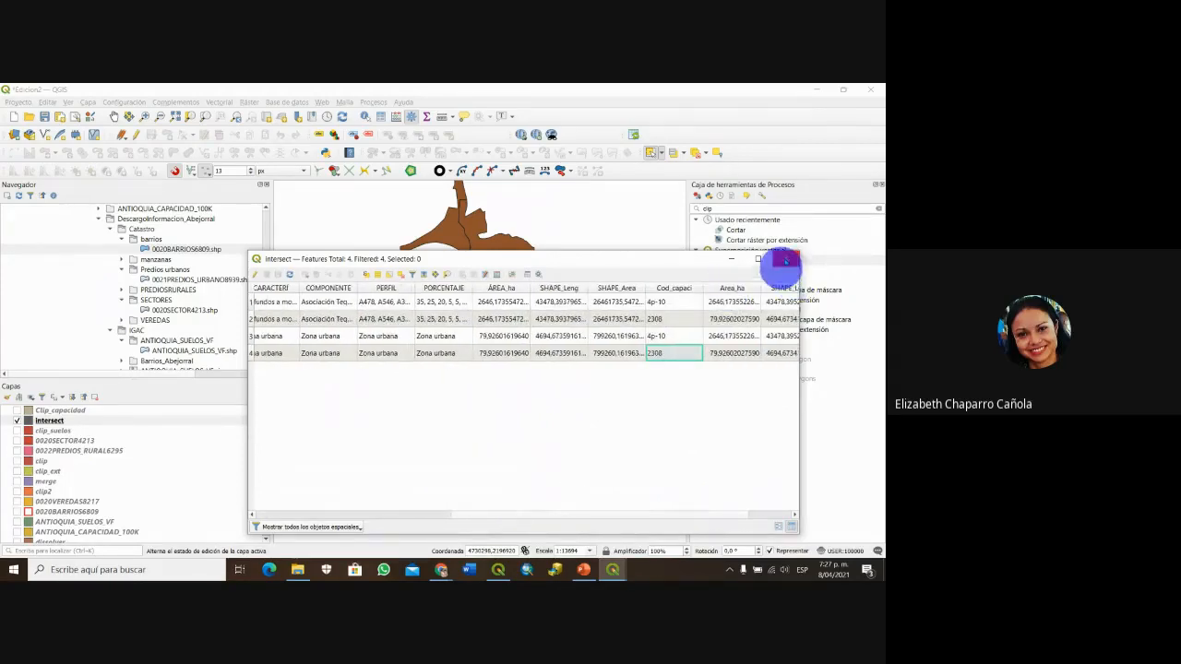
{"action": "left_click", "coordinate": [785, 259]}
{"action": "left_click", "coordinate": [46, 420]}
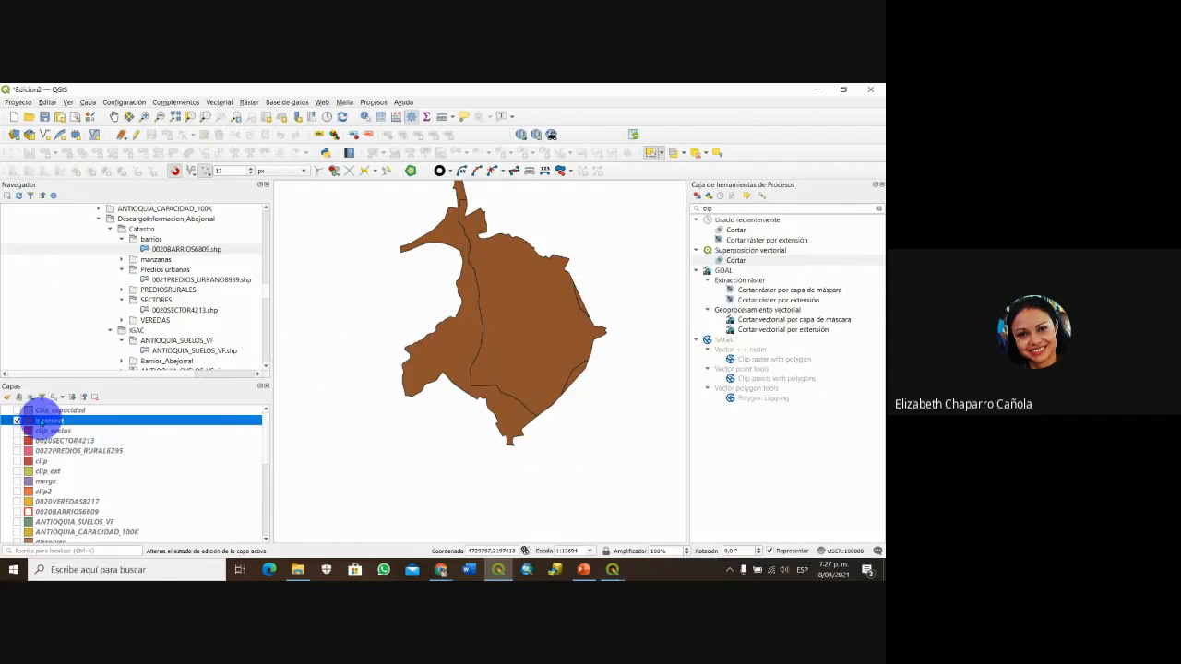
- Hide the intersect layer and compare the Clip_capacidad and clip_suelos polygons by switching each layer on and off
{"action": "left_click", "coordinate": [16, 421]}
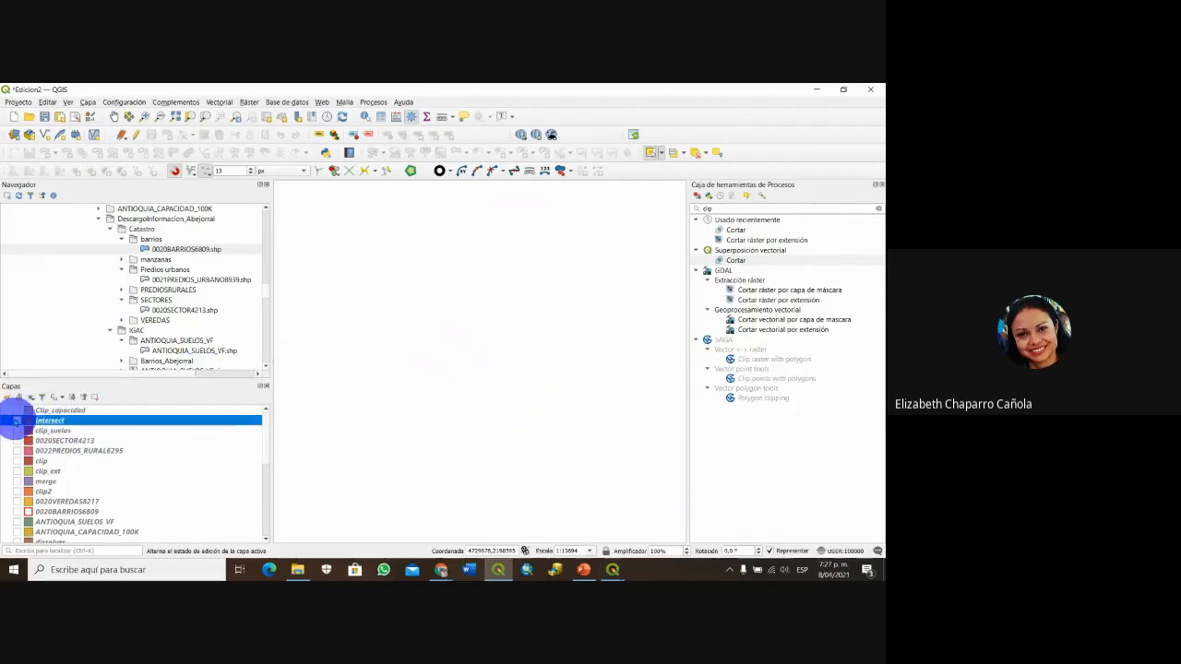
{"action": "left_click", "coordinate": [17, 431]}
{"action": "left_click", "coordinate": [17, 411]}
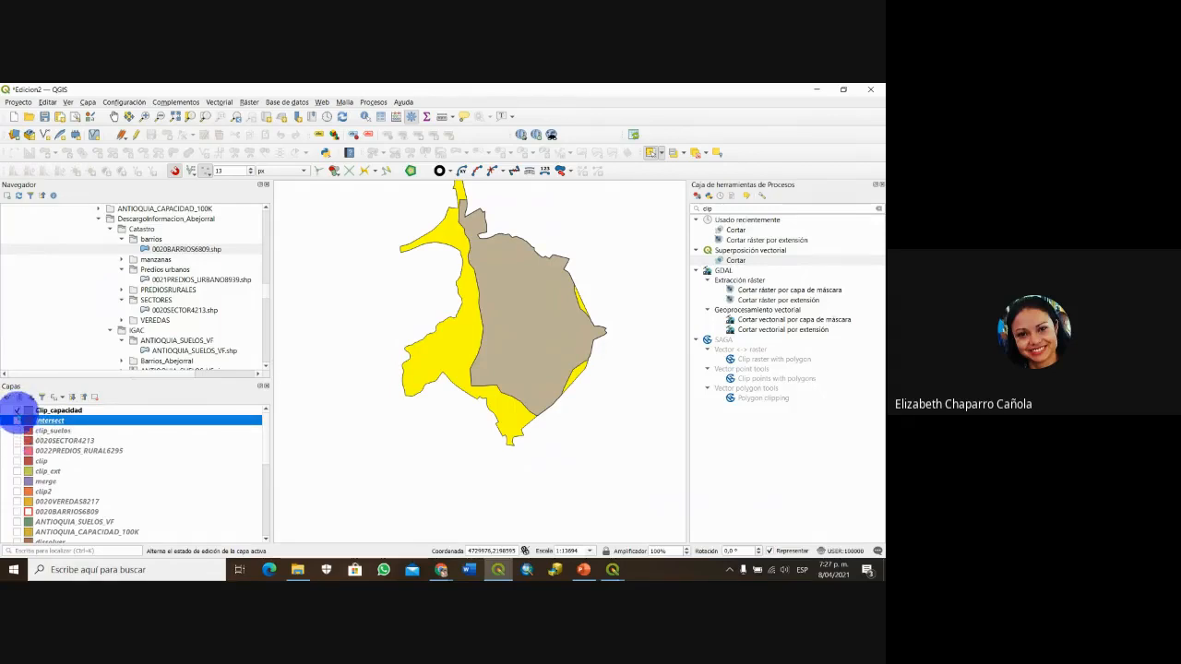
{"action": "left_click", "coordinate": [17, 410]}
{"action": "double_click", "coordinate": [20, 420]}
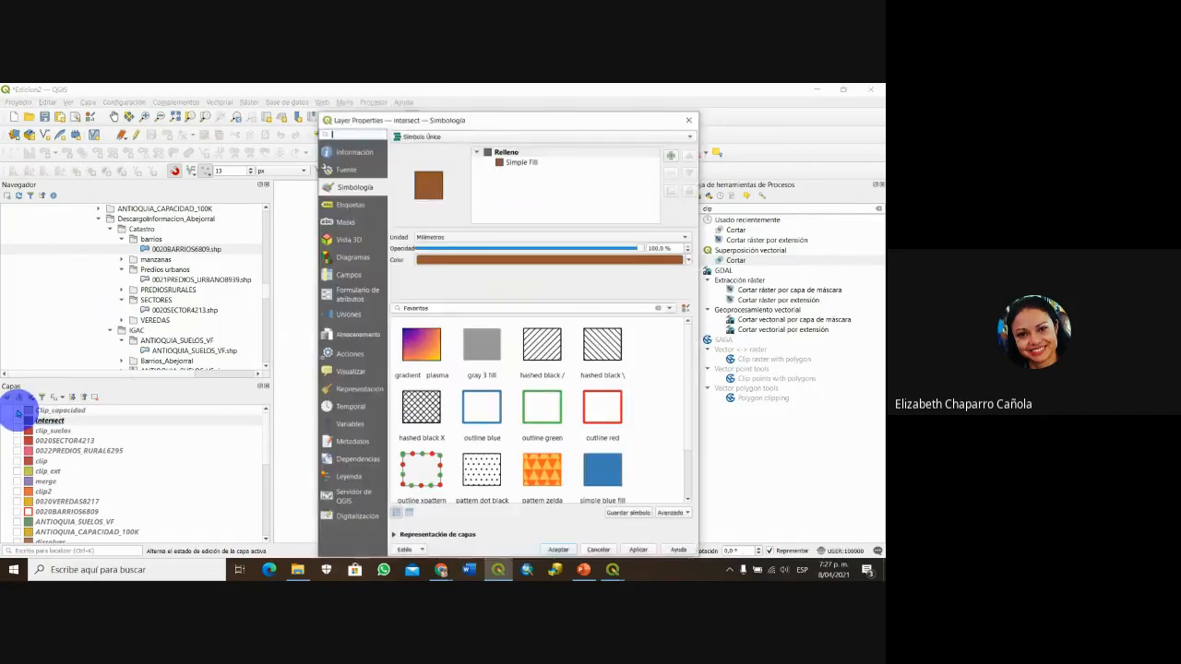
{"action": "left_click", "coordinate": [689, 120]}
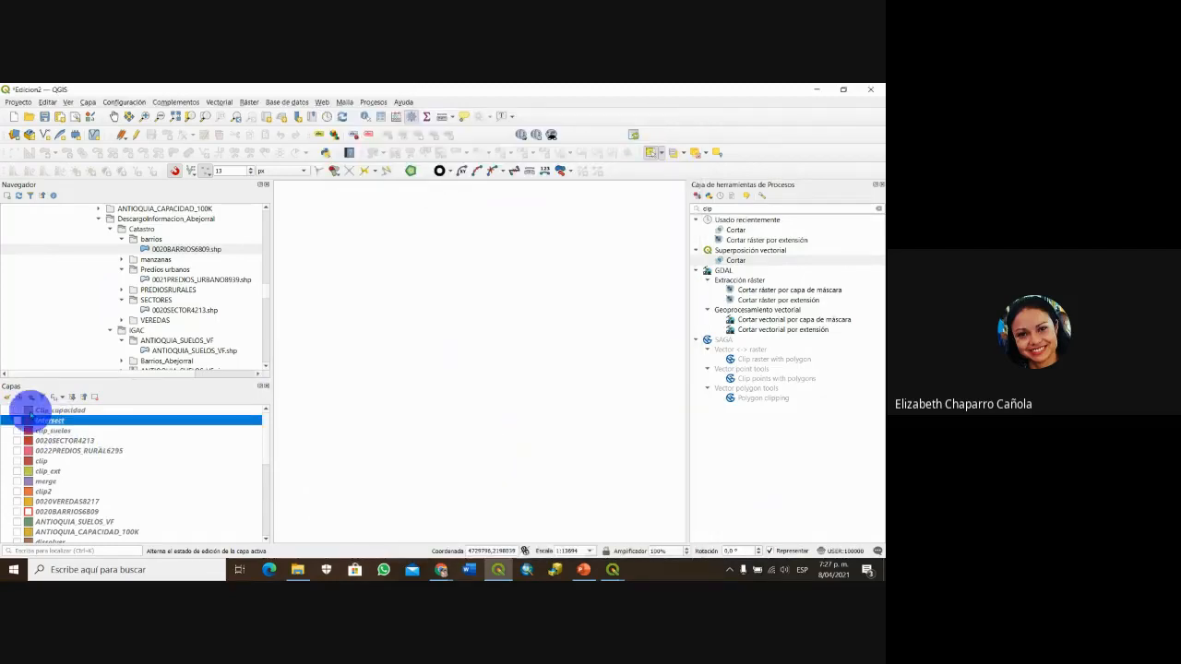
{"action": "left_click", "coordinate": [17, 410]}
{"action": "left_click", "coordinate": [17, 411]}
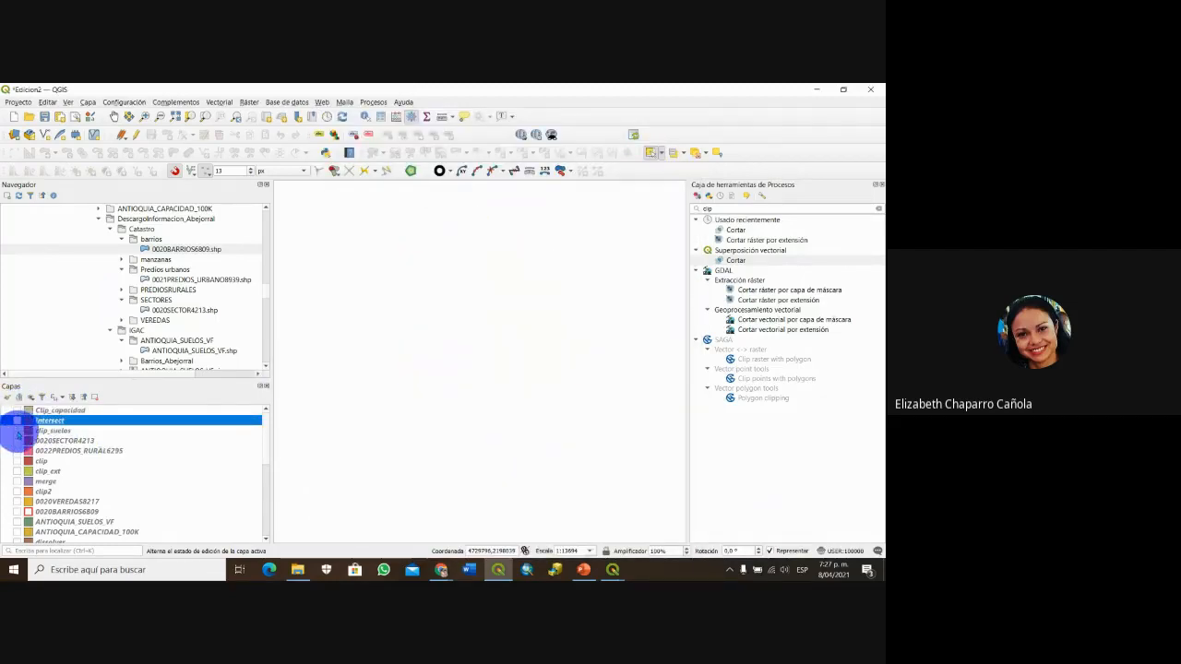
{"action": "left_click", "coordinate": [17, 431]}
{"action": "left_click", "coordinate": [17, 431]}
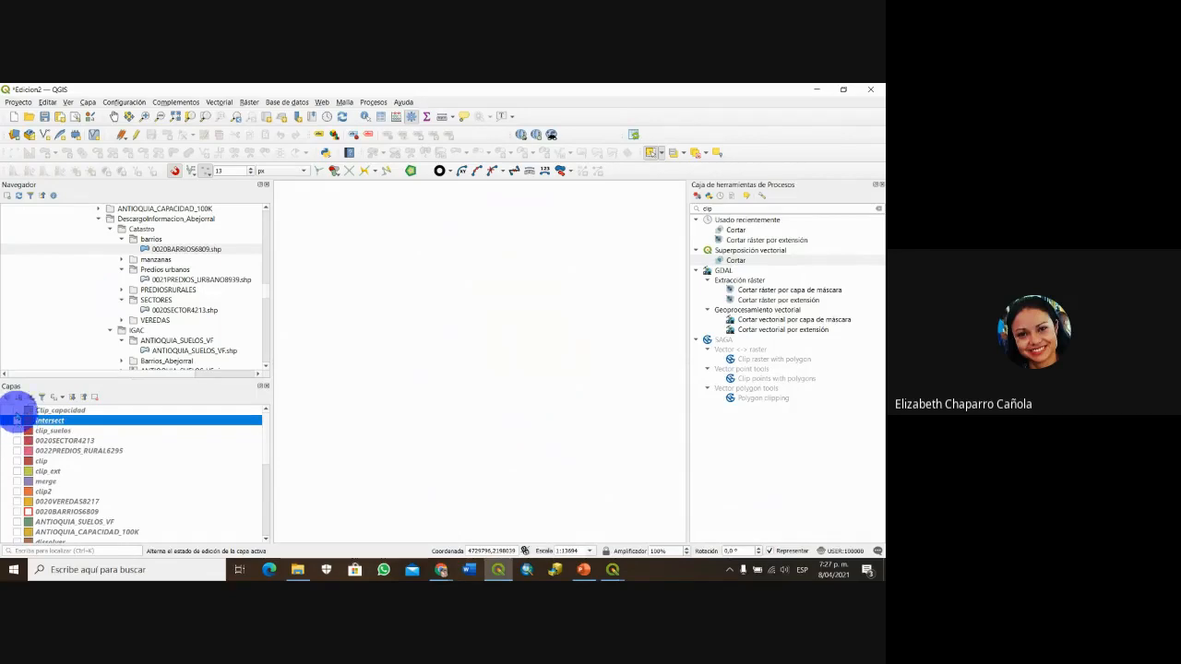
- Show only Clip_capacidad and select its record with Cod_capaci 2308 in the attribute table, closing the table when done
{"action": "left_click", "coordinate": [17, 410]}
{"action": "left_click", "coordinate": [46, 409]}
{"action": "right_click", "coordinate": [46, 410]}
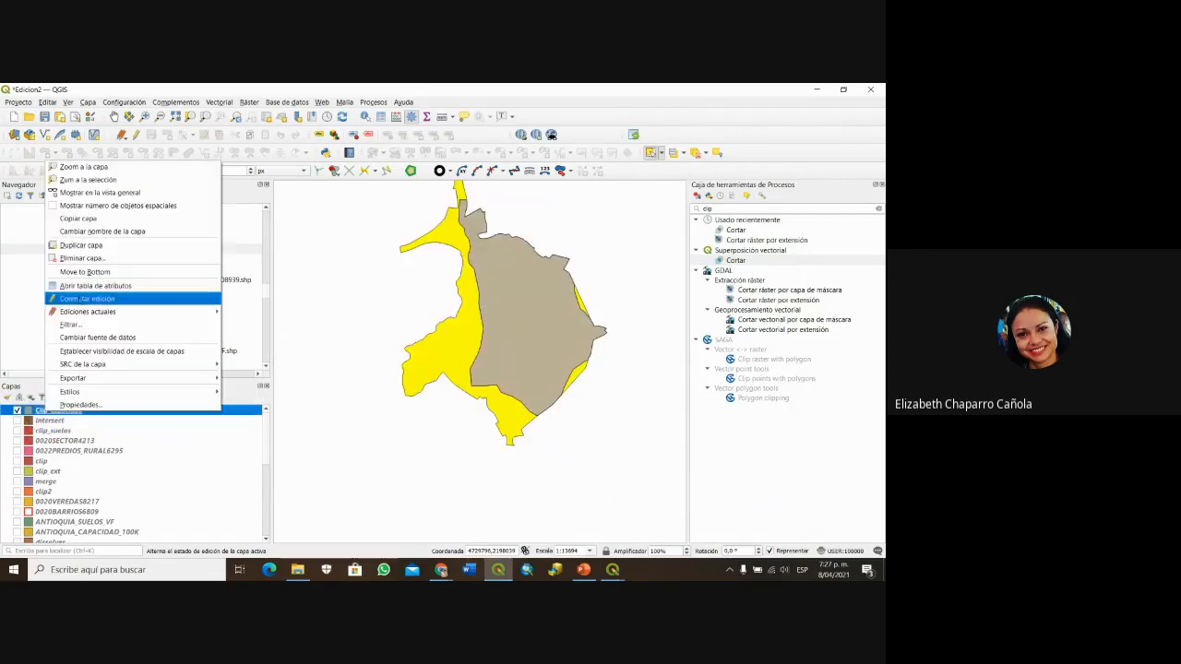
{"action": "left_click", "coordinate": [83, 289]}
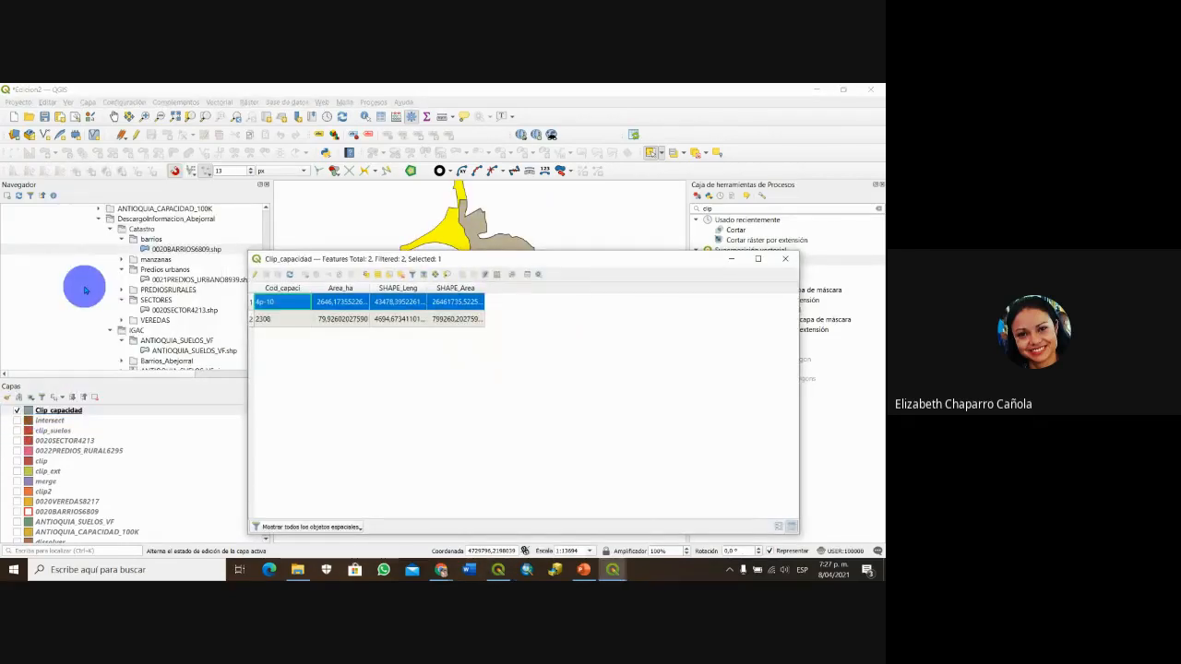
{"action": "left_click", "coordinate": [254, 320]}
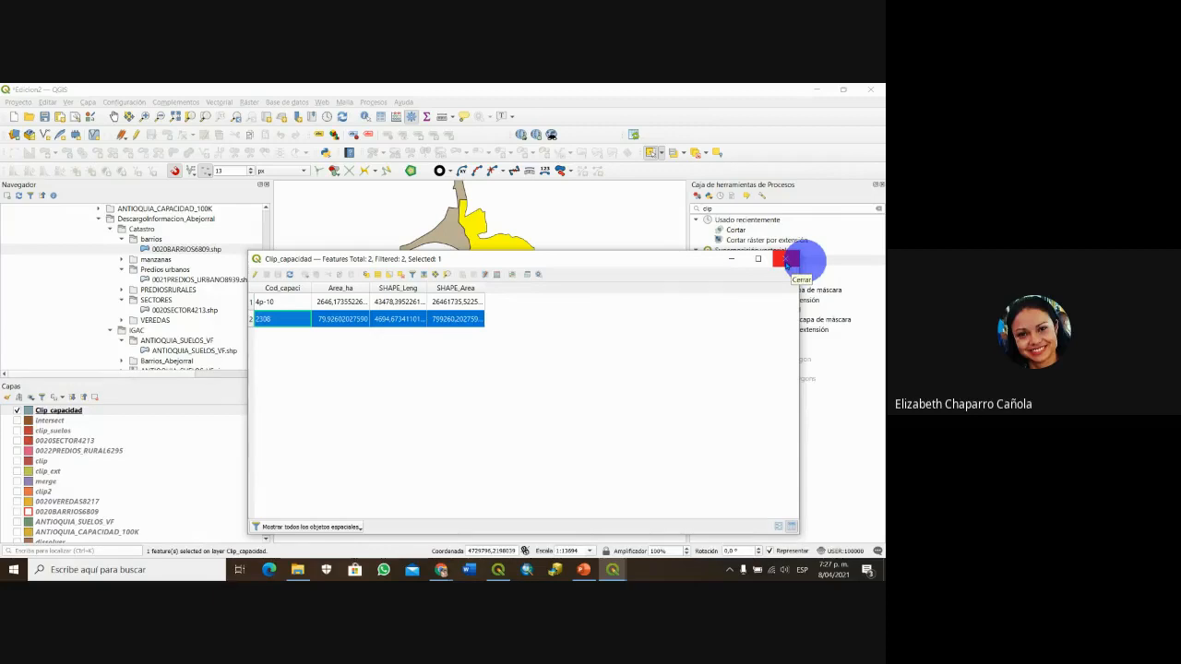
{"action": "left_click", "coordinate": [783, 261]}
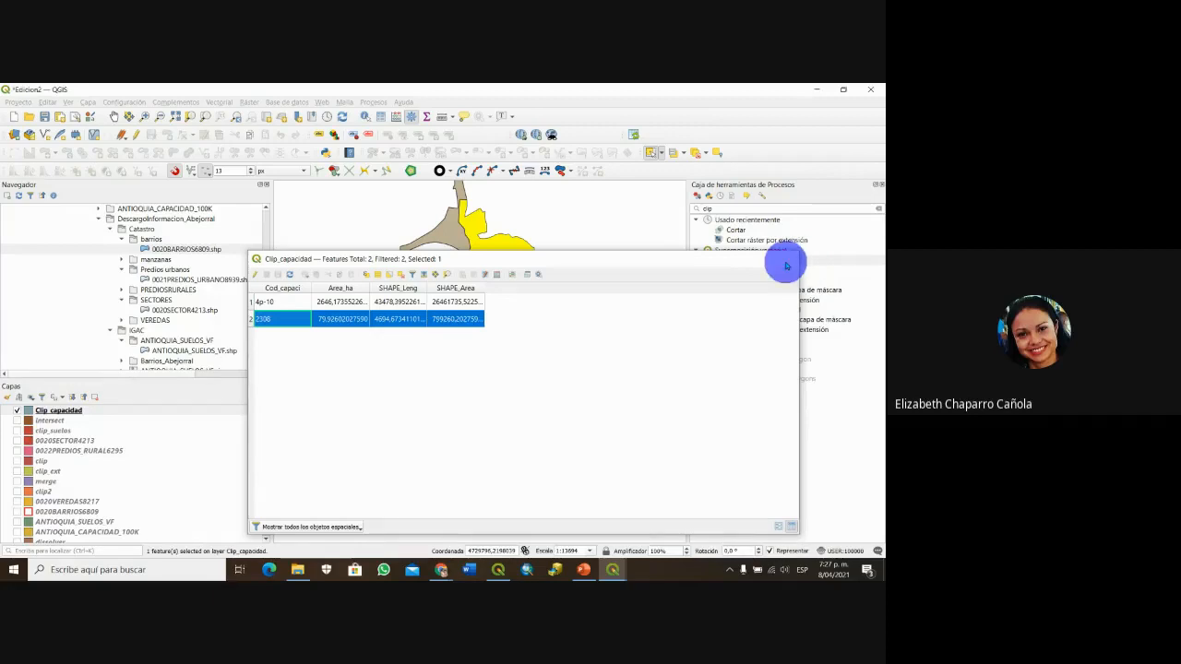
- Show clip_suelos as well, check in its attribute table that the TE record is selected, and close the table
{"action": "left_click", "coordinate": [66, 431]}
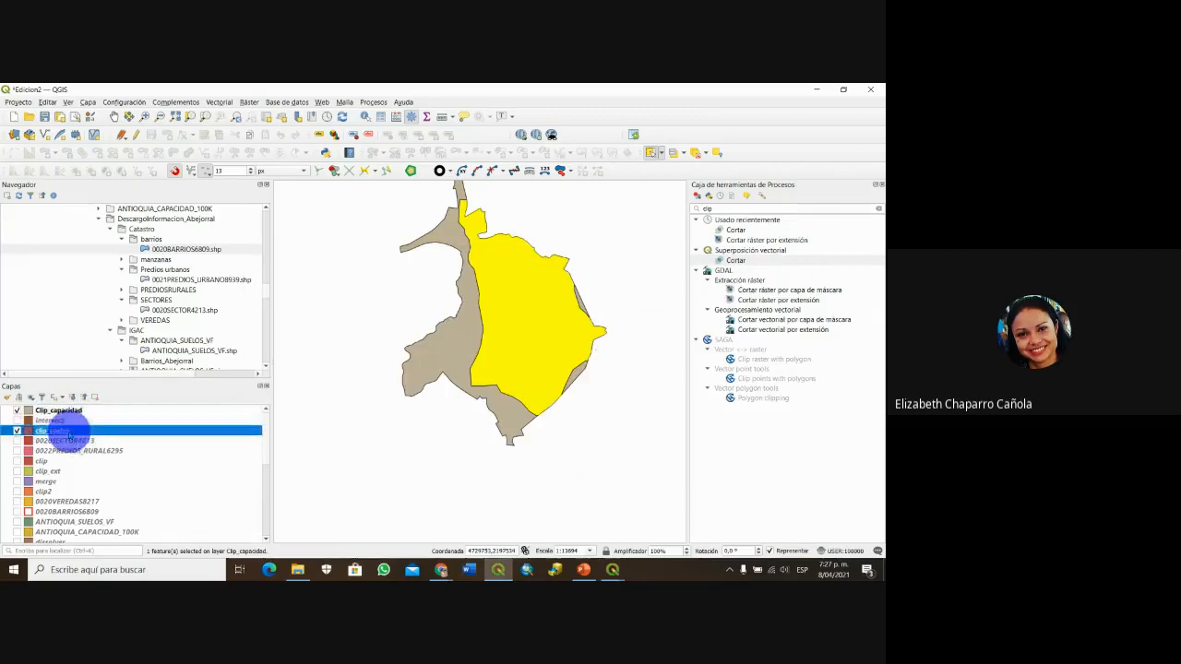
{"action": "right_click", "coordinate": [69, 432]}
{"action": "left_click", "coordinate": [111, 307]}
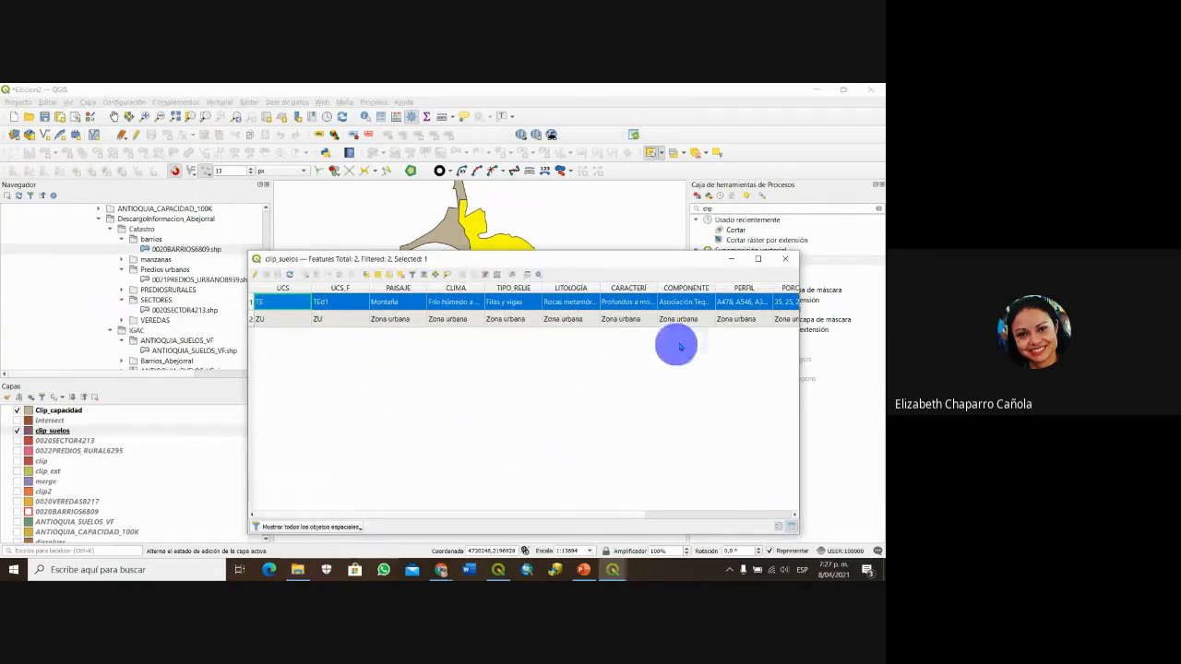
{"action": "left_click", "coordinate": [789, 262]}
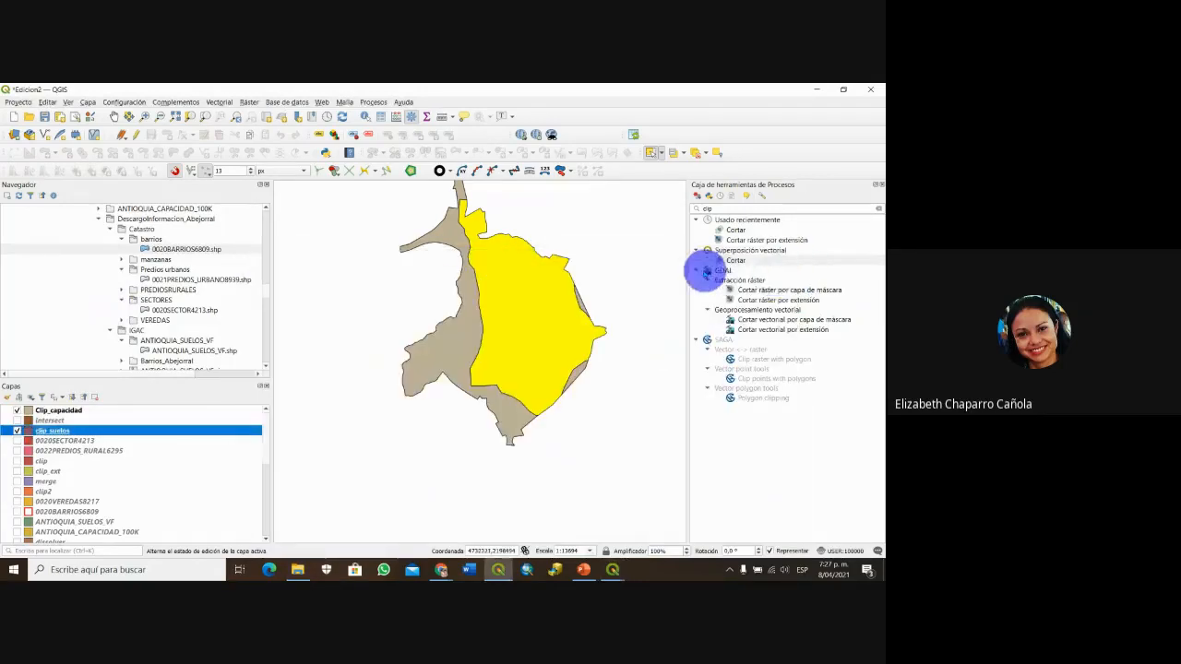
- Set up an Intersection of clip_suelos with Clip_capacidad as the overlay layer, limiting both layers to their selected features only
{"action": "left_click", "coordinate": [219, 102]}
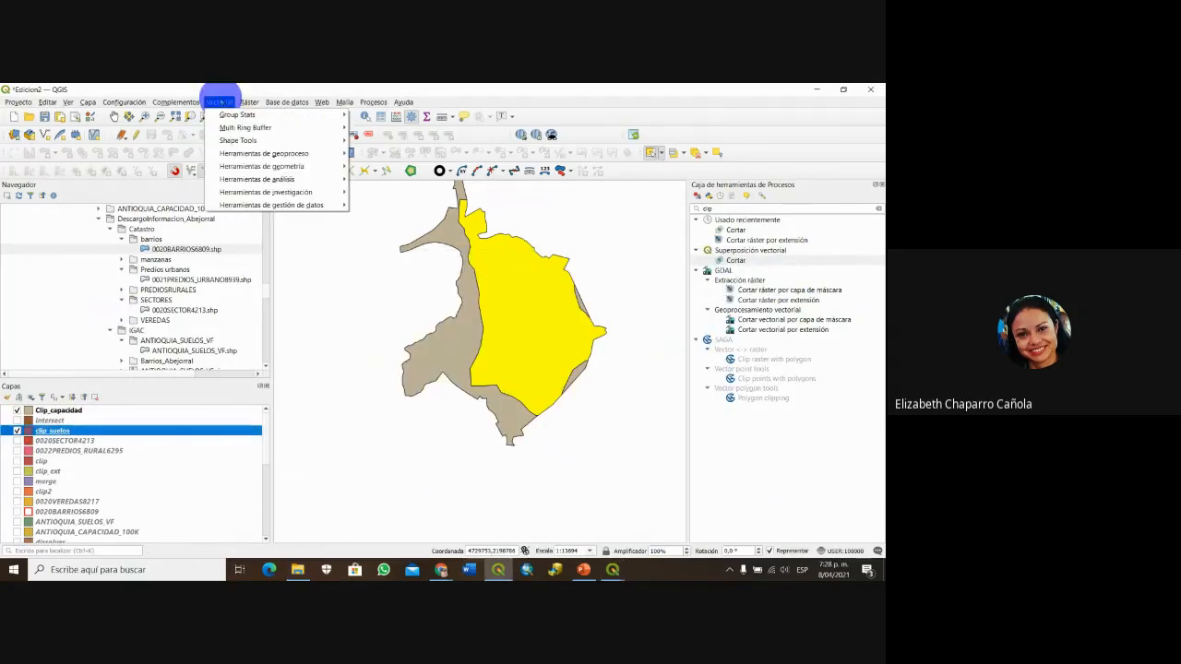
{"action": "mouse_move", "coordinate": [275, 166]}
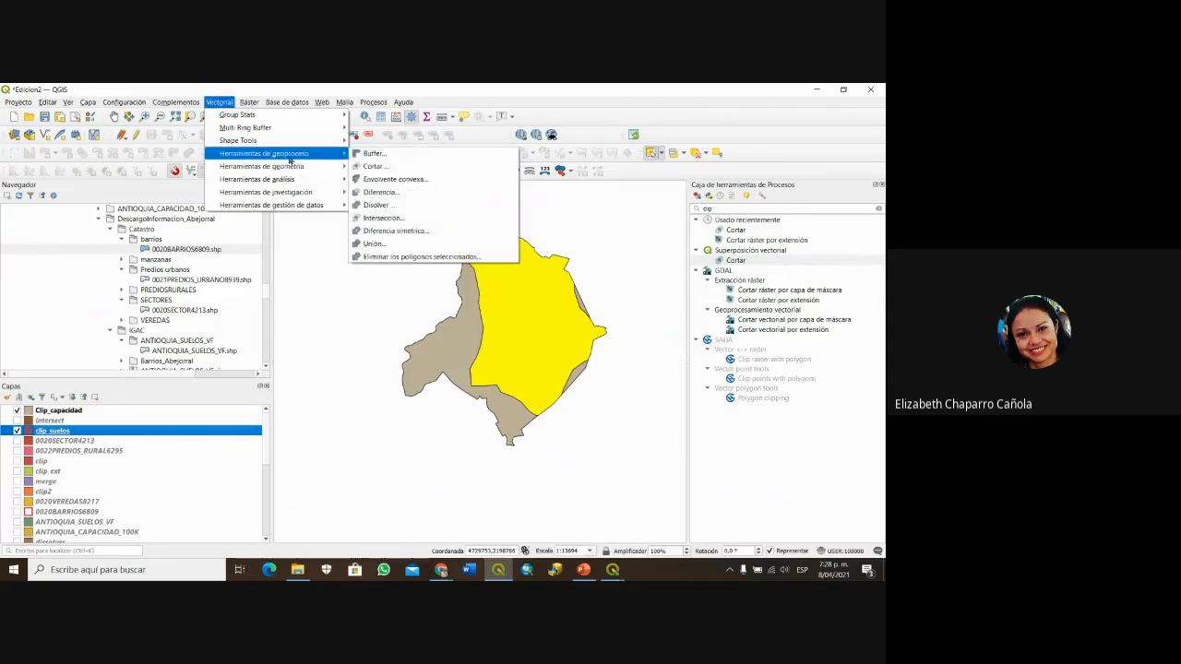
{"action": "left_click", "coordinate": [388, 218]}
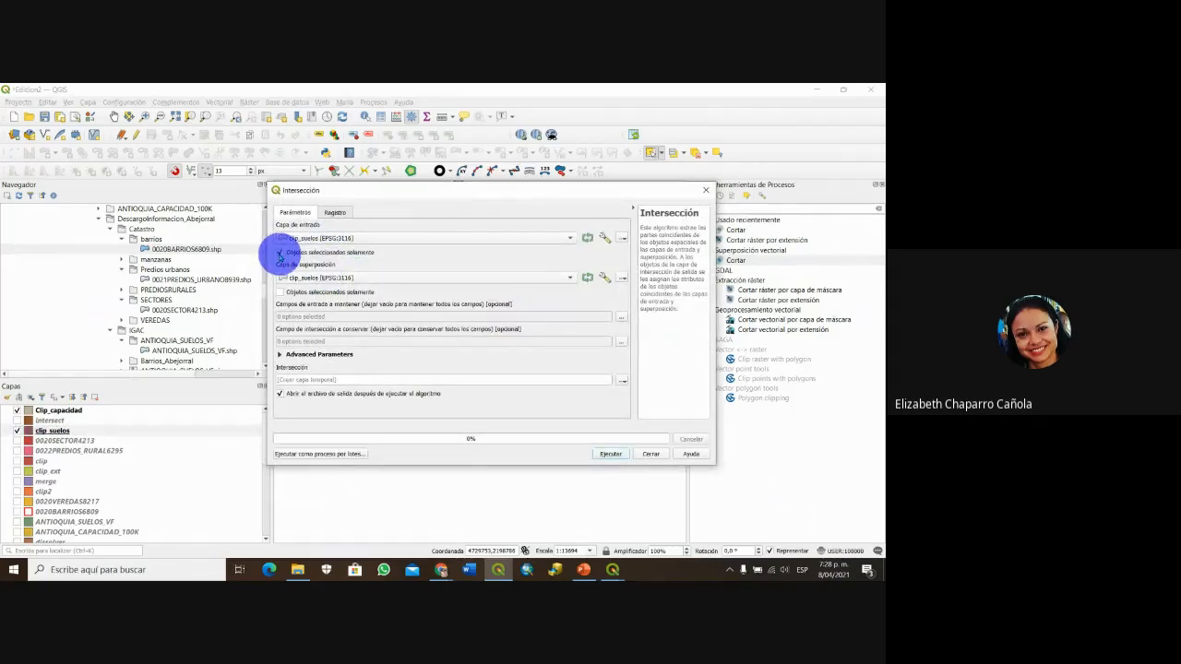
{"action": "left_click", "coordinate": [363, 276]}
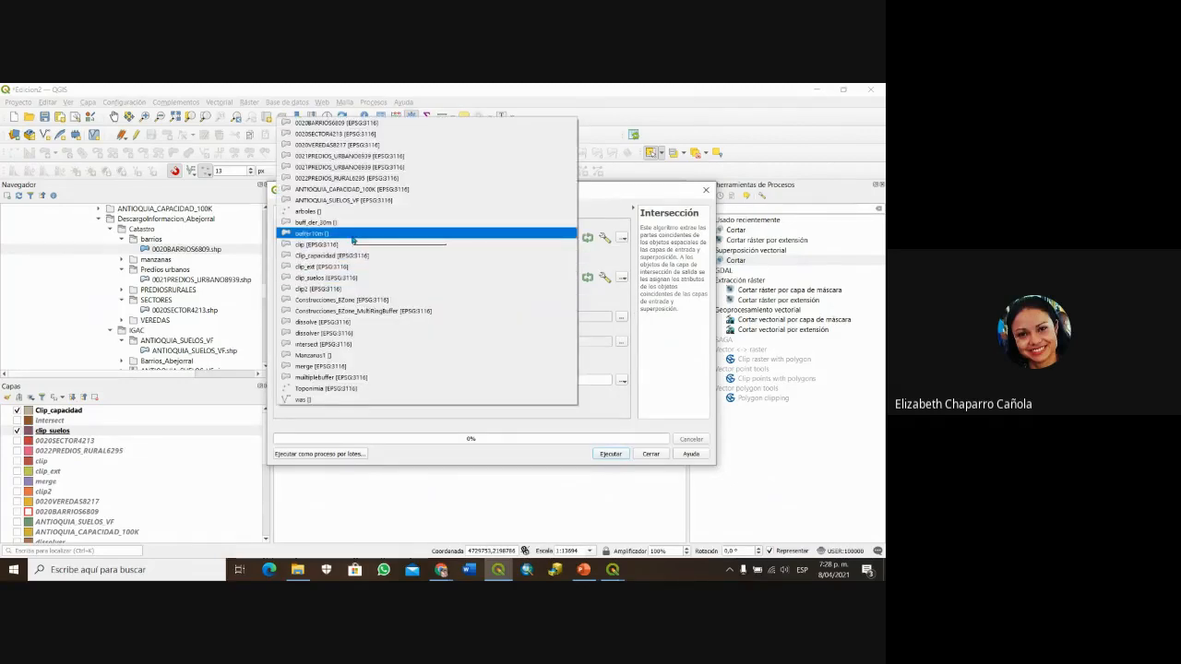
{"action": "left_click", "coordinate": [337, 256]}
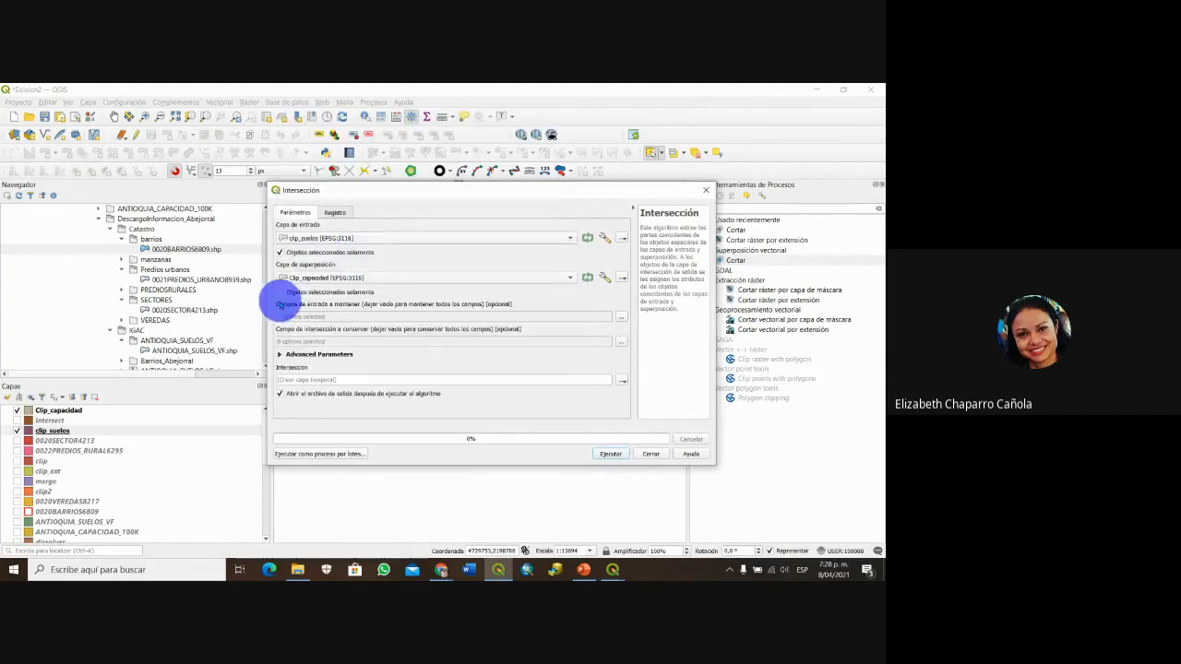
{"action": "left_click", "coordinate": [280, 292]}
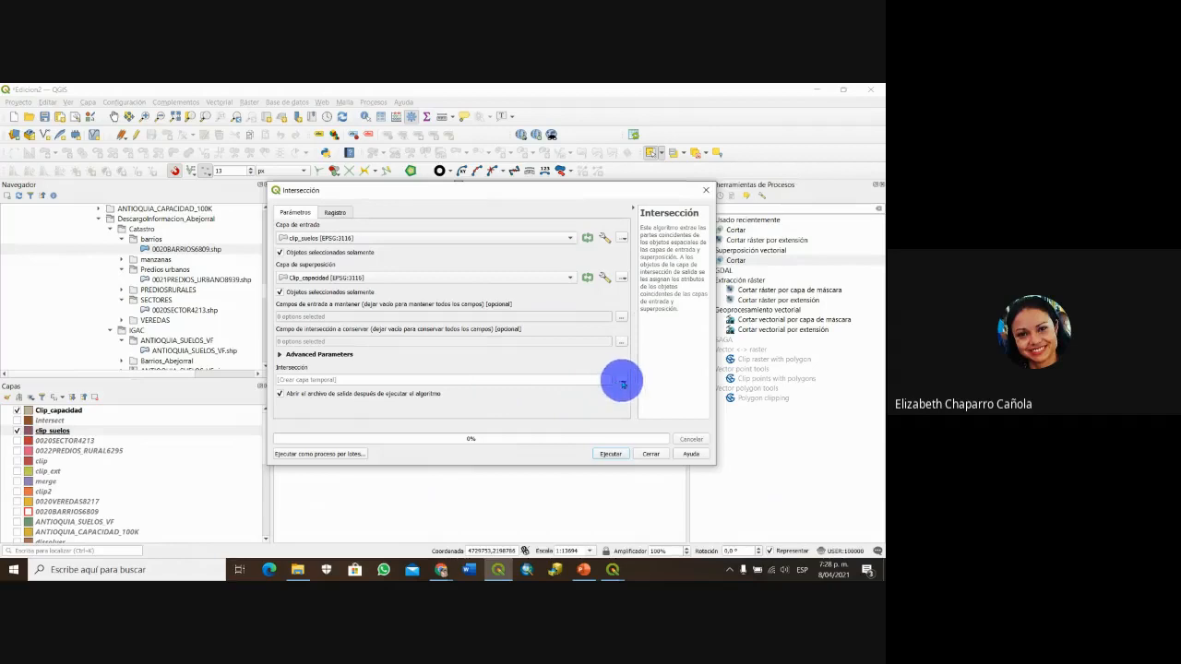
- Run the intersection with its output saved as a shapefile named intersec2 in the Resultados2 folder, and close the dialog
{"action": "left_click", "coordinate": [623, 380]}
{"action": "left_click", "coordinate": [645, 404]}
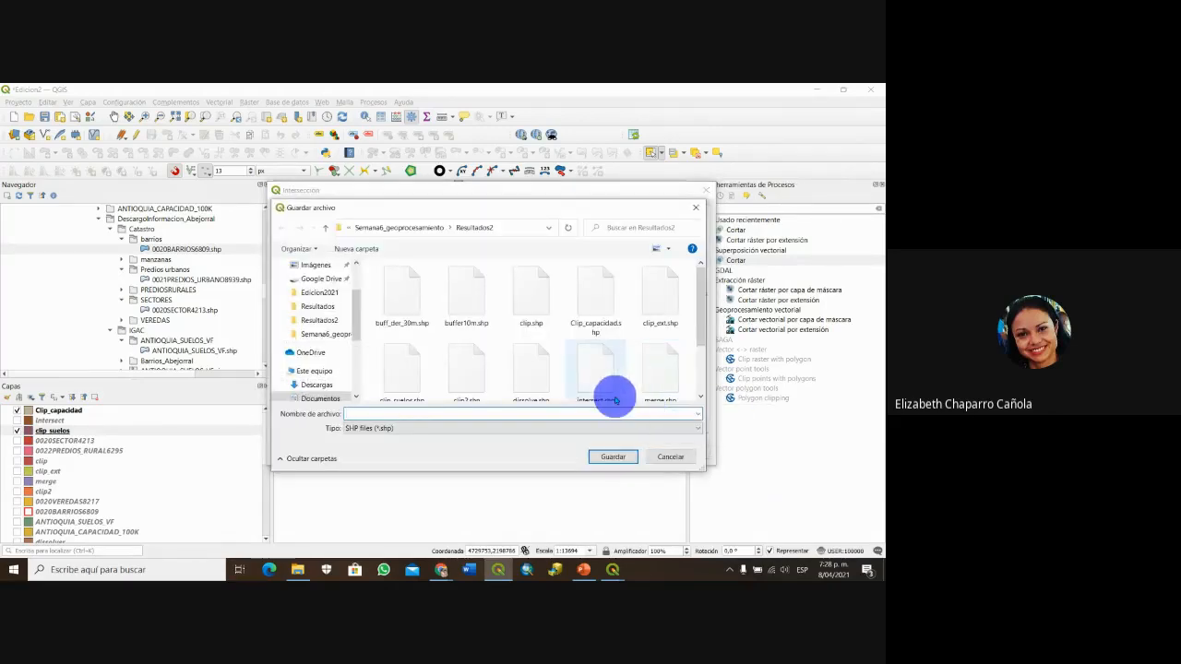
{"action": "left_click", "coordinate": [423, 414]}
{"action": "type", "text": "inter"}
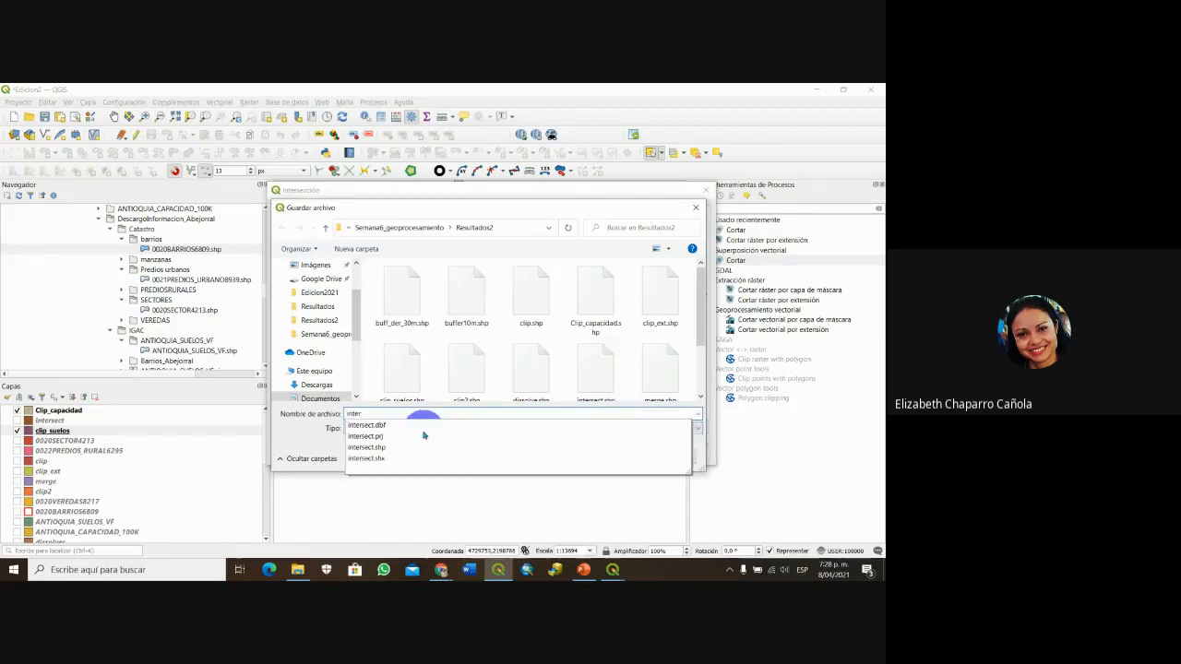
{"action": "type", "text": "sec2"}
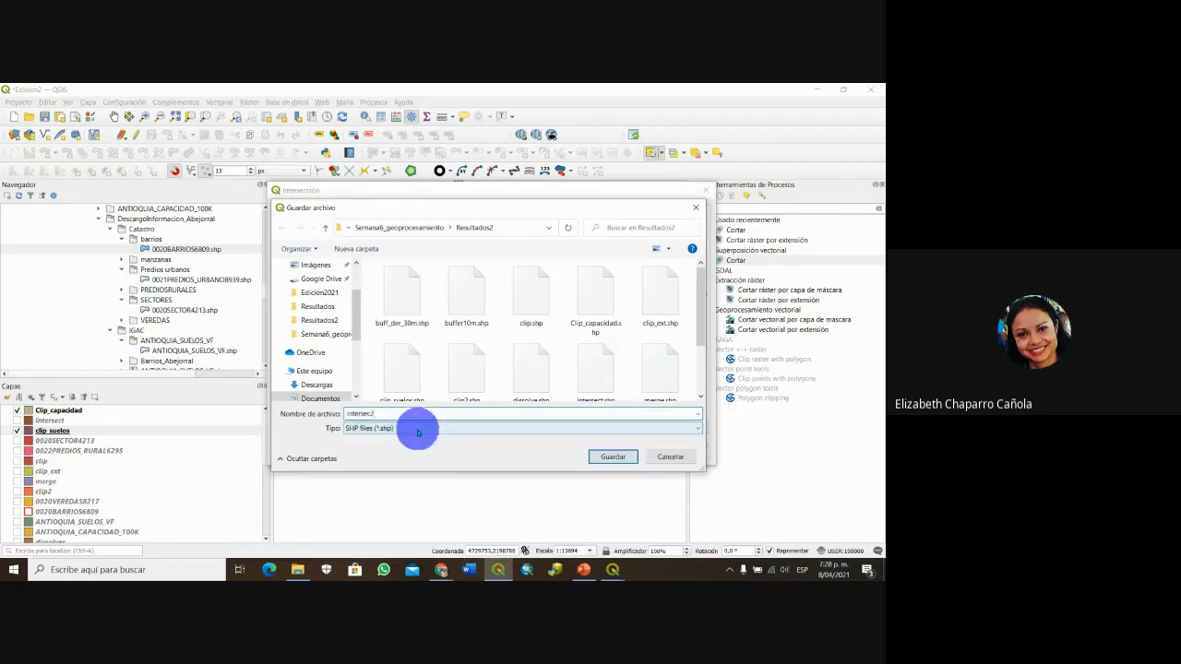
{"action": "left_click", "coordinate": [613, 459]}
{"action": "left_click", "coordinate": [613, 461]}
{"action": "left_click", "coordinate": [652, 454]}
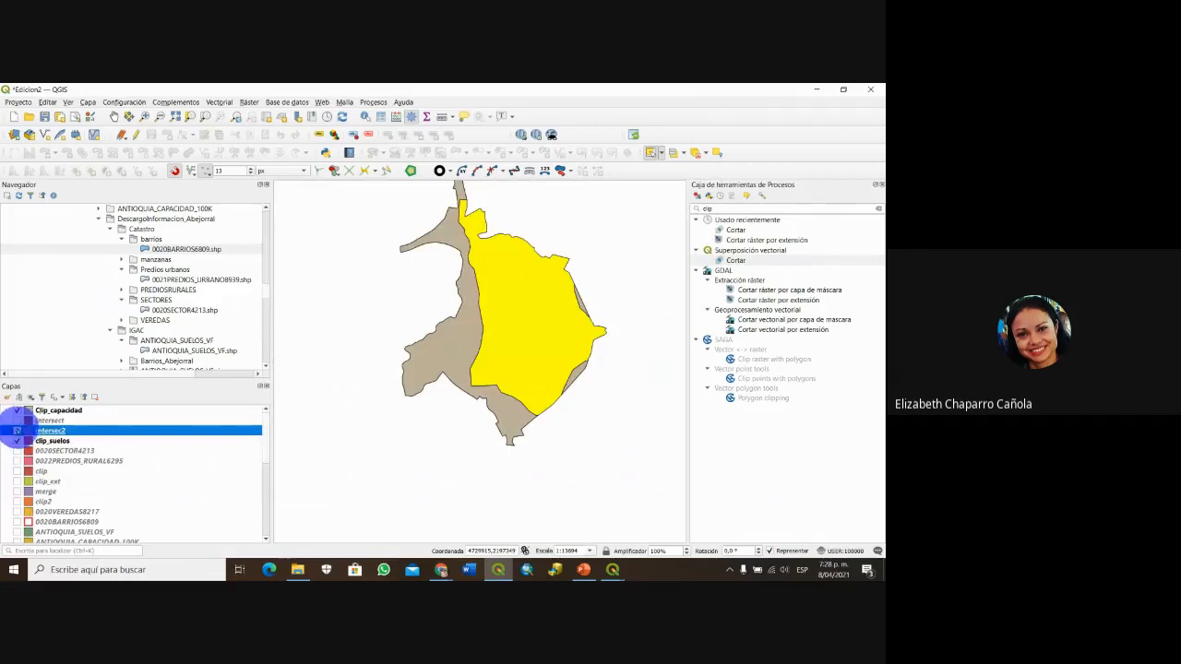
- Hide clip_suelos and Clip_capacidad so only the intersec2 layer is shown, and inspect its fragments up close
{"action": "left_click", "coordinate": [16, 440]}
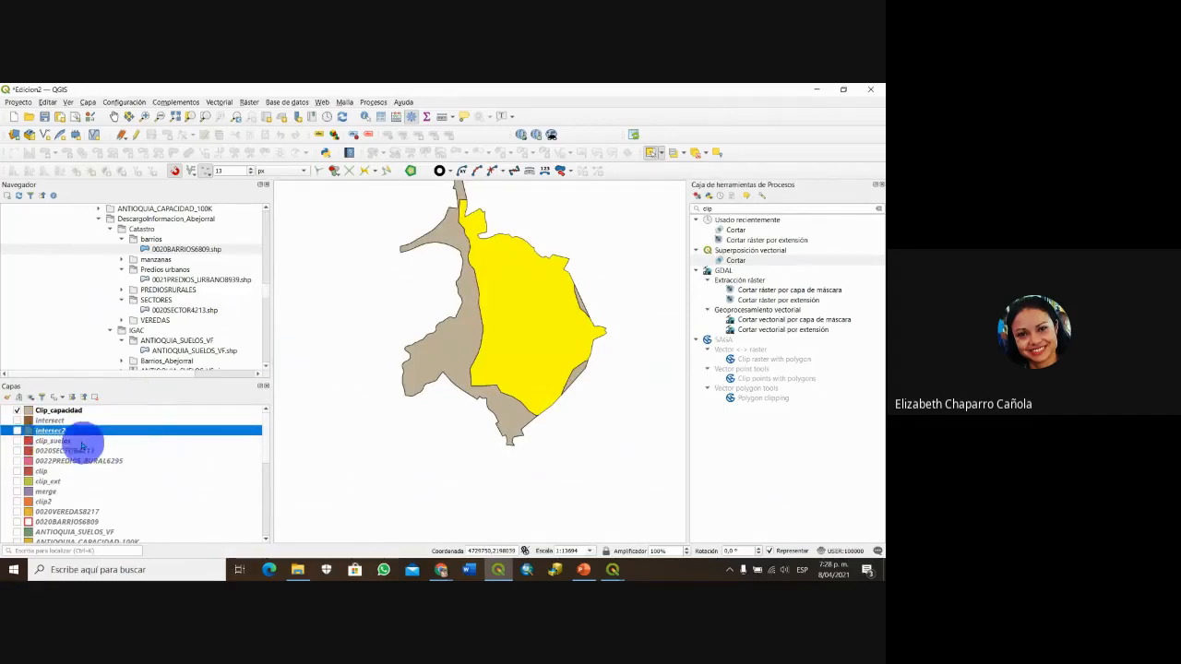
{"action": "left_click", "coordinate": [16, 409]}
{"action": "left_click", "coordinate": [16, 430]}
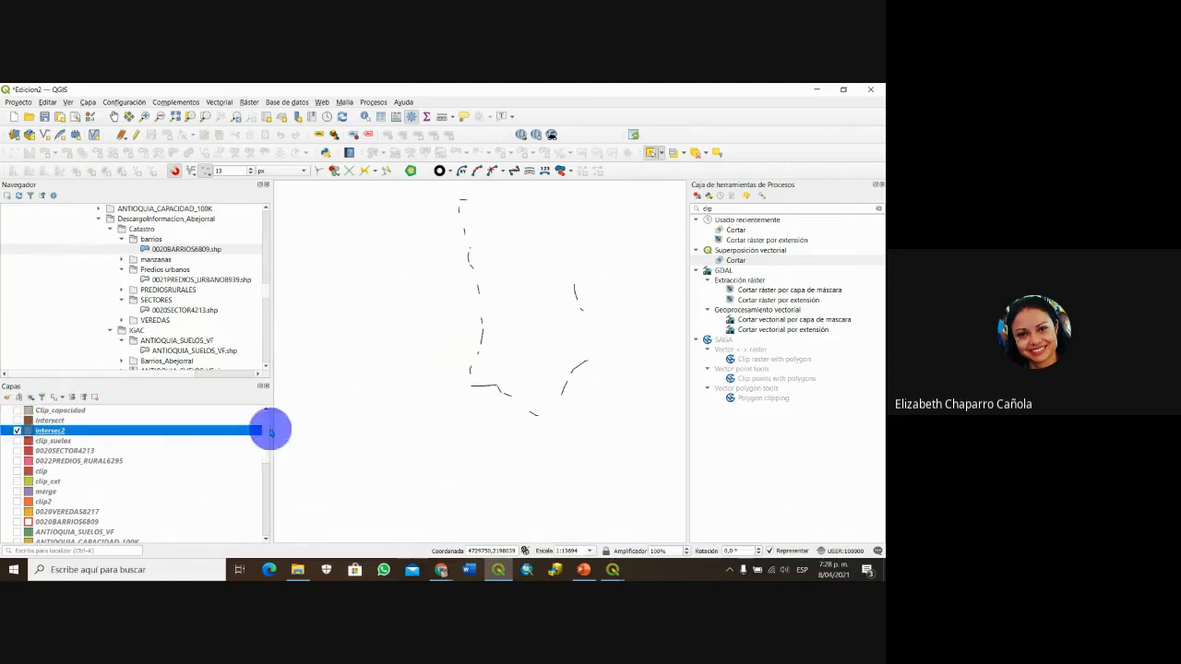
{"action": "left_click_drag", "start_coordinate": [376, 401], "coordinate": [390, 440]}
{"action": "left_click_drag", "start_coordinate": [534, 406], "coordinate": [472, 427]}
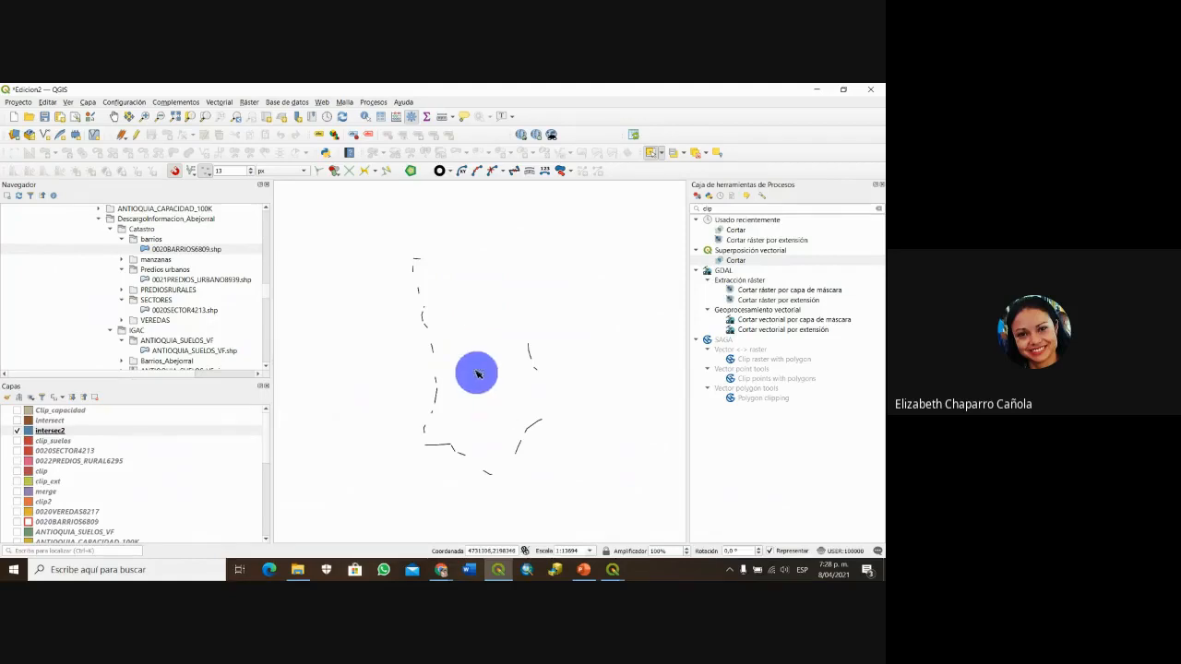
{"action": "scroll", "coordinate": [435, 260], "scroll_direction": "up", "scroll_amount": 1}
{"action": "left_click_drag", "start_coordinate": [432, 393], "coordinate": [409, 253]}
{"action": "left_click_drag", "start_coordinate": [395, 389], "coordinate": [597, 347]}
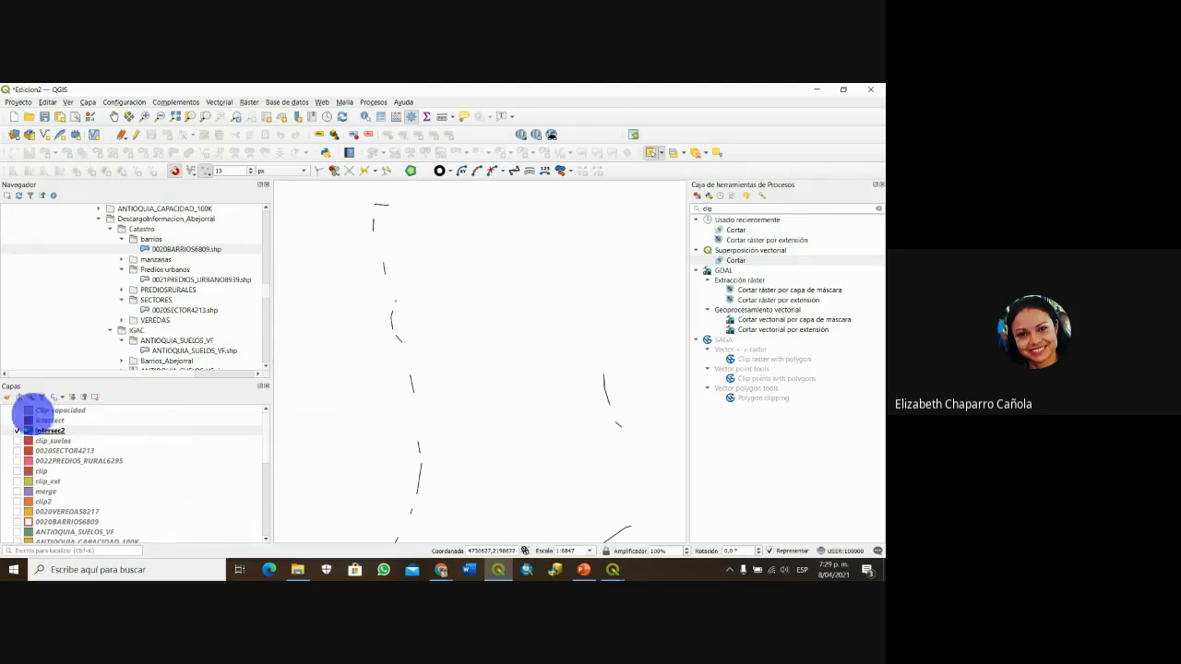
- Examine the soil and Cod_capaci fields of the single record in the intersec2 attribute table, and close the table
{"action": "right_click", "coordinate": [49, 430]}
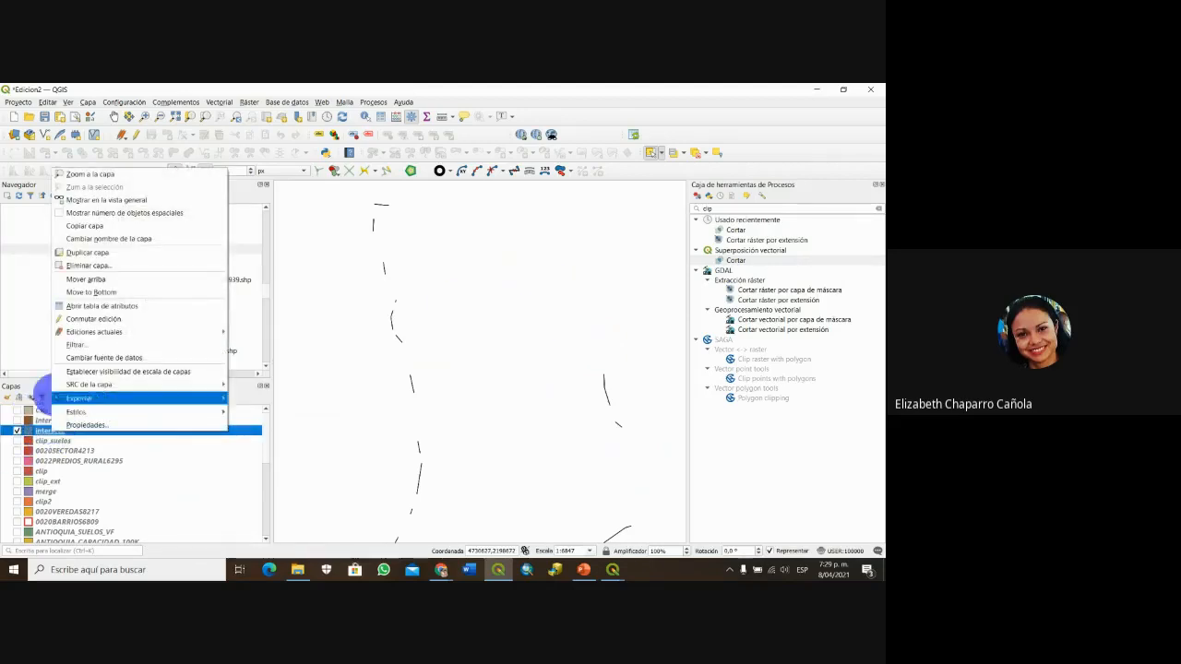
{"action": "left_click", "coordinate": [85, 308]}
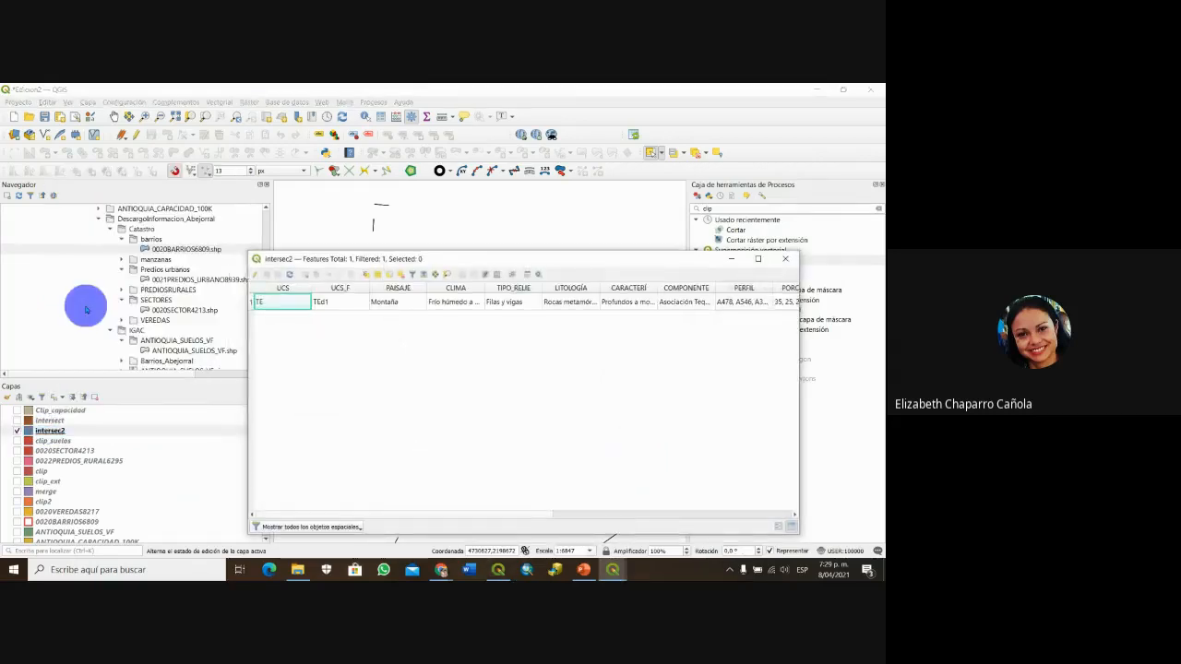
{"action": "left_click", "coordinate": [256, 304]}
{"action": "left_click", "coordinate": [306, 308]}
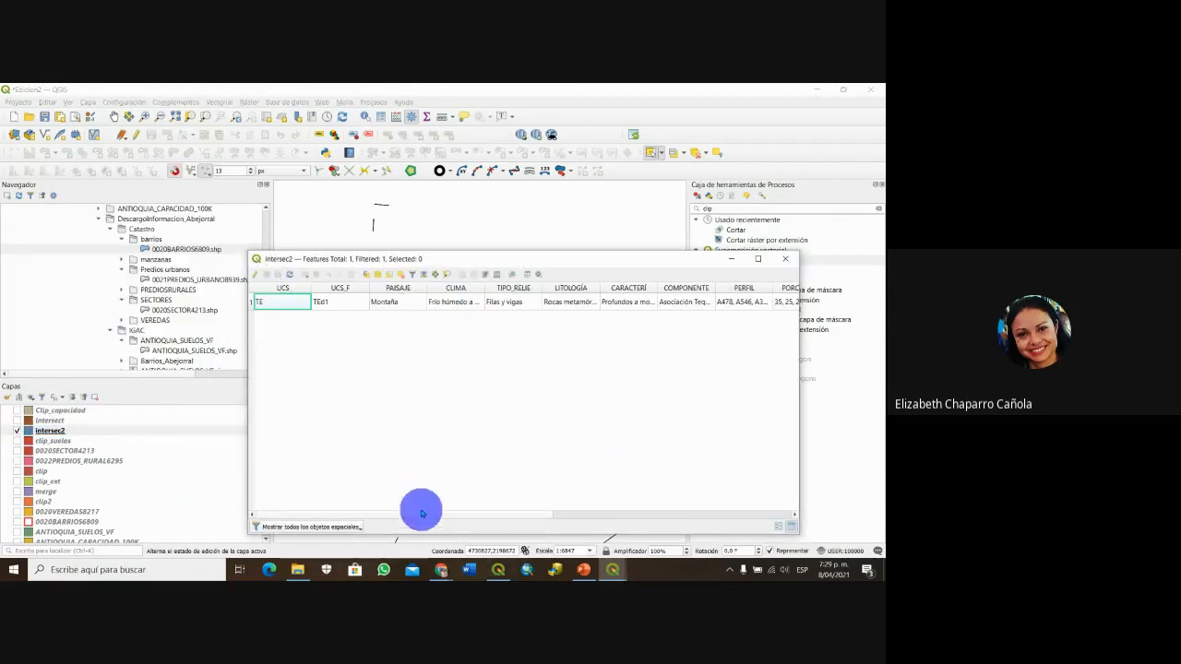
{"action": "left_click_drag", "start_coordinate": [539, 518], "coordinate": [784, 516]}
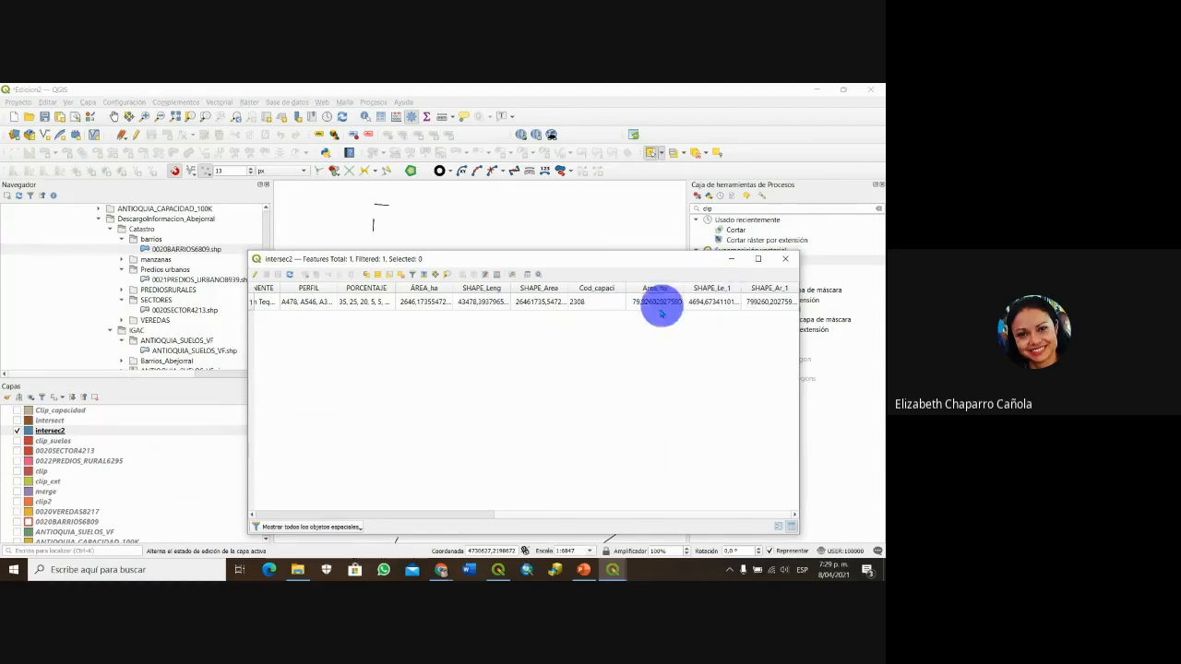
{"action": "left_click", "coordinate": [785, 258]}
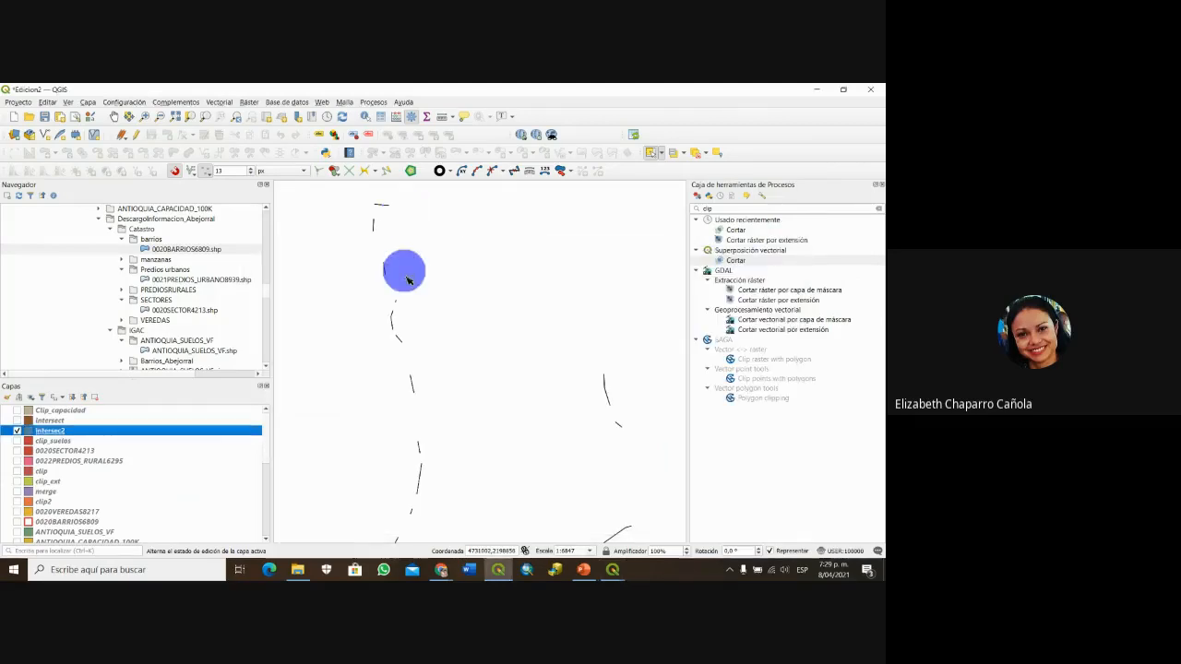
{"action": "scroll", "coordinate": [475, 429], "scroll_direction": "down", "scroll_amount": 1}
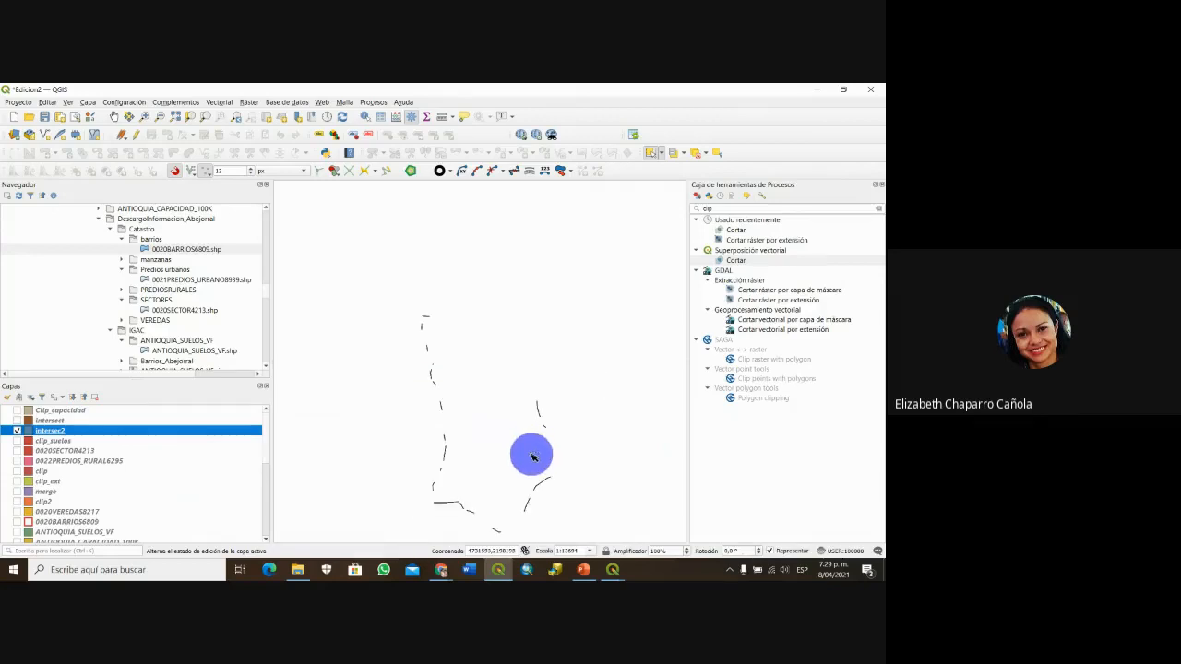
{"action": "scroll", "coordinate": [531, 455], "scroll_direction": "up", "scroll_amount": 1}
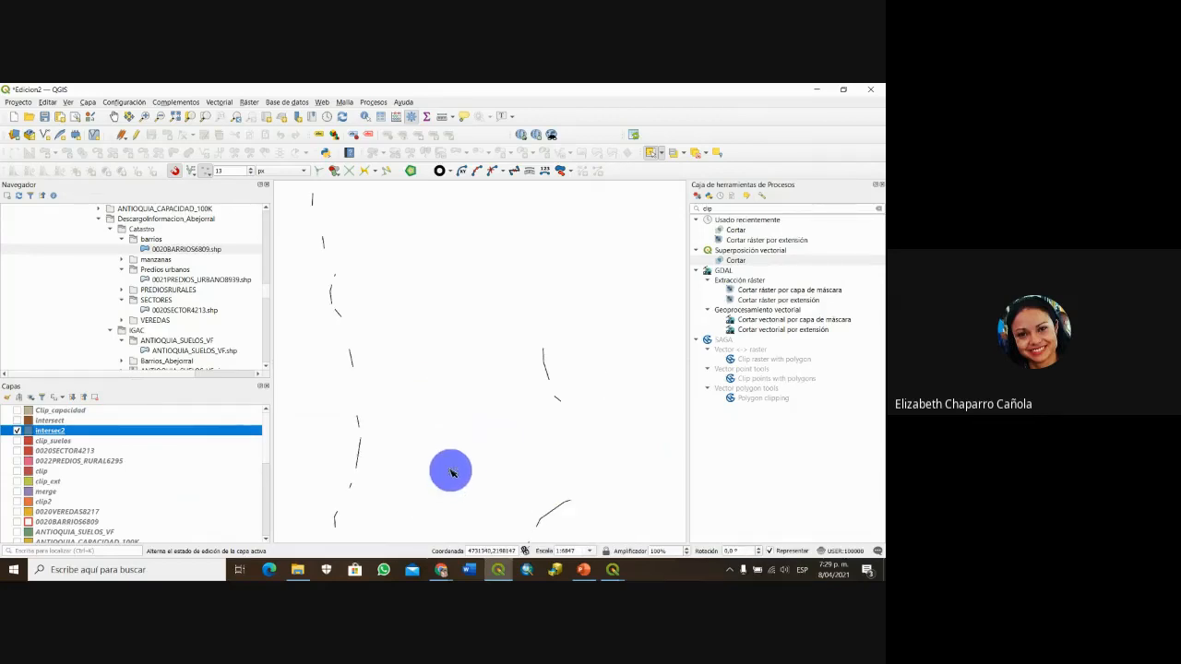
{"action": "scroll", "coordinate": [458, 448], "scroll_direction": "down", "scroll_amount": 1}
{"action": "scroll", "coordinate": [459, 449], "scroll_direction": "up", "scroll_amount": 1}
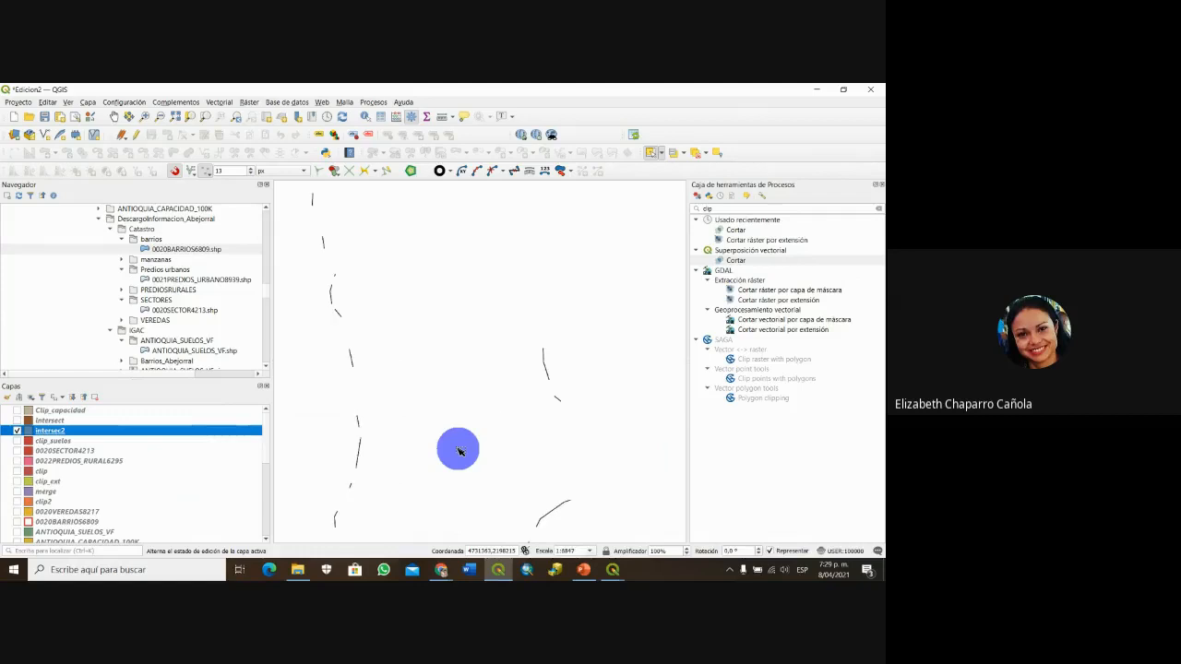
- Hide the intersec2 layer and consult the Unión slide in the PowerPoint presentation before returning to QGIS
{"action": "left_click_drag", "start_coordinate": [438, 400], "coordinate": [488, 434]}
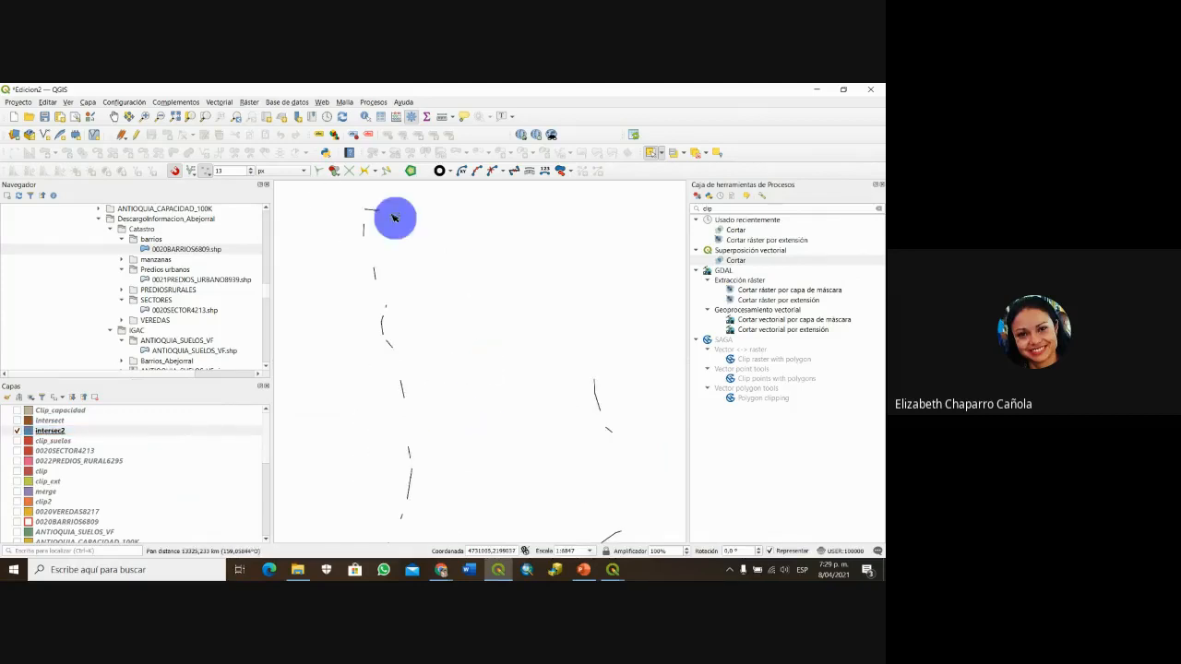
{"action": "left_click_drag", "start_coordinate": [420, 487], "coordinate": [377, 306]}
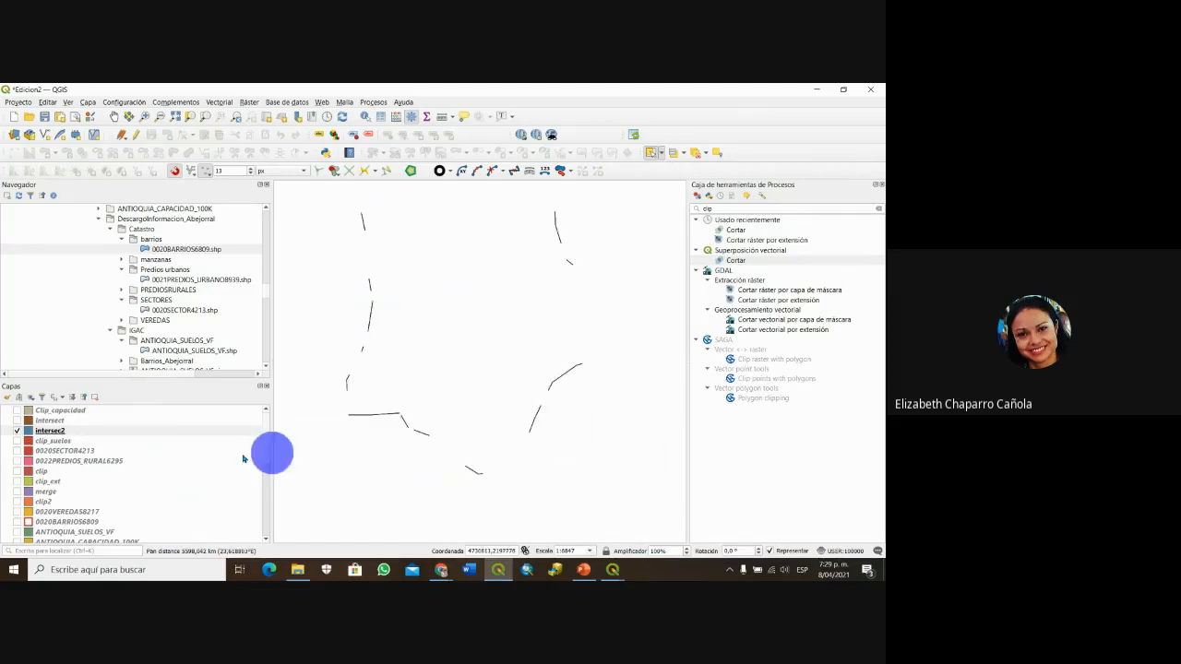
{"action": "left_click", "coordinate": [17, 431]}
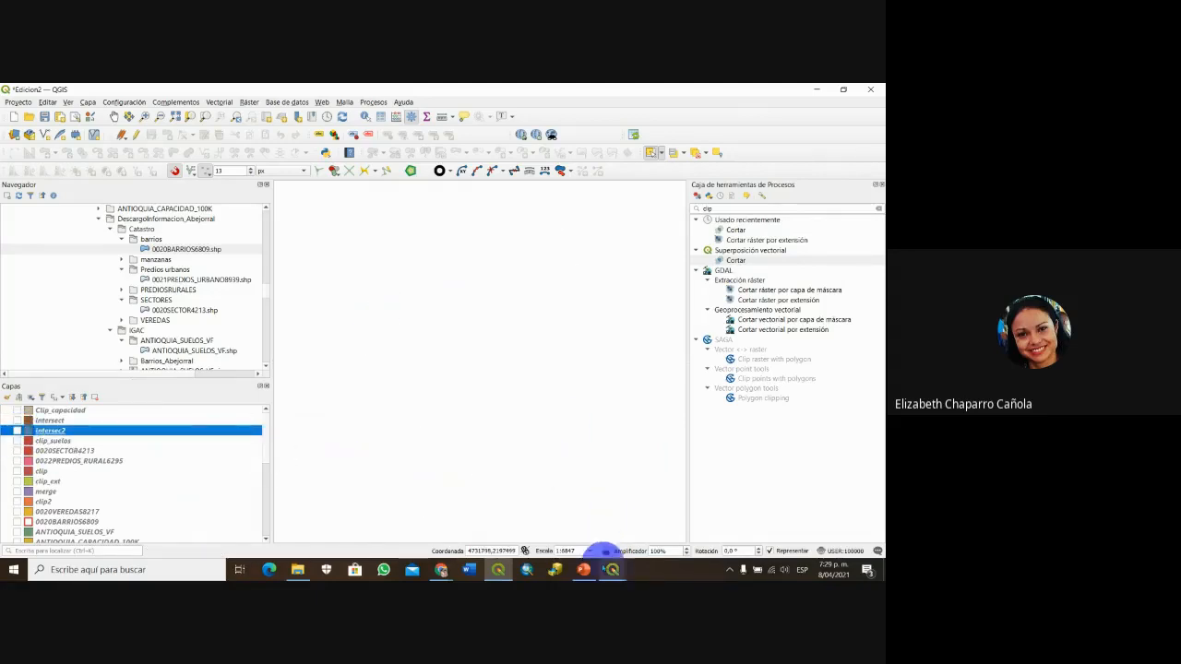
{"action": "left_click", "coordinate": [584, 569]}
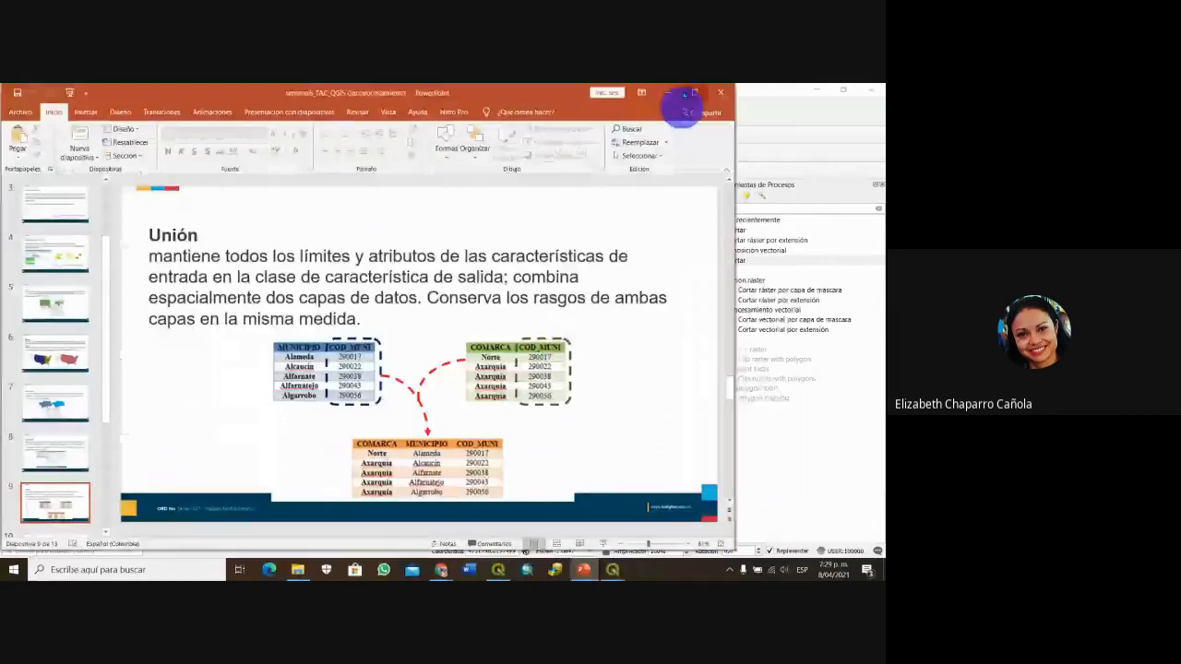
{"action": "left_click", "coordinate": [670, 93]}
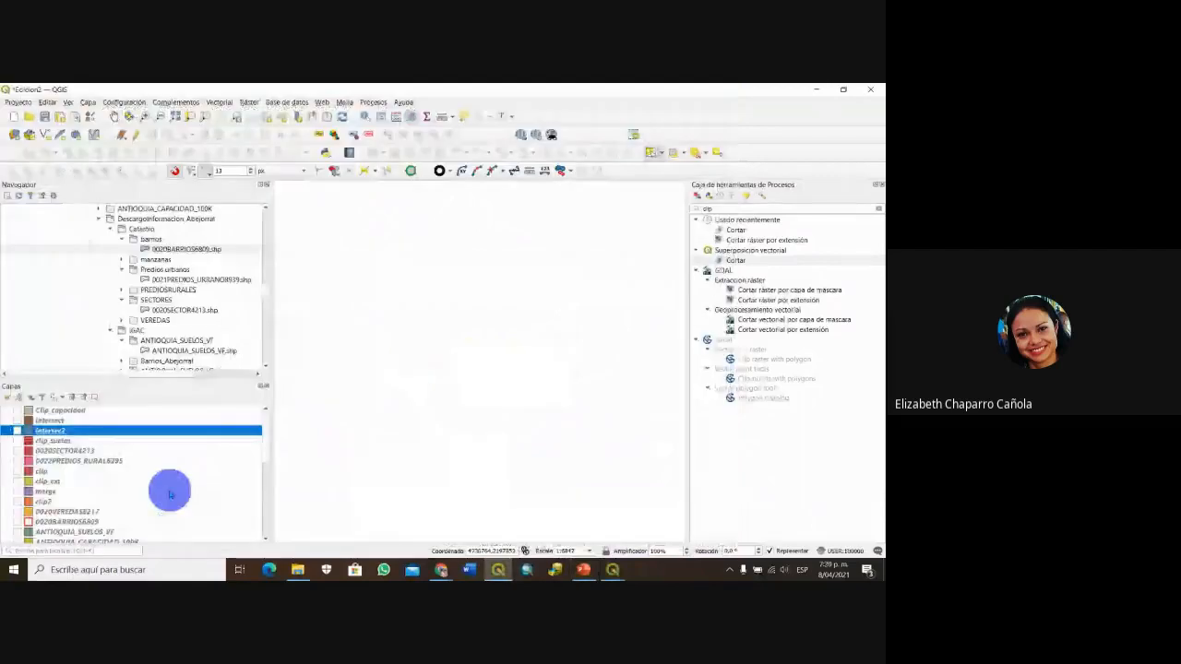
- Preview the 0021PREDIOS_URBANO8939 and dissolver layers on the map, and hide both again
{"action": "scroll", "coordinate": [170, 494], "scroll_direction": "down", "scroll_amount": 1}
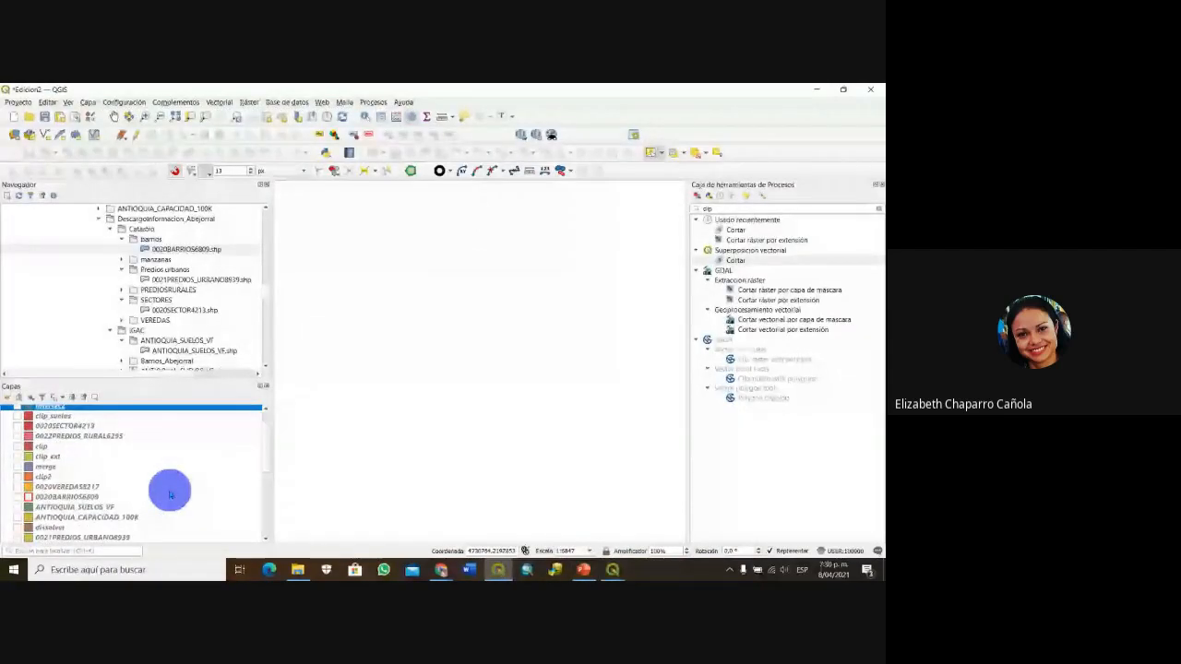
{"action": "scroll", "coordinate": [170, 495], "scroll_direction": "down", "scroll_amount": 3}
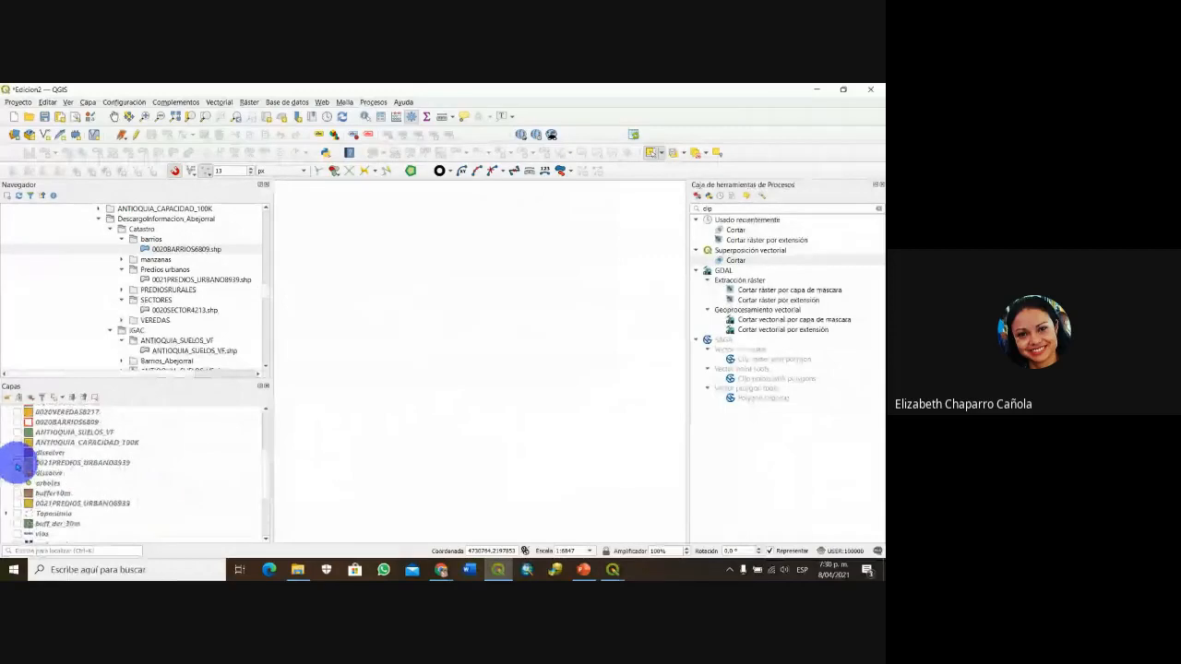
{"action": "left_click", "coordinate": [17, 463]}
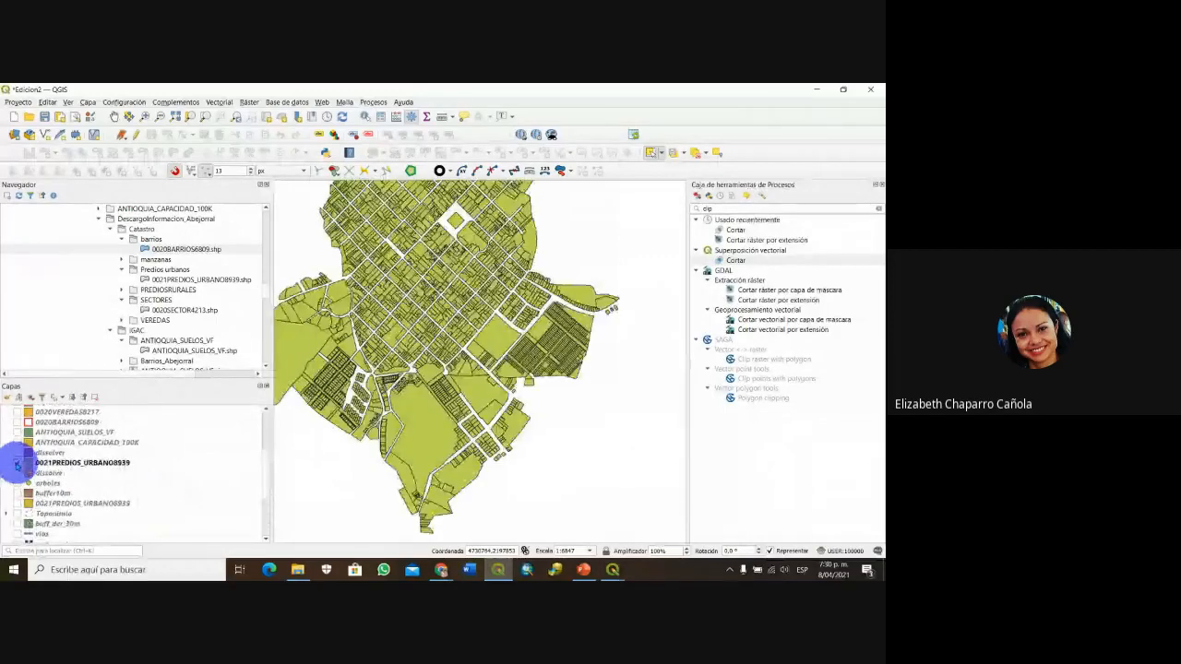
{"action": "scroll", "coordinate": [516, 447], "scroll_direction": "down", "scroll_amount": 1}
{"action": "scroll", "coordinate": [111, 474], "scroll_direction": "up", "scroll_amount": 2}
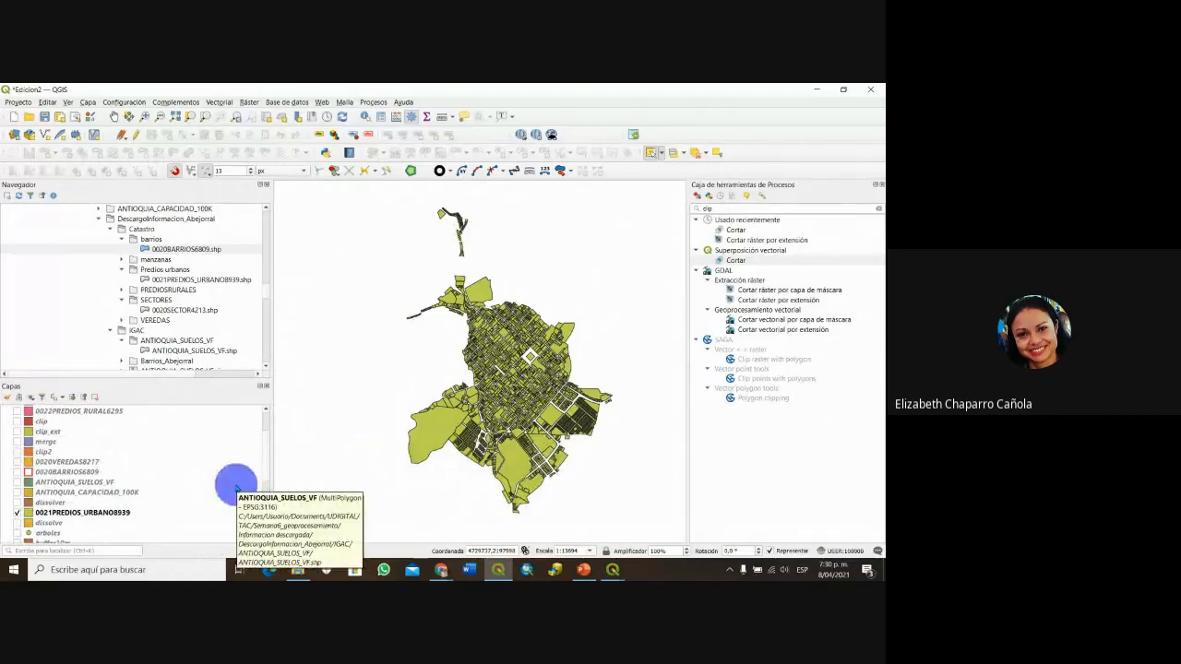
{"action": "scroll", "coordinate": [148, 480], "scroll_direction": "up", "scroll_amount": 1}
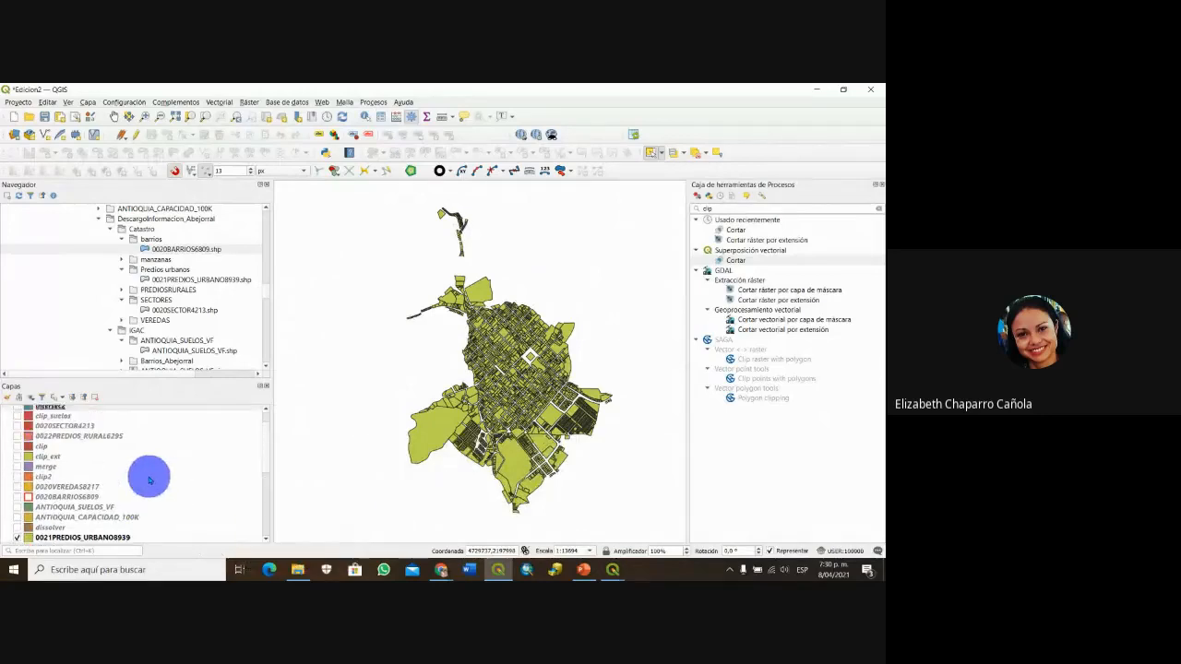
{"action": "scroll", "coordinate": [148, 480], "scroll_direction": "down", "scroll_amount": 1}
{"action": "left_click", "coordinate": [17, 503]}
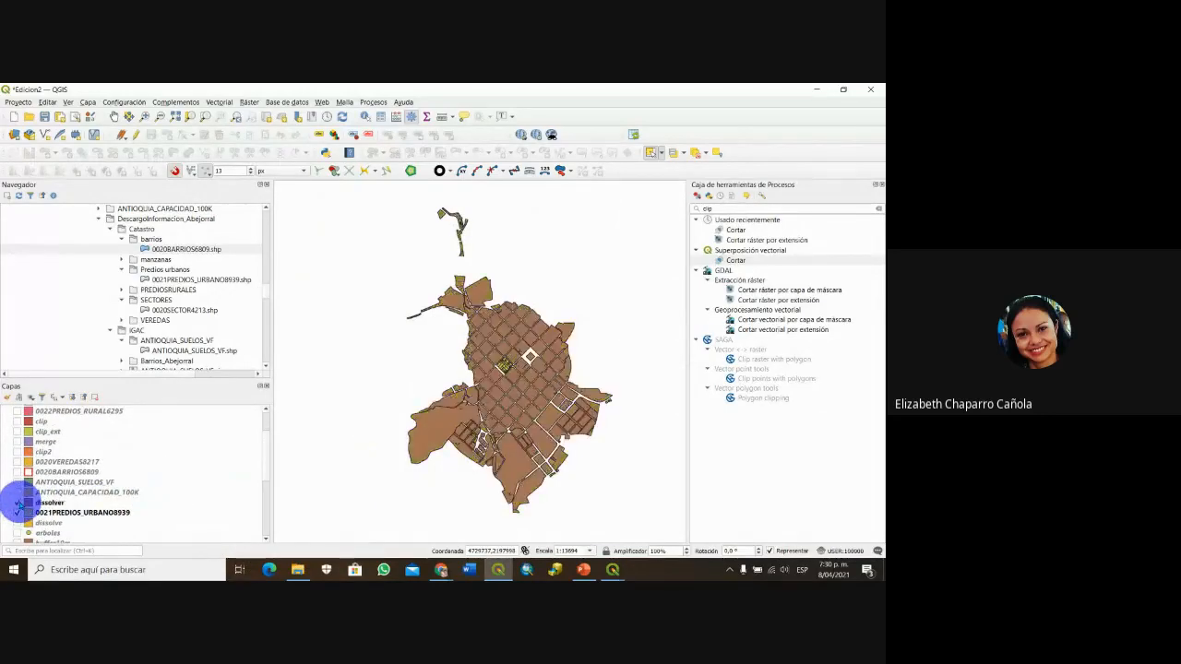
{"action": "left_click", "coordinate": [17, 503]}
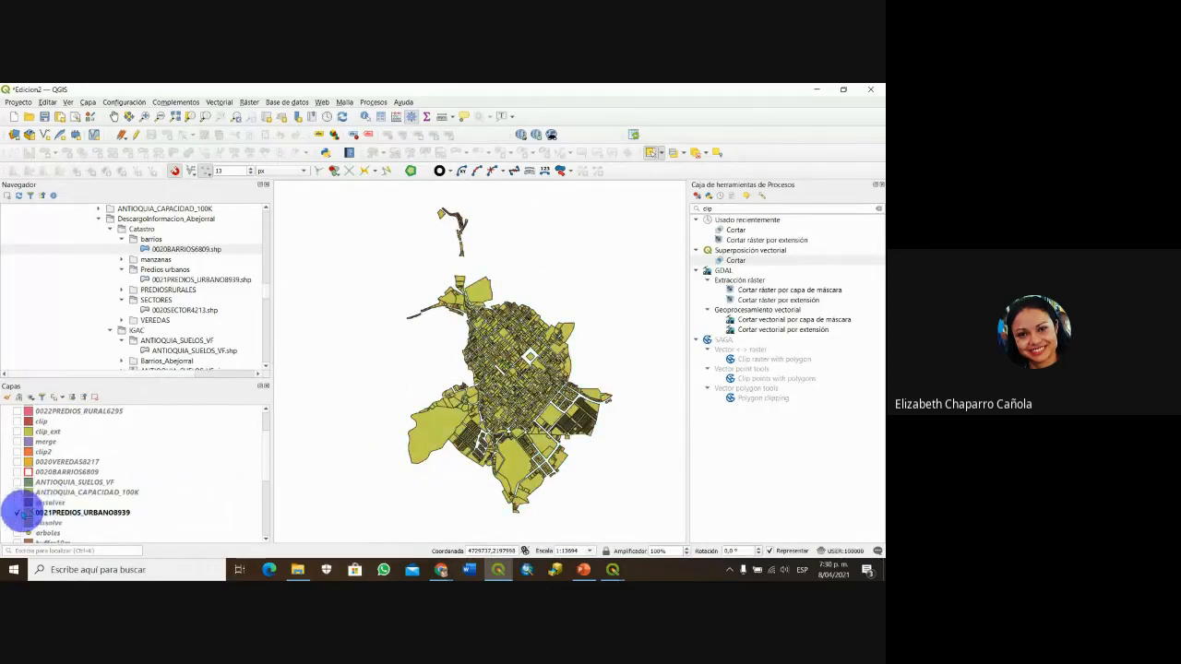
{"action": "left_click", "coordinate": [17, 513]}
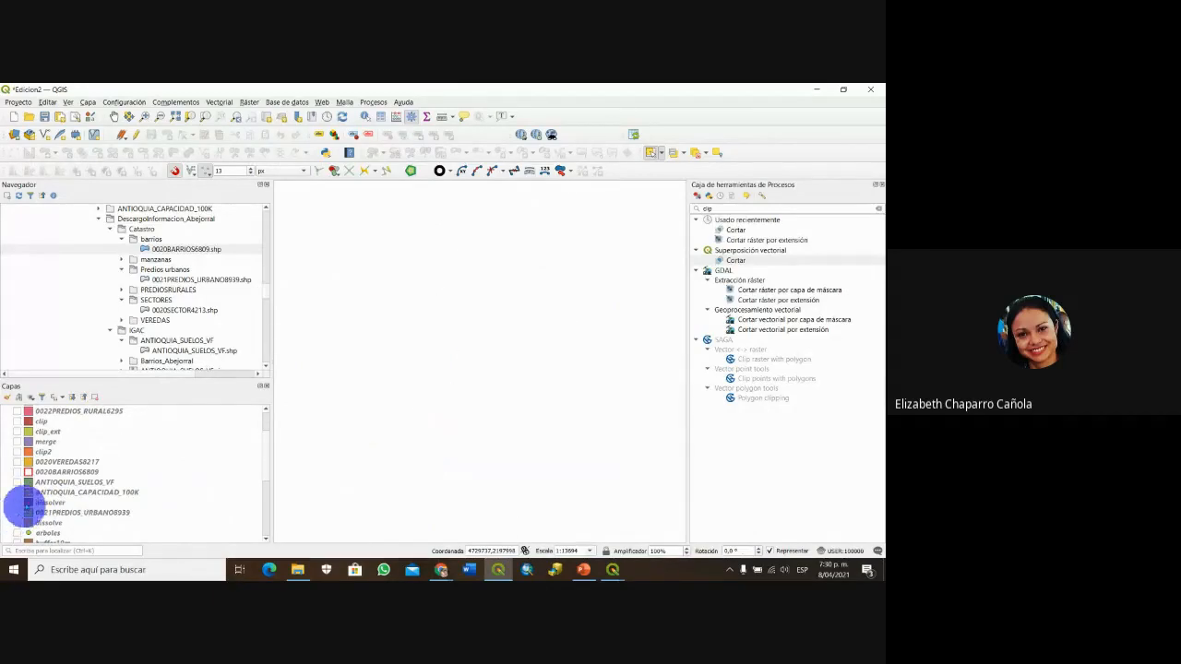
- Show the merge layer and bring its full extent into view on the map
{"action": "scroll", "coordinate": [129, 489], "scroll_direction": "up", "scroll_amount": 2}
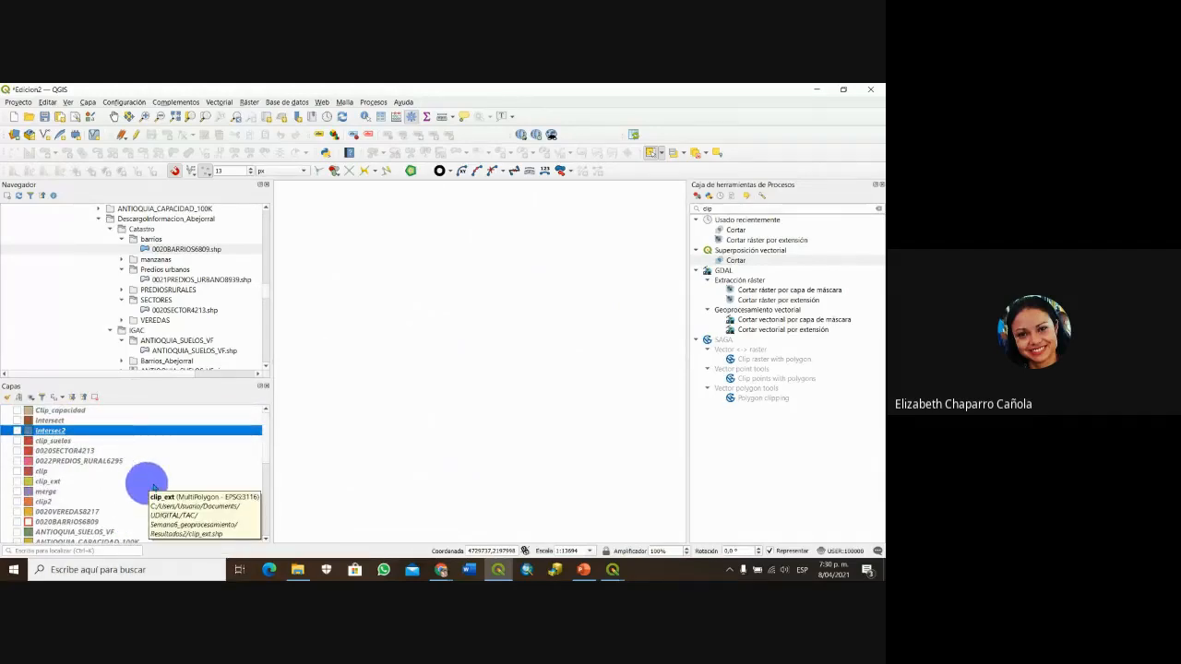
{"action": "scroll", "coordinate": [163, 485], "scroll_direction": "down", "scroll_amount": 1}
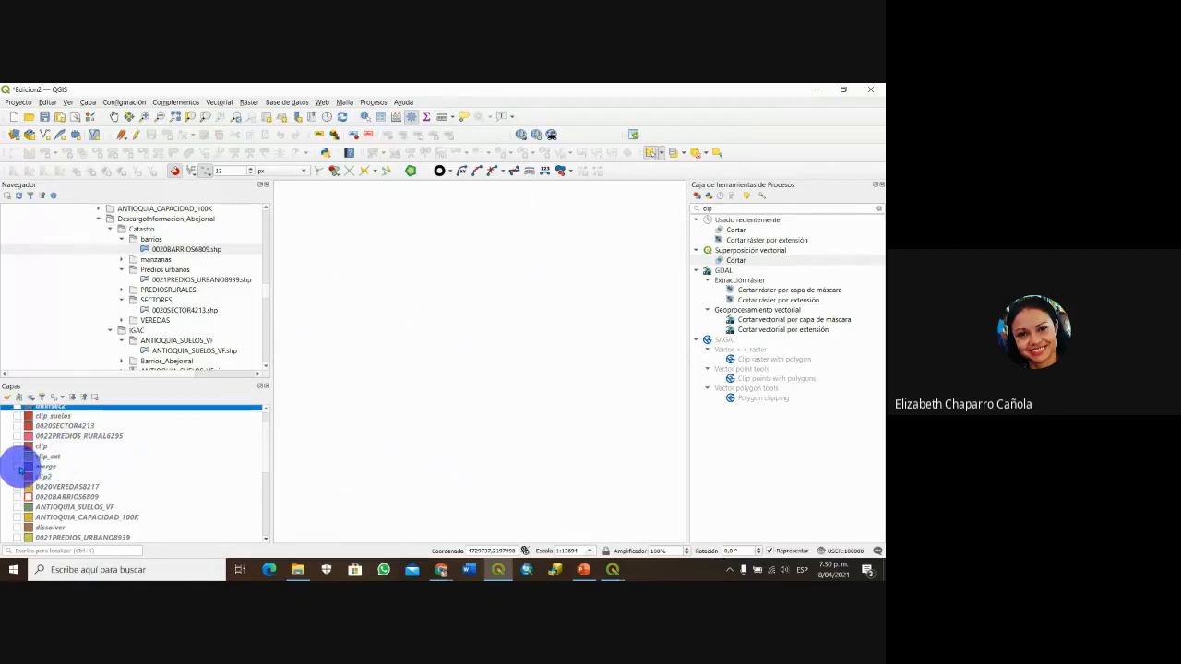
{"action": "left_click", "coordinate": [16, 467]}
{"action": "left_click_drag", "start_coordinate": [633, 487], "coordinate": [517, 269]}
{"action": "scroll", "coordinate": [574, 390], "scroll_direction": "down", "scroll_amount": 1}
{"action": "left_click_drag", "start_coordinate": [578, 412], "coordinate": [434, 316]}
{"action": "scroll", "coordinate": [470, 352], "scroll_direction": "down", "scroll_amount": 1}
{"action": "left_click_drag", "start_coordinate": [468, 354], "coordinate": [477, 382]}
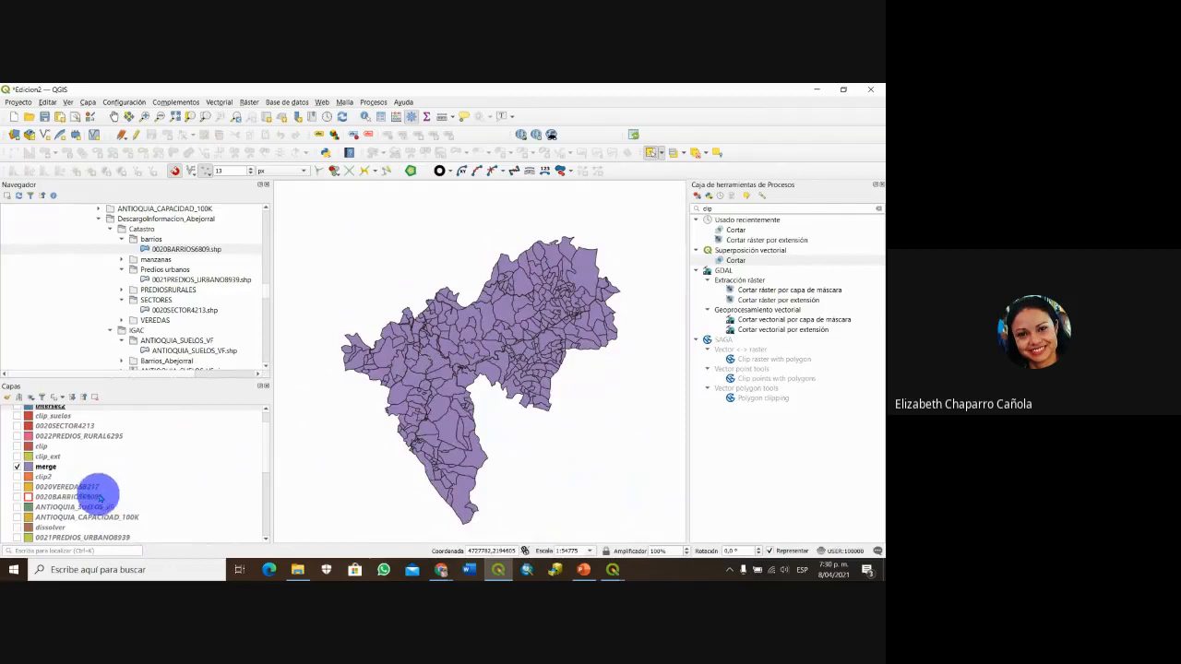
- Show Clip_capacidad together with merge to compare their locations, keeping intersect and intersec2 hidden
{"action": "scroll", "coordinate": [79, 482], "scroll_direction": "up", "scroll_amount": 1}
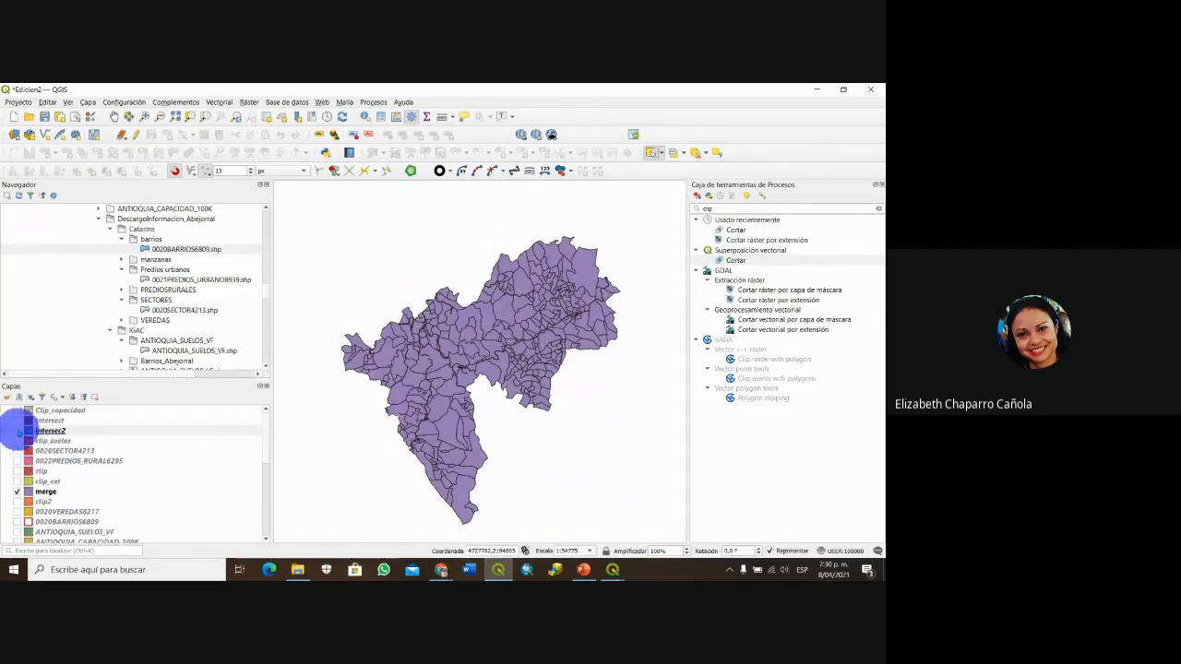
{"action": "left_click", "coordinate": [18, 431]}
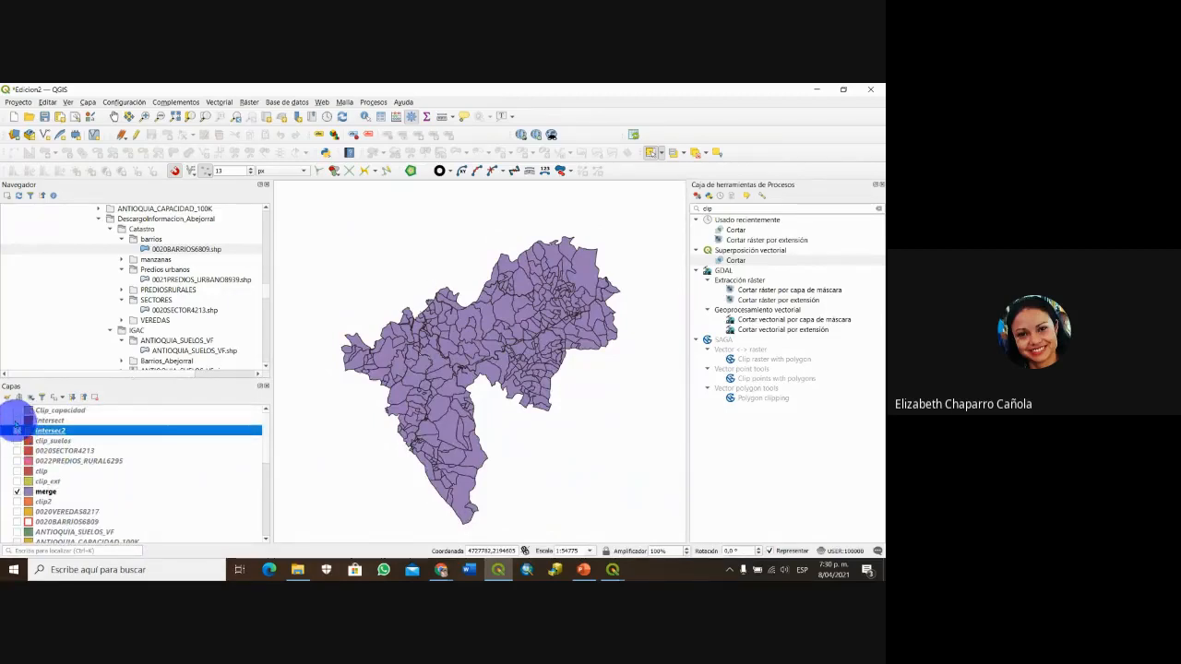
{"action": "left_click", "coordinate": [16, 421]}
{"action": "left_click", "coordinate": [17, 420]}
{"action": "left_click", "coordinate": [17, 411]}
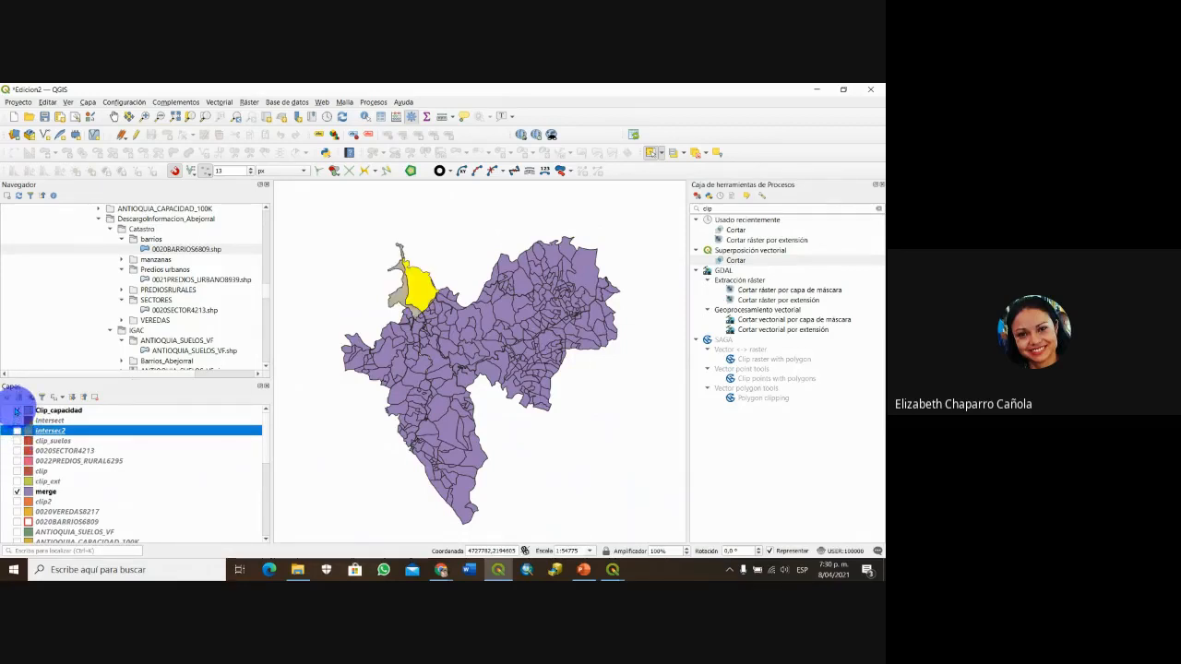
{"action": "left_click_drag", "start_coordinate": [520, 390], "coordinate": [529, 345]}
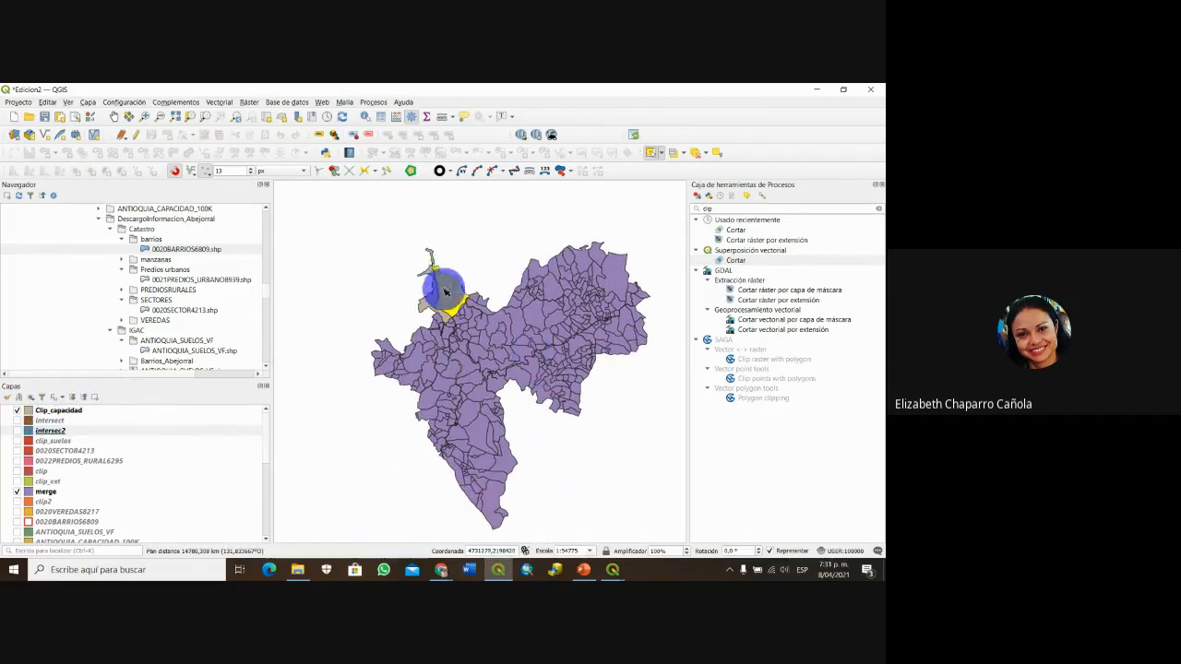
{"action": "left_click", "coordinate": [17, 410]}
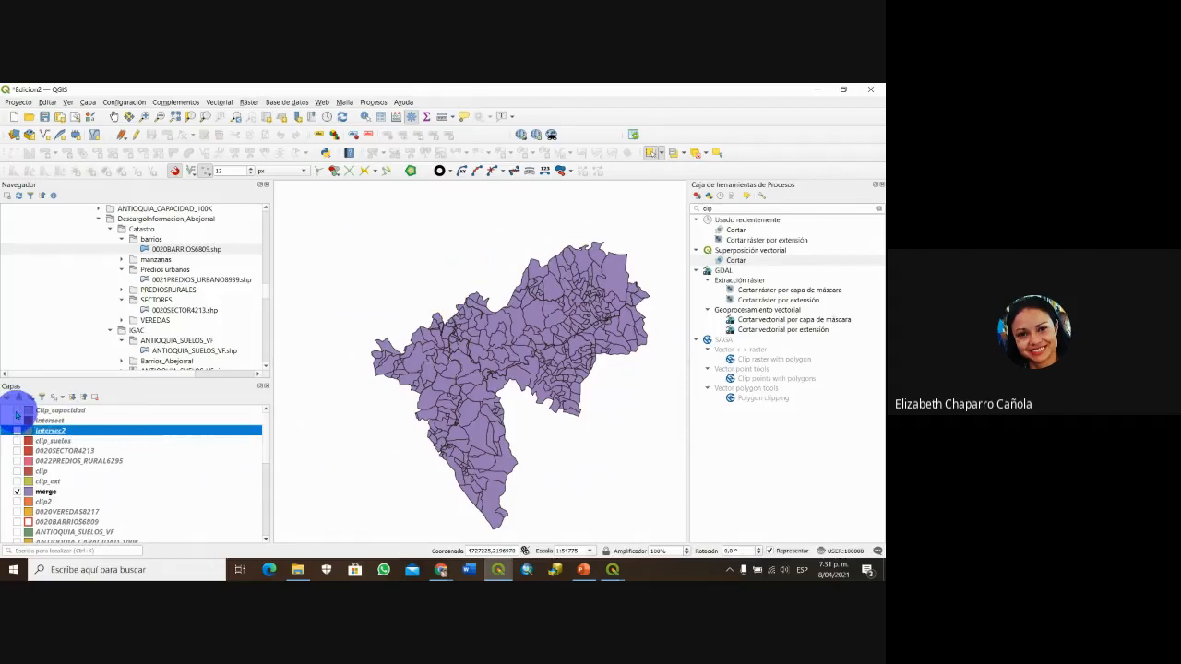
{"action": "left_click", "coordinate": [17, 411]}
- Examine the fields in the Clip_capacidad attribute table, and close the table
{"action": "left_click", "coordinate": [30, 410]}
{"action": "right_click", "coordinate": [33, 408]}
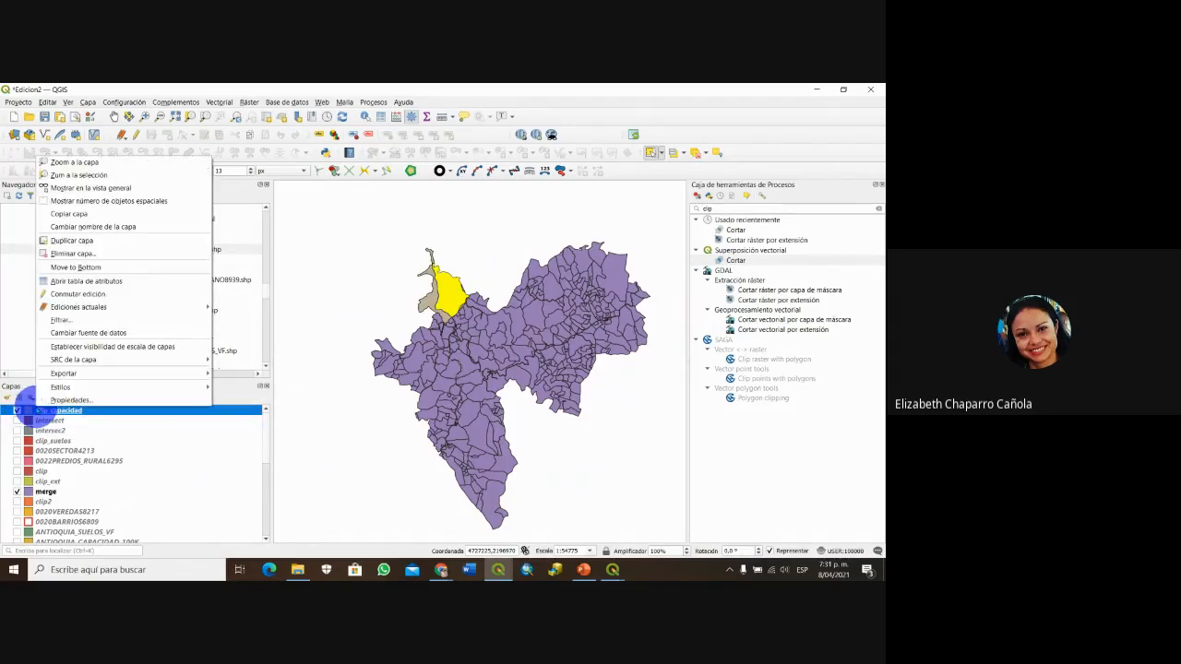
{"action": "left_click", "coordinate": [85, 281]}
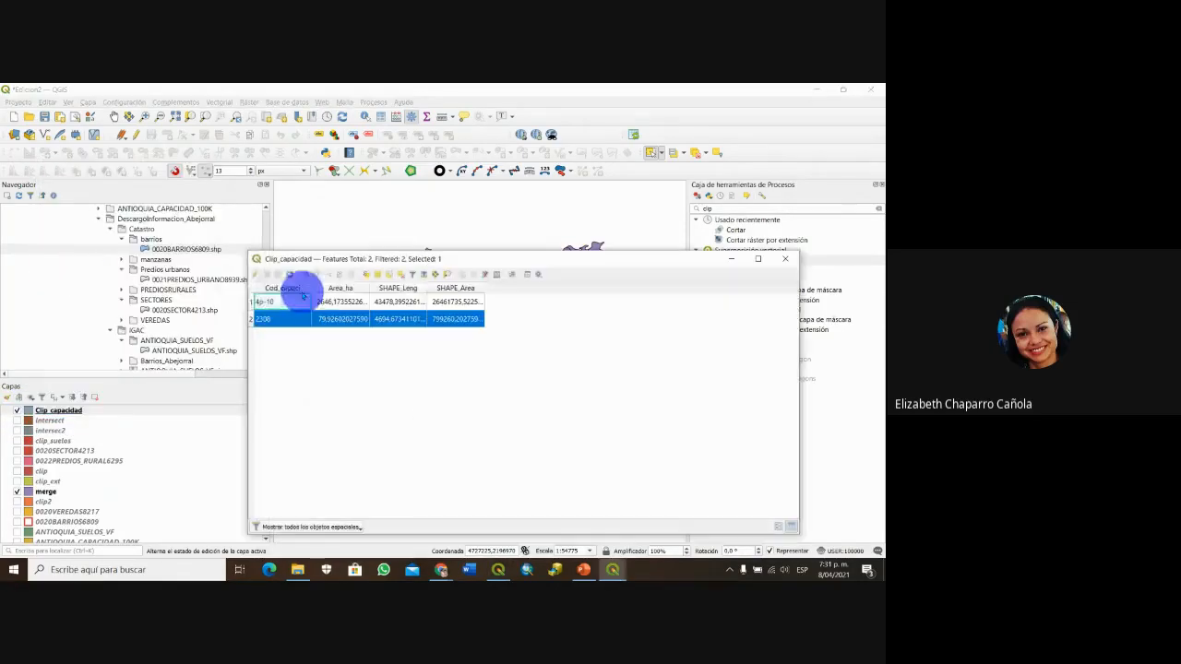
{"action": "left_click", "coordinate": [786, 261]}
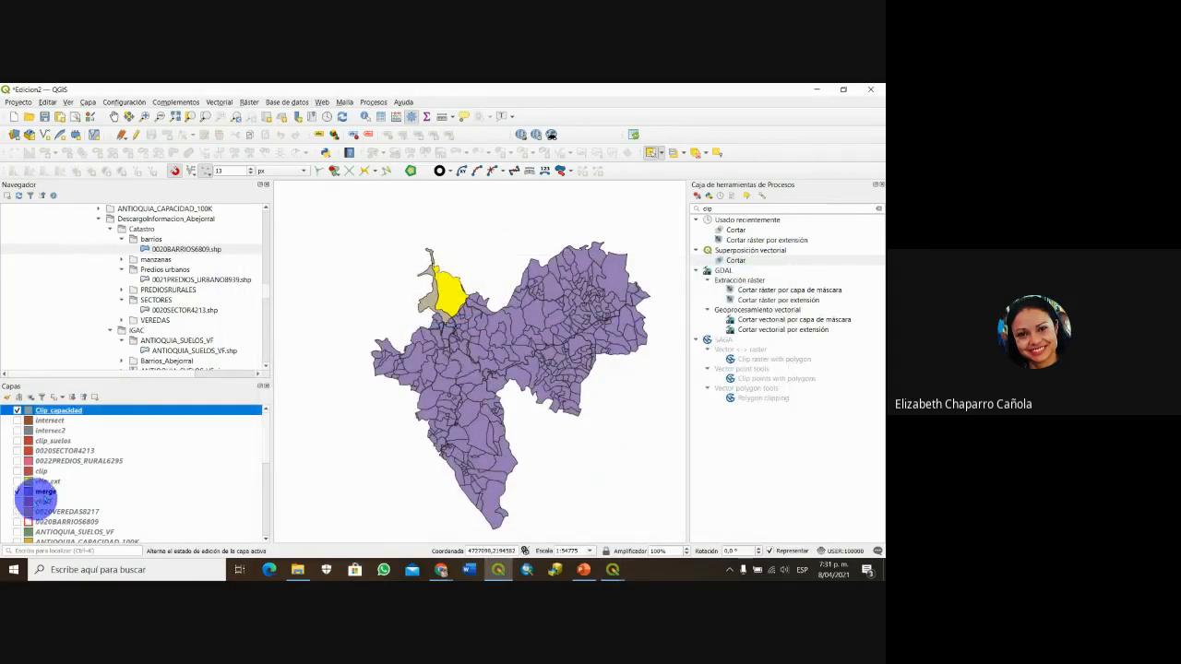
- Examine the property and location fields in the merge layer's attribute table, and close the table
{"action": "left_click", "coordinate": [42, 492]}
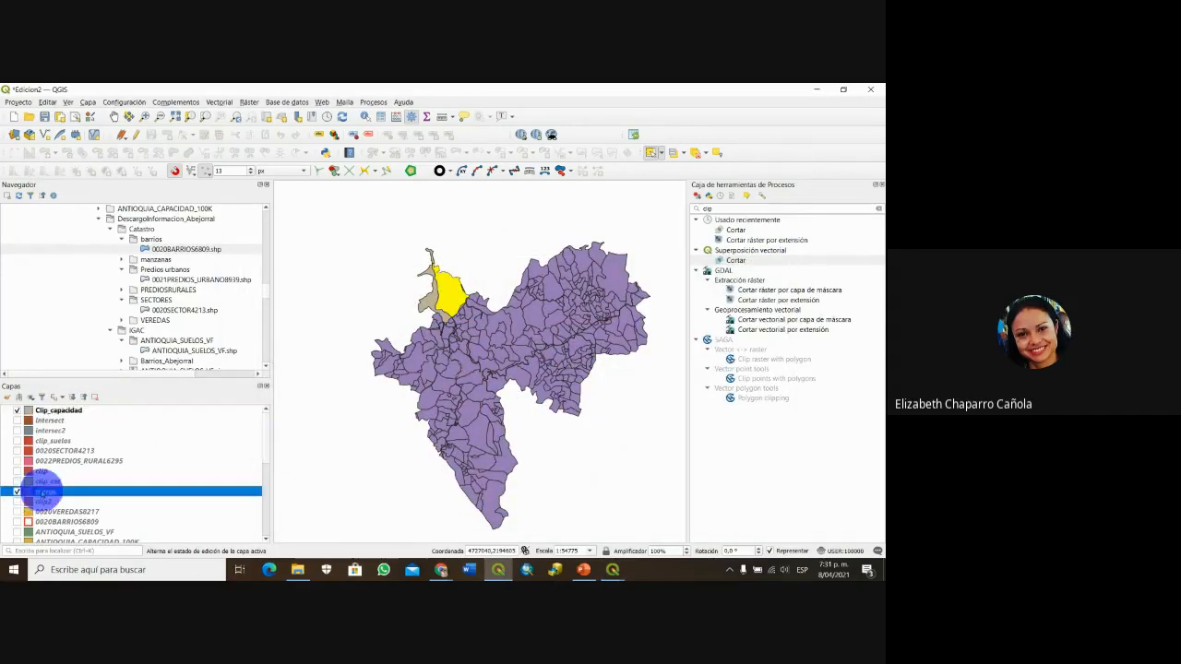
{"action": "right_click", "coordinate": [42, 491]}
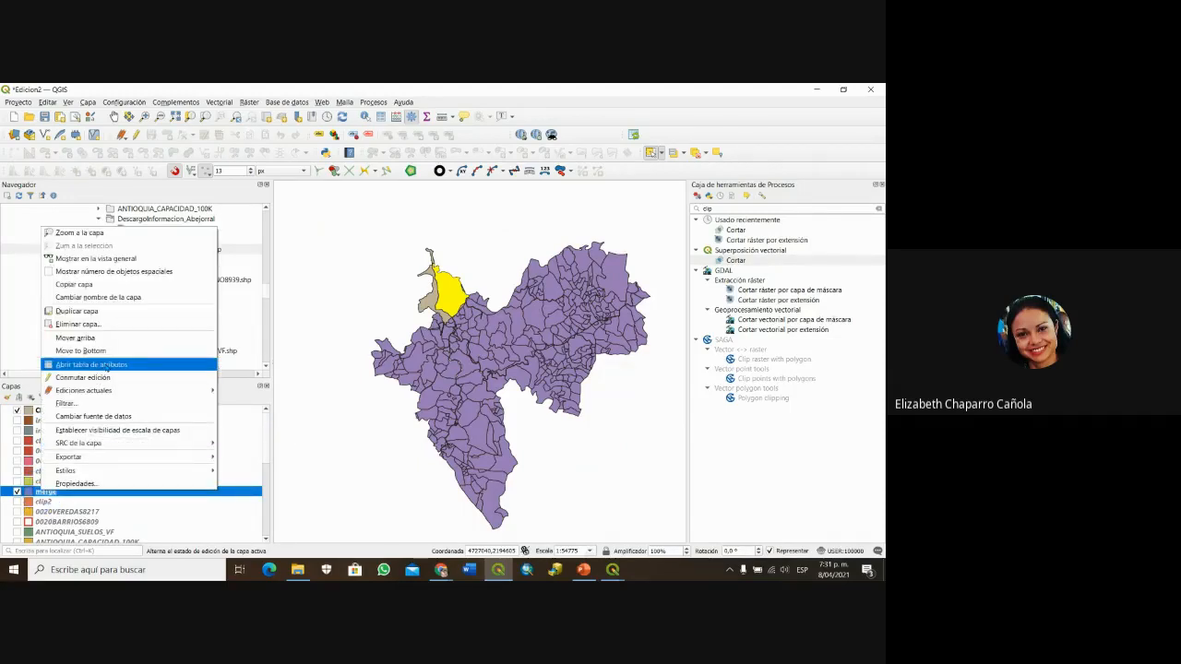
{"action": "left_click", "coordinate": [108, 365]}
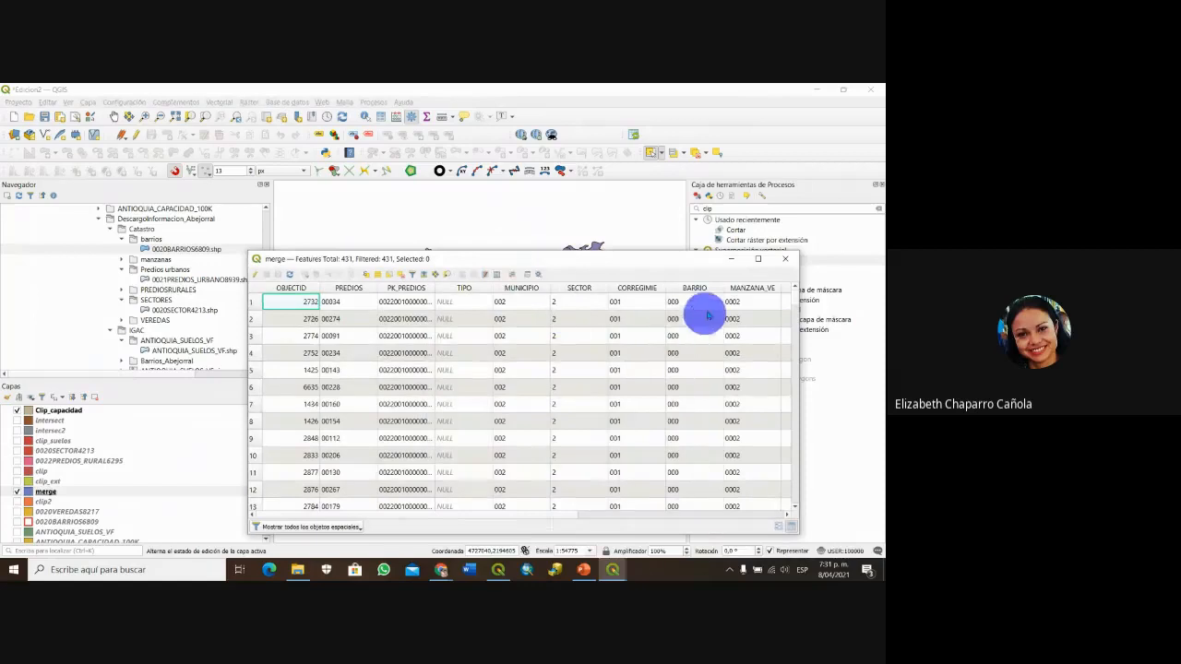
{"action": "left_click", "coordinate": [785, 258]}
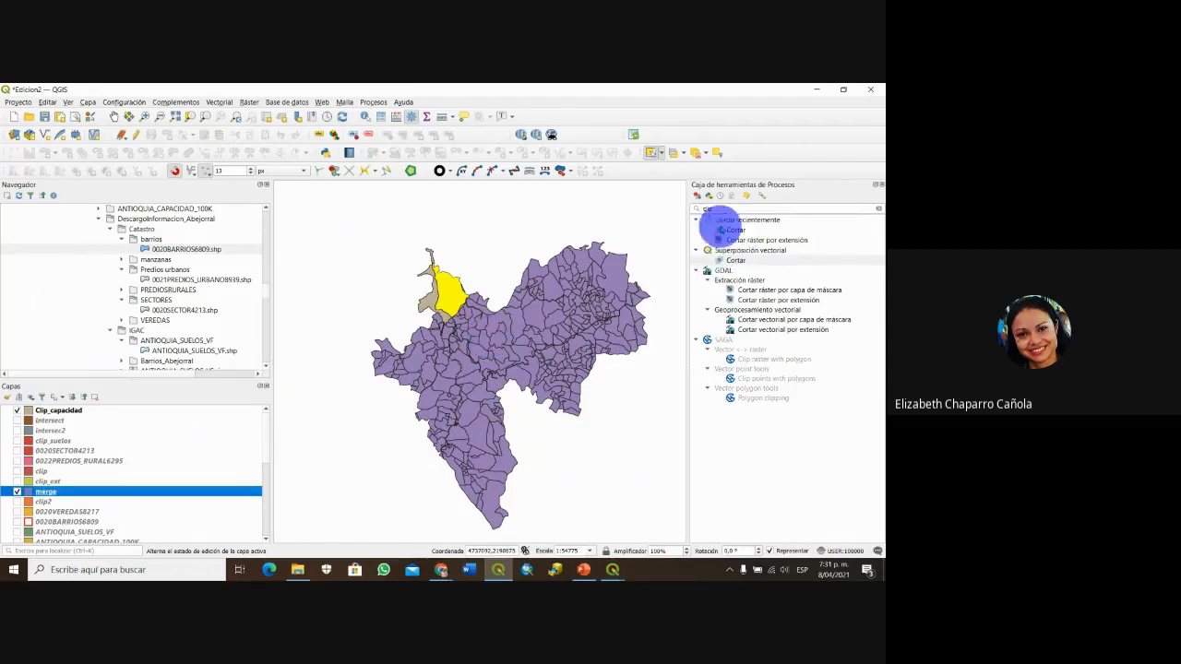
- Clear the processing toolbox search and set up a Union with merge as input and clip_ext as overlay layer
{"action": "left_click_drag", "start_coordinate": [715, 211], "coordinate": [702, 218]}
{"action": "key", "text": "BackSpace"}
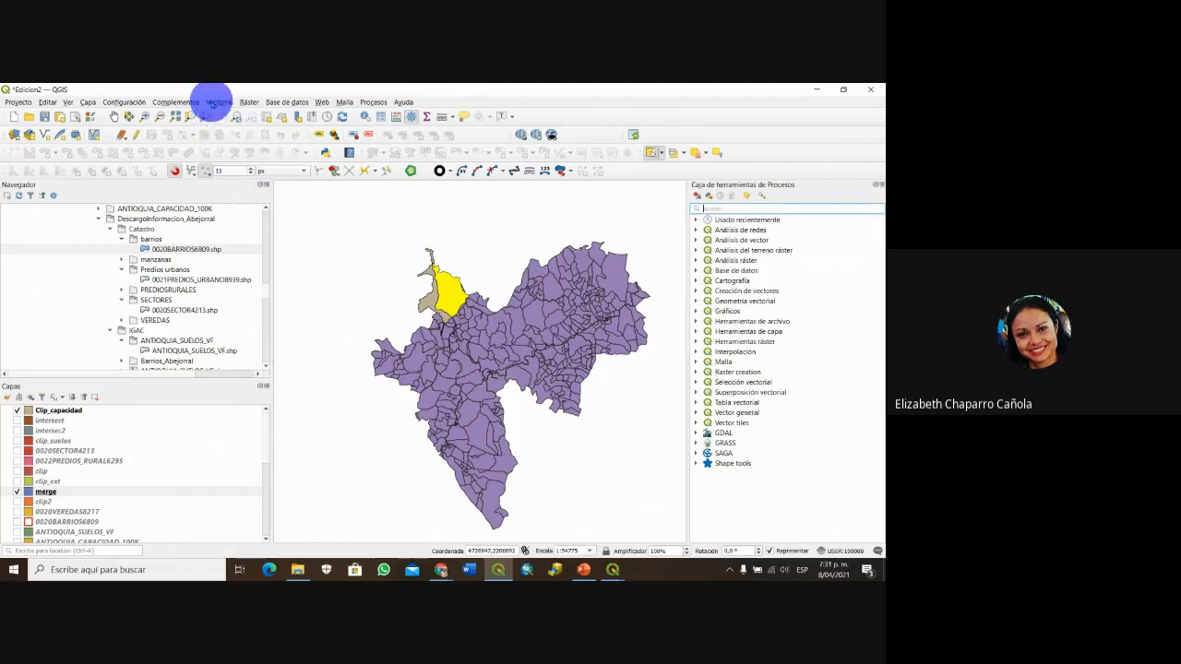
{"action": "left_click", "coordinate": [218, 101]}
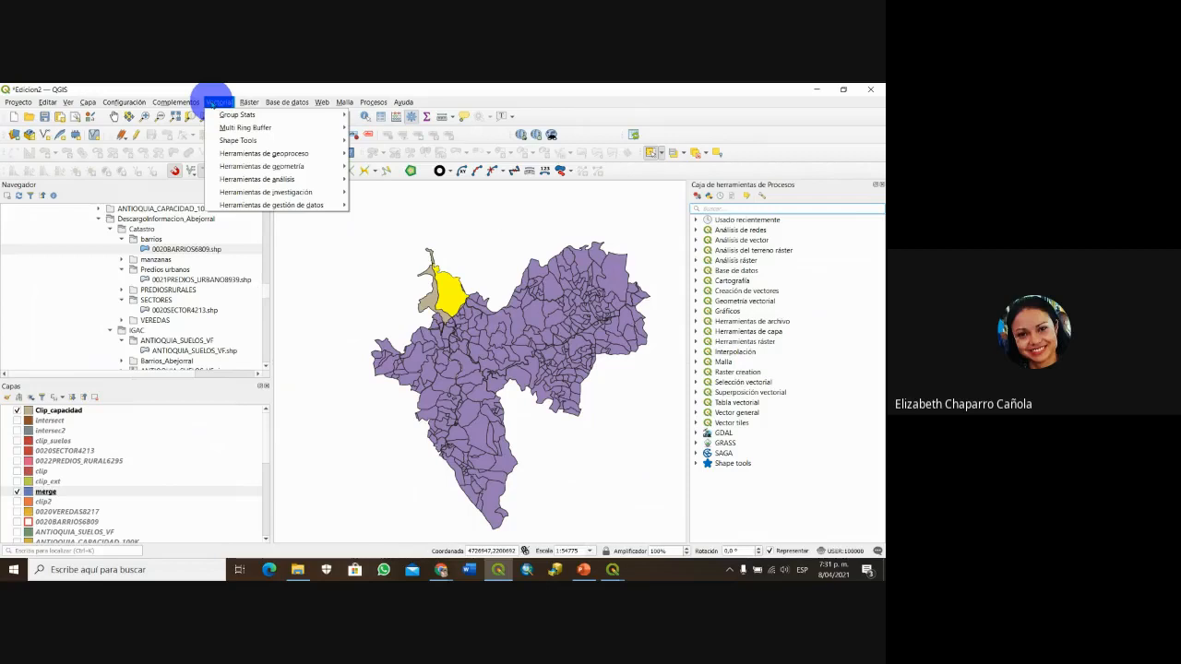
{"action": "mouse_move", "coordinate": [273, 154]}
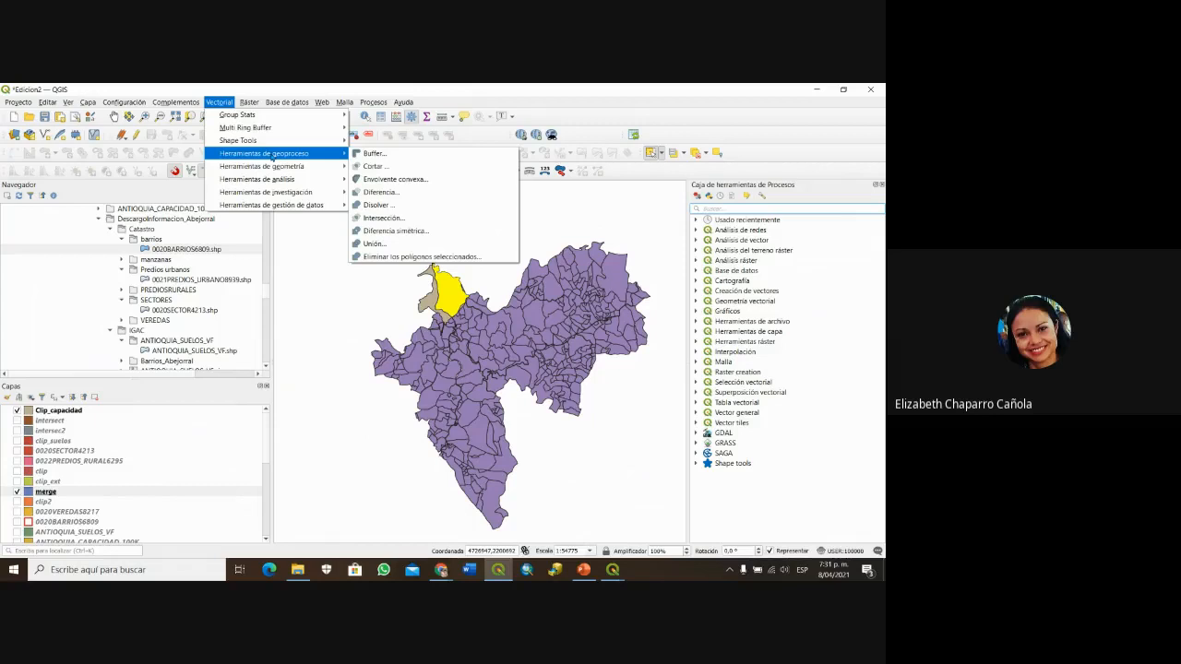
{"action": "left_click", "coordinate": [387, 246]}
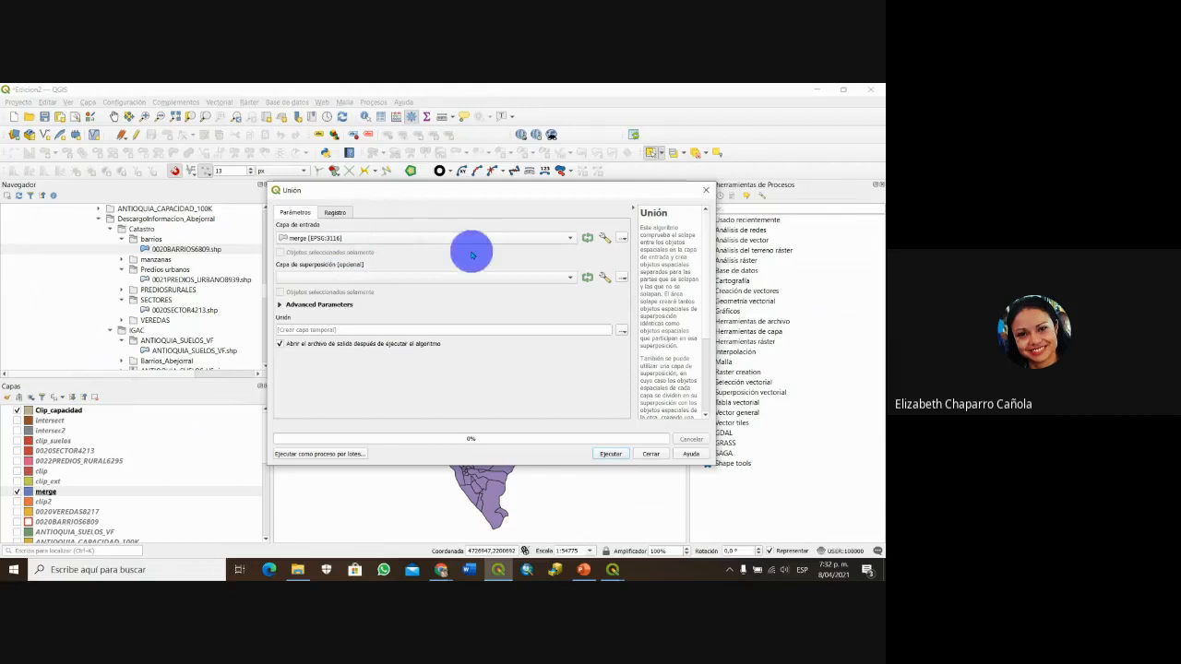
{"action": "left_click", "coordinate": [571, 278]}
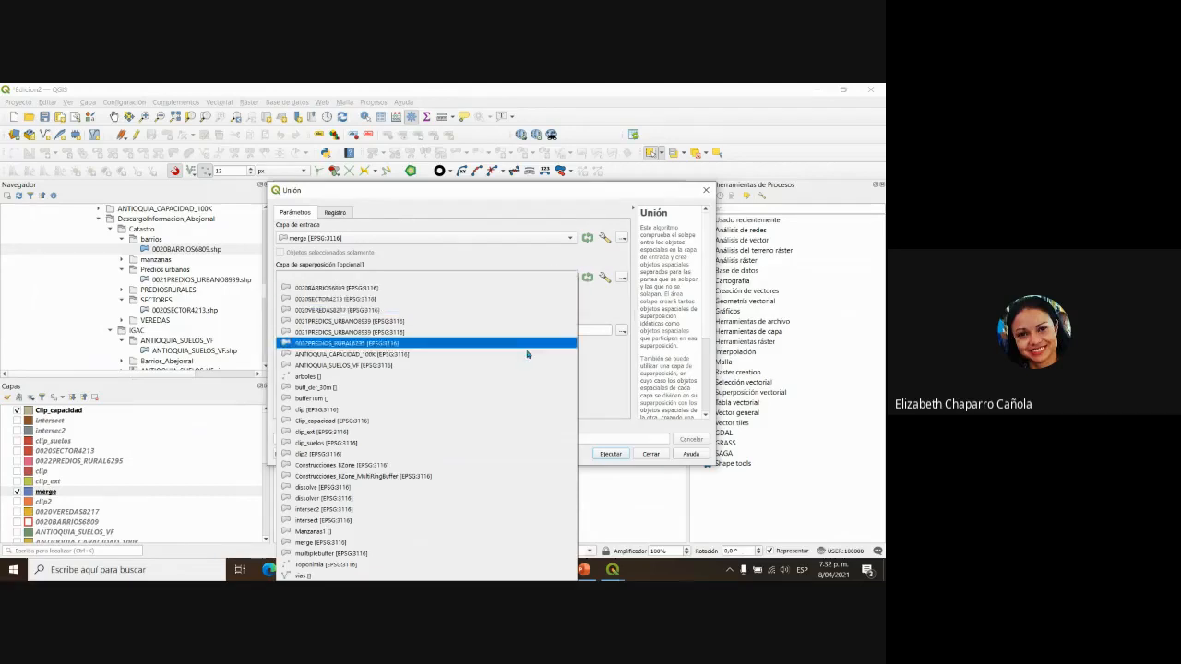
{"action": "left_click", "coordinate": [495, 431]}
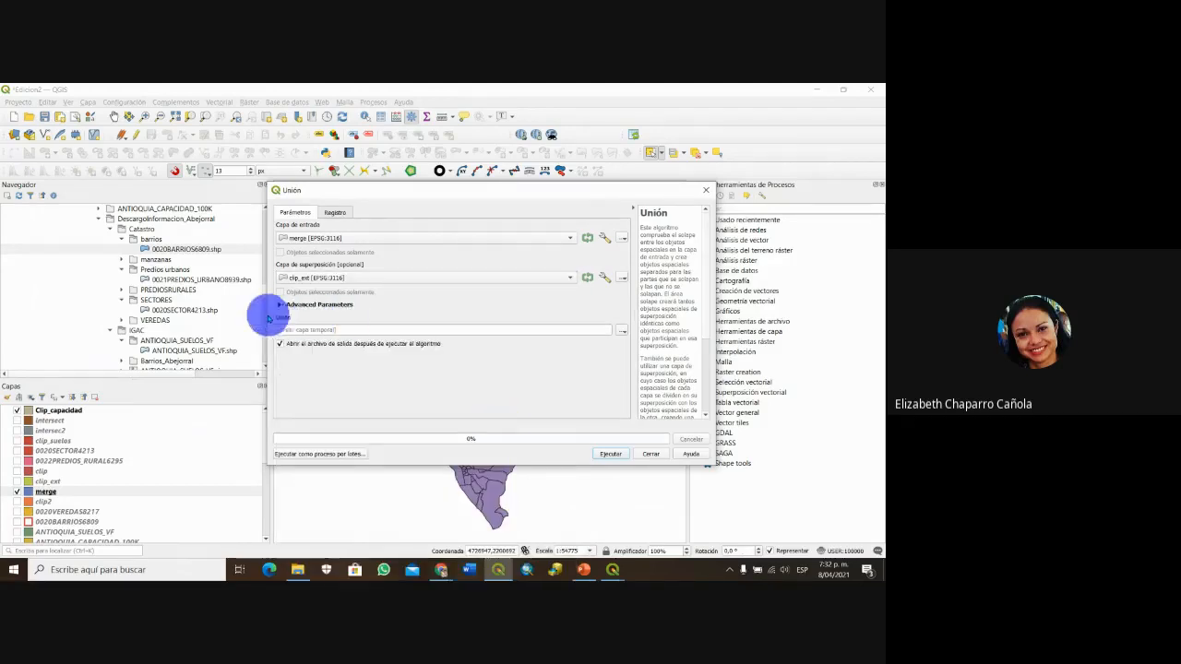
- Save the Union output as the shapefile union in the Resultados2 folder, run the tool and close its dialog
{"action": "left_click", "coordinate": [622, 330]}
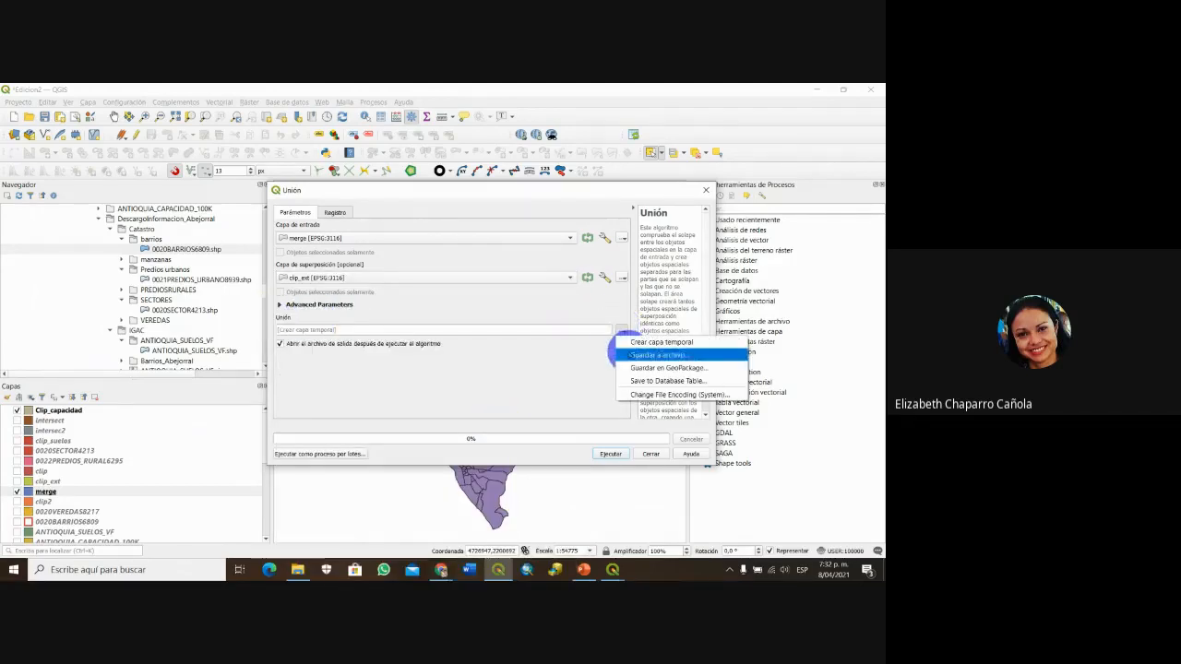
{"action": "left_click", "coordinate": [657, 354]}
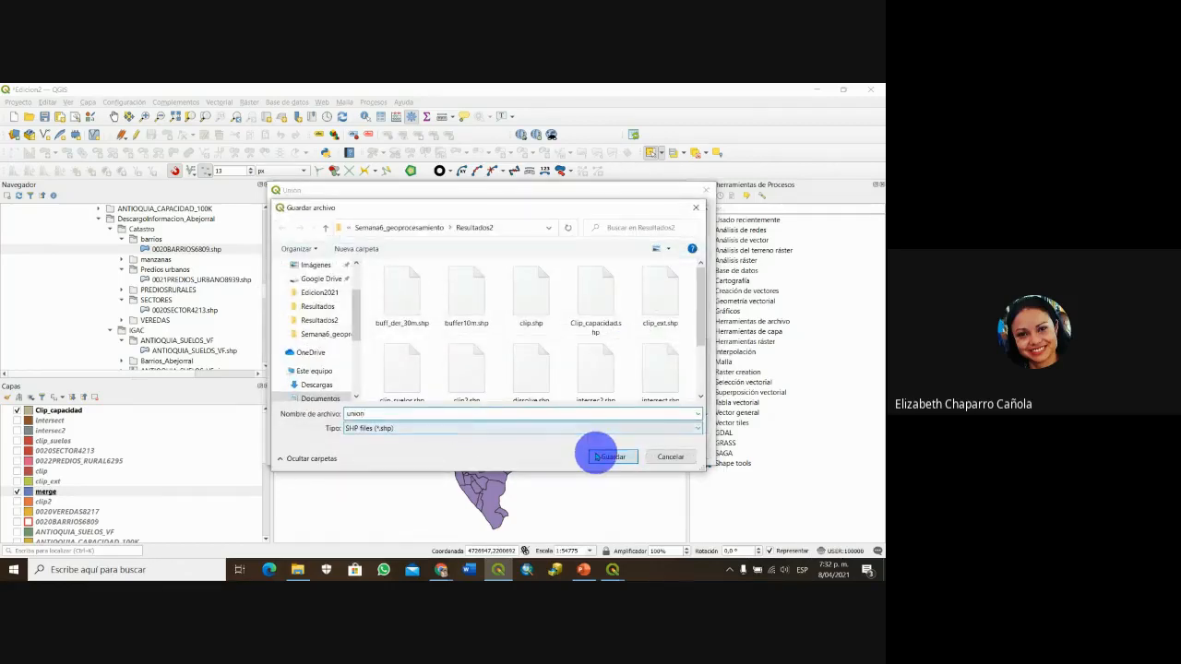
{"action": "left_click", "coordinate": [600, 455]}
{"action": "left_click", "coordinate": [596, 455]}
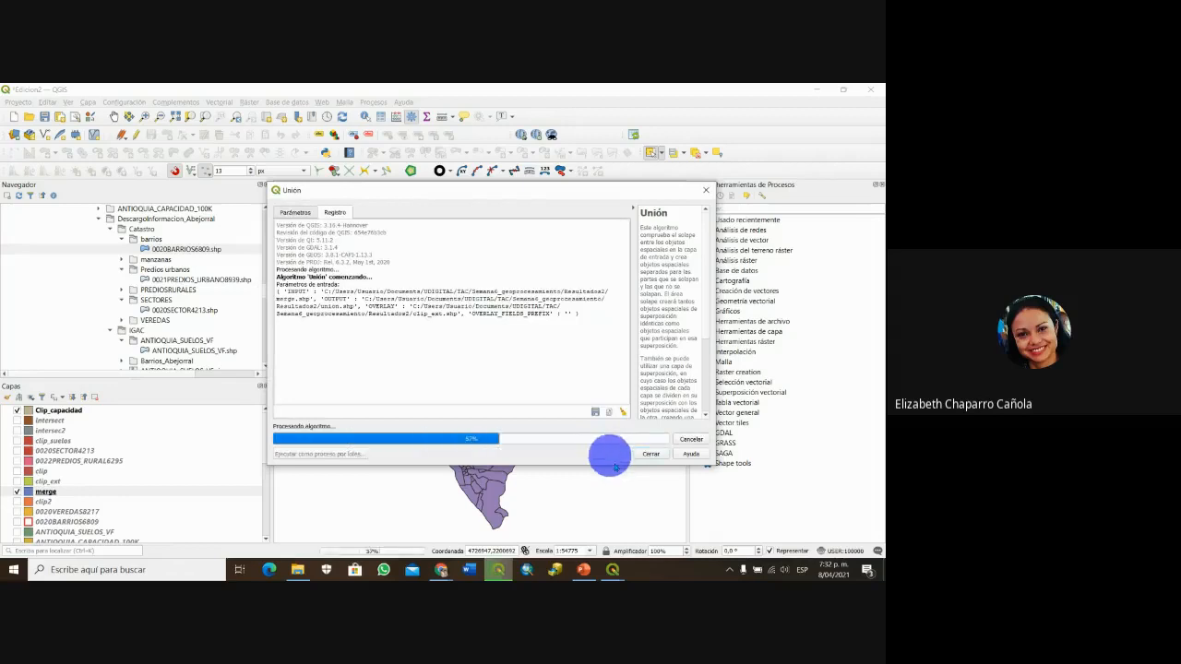
{"action": "left_click", "coordinate": [652, 456]}
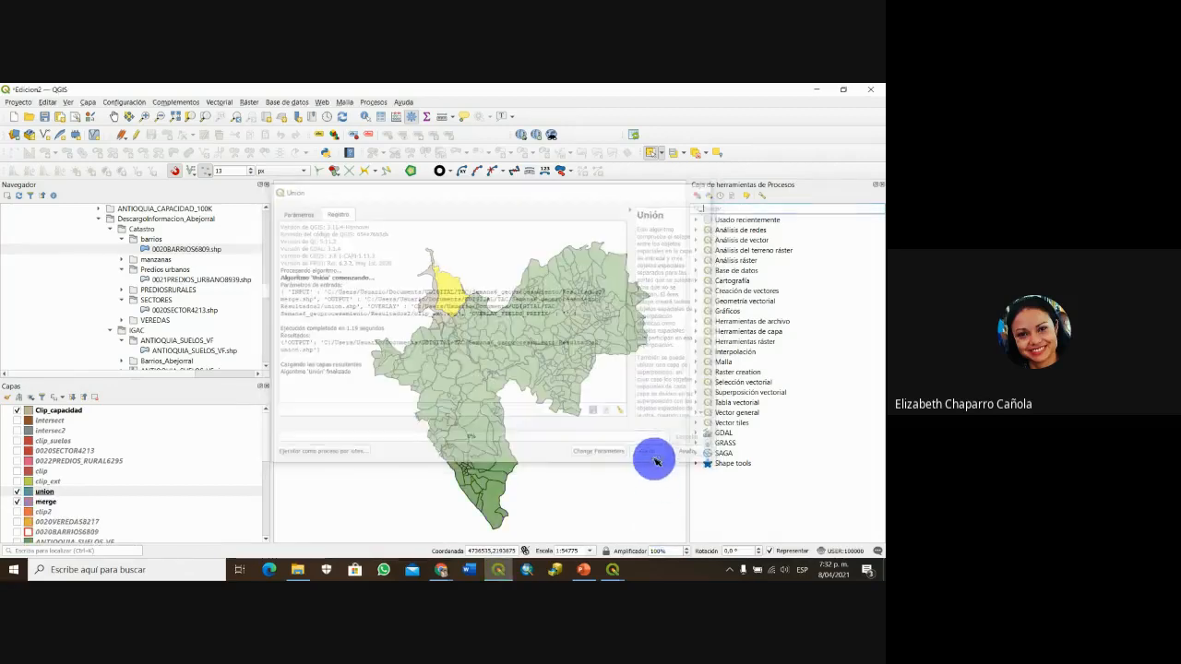
- Hide merge and Clip_capacidad so only the union layer shows, and inspect its polygons up close
{"action": "left_click", "coordinate": [17, 502]}
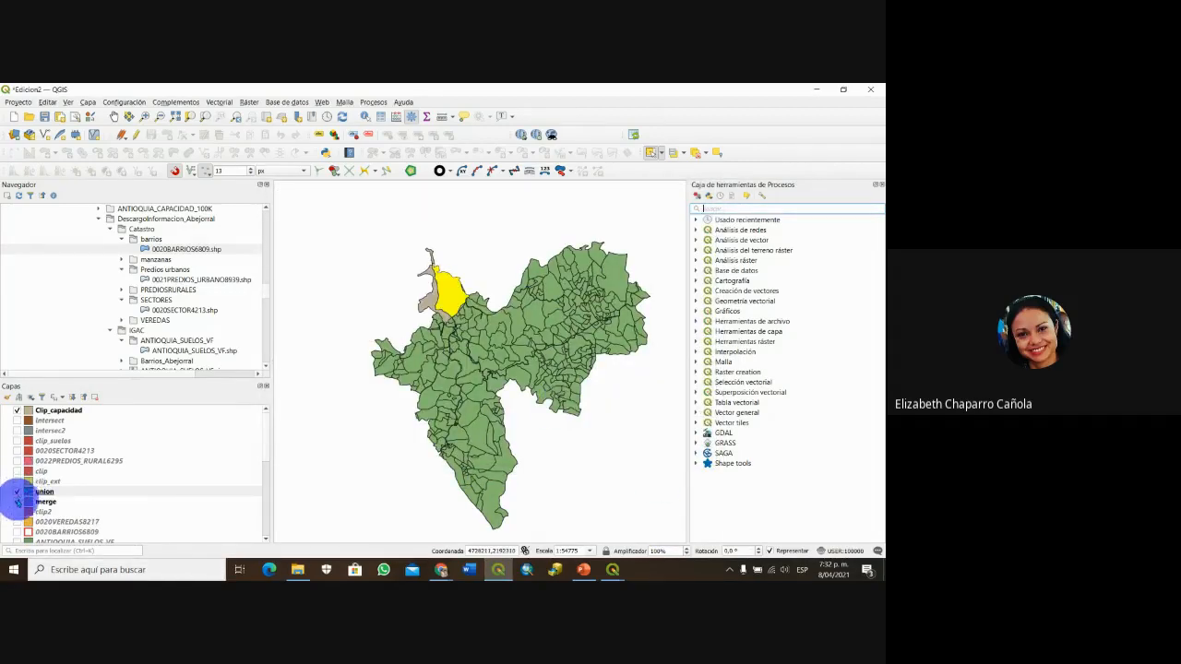
{"action": "left_click", "coordinate": [23, 492]}
{"action": "left_click", "coordinate": [17, 410]}
{"action": "left_click_drag", "start_coordinate": [330, 406], "coordinate": [383, 424]}
{"action": "scroll", "coordinate": [425, 338], "scroll_direction": "up", "scroll_amount": 2}
{"action": "left_click_drag", "start_coordinate": [483, 354], "coordinate": [458, 279]}
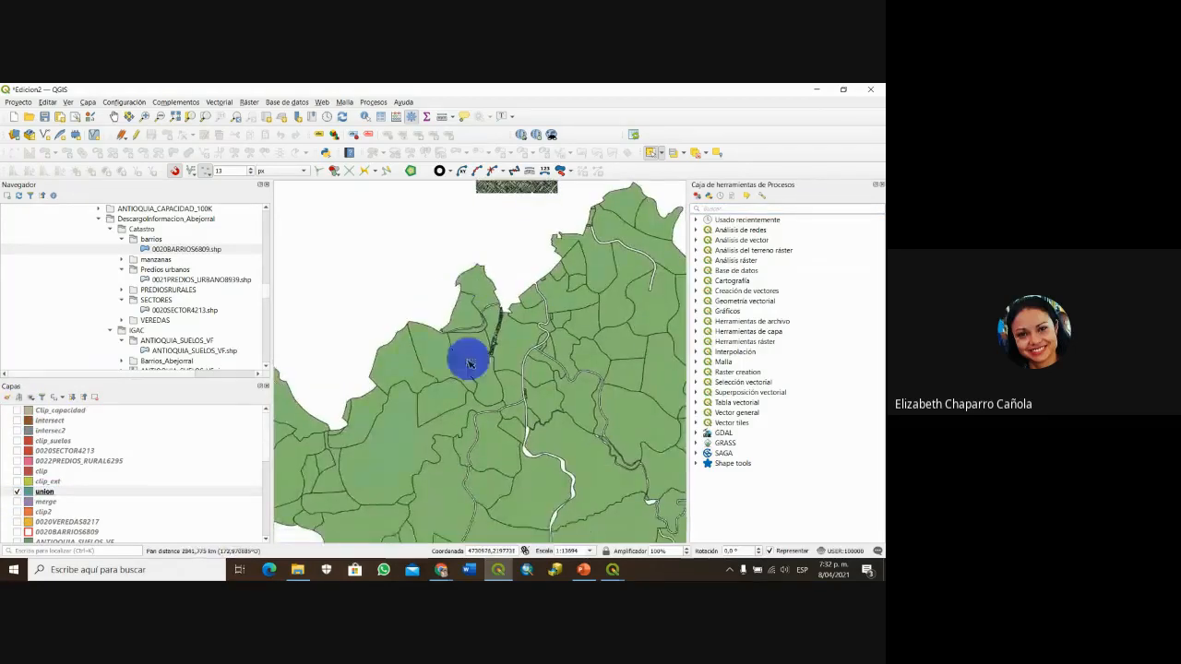
{"action": "left_click_drag", "start_coordinate": [464, 375], "coordinate": [480, 325]}
- Open the union layer's attribute table and examine the fields carried over from both source layers
{"action": "left_click", "coordinate": [44, 492]}
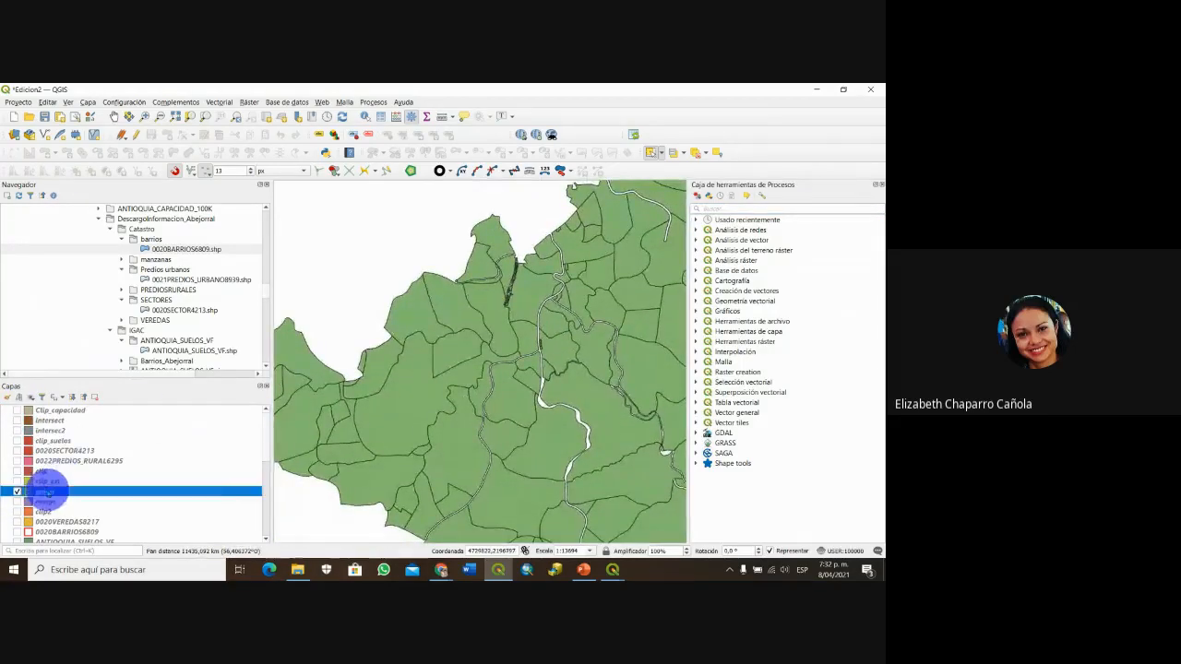
{"action": "right_click", "coordinate": [45, 492]}
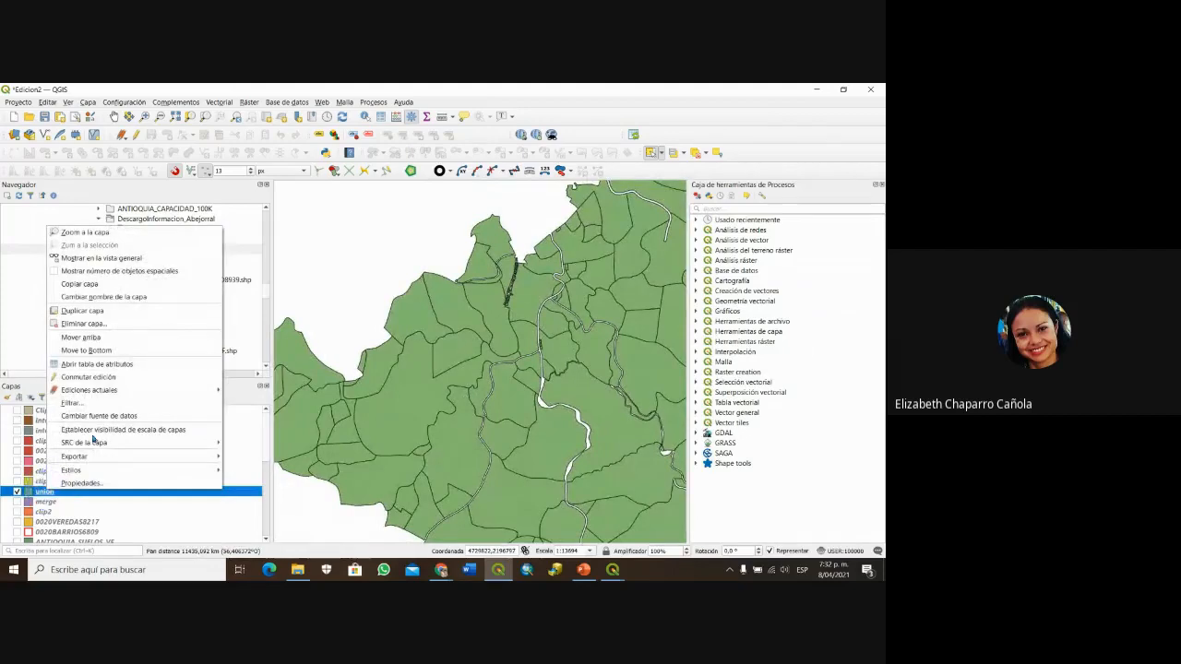
{"action": "left_click", "coordinate": [102, 364]}
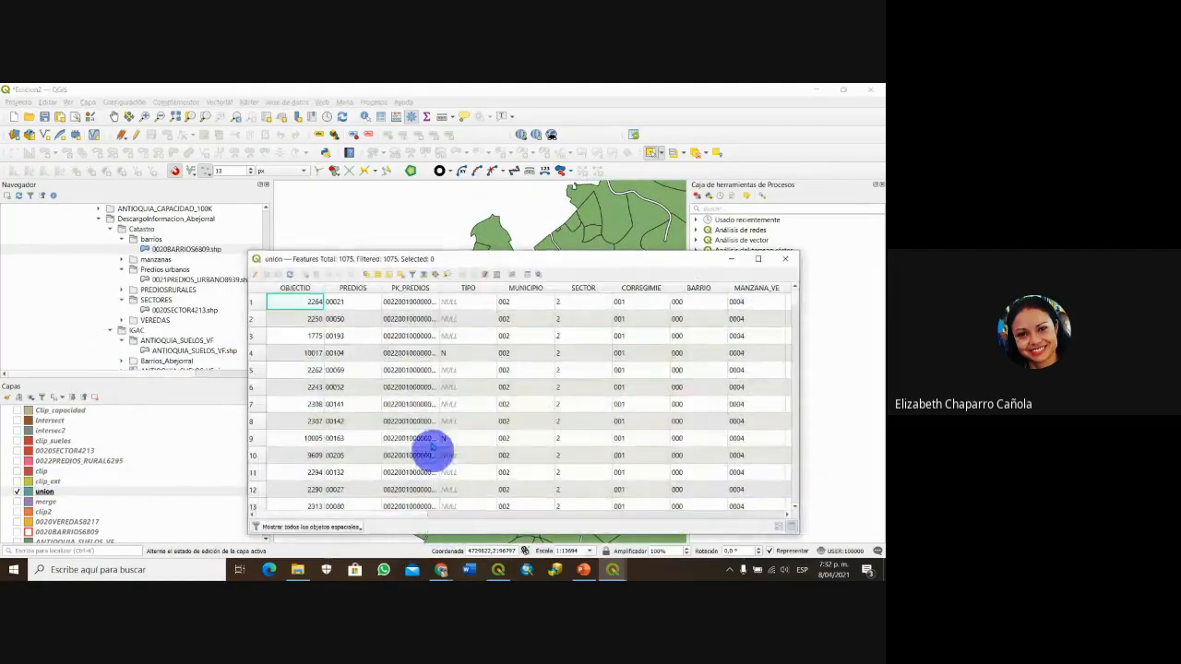
{"action": "left_click_drag", "start_coordinate": [432, 251], "coordinate": [373, 214]}
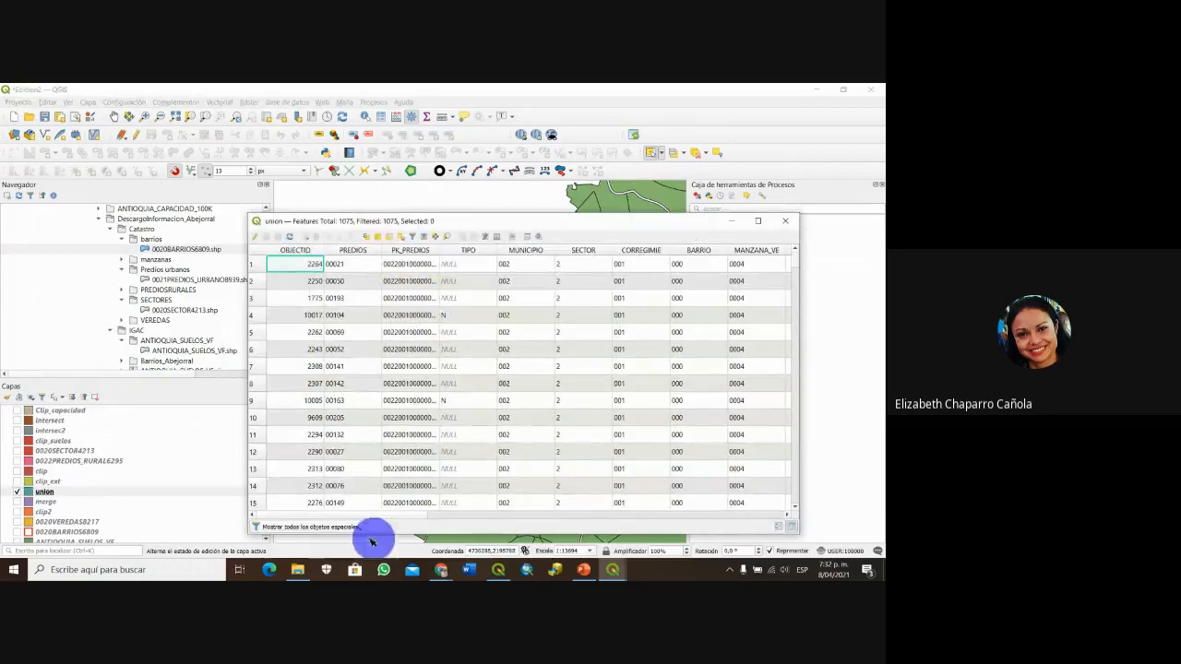
{"action": "left_click", "coordinate": [487, 515]}
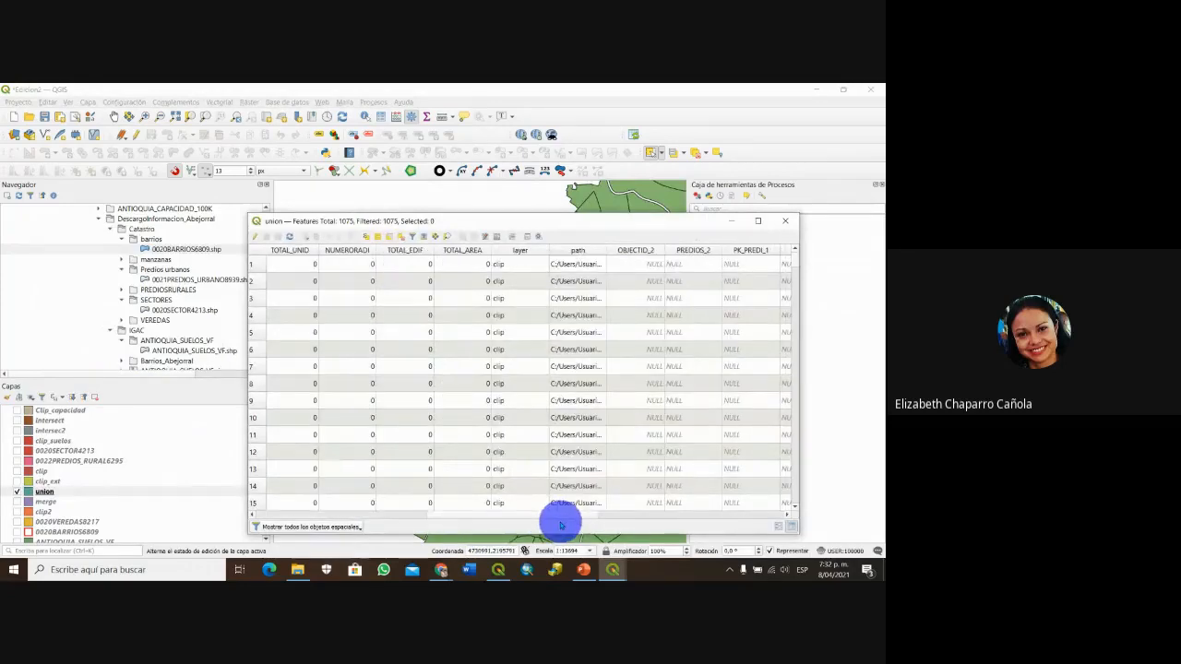
{"action": "left_click", "coordinate": [625, 516]}
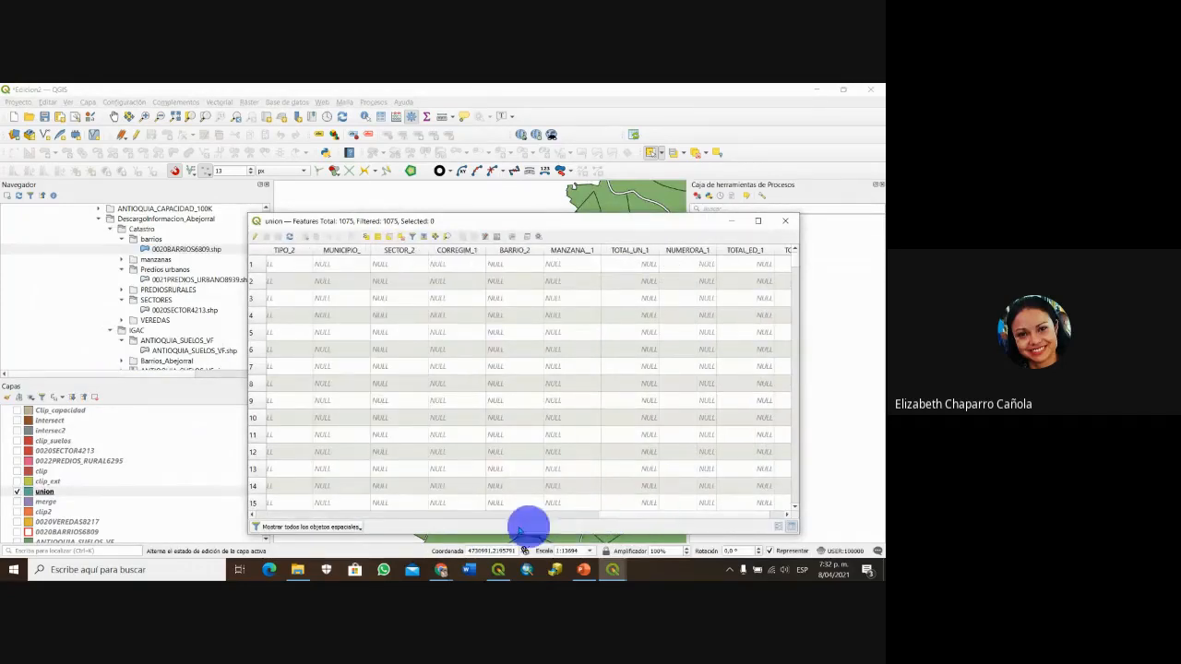
{"action": "left_click", "coordinate": [617, 514]}
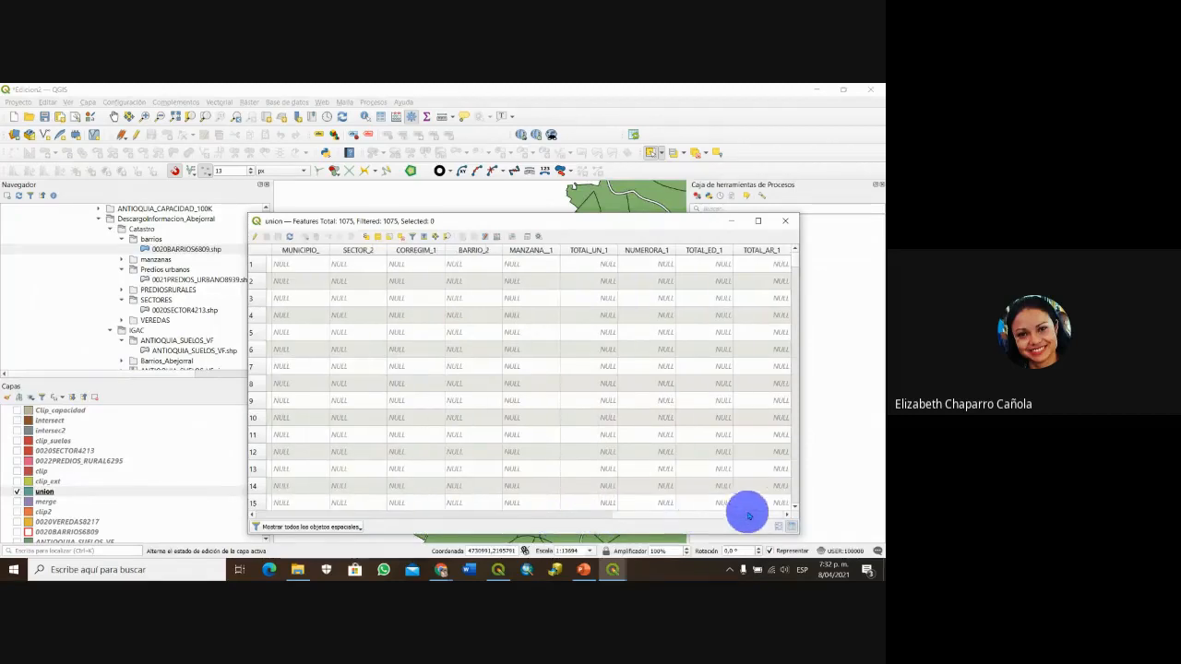
{"action": "scroll", "coordinate": [745, 301], "scroll_direction": "down", "scroll_amount": 20}
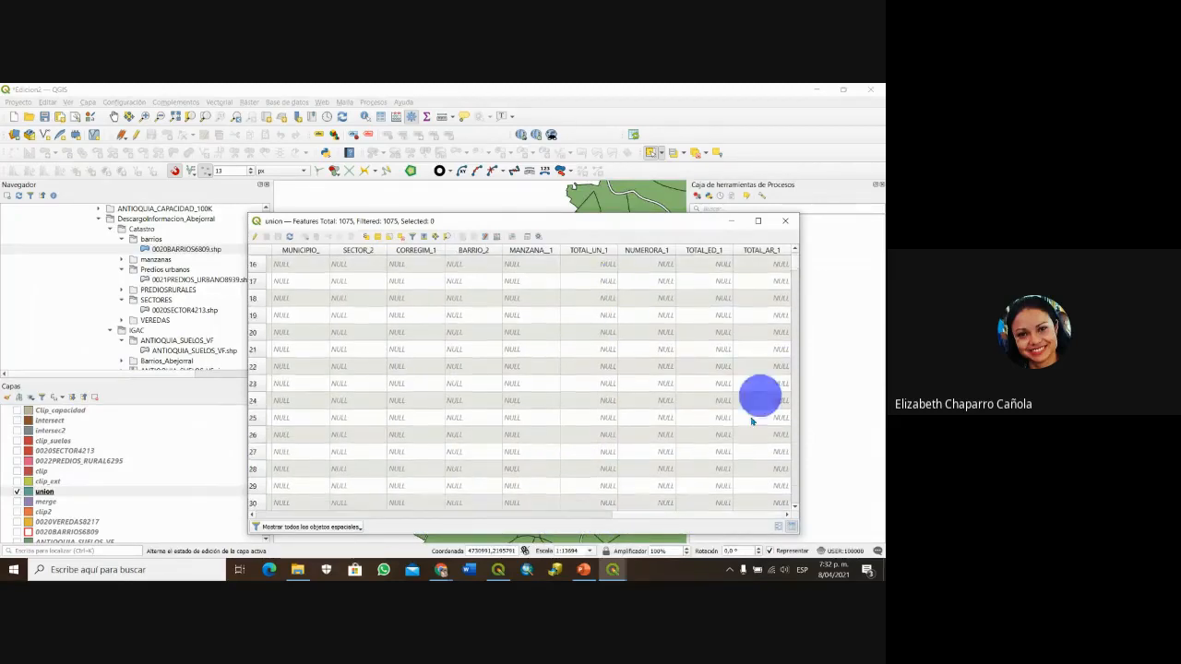
{"action": "scroll", "coordinate": [754, 452], "scroll_direction": "up", "scroll_amount": 20}
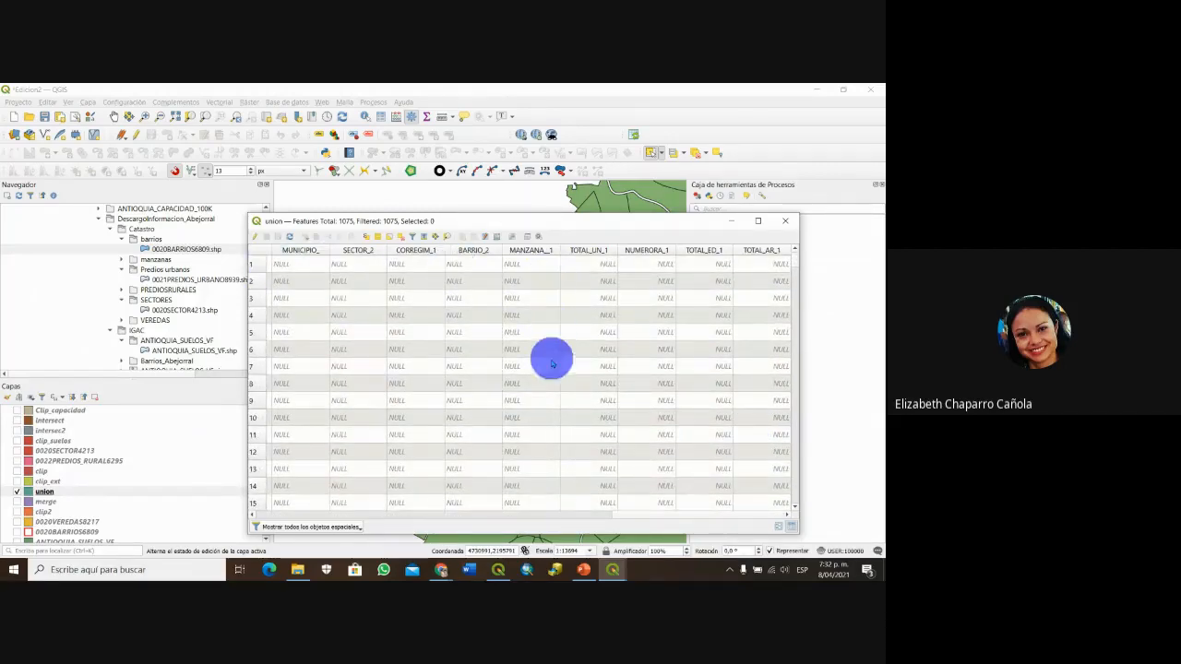
- Compare the layer and path fields with OBJECTID_2 and PREDIOS_2 in records further down the union table
{"action": "left_click_drag", "start_coordinate": [569, 514], "coordinate": [598, 520]}
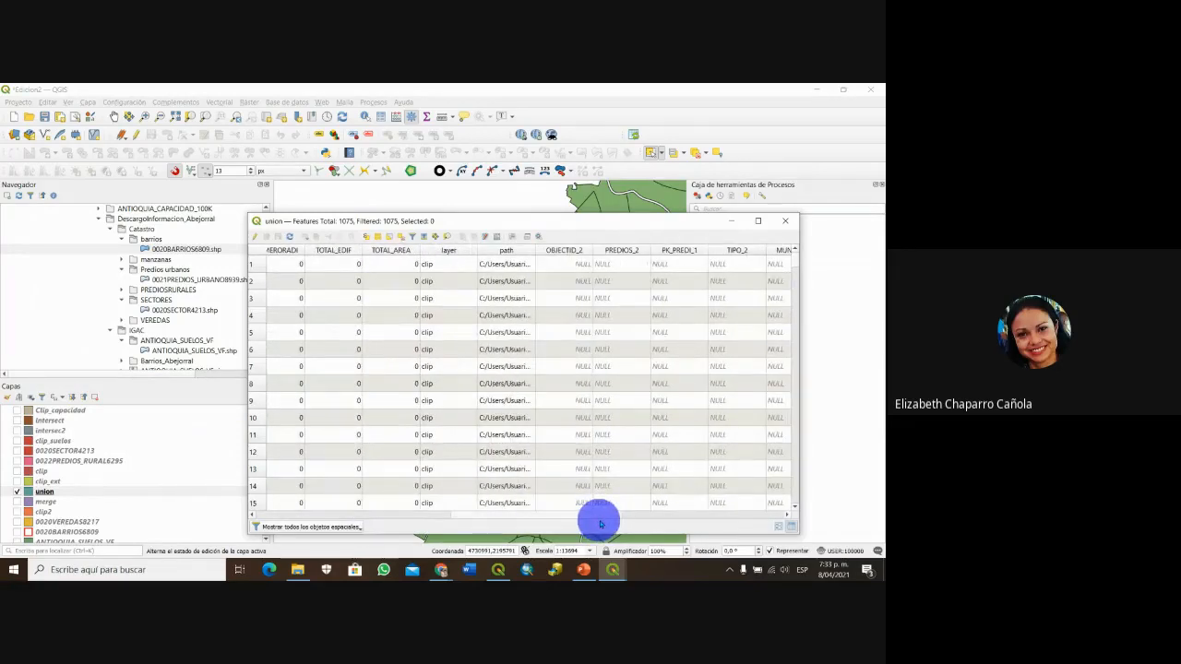
{"action": "scroll", "coordinate": [699, 493], "scroll_direction": "down", "scroll_amount": 5}
{"action": "scroll", "coordinate": [698, 493], "scroll_direction": "down", "scroll_amount": 5}
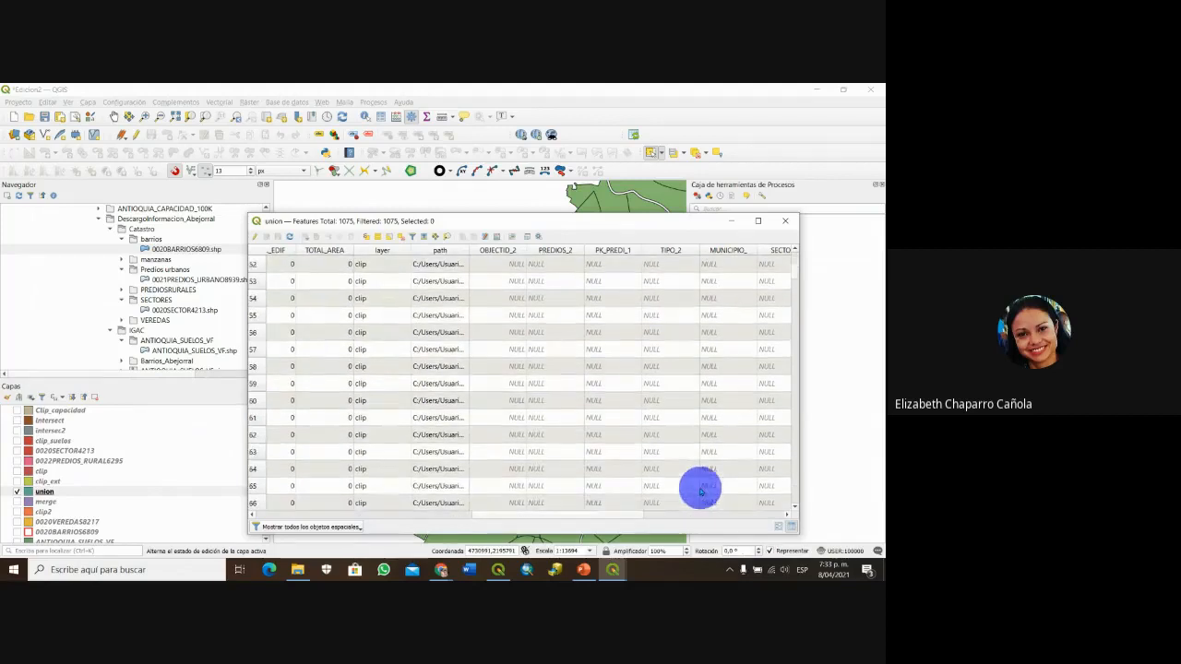
{"action": "scroll", "coordinate": [714, 421], "scroll_direction": "down", "scroll_amount": 10}
{"action": "scroll", "coordinate": [650, 496], "scroll_direction": "down", "scroll_amount": 8}
{"action": "scroll", "coordinate": [653, 429], "scroll_direction": "down", "scroll_amount": 8}
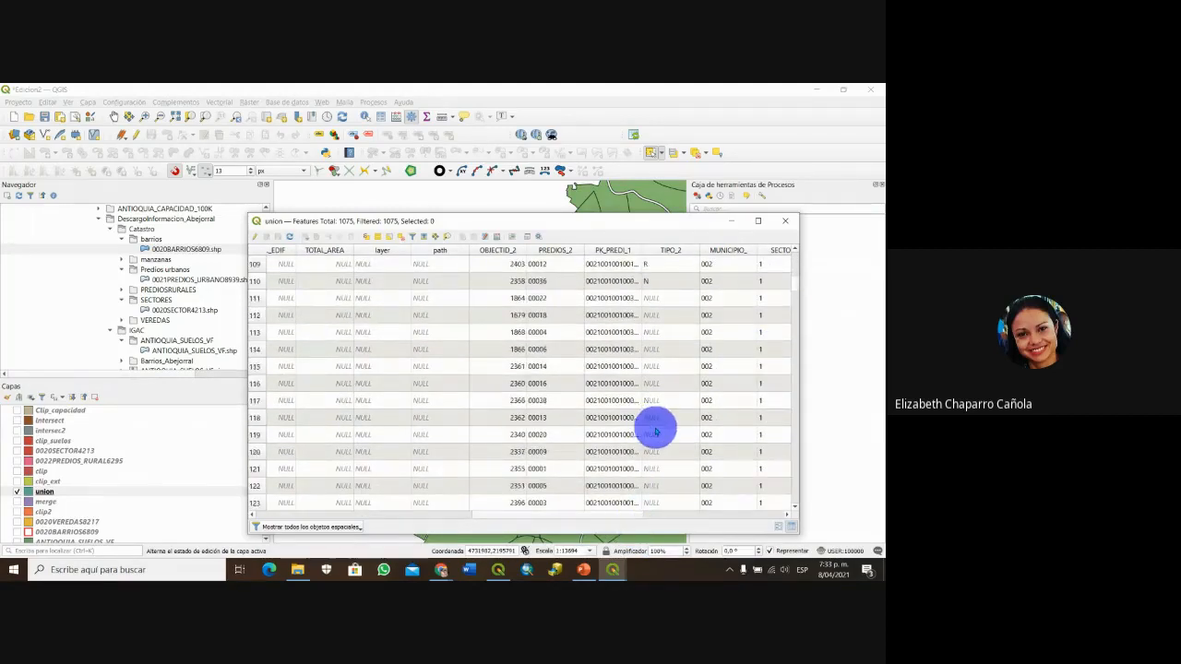
- Close the union attribute table and save the project
{"action": "left_click", "coordinate": [784, 222]}
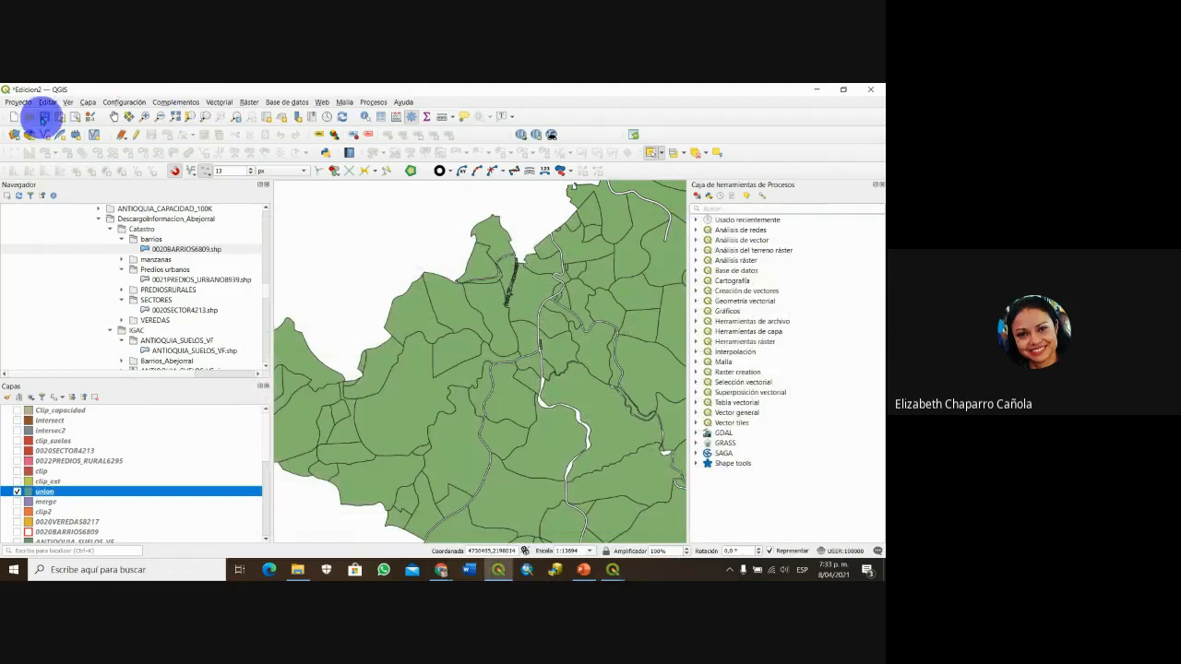
{"action": "left_click", "coordinate": [43, 118]}
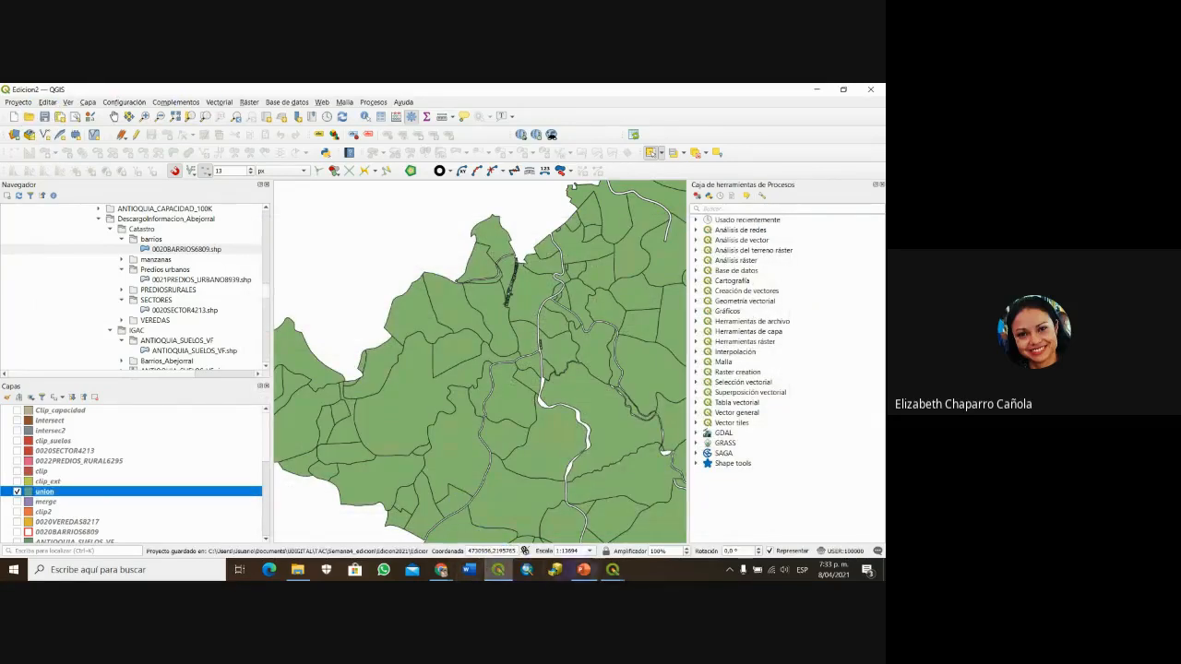
- Switch to PowerPoint to review the Unión and Diferencia slides, and return to QGIS
{"action": "left_click", "coordinate": [583, 569]}
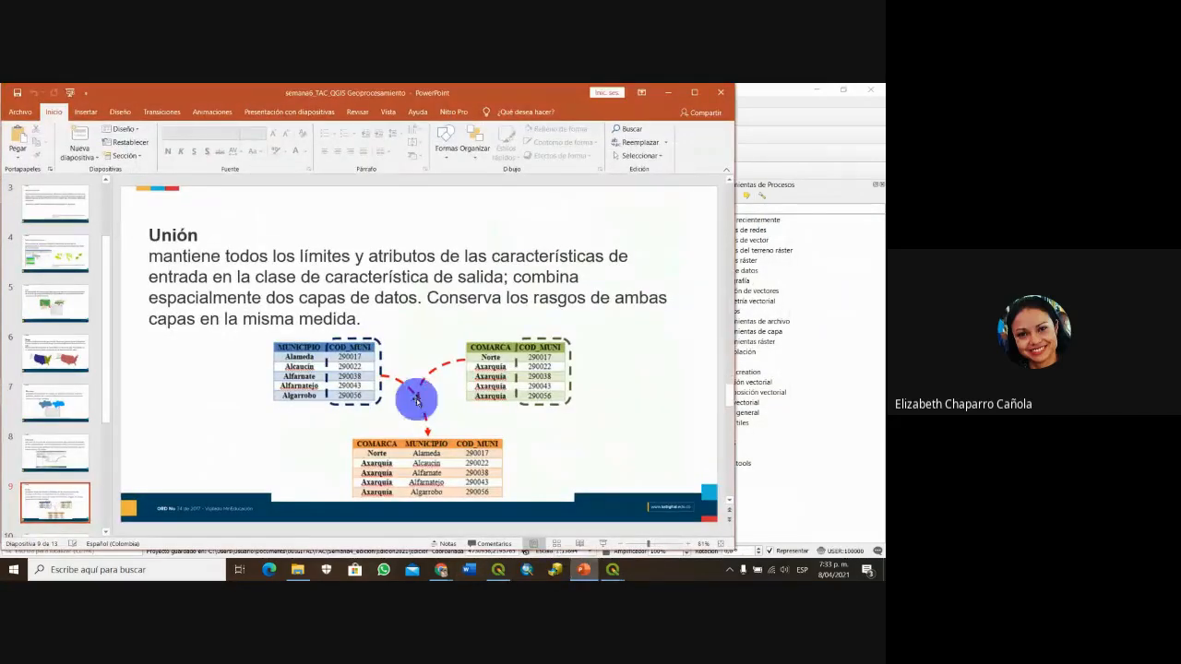
{"action": "scroll", "coordinate": [416, 398], "scroll_direction": "up", "scroll_amount": 1}
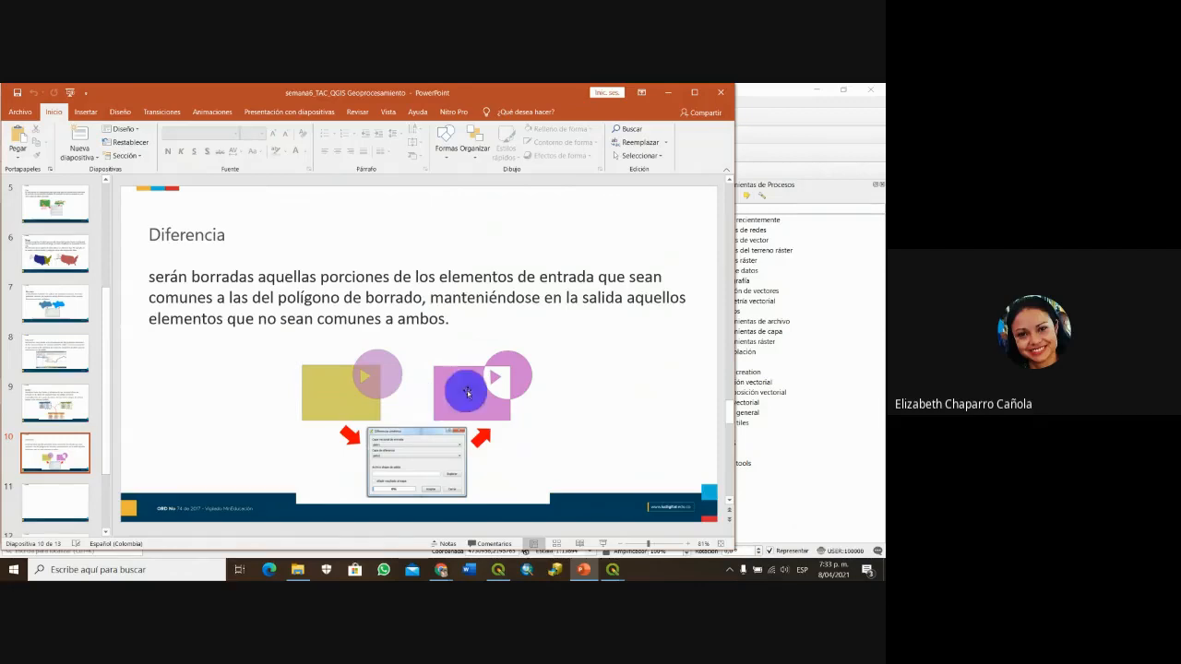
{"action": "left_click", "coordinate": [670, 93]}
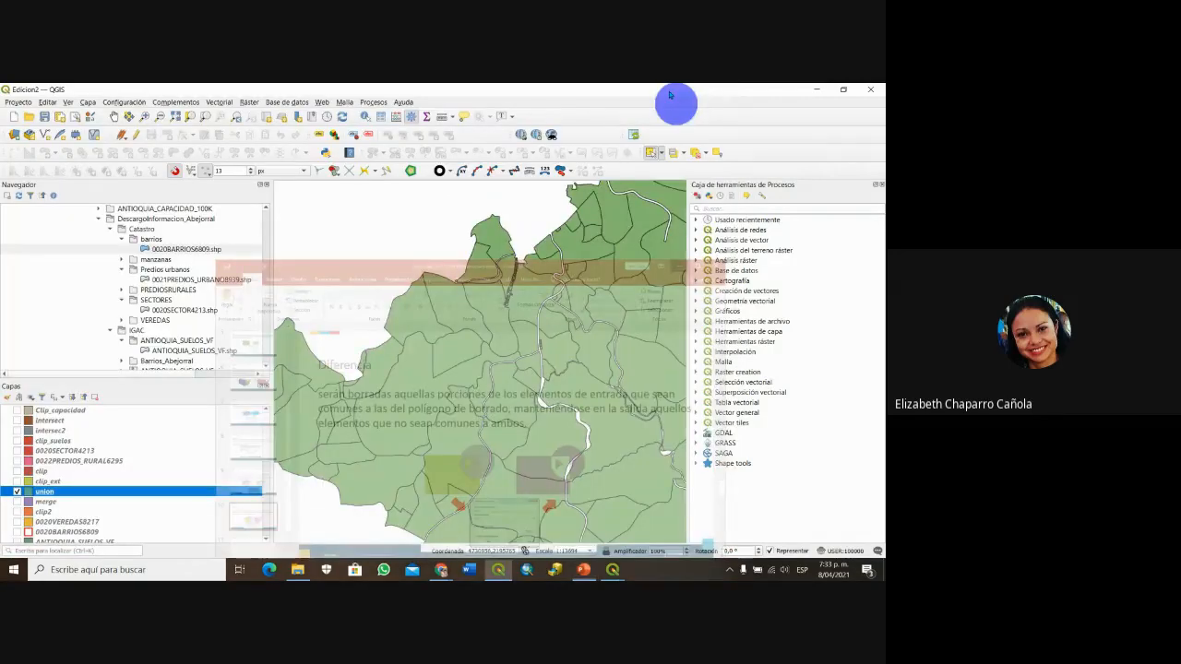
- Hide the union layer on the map
{"action": "scroll", "coordinate": [554, 366], "scroll_direction": "down", "scroll_amount": 1}
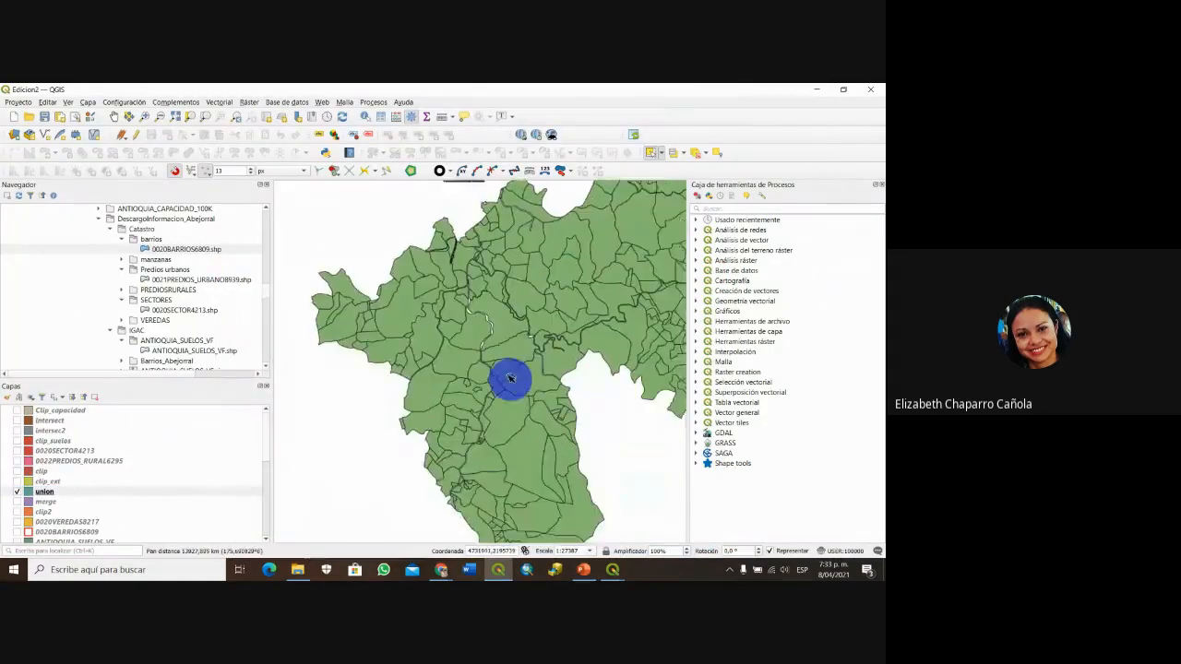
{"action": "left_click", "coordinate": [16, 492]}
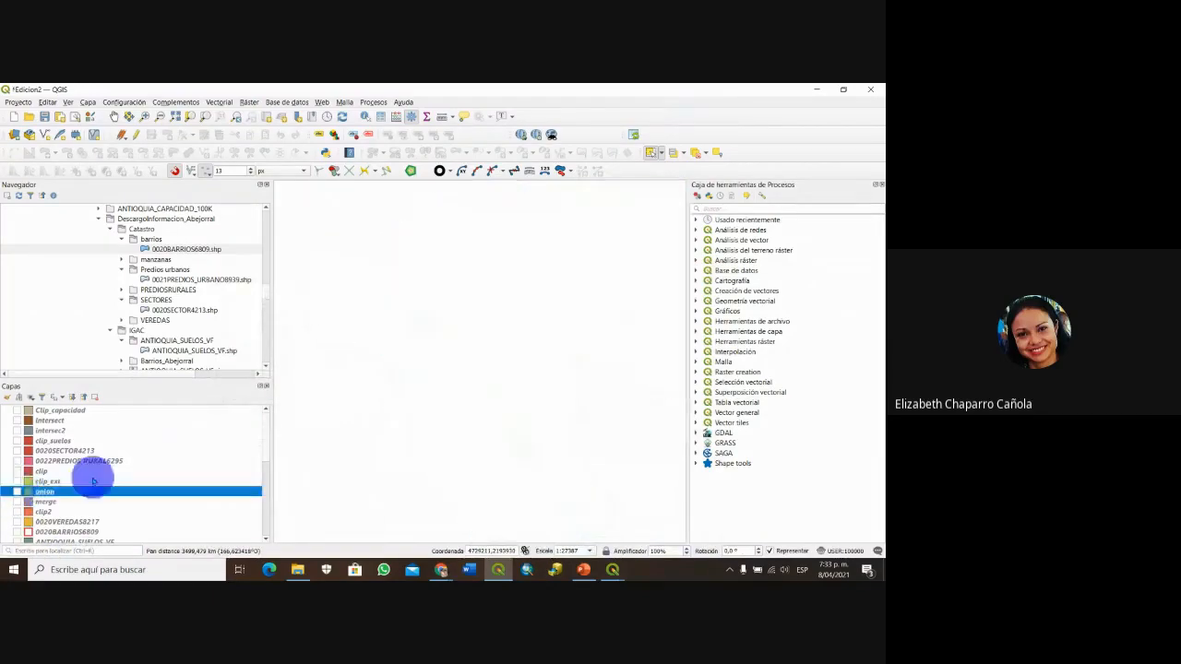
- Look through the project's layer list for layers suited to a Difference operation
{"action": "scroll", "coordinate": [148, 481], "scroll_direction": "down", "scroll_amount": 1}
{"action": "scroll", "coordinate": [190, 487], "scroll_direction": "down", "scroll_amount": 1}
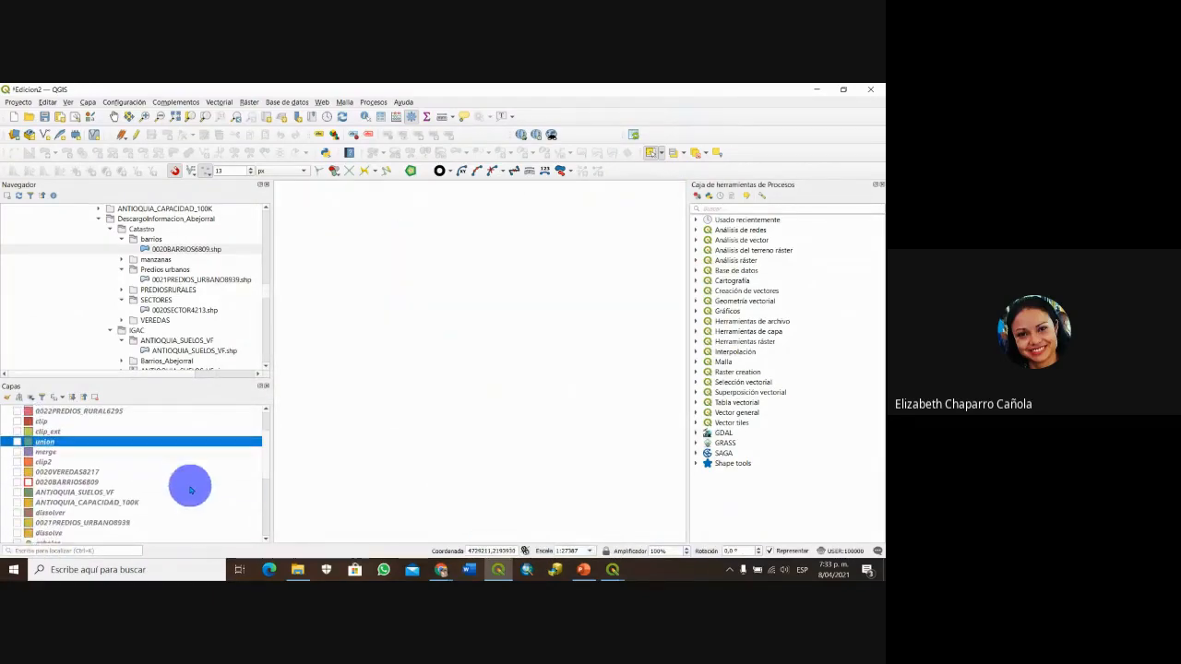
{"action": "scroll", "coordinate": [190, 490], "scroll_direction": "up", "scroll_amount": 2}
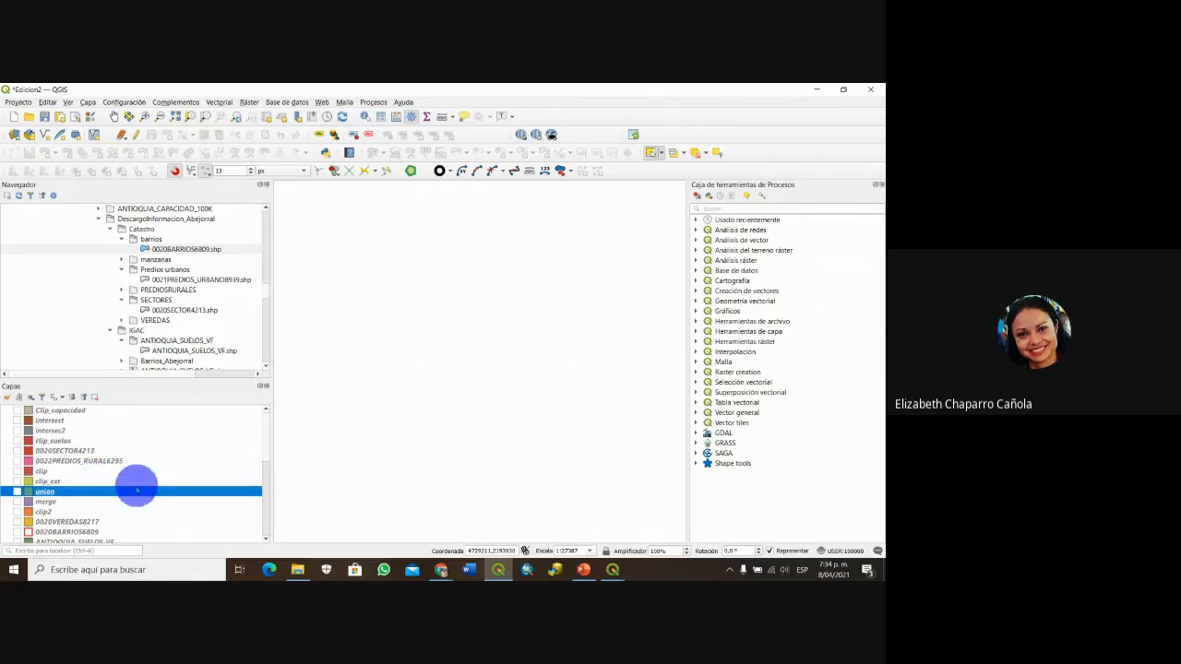
{"action": "scroll", "coordinate": [136, 489], "scroll_direction": "down", "scroll_amount": 2}
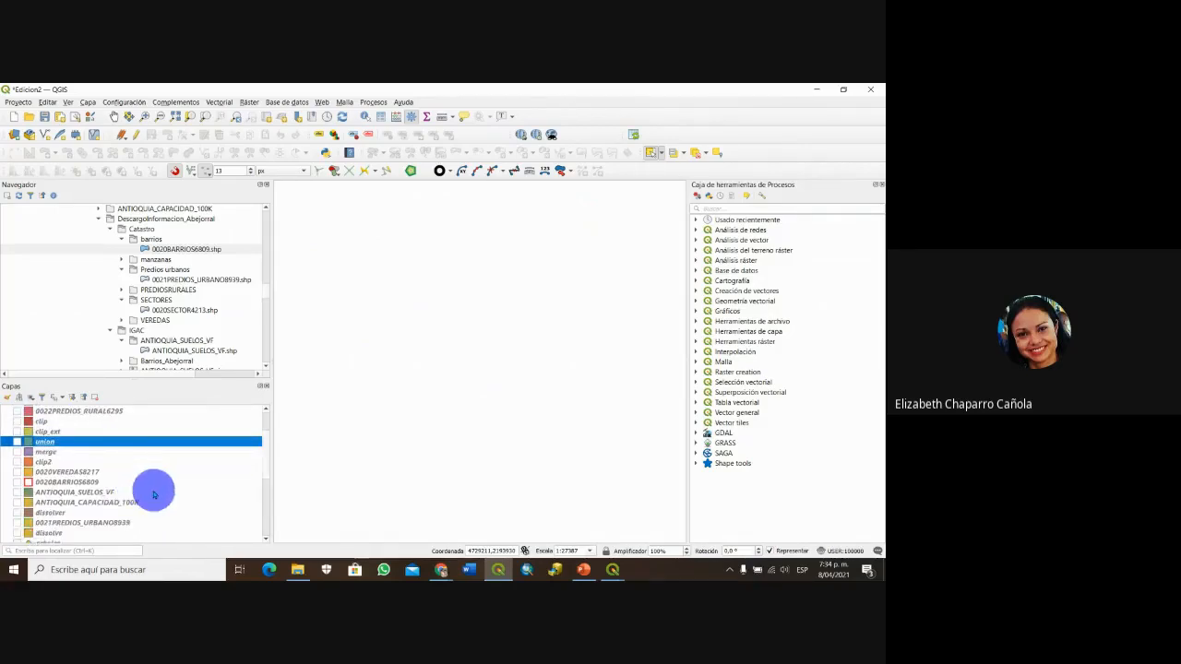
{"action": "scroll", "coordinate": [154, 491], "scroll_direction": "down", "scroll_amount": 1}
{"action": "scroll", "coordinate": [193, 501], "scroll_direction": "down", "scroll_amount": 1}
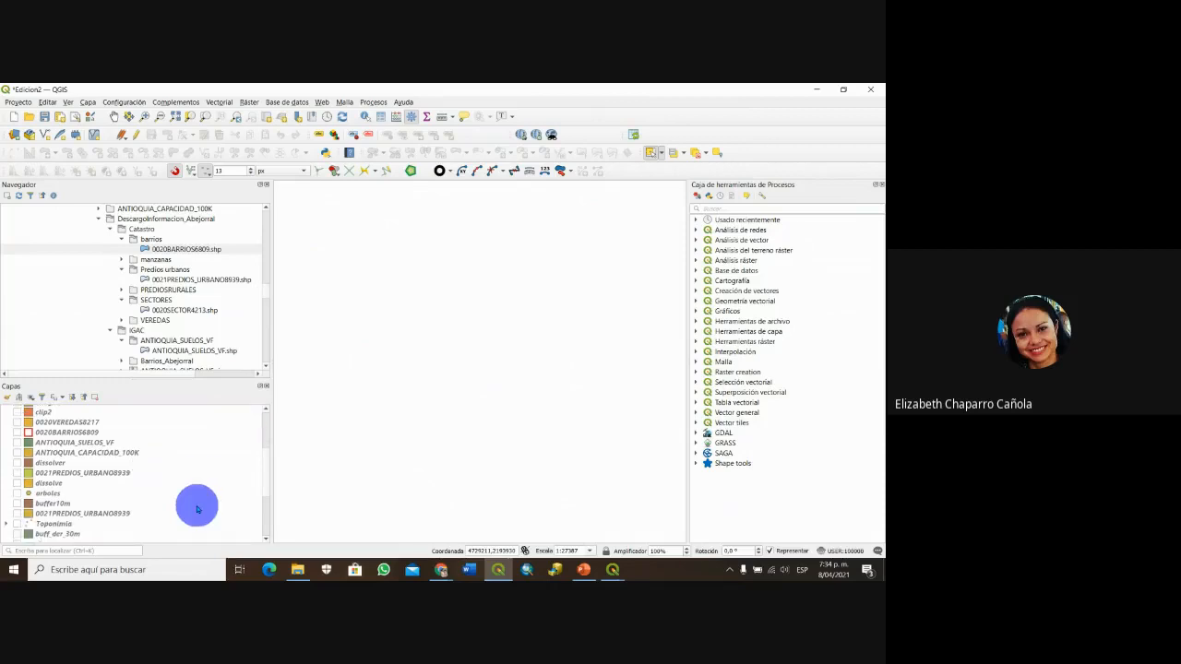
{"action": "scroll", "coordinate": [196, 510], "scroll_direction": "up", "scroll_amount": 4}
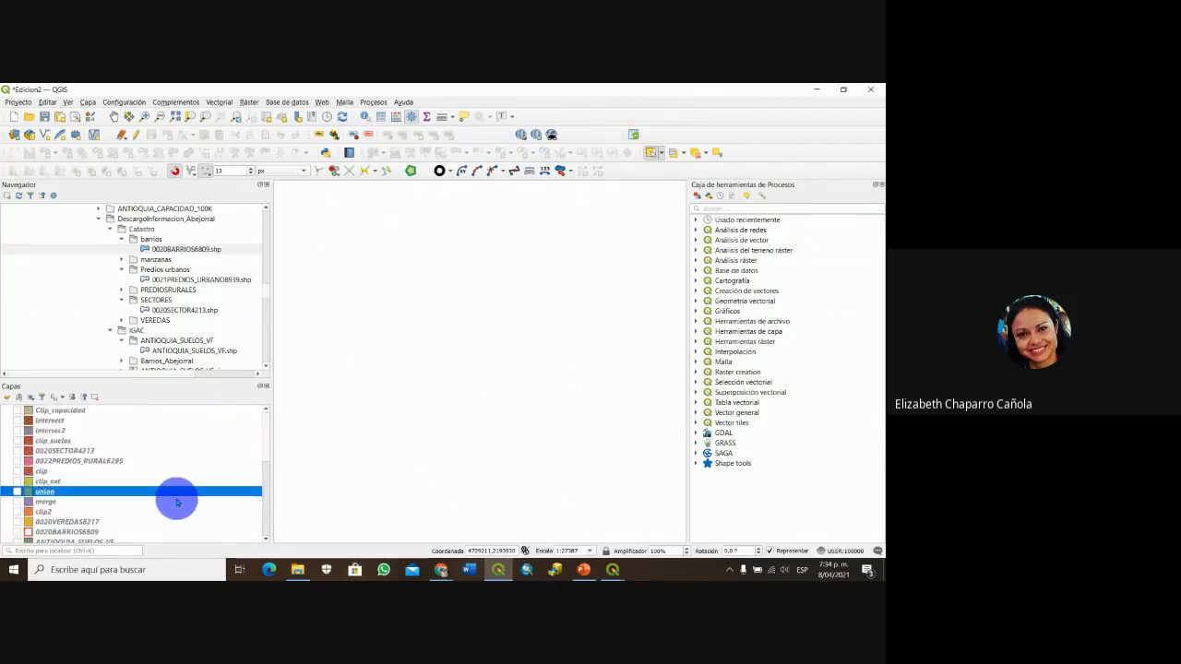
{"action": "left_click", "coordinate": [58, 412]}
{"action": "left_click", "coordinate": [52, 421], "text": "ctrl"}
{"action": "left_click", "coordinate": [51, 431], "text": "ctrl"}
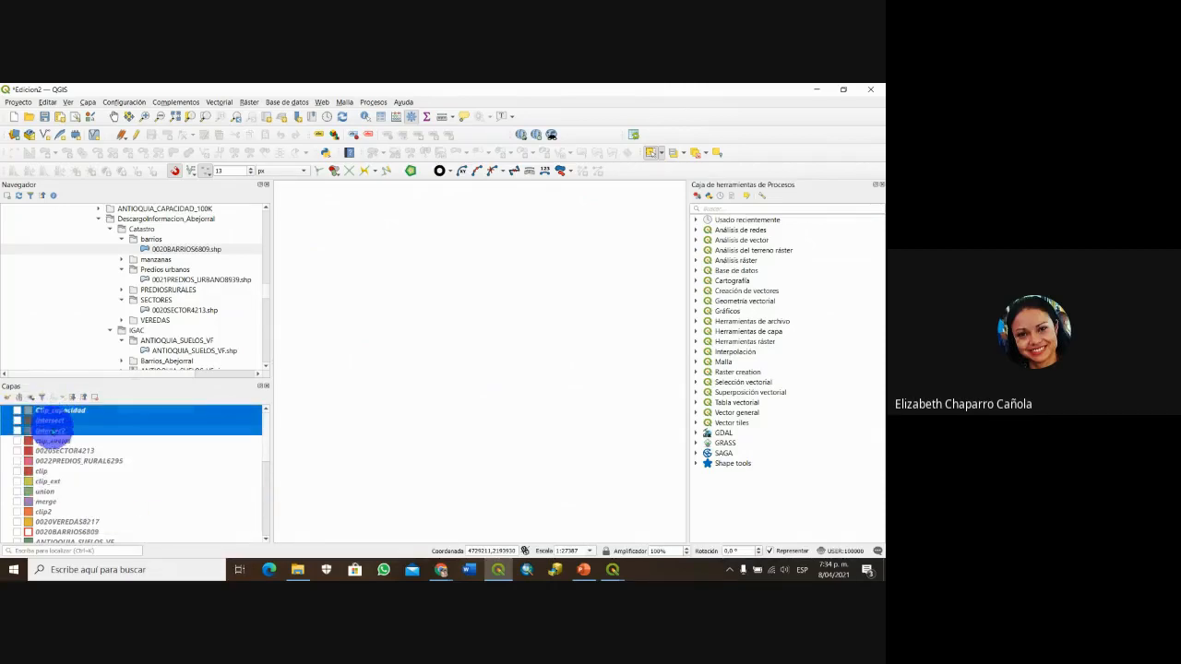
{"action": "left_click", "coordinate": [88, 442]}
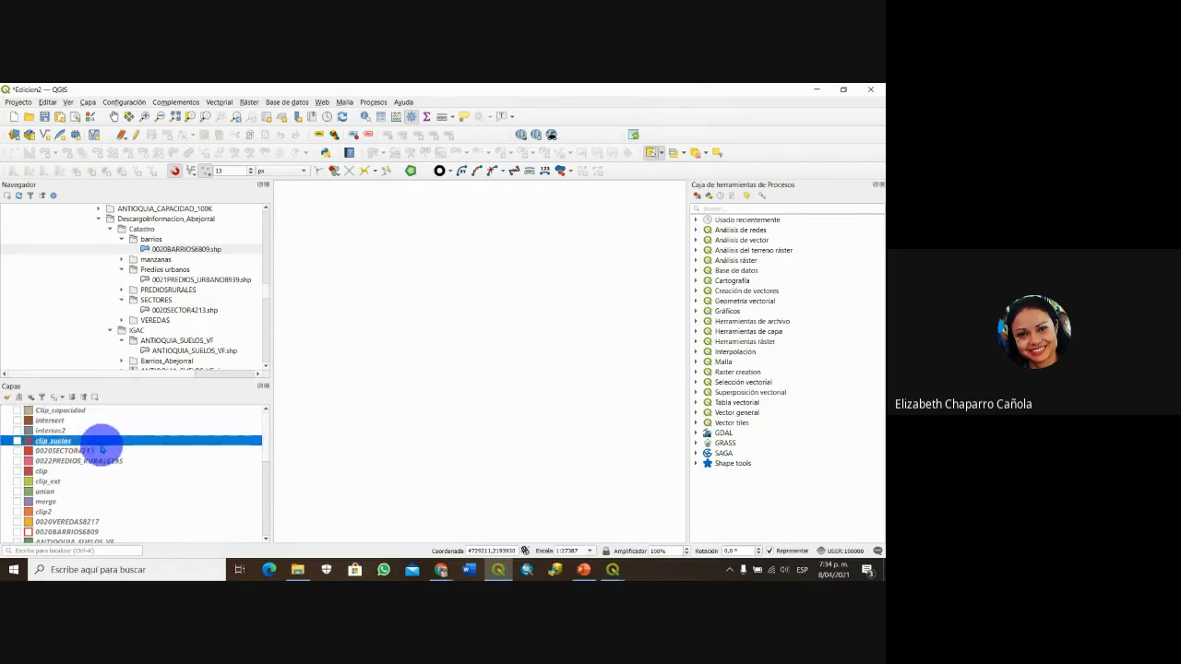
{"action": "scroll", "coordinate": [100, 463], "scroll_direction": "down", "scroll_amount": 2}
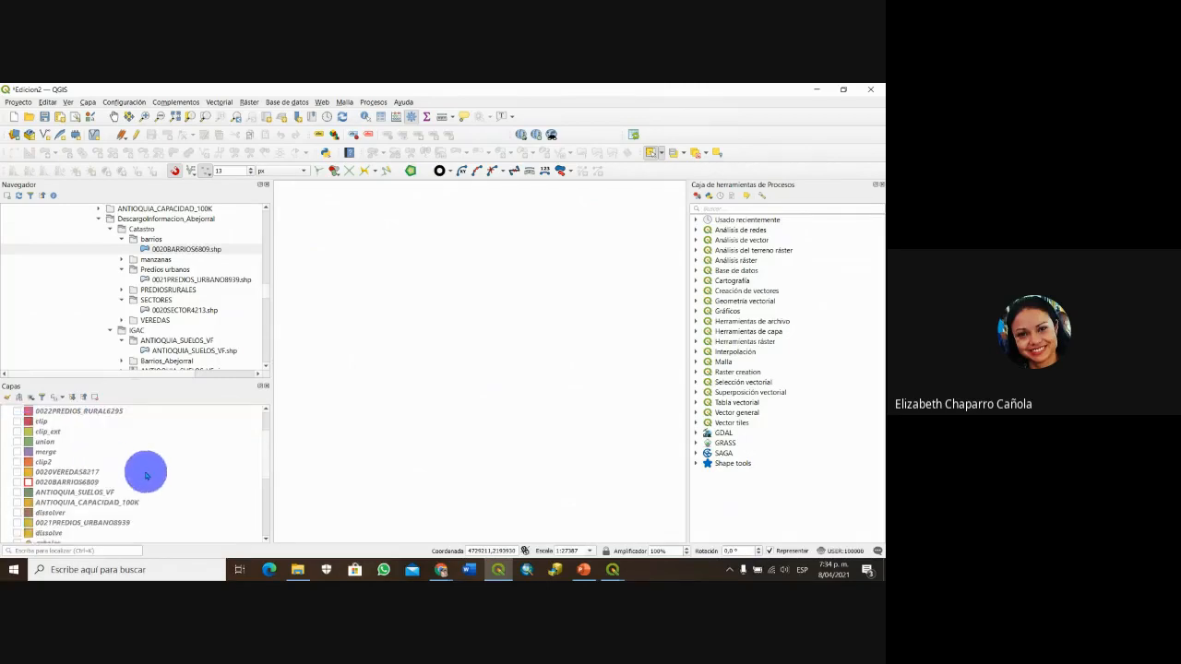
{"action": "scroll", "coordinate": [145, 470], "scroll_direction": "down", "scroll_amount": 1}
{"action": "scroll", "coordinate": [192, 487], "scroll_direction": "down", "scroll_amount": 1}
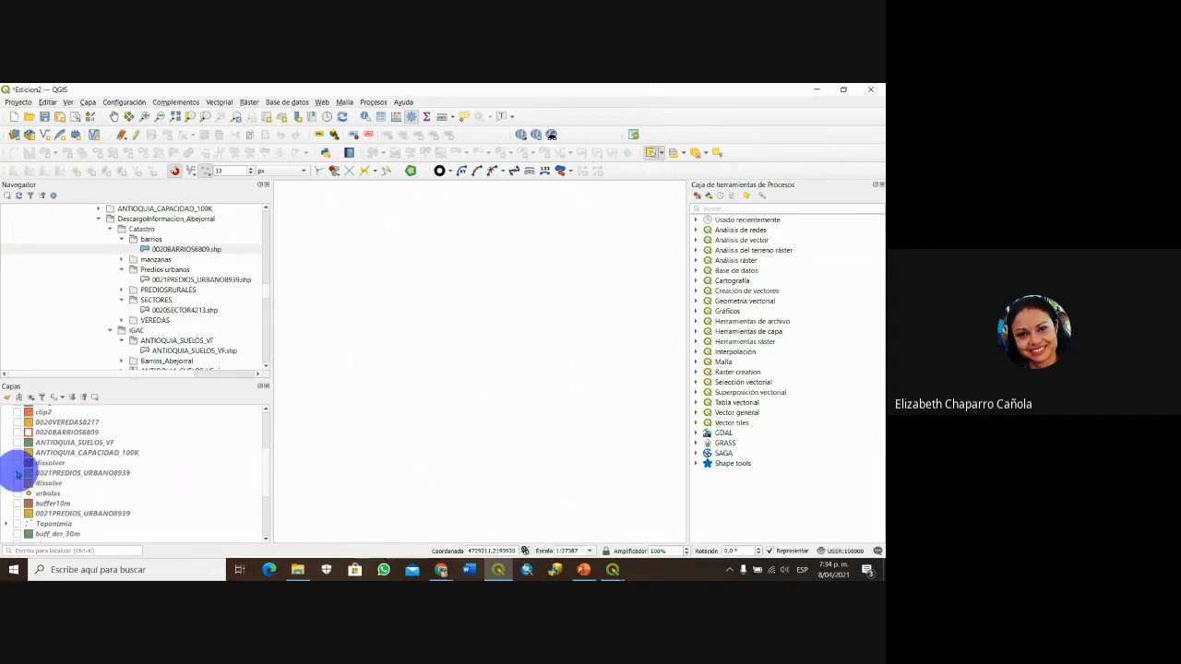
- Display the 0021PREDIOS_URBANO8939 layer, inspect its urban parcels on the map, and hide it again
{"action": "left_click", "coordinate": [17, 473]}
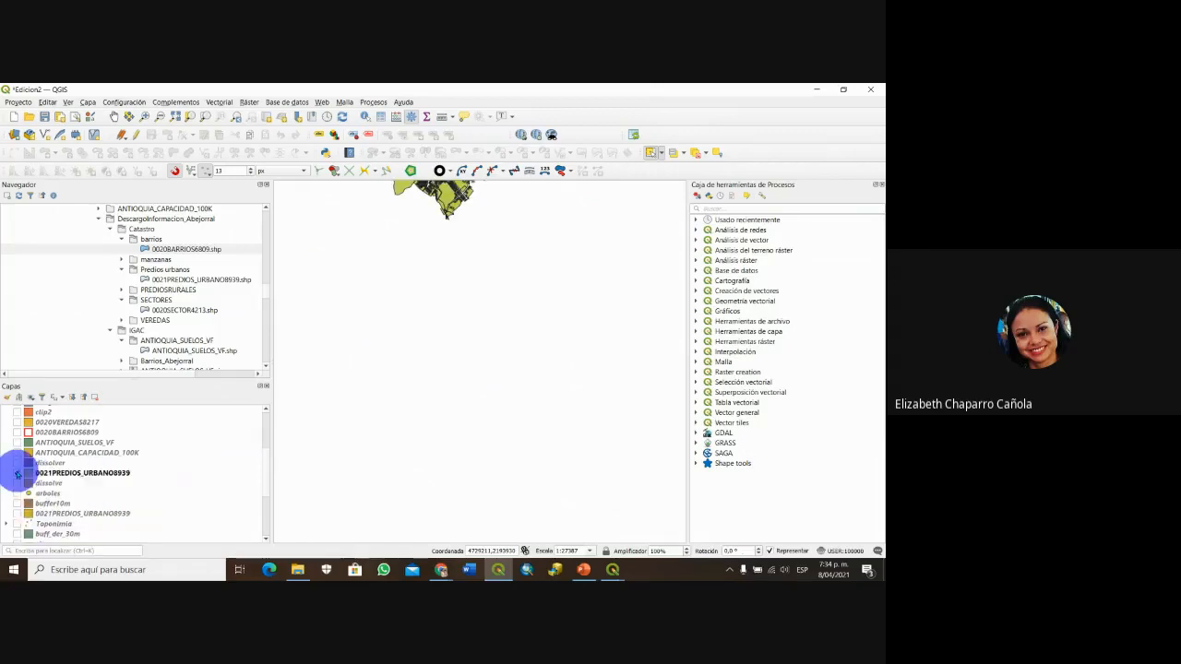
{"action": "scroll", "coordinate": [465, 300], "scroll_direction": "up", "scroll_amount": 1}
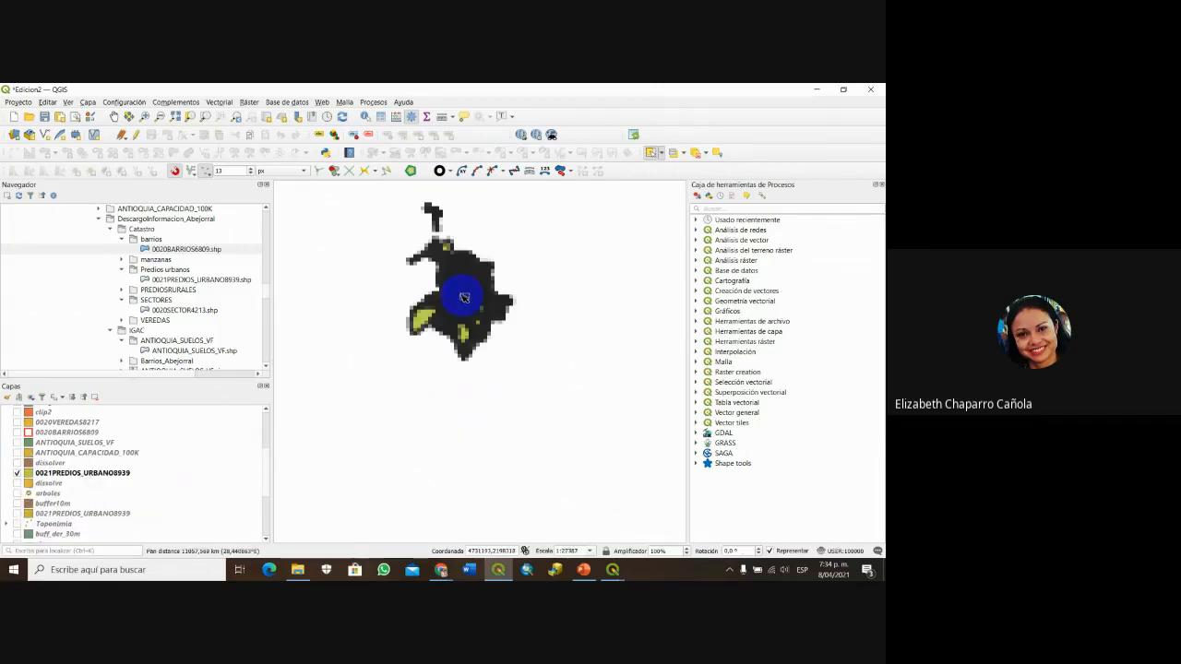
{"action": "scroll", "coordinate": [464, 297], "scroll_direction": "up", "scroll_amount": 3}
{"action": "scroll", "coordinate": [530, 422], "scroll_direction": "down", "scroll_amount": 1}
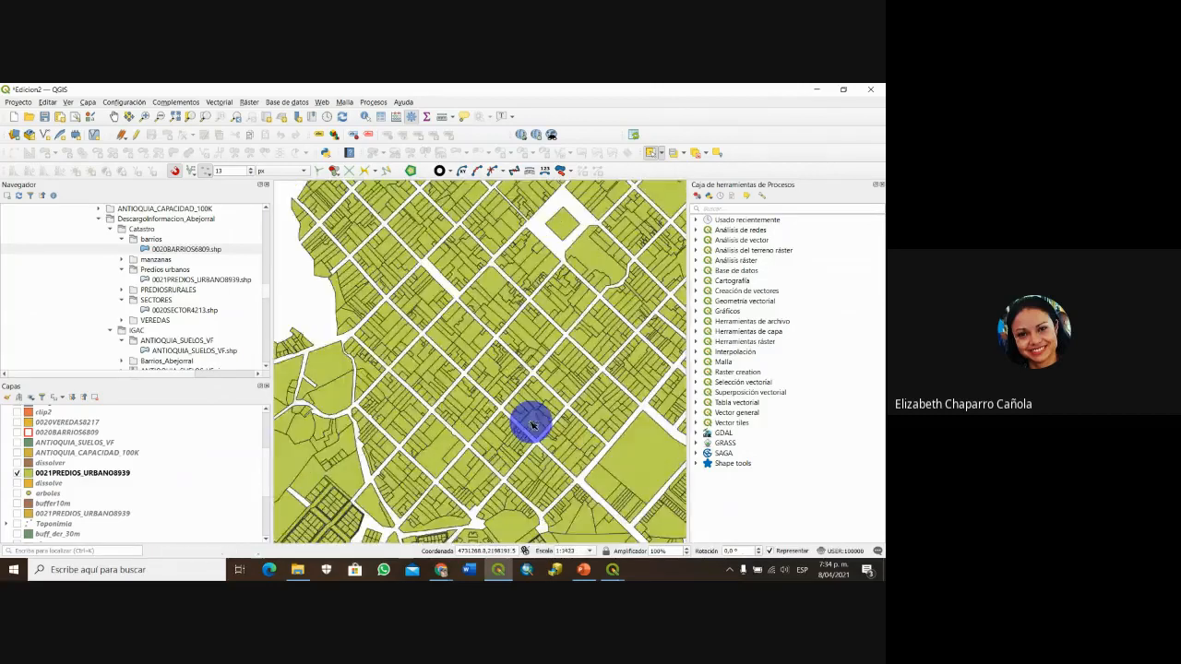
{"action": "scroll", "coordinate": [475, 359], "scroll_direction": "down", "scroll_amount": 1}
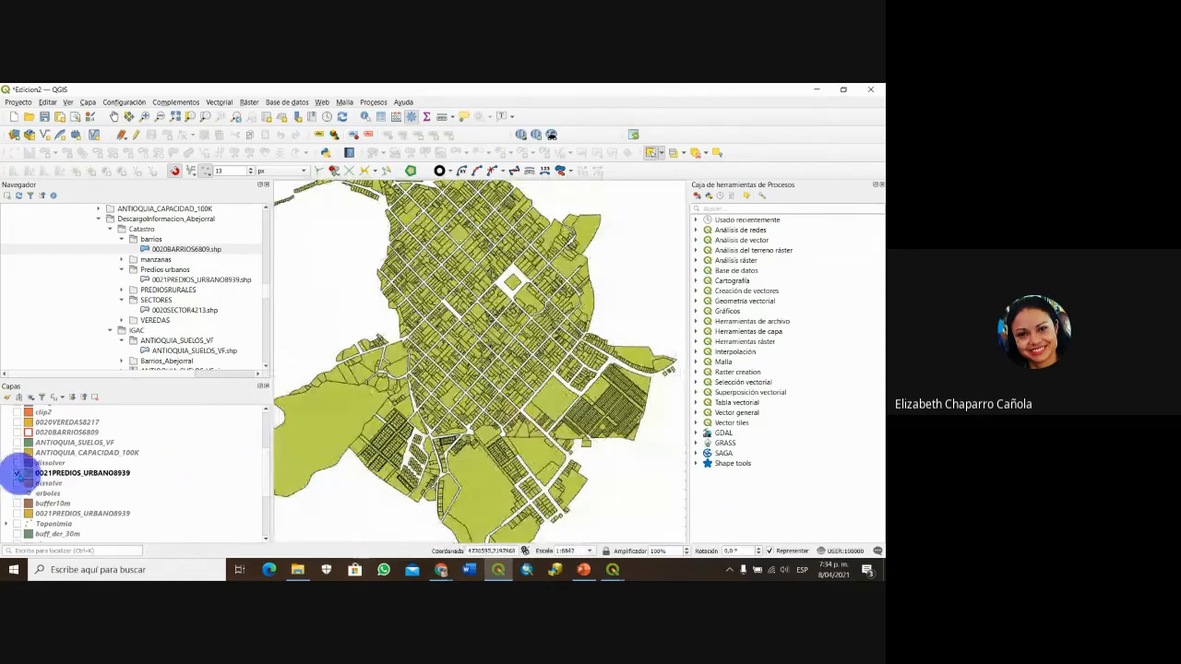
{"action": "left_click", "coordinate": [19, 473]}
- Display the Construcciones_BZone layer and bring its polygons into view
{"action": "scroll", "coordinate": [46, 489], "scroll_direction": "down", "scroll_amount": 2}
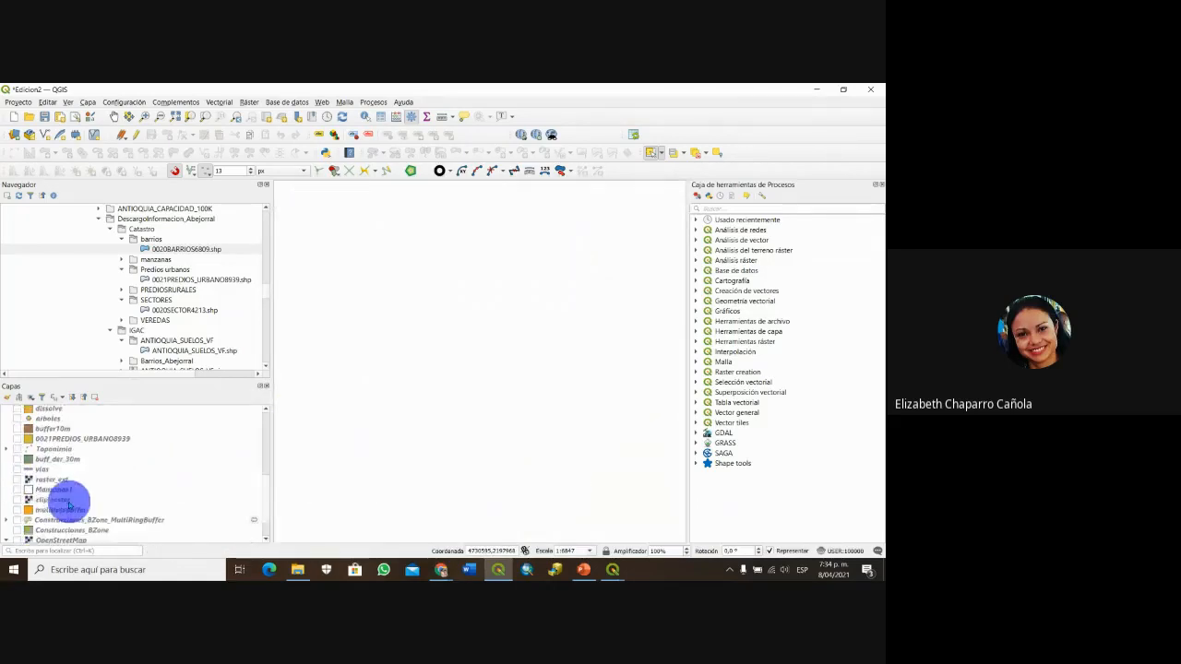
{"action": "scroll", "coordinate": [44, 494], "scroll_direction": "down", "scroll_amount": 1}
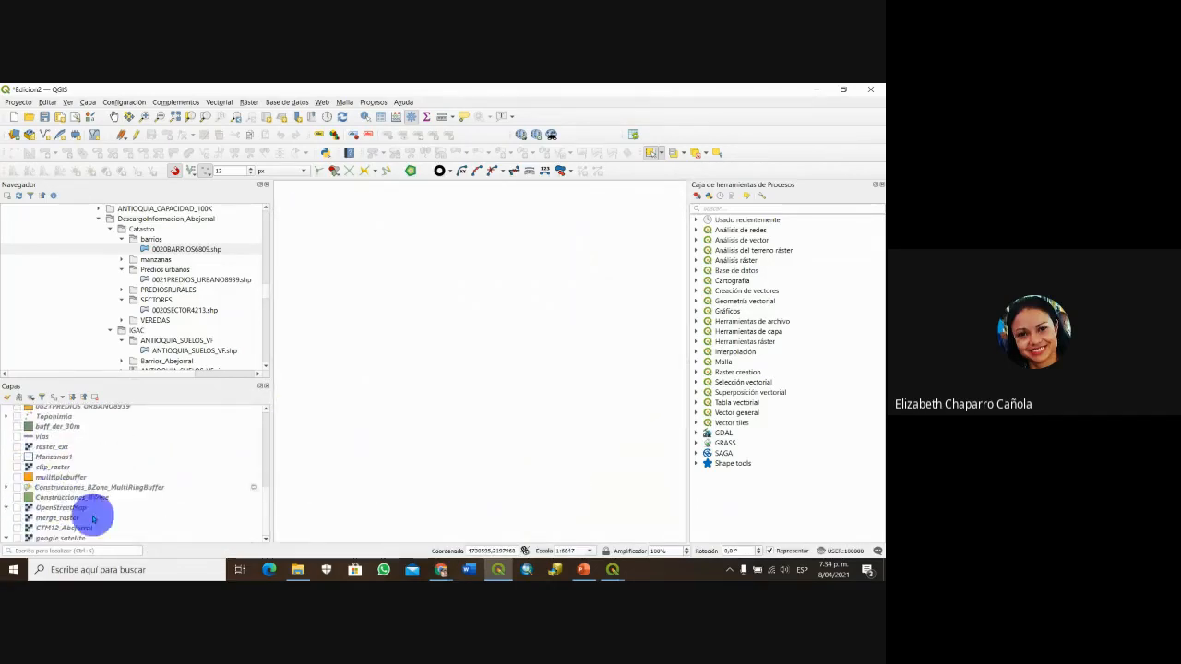
{"action": "left_click", "coordinate": [16, 497]}
{"action": "mouse_move", "coordinate": [406, 406]}
{"action": "left_mouse_down"}
{"action": "mouse_move", "coordinate": [511, 387]}
{"action": "mouse_move", "coordinate": [551, 406]}
{"action": "mouse_move", "coordinate": [470, 409]}
{"action": "mouse_move", "coordinate": [498, 422]}
{"action": "left_mouse_up"}
{"action": "scroll", "coordinate": [558, 404], "scroll_direction": "down", "scroll_amount": 1}
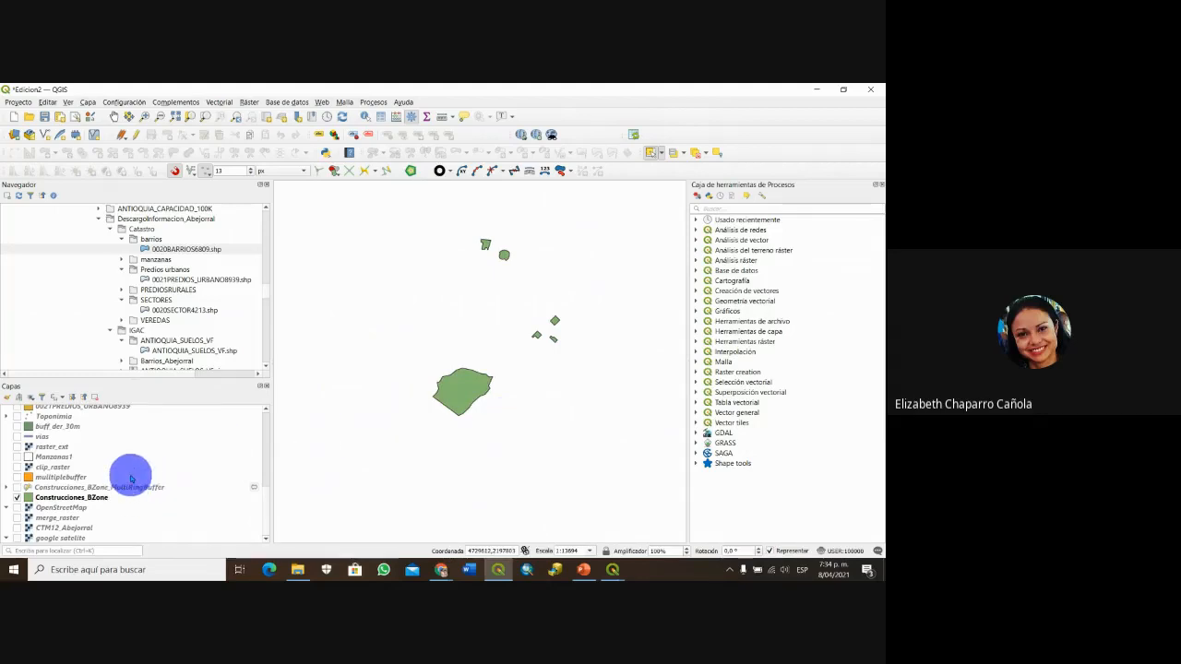
- Display the 0020SECTOR4213 layer and view its full extent around the urban sector
{"action": "scroll", "coordinate": [131, 478], "scroll_direction": "down", "scroll_amount": 8}
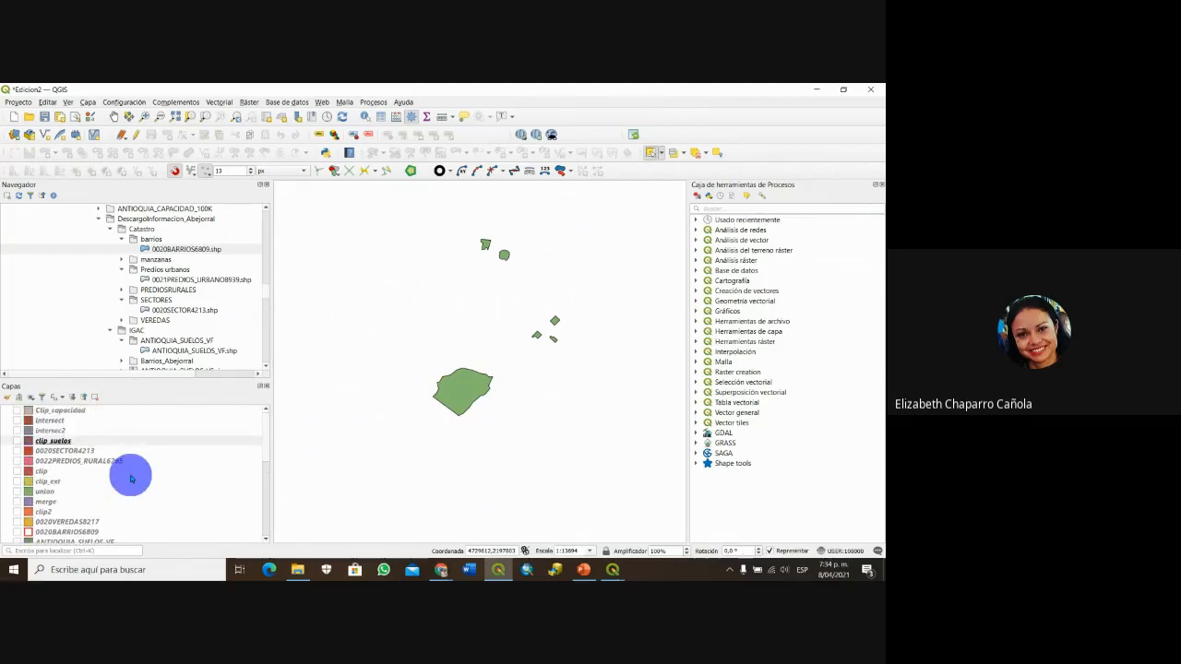
{"action": "left_click", "coordinate": [16, 451]}
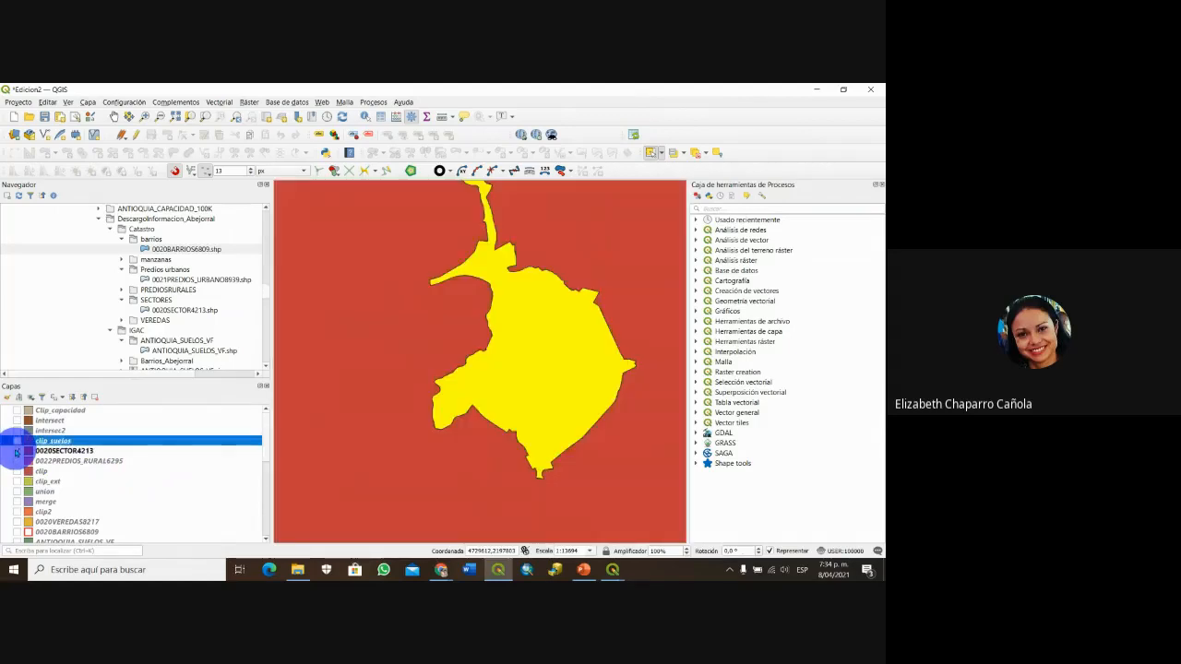
{"action": "scroll", "coordinate": [491, 414], "scroll_direction": "down", "scroll_amount": 2}
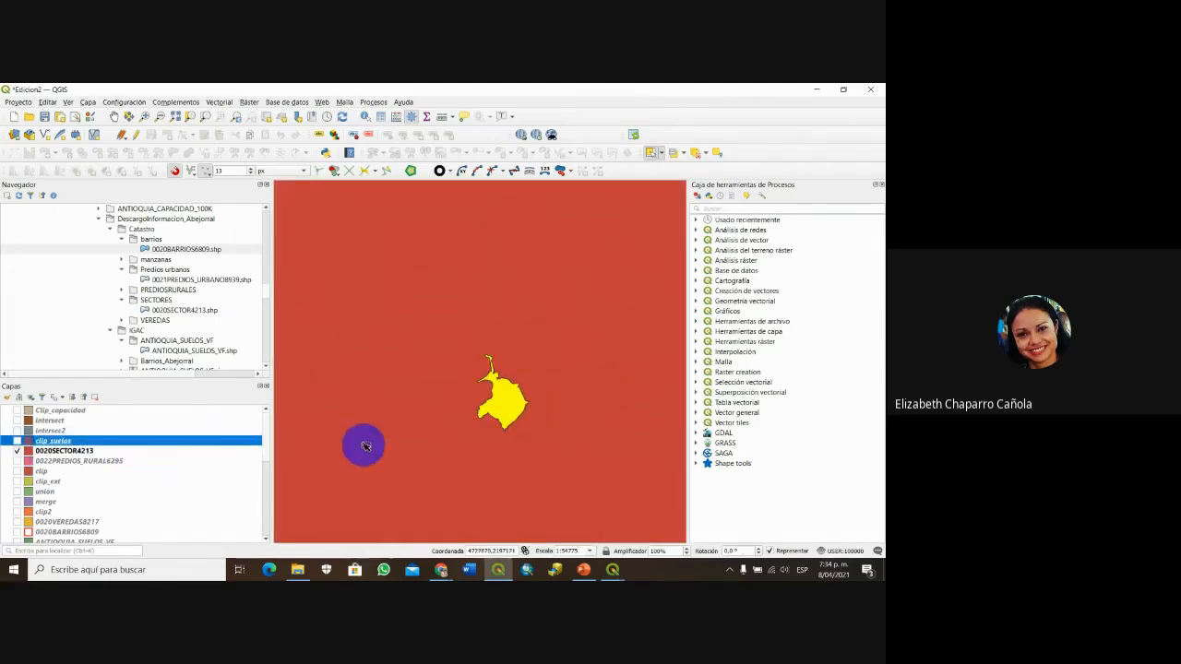
{"action": "scroll", "coordinate": [433, 421], "scroll_direction": "down", "scroll_amount": 1}
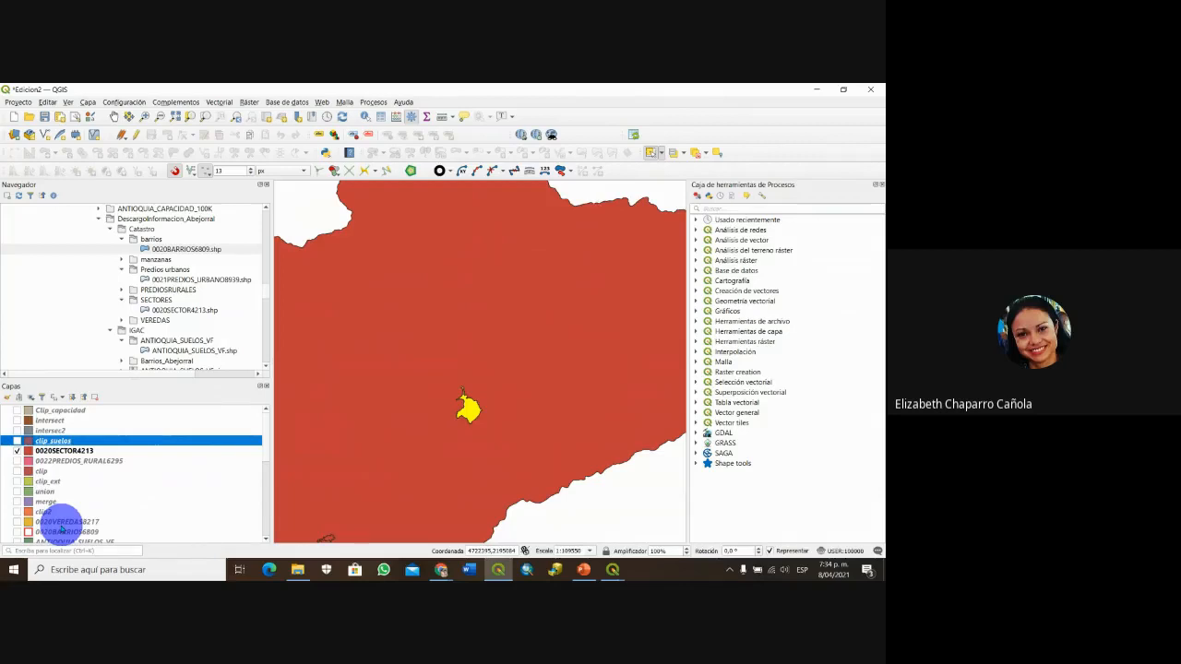
{"action": "scroll", "coordinate": [65, 525], "scroll_direction": "down", "scroll_amount": 1}
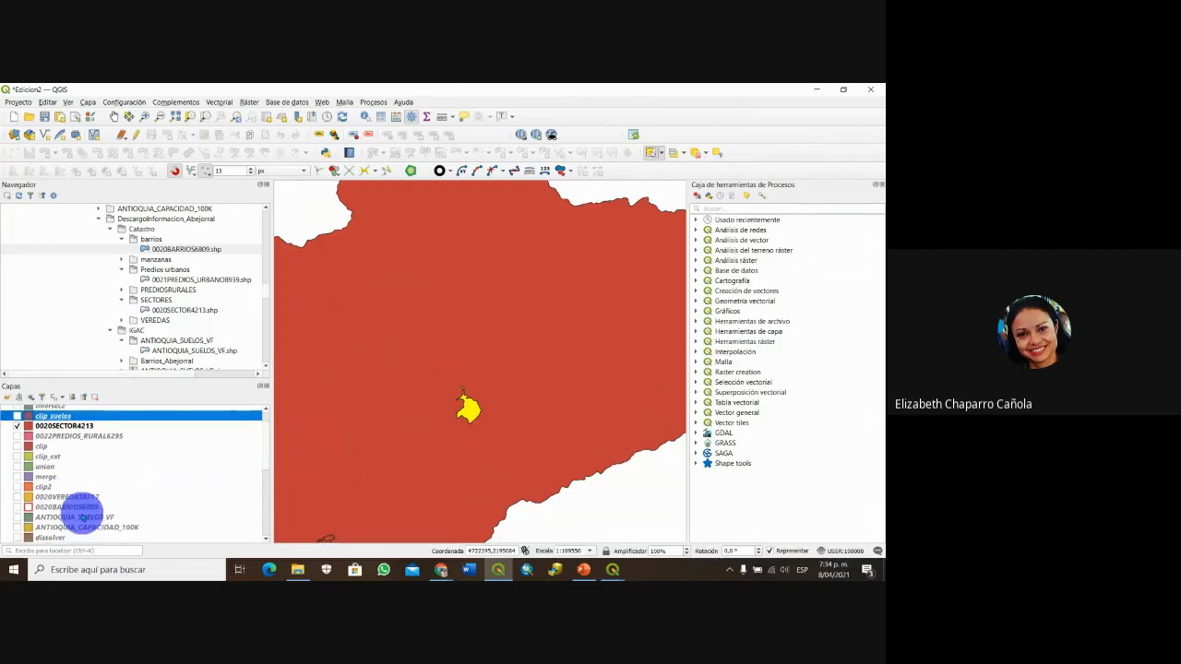
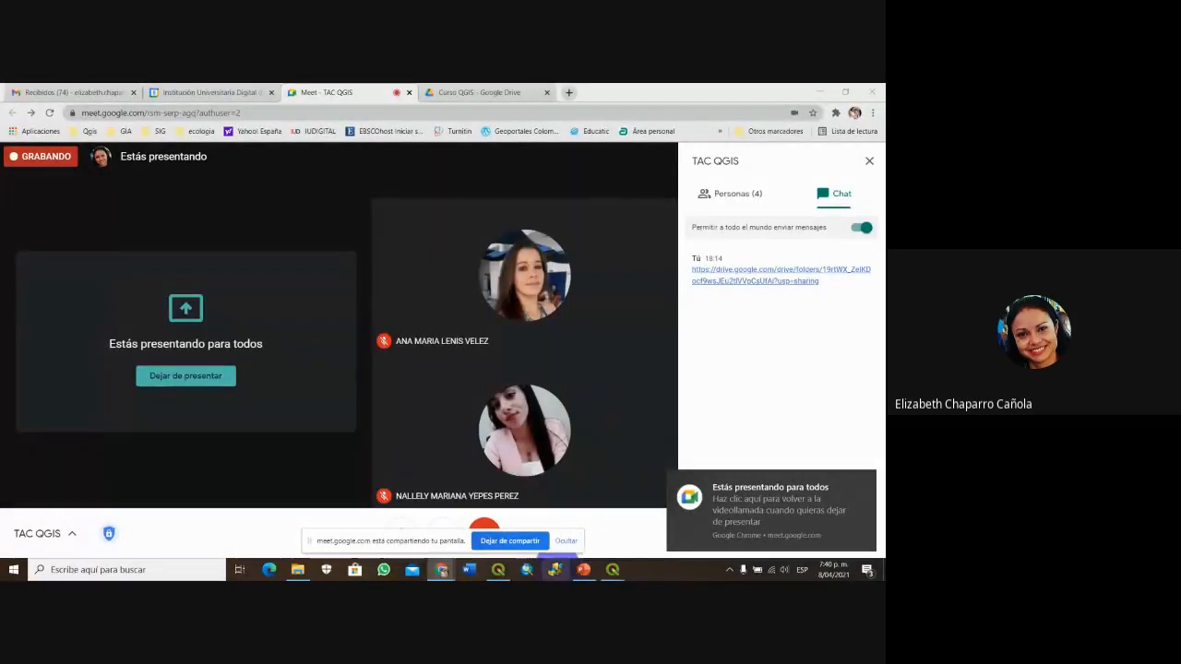
- Hide the screen-sharing notice, return to QGIS, and display Construcciones_BZone over 0020SECTOR4213
{"action": "left_click", "coordinate": [565, 542]}
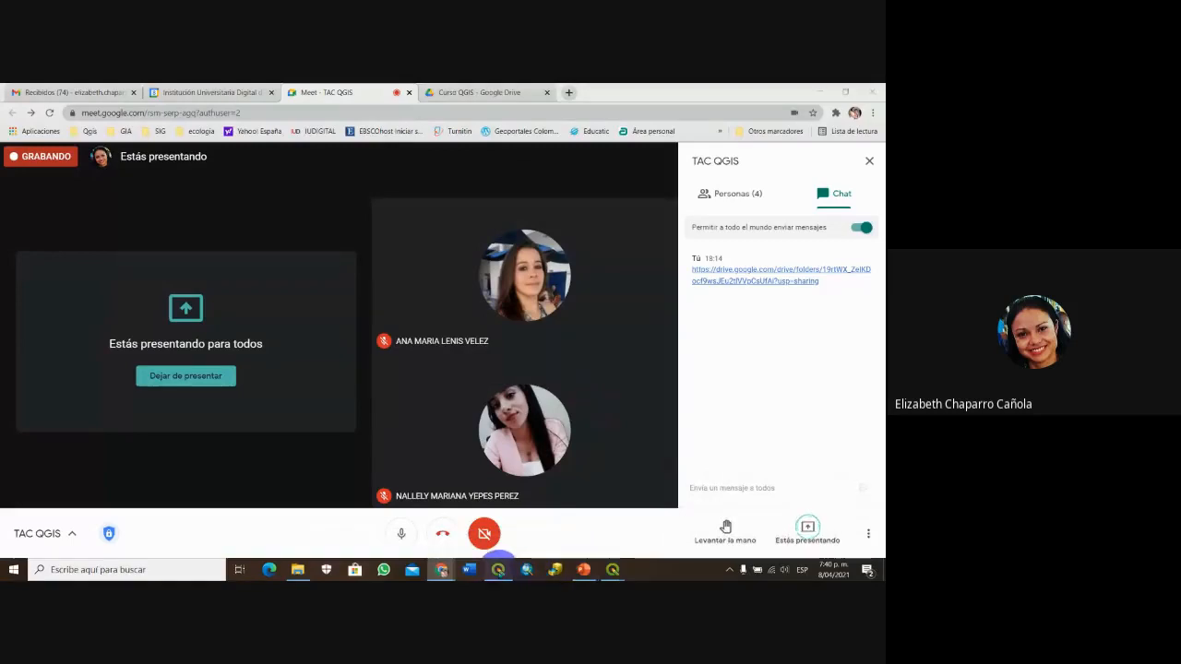
{"action": "left_click", "coordinate": [498, 564]}
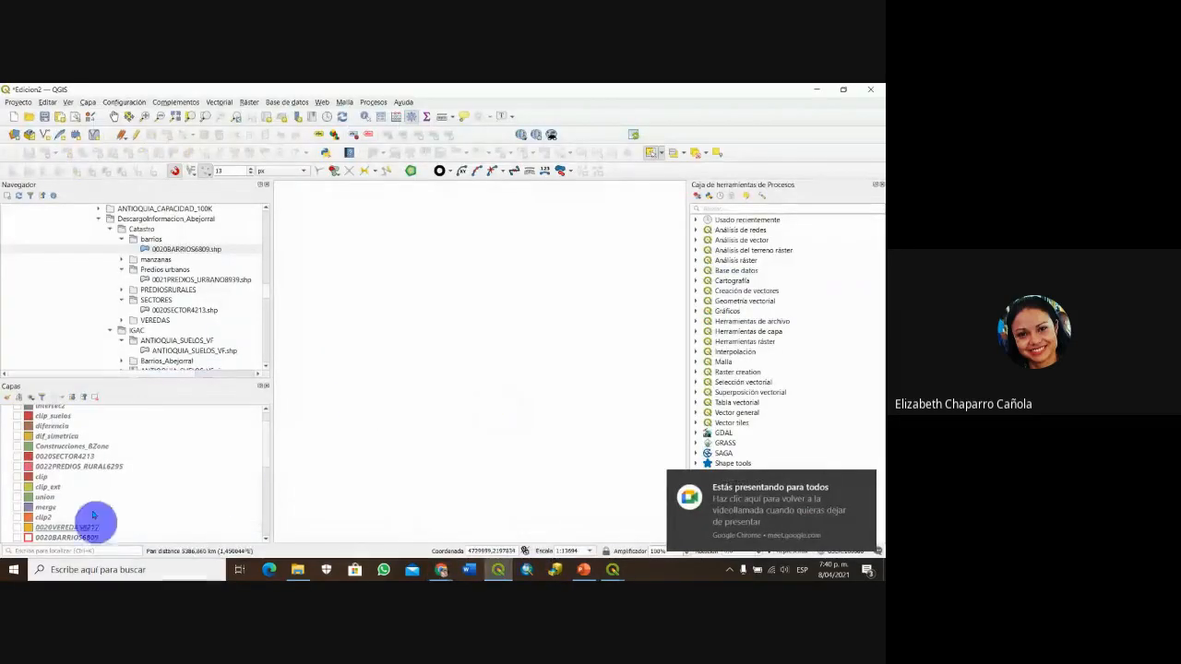
{"action": "scroll", "coordinate": [83, 466], "scroll_direction": "up", "scroll_amount": 2}
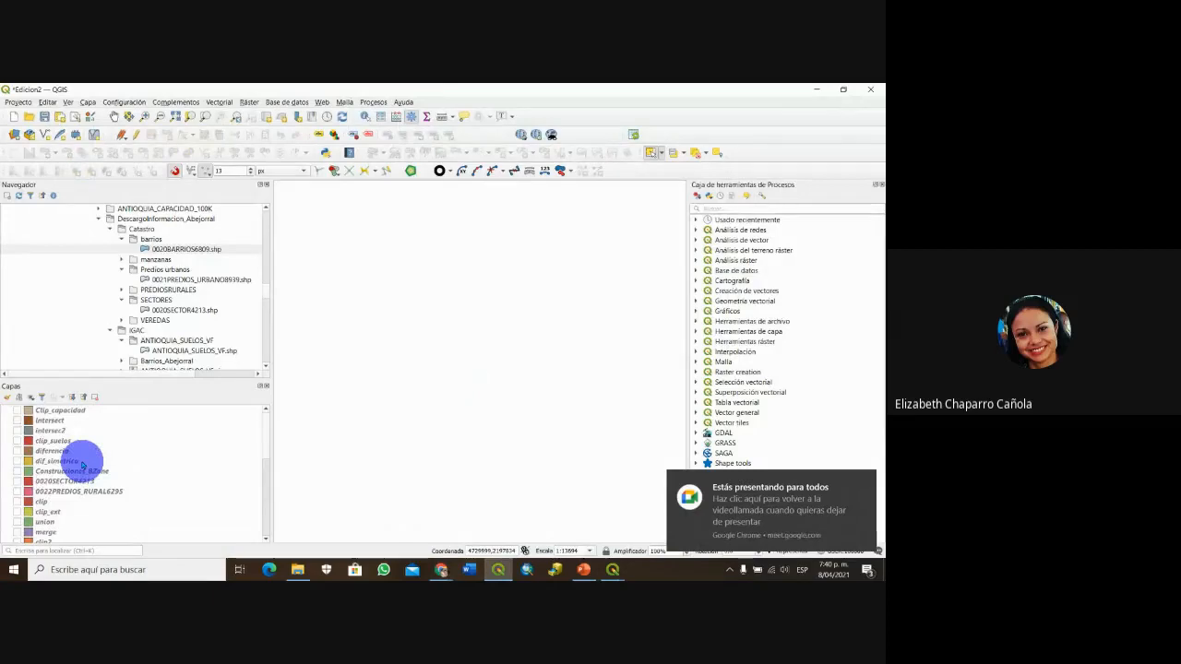
{"action": "scroll", "coordinate": [112, 470], "scroll_direction": "down", "scroll_amount": 3}
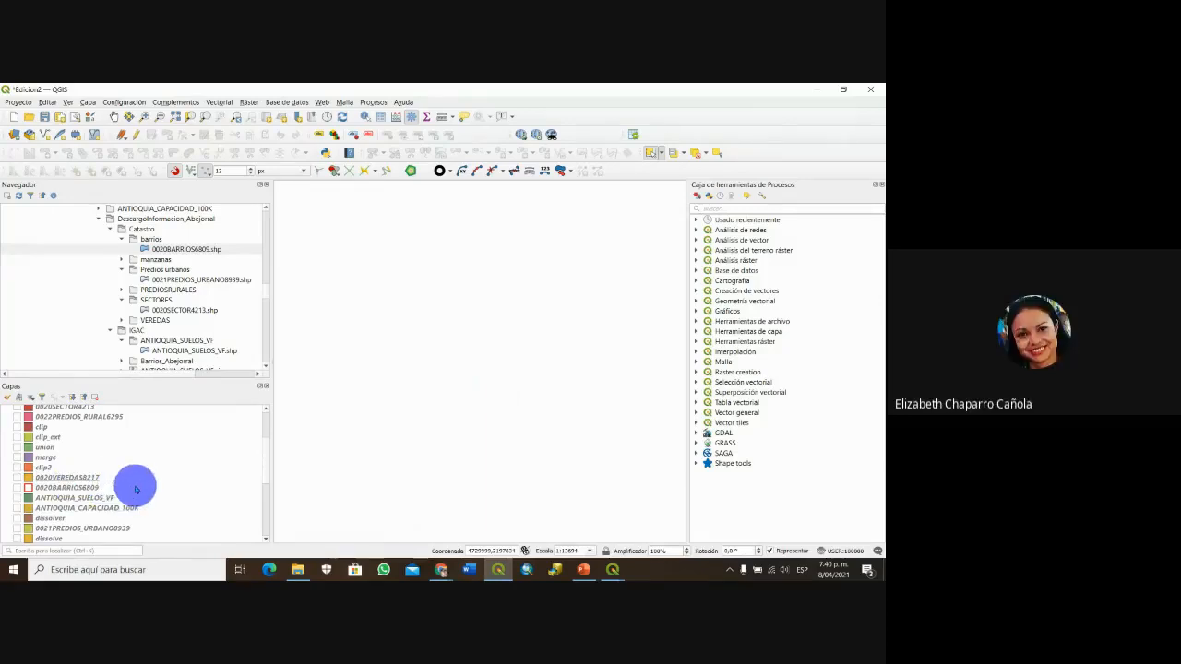
{"action": "scroll", "coordinate": [138, 484], "scroll_direction": "up", "scroll_amount": 1}
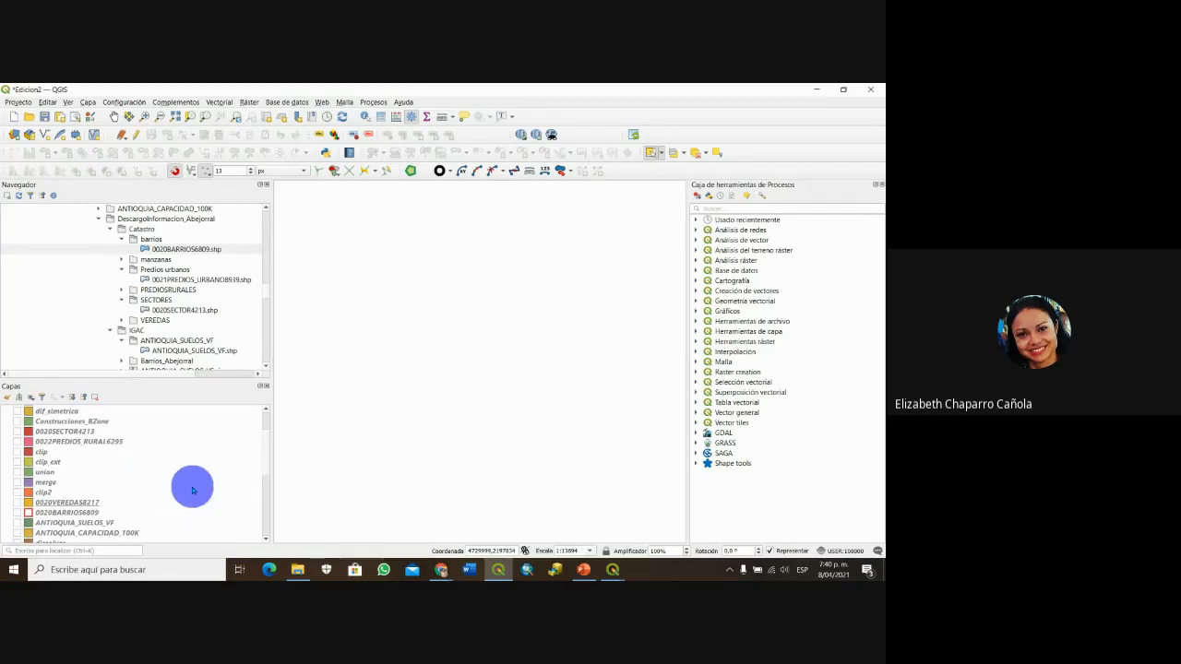
{"action": "left_click", "coordinate": [18, 431]}
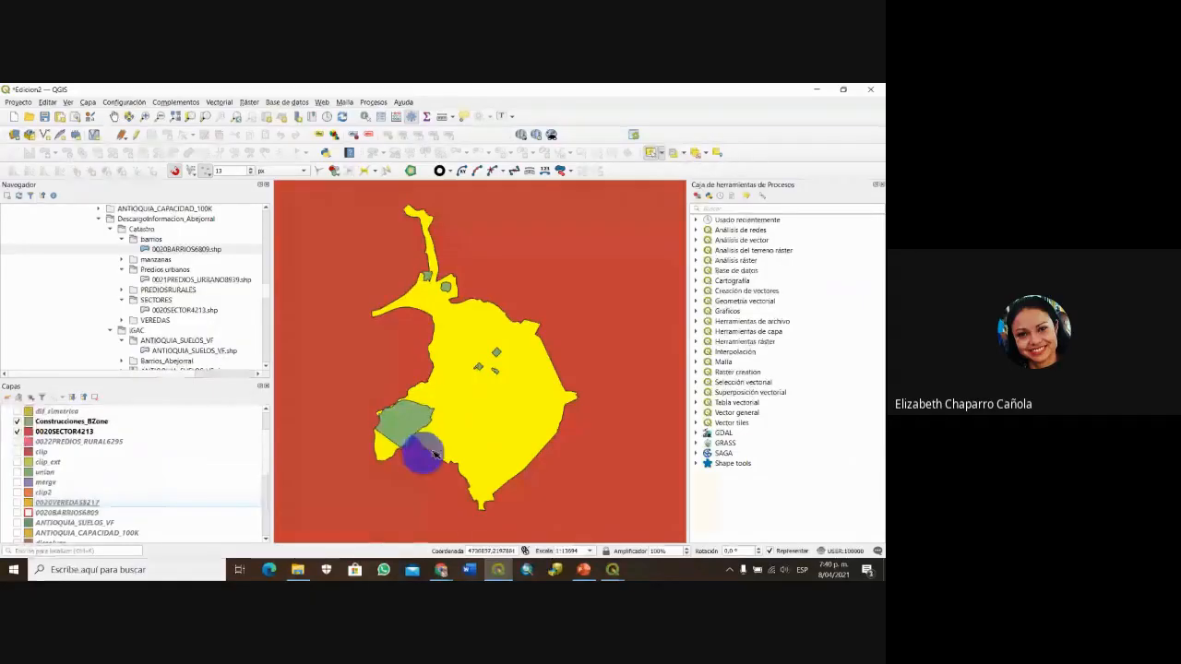
- In 0020SECTOR4213, select the surrounding sector polygon for comparison, and reselect only the central urban polygon
{"action": "left_click", "coordinate": [83, 431]}
{"action": "left_click", "coordinate": [511, 434]}
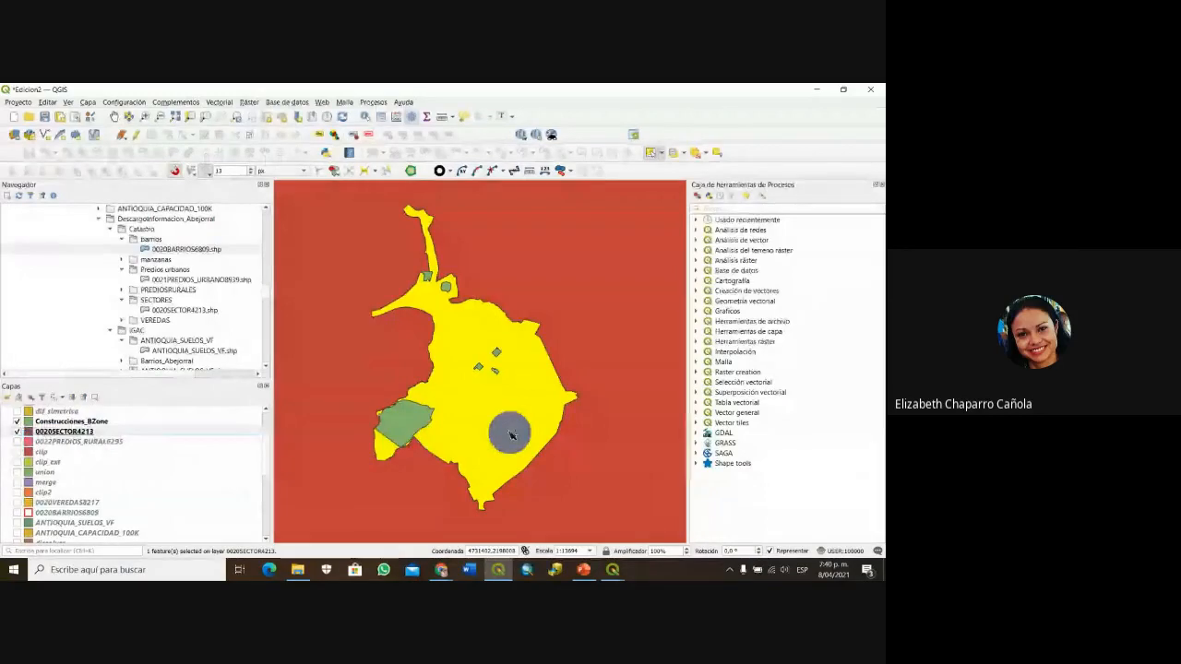
{"action": "left_click_drag", "start_coordinate": [511, 435], "coordinate": [493, 432]}
{"action": "left_click", "coordinate": [84, 431]}
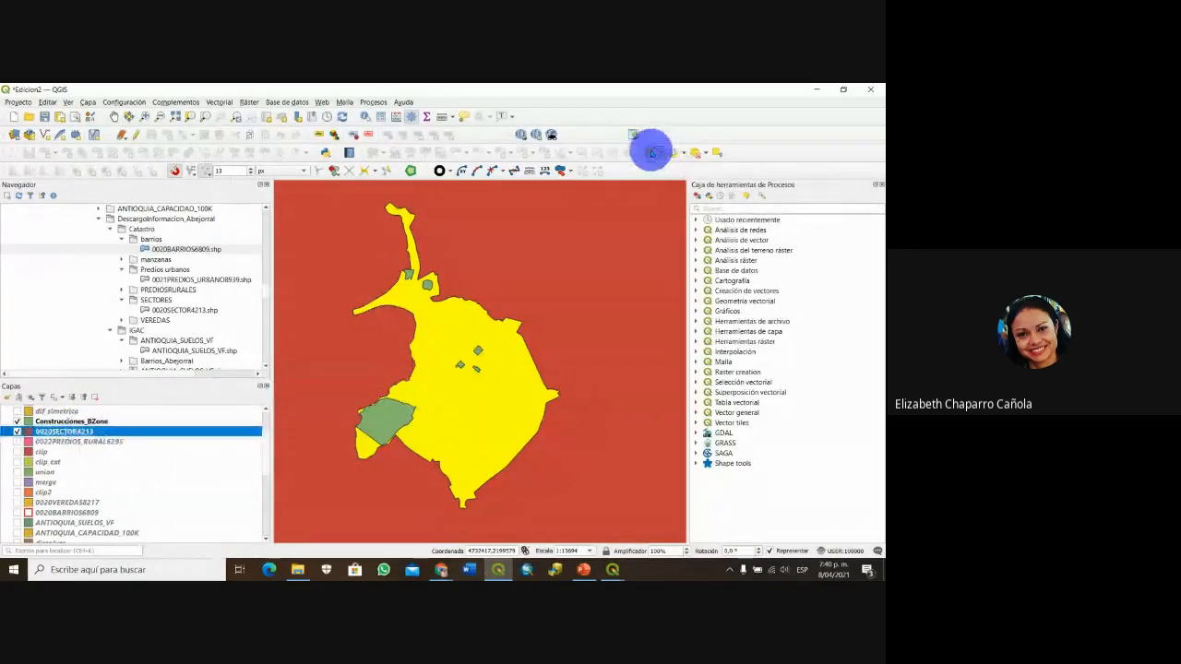
{"action": "left_click", "coordinate": [651, 152]}
{"action": "left_click", "coordinate": [498, 452]}
{"action": "left_click", "coordinate": [562, 299]}
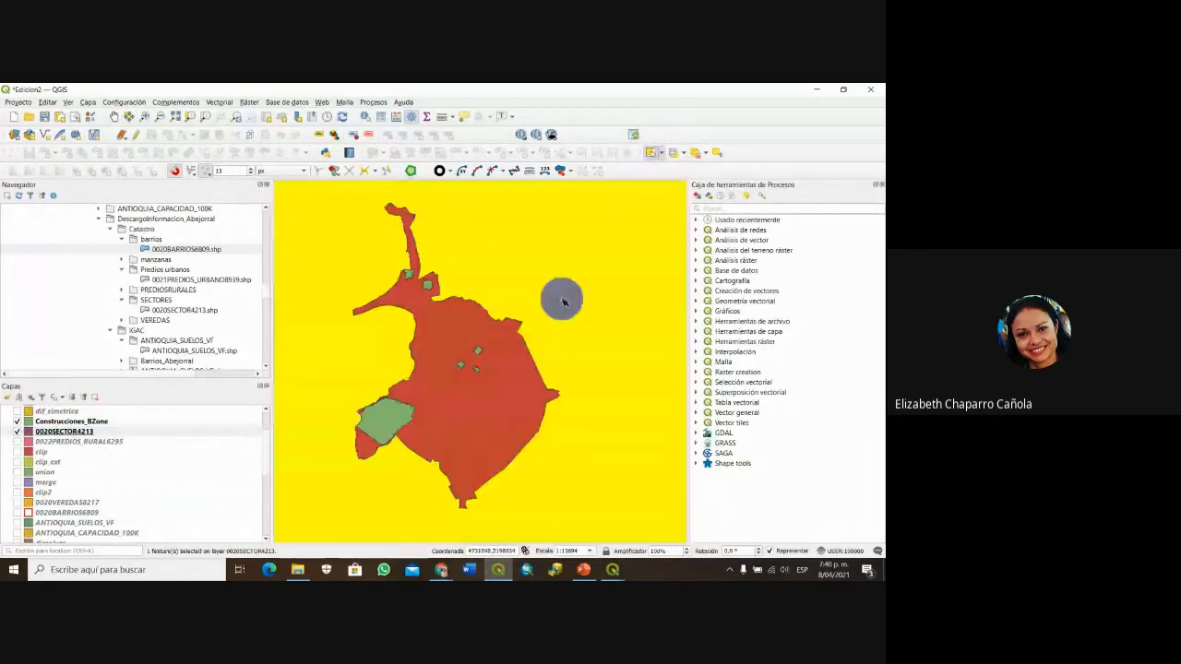
{"action": "left_click", "coordinate": [489, 401]}
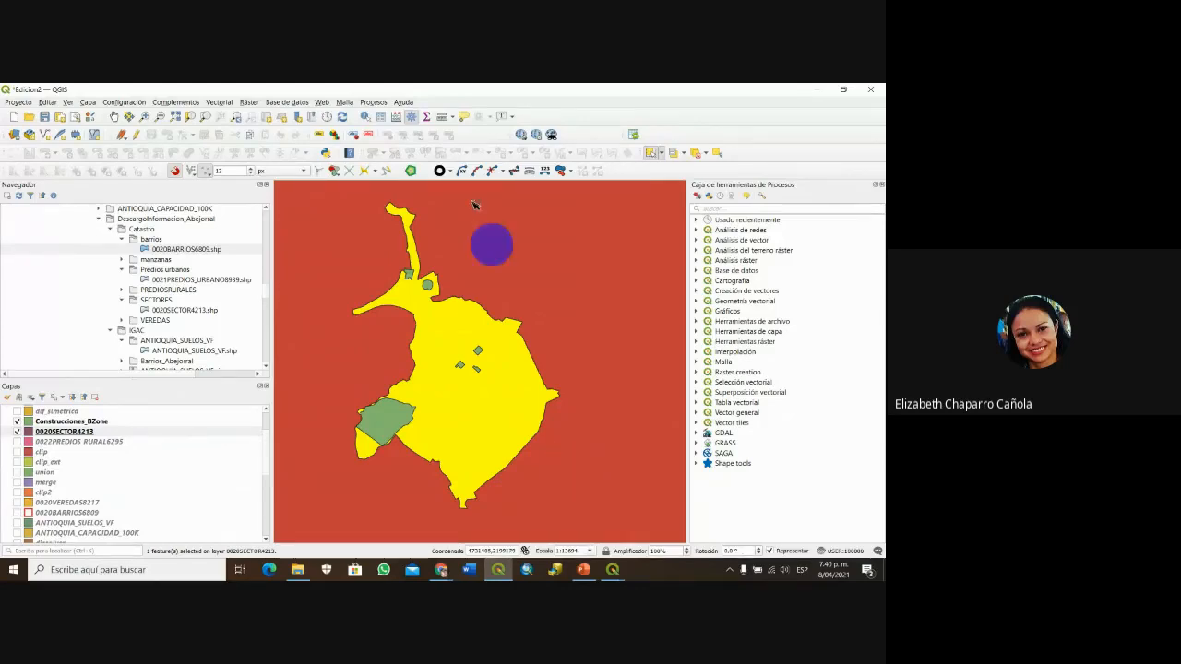
- Set up a symmetrical difference using only the selected features of 0020SECTOR4213, with Construcciones_BZone as the overlay layer
{"action": "left_click", "coordinate": [221, 102]}
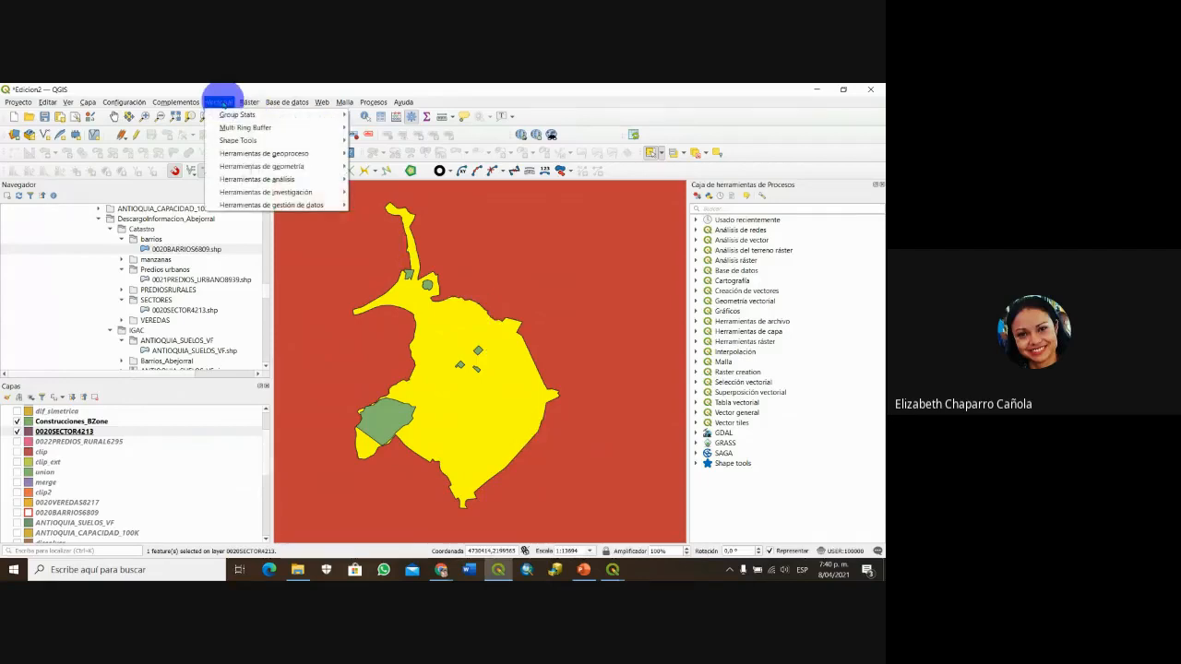
{"action": "mouse_move", "coordinate": [295, 161]}
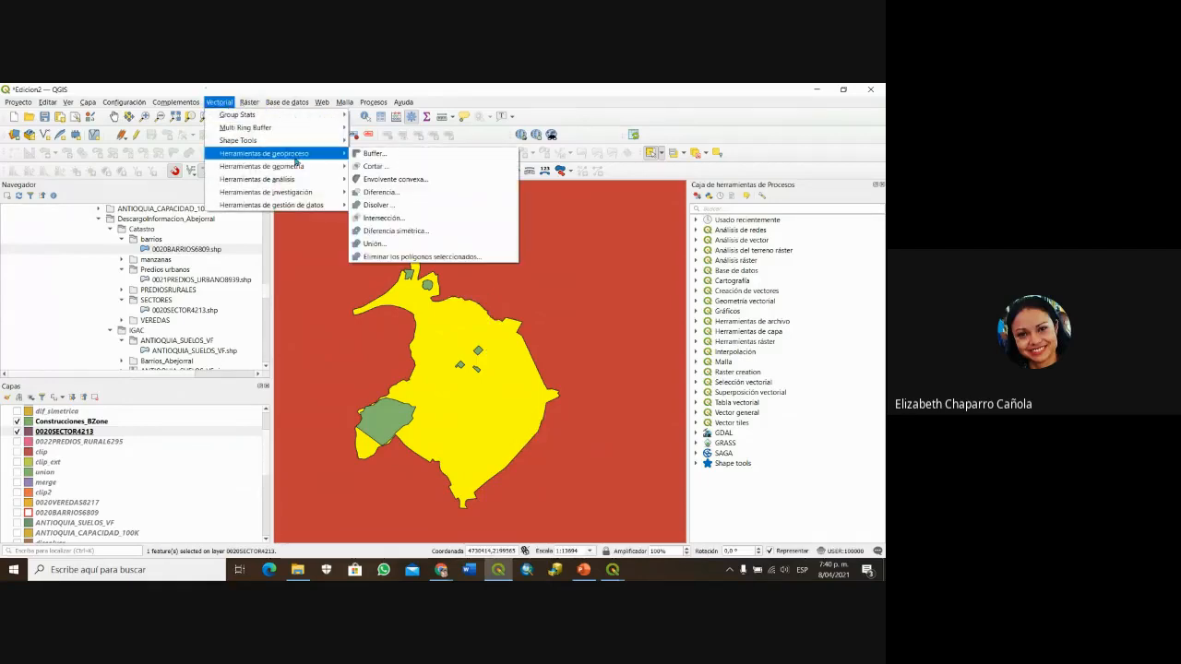
{"action": "left_click", "coordinate": [401, 231]}
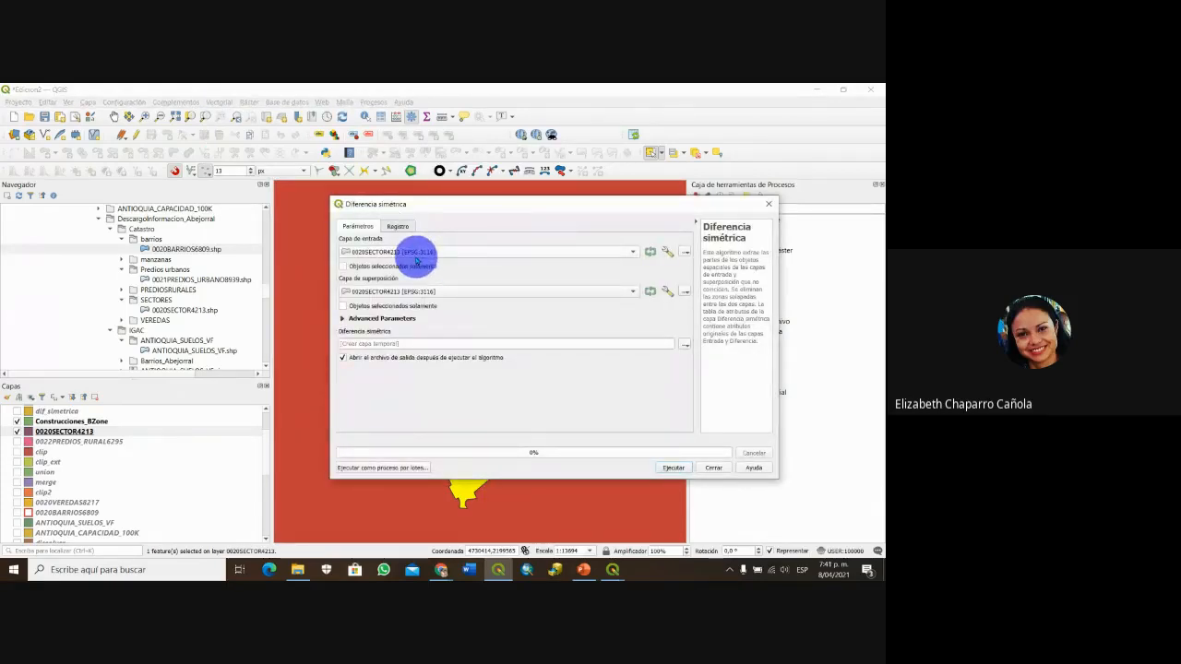
{"action": "left_click", "coordinate": [455, 292]}
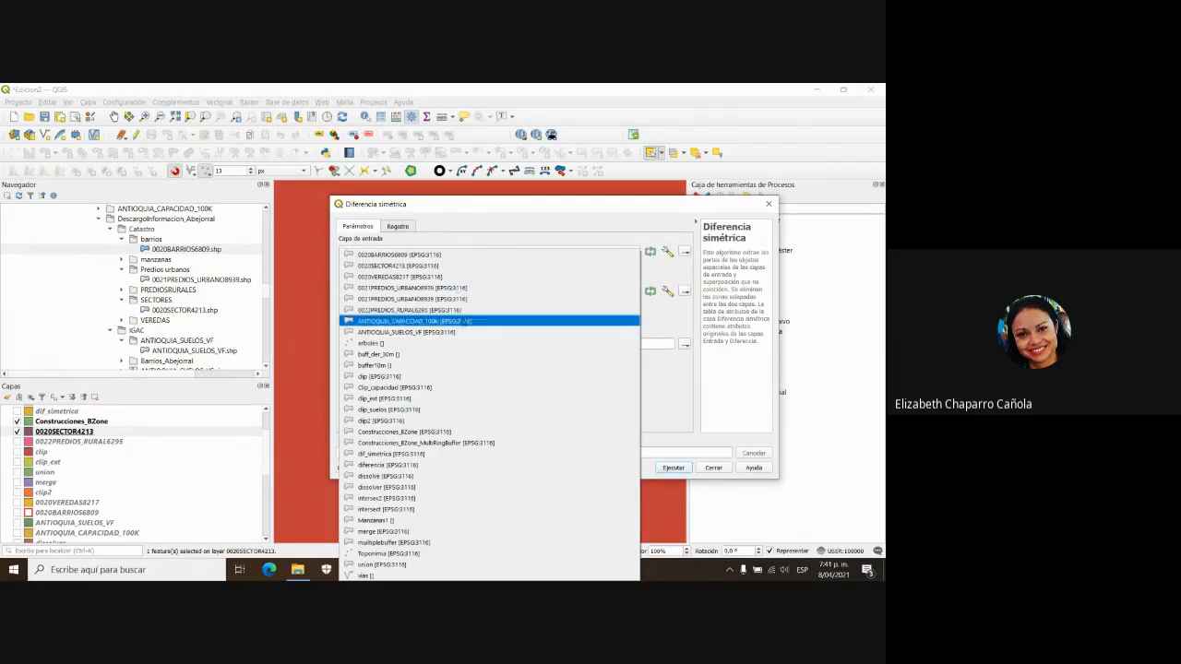
{"action": "left_click", "coordinate": [458, 431]}
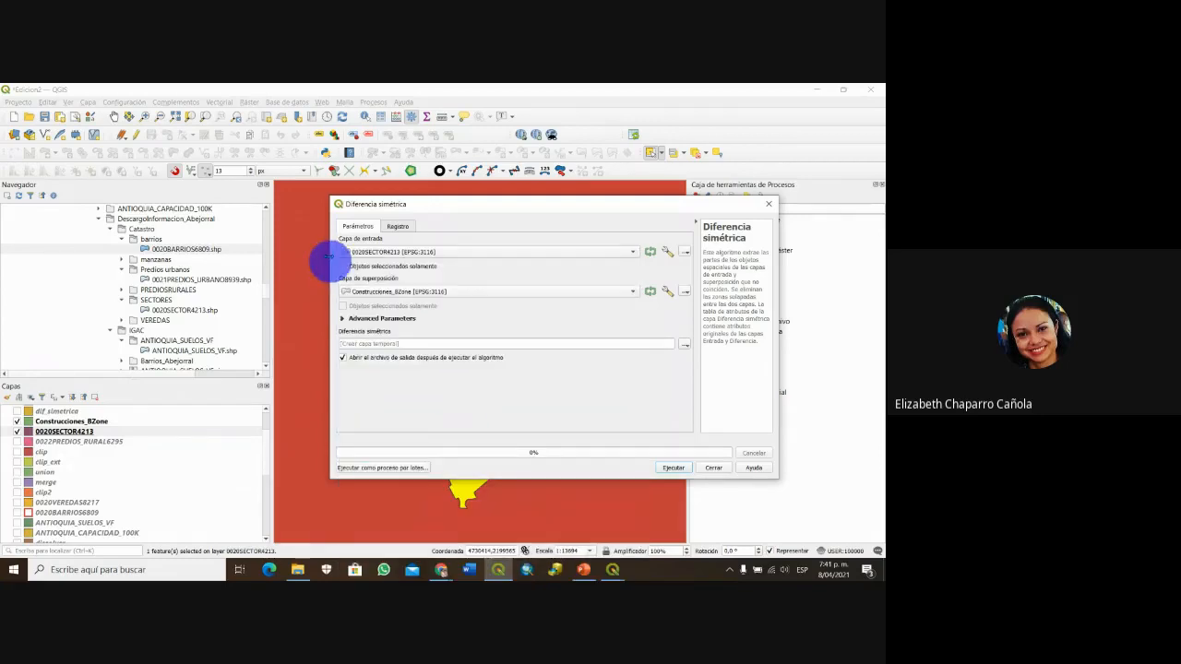
{"action": "left_click", "coordinate": [342, 266]}
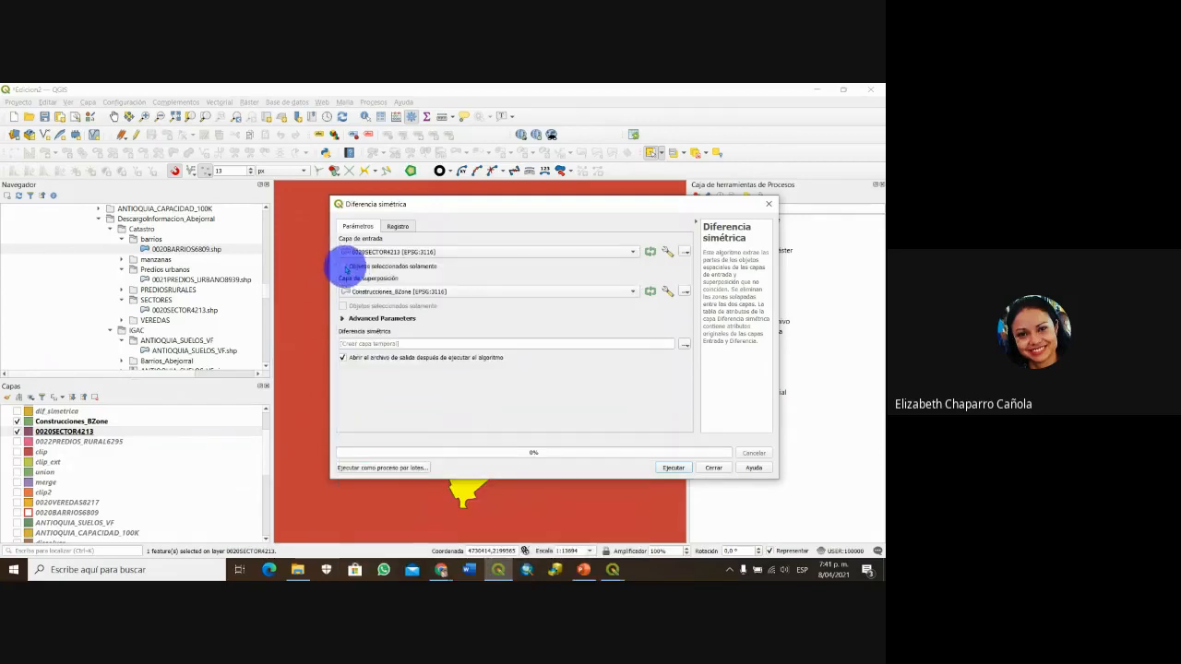
- Save the symmetrical difference output as dif_sim in the Resultados2 folder, run the algorithm, and close its dialog
{"action": "left_click", "coordinate": [684, 343]}
{"action": "left_click", "coordinate": [704, 368]}
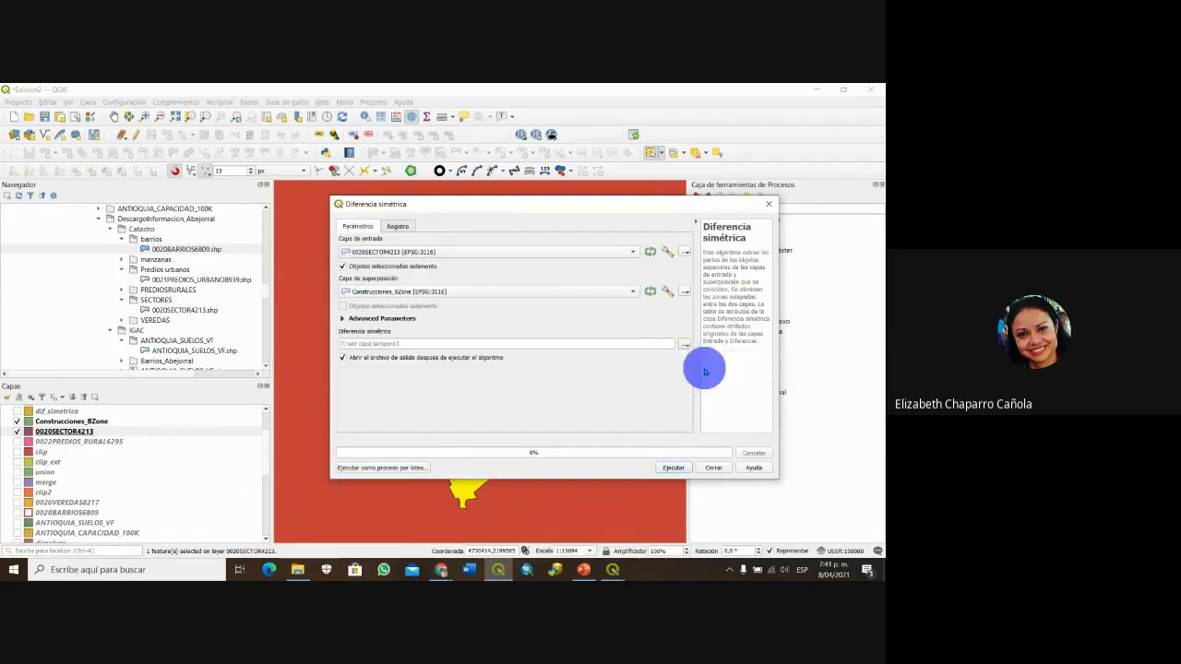
{"action": "type", "text": "di"}
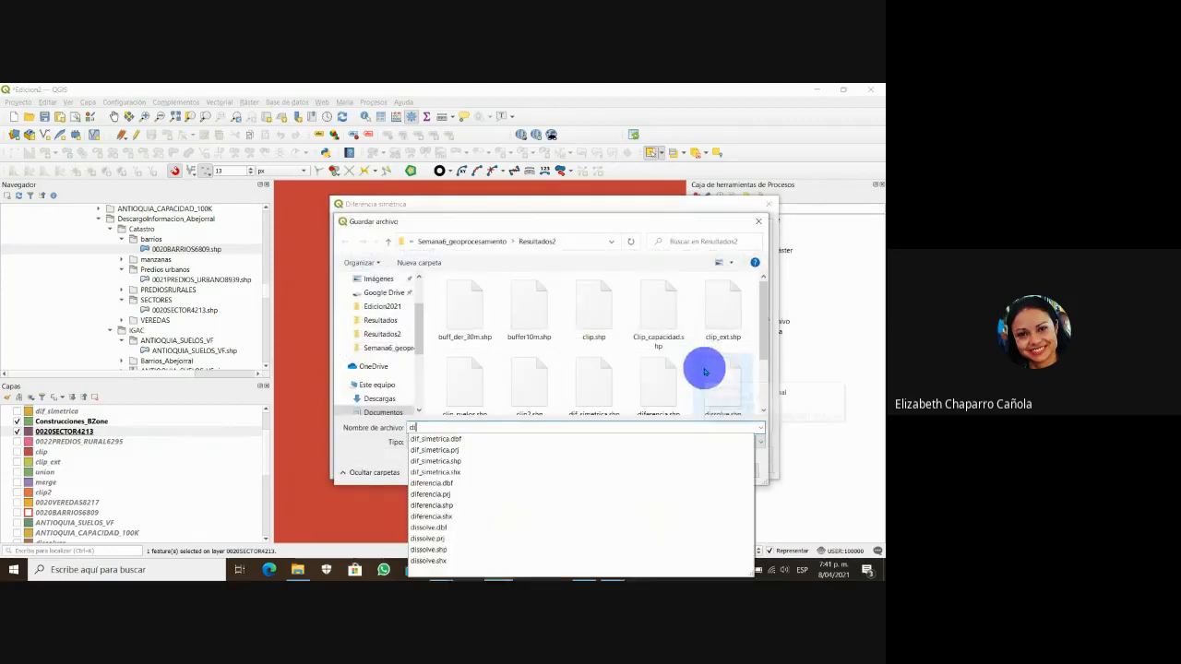
{"action": "type", "text": "f_sim"}
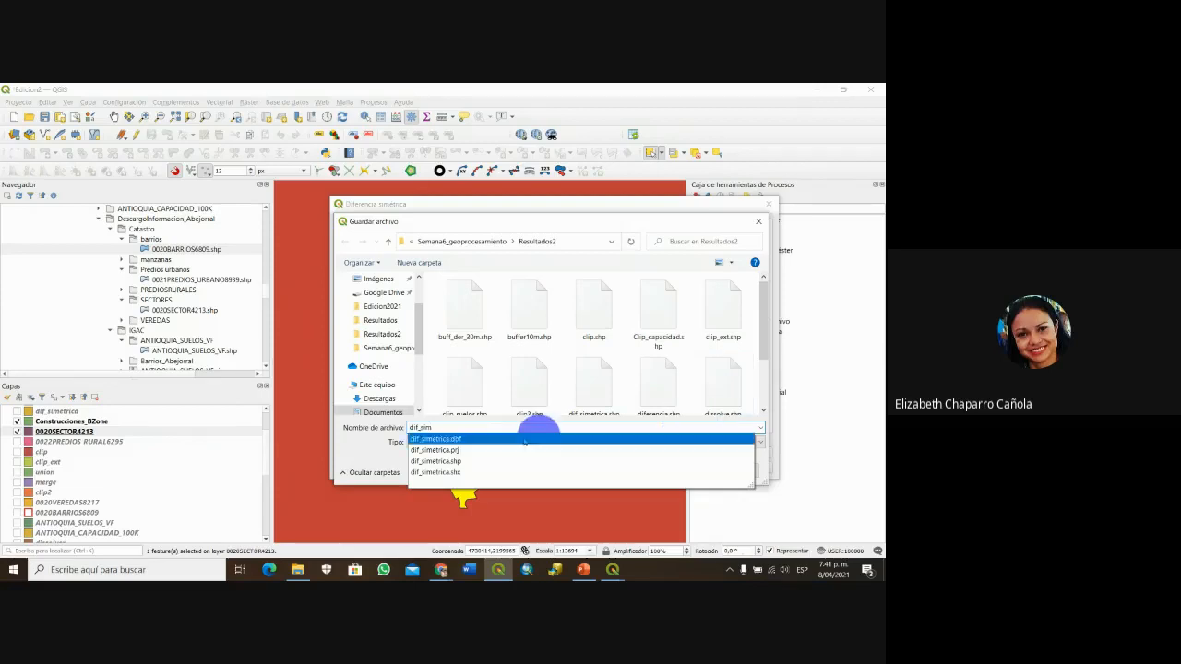
{"action": "left_click", "coordinate": [365, 459]}
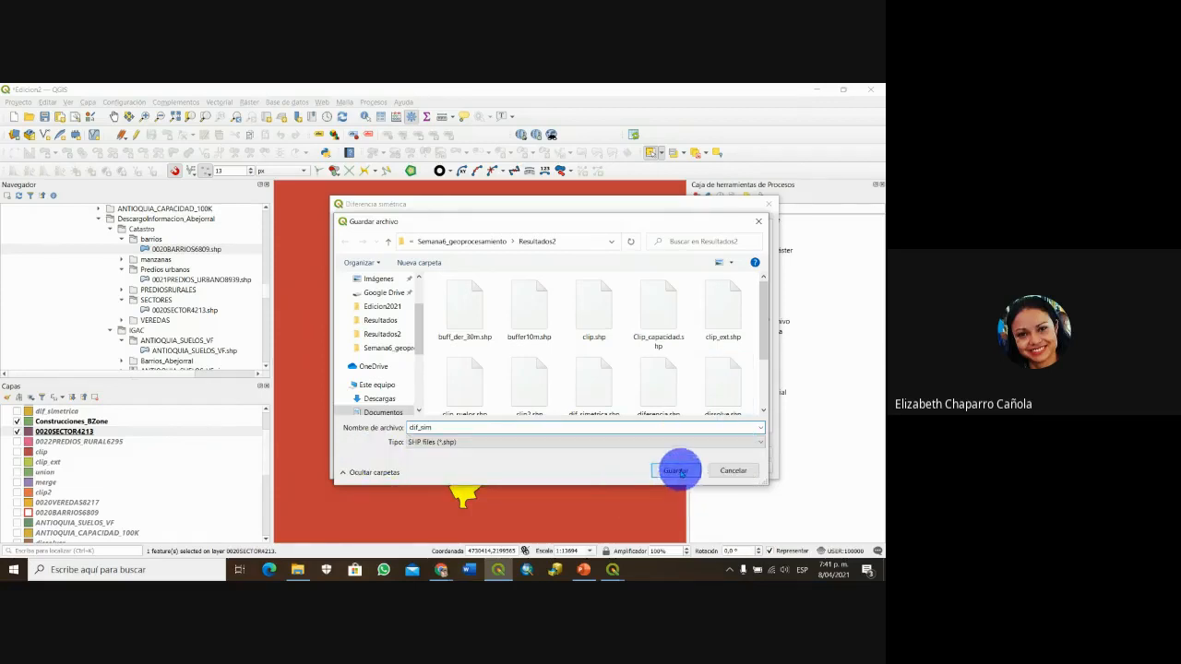
{"action": "left_click", "coordinate": [676, 470]}
{"action": "left_click", "coordinate": [674, 468]}
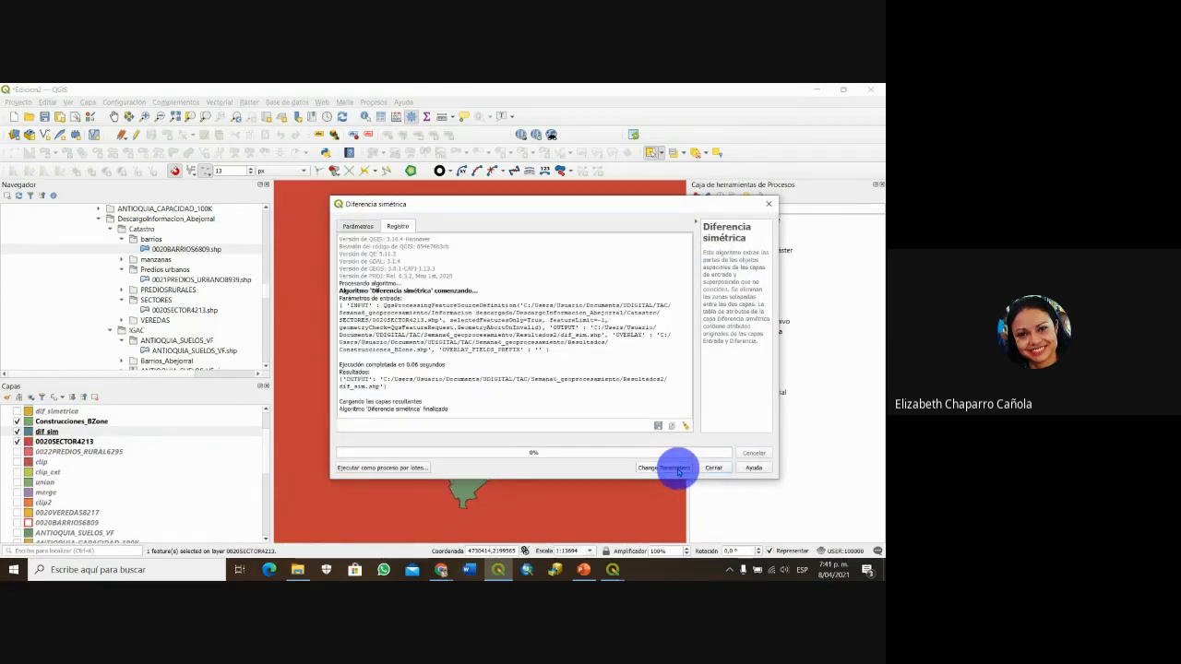
{"action": "left_click", "coordinate": [716, 467]}
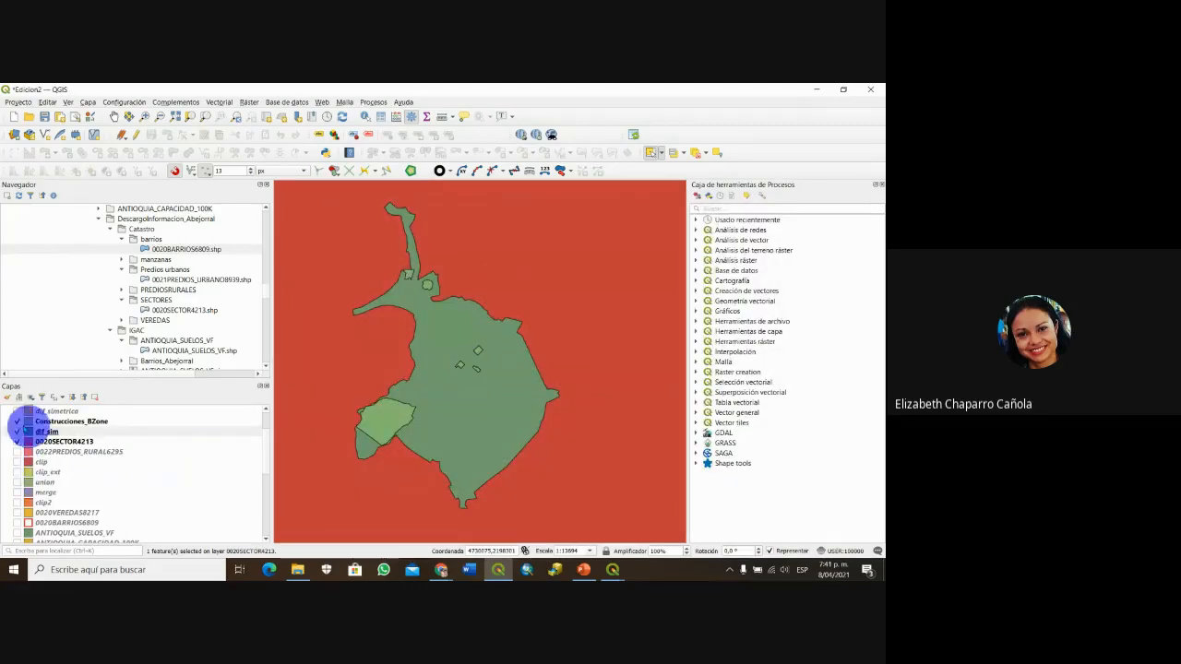
- Hide Construcciones_BZone and 0020SECTOR4213 to examine the dif_sim result on its own
{"action": "left_click", "coordinate": [16, 422]}
{"action": "left_click", "coordinate": [18, 442]}
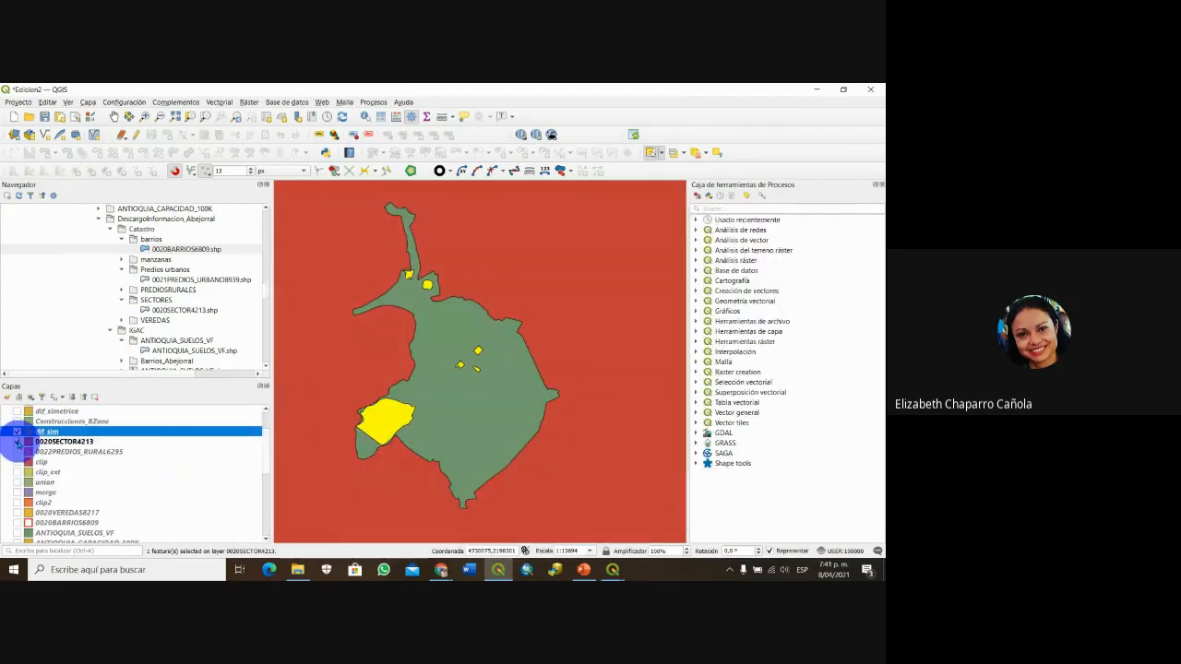
{"action": "left_click_drag", "start_coordinate": [416, 441], "coordinate": [440, 451]}
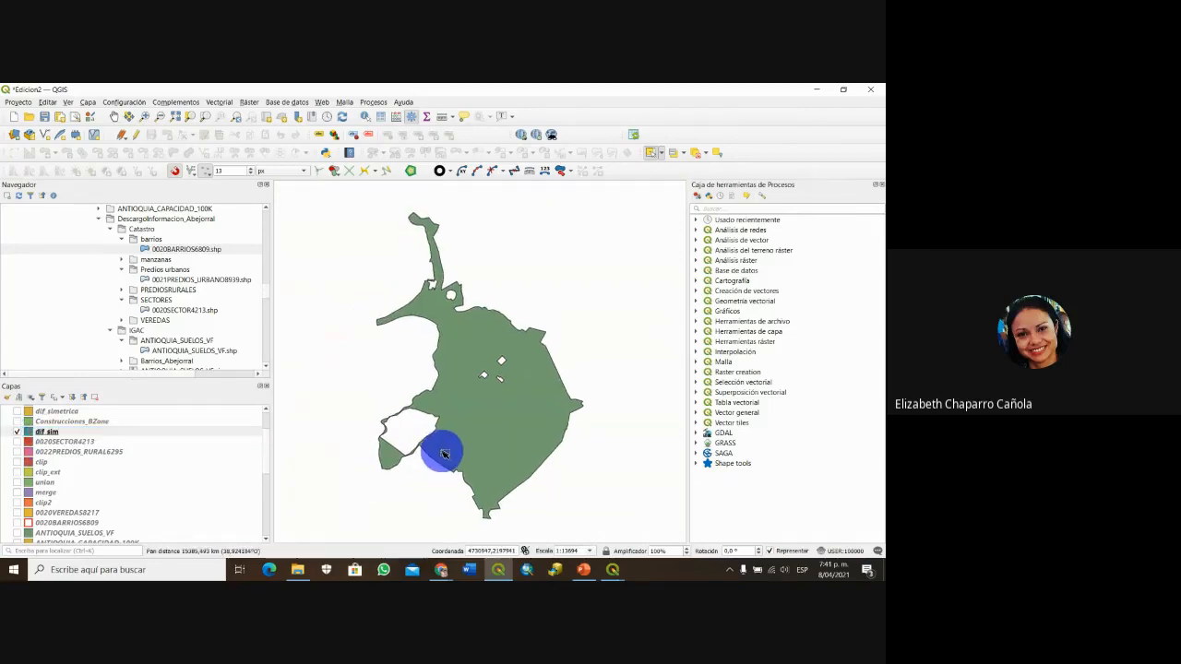
{"action": "scroll", "coordinate": [444, 450], "scroll_direction": "up", "scroll_amount": 1}
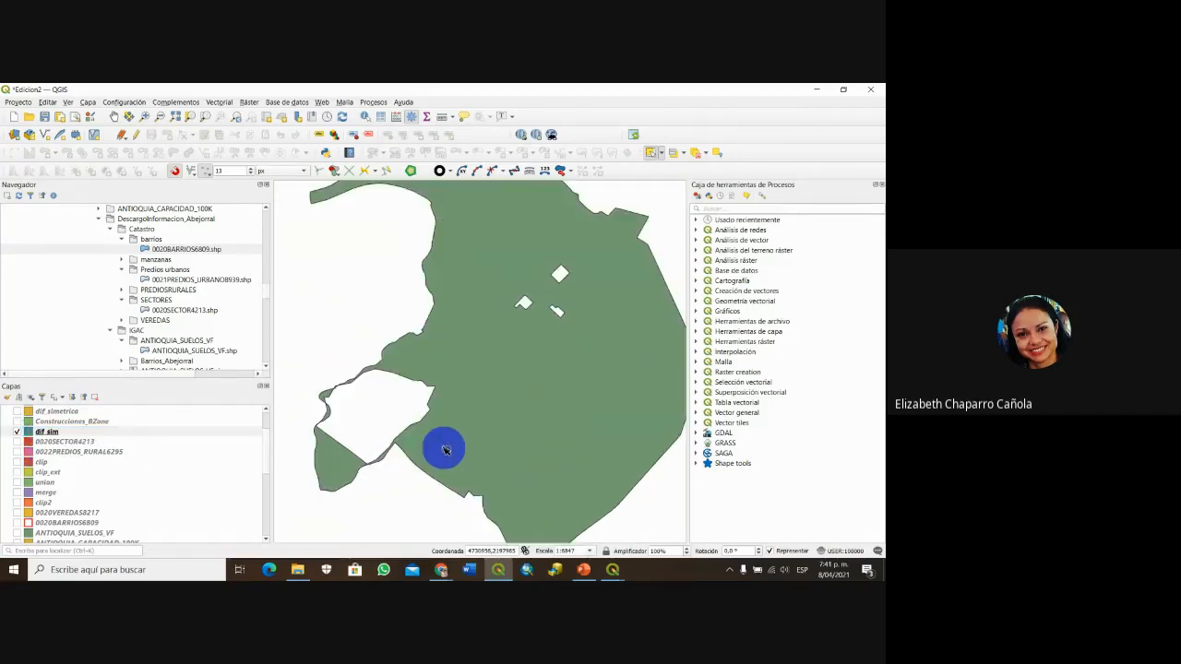
{"action": "scroll", "coordinate": [444, 449], "scroll_direction": "down", "scroll_amount": 1}
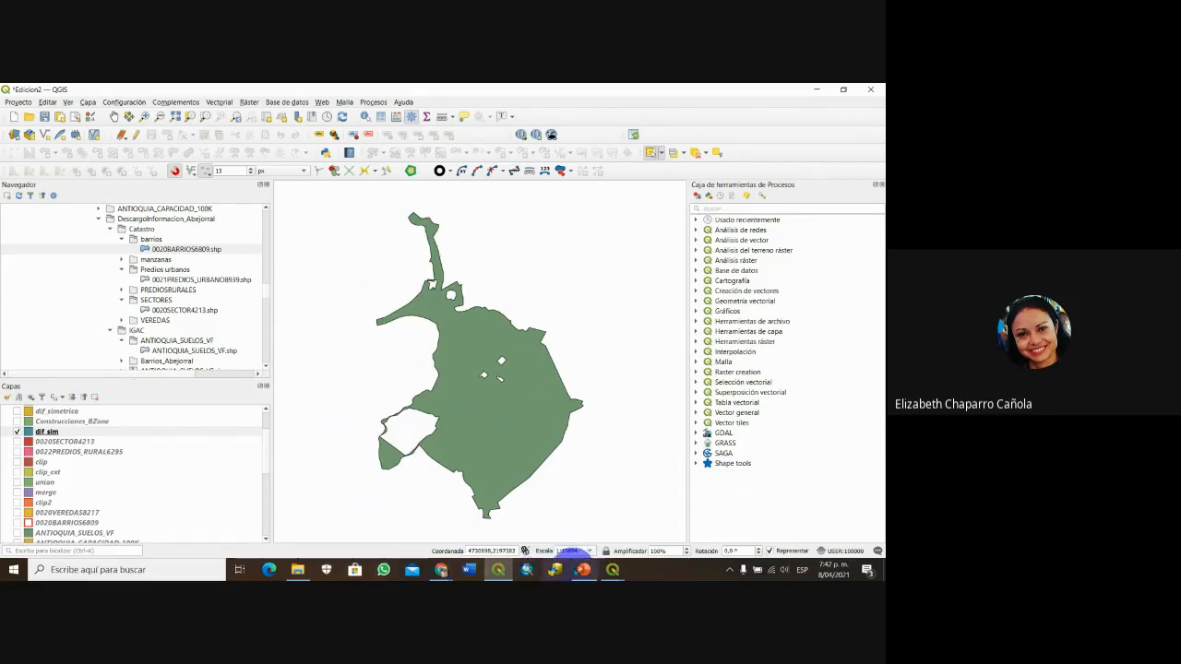
- Switch to the PowerPoint presentation, review the slides after Diferencia through the closing slide, and return to QGIS
{"action": "left_click", "coordinate": [583, 569]}
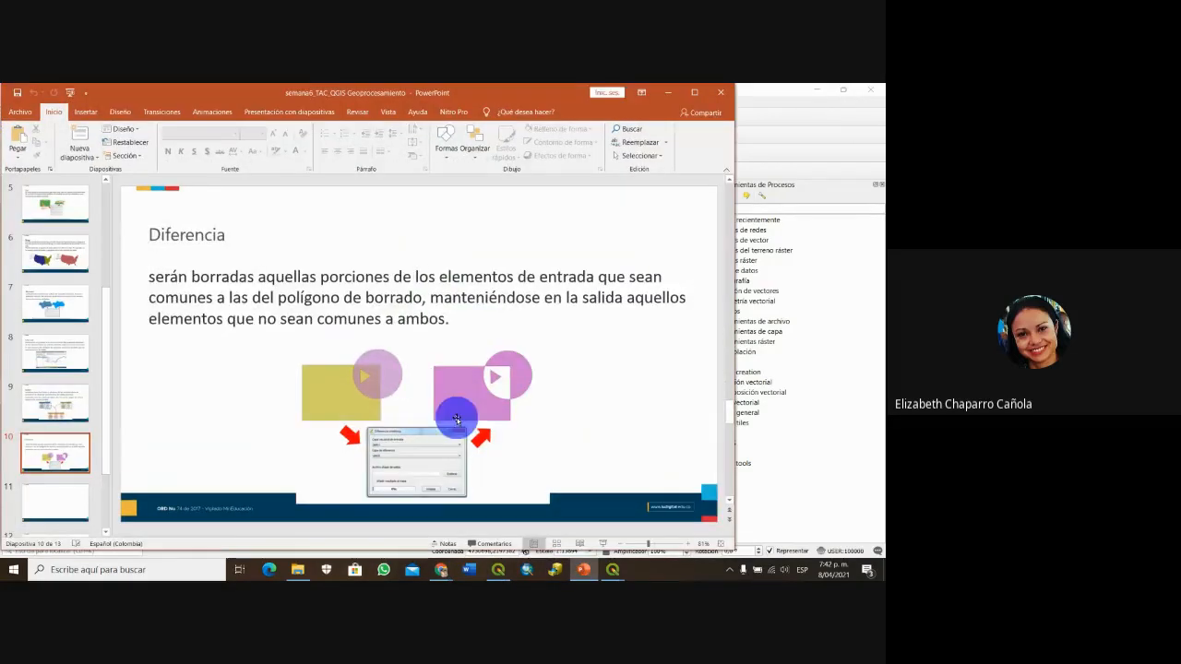
{"action": "scroll", "coordinate": [457, 420], "scroll_direction": "down", "scroll_amount": 1}
{"action": "scroll", "coordinate": [73, 415], "scroll_direction": "down", "scroll_amount": 3}
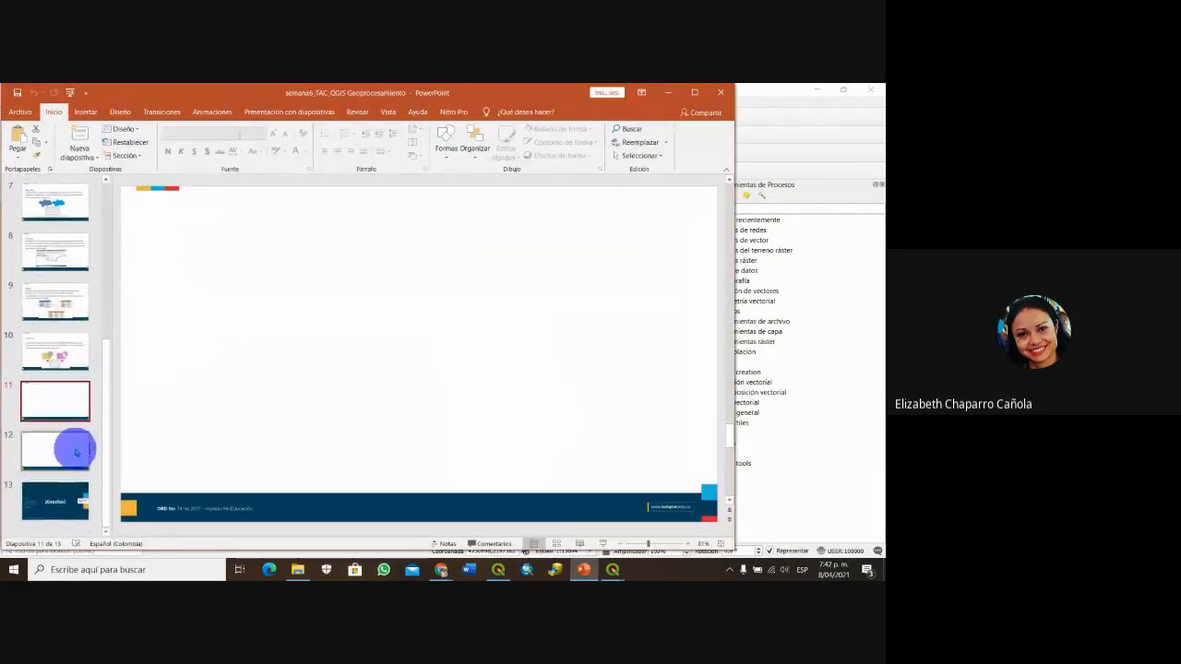
{"action": "left_click", "coordinate": [67, 498]}
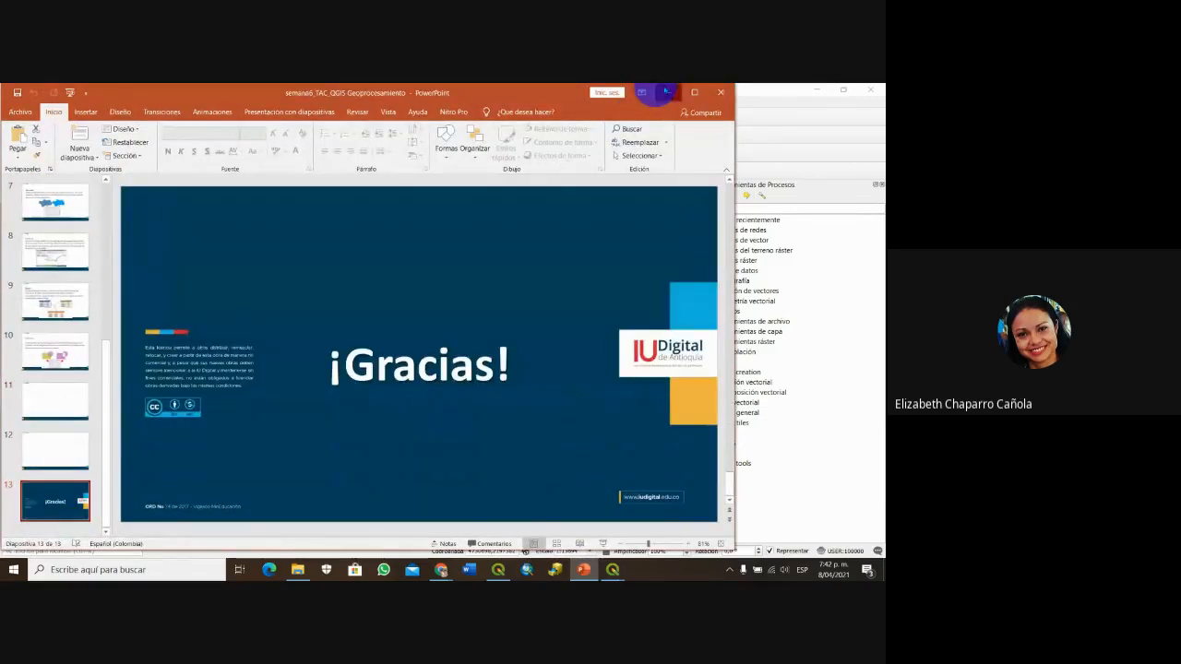
{"action": "left_click", "coordinate": [666, 91]}
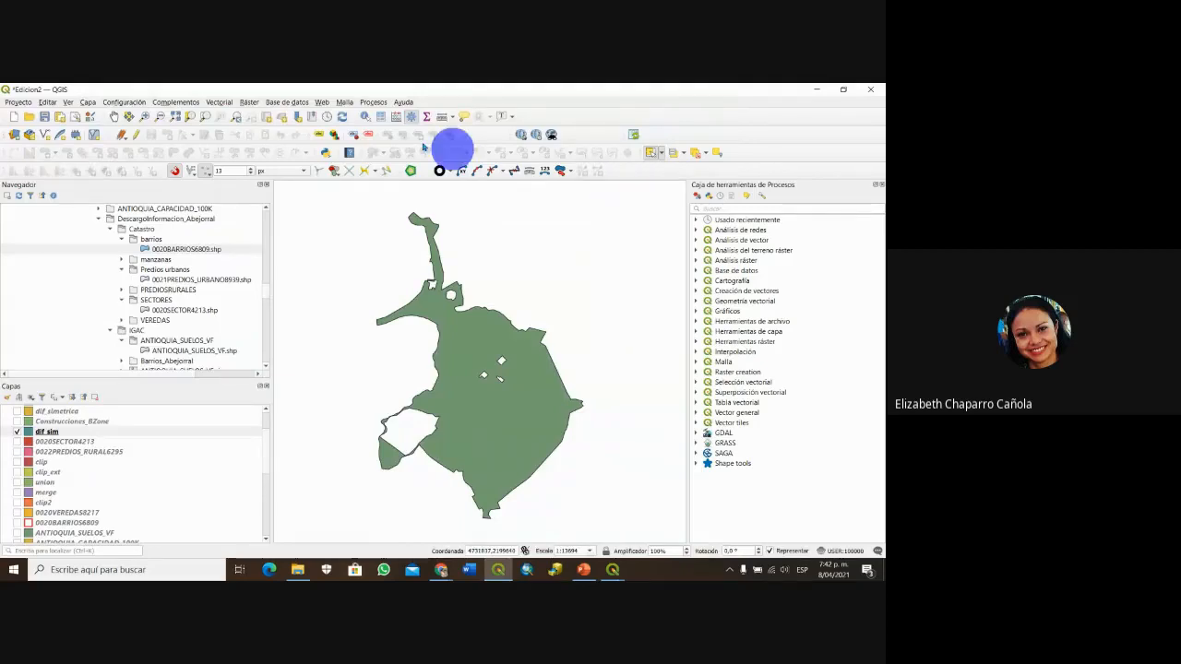
{"action": "left_click", "coordinate": [226, 102]}
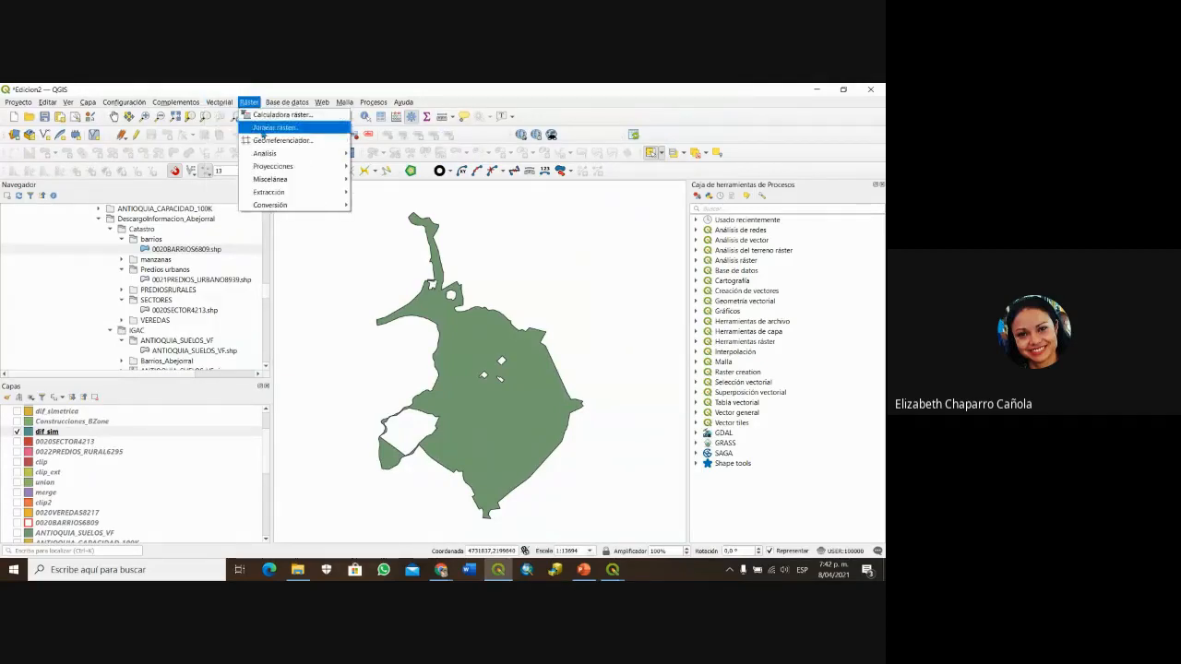
{"action": "mouse_move", "coordinate": [267, 154]}
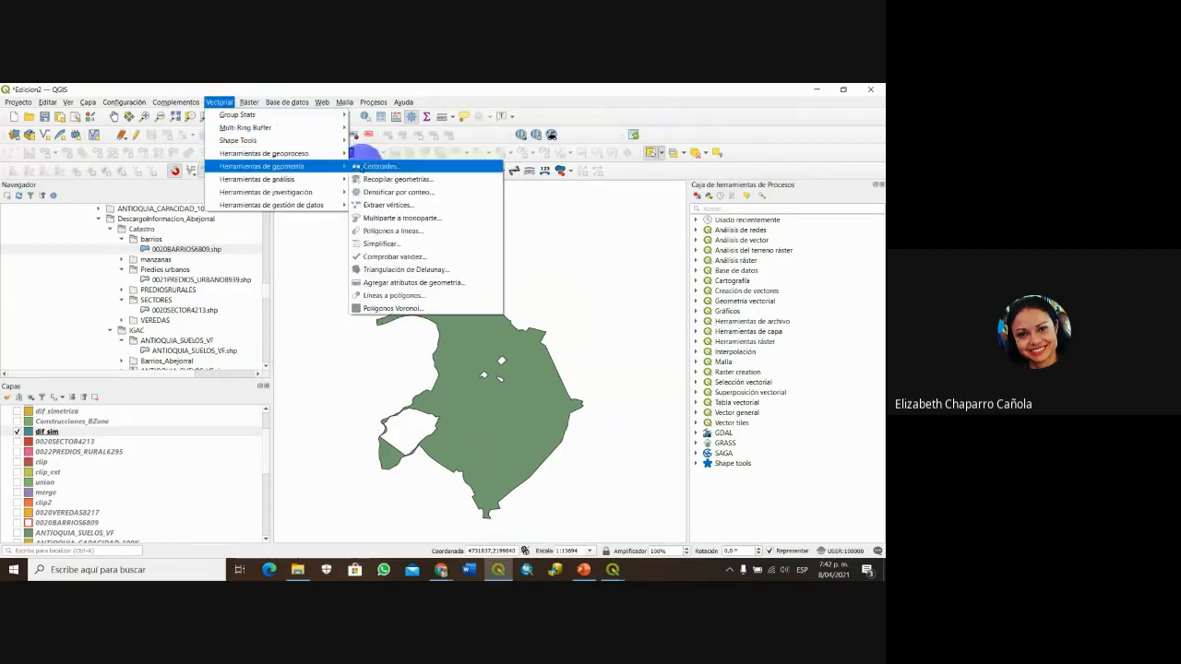
{"action": "mouse_move", "coordinate": [327, 159]}
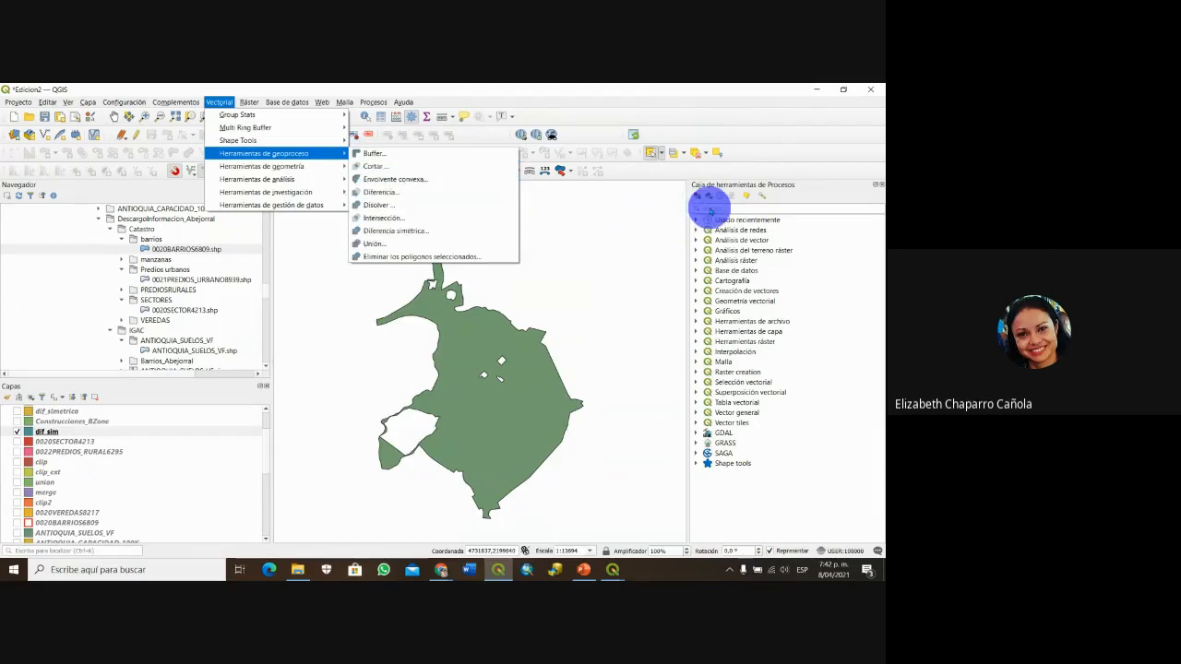
{"action": "left_click", "coordinate": [707, 208]}
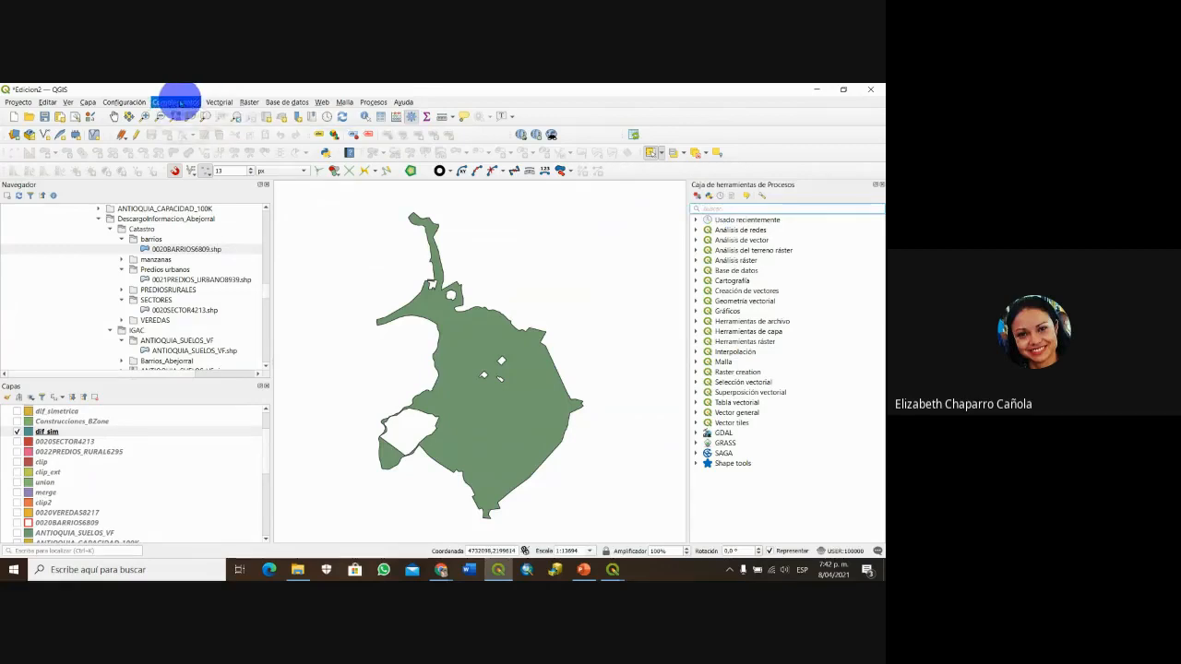
- Search the plugin manager for "shape" to check the Shape Tools plugin, and close the manager
{"action": "left_click", "coordinate": [176, 101]}
{"action": "left_click", "coordinate": [205, 114]}
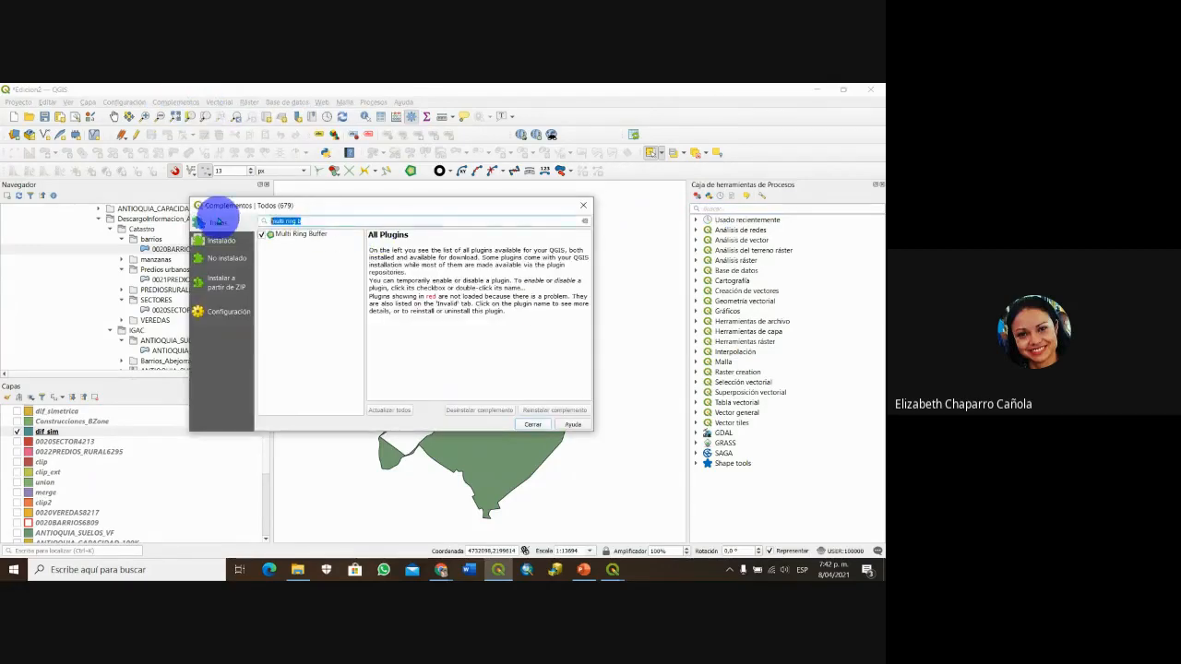
{"action": "type", "text": "shape"}
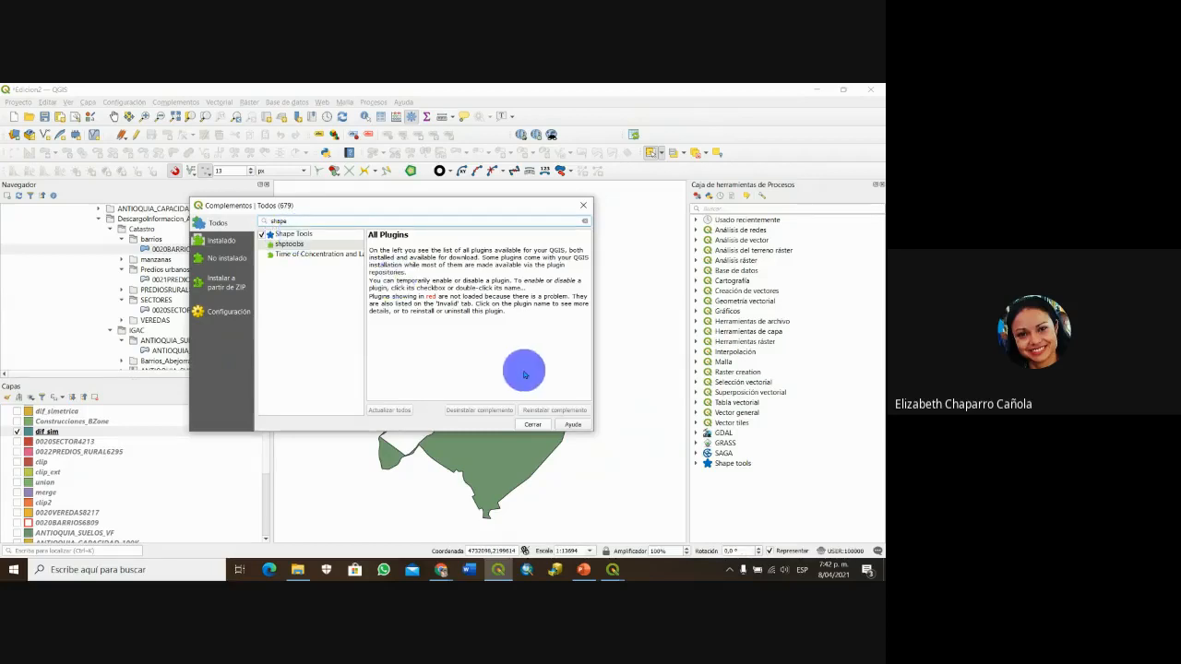
{"action": "left_click", "coordinate": [533, 424]}
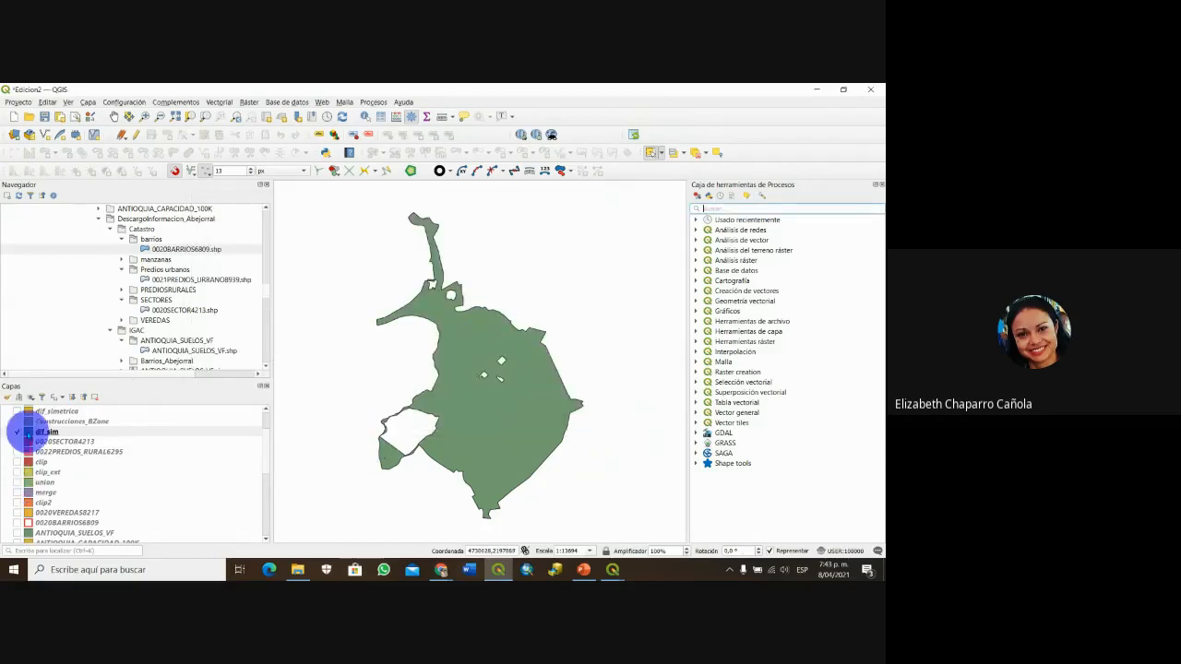
- Hide dif_sim and display the vias layer, bringing its road lines into closer view
{"action": "left_click", "coordinate": [18, 432]}
{"action": "scroll", "coordinate": [132, 461], "scroll_direction": "down", "scroll_amount": 10}
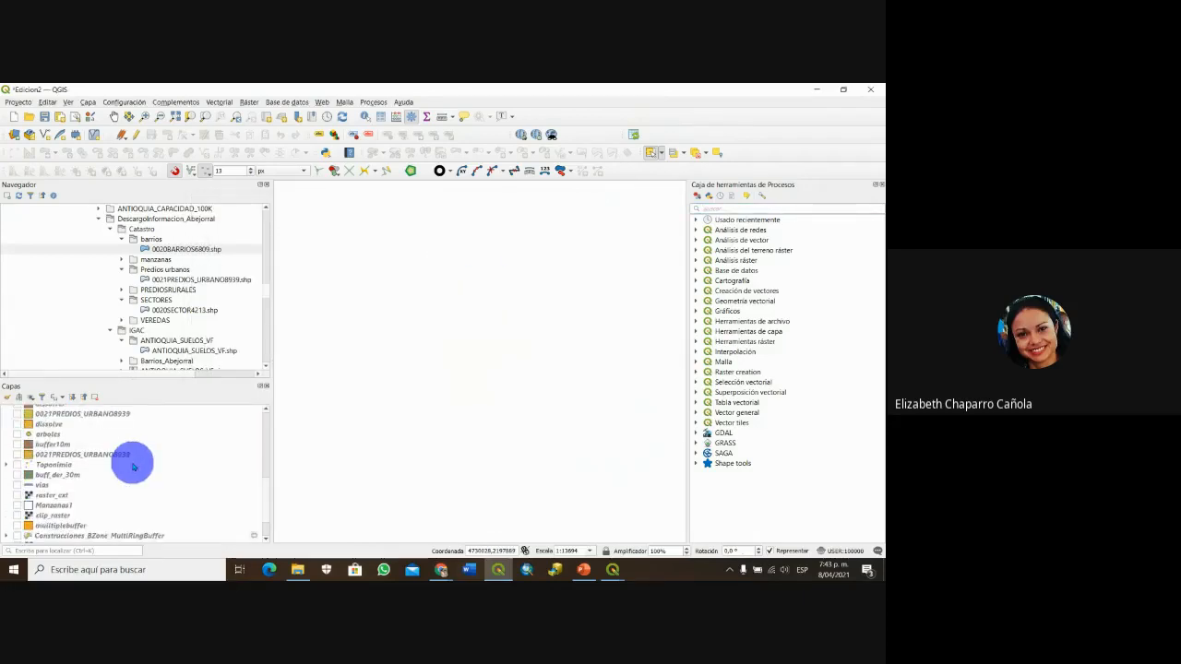
{"action": "left_click", "coordinate": [16, 486]}
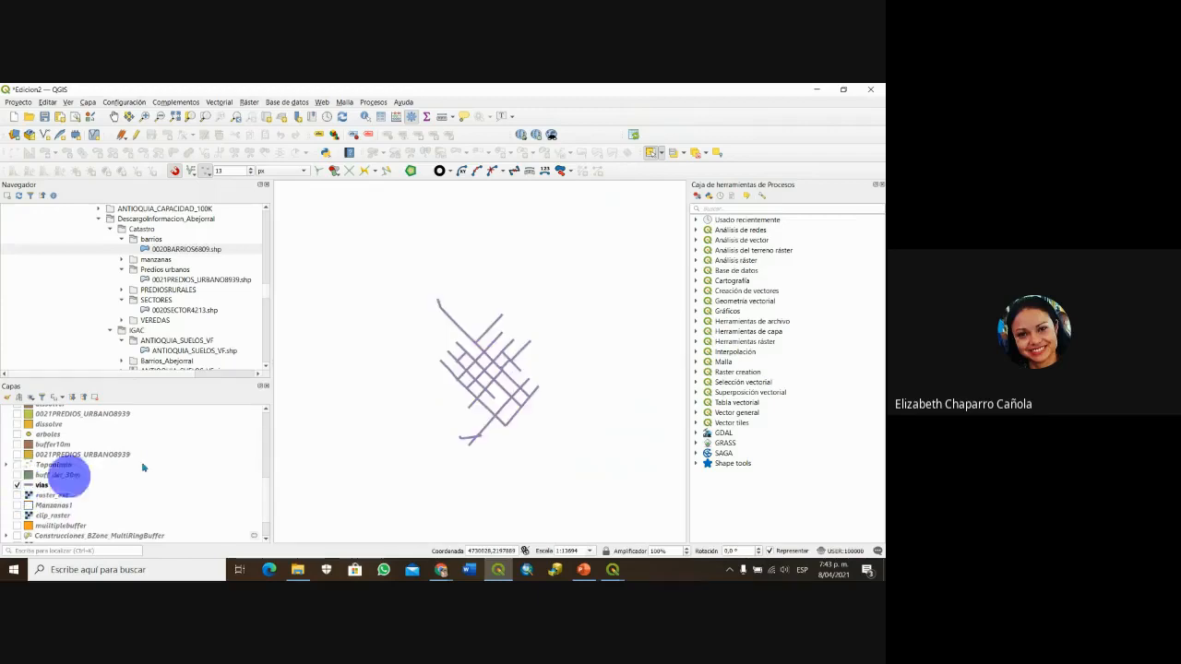
{"action": "scroll", "coordinate": [425, 383], "scroll_direction": "up", "scroll_amount": 1}
{"action": "left_click_drag", "start_coordinate": [538, 341], "coordinate": [557, 357]}
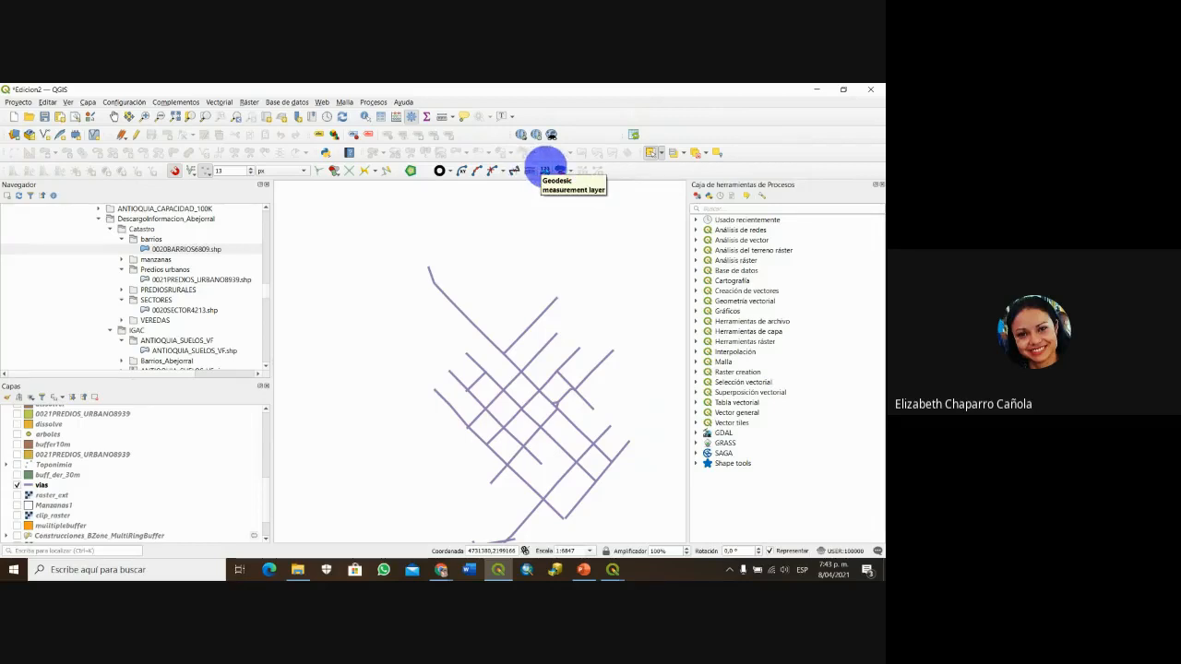
- Set up a Geodesic measurement layer for the vias layer, with Meters as the distance units
{"action": "left_click", "coordinate": [546, 170]}
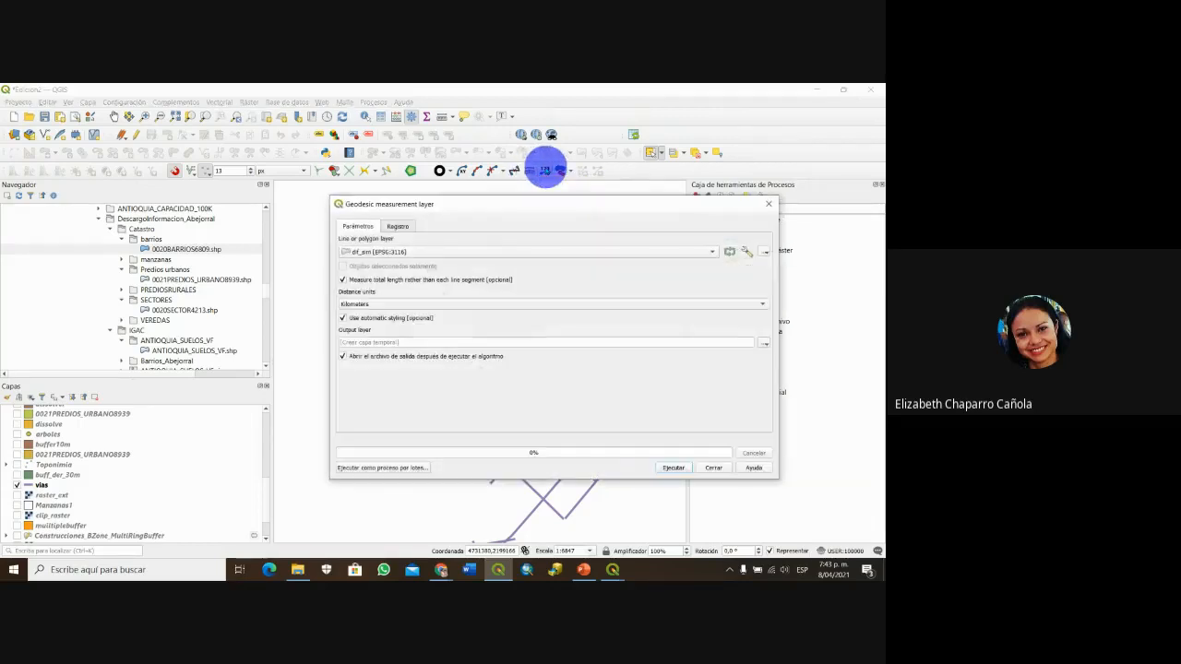
{"action": "left_click", "coordinate": [767, 204]}
{"action": "left_click", "coordinate": [544, 170]}
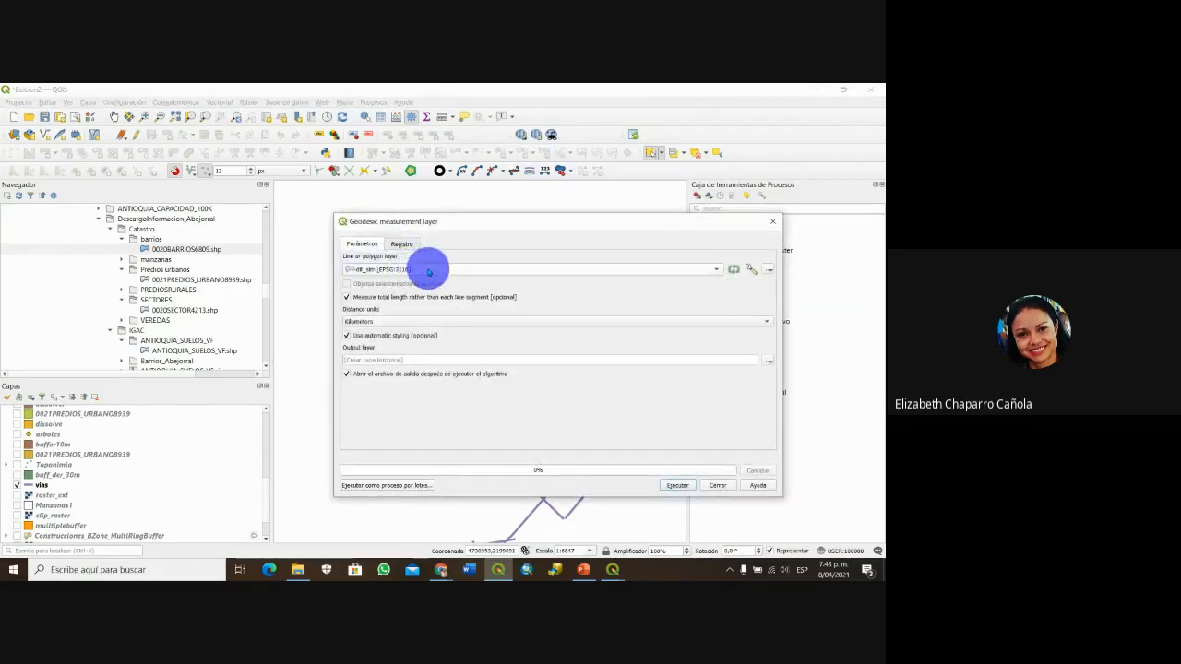
{"action": "left_click", "coordinate": [428, 268]}
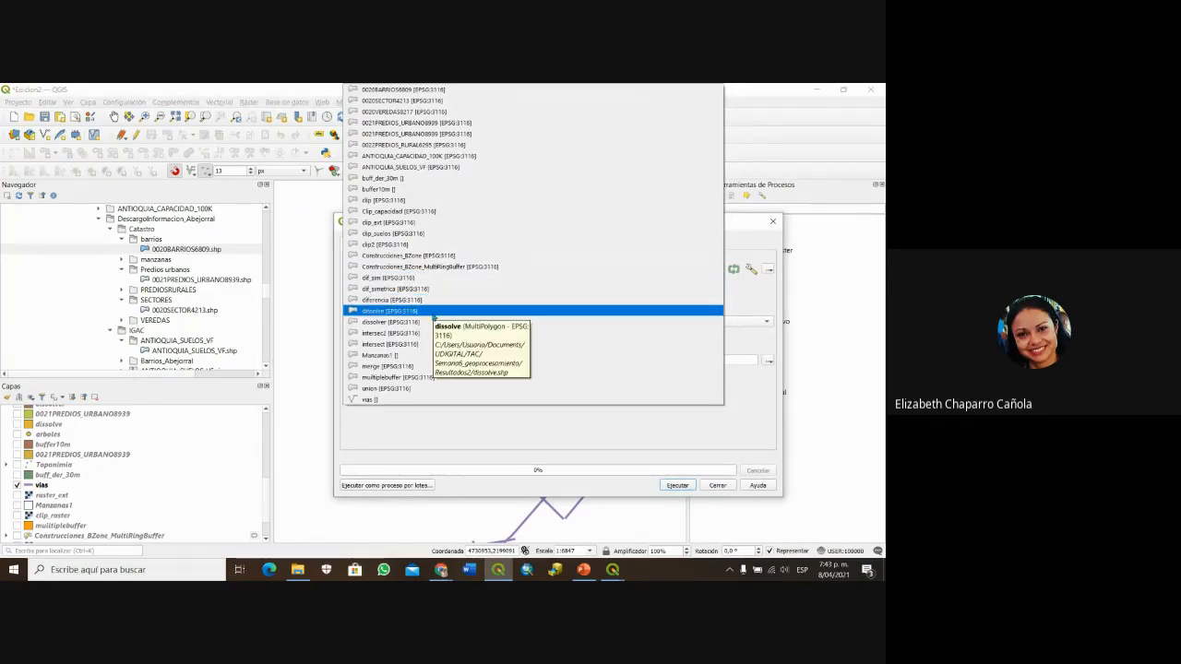
{"action": "left_click", "coordinate": [383, 399]}
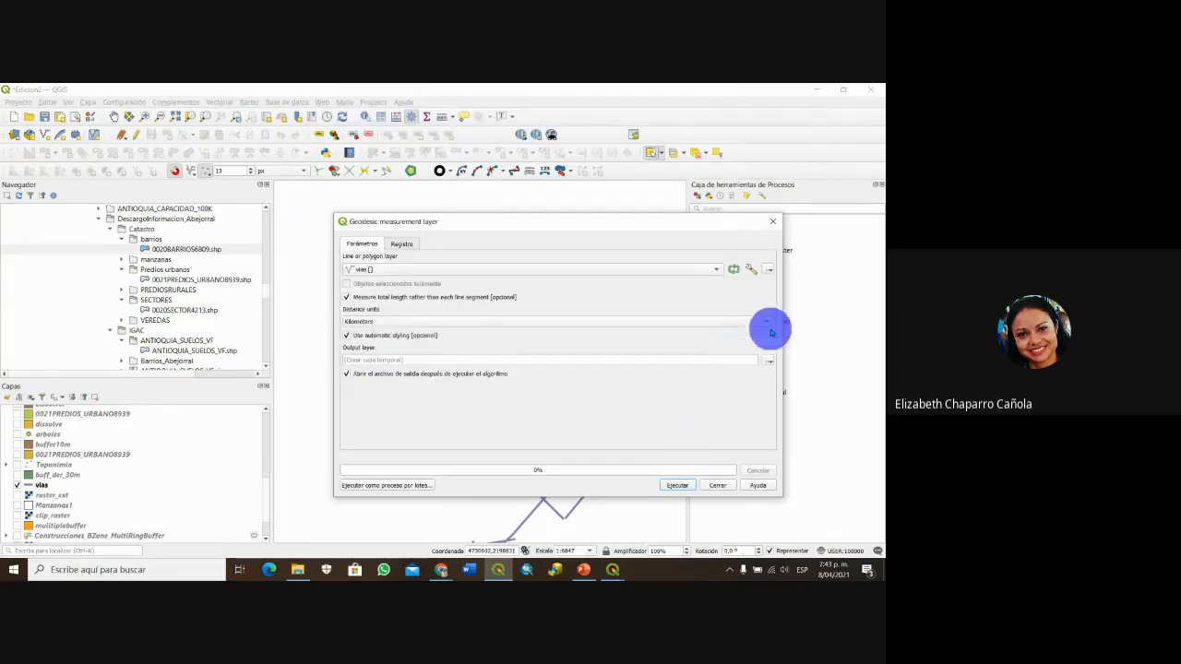
{"action": "left_click", "coordinate": [769, 323]}
{"action": "left_click", "coordinate": [763, 334]}
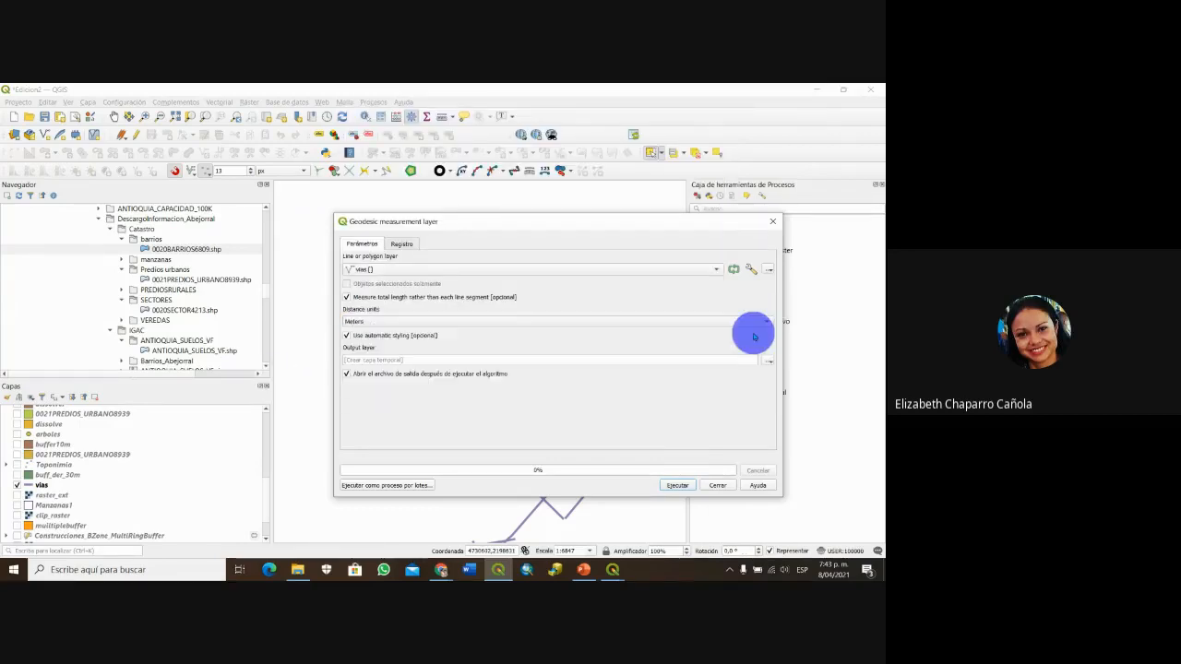
- Save the output as shape_vias in the Resultados2 folder, run the geodesic measurement, and close the dialog
{"action": "left_click", "coordinate": [769, 360]}
{"action": "left_click", "coordinate": [770, 381]}
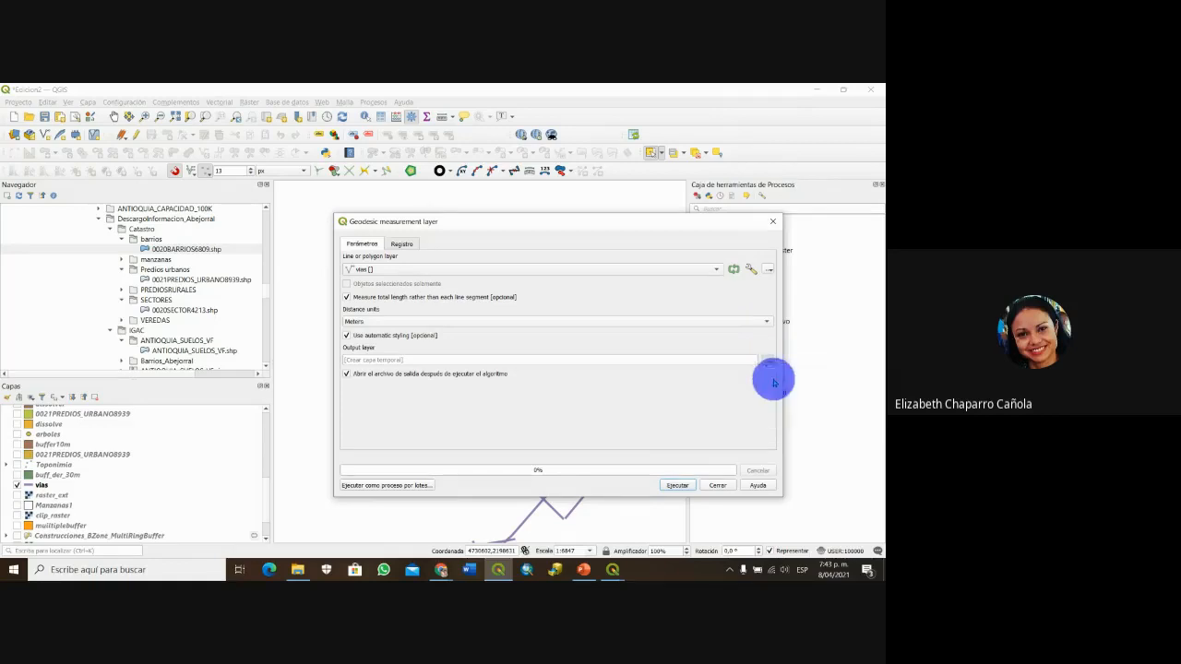
{"action": "type", "text": "shape_vias"}
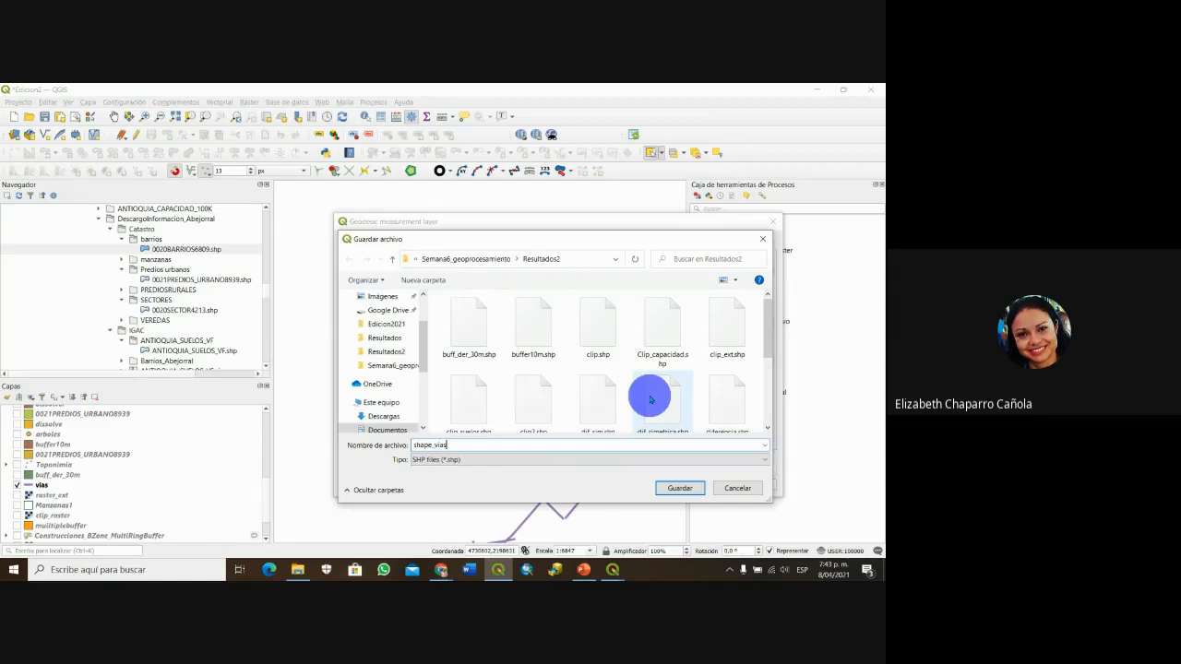
{"action": "left_click", "coordinate": [680, 488]}
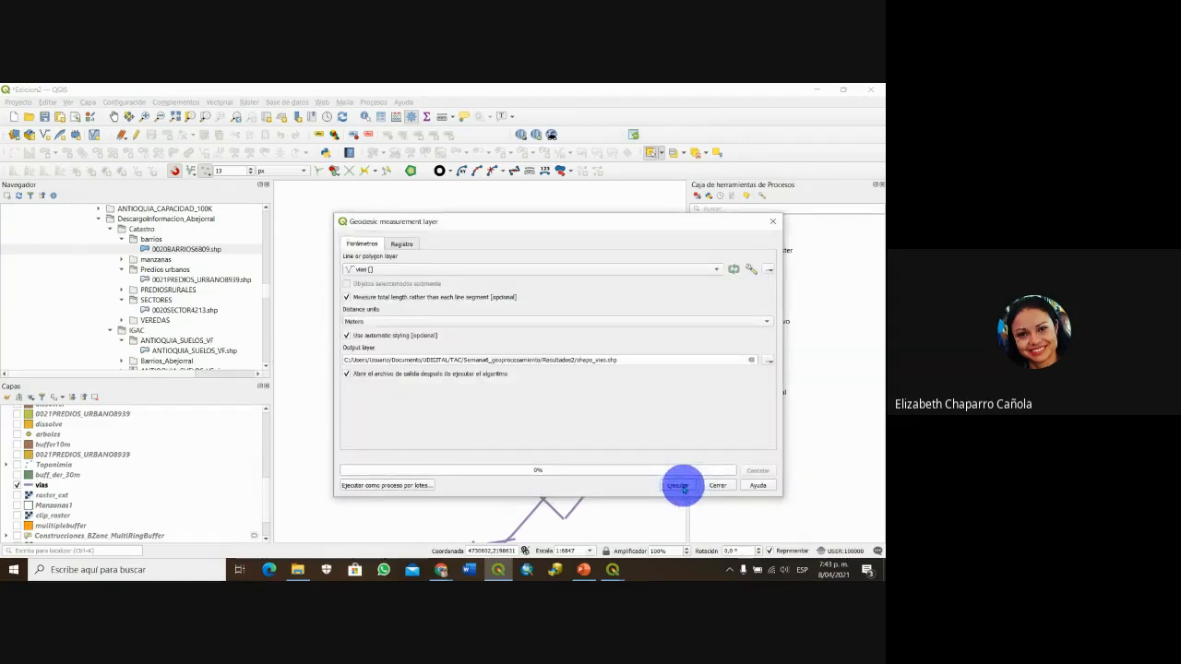
{"action": "left_click", "coordinate": [680, 488]}
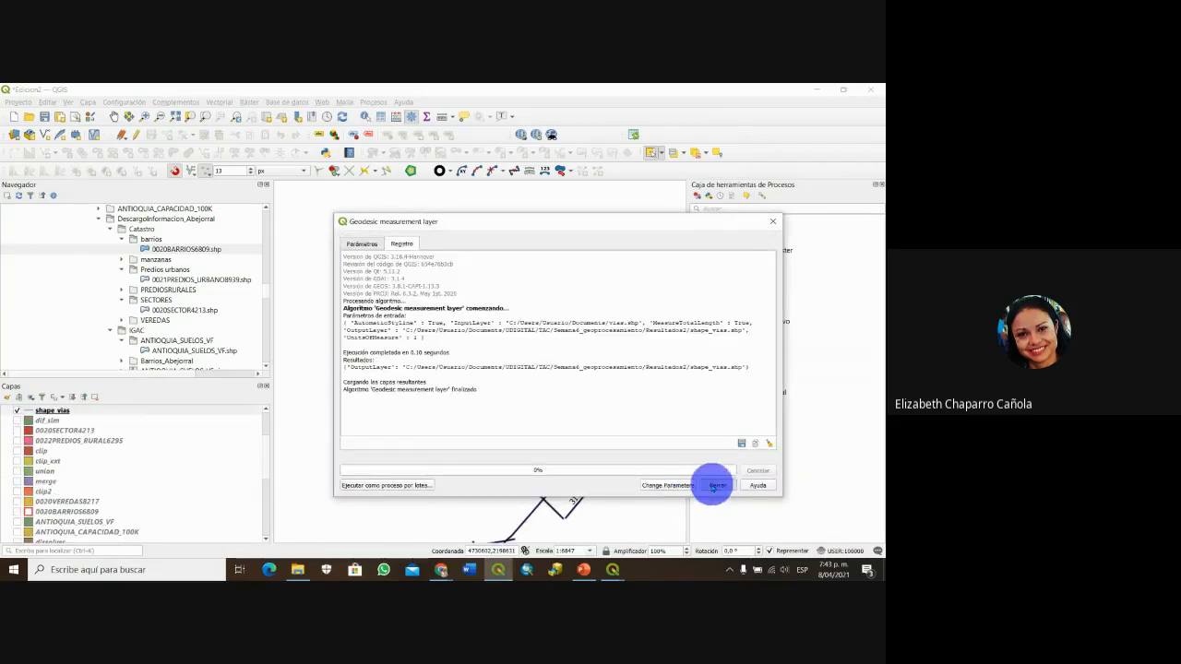
{"action": "left_click", "coordinate": [716, 485]}
- Examine the length labels of shape_vias, selecting individual road segments in the upper part of the network
{"action": "scroll", "coordinate": [538, 369], "scroll_direction": "up", "scroll_amount": 1}
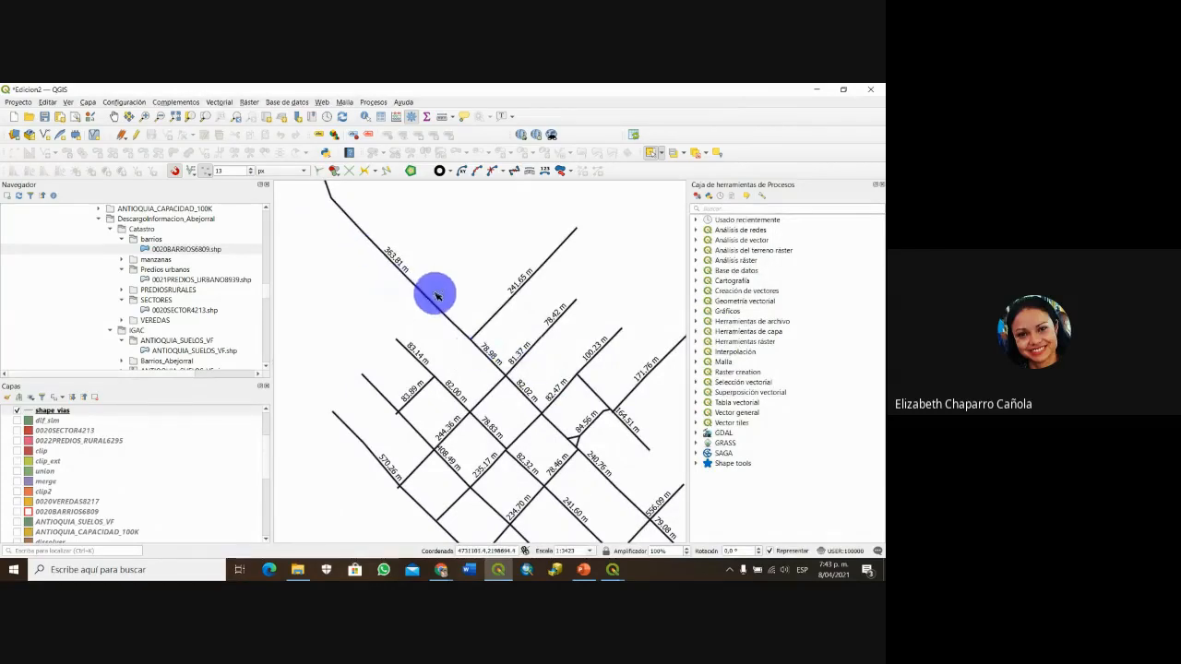
{"action": "left_click_drag", "start_coordinate": [435, 297], "coordinate": [446, 344]}
{"action": "left_click", "coordinate": [444, 350]}
{"action": "left_click", "coordinate": [518, 346]}
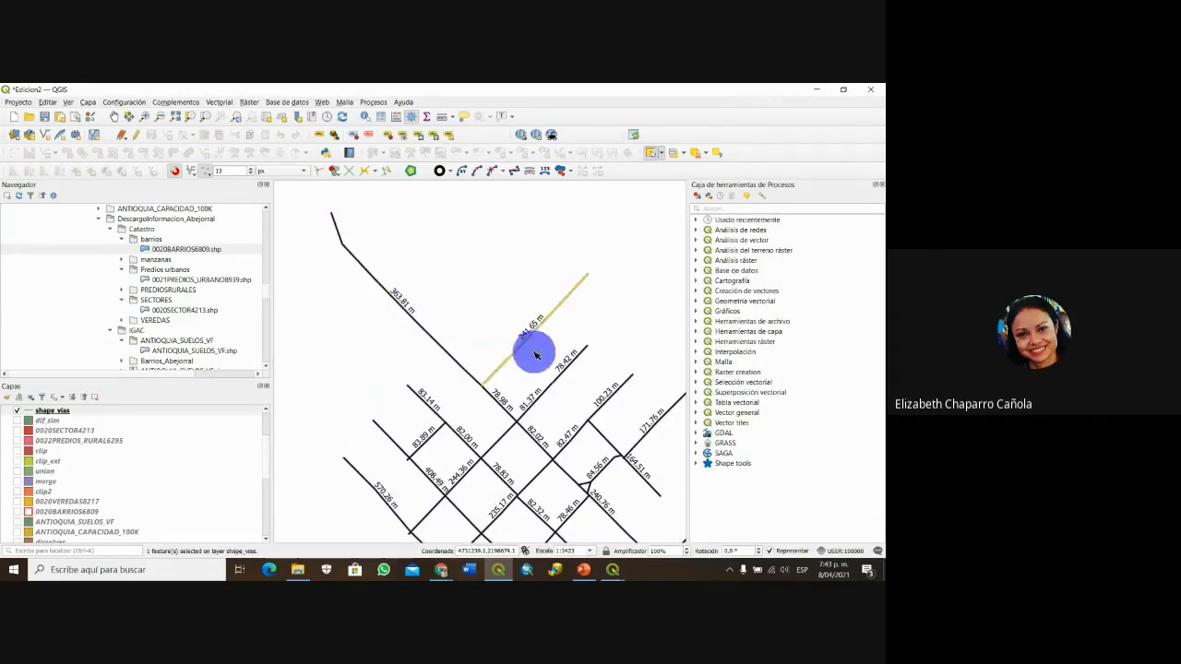
{"action": "left_click", "coordinate": [561, 371]}
{"action": "left_click_drag", "start_coordinate": [583, 395], "coordinate": [559, 329]}
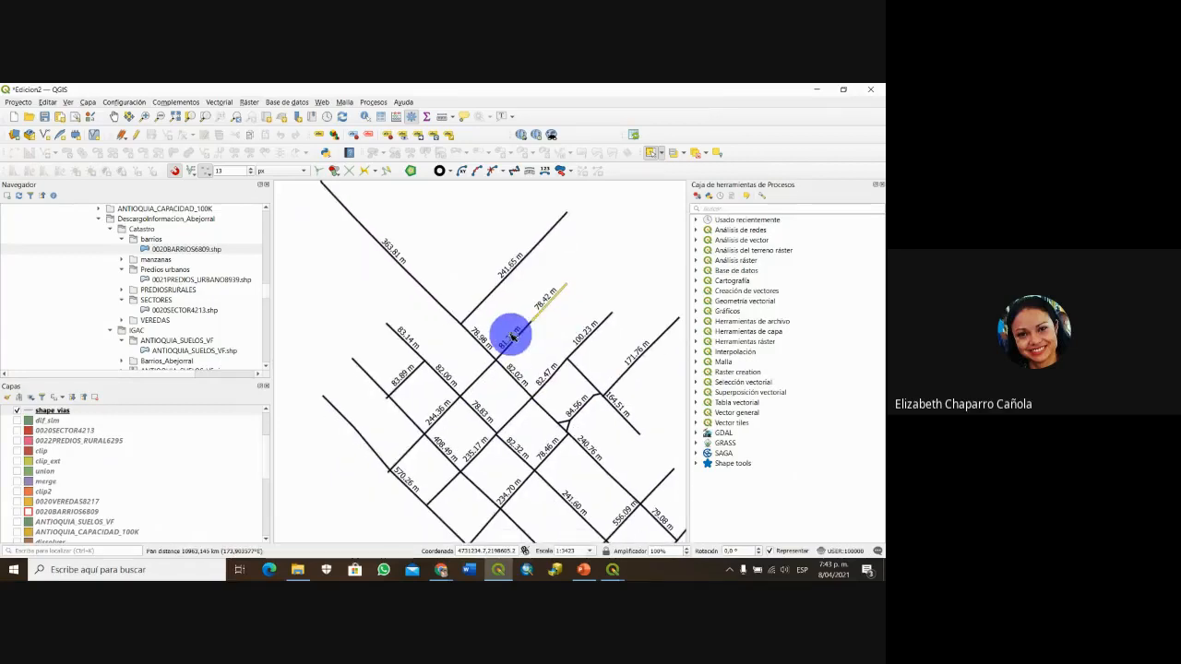
{"action": "left_click", "coordinate": [510, 338]}
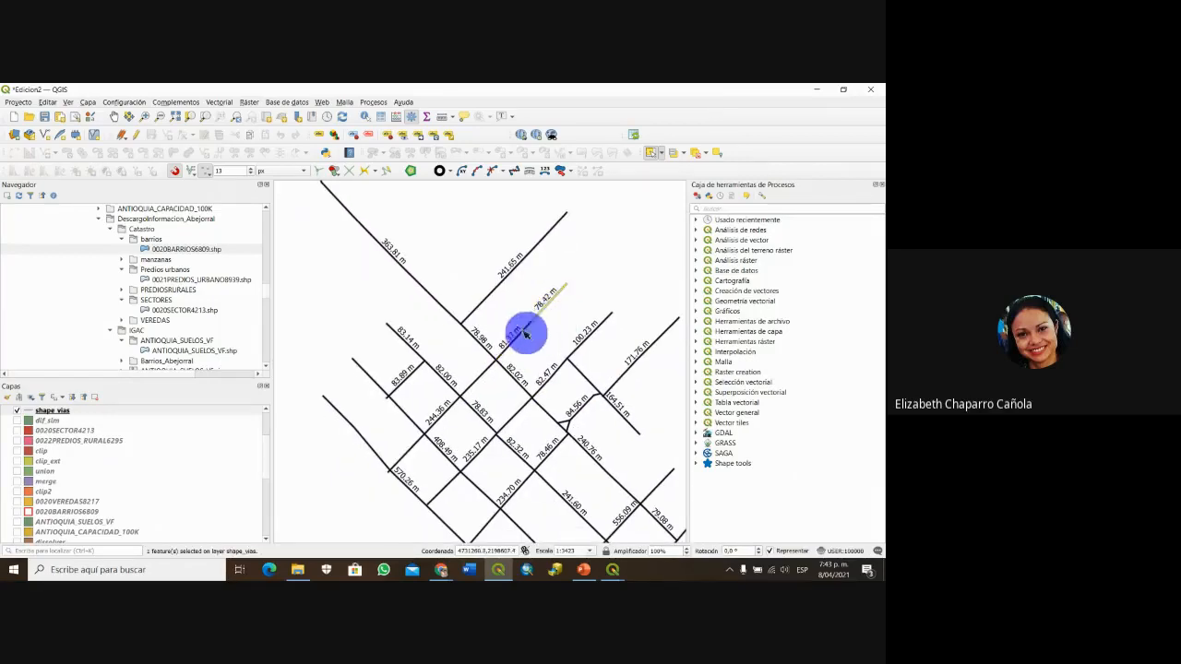
{"action": "left_click", "coordinate": [558, 323]}
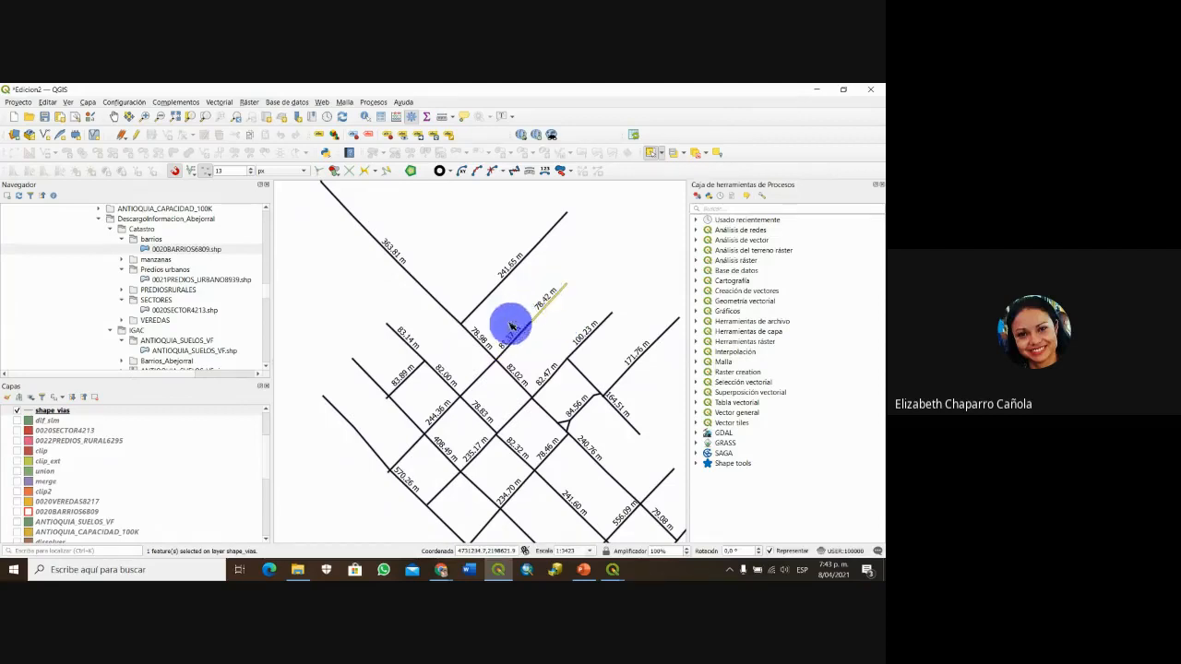
- Display the Manzanas1 layer together with the labelled roads
{"action": "scroll", "coordinate": [49, 461], "scroll_direction": "up", "scroll_amount": 1}
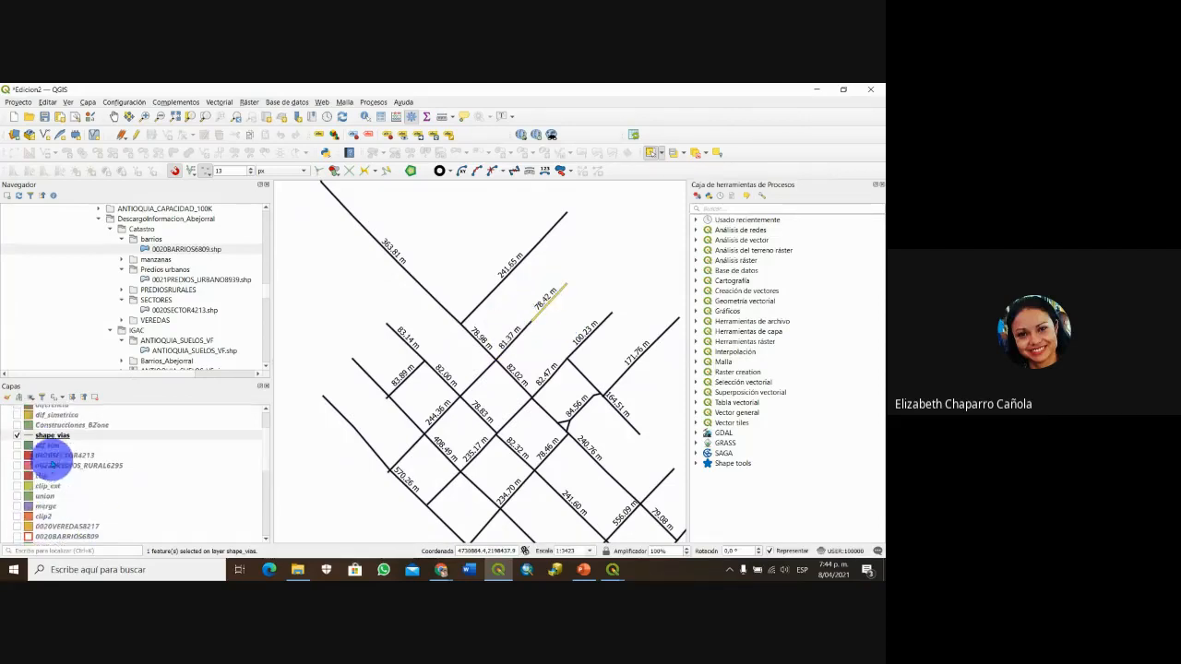
{"action": "scroll", "coordinate": [111, 516], "scroll_direction": "down", "scroll_amount": 4}
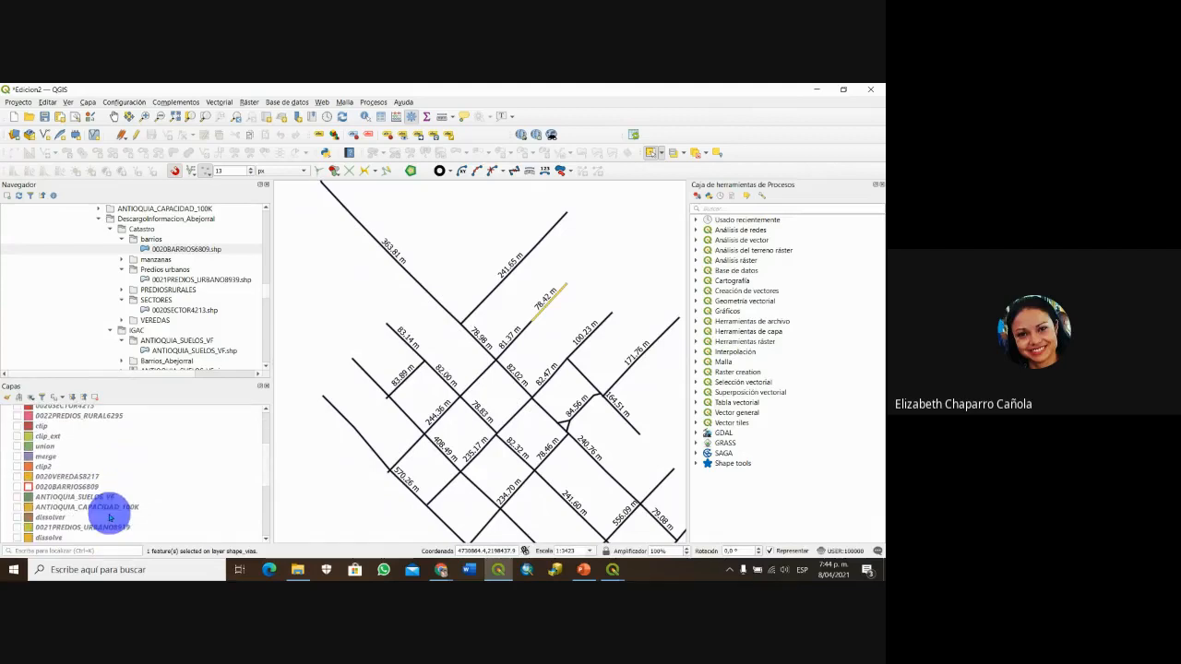
{"action": "scroll", "coordinate": [111, 515], "scroll_direction": "down", "scroll_amount": 2}
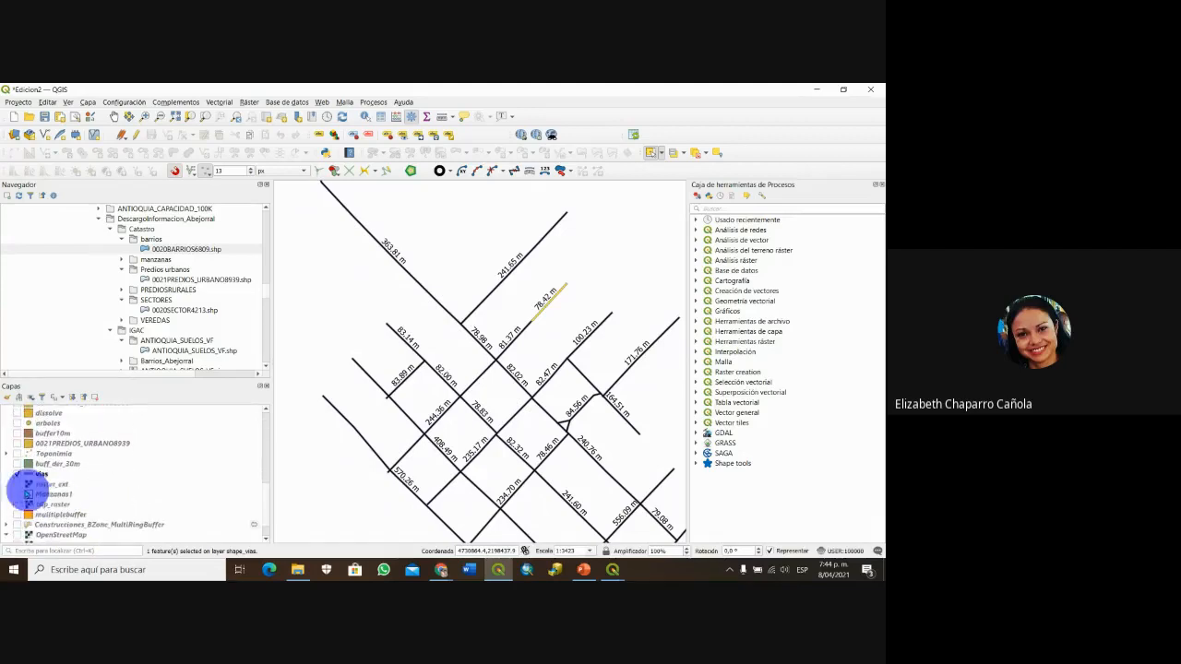
{"action": "left_click", "coordinate": [18, 495]}
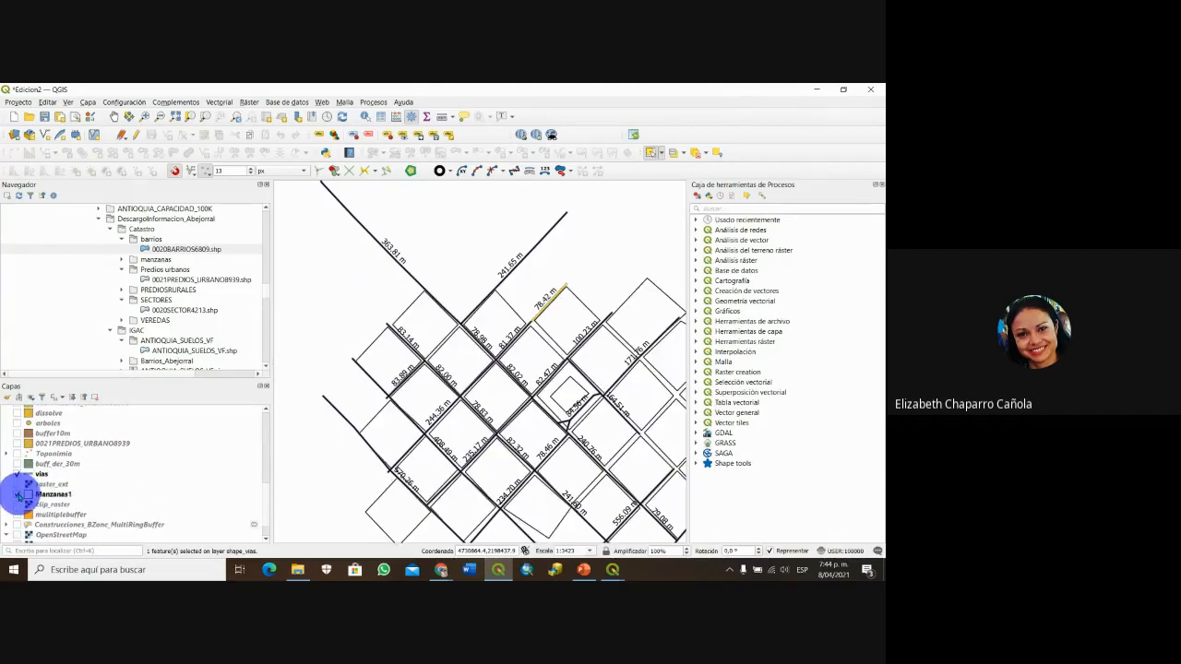
- Select individual shape_vias segments across the network to compare their length labels with the sides of the Manzanas1 blocks
{"action": "left_click", "coordinate": [530, 328]}
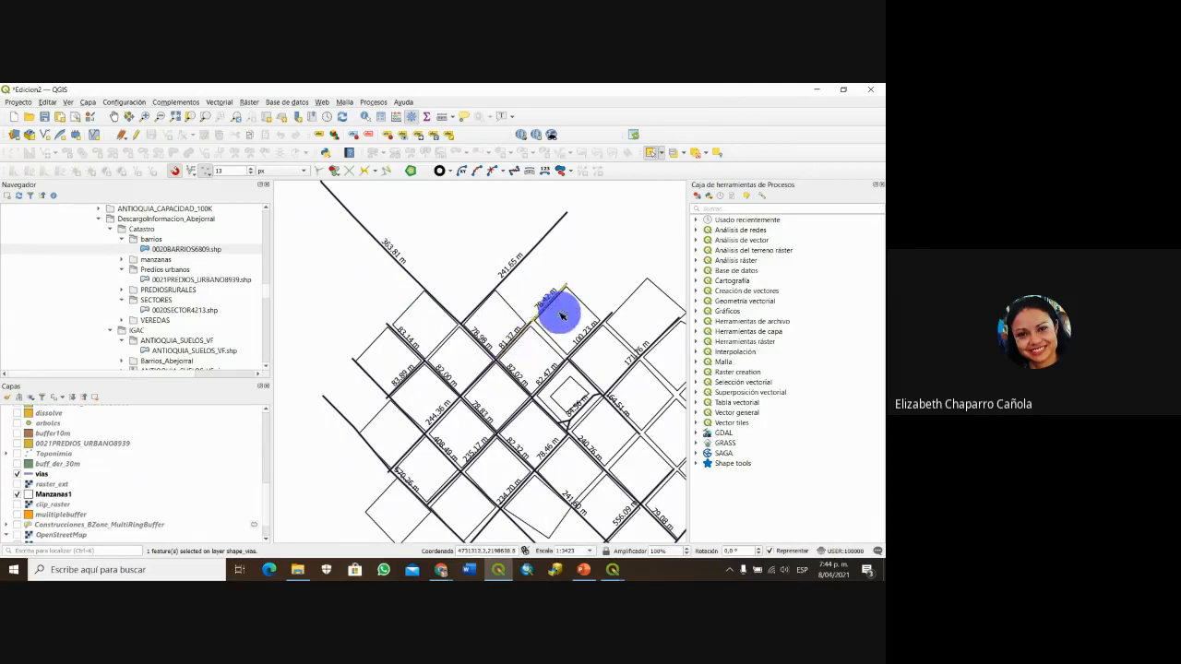
{"action": "left_click", "coordinate": [513, 278]}
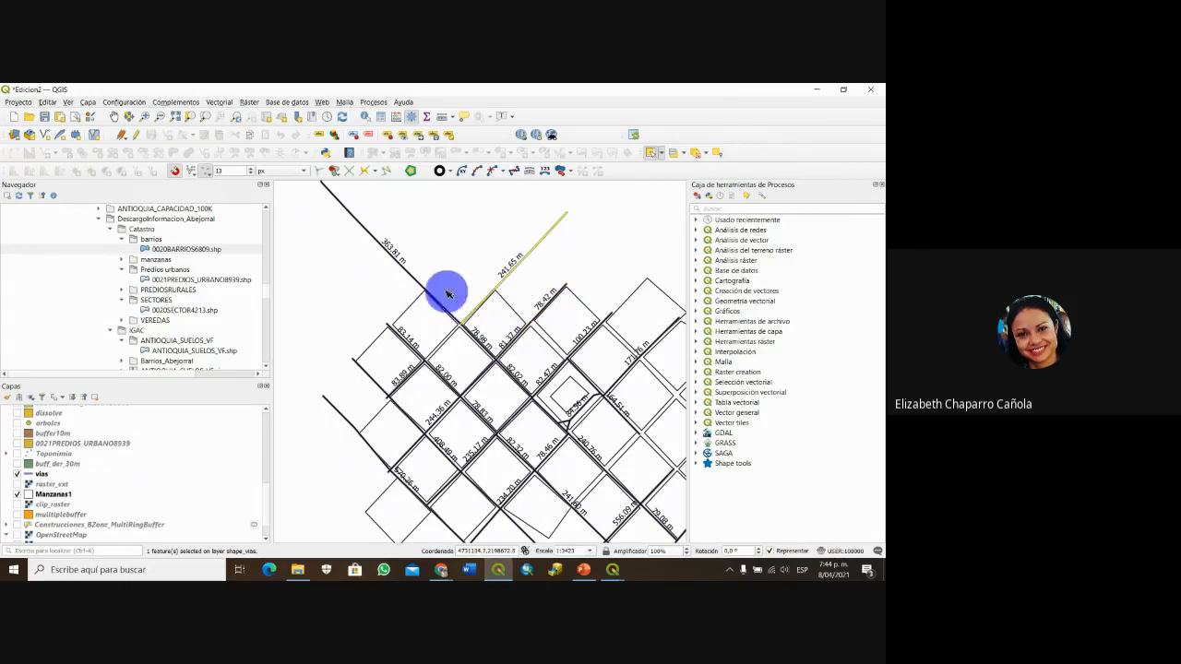
{"action": "left_click", "coordinate": [435, 301]}
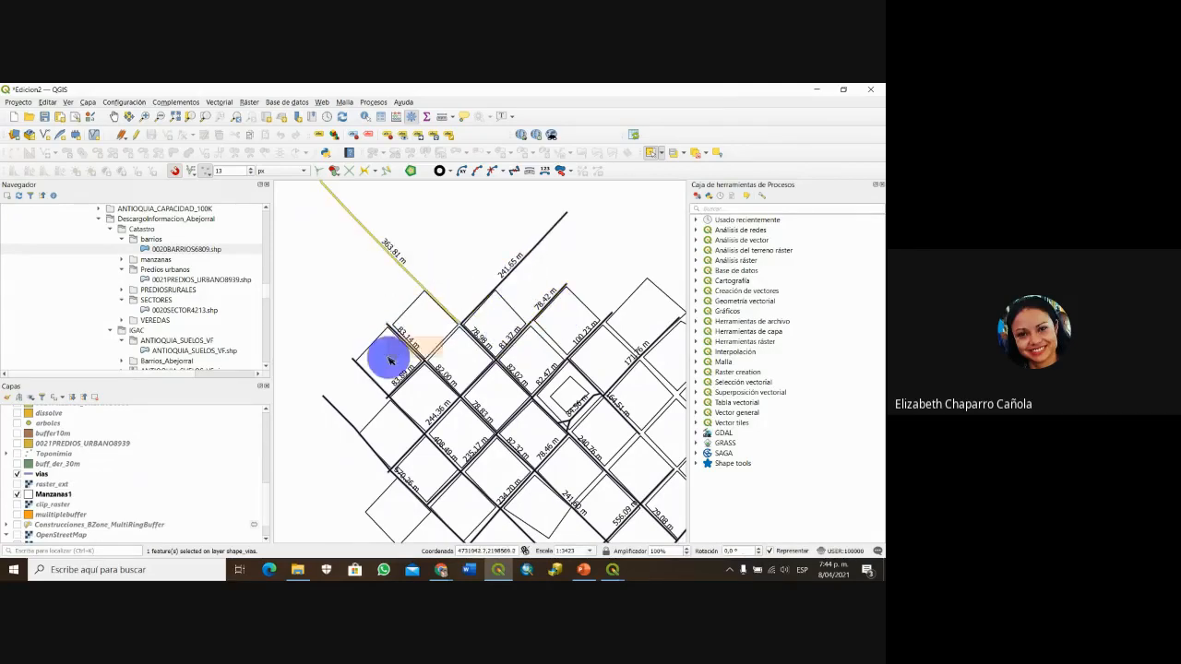
{"action": "left_click", "coordinate": [417, 361]}
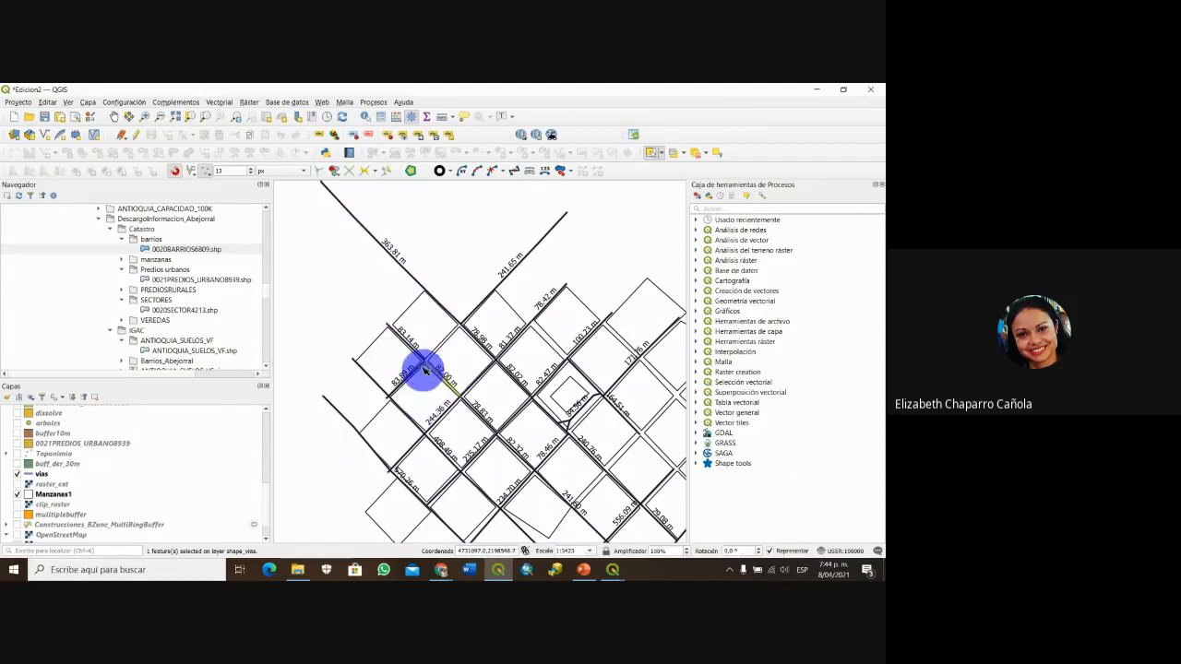
{"action": "left_click_drag", "start_coordinate": [428, 371], "coordinate": [406, 312]}
{"action": "left_click", "coordinate": [490, 361]}
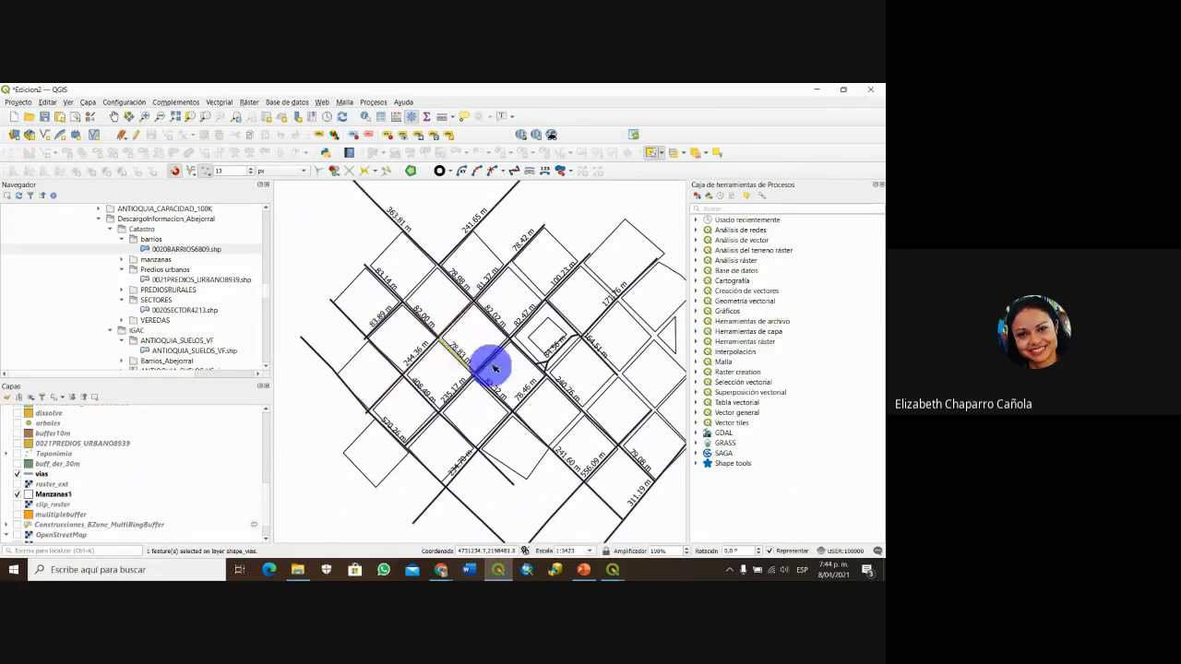
{"action": "left_click", "coordinate": [535, 391]}
{"action": "left_click", "coordinate": [502, 415]}
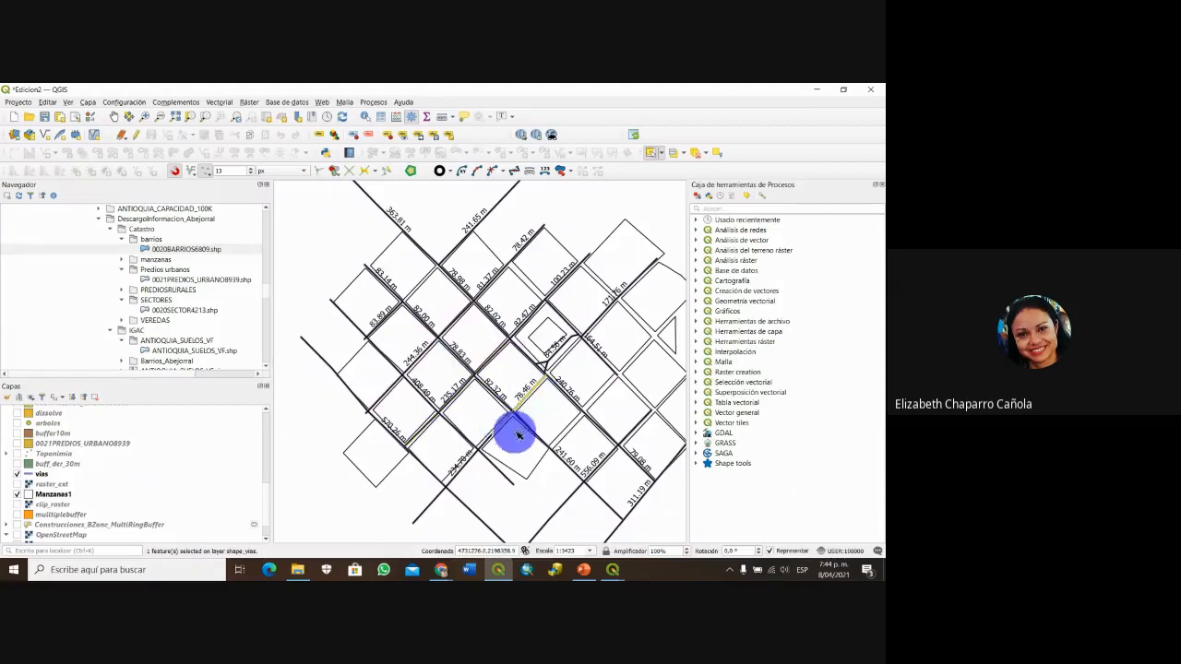
{"action": "left_click", "coordinate": [574, 432]}
{"action": "mouse_move", "coordinate": [550, 387]}
{"action": "left_mouse_down"}
{"action": "mouse_move", "coordinate": [564, 458]}
{"action": "mouse_move", "coordinate": [559, 367]}
{"action": "left_mouse_up"}
{"action": "left_click_drag", "start_coordinate": [583, 443], "coordinate": [420, 274]}
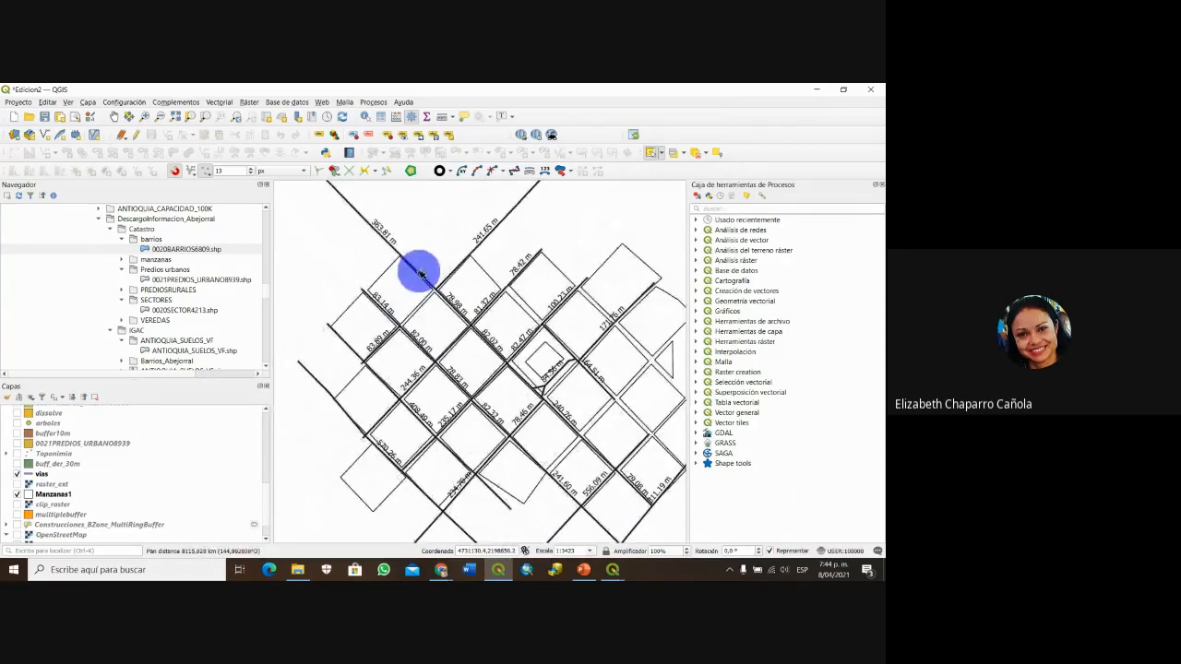
{"action": "left_click", "coordinate": [489, 235]}
{"action": "left_click", "coordinate": [528, 258]}
{"action": "left_click", "coordinate": [595, 271]}
{"action": "left_click", "coordinate": [557, 293]}
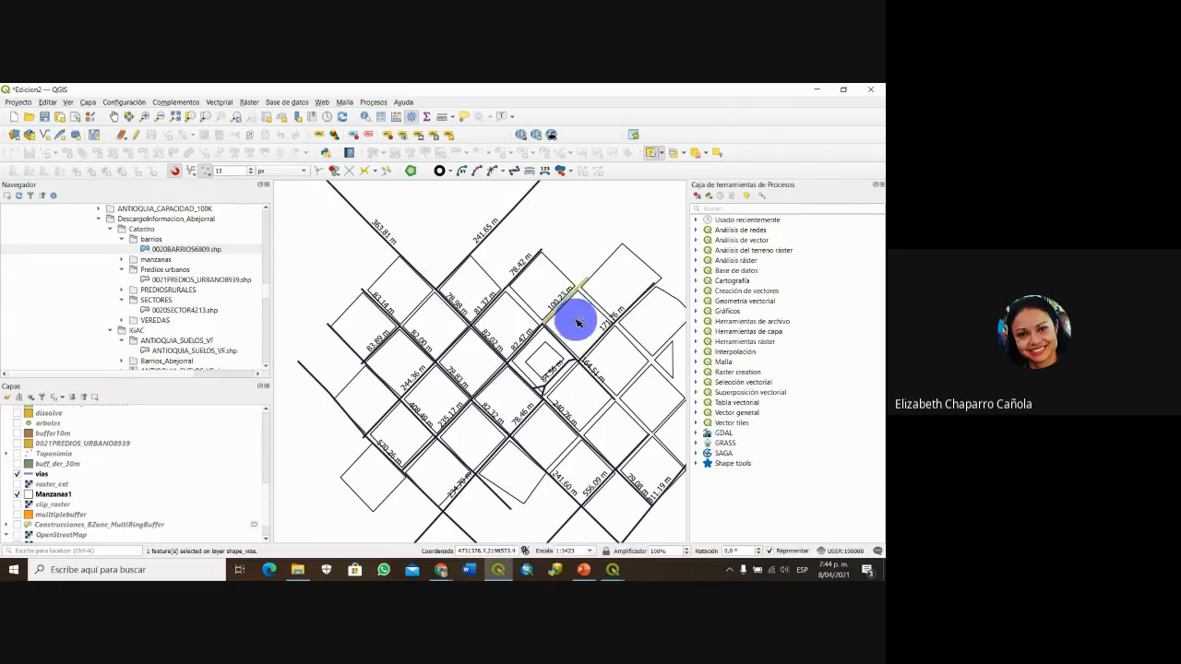
- Hide the original vias layer and save the project
{"action": "left_click_drag", "start_coordinate": [529, 366], "coordinate": [517, 407]}
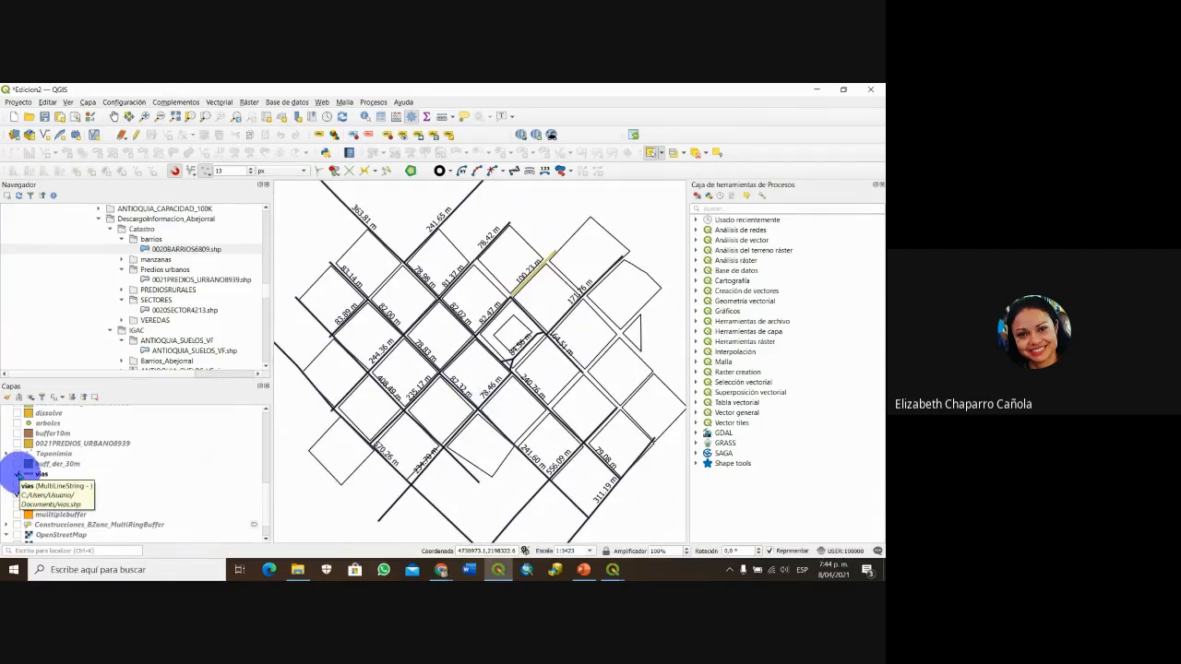
{"action": "left_click", "coordinate": [17, 474]}
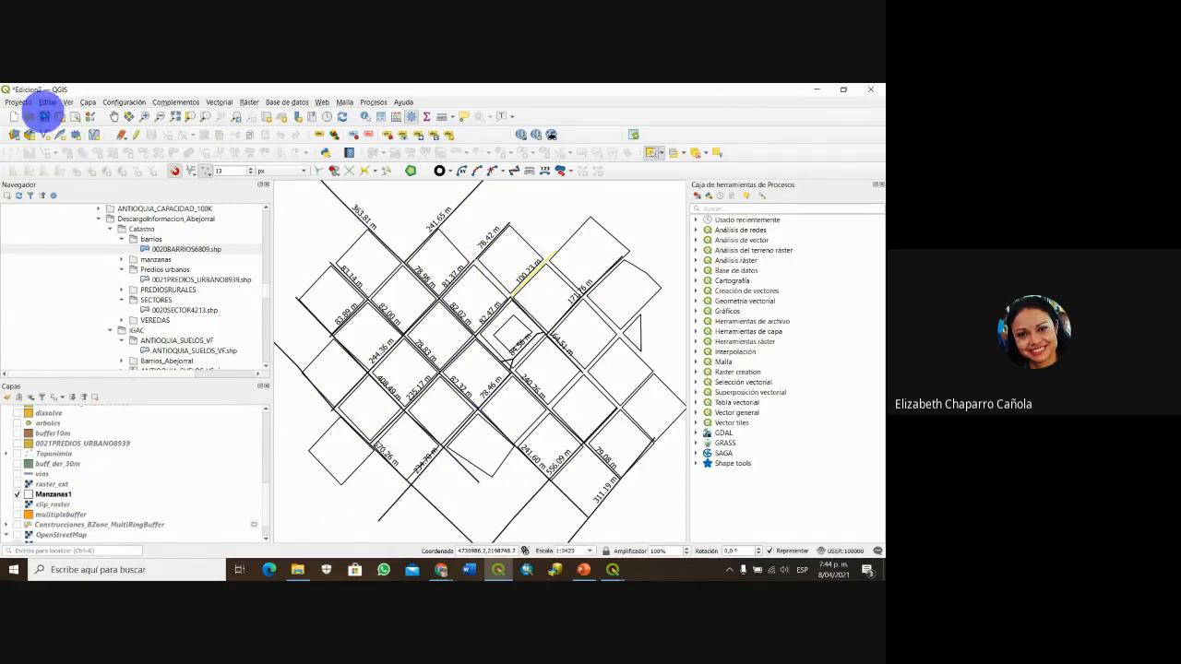
{"action": "left_click", "coordinate": [45, 116]}
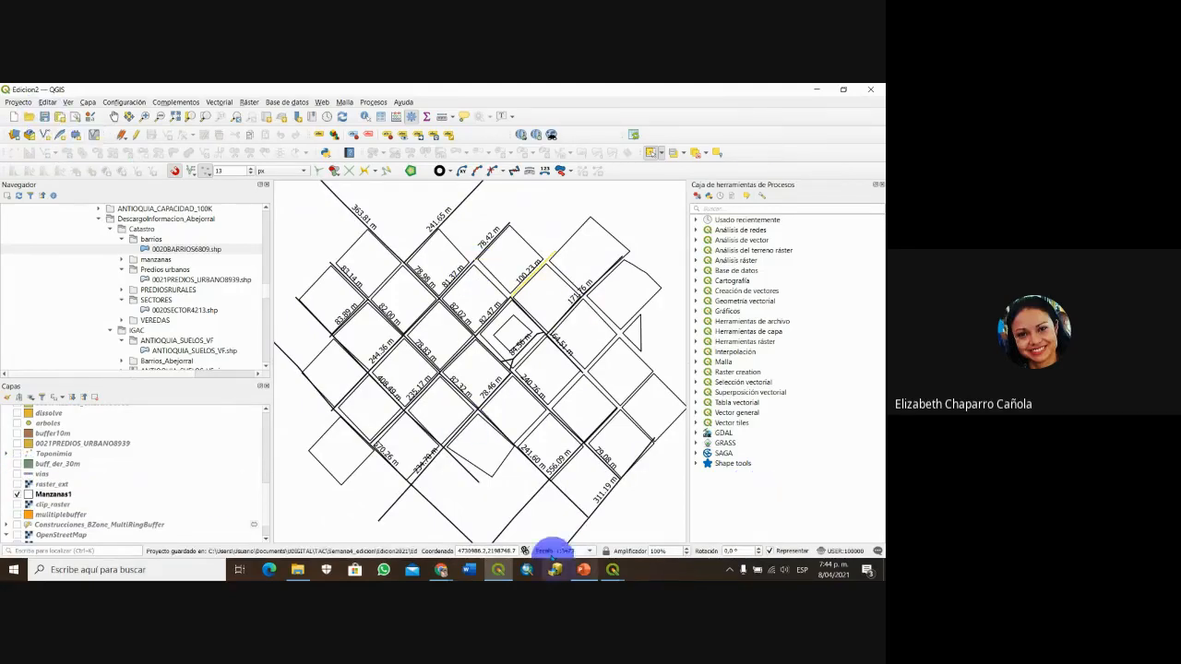
- Switch to the Google Meet call in Chrome and stop presenting the screen
{"action": "left_click", "coordinate": [441, 569]}
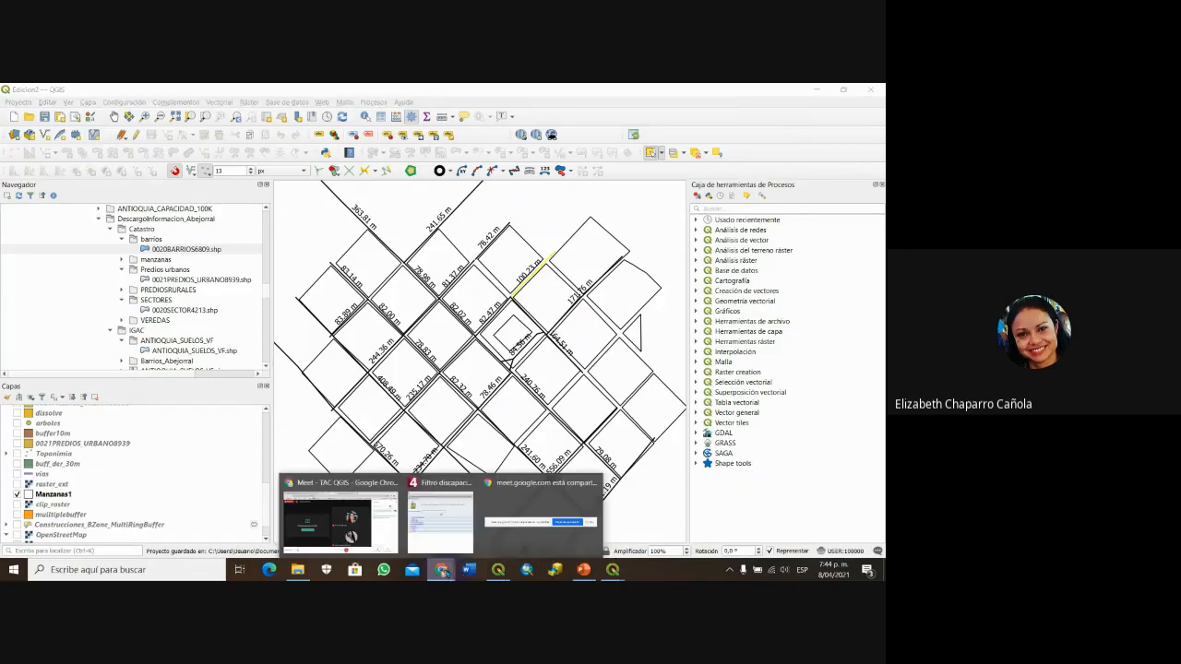
{"action": "left_click", "coordinate": [369, 524]}
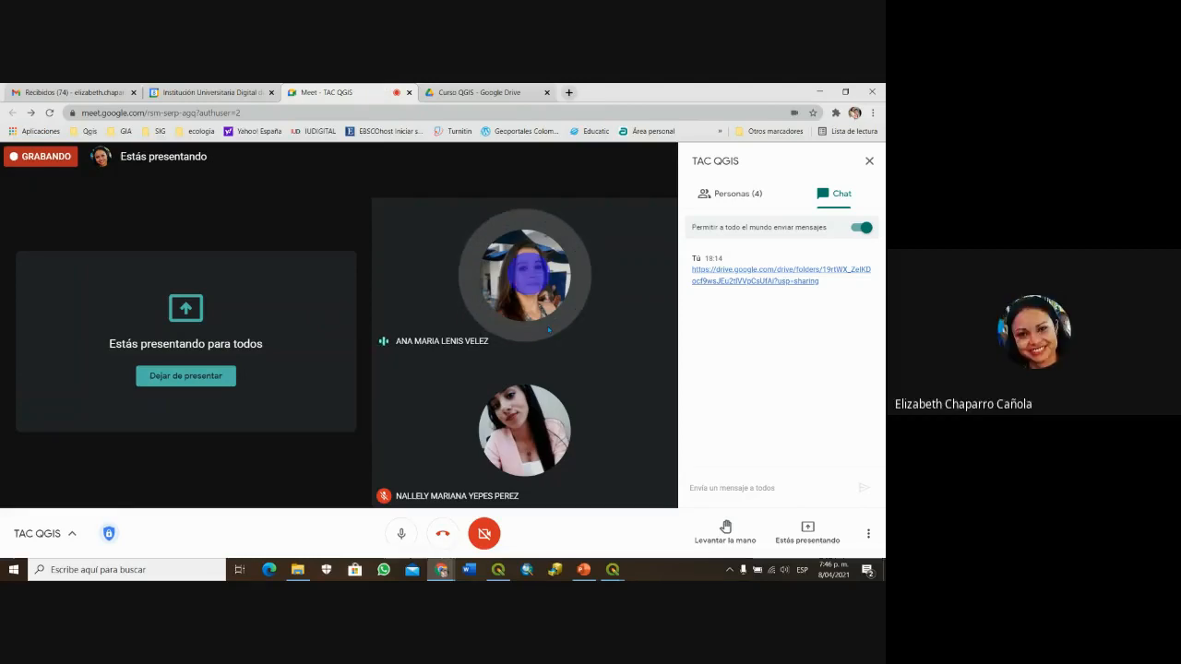
{"action": "left_click", "coordinate": [828, 537]}
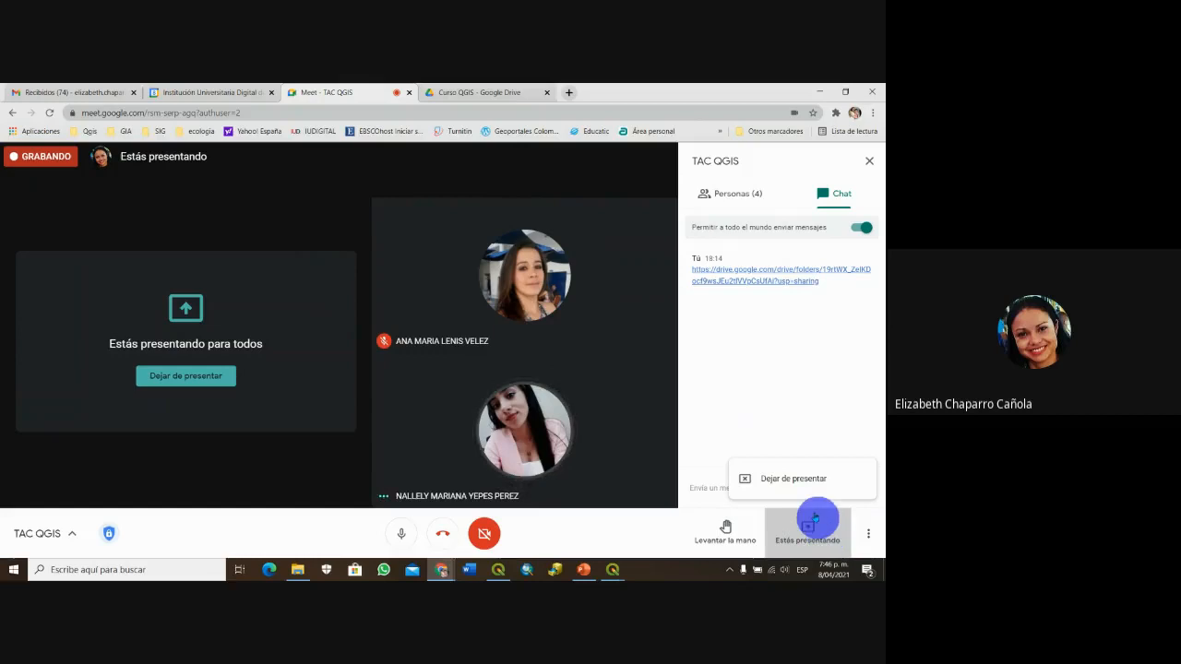
{"action": "left_click", "coordinate": [798, 478]}
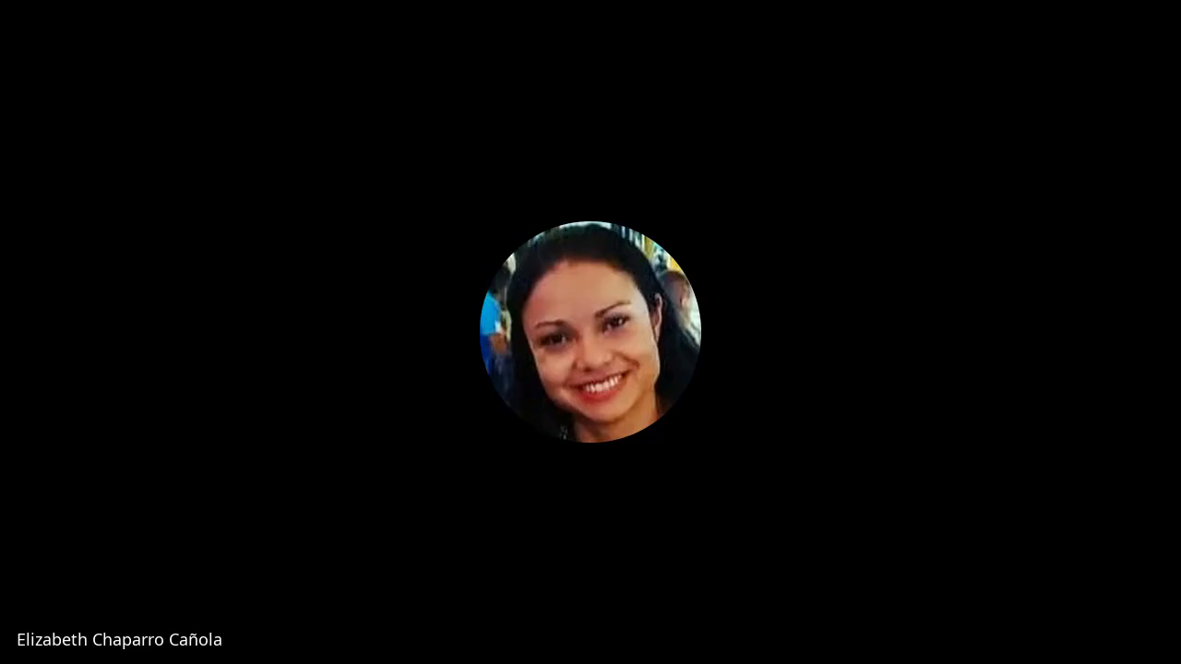